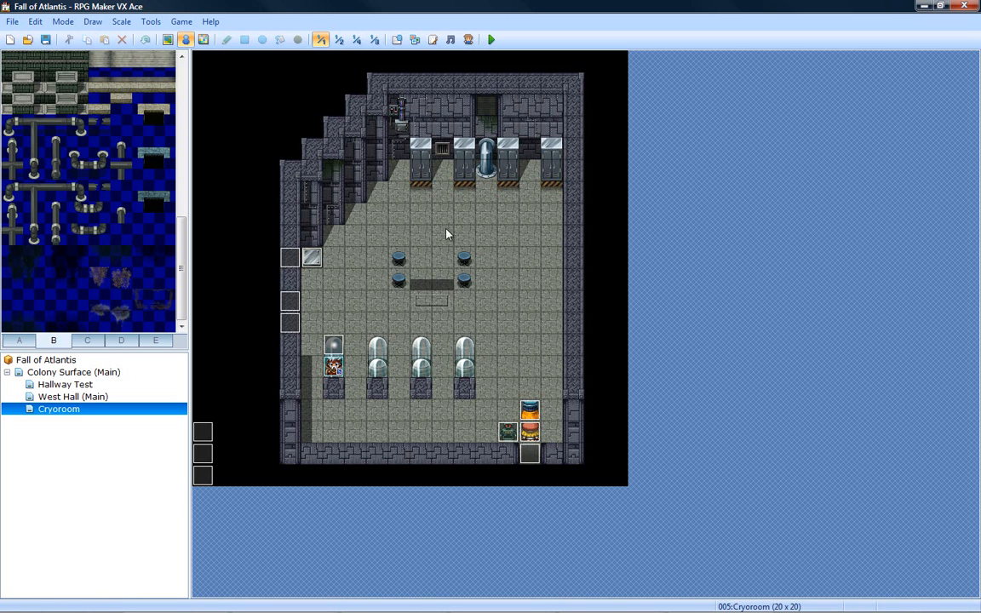
- Switch to GIMP and examine the console desk on the Clipboard layer of [Fixed]Test.png, close up and at full view
click(285, 603)
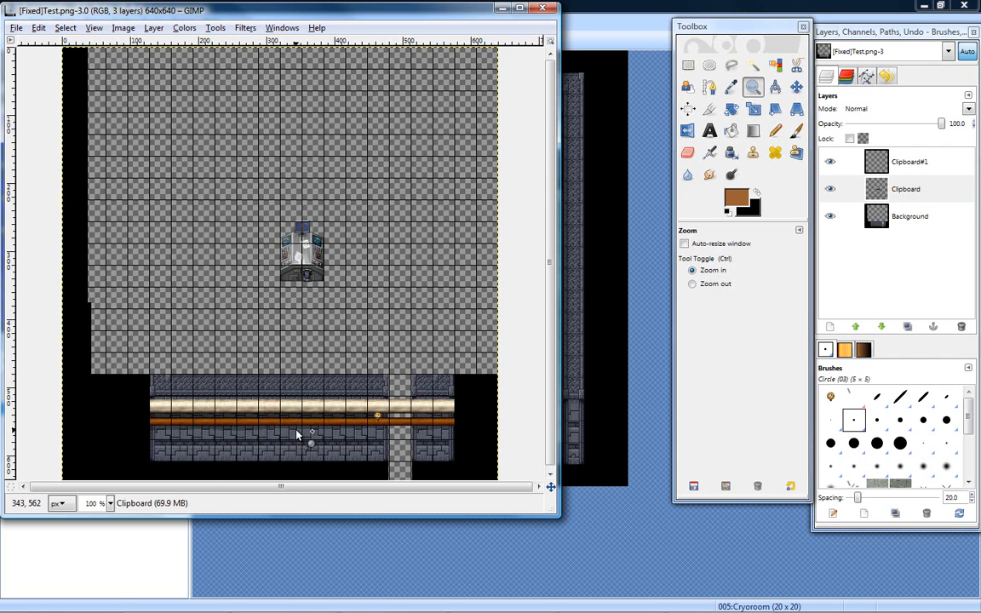
click(305, 245)
click(308, 247)
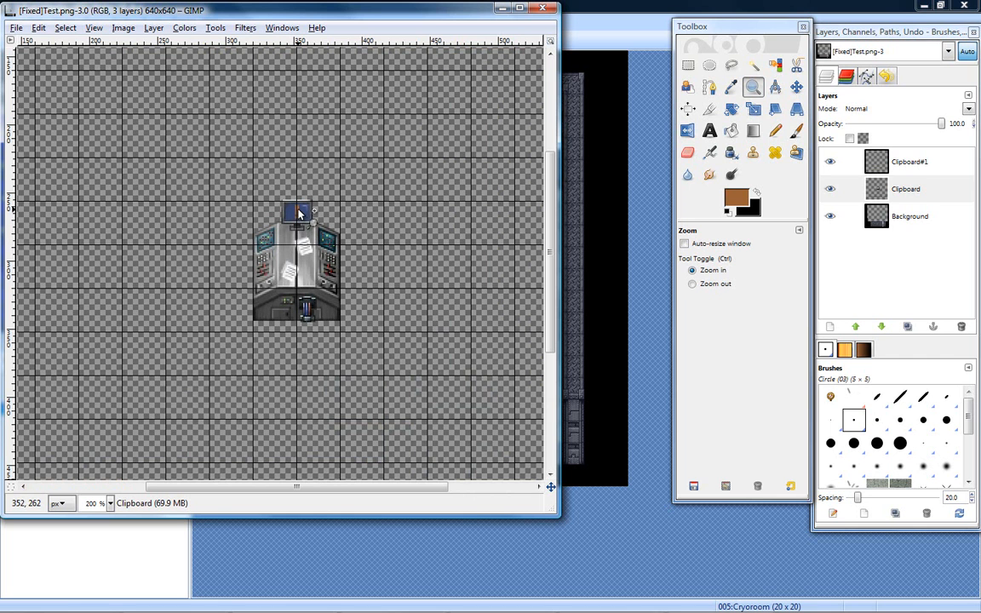
ctrl+click(345, 240)
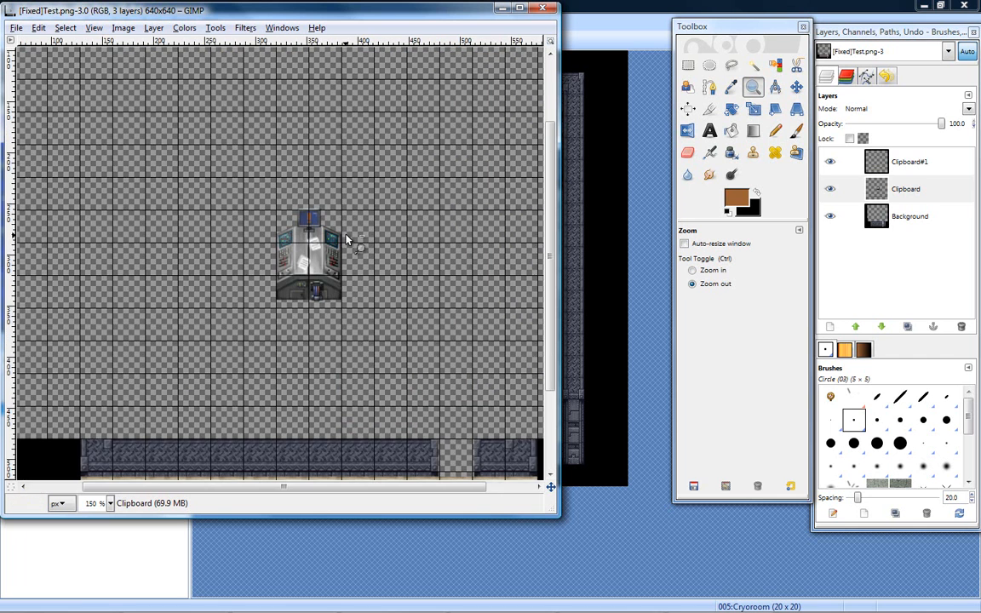
click(341, 243)
click(338, 245)
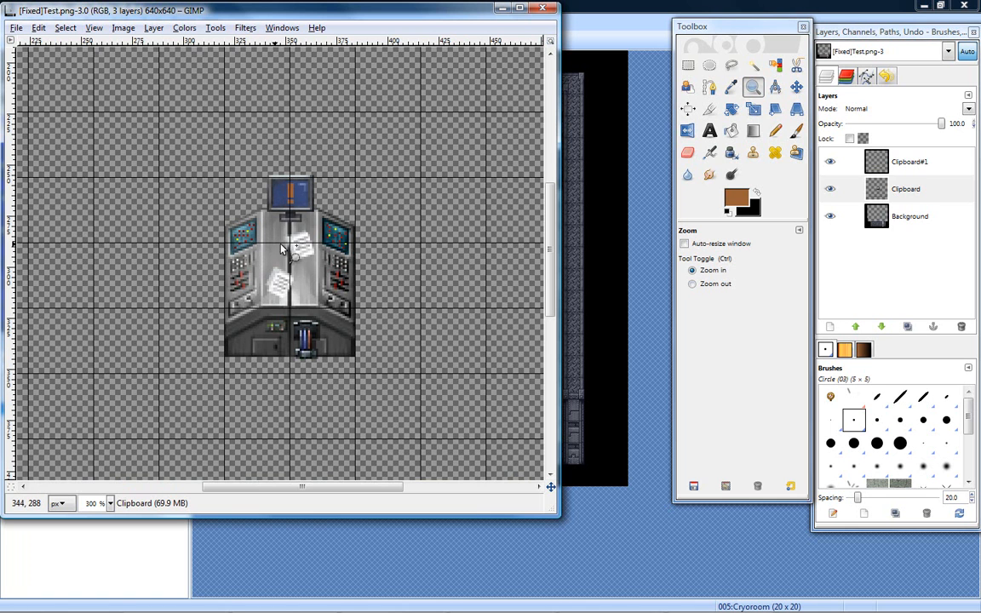
ctrl+click(328, 249)
ctrl+click(340, 256)
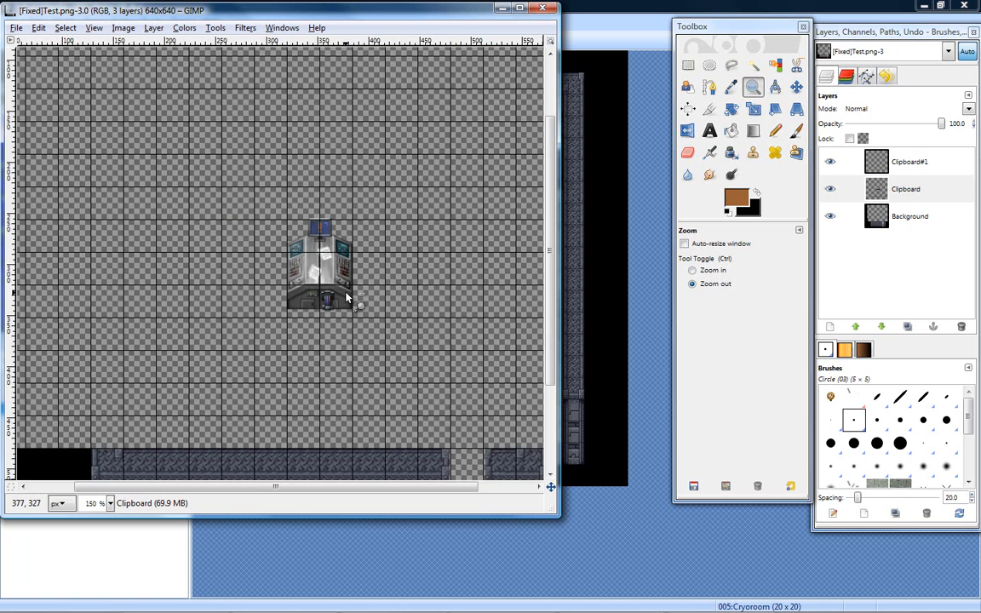
ctrl+click(306, 261)
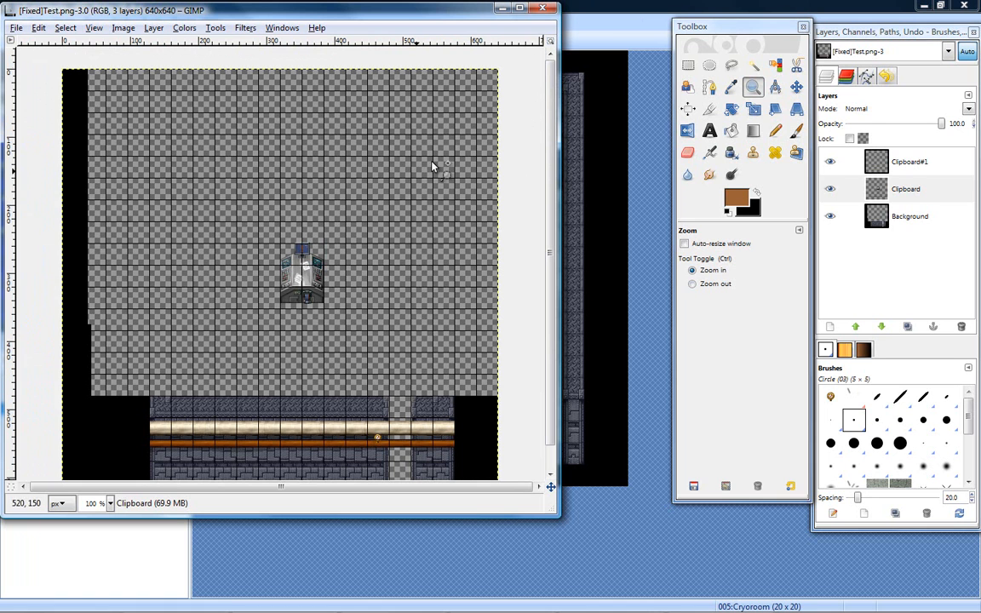
- Return to RPG Maker VX Ace and read the description and instructions of the MA Fixed script, then leave the script unmodified
click(584, 12)
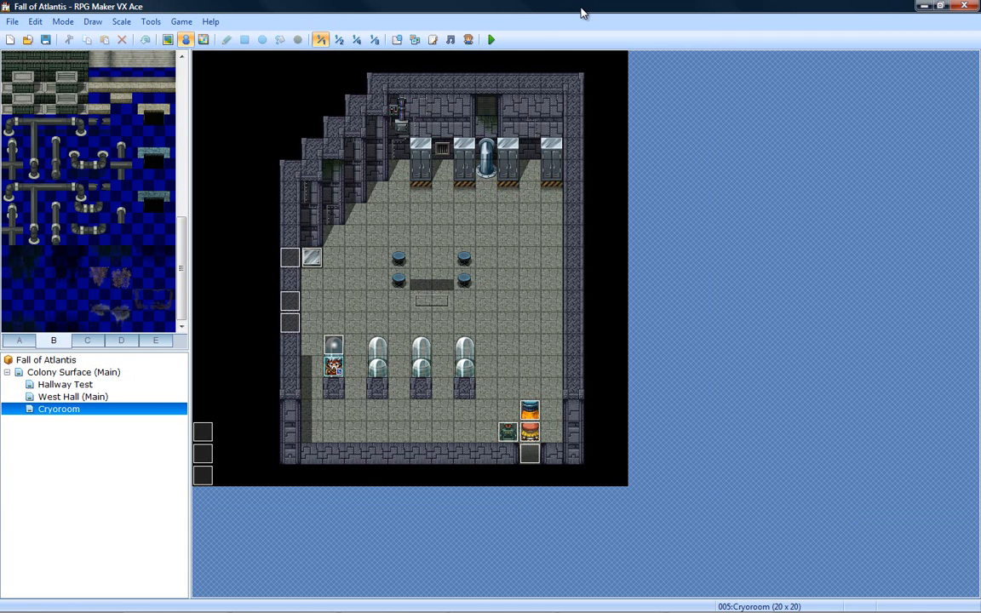
click(432, 39)
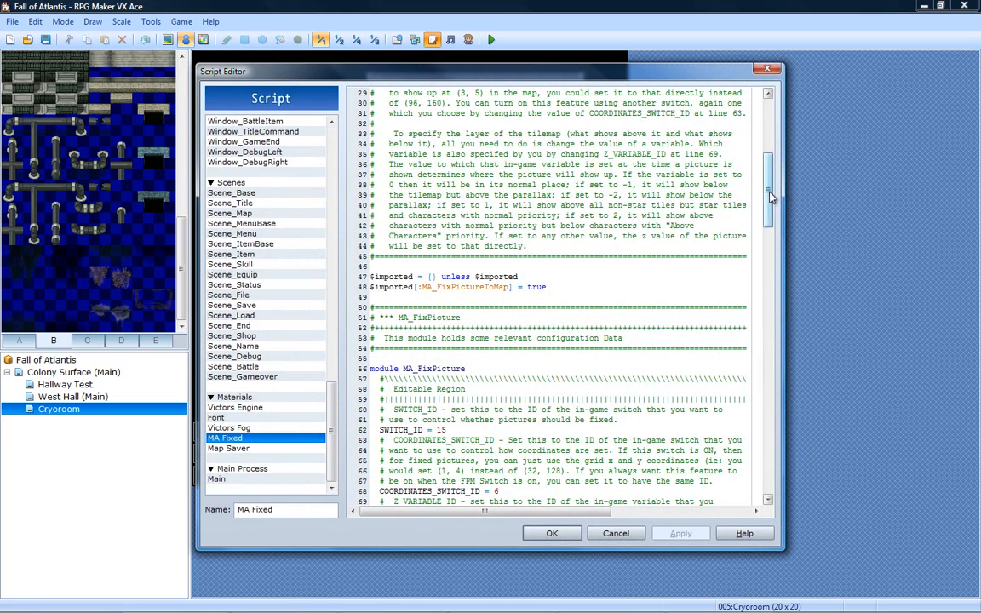
drag(771, 196, 770, 140)
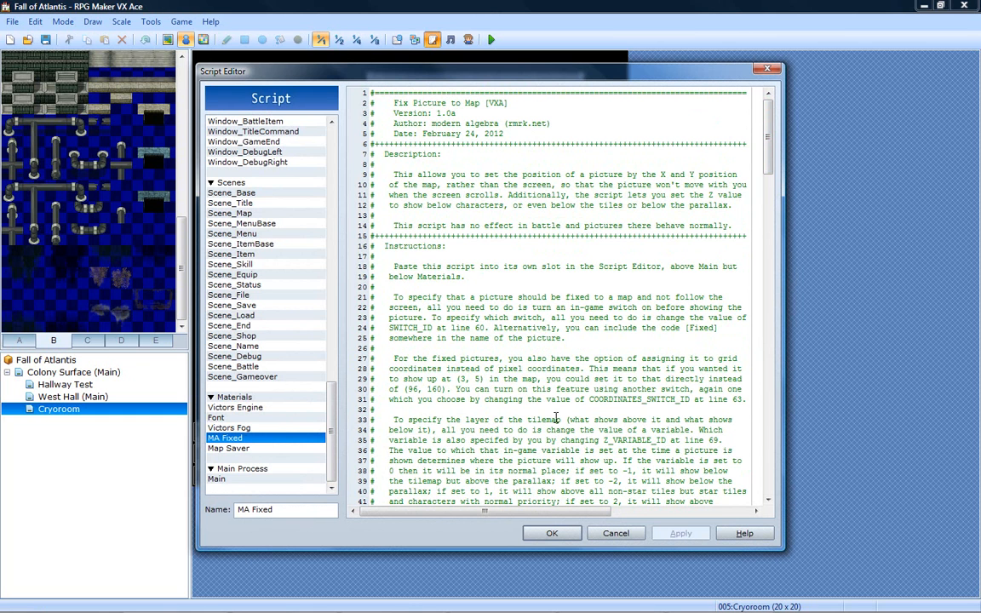
click(616, 533)
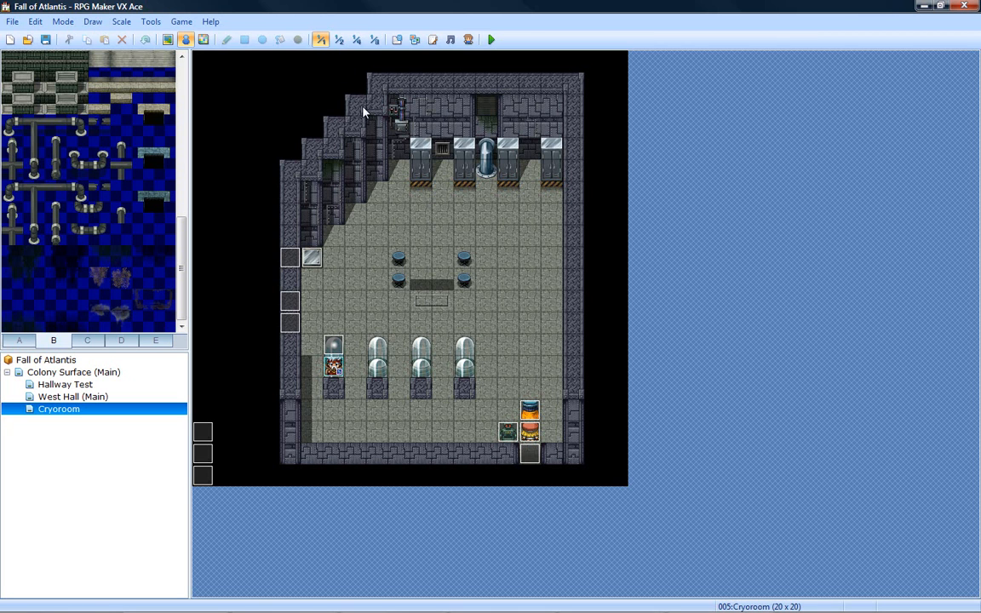
- Start a playtest with a new game and advance the opening cryoroom dialogue to the question about memories
click(492, 40)
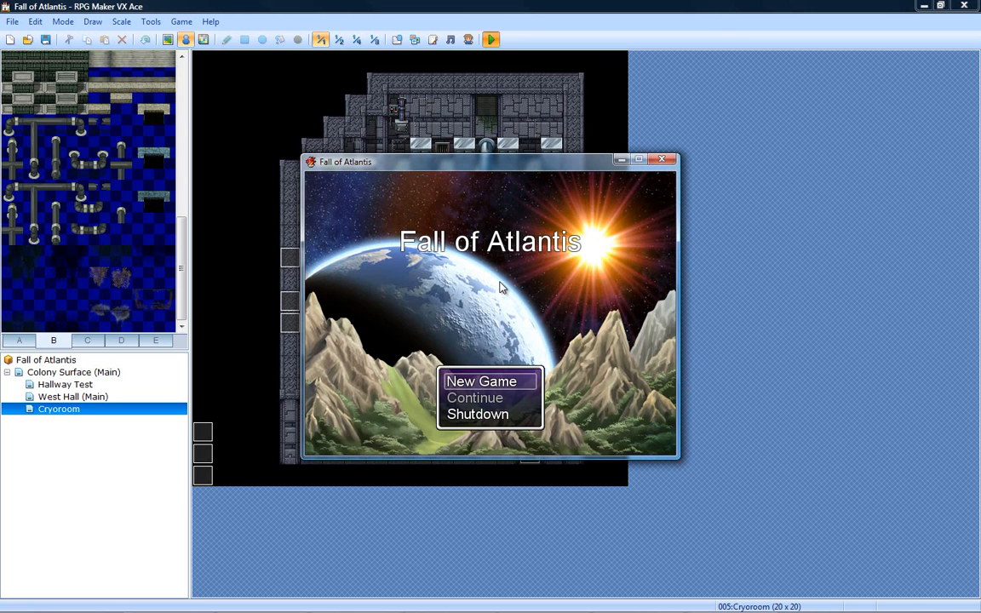
key(Return)
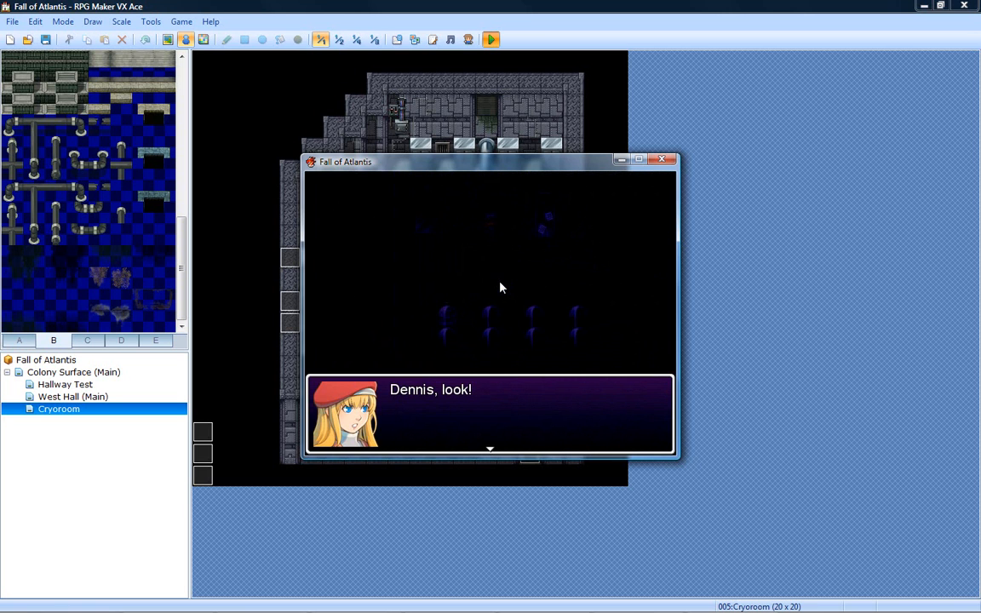
key(Return)
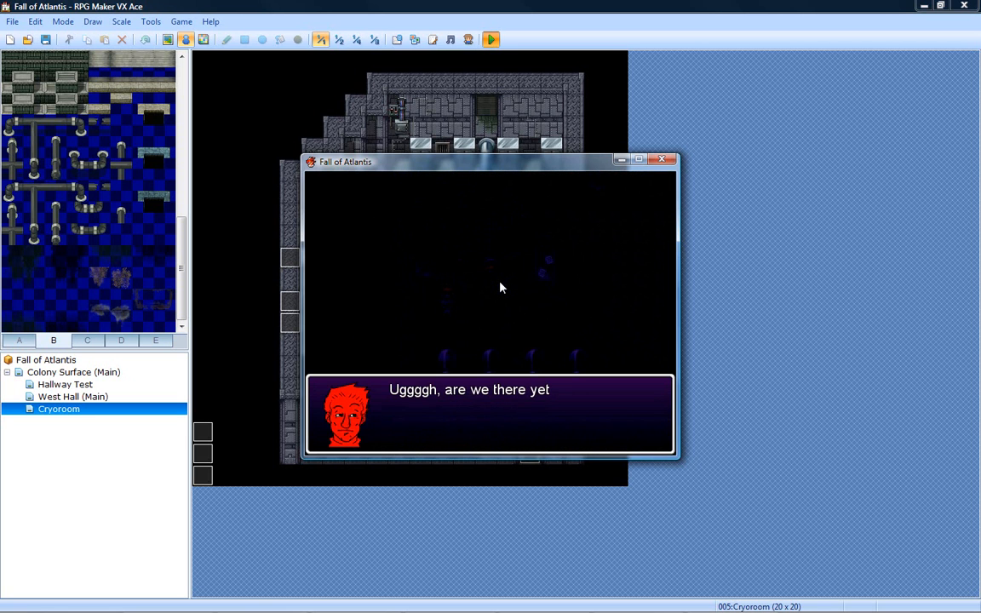
key(Return)
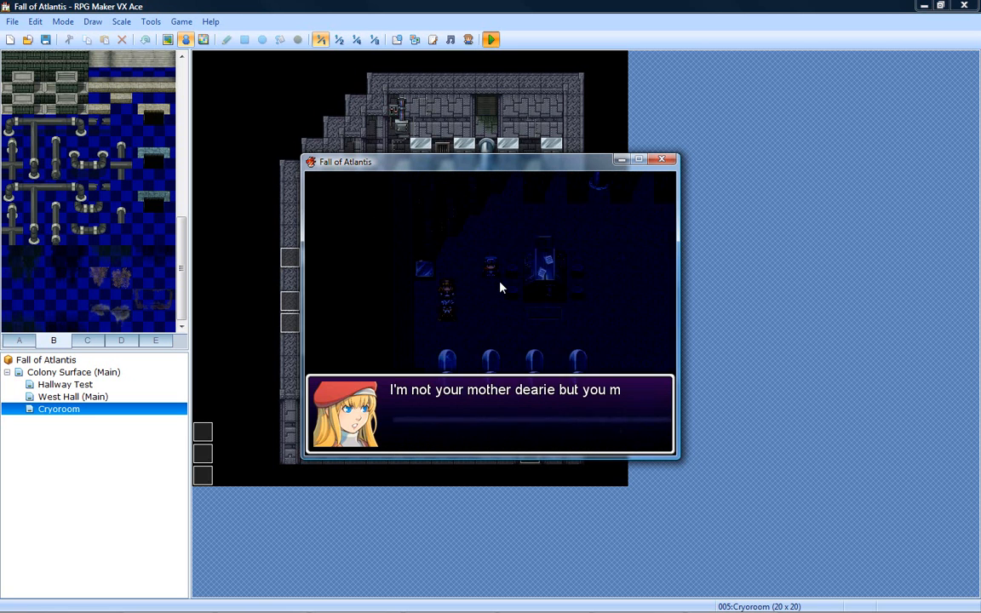
key(Return)
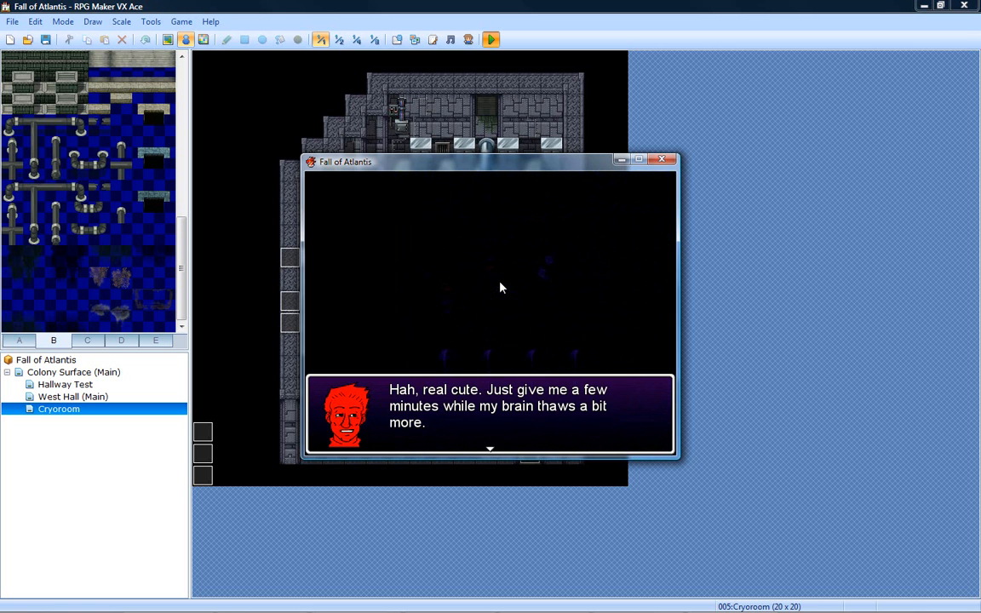
key(Return)
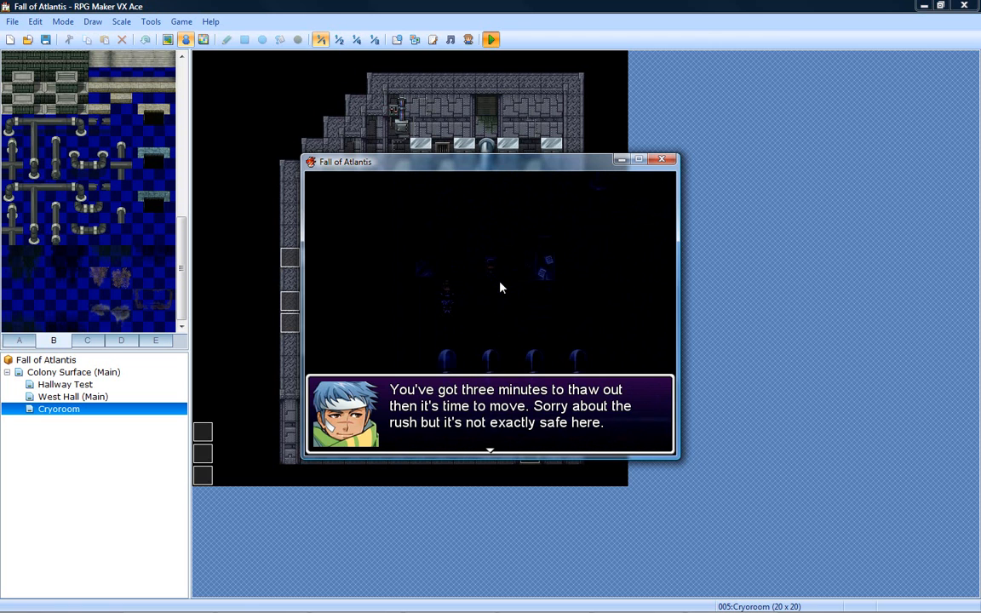
key(Return)
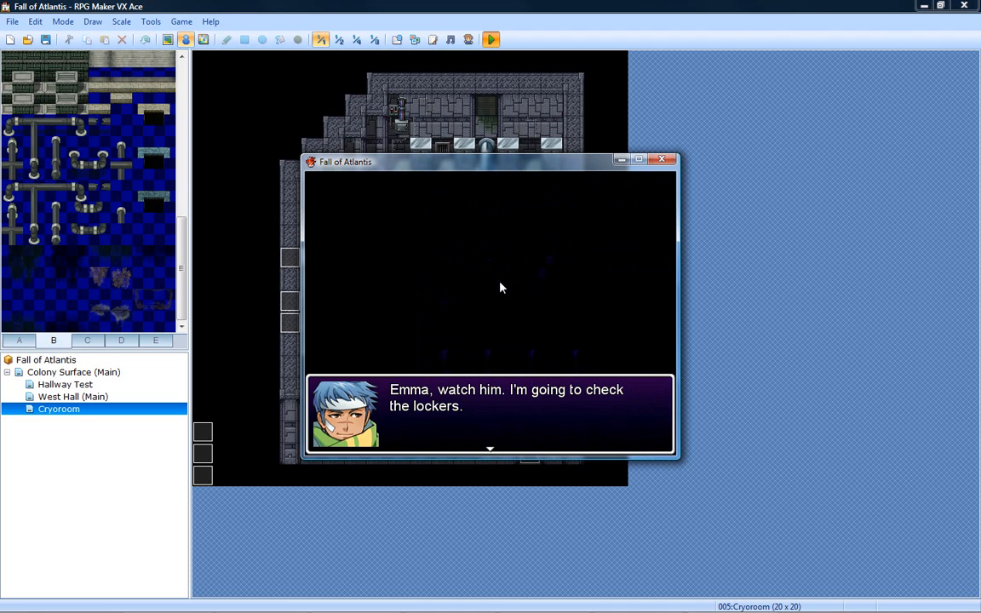
key(Return)
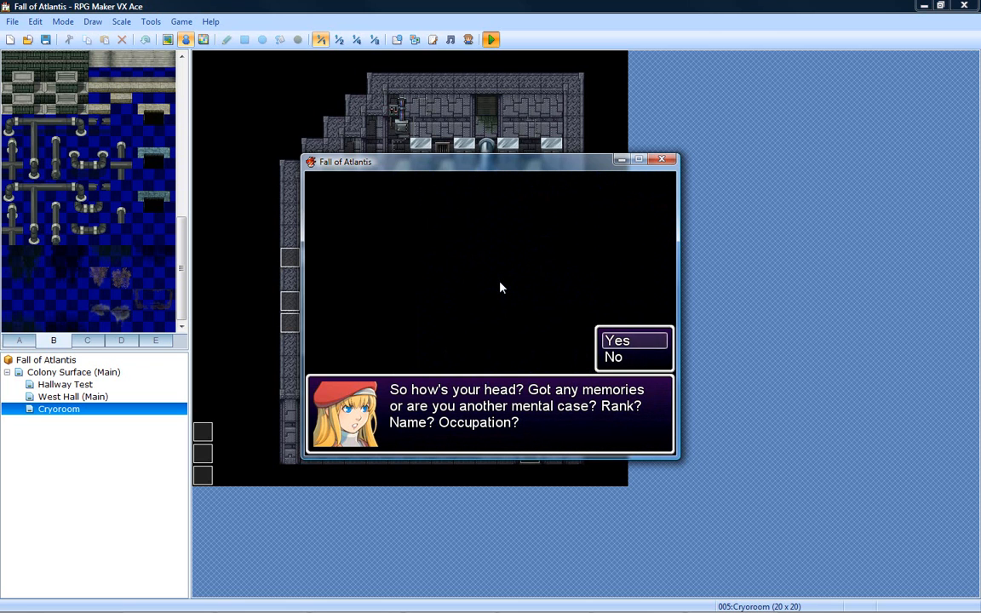
- Answer Yes to the memories question and advance the rest of the conversation in the dark cryoroom
key(Down)
key(Up)
key(Down)
key(Up)
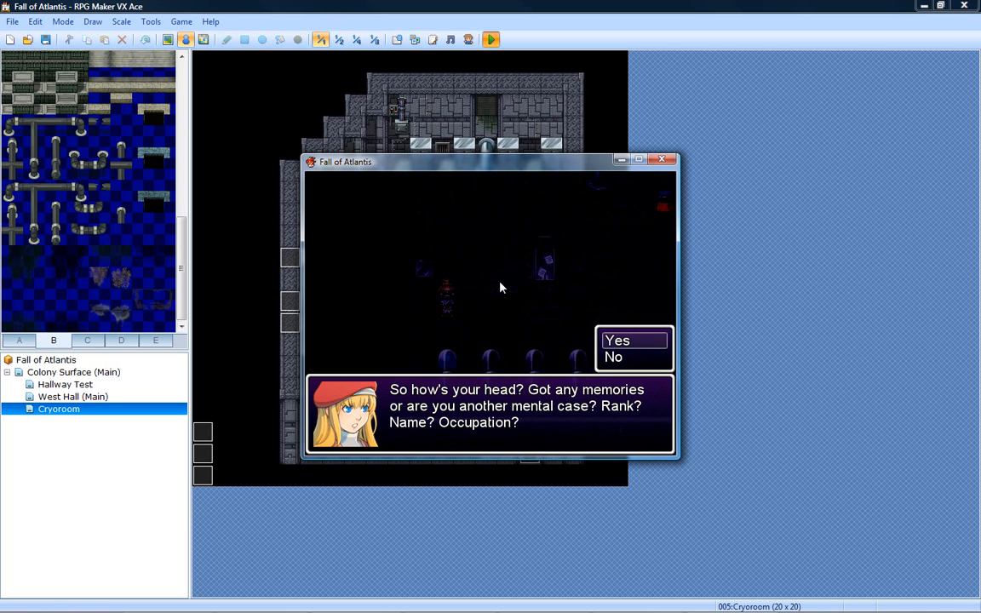
key(Return)
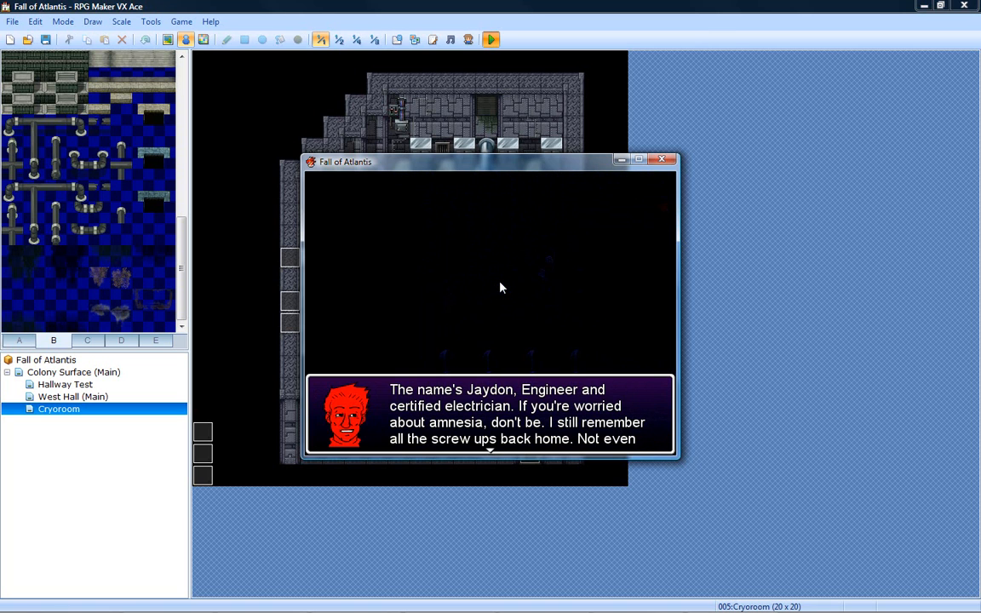
key(Return)
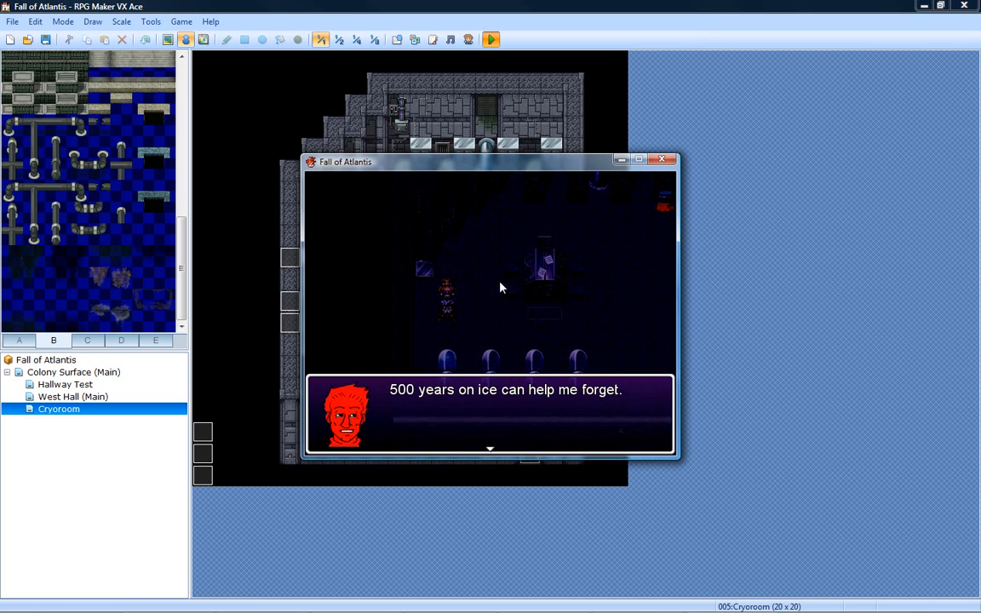
key(Return)
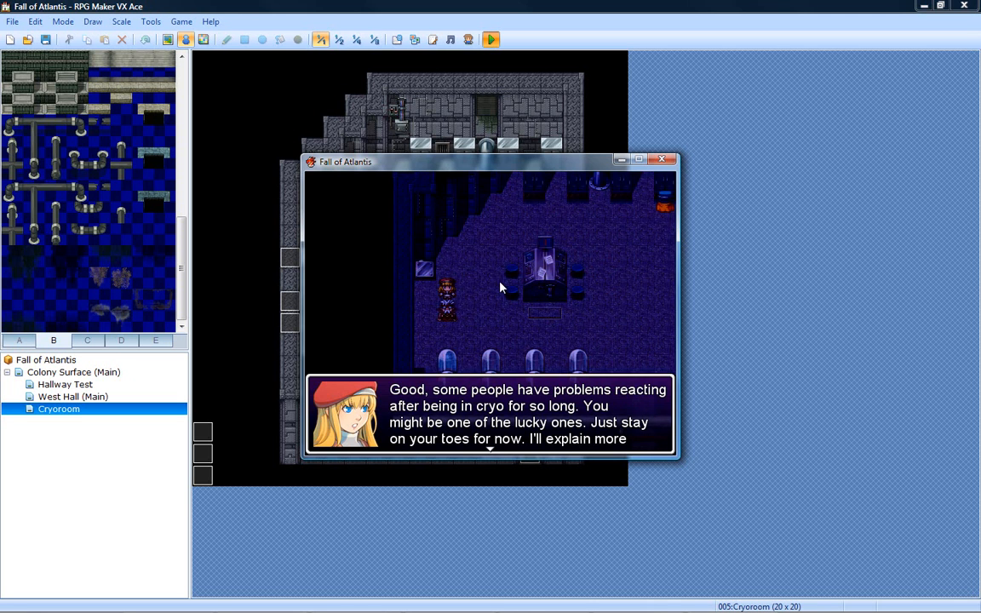
key(Return)
key(Return)
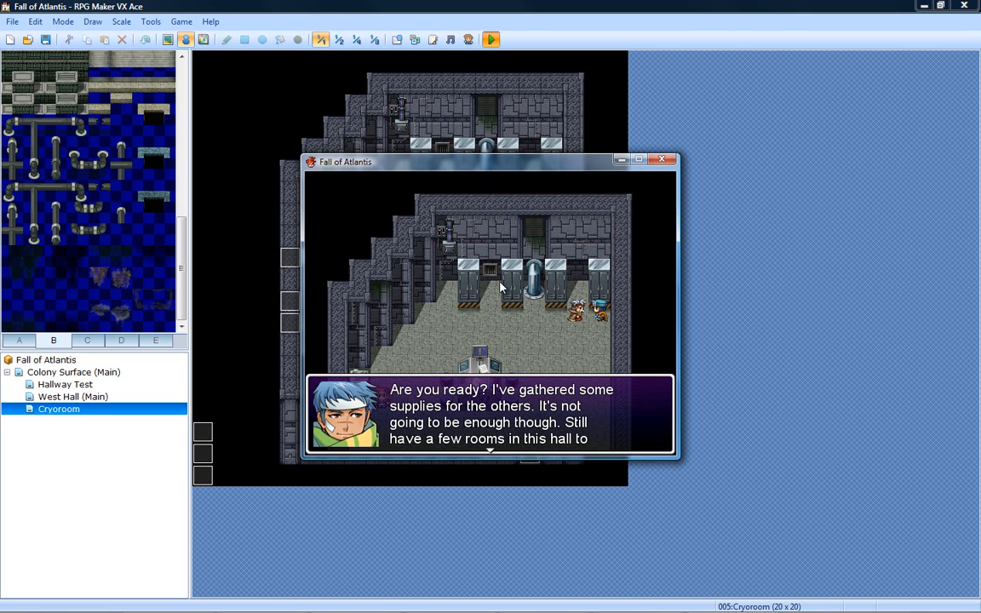
- Advance the dialogue beside the lockers until the slime battle starts
key(Return)
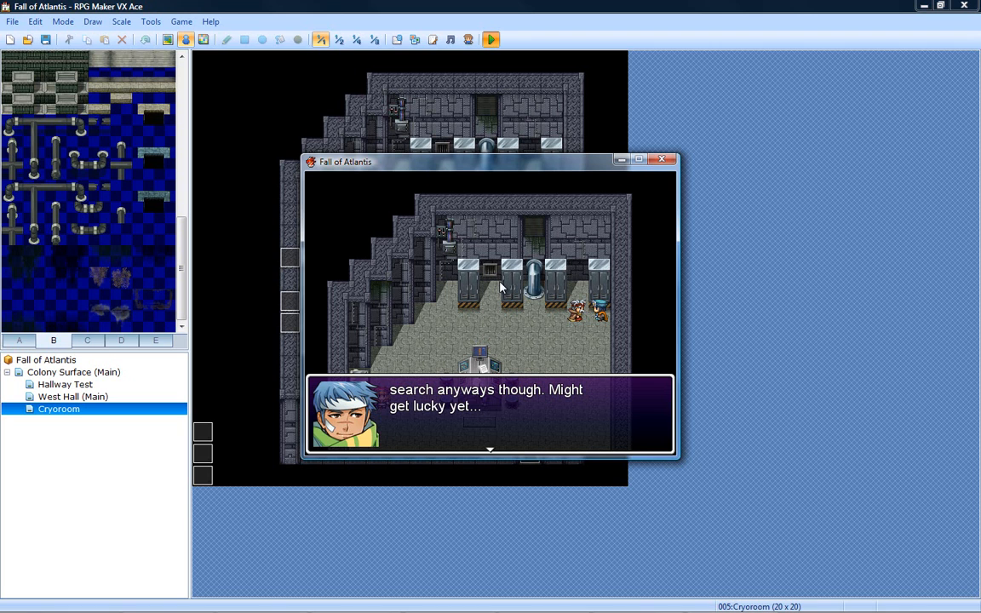
key(Return)
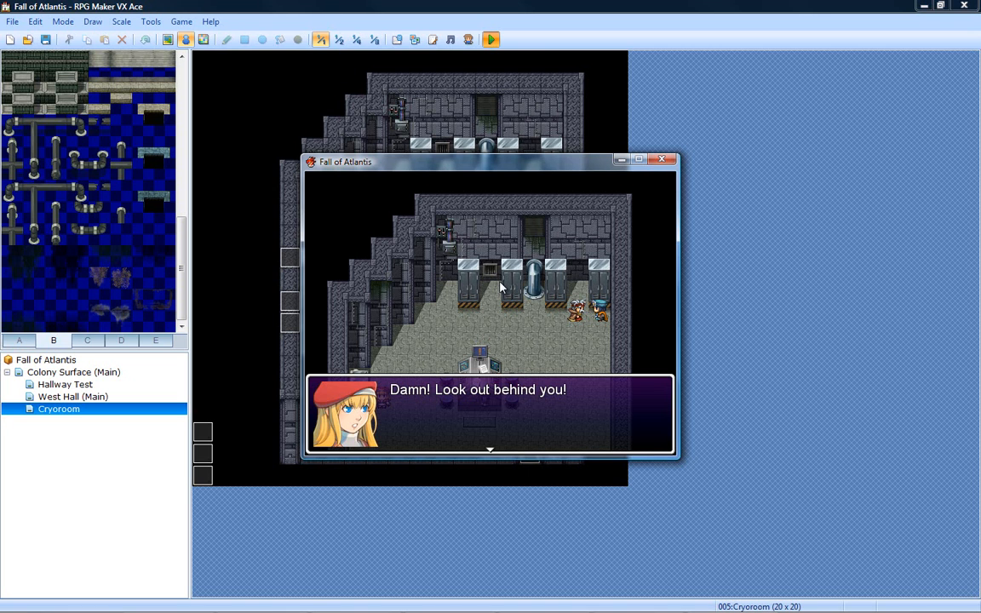
key(Return)
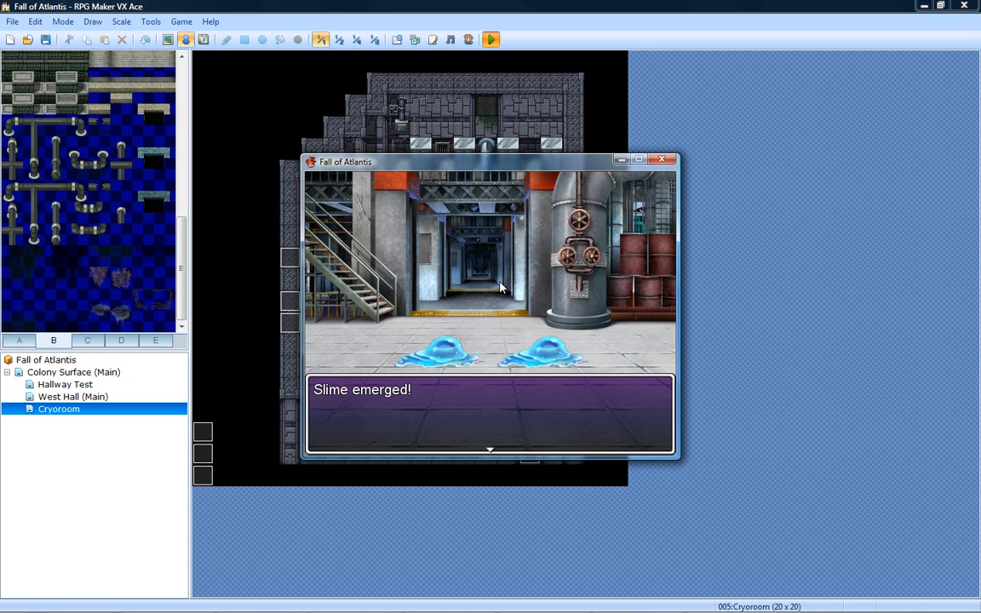
- Fight the two slimes until the battle is won, and return to the cryoroom map
key(Return)
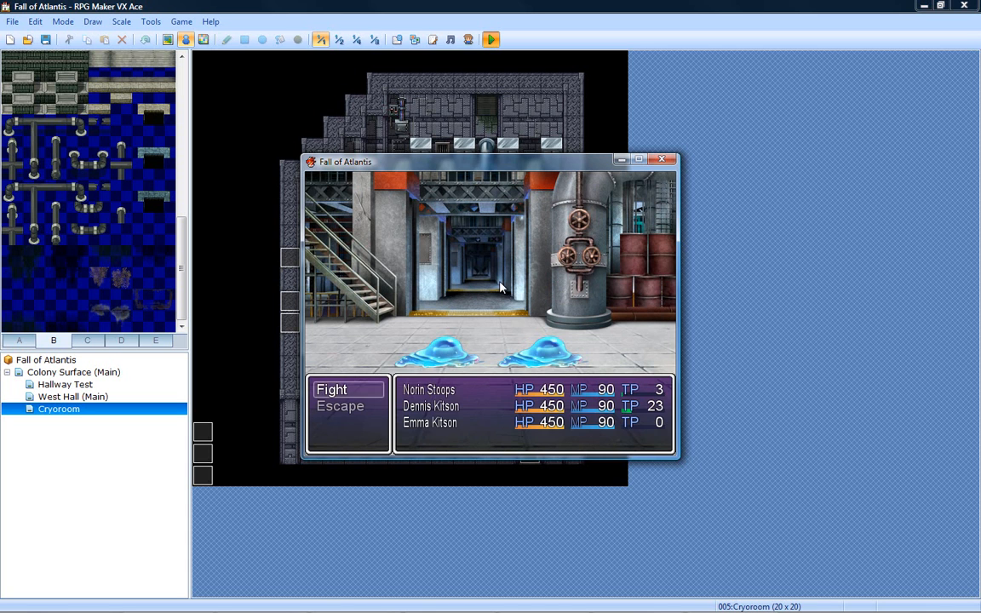
key(Return)
key(Return)
key(Return)
key(Return)
key(Return)
key(Return)
key(Return)
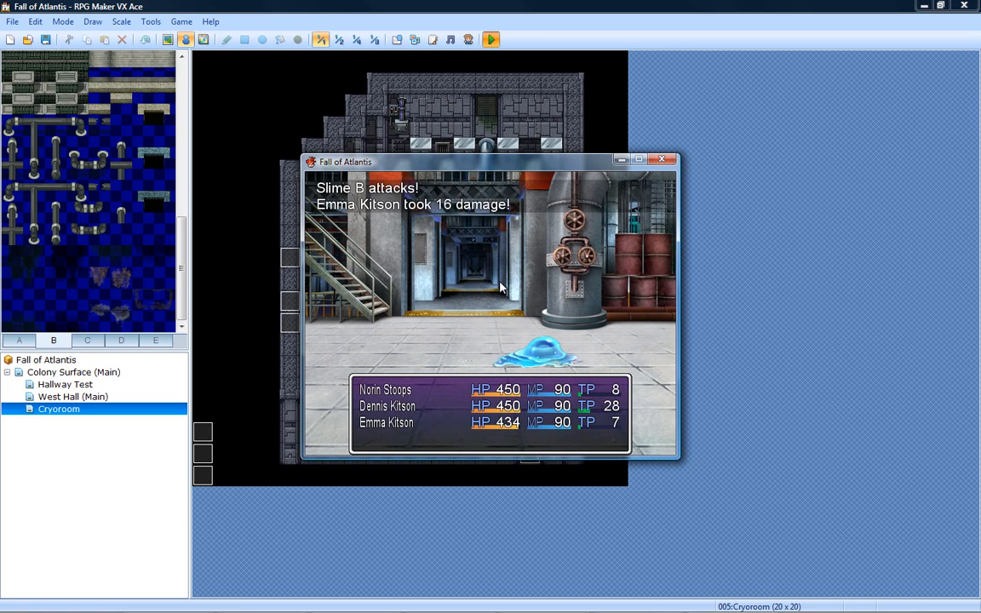
key(Return)
key(Return)
key(Return)
key(Return)
key(Return)
key(Return)
key(Return)
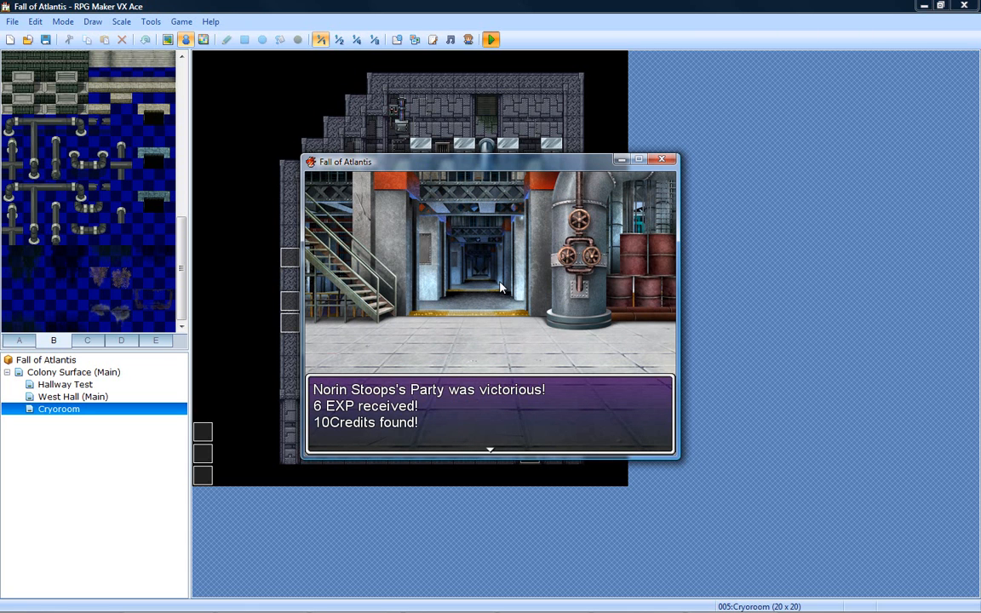
key(Return)
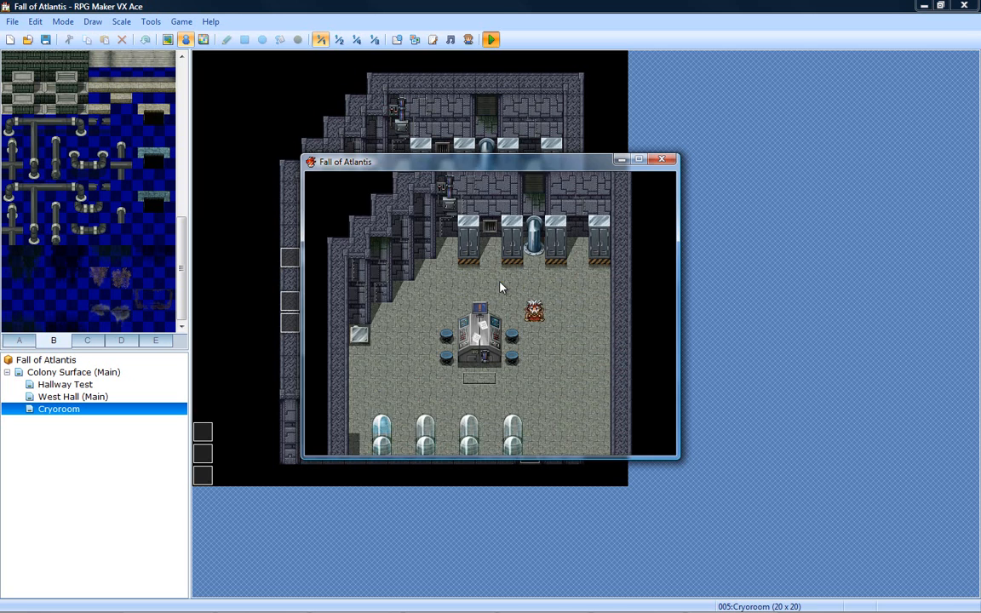
- Walk the player character over to the stool beside the console desk to check the picture overlay's alignment
key(Escape)
key(Down)
key(Down)
key(Escape)
key(Down)
key(Right)
key(Down)
key(Left)
key(Up)
key(Left)
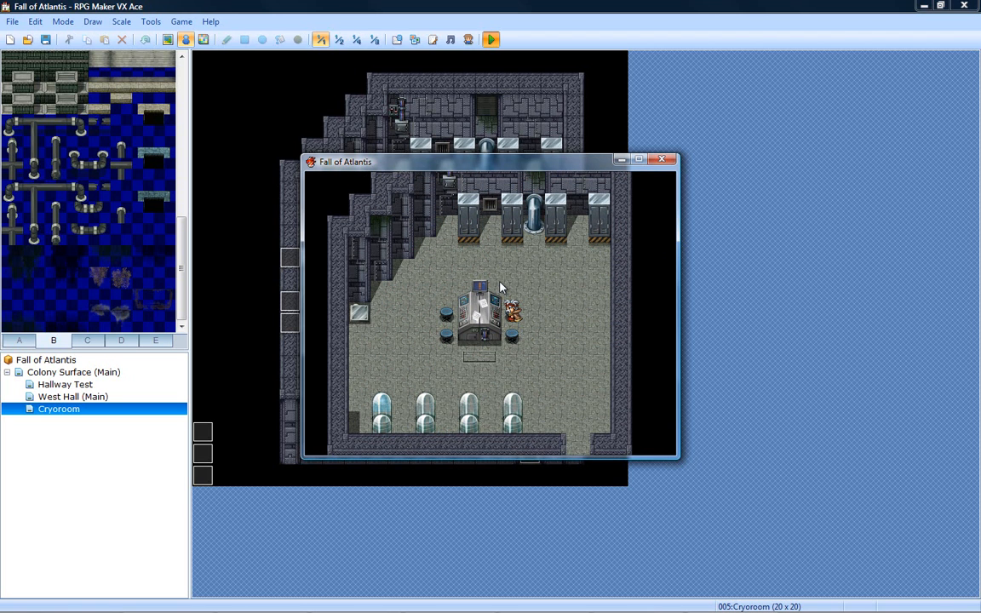
- Walk the character down behind the cryopods and back up into the room to check how the overlay covers it
key(Down)
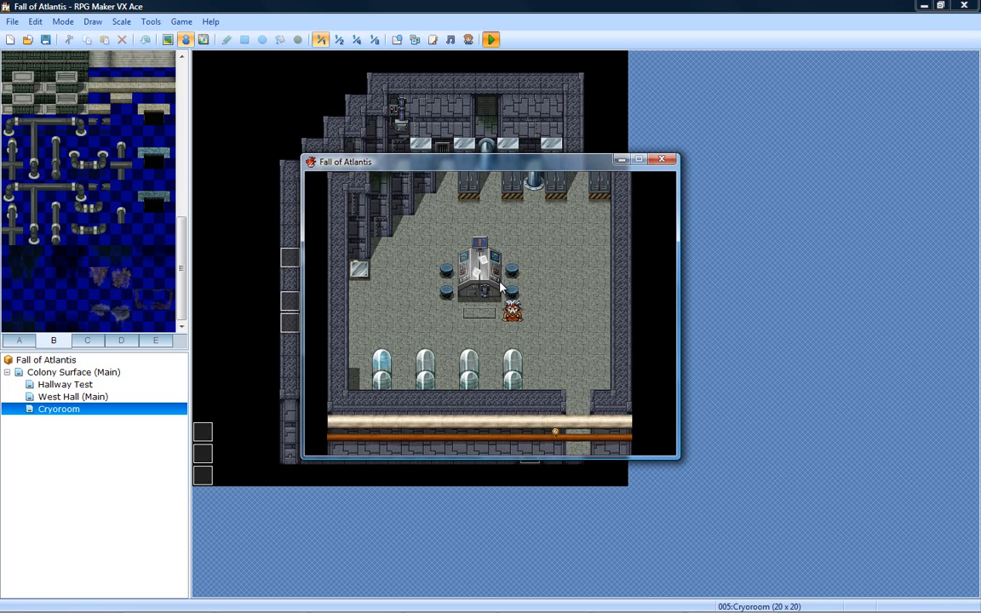
key(Down)
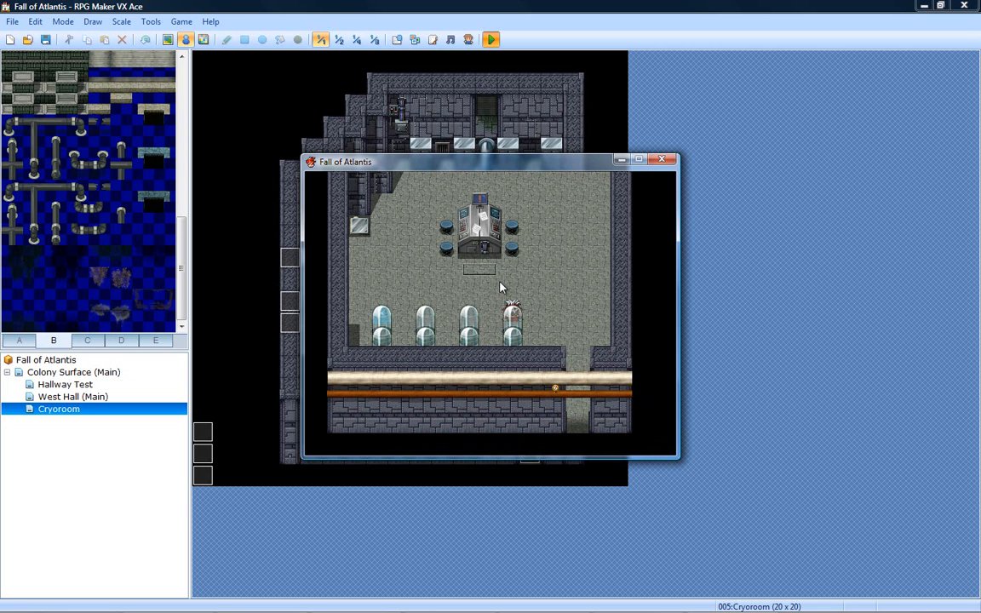
key(Up)
key(Down)
key(Left)
key(Left)
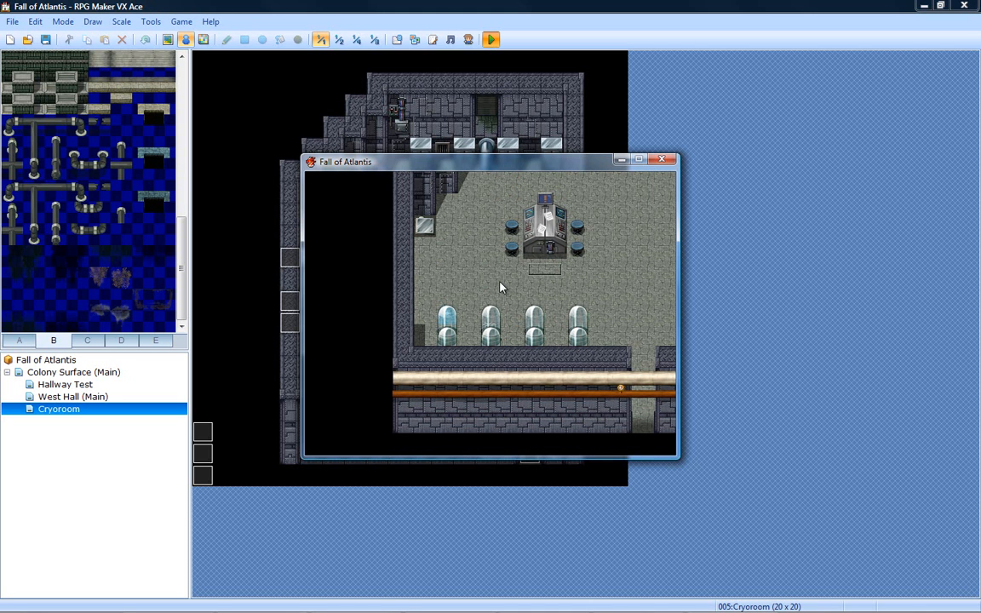
key(Up)
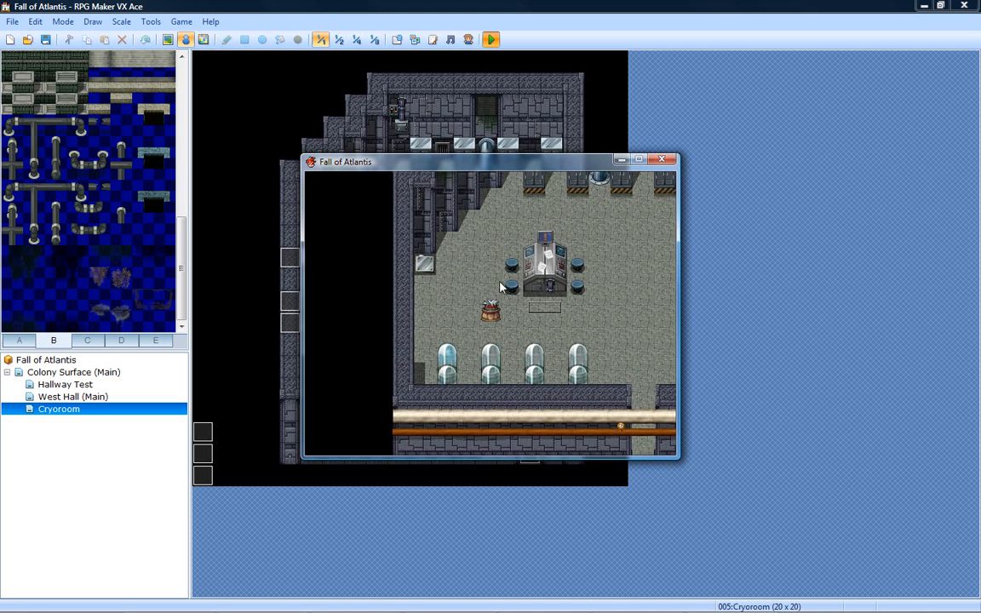
- Walk the character past the console desk up to the vent between the lockers to check the fixed overlay
key(Right)
key(Up)
key(Up)
key(Right)
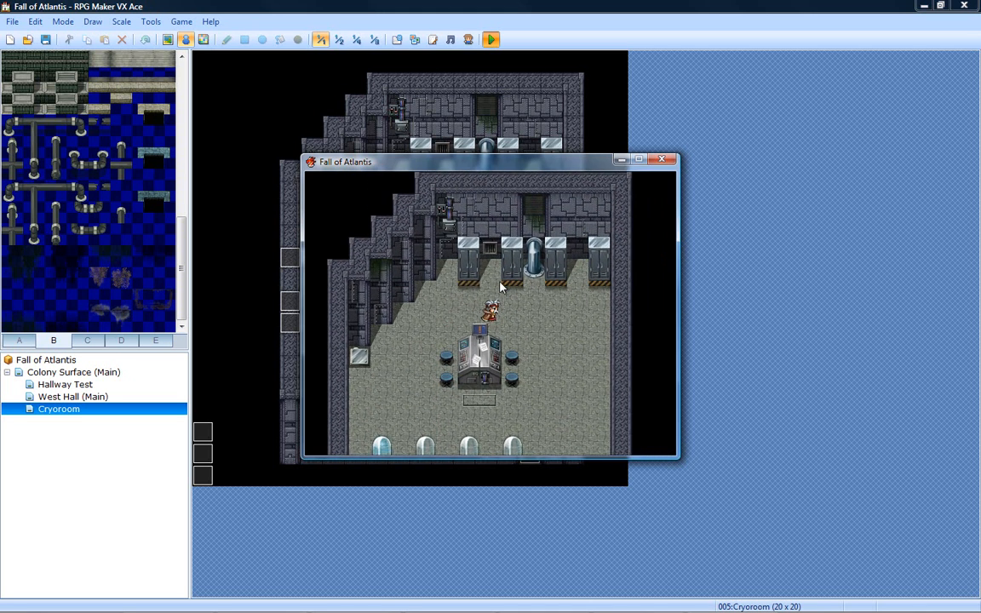
key(Up)
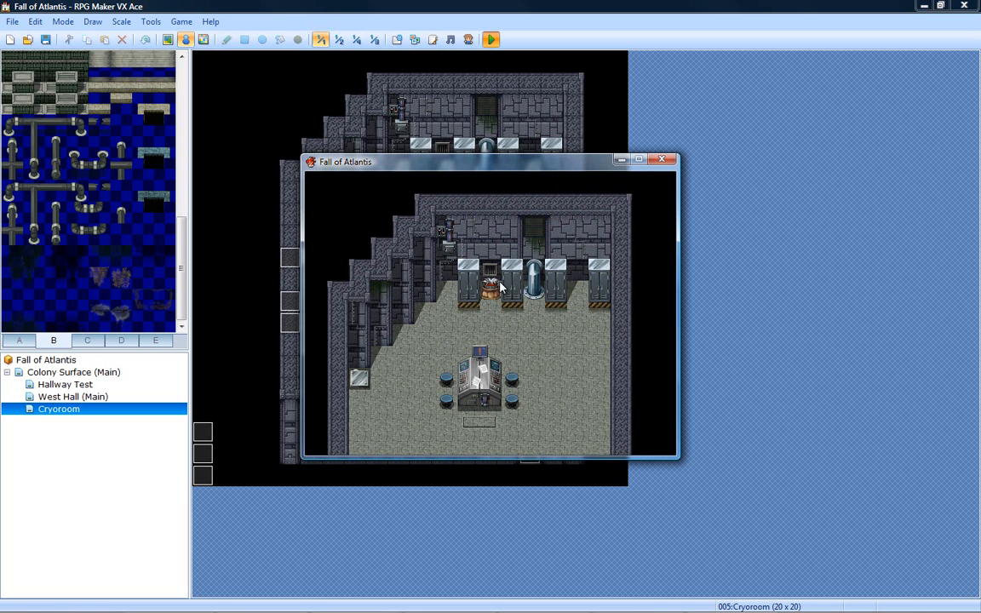
- Walk the character down past the desk and out through the doorway beside the cryopods into the West Hall
key(Down)
key(Right)
key(Down)
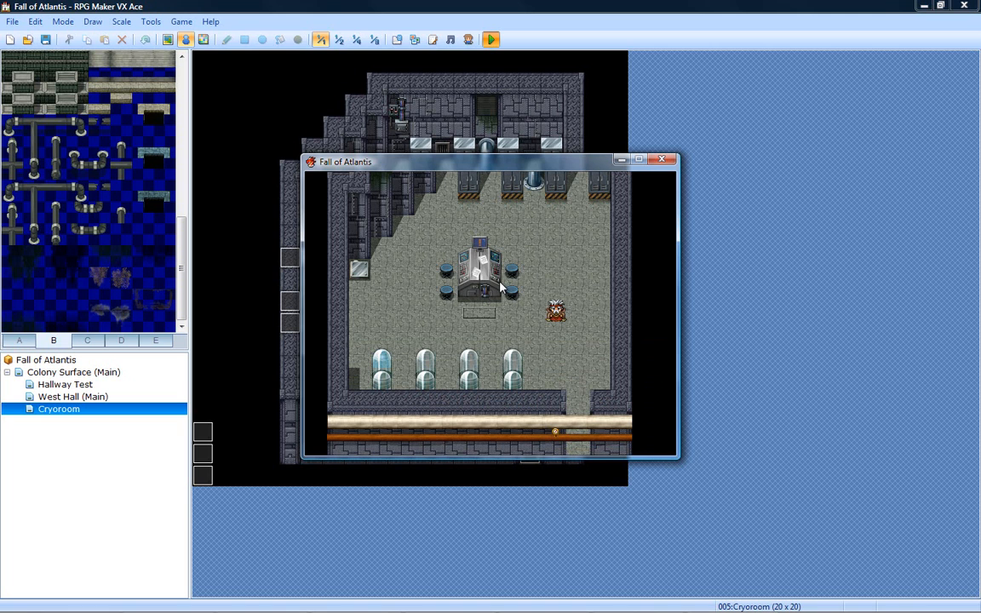
key(Down)
key(Right)
key(Down)
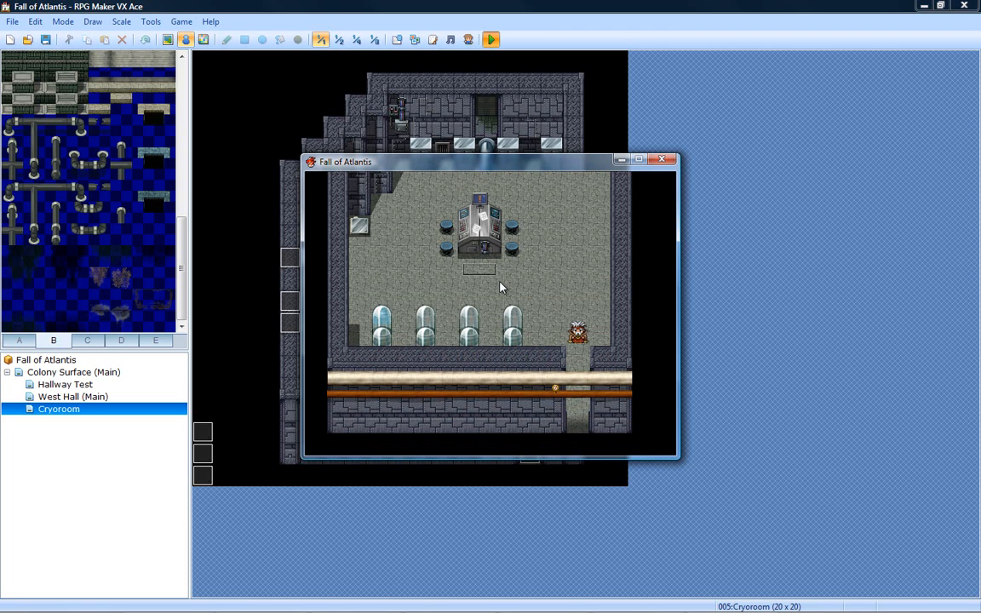
key(Down)
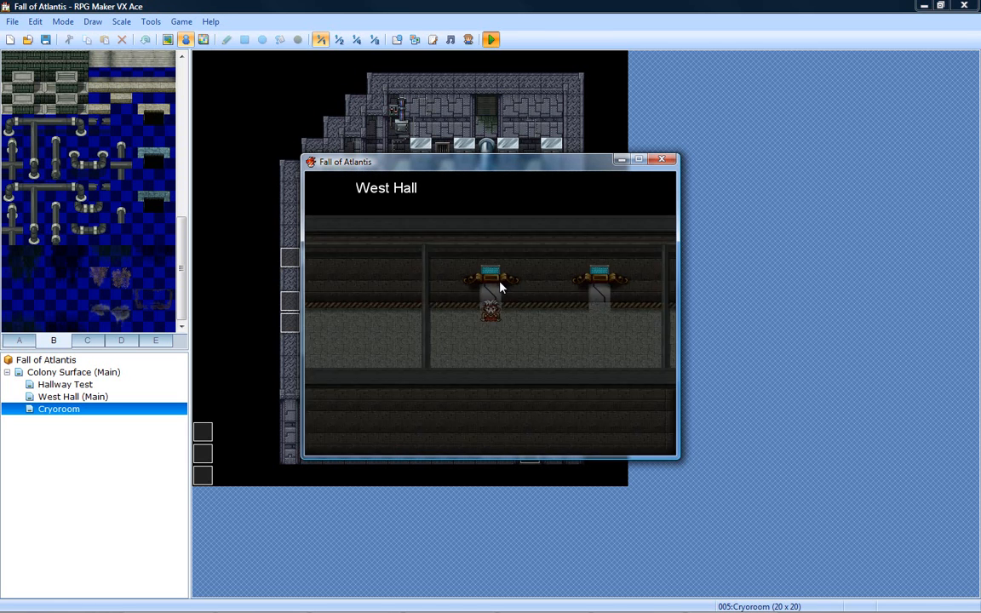
- Walk along the West Hall to the junction with the vending machines to check the hallway without the Cryoroom overlay
key(Down)
key(Right)
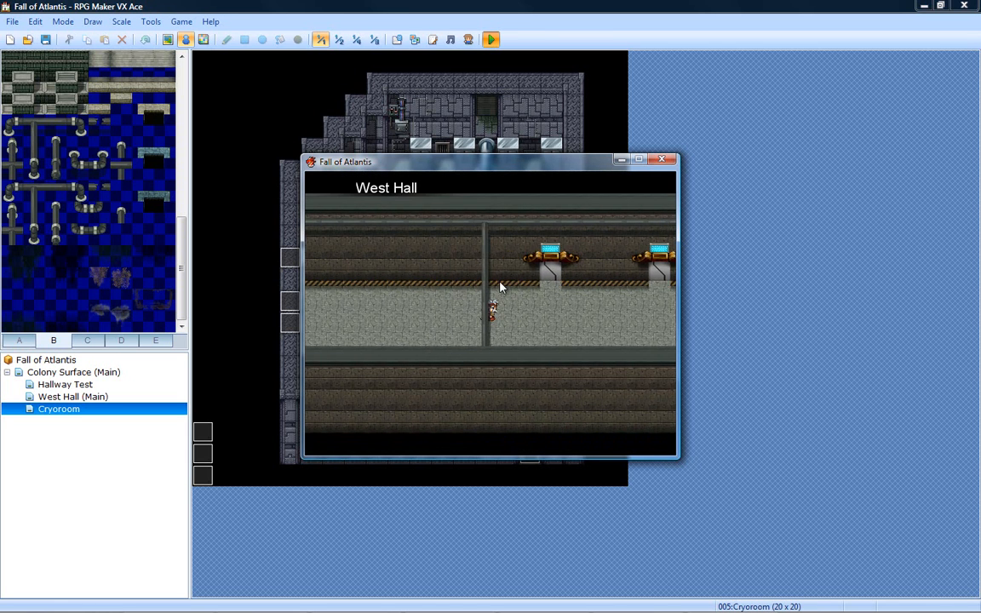
key(Right)
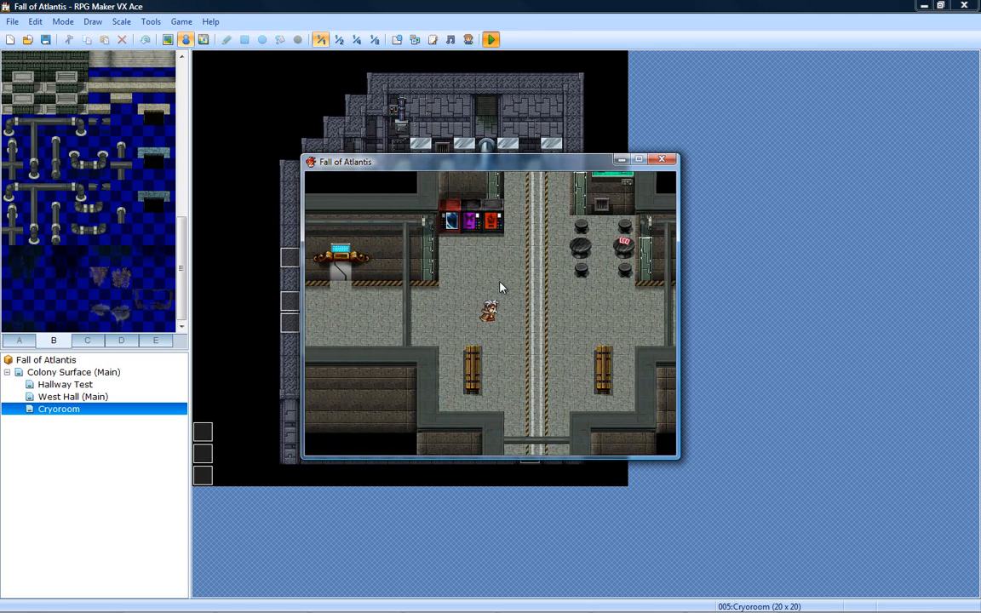
- Walk back along the West Hall to the Cryoroom's doorway and re-enter the room
key(Left)
key(Left)
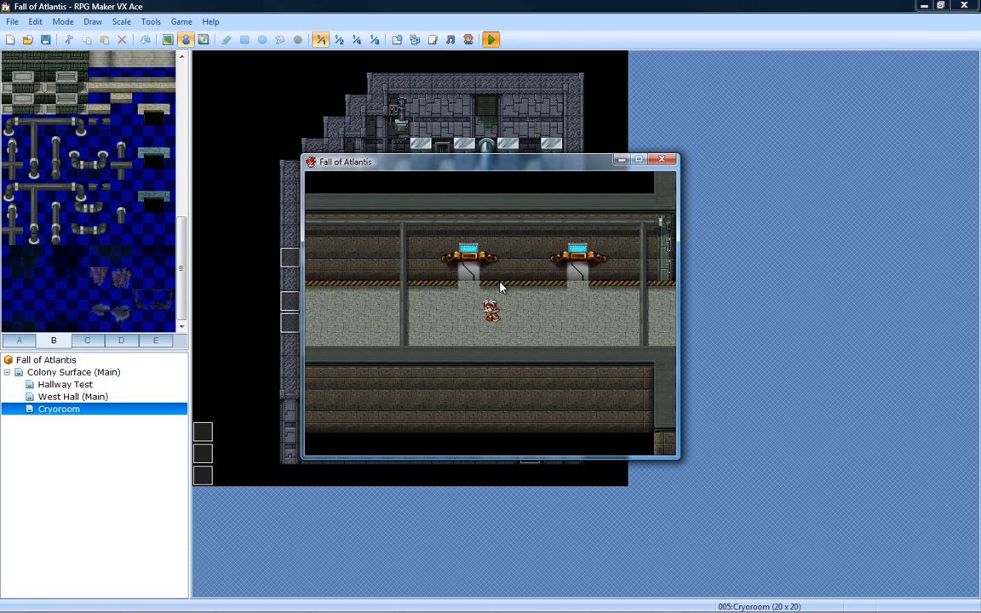
key(Left)
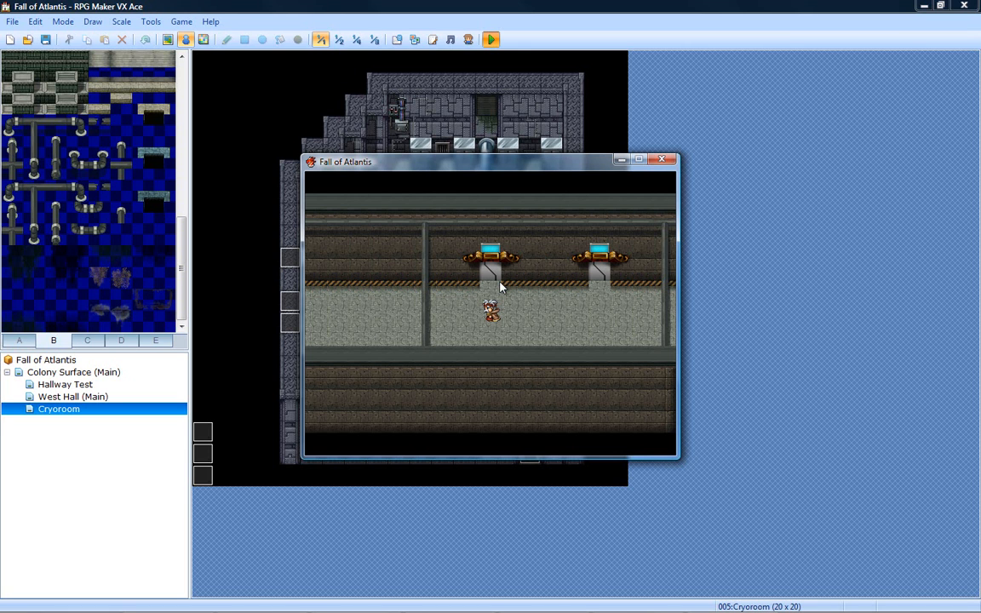
key(Up)
key(Up)
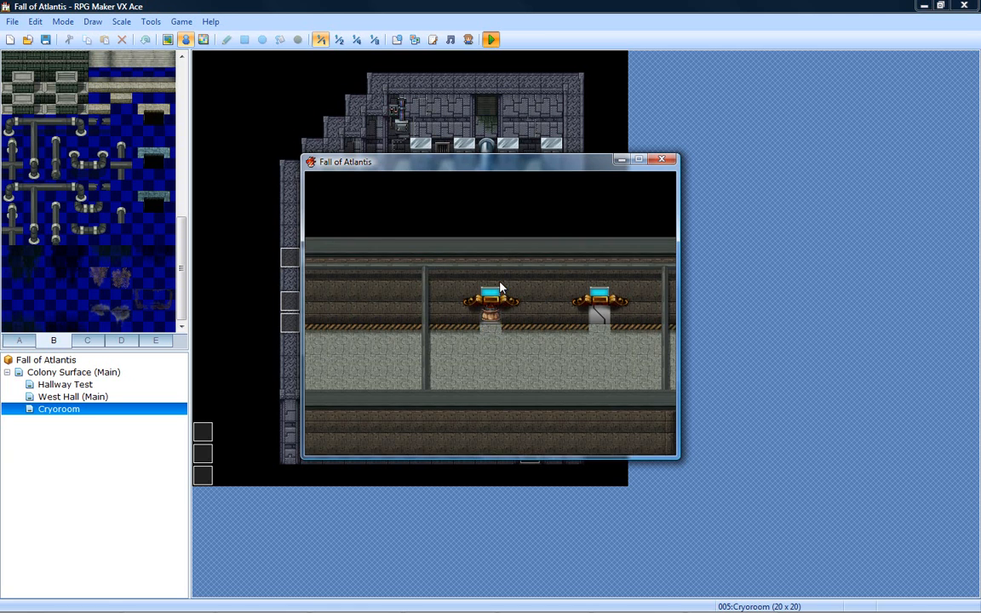
key(Up)
key(Up)
key(Up)
key(Up)
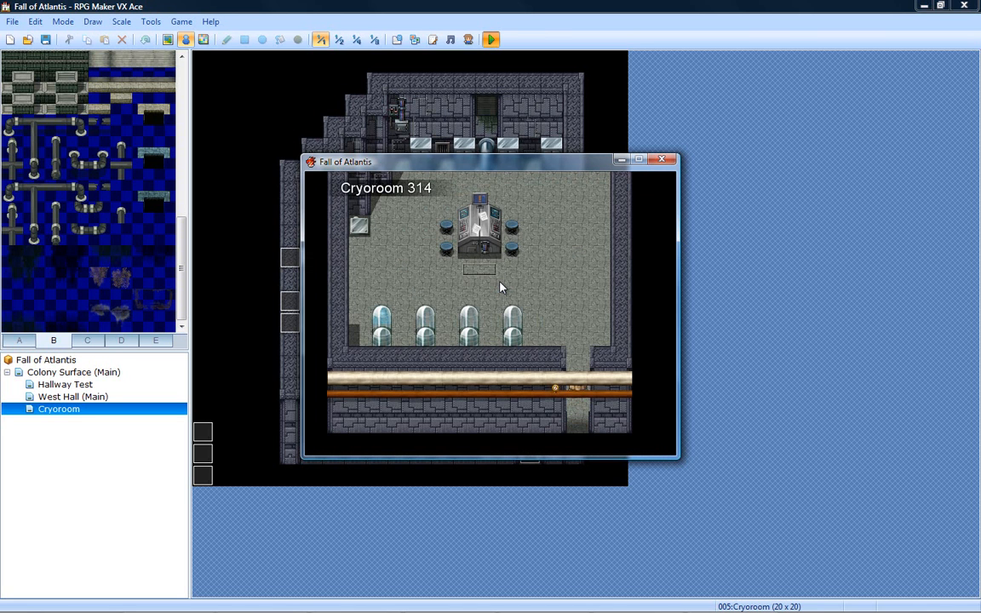
- Walk the character behind the console desk's upper end and down onto the lower stool on its west side
key(Up)
key(Up)
key(Up)
key(Up)
key(Left)
key(Left)
key(Up)
key(Up)
key(Left)
key(Left)
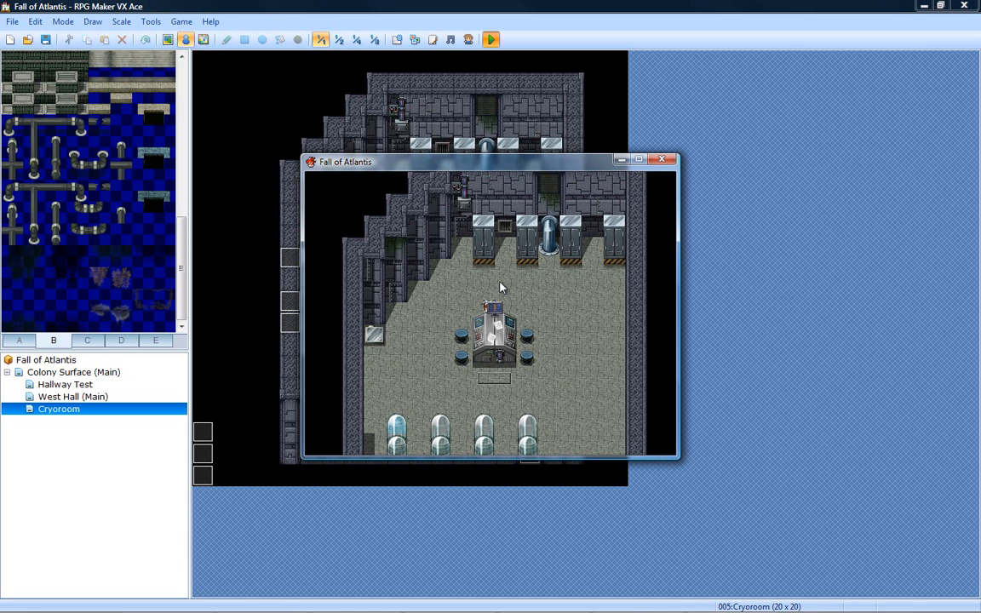
key(Left)
key(Left)
key(Down)
key(Down)
key(Down)
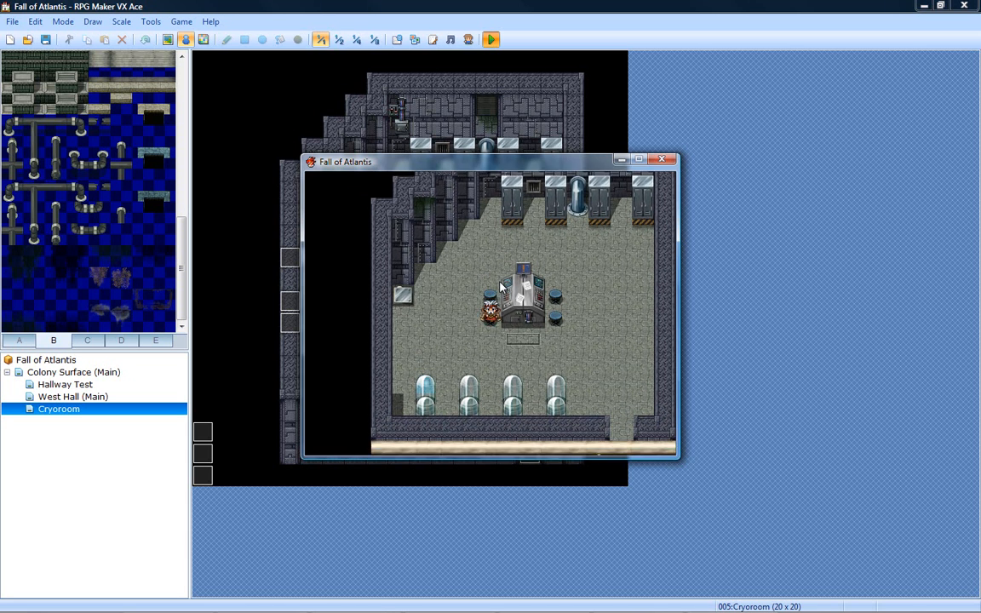
- Circle the character below the console desk and up along its east side to check the overlay from all sides
key(Left)
key(Down)
key(Down)
key(Right)
key(Right)
key(Right)
key(Right)
key(Right)
key(Up)
key(Up)
key(Up)
key(Up)
key(Up)
key(Up)
key(Up)
key(Up)
- Walk the character down to the desk's lower east stool, and close the playtest
key(Down)
key(Down)
key(Down)
key(Down)
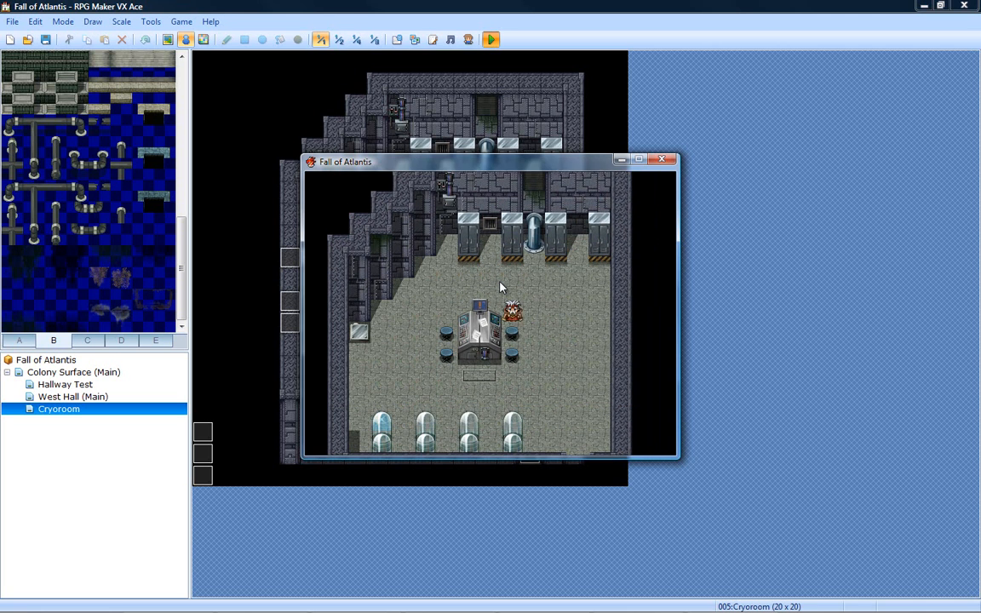
key(Left)
key(Down)
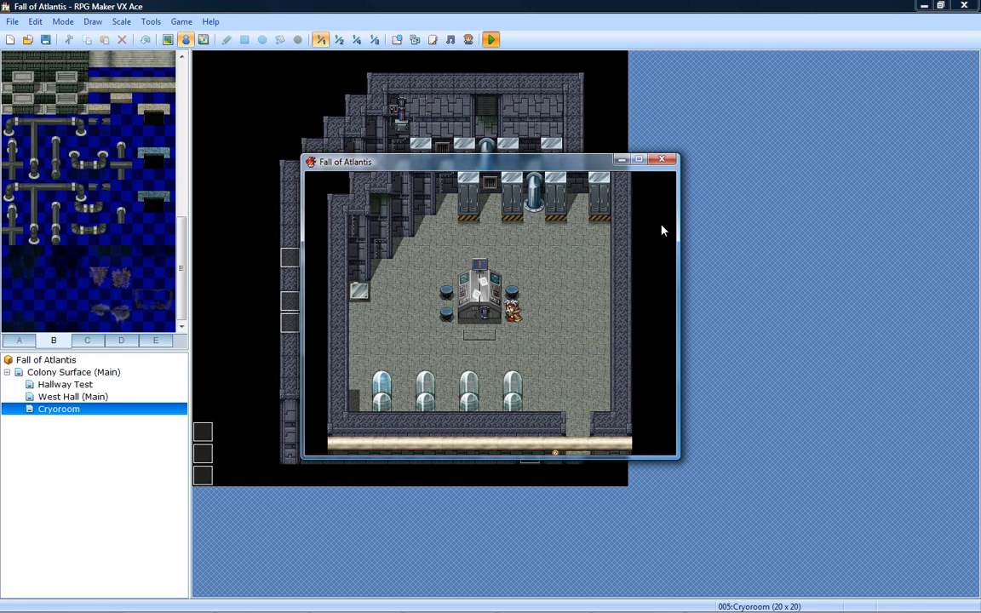
click(662, 160)
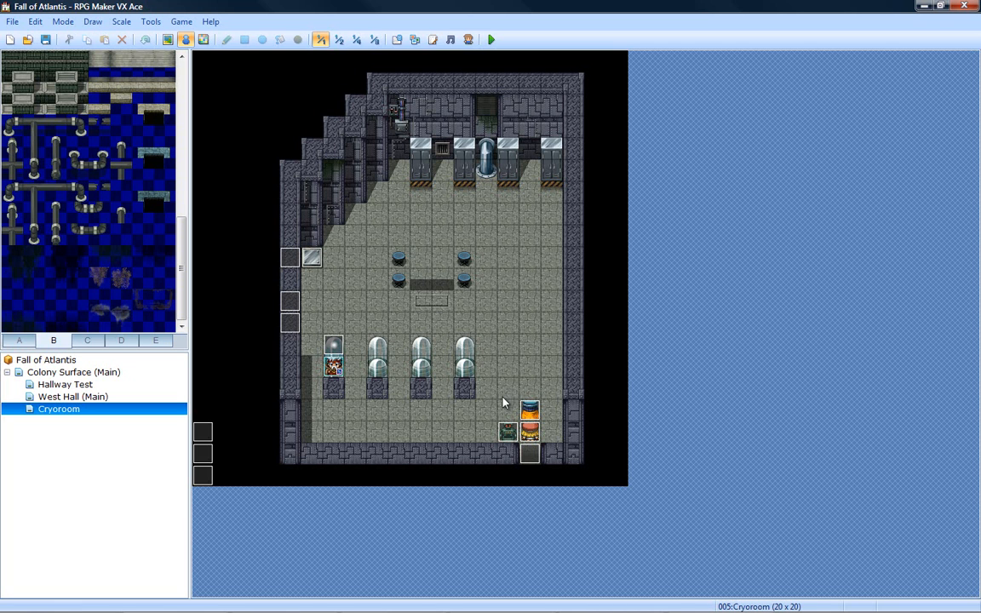
- Review all three pages of the upper character event near the Cryoroom's exit, and close it without changes
double_click(530, 412)
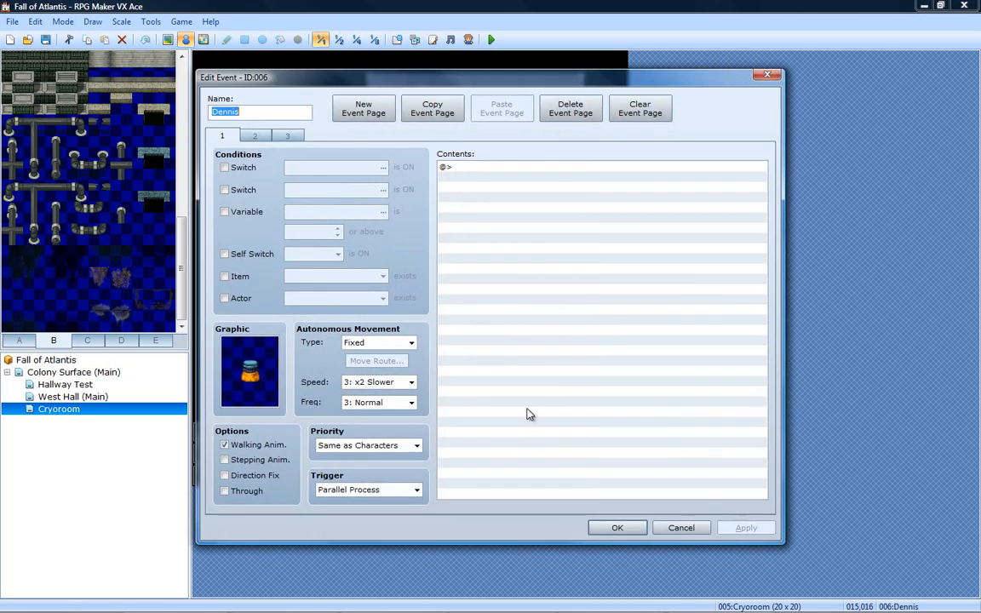
click(254, 136)
click(286, 137)
click(222, 136)
click(254, 136)
click(284, 138)
click(215, 134)
click(273, 132)
click(247, 137)
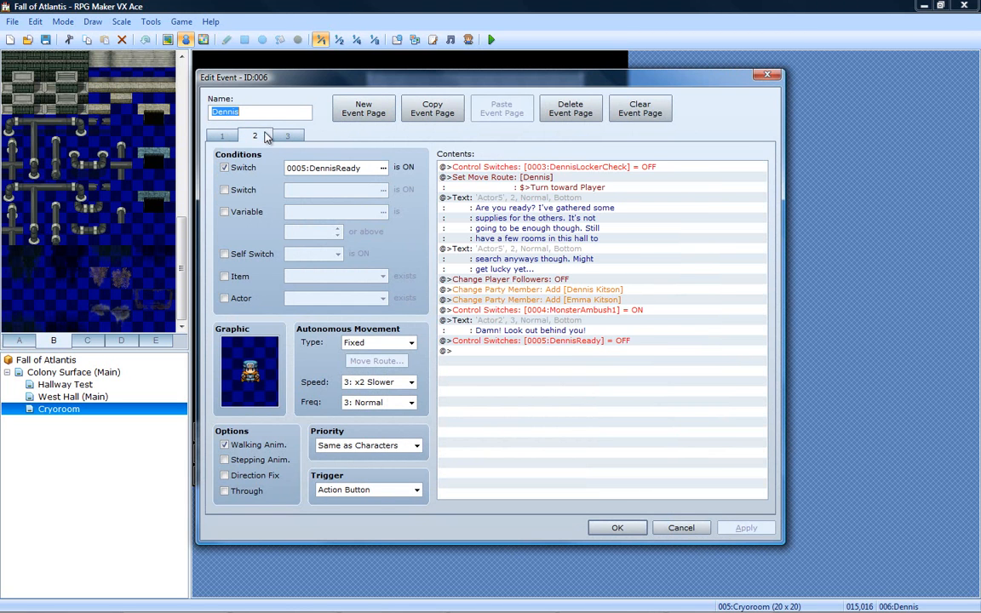
click(222, 136)
click(287, 136)
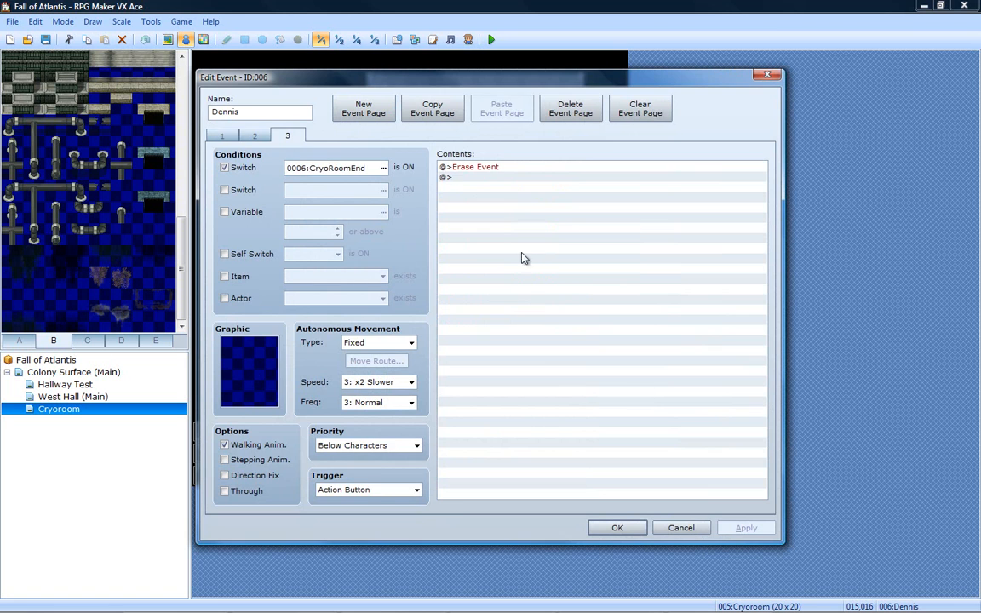
click(695, 529)
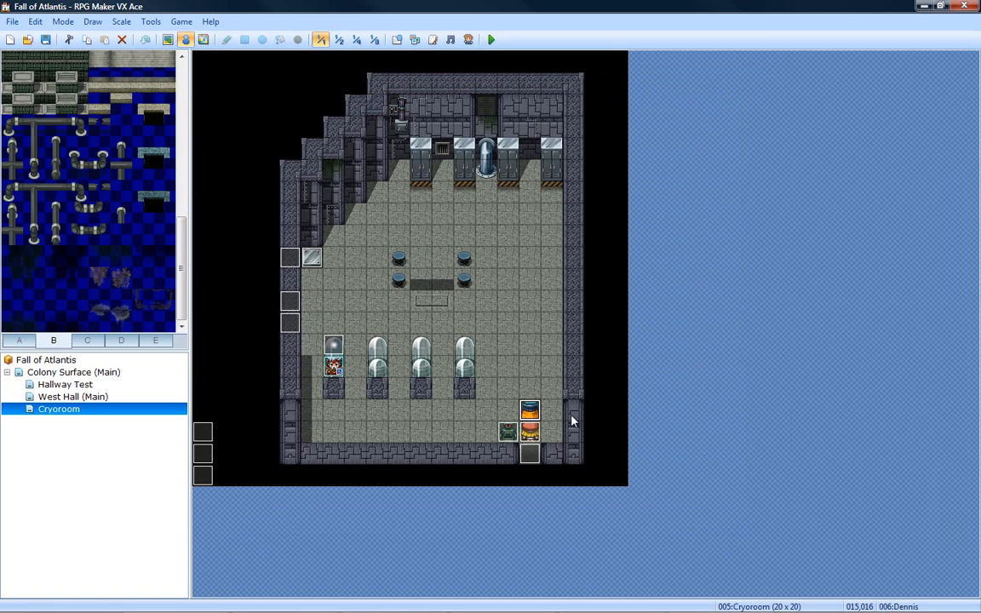
- Review the Victors Fog and Font scripts in the script editor, including the default font name, and close the editor
click(379, 322)
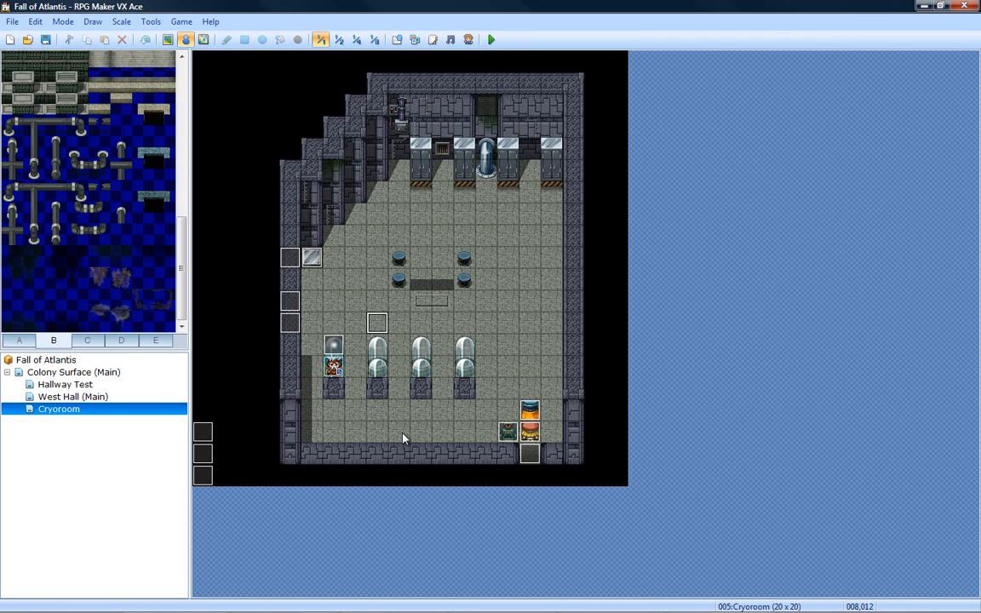
click(433, 40)
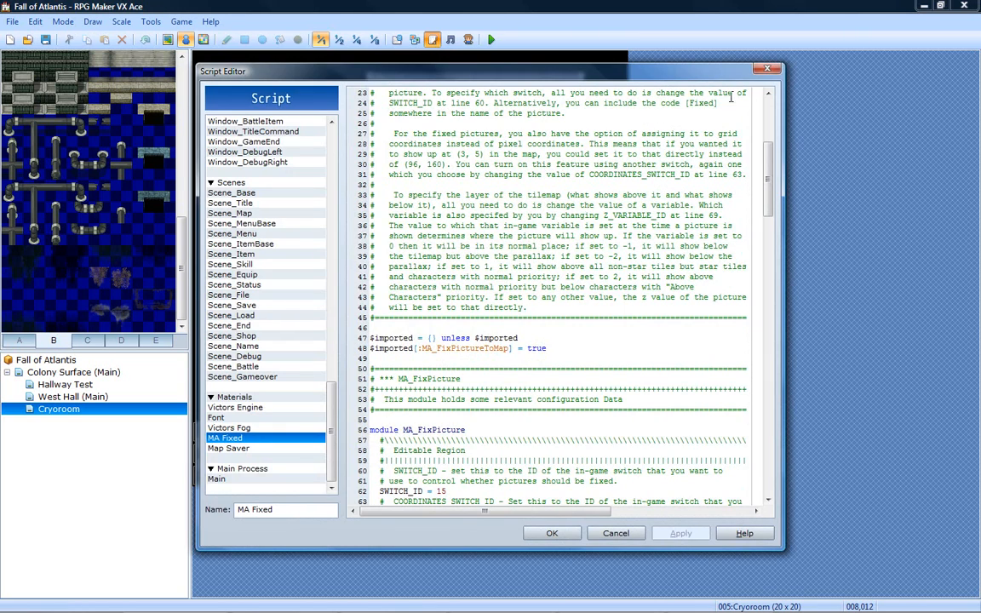
click(227, 407)
click(249, 428)
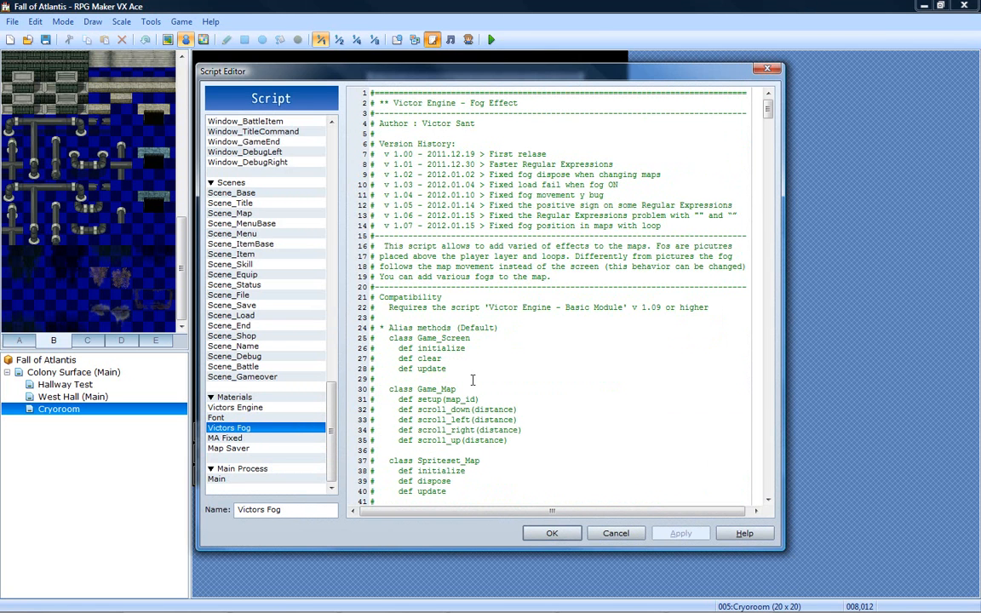
click(240, 419)
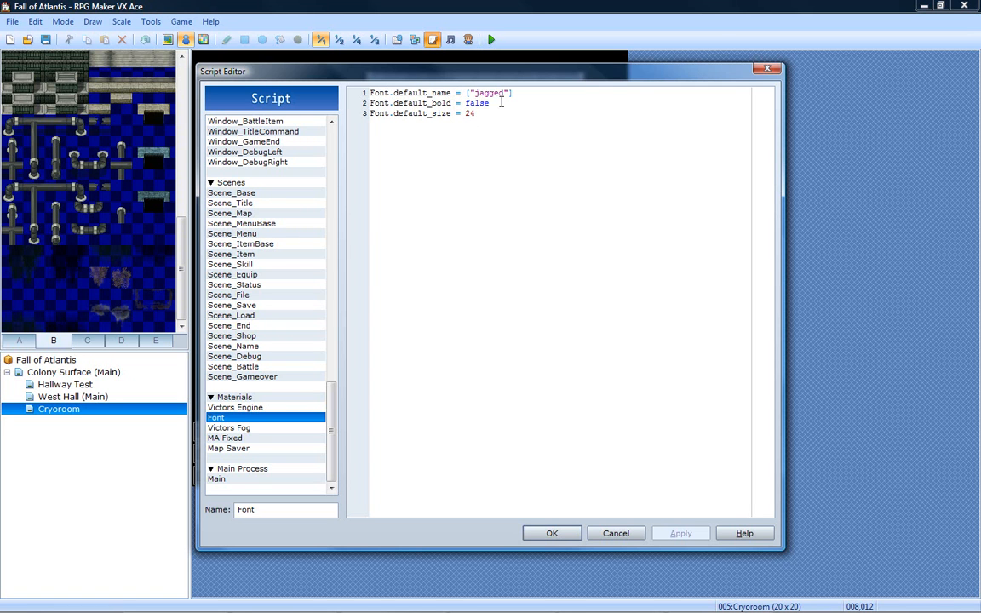
drag(504, 95, 475, 97)
click(583, 119)
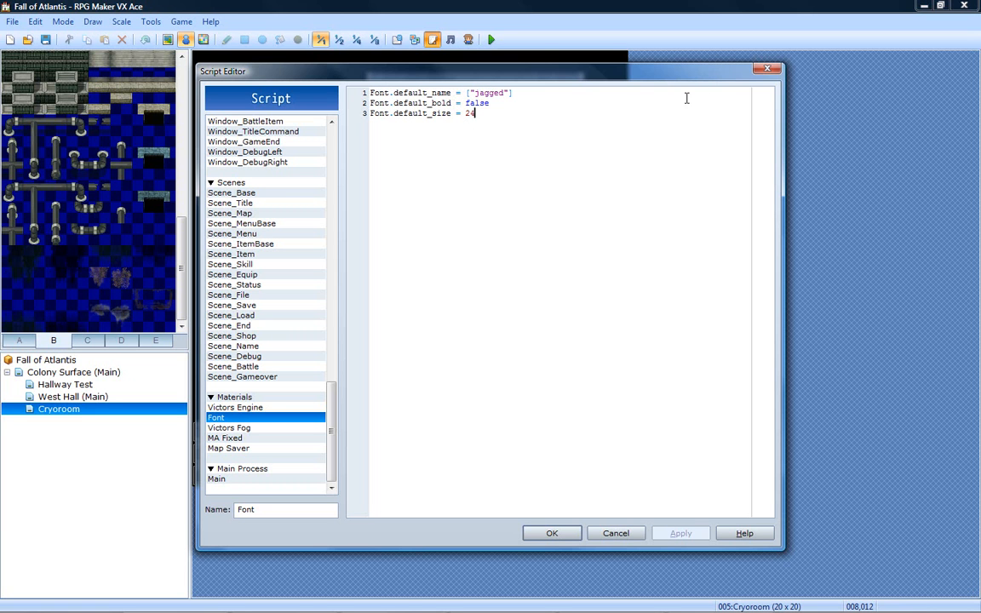
click(765, 69)
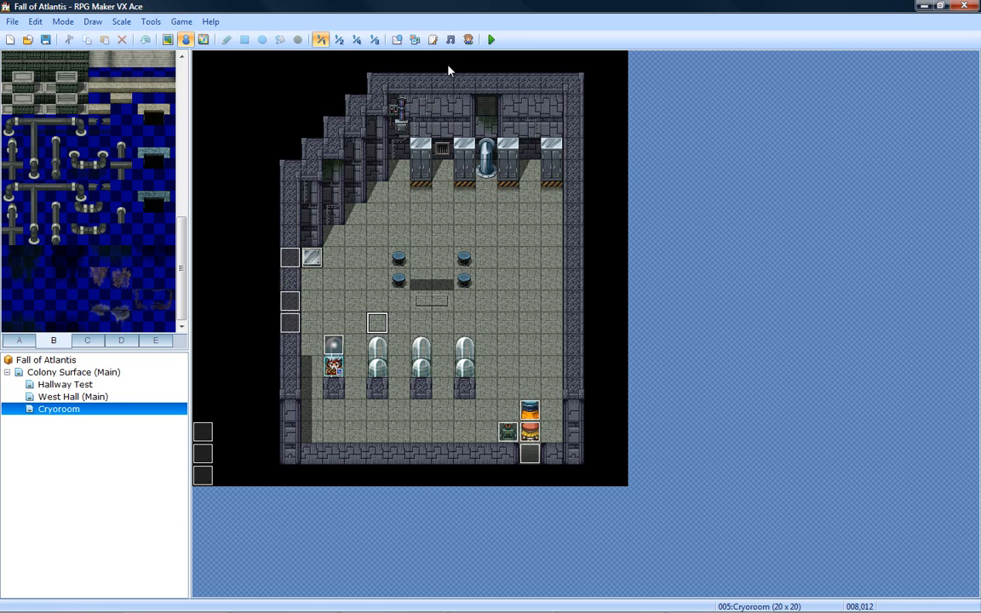
- Clear the Slime entry from the enemy database and name the emptied entry Rogue Borg
click(398, 40)
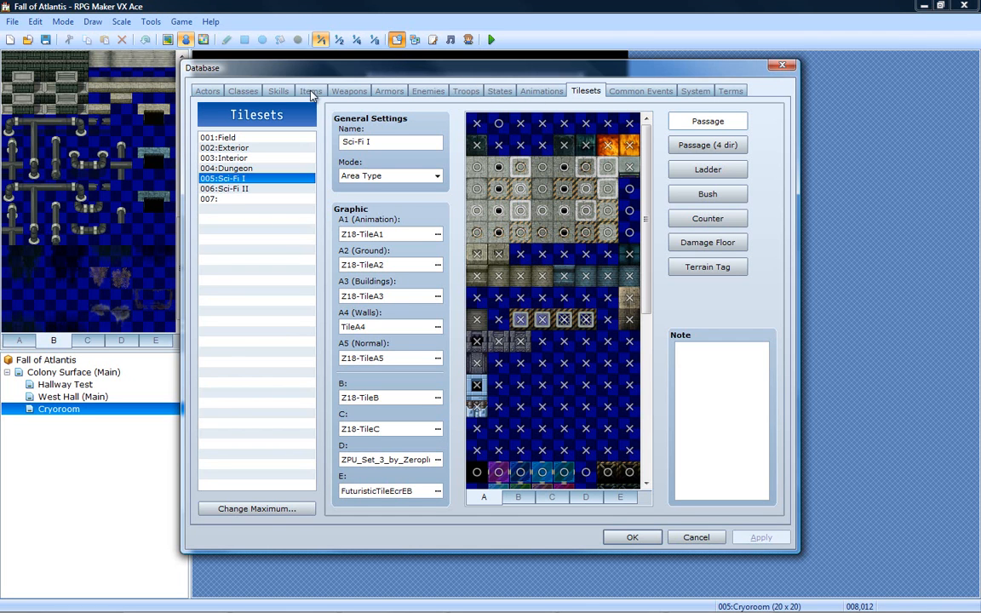
click(197, 88)
click(466, 90)
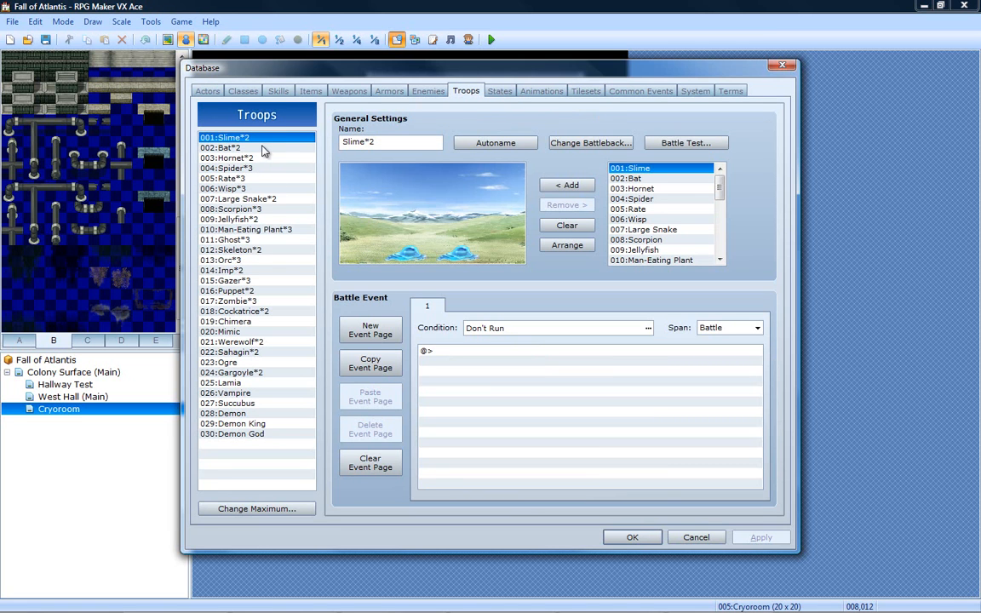
click(427, 91)
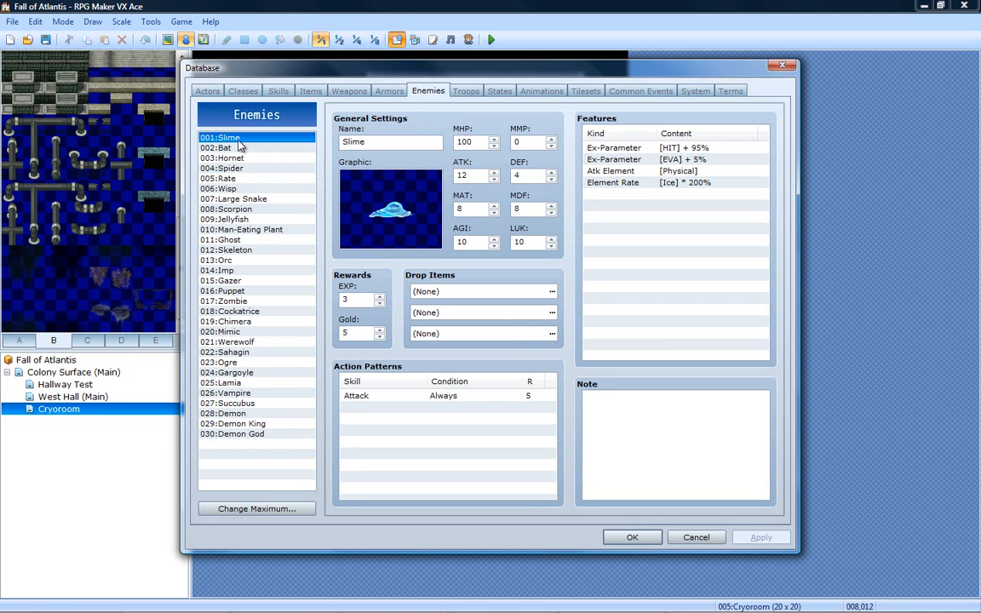
key(Delete)
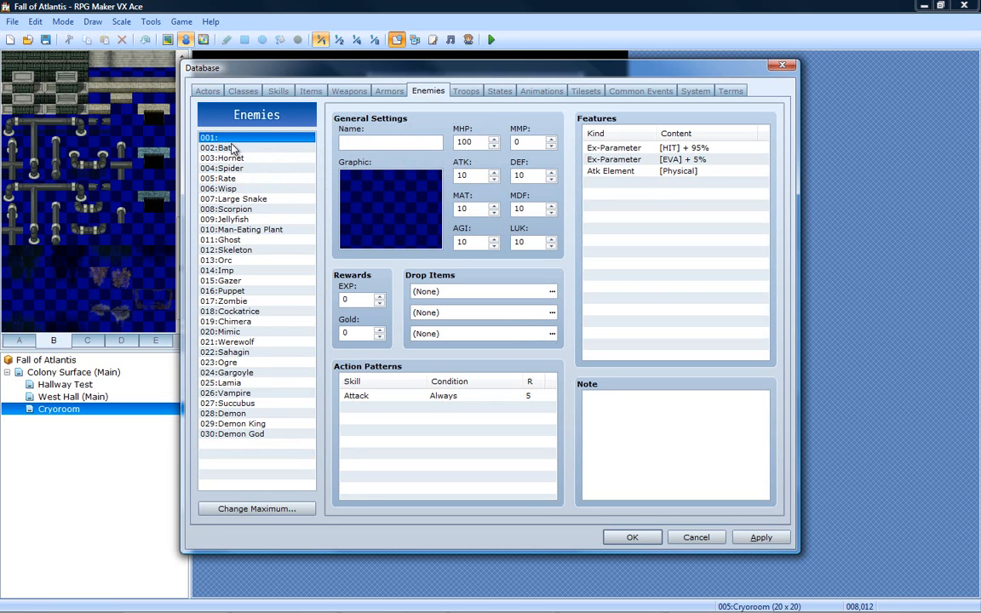
click(356, 141)
text(Rogue Borg)
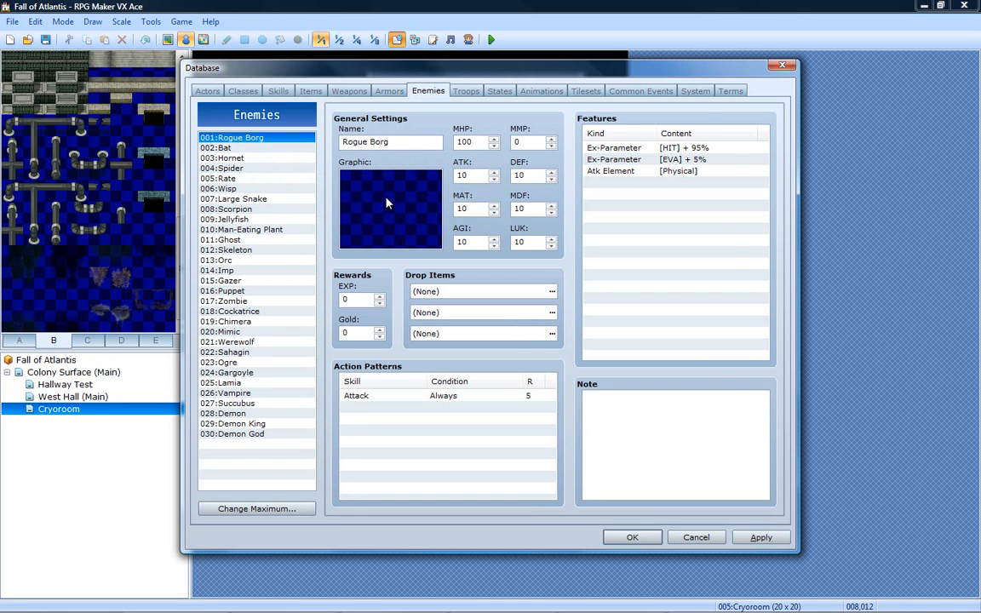
- Preview the imported battler graphics for Rogue Borg, from AbyssBattler03 through evilruuuuuhhhhcopygirl
double_click(390, 198)
click(350, 174)
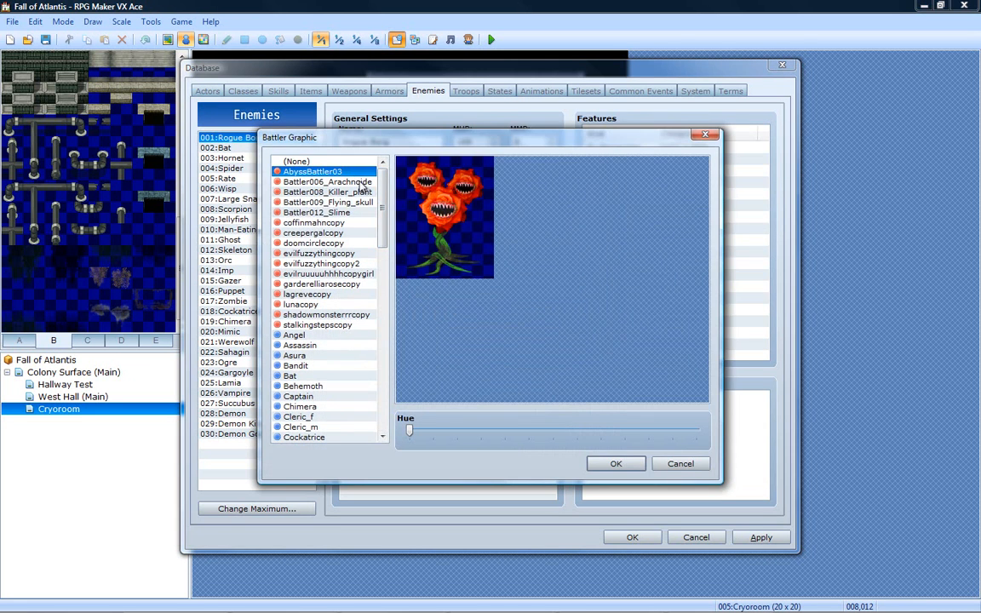
click(358, 191)
click(353, 203)
click(350, 215)
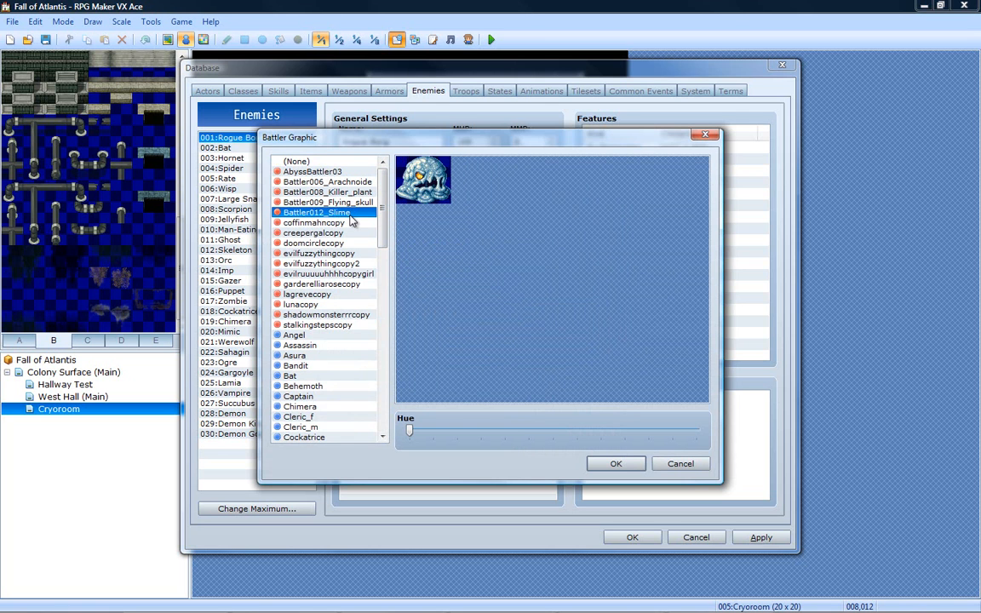
click(349, 222)
click(345, 234)
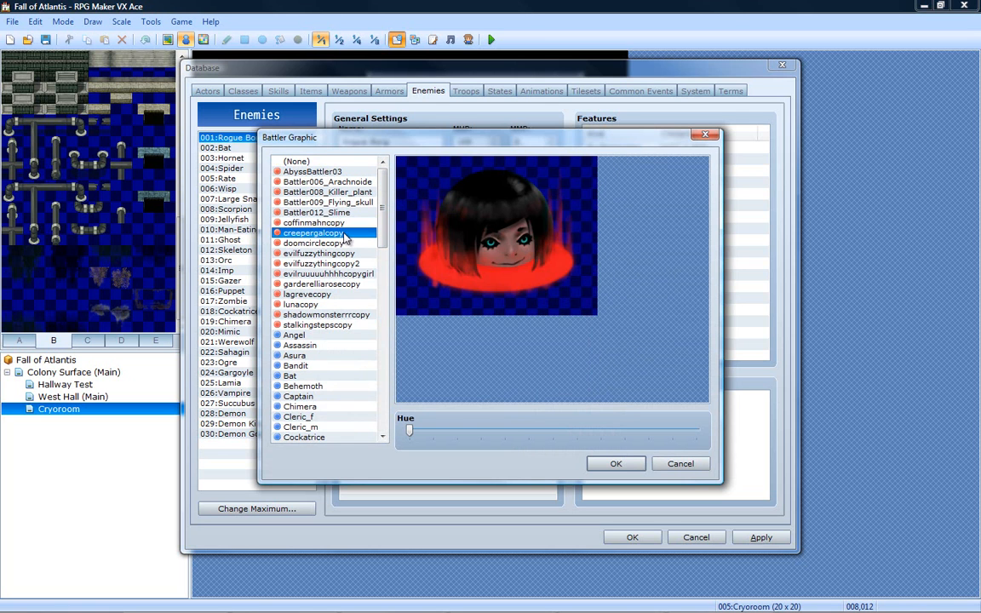
click(346, 243)
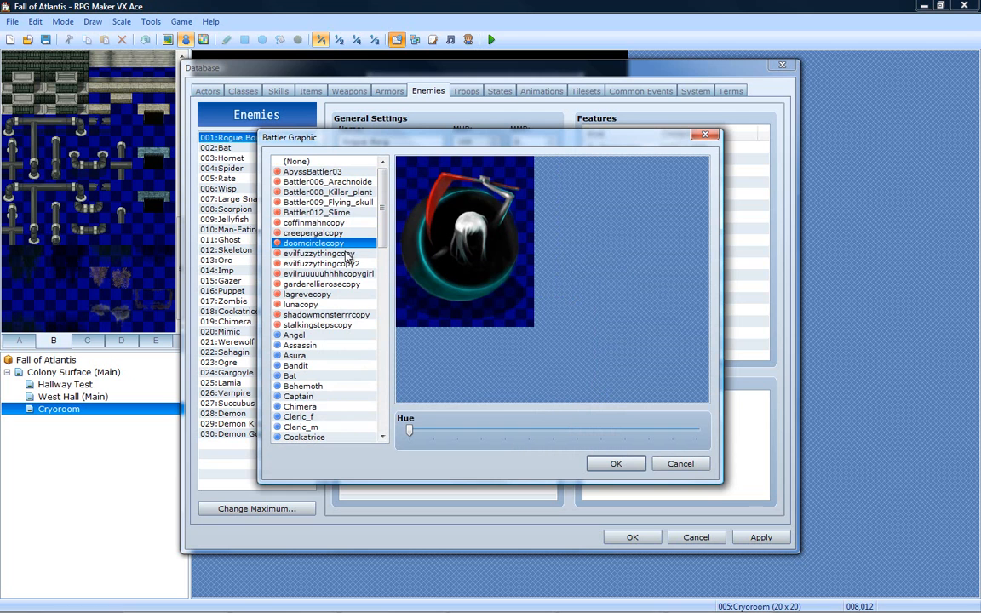
click(344, 255)
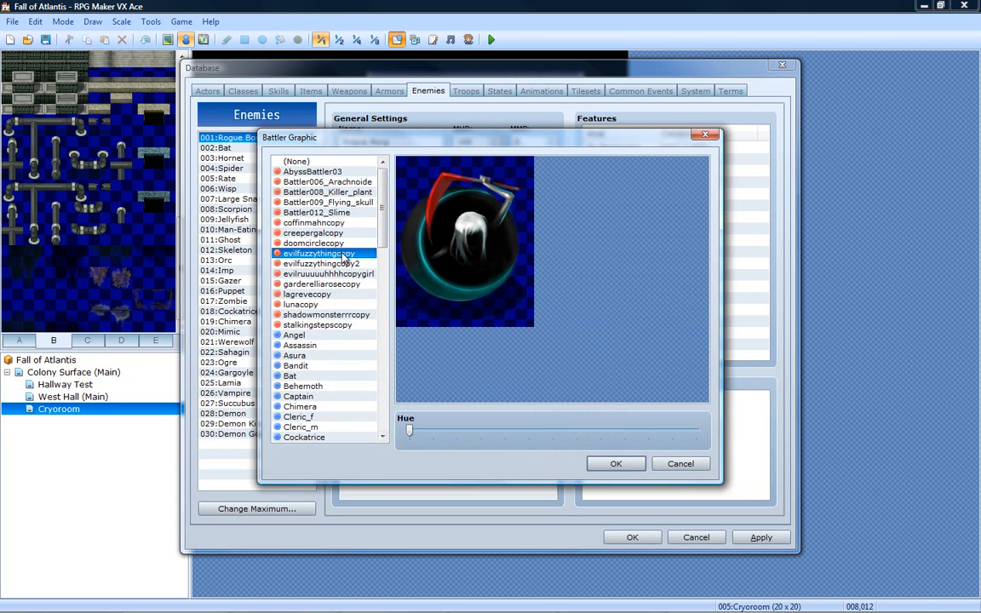
click(345, 264)
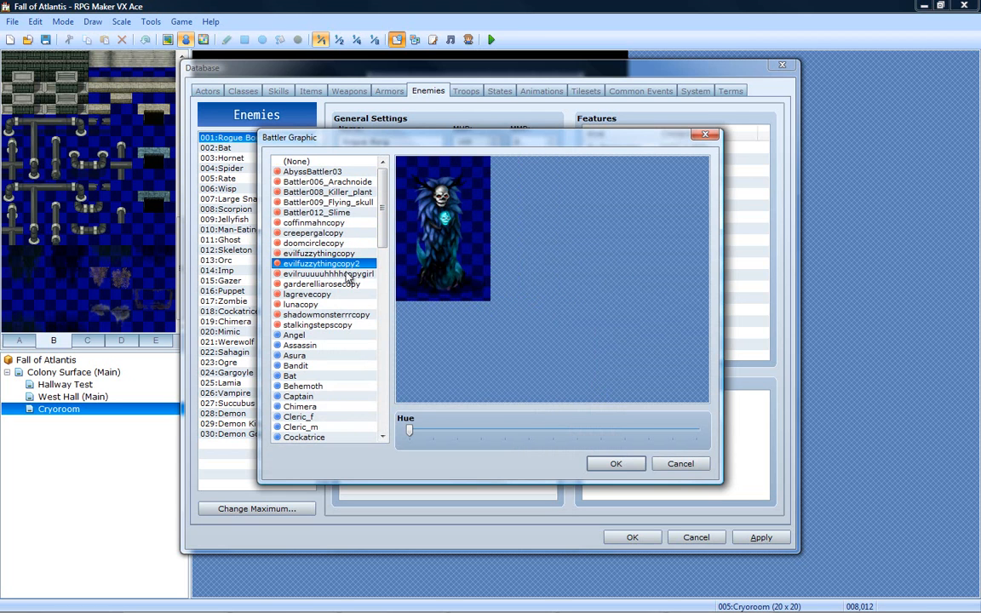
click(348, 274)
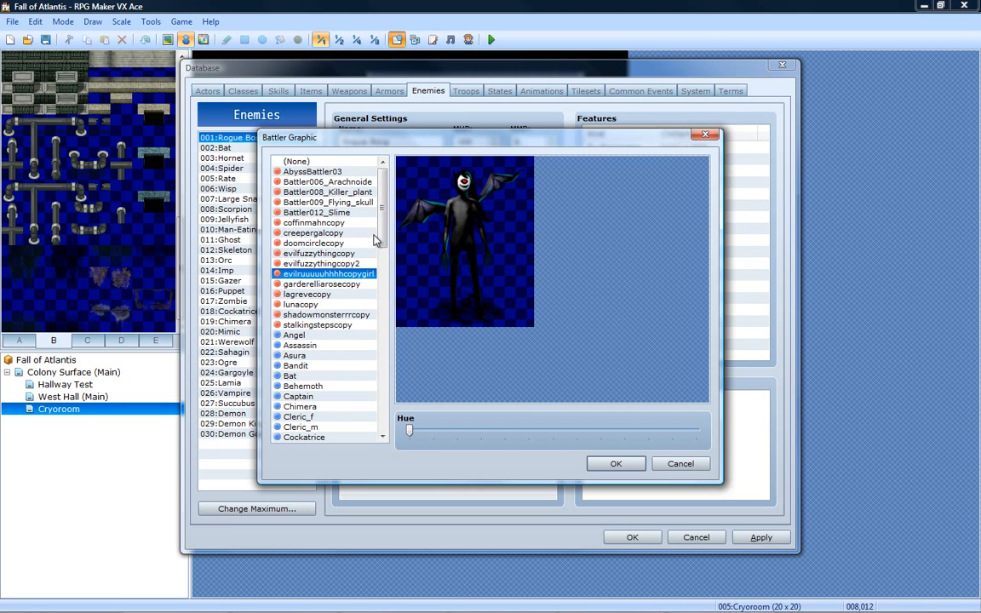
- Compare the coffinmahncopy, creepergalcopy, doomcirclecopy and both evilfuzzything battler graphics again
click(349, 264)
click(346, 253)
click(344, 242)
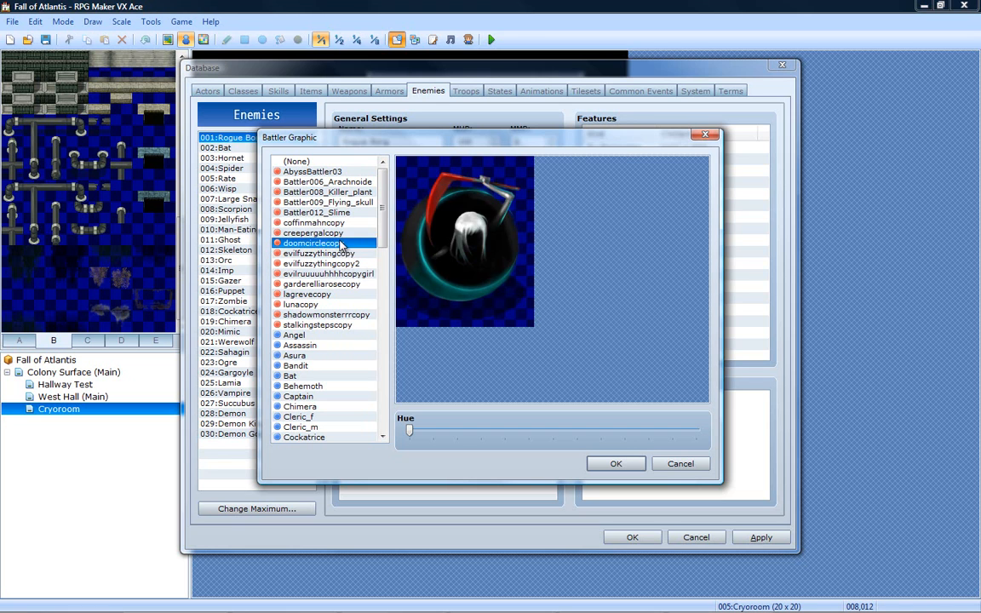
click(343, 233)
click(345, 223)
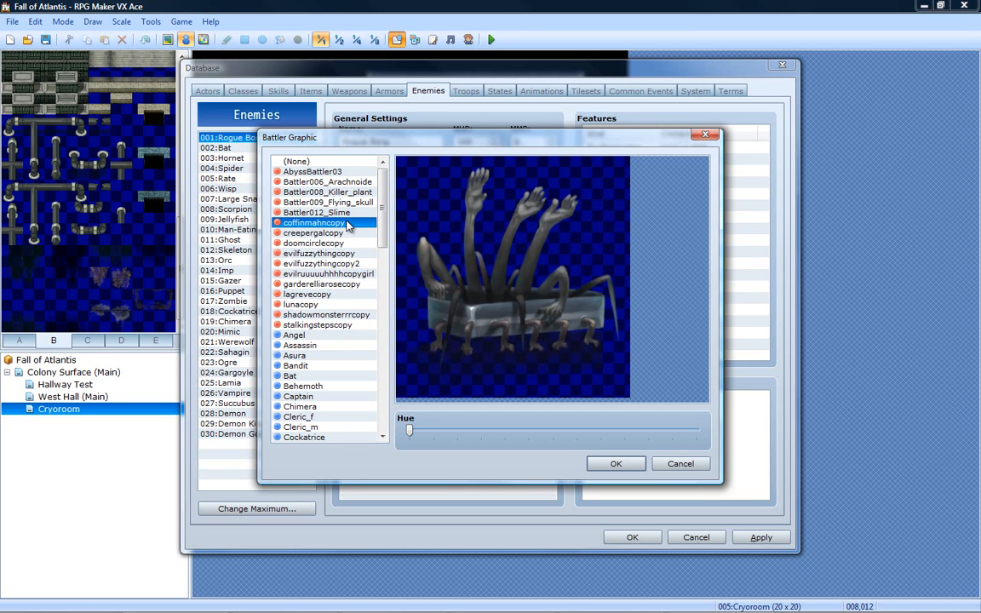
click(344, 243)
click(344, 254)
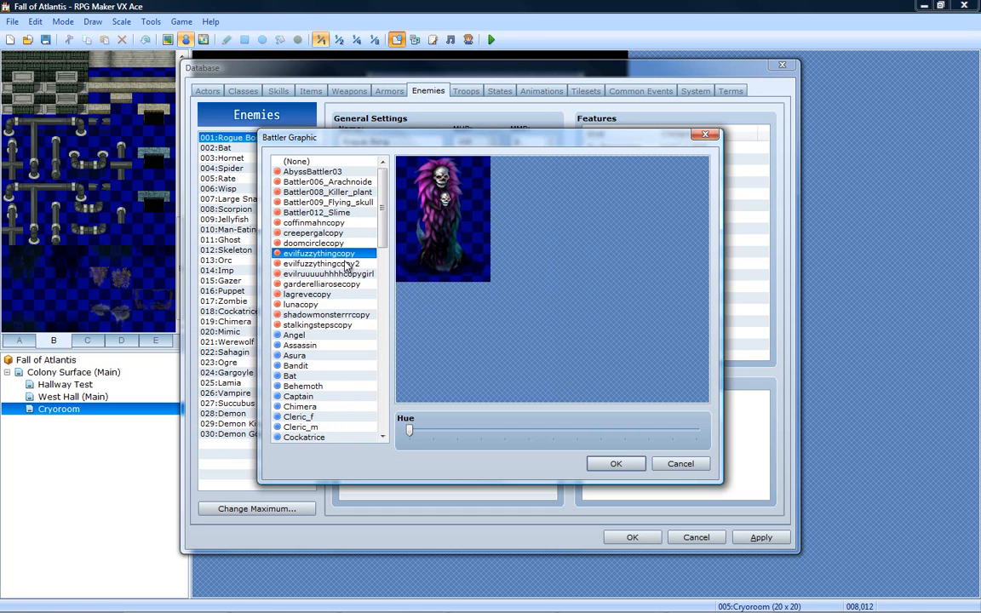
click(348, 264)
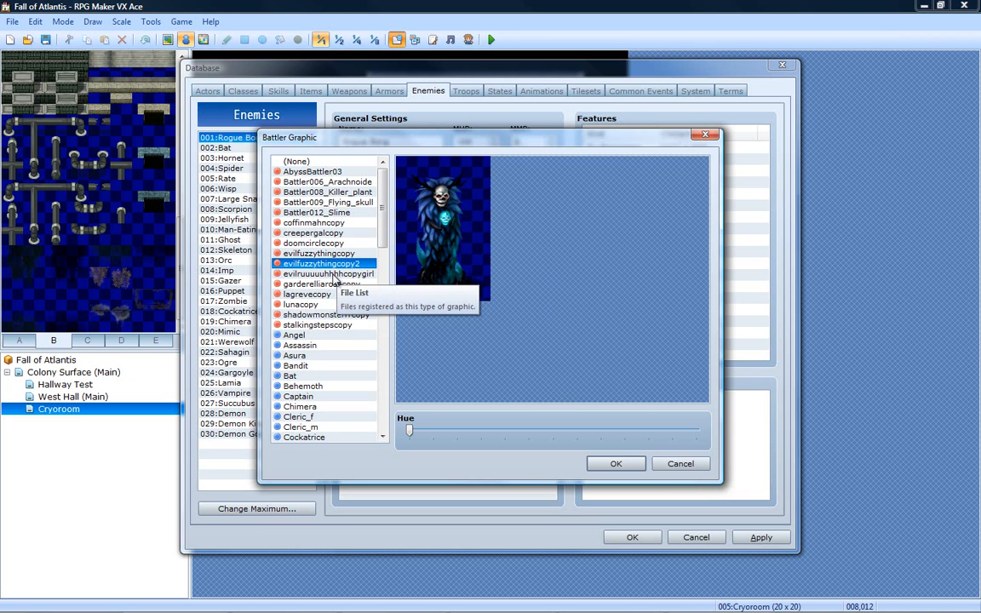
- Preview the battler graphics from garderelliarosecopy through stalkingstepscopy, and recheck AbyssBattler03, Battler006_Arachnoide and Battler008_Killer_plant
click(334, 284)
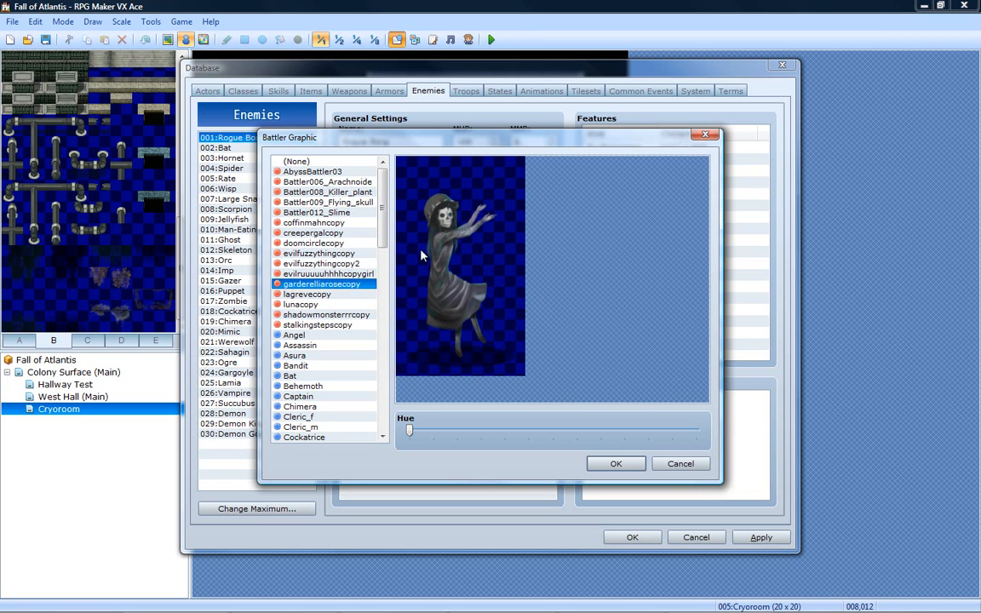
click(315, 296)
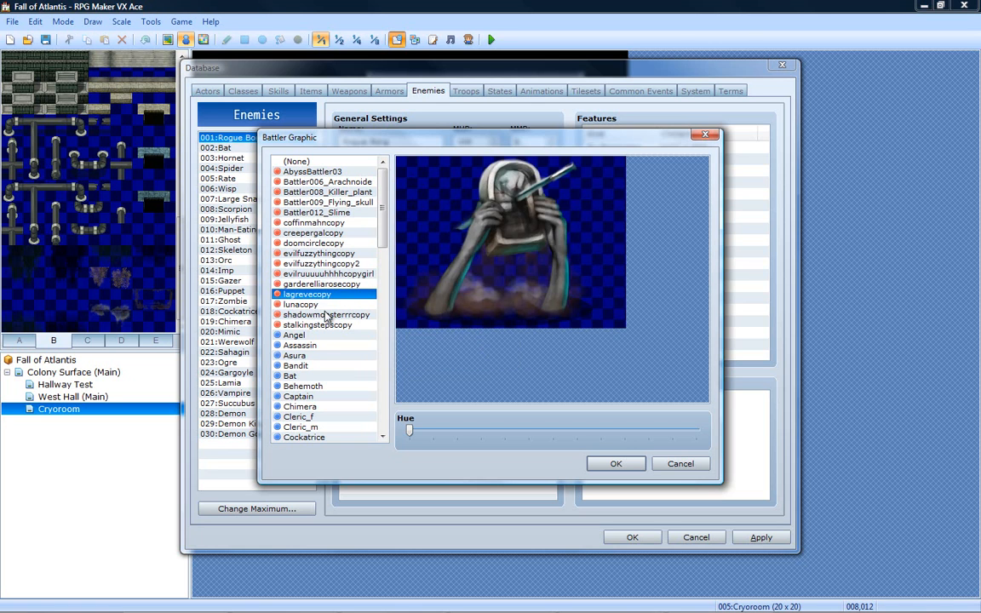
click(314, 304)
click(326, 314)
click(332, 324)
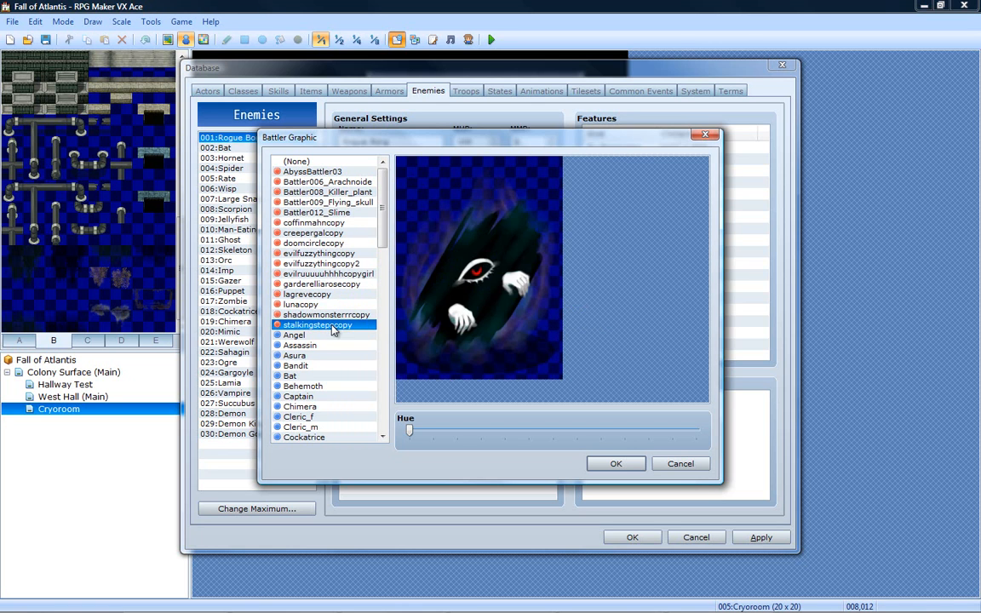
click(357, 174)
click(358, 183)
click(358, 194)
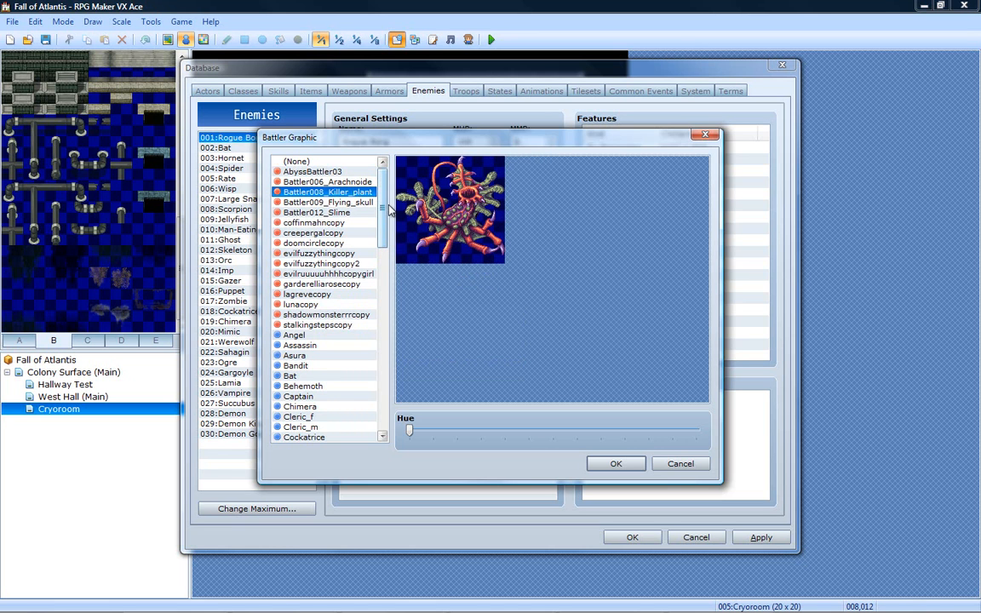
- Look through the built-in battler graphics down to Zombie, and cancel both the graphic selection and the database changes
drag(382, 210, 372, 247)
click(325, 212)
key(Down)
key(Down)
key(Down)
key(Down)
key(Down)
key(Down)
key(Down)
key(Down)
key(Down)
key(Down)
key(Down)
key(Down)
key(Down)
key(Down)
key(Down)
key(Down)
key(Down)
key(Down)
key(Down)
key(Down)
key(Down)
key(Down)
key(Down)
key(Down)
key(Down)
key(Down)
key(Down)
key(Down)
key(Down)
key(Down)
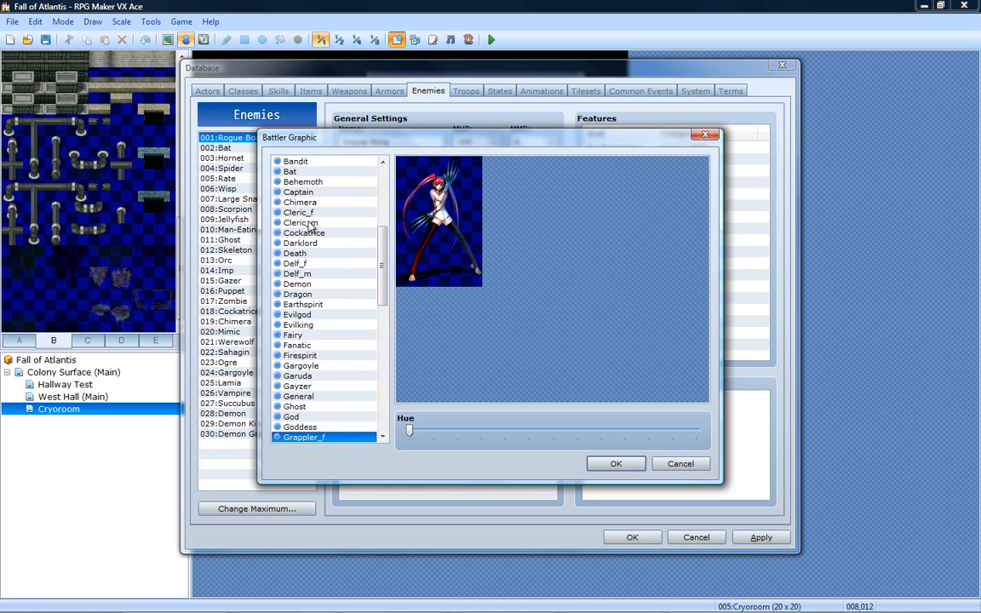
key(Down)
key(Down)
key(Down)
key(Down)
key(Down)
key(Down)
key(Down)
key(Down)
key(Down)
key(Down)
key(Down)
key(Down)
key(Down)
key(Down)
key(Down)
key(Down)
key(Down)
key(Down)
key(Down)
key(Down)
key(Down)
key(Down)
key(Down)
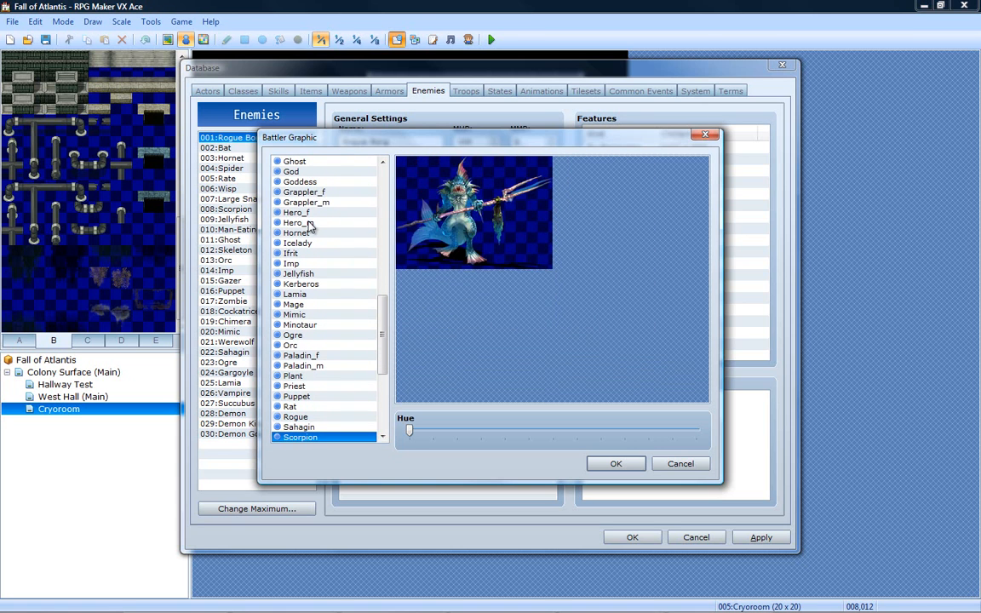
key(Down)
drag(382, 332, 383, 422)
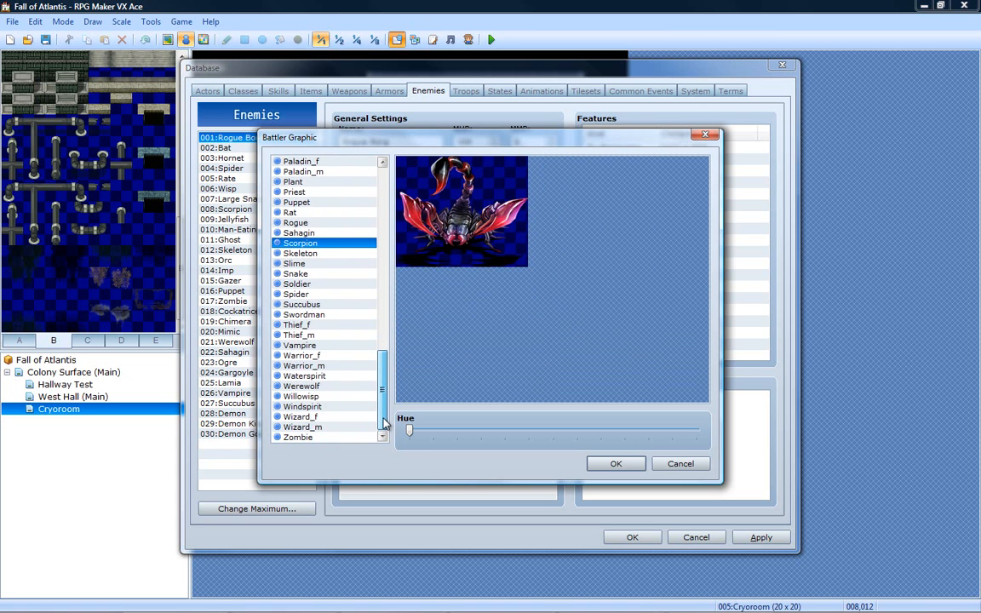
click(681, 463)
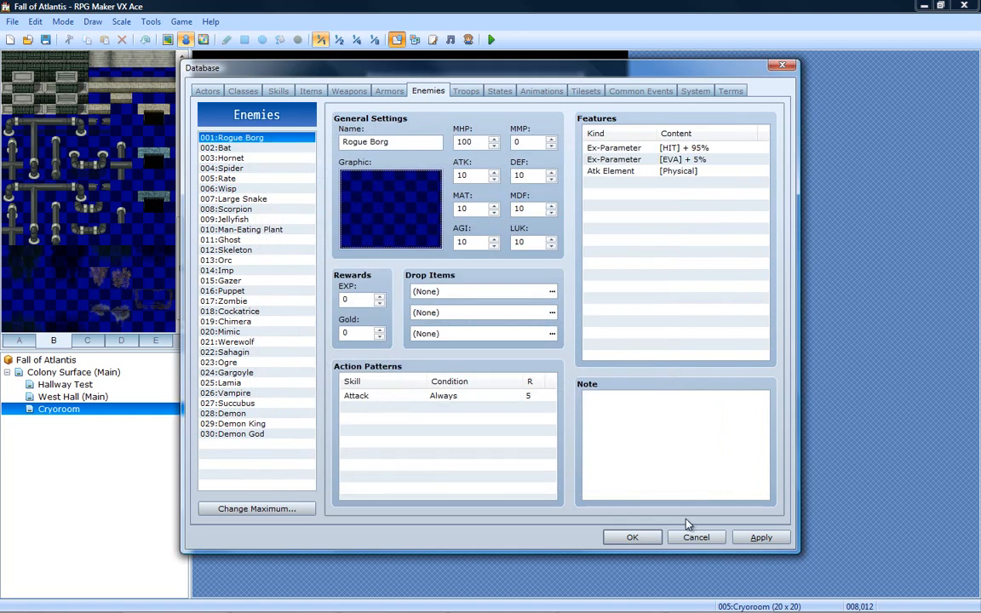
click(696, 537)
- Start an import into Graphics/Battlers in the Resource Manager and browse to the desktop's JRPG Design/Art folder
click(413, 39)
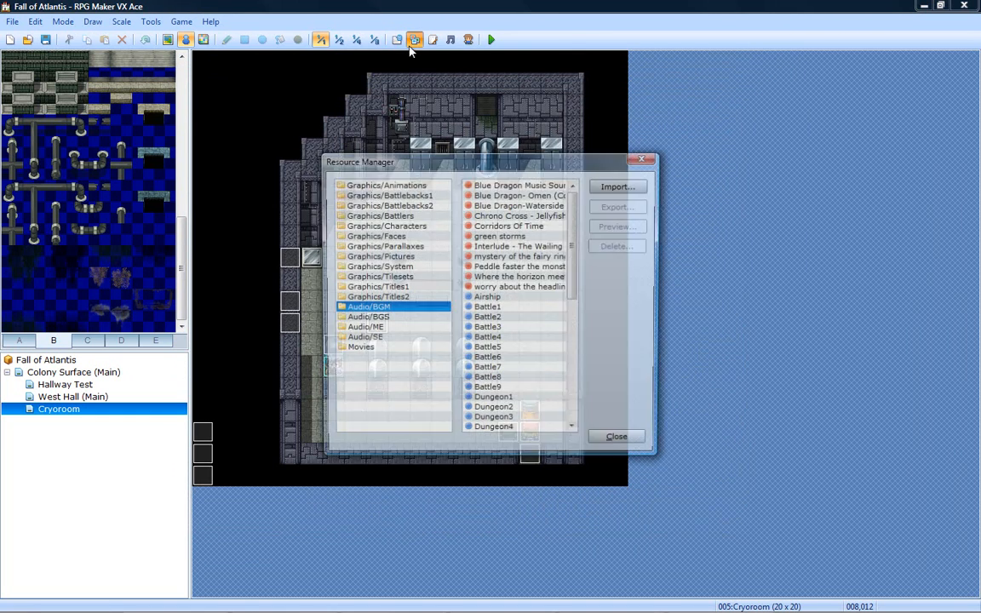
click(379, 215)
click(617, 186)
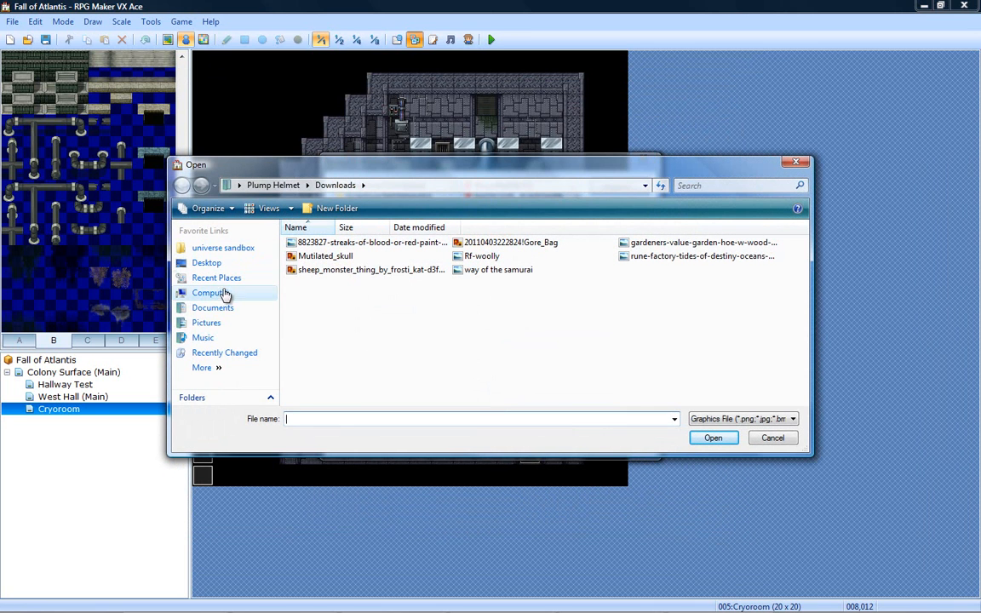
click(217, 264)
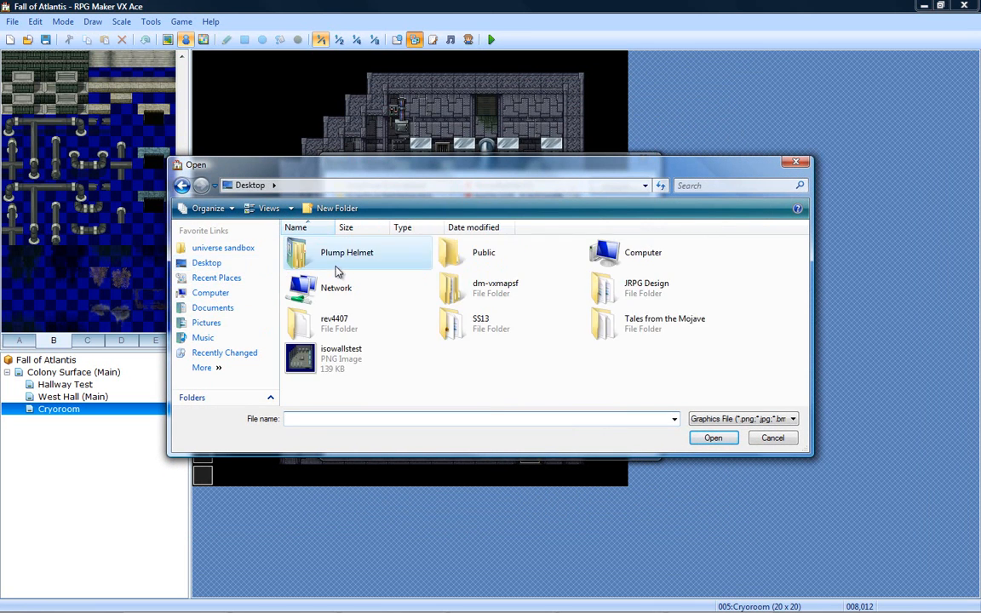
double_click(649, 286)
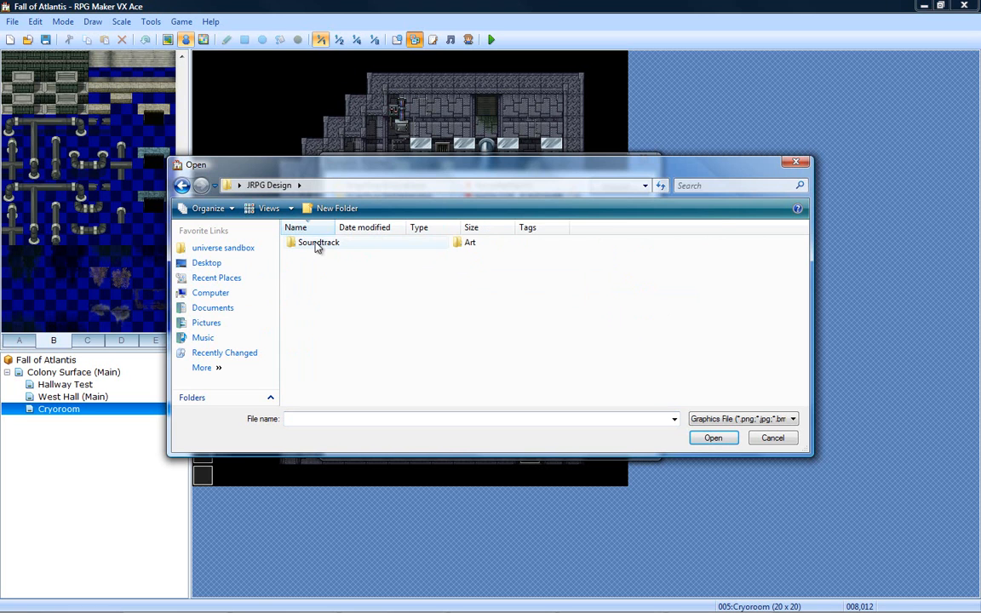
double_click(460, 244)
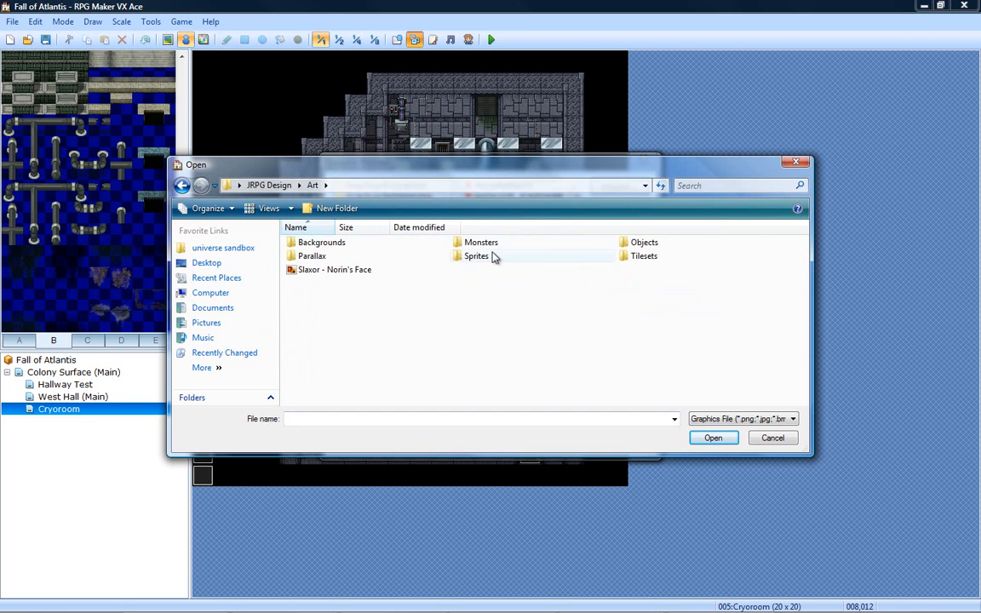
- Check the Monsters folder, import the spider2 sprite sheet from the Sprites folder as a battler, and close the Resource Manager
double_click(475, 244)
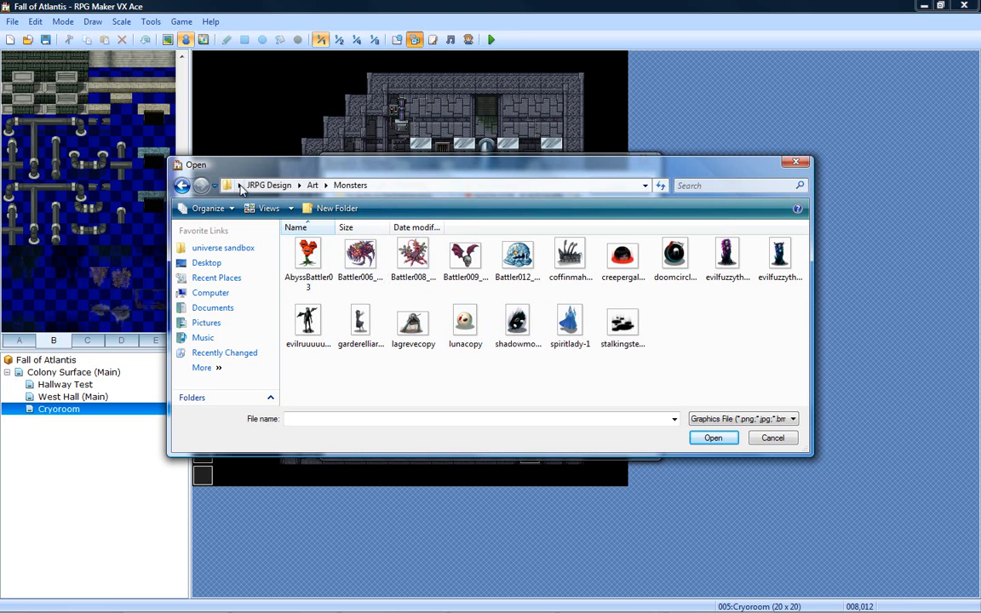
click(182, 187)
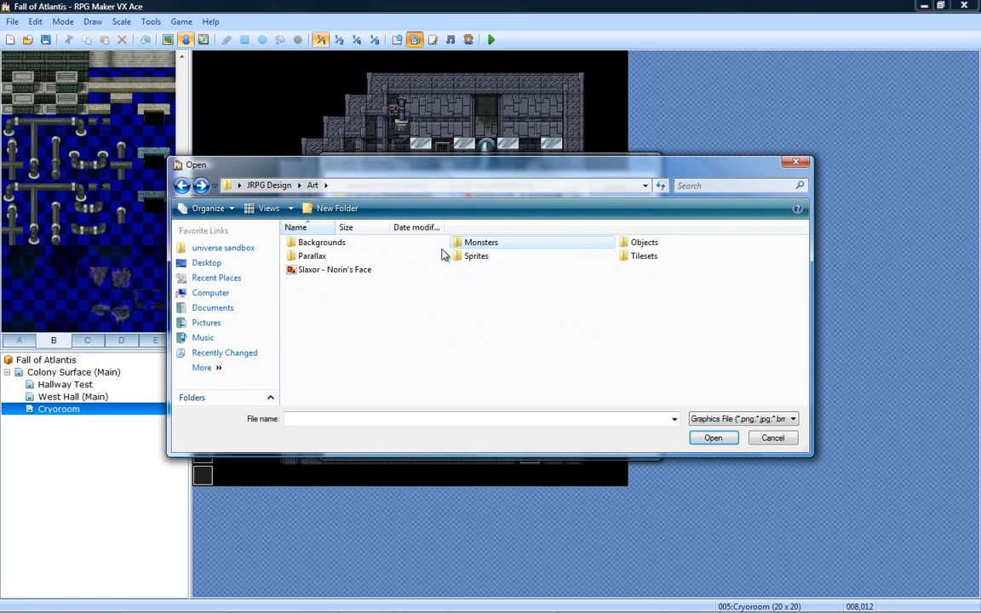
double_click(481, 257)
scroll(591, 317, down, 2)
scroll(591, 295, down, 3)
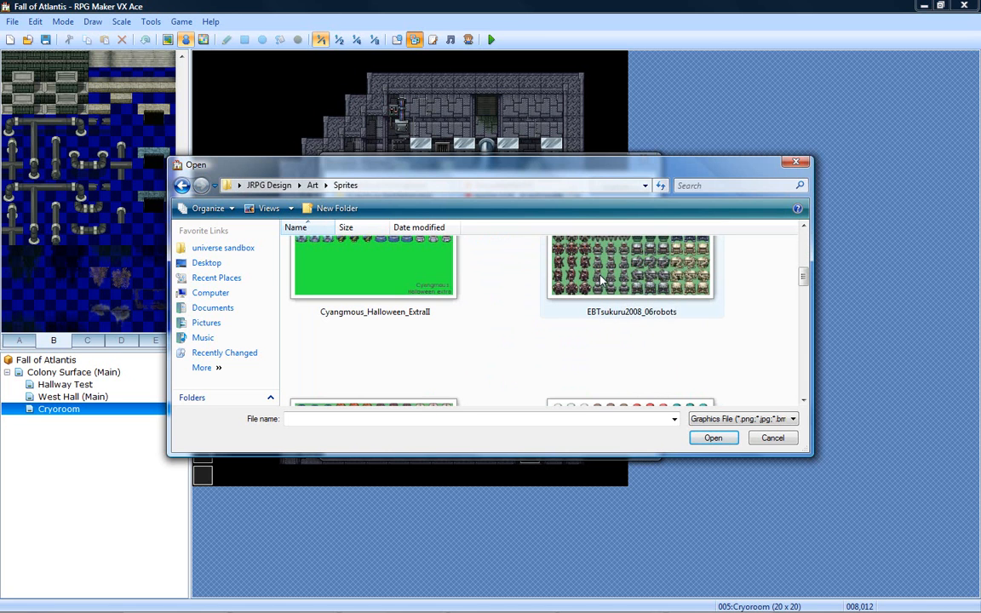
scroll(729, 302, up, 2)
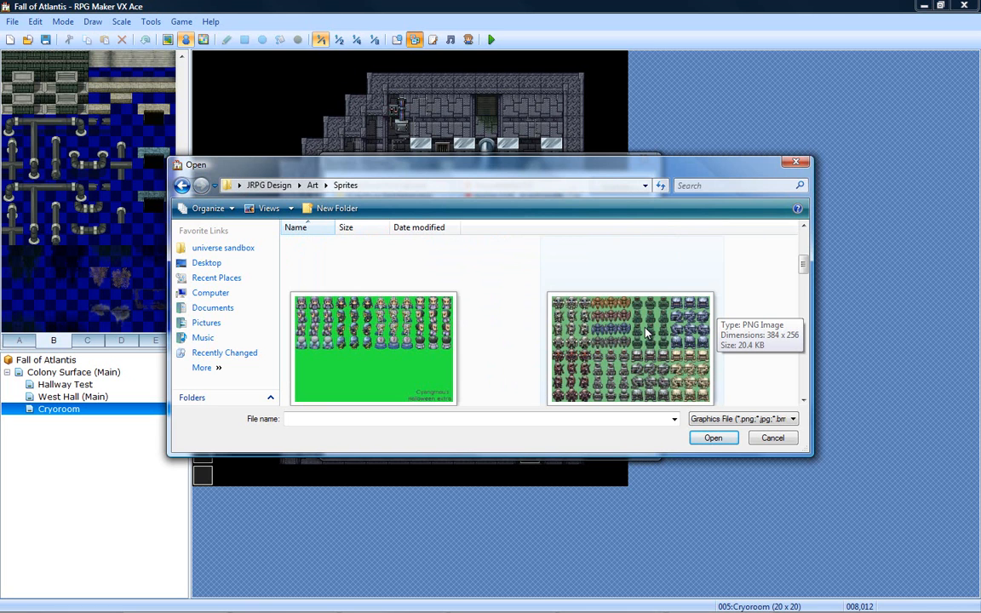
scroll(645, 334, down, 4)
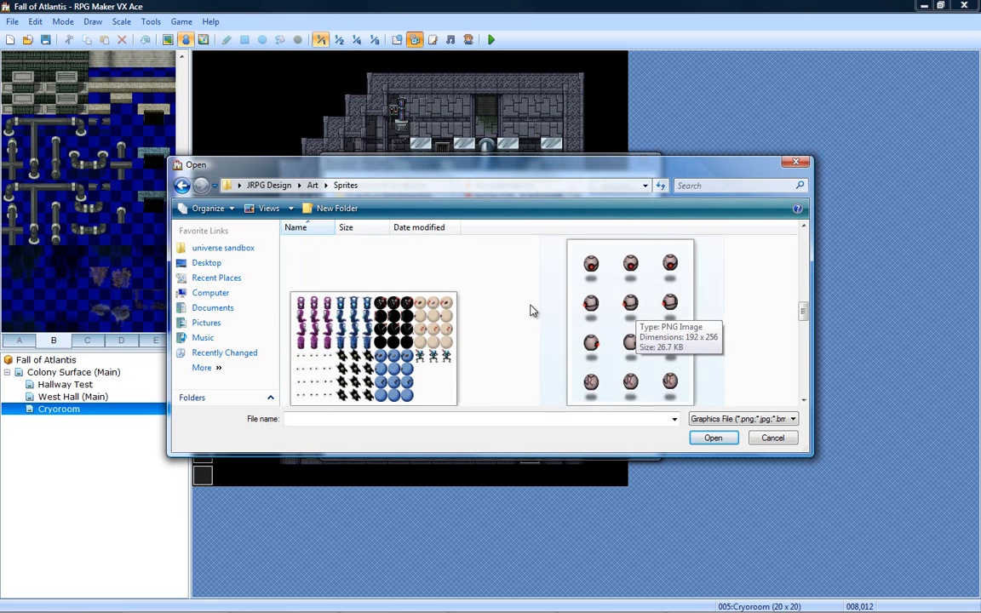
scroll(333, 294, down, 3)
scroll(483, 323, down, 3)
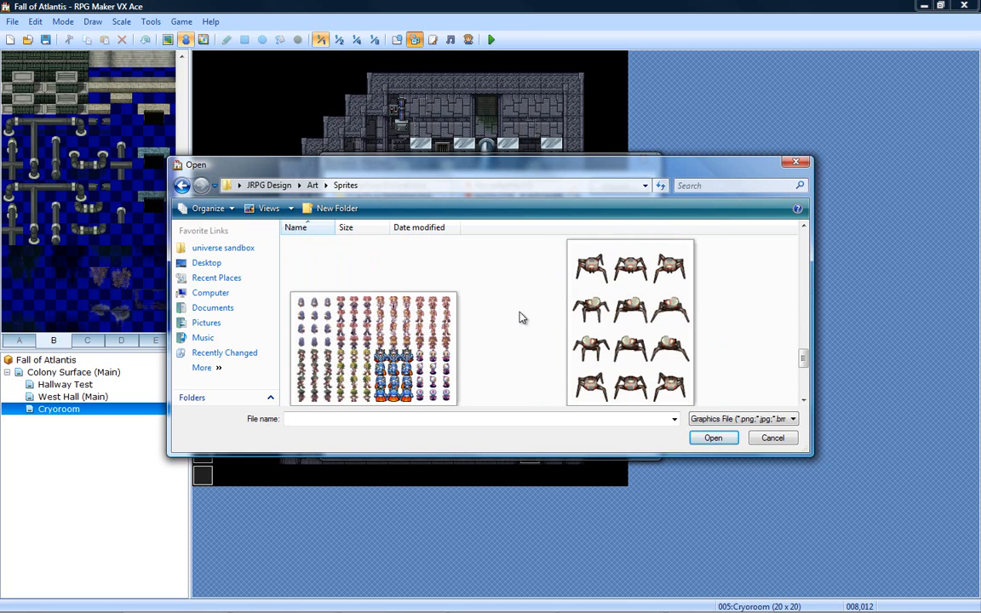
scroll(564, 317, down, 4)
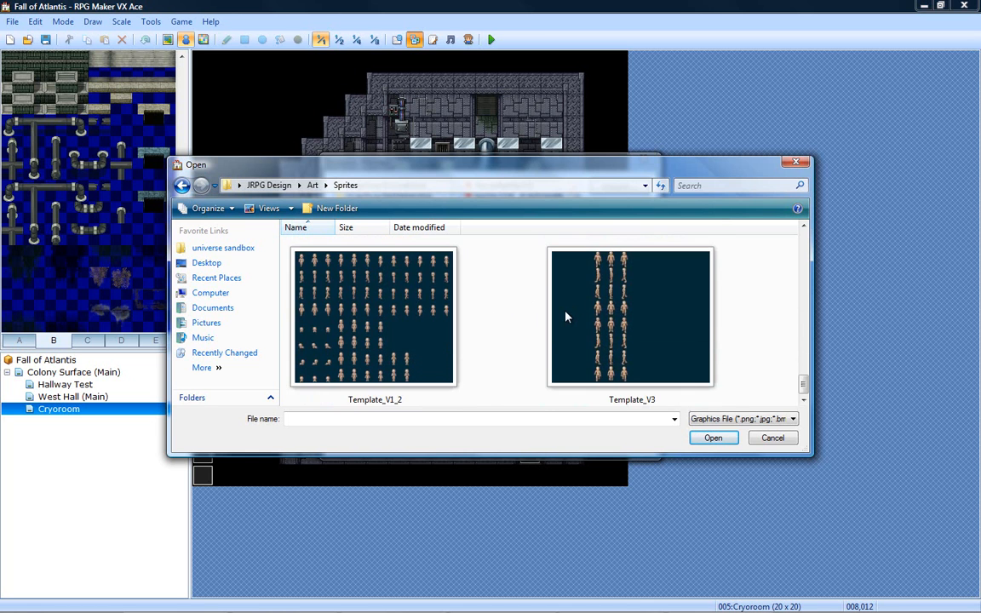
scroll(565, 317, up, 1)
double_click(641, 312)
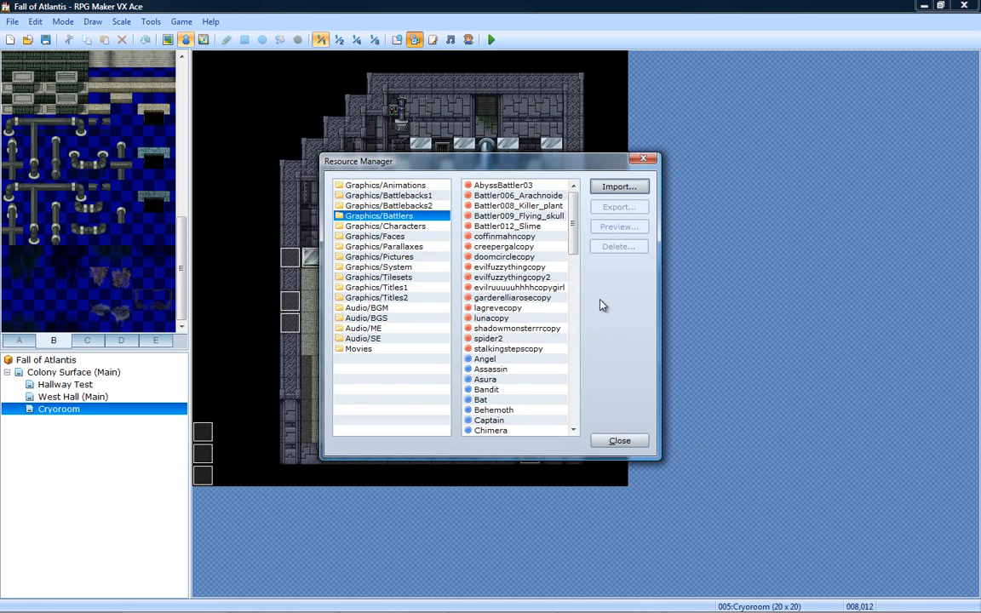
click(620, 440)
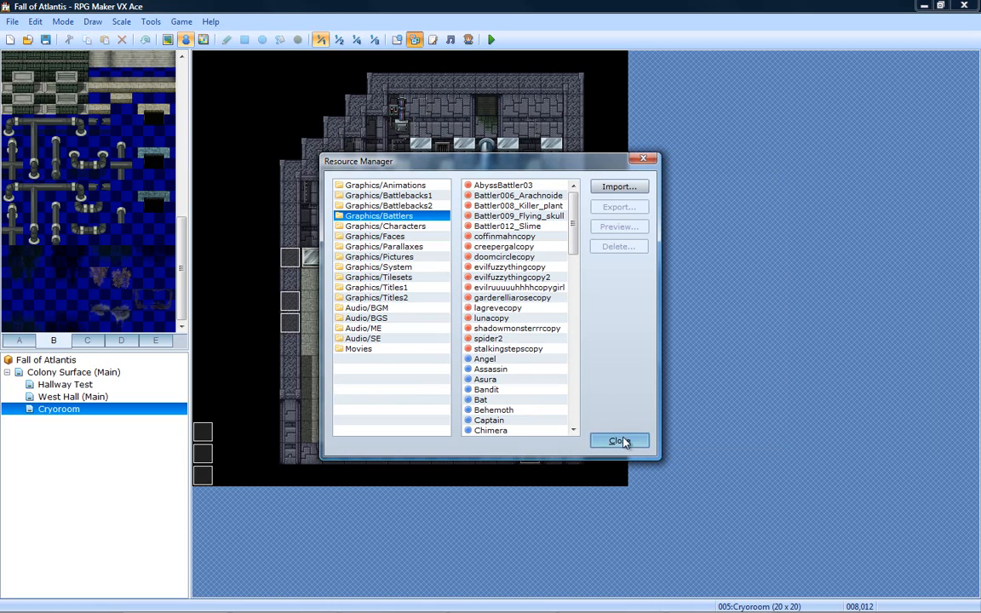
- Open the Slime enemy's battler graphic selection and preview the imported spider2 sheet alongside AbyssBattler03, stalkingstepscopy and shadowmonsterrrcopy
click(396, 40)
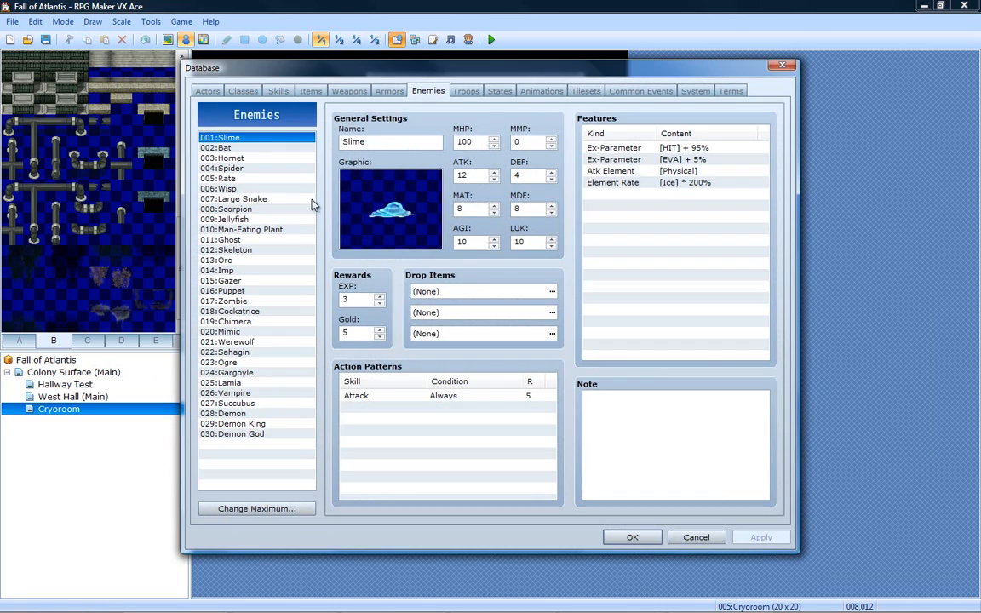
double_click(339, 197)
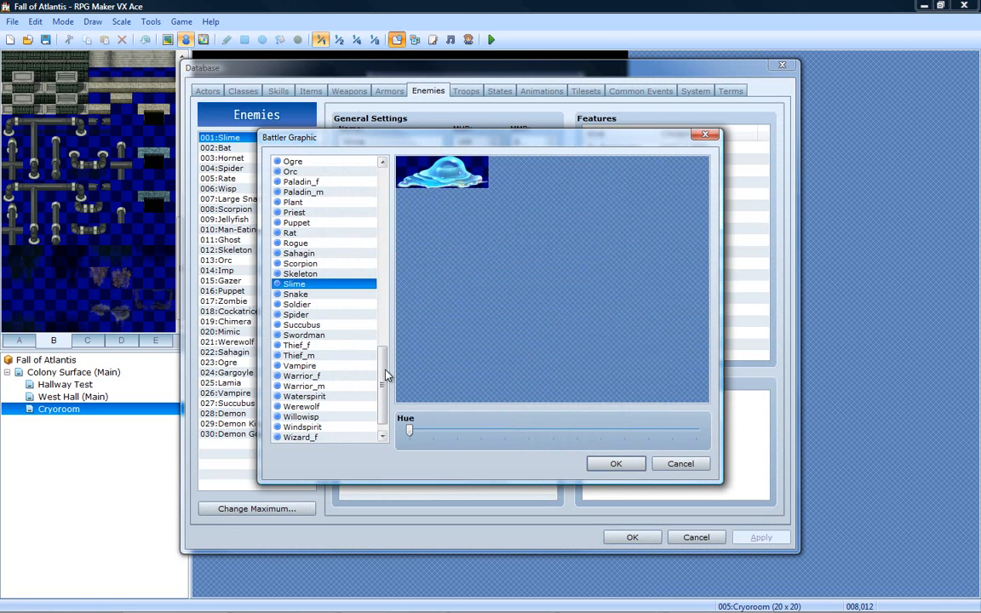
scroll(375, 204, up, 10)
scroll(375, 205, up, 2)
click(341, 173)
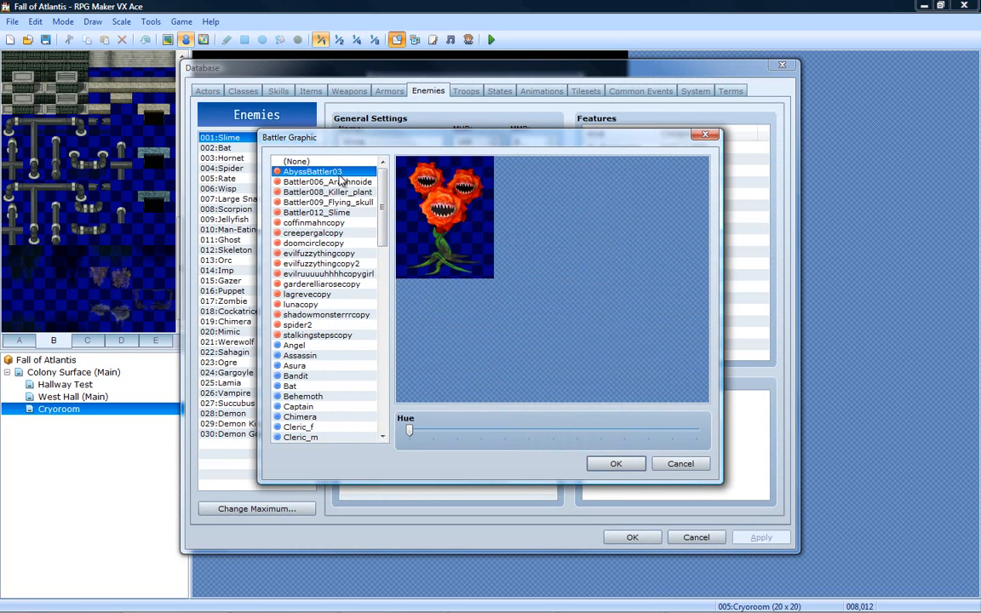
click(319, 335)
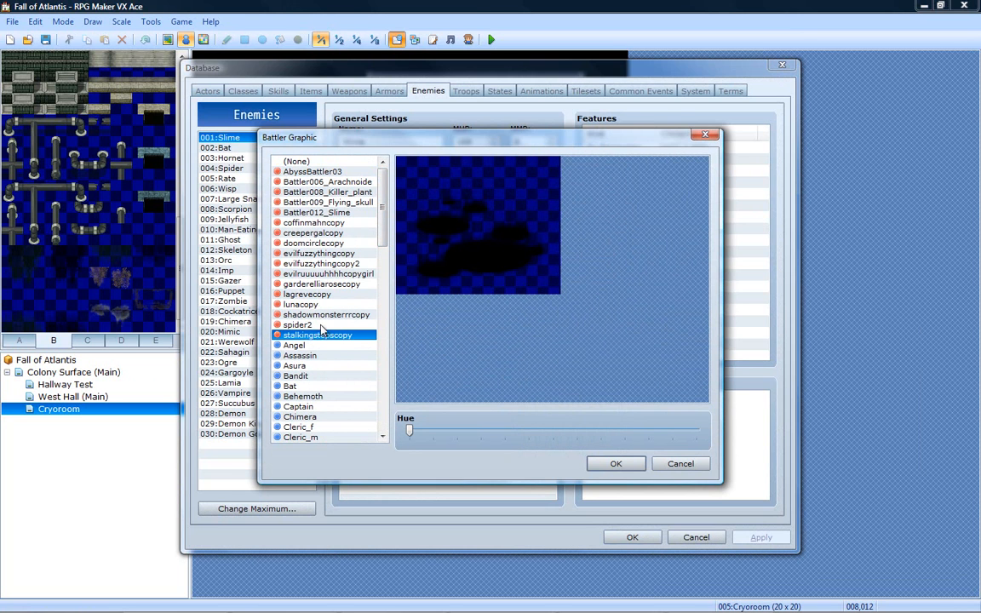
click(321, 326)
click(326, 315)
click(323, 324)
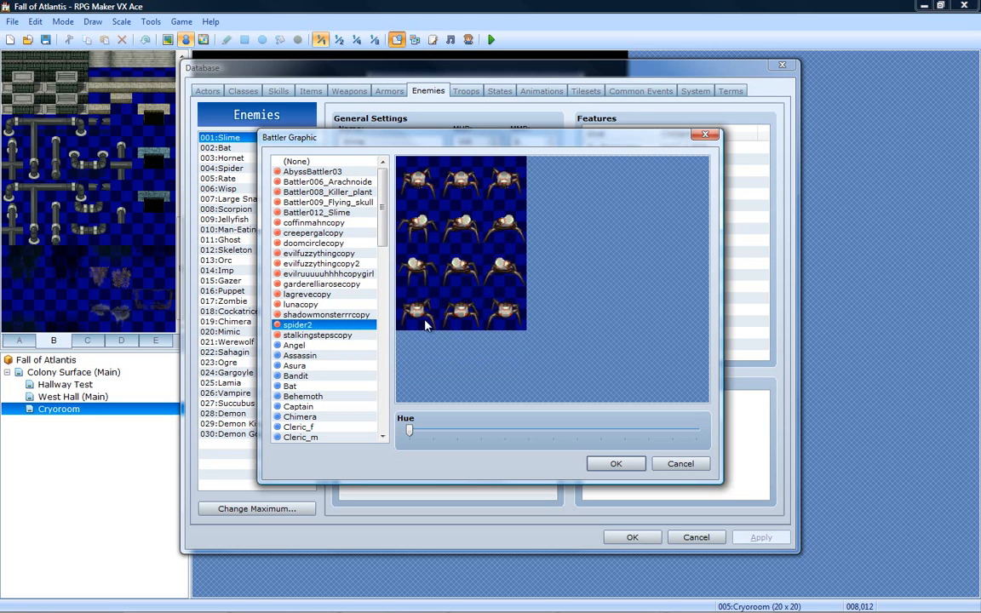
- Try a hue shift on spider2, reset it, and preview other imported battlers from lunacopy back to AbyssBattler03
drag(408, 429, 447, 435)
drag(526, 423, 408, 430)
click(315, 304)
click(318, 284)
click(326, 254)
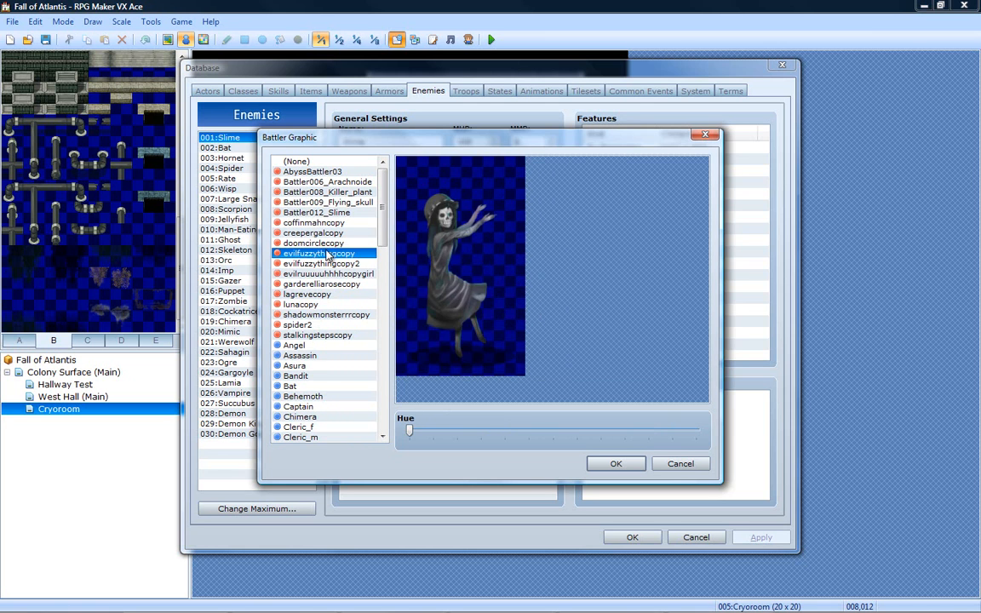
click(326, 222)
click(326, 201)
click(323, 189)
click(322, 174)
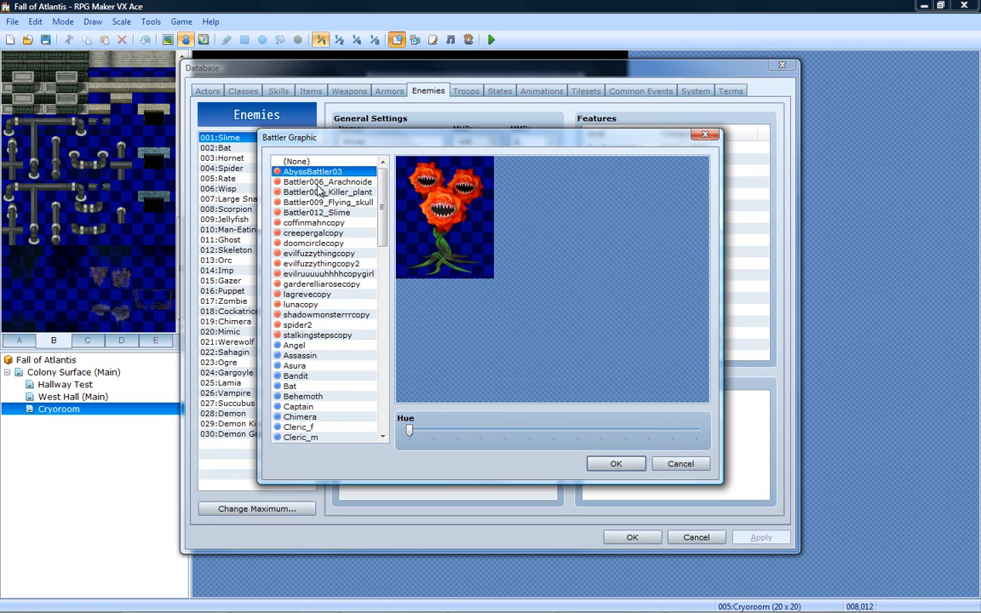
- Preview built-in battlers from Bandit and Behemoth through Minotaur, and cancel both the graphic selection and the database
click(298, 375)
click(303, 397)
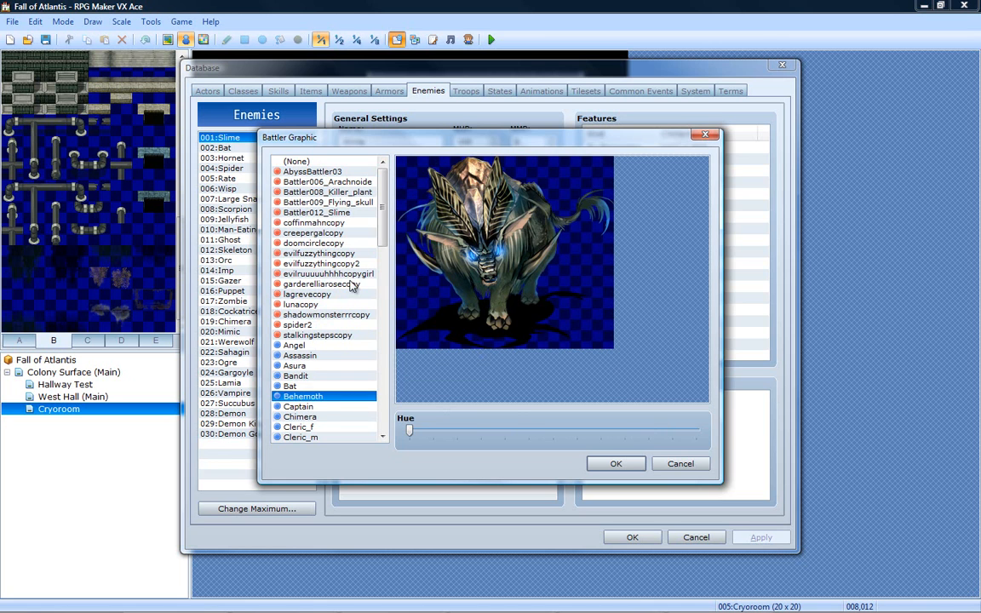
drag(379, 220, 383, 316)
click(338, 253)
click(334, 284)
click(330, 324)
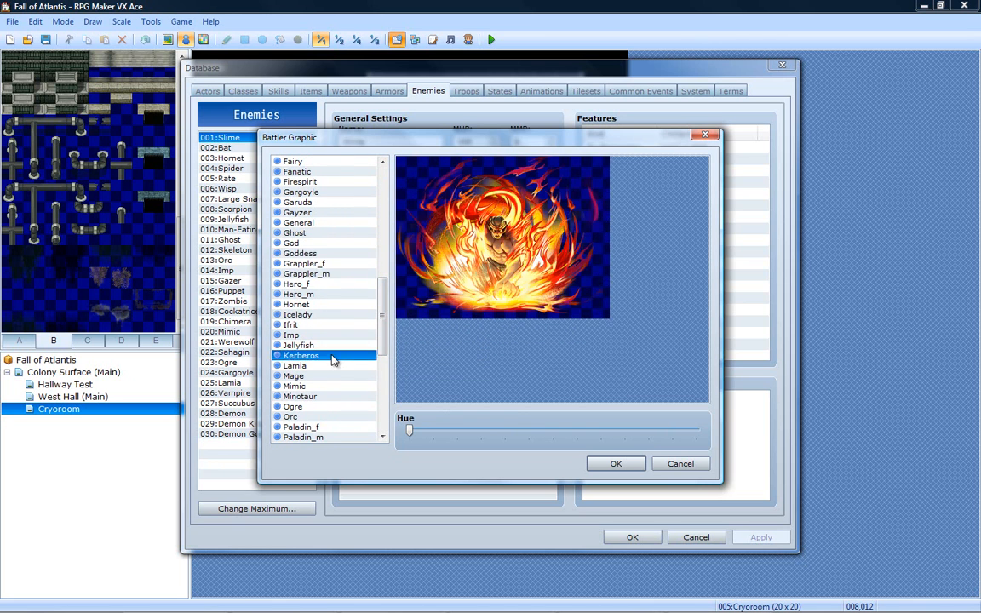
click(331, 397)
click(684, 463)
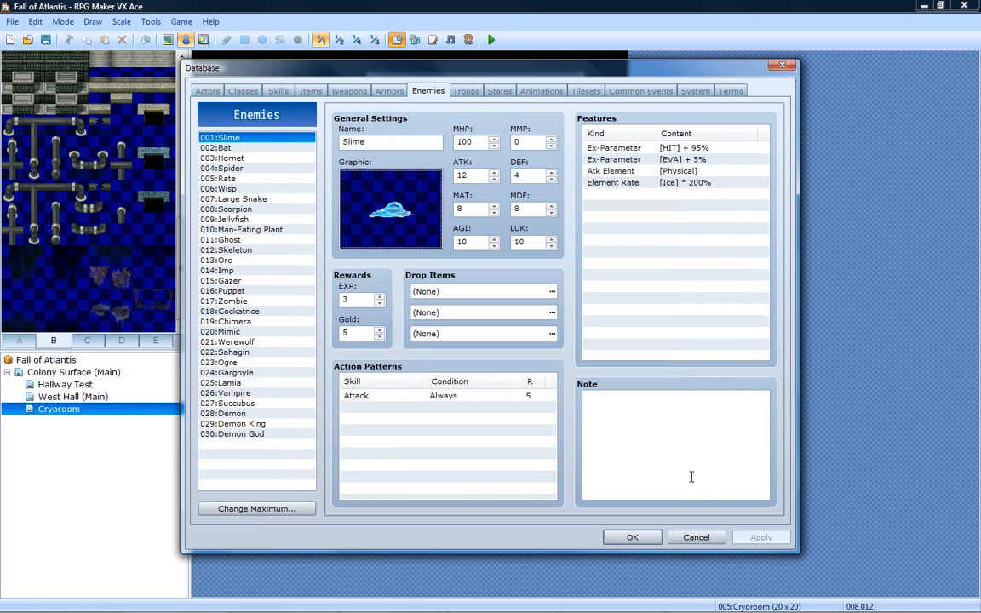
click(696, 536)
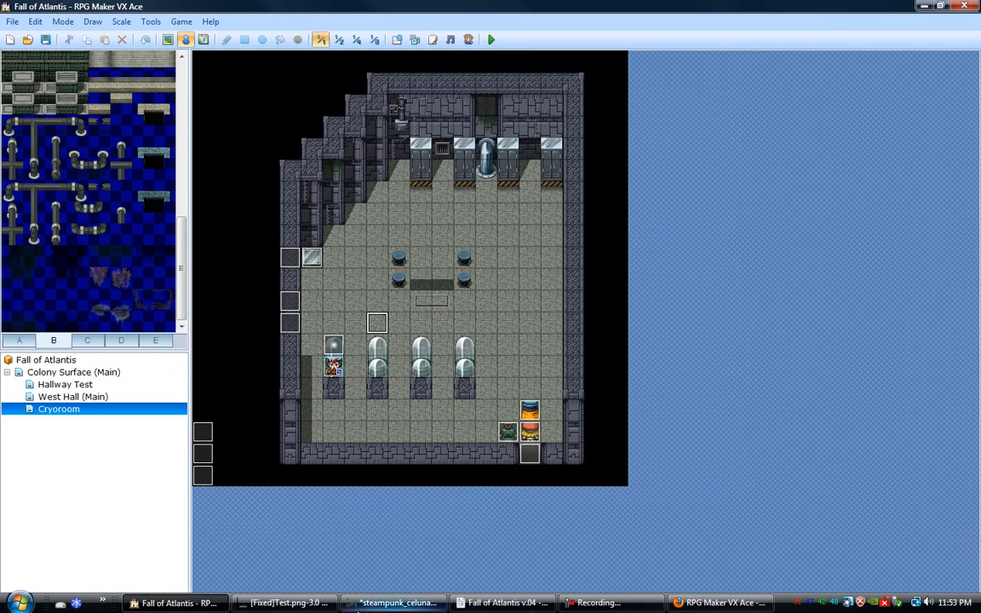
- Switch to GIMP, start opening an image and browse to the desktop's JRPG Design/Art folder
click(328, 604)
click(267, 604)
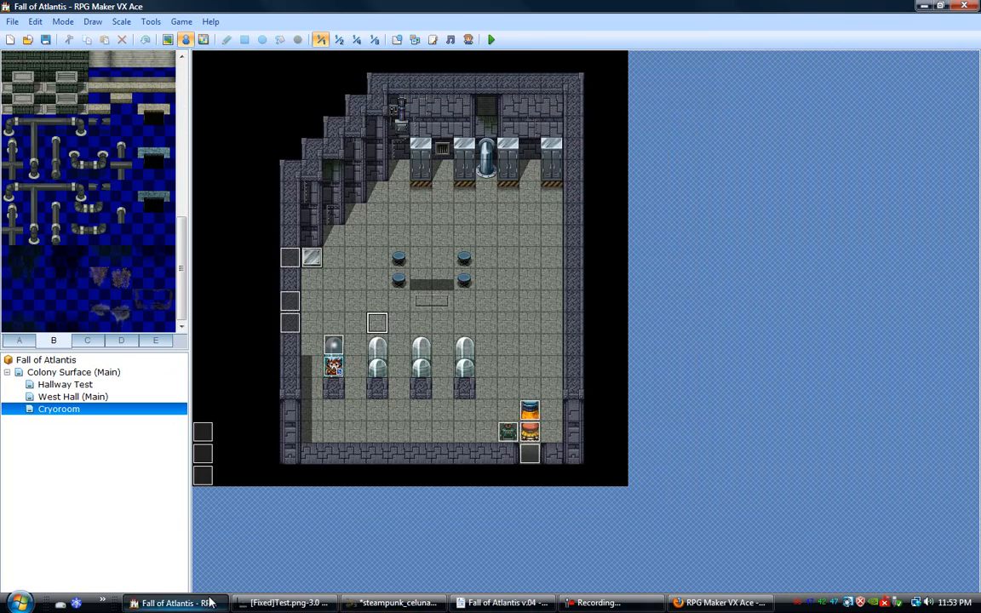
click(267, 604)
click(16, 28)
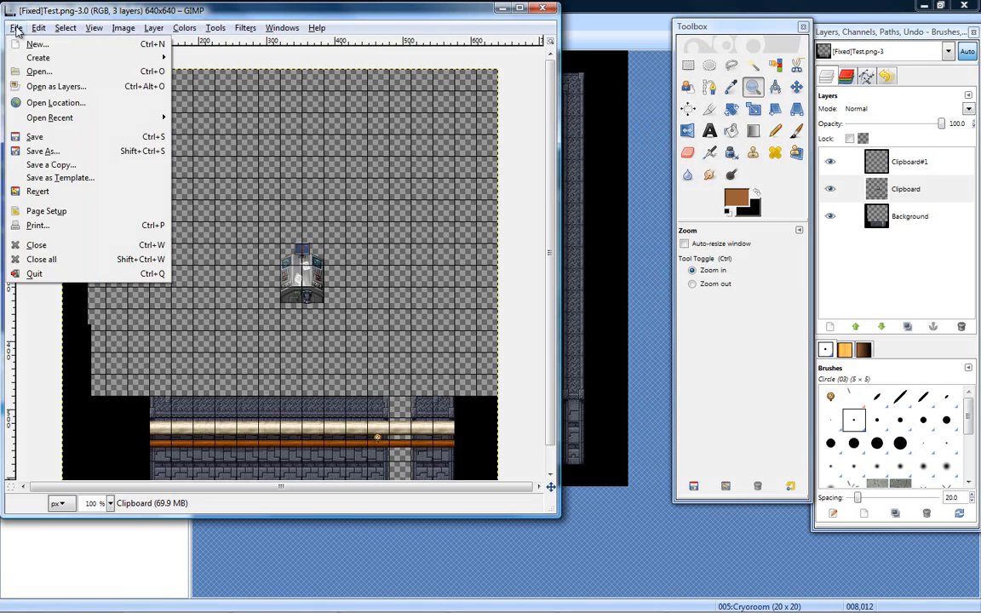
mouse_move(51, 57)
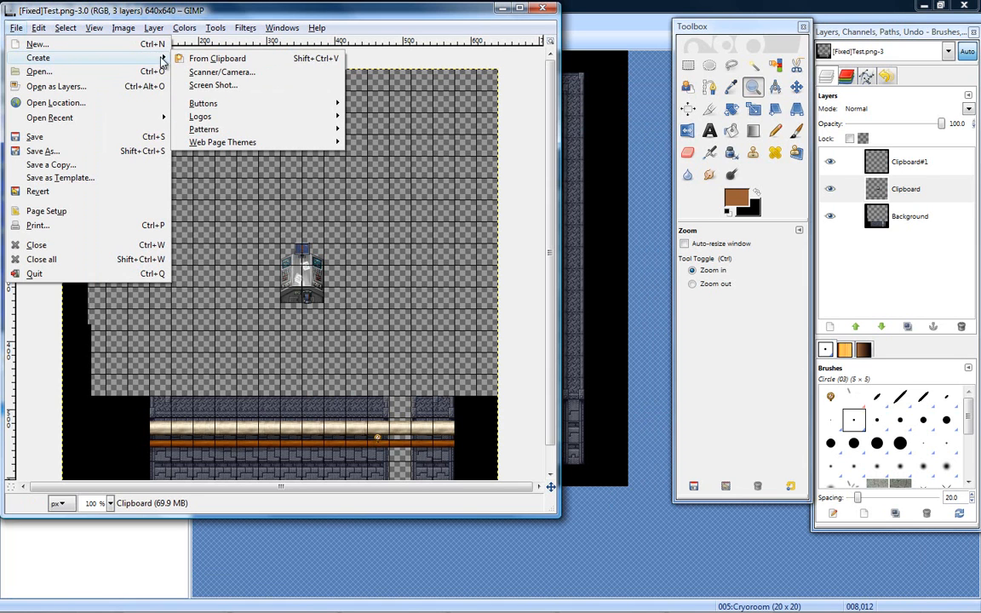
click(75, 72)
click(396, 91)
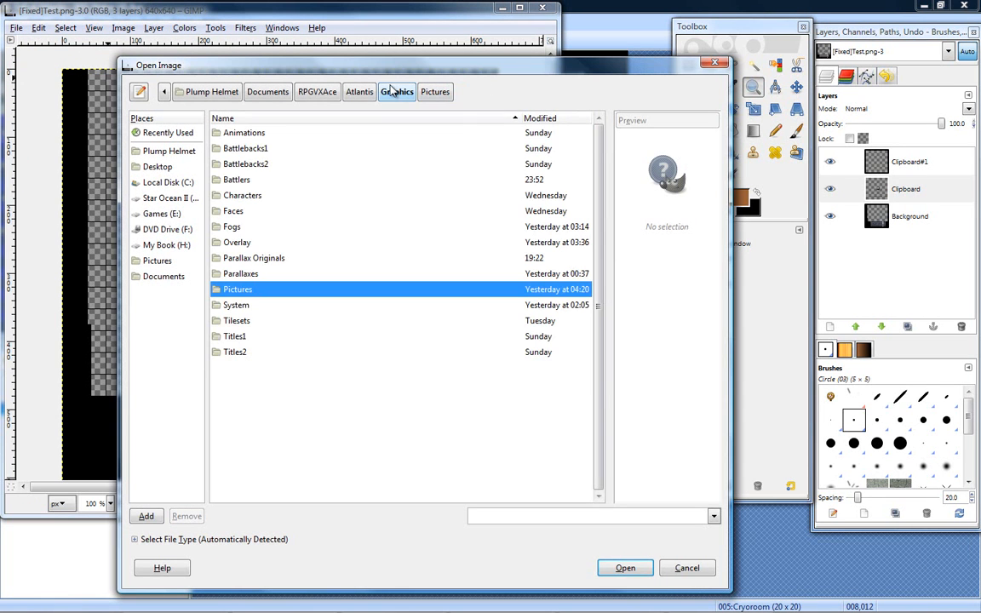
click(162, 170)
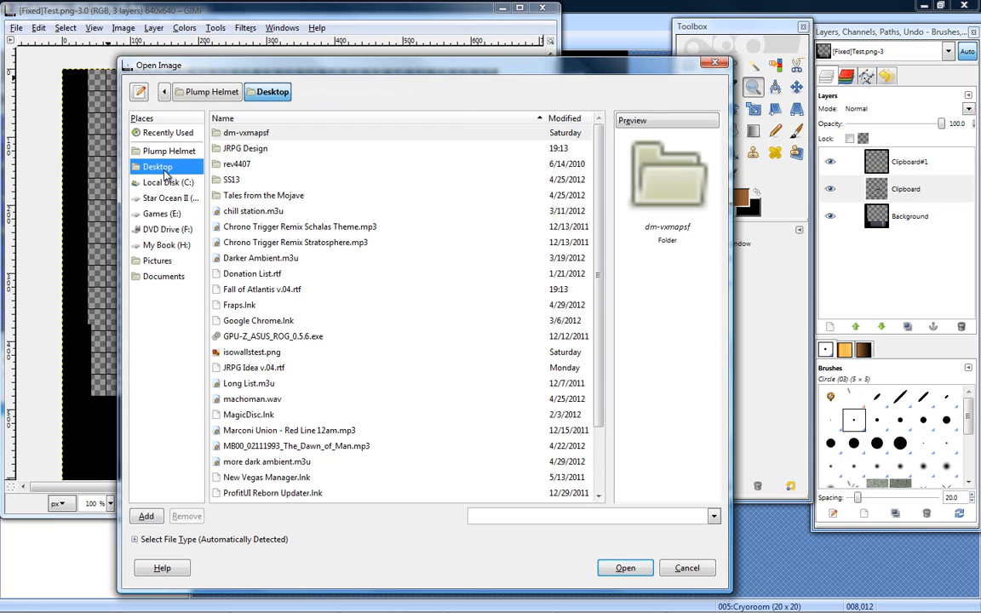
double_click(254, 150)
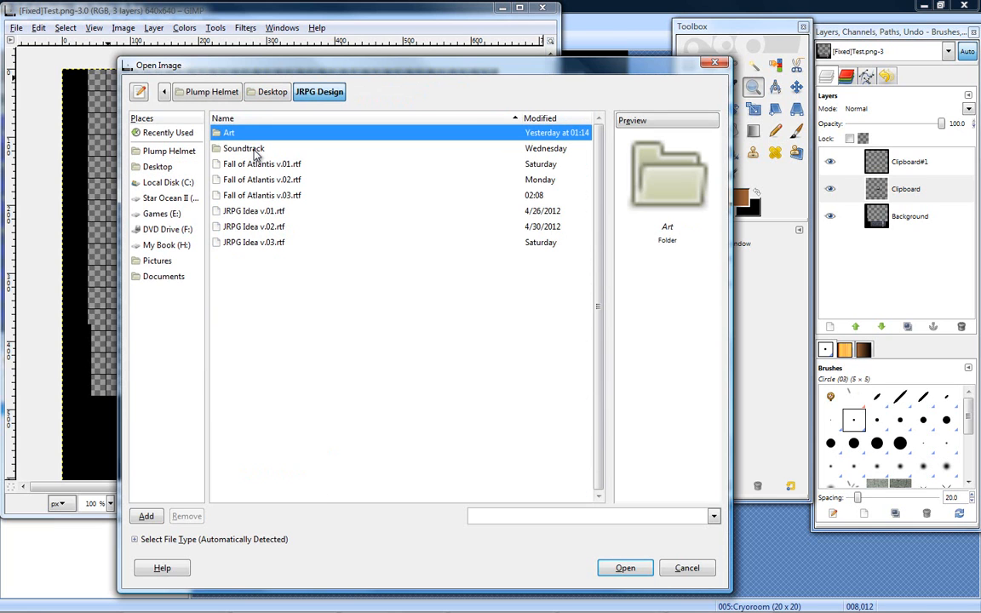
double_click(230, 132)
- Check the Objects folder, preview the templates in the Sprites folder, and open spider2.png from it
double_click(233, 167)
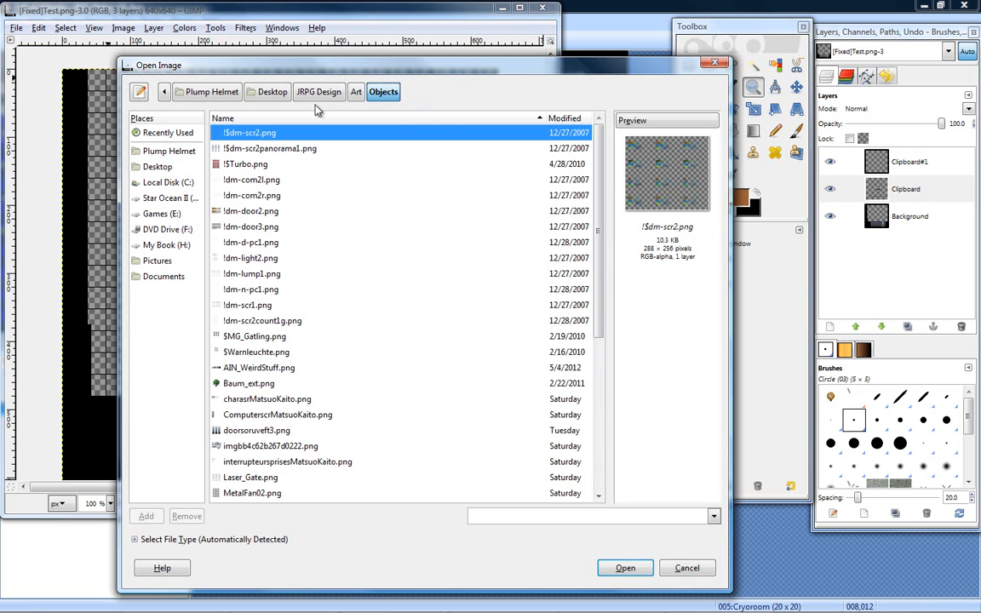
scroll(300, 310, down, 5)
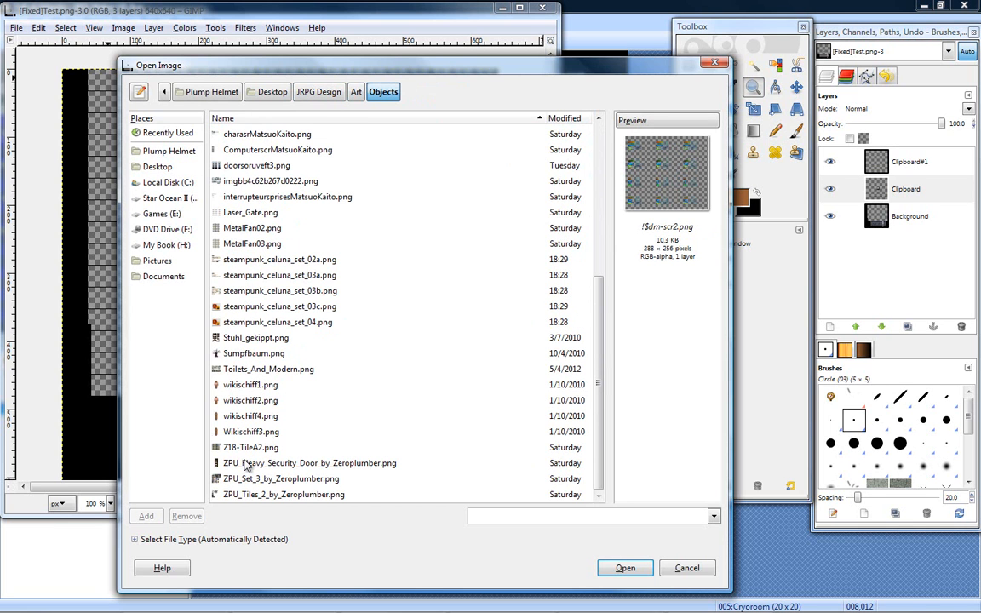
click(356, 91)
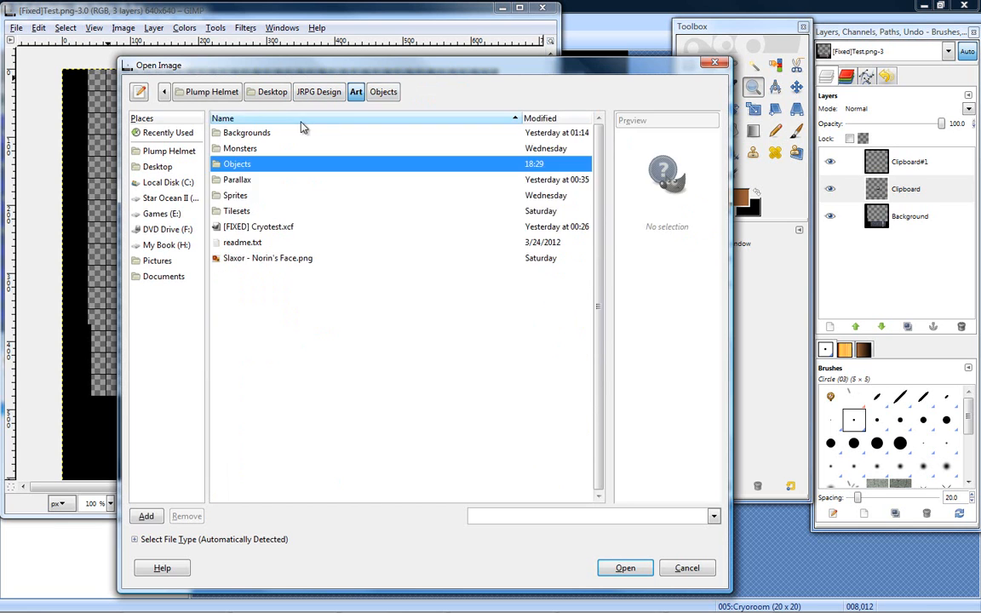
double_click(238, 196)
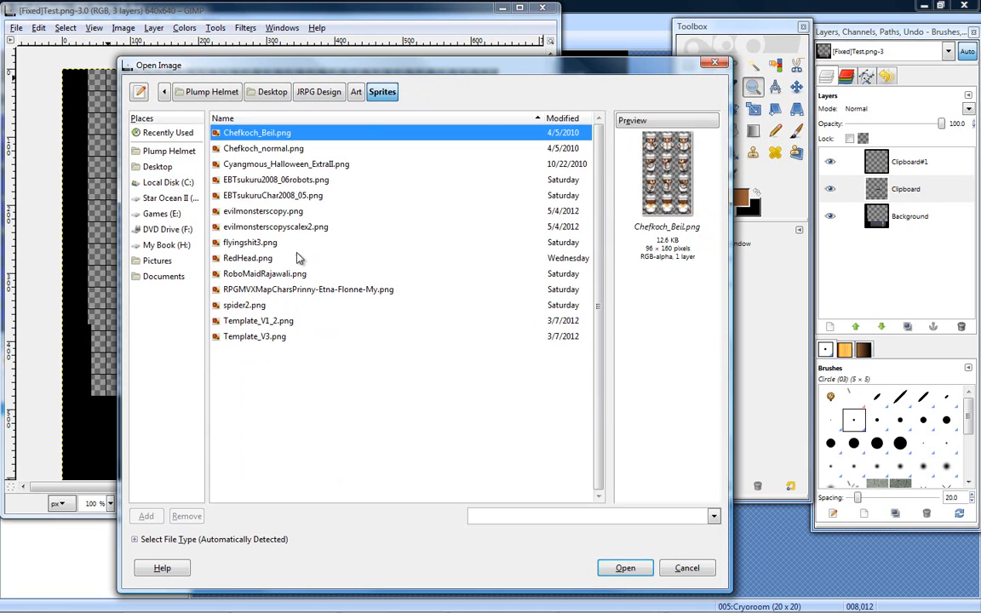
click(267, 339)
click(260, 321)
click(258, 305)
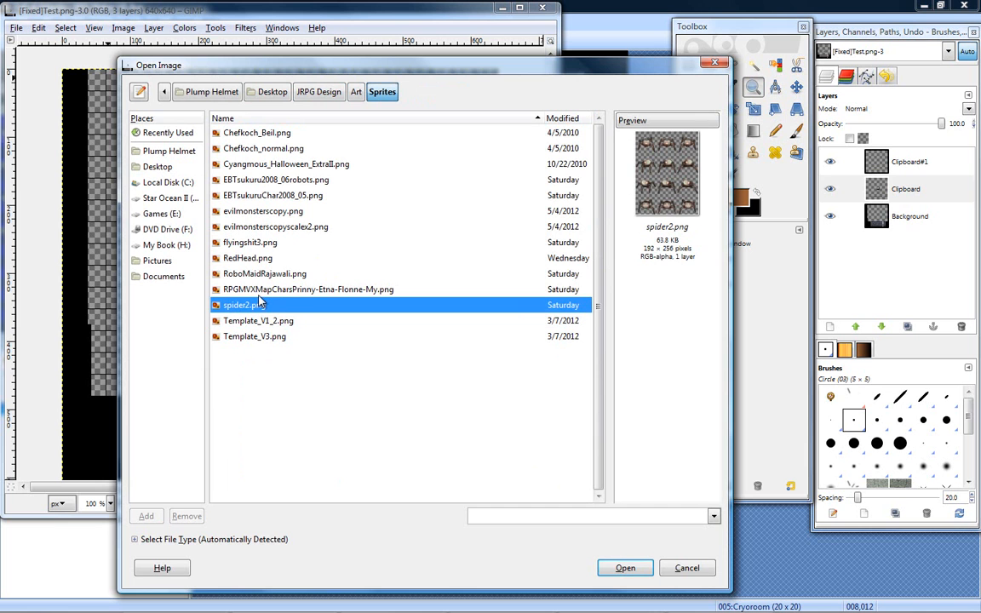
double_click(253, 310)
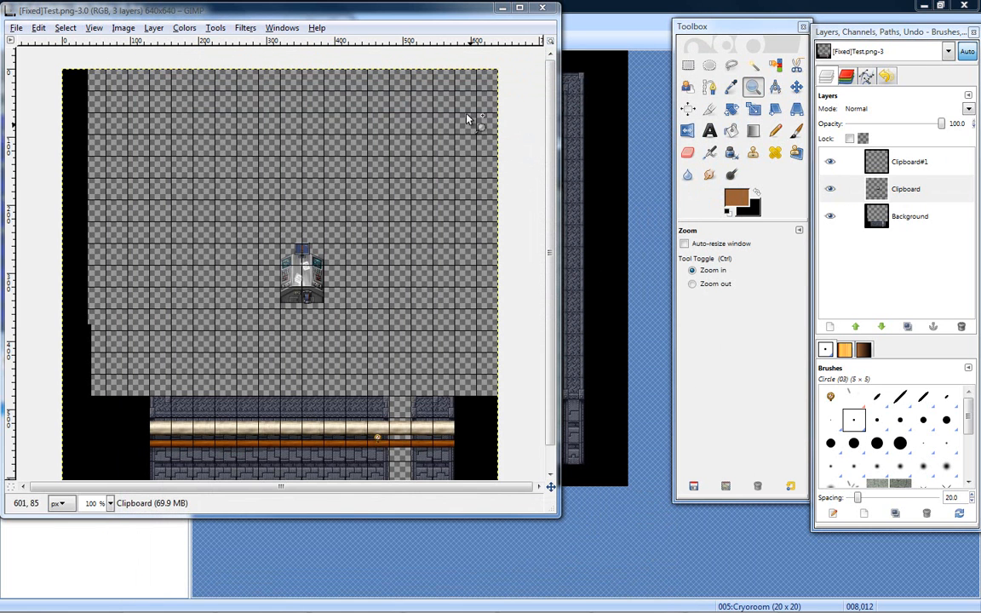
- Bring the spider2.png window to the front, reposition and enlarge it, and magnify the sheet to 150%
mouse_move(501, 611)
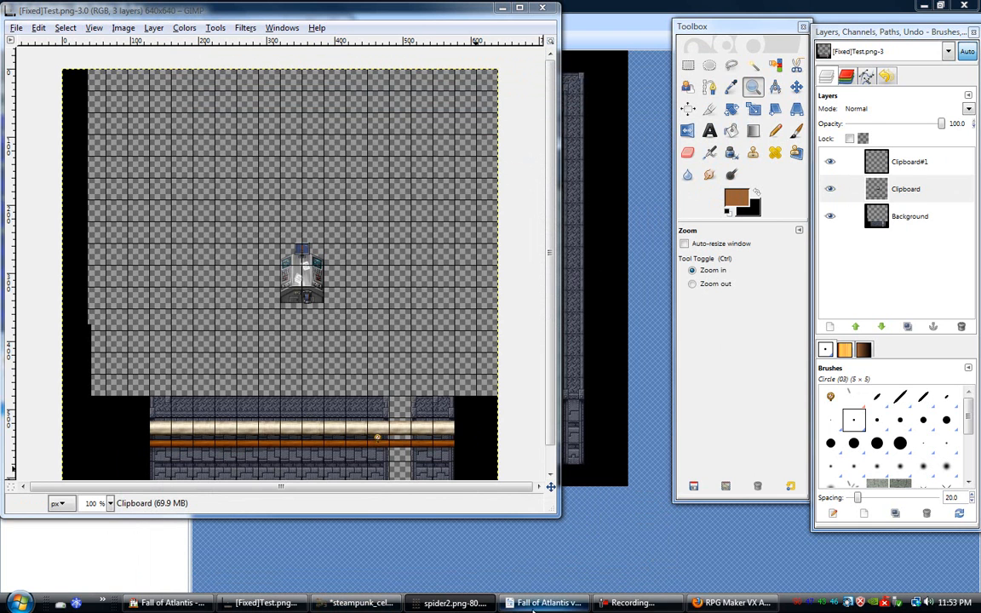
mouse_move(319, 605)
right_click(423, 606)
drag(226, 30, 537, 140)
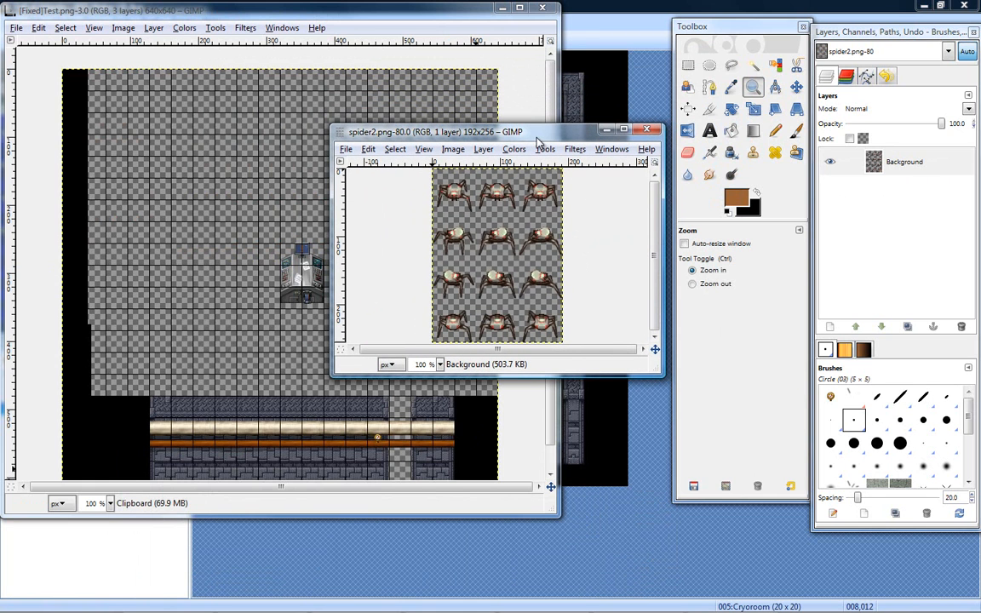
drag(545, 130, 546, 84)
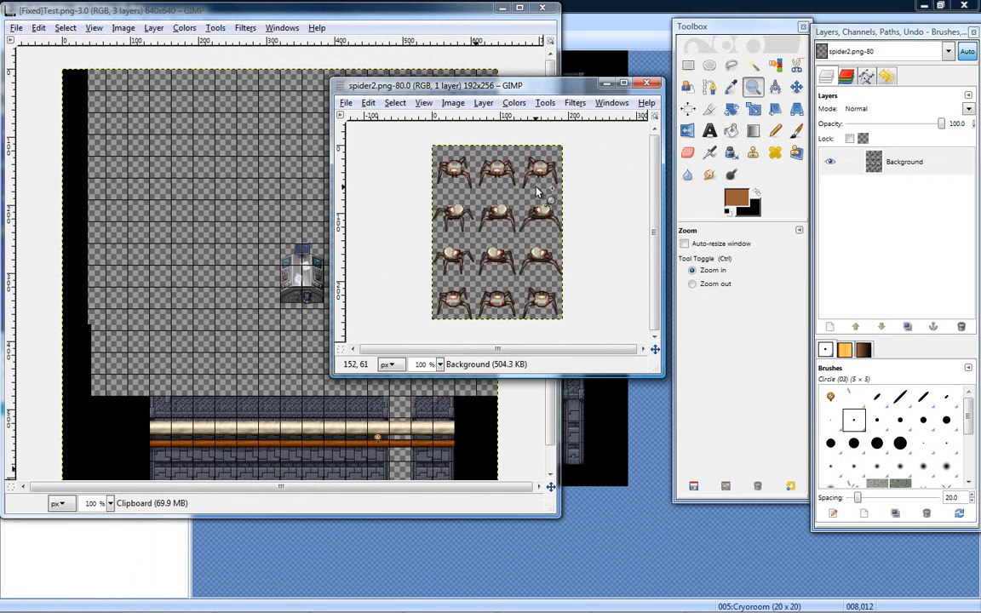
click(508, 223)
drag(511, 373, 529, 529)
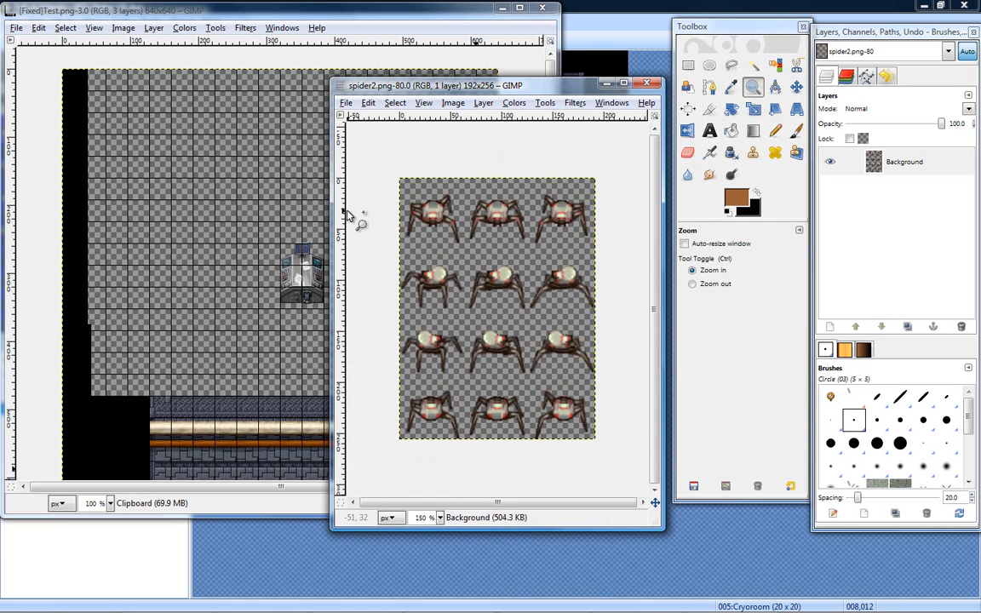
- Select the middle spider of the sheet's top row with a tight rectangle of about 61 × 44 pixels
click(688, 65)
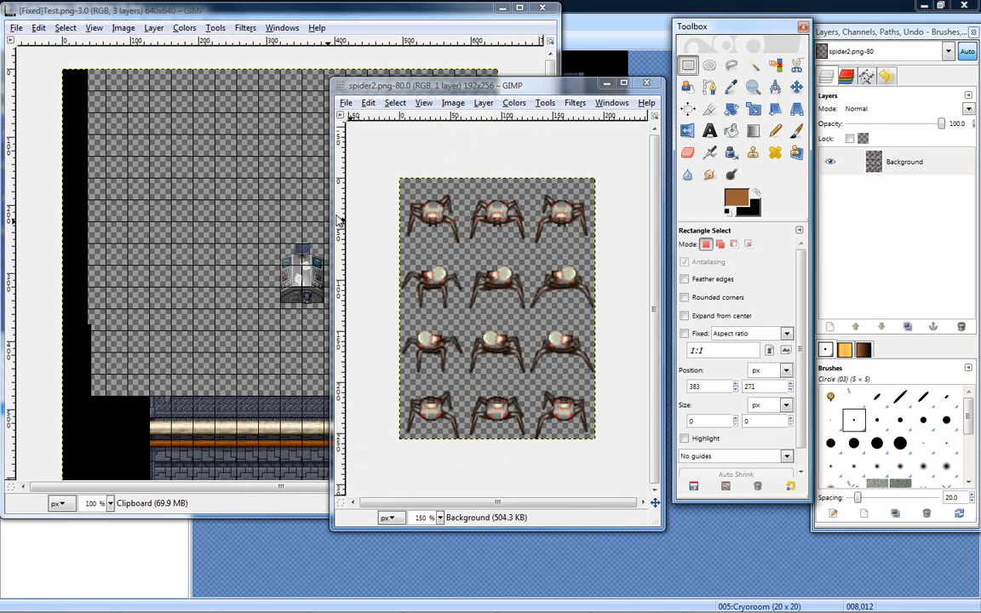
click(390, 172)
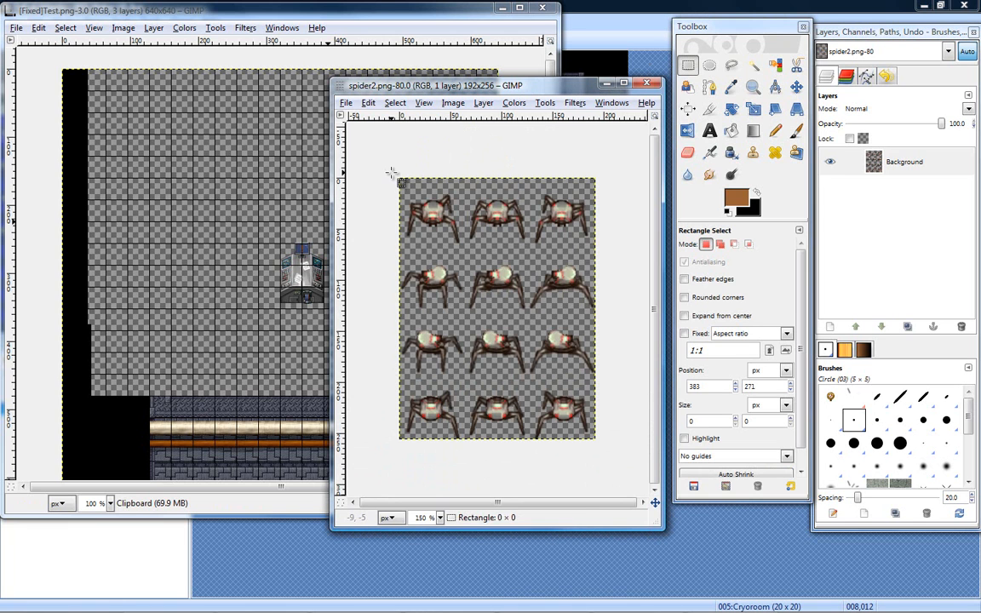
drag(452, 172, 517, 244)
drag(510, 205, 521, 217)
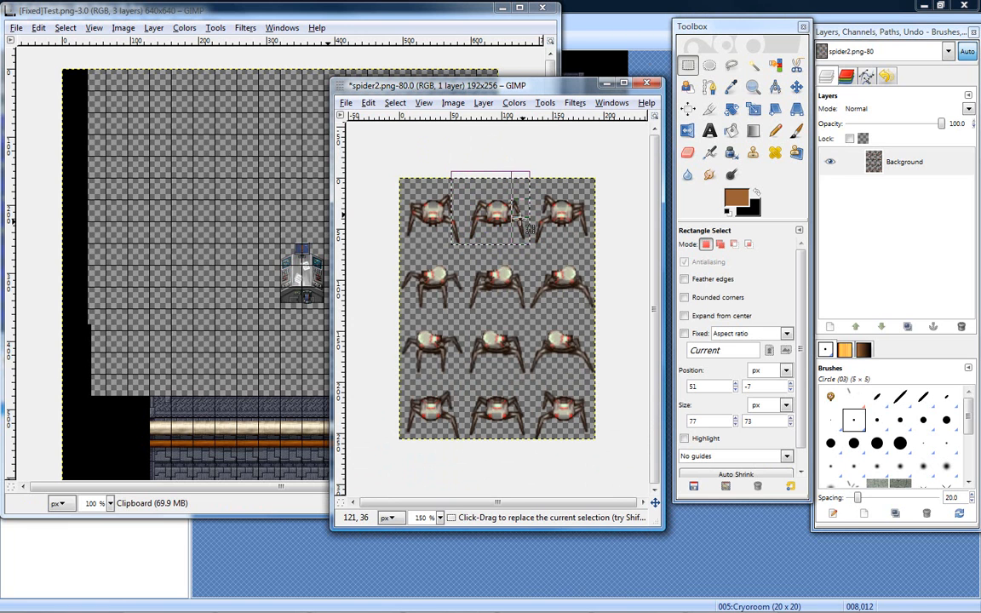
drag(463, 207, 483, 214)
drag(507, 177, 505, 237)
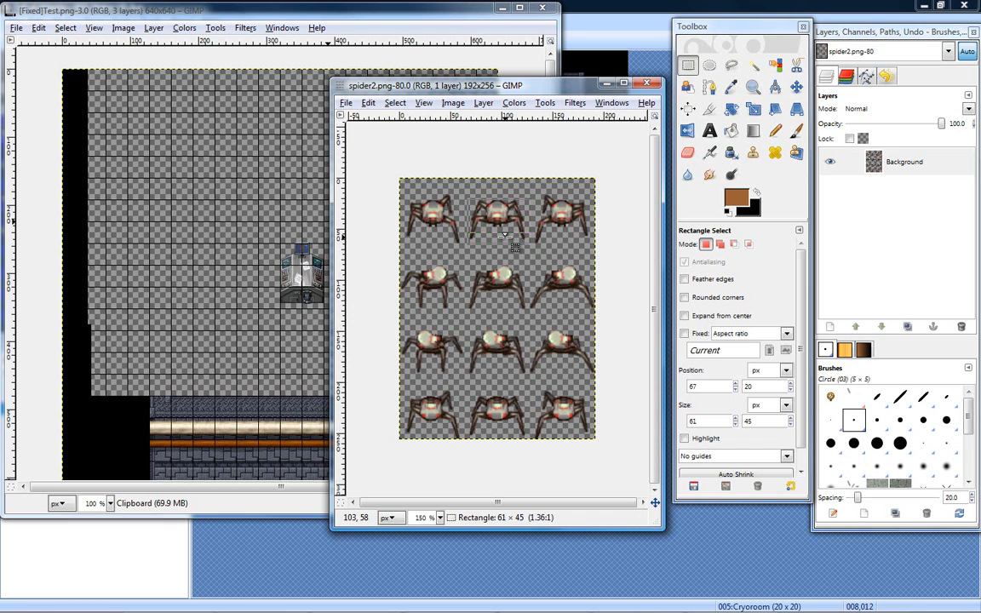
drag(503, 233, 507, 232)
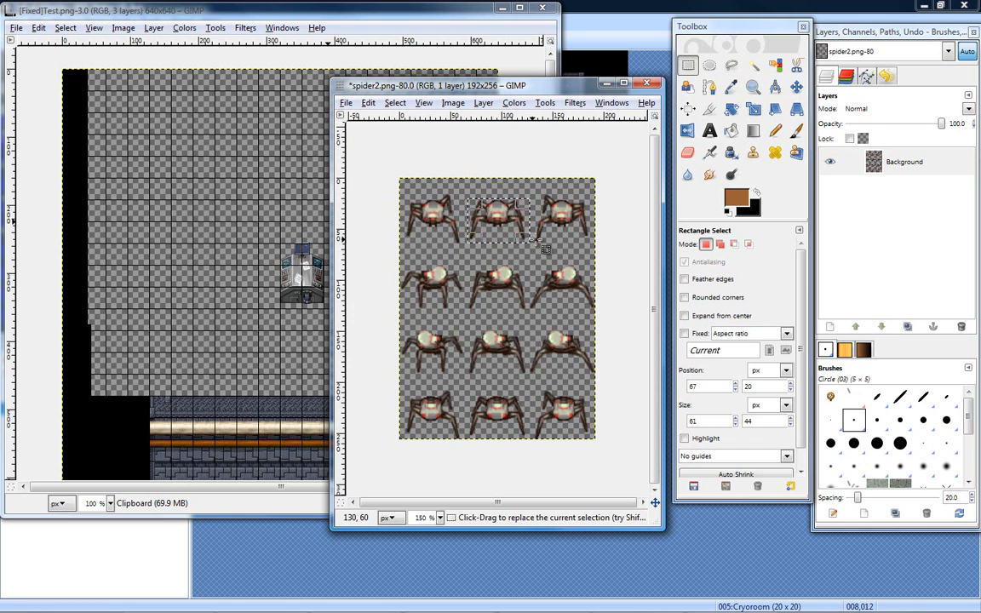
- Copy the selected spider and create a new image with a height of 300 pixels
key(ctrl+c)
click(347, 103)
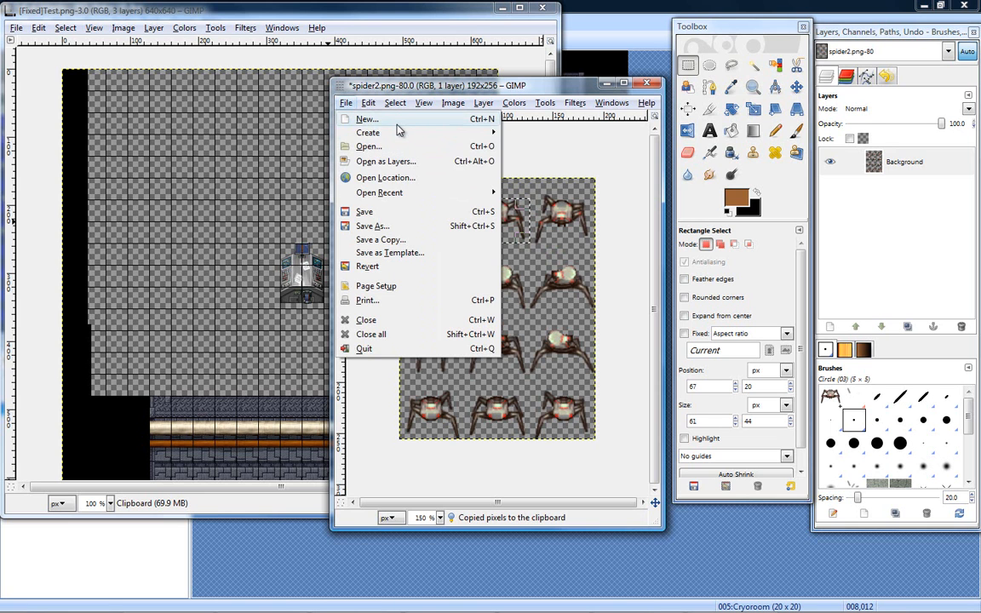
click(364, 119)
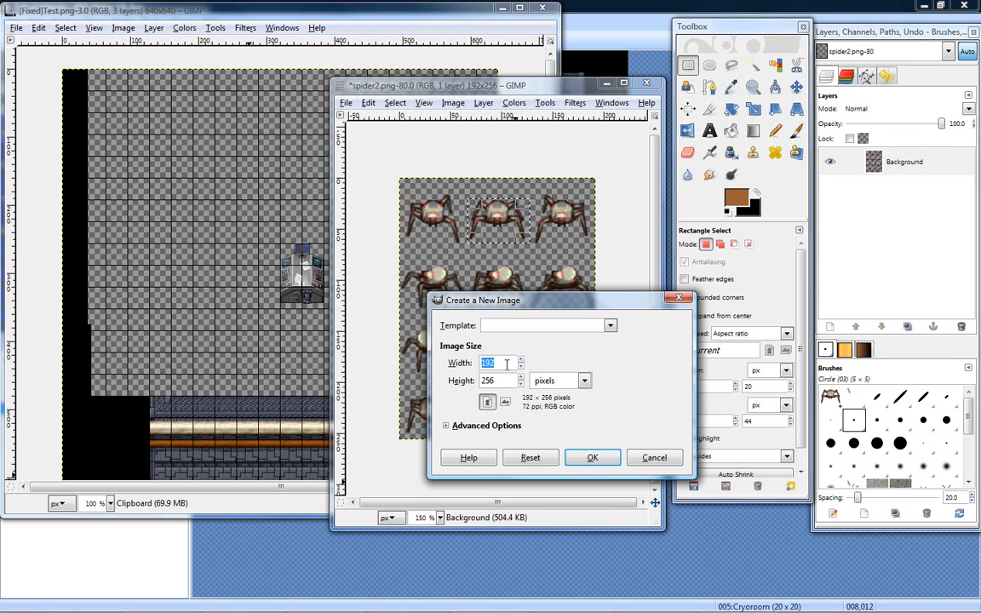
key(Tab)
text(300)
key(Return)
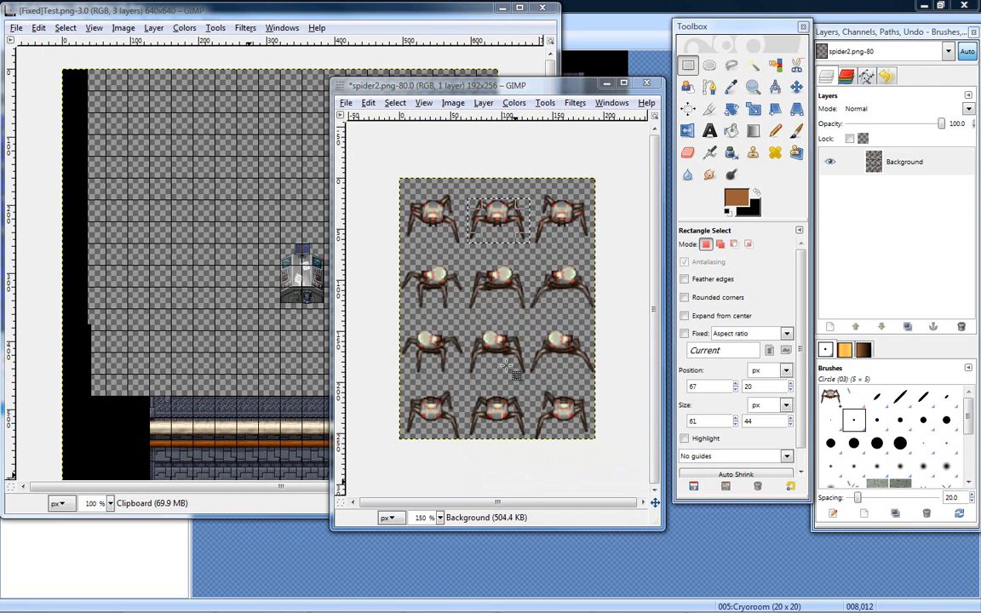
- Enlarge the blank image's window, return to the spider sheet, and browse the images to open in the Art folder's Monsters folder
drag(362, 311, 415, 369)
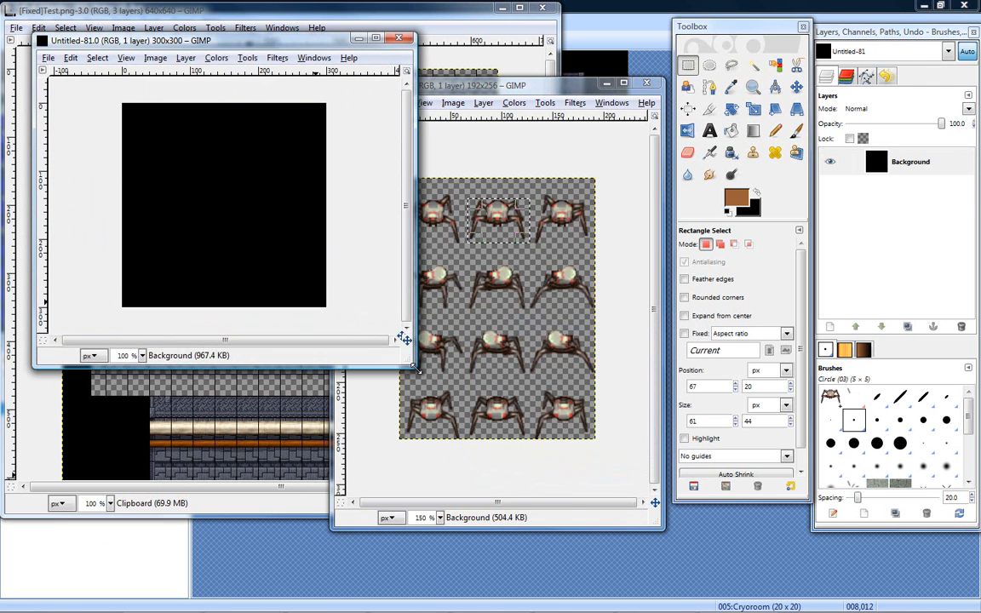
click(494, 86)
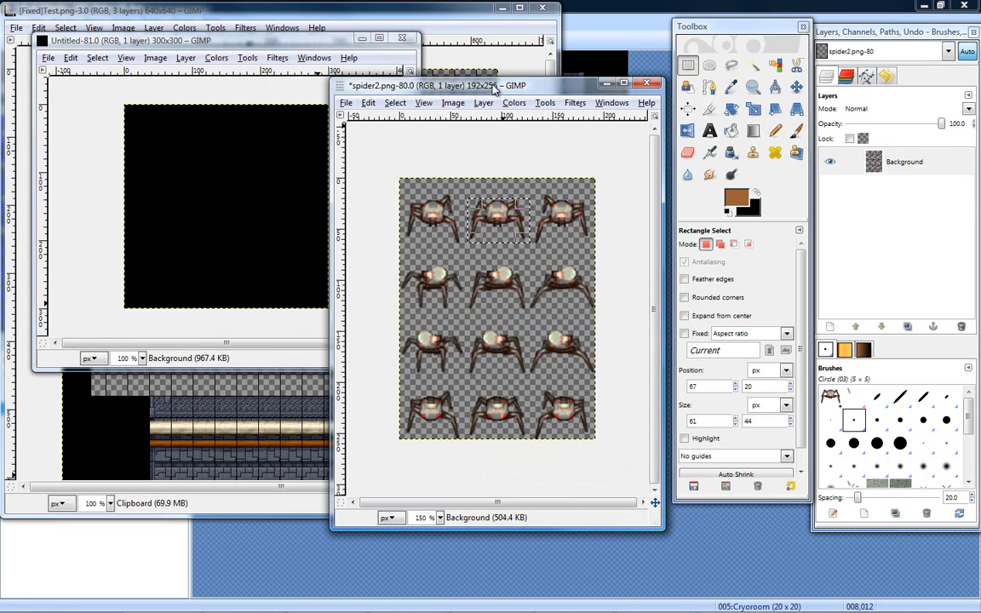
click(346, 102)
click(362, 143)
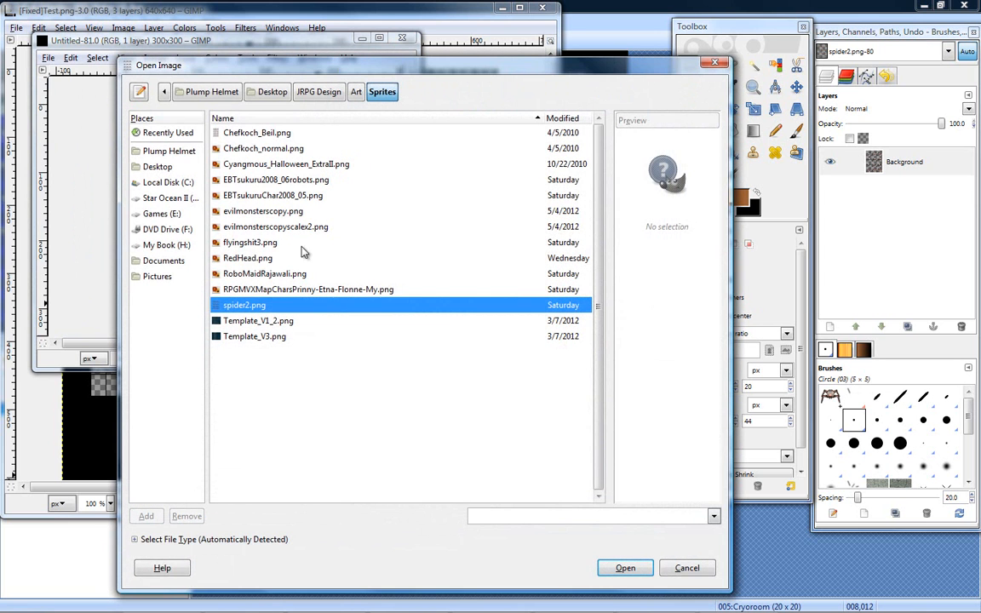
click(266, 260)
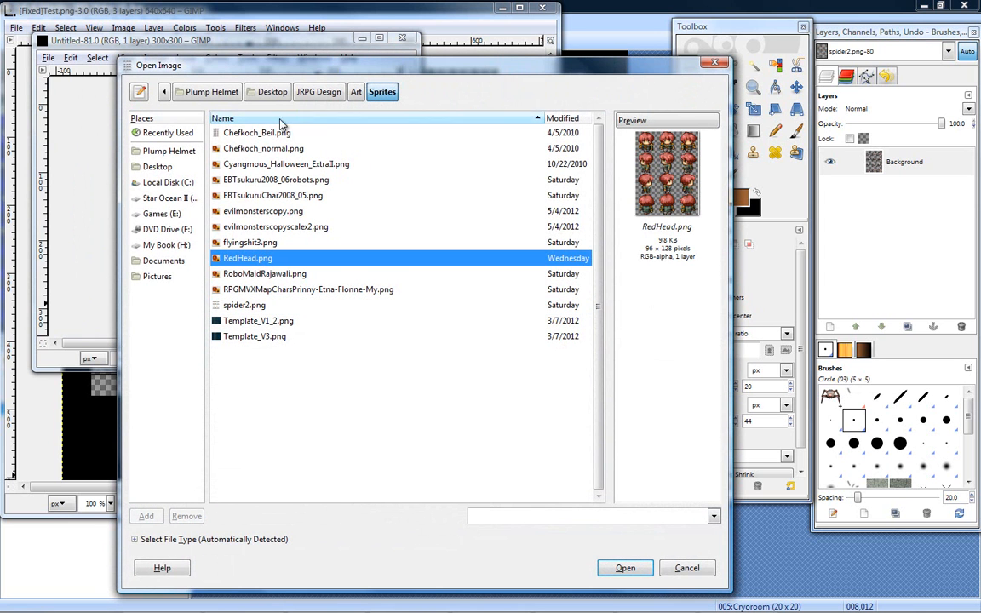
click(357, 96)
double_click(250, 148)
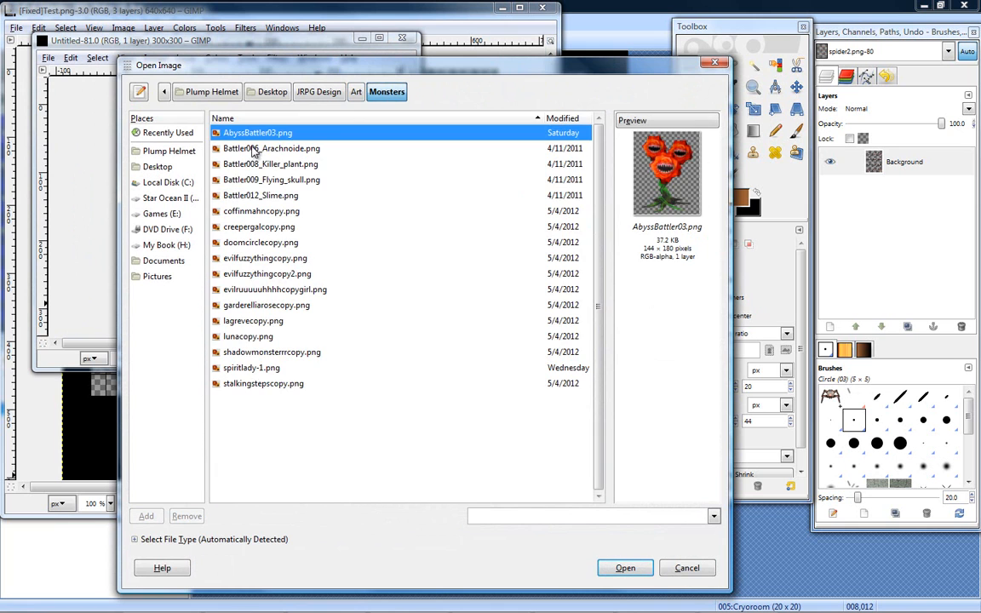
- Preview the monster images in the Monsters folder to check their pixel sizes, and leave without opening any
click(249, 166)
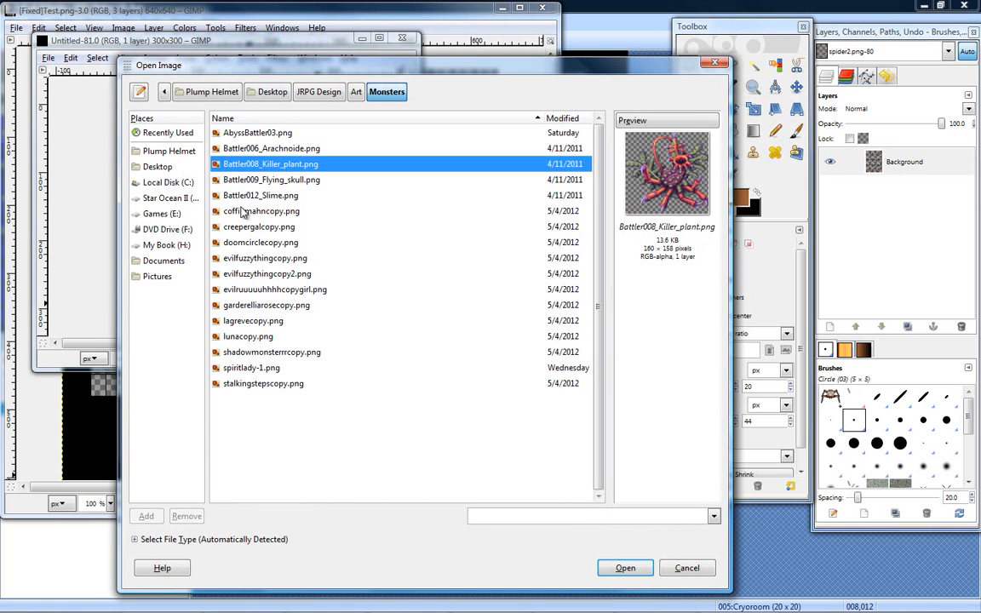
click(243, 228)
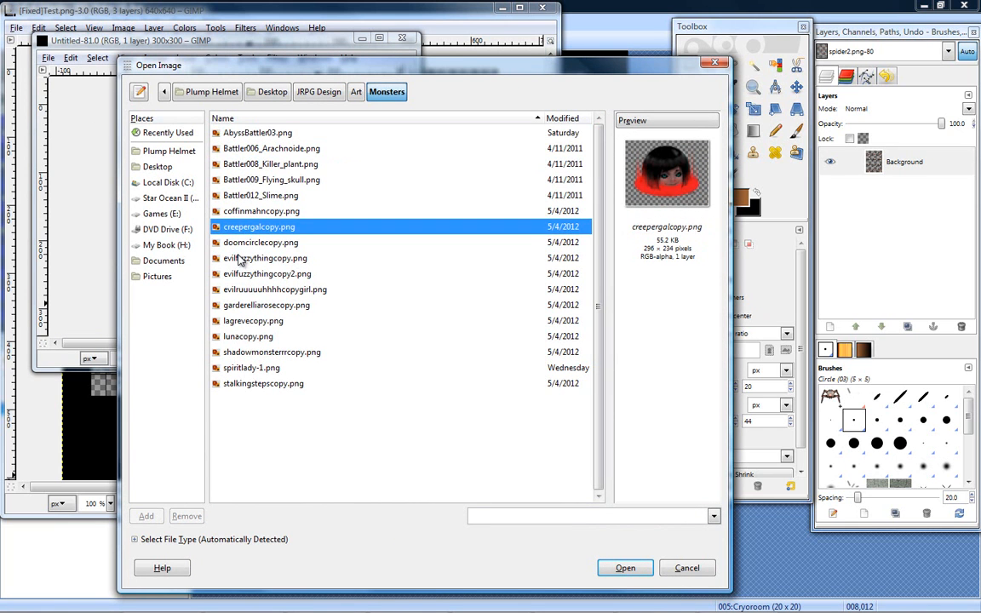
click(241, 258)
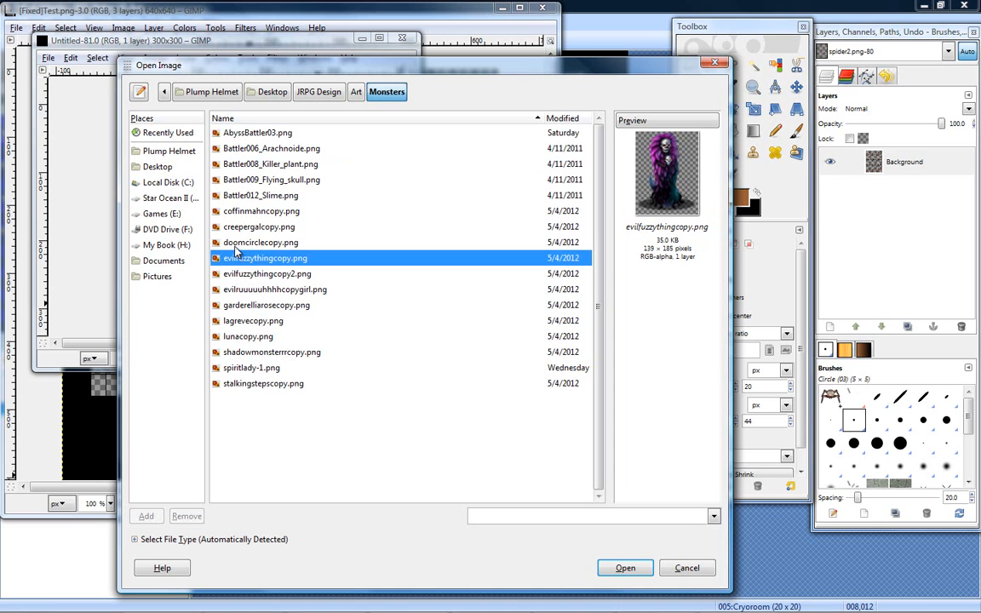
click(238, 233)
click(239, 306)
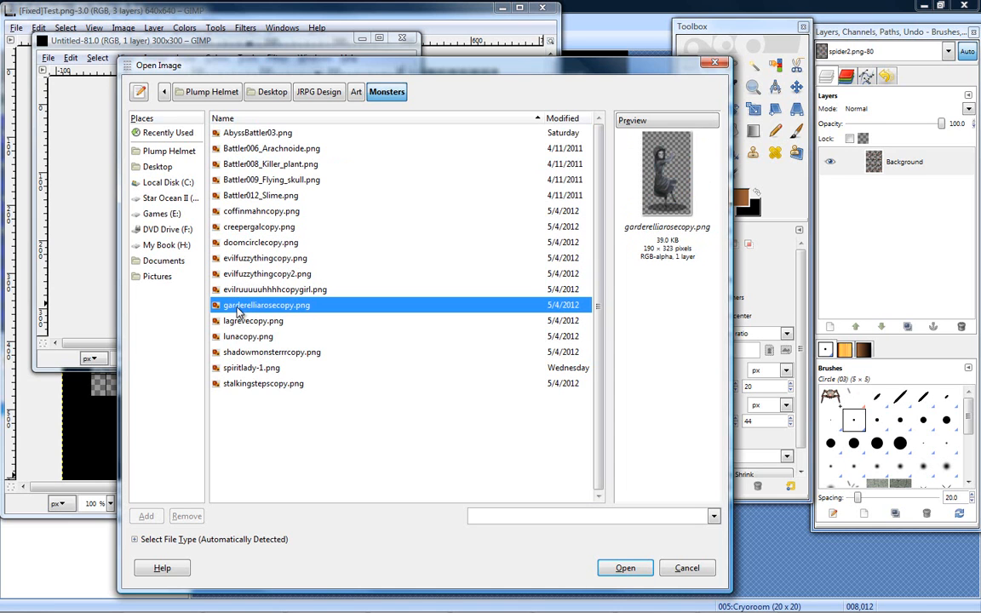
click(243, 339)
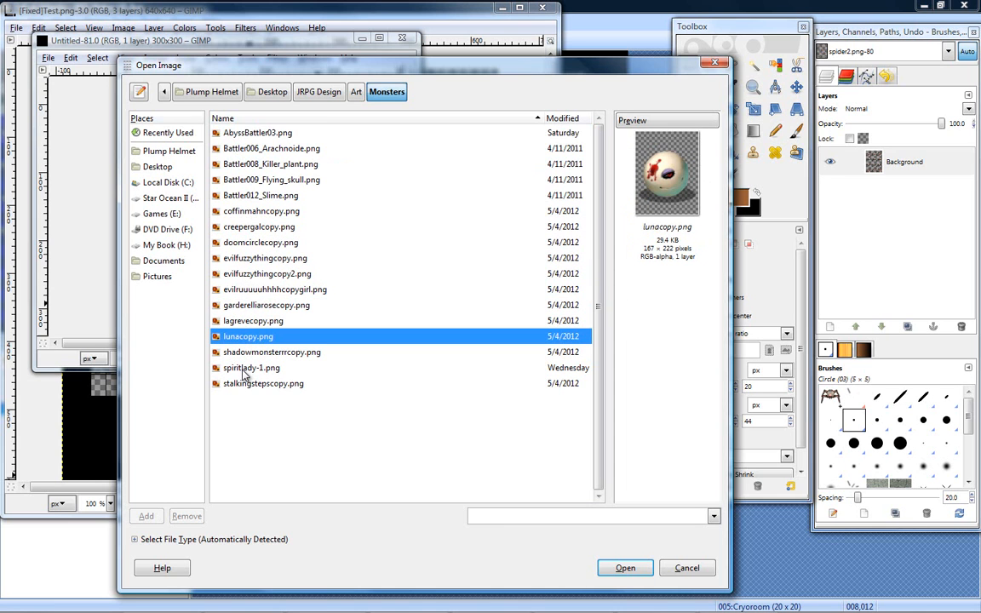
click(247, 370)
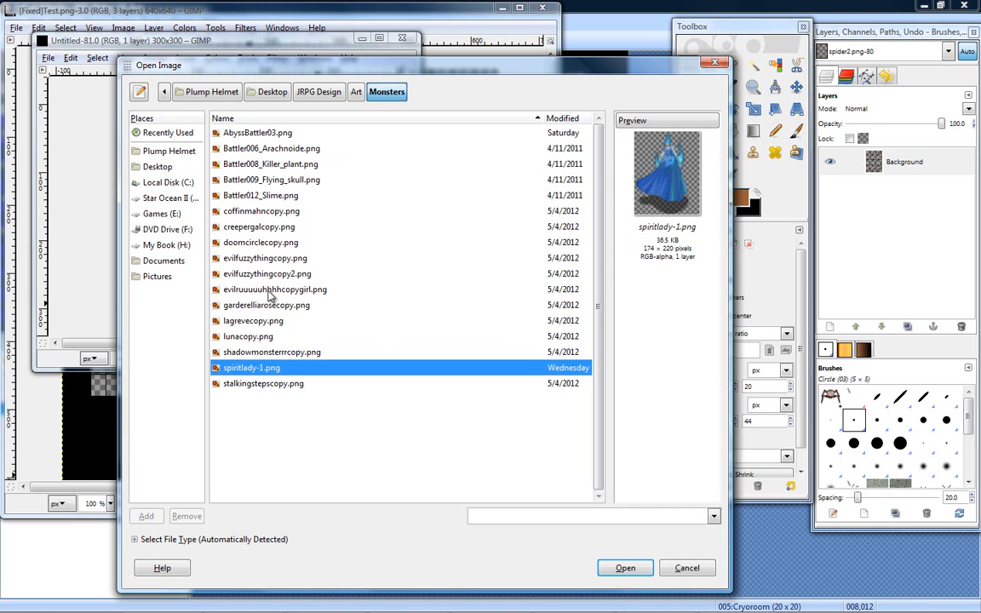
click(263, 258)
click(254, 190)
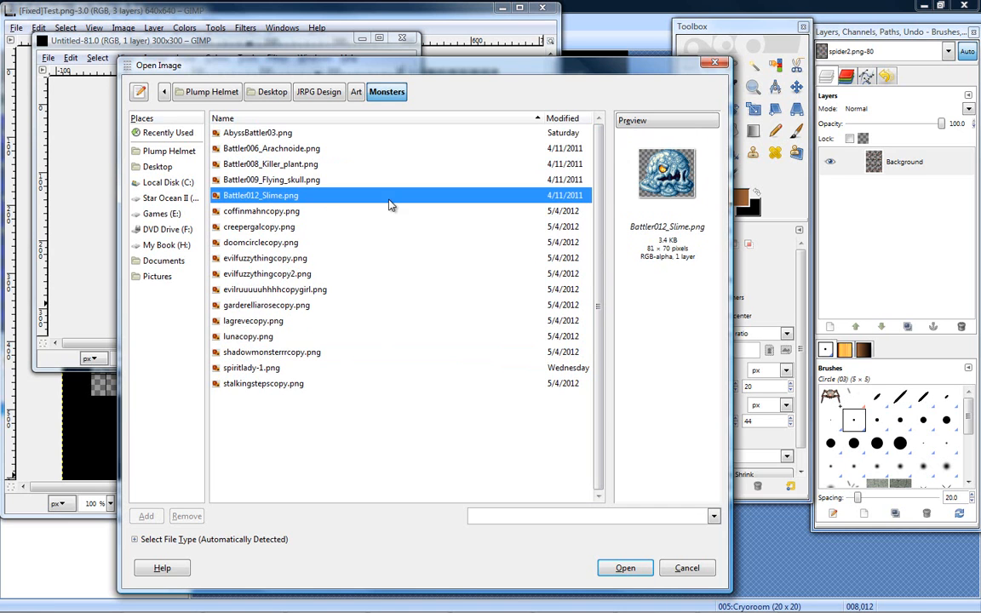
click(221, 147)
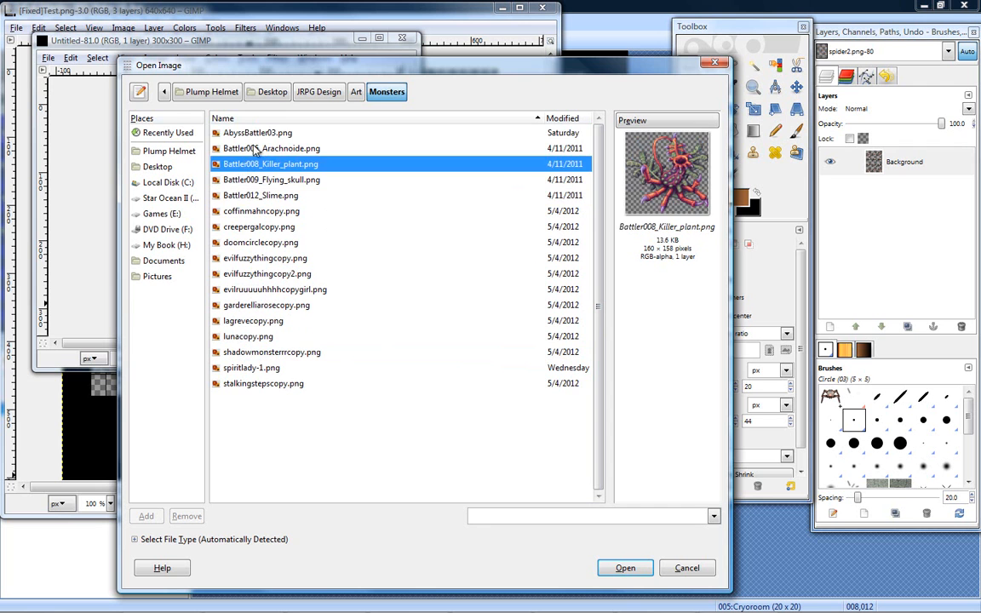
click(255, 137)
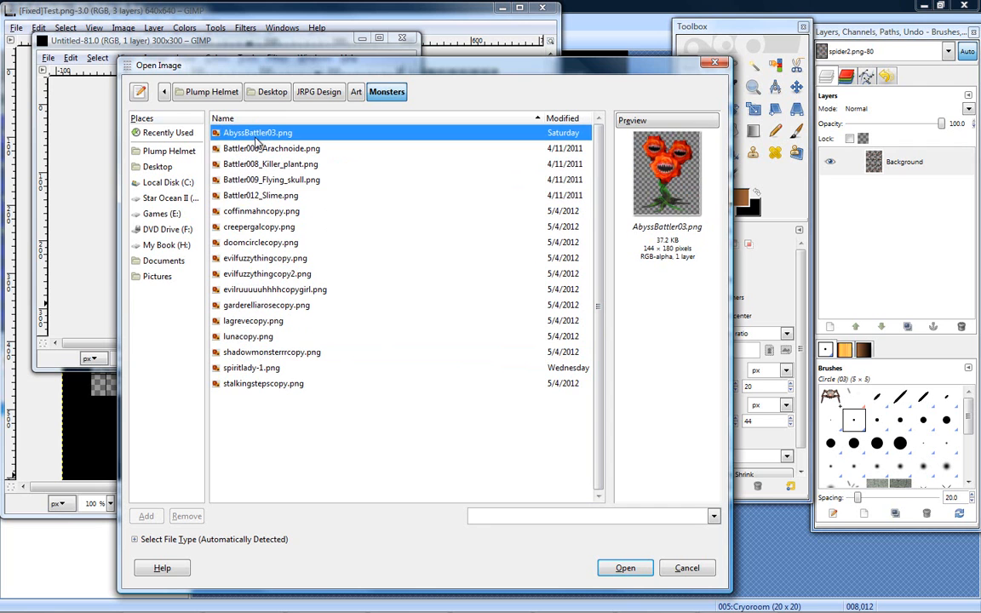
click(680, 575)
- Minimise the blank 300 × 300 image, create a new 200 × 250 pixel image, and widen its window
click(365, 37)
click(345, 102)
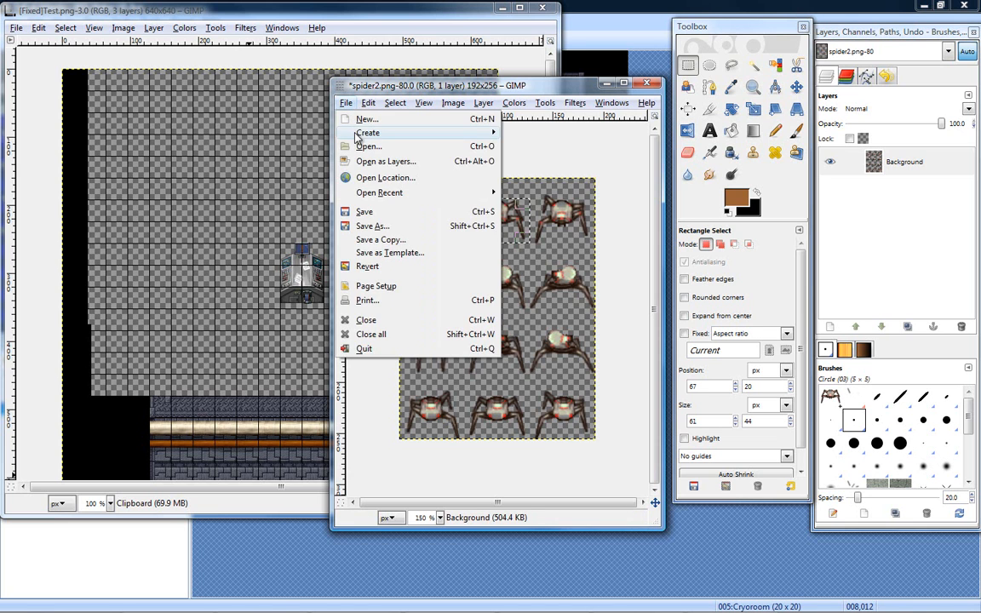
click(365, 120)
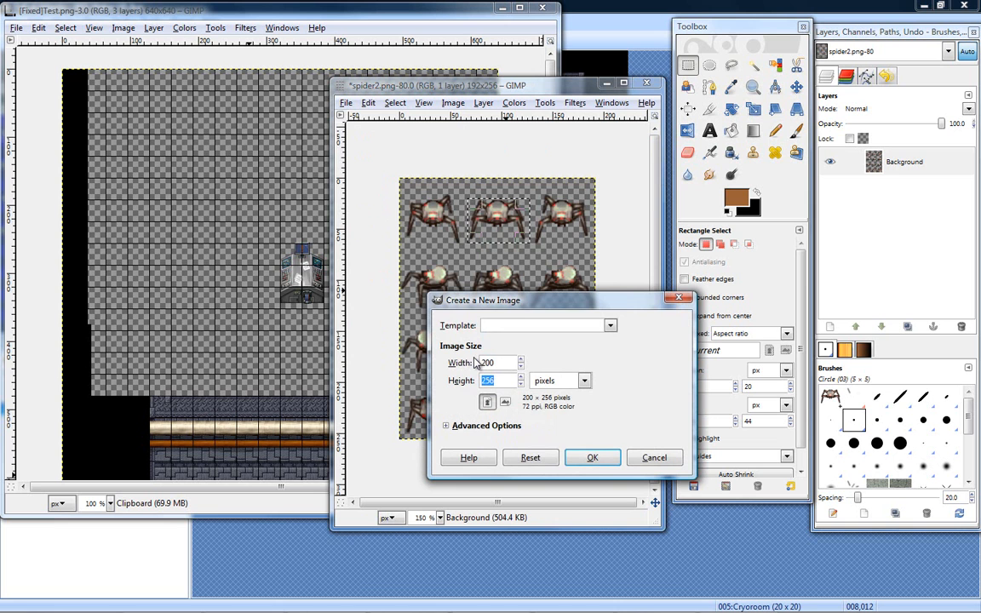
text(0)
key(Return)
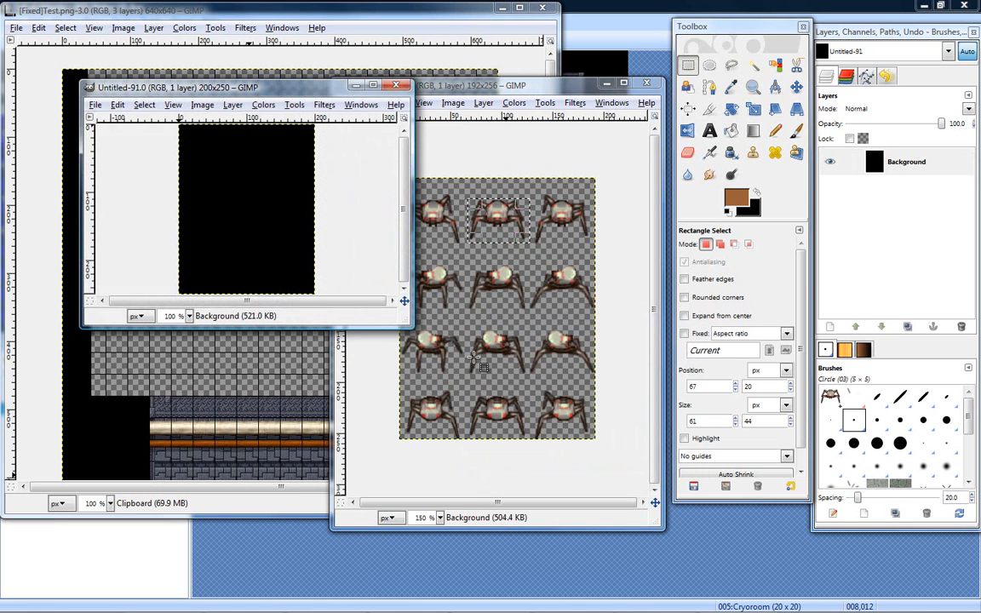
drag(409, 324, 464, 327)
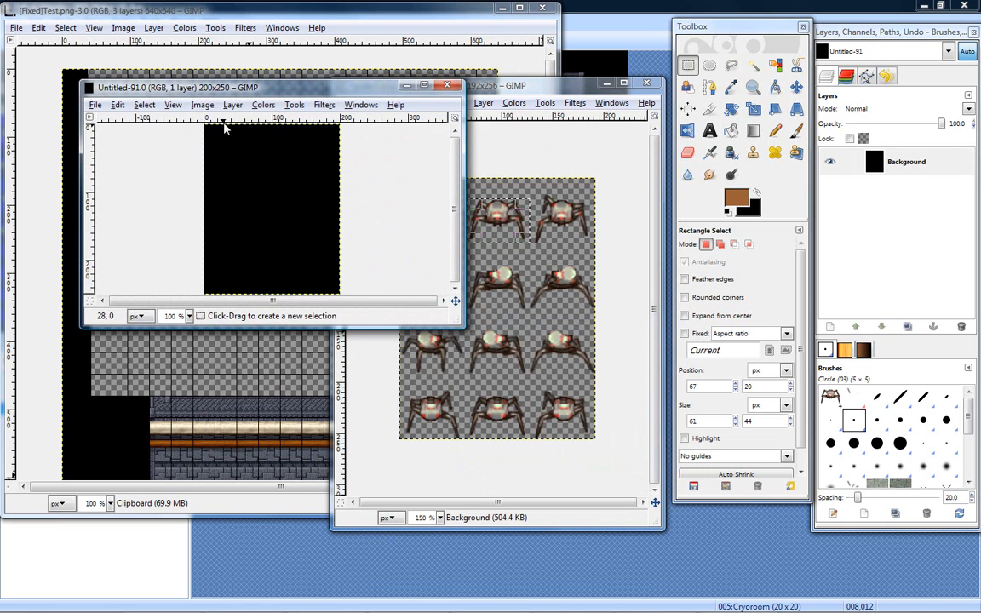
- Rotate the new image 90° clockwise
click(205, 105)
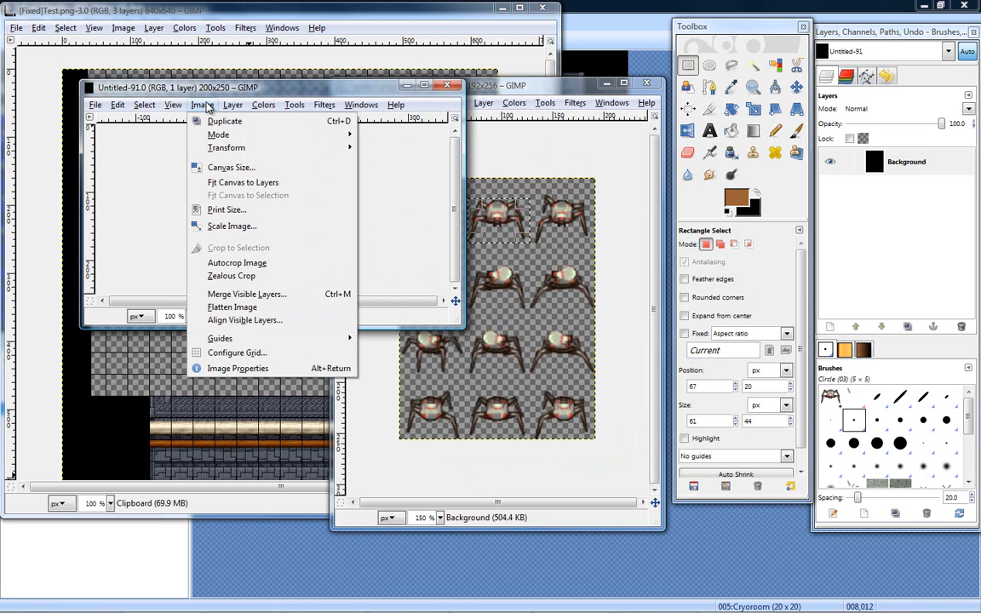
mouse_move(215, 151)
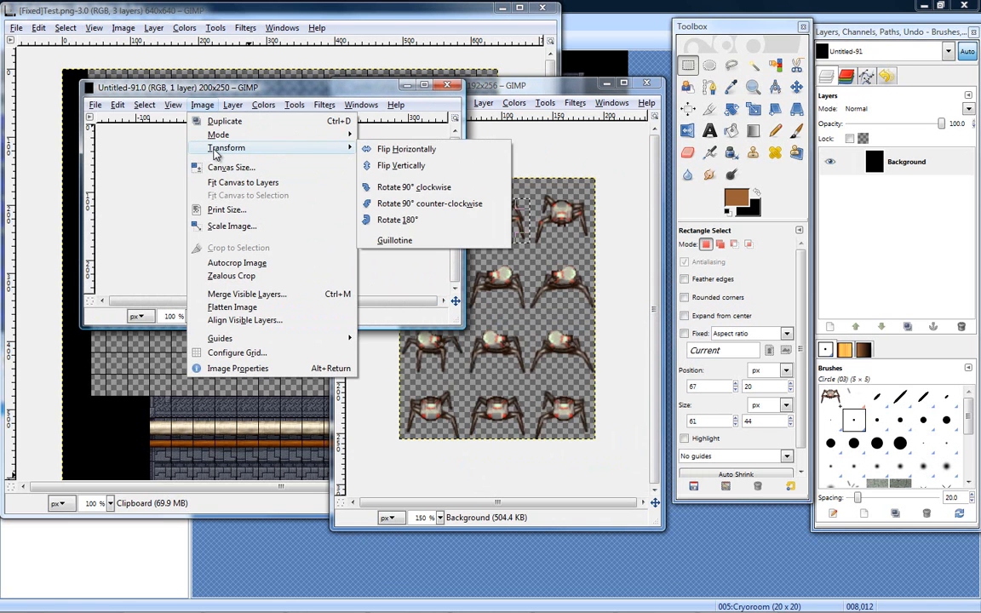
click(416, 187)
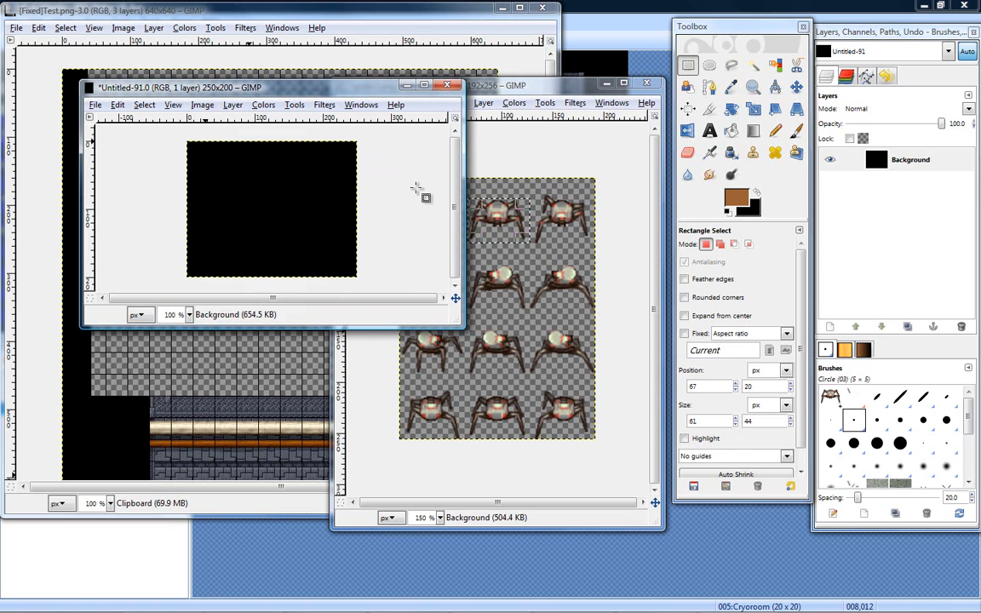
- Paste the copied spider as a new layer above the black Background layer
click(923, 161)
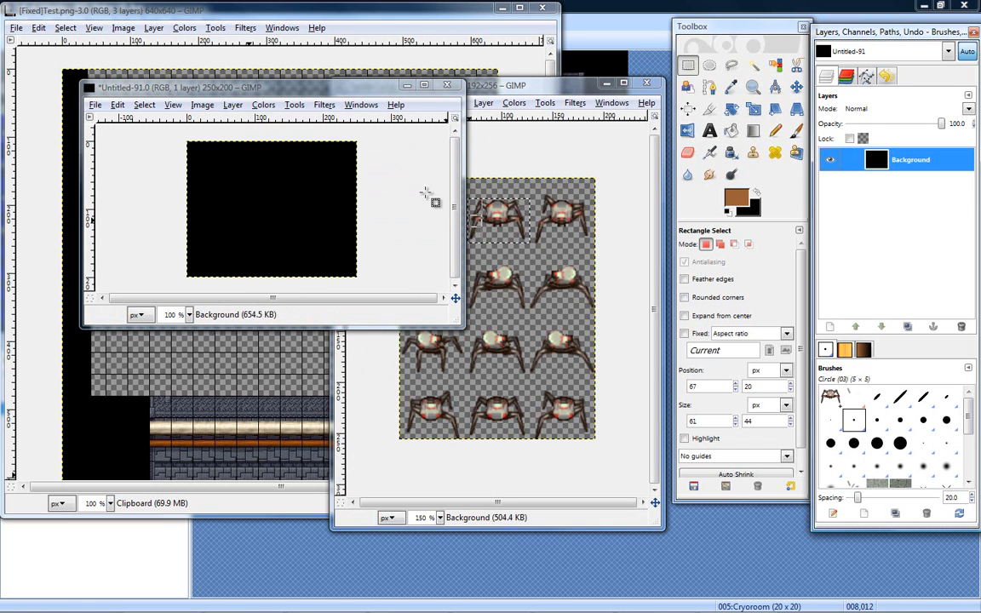
click(117, 104)
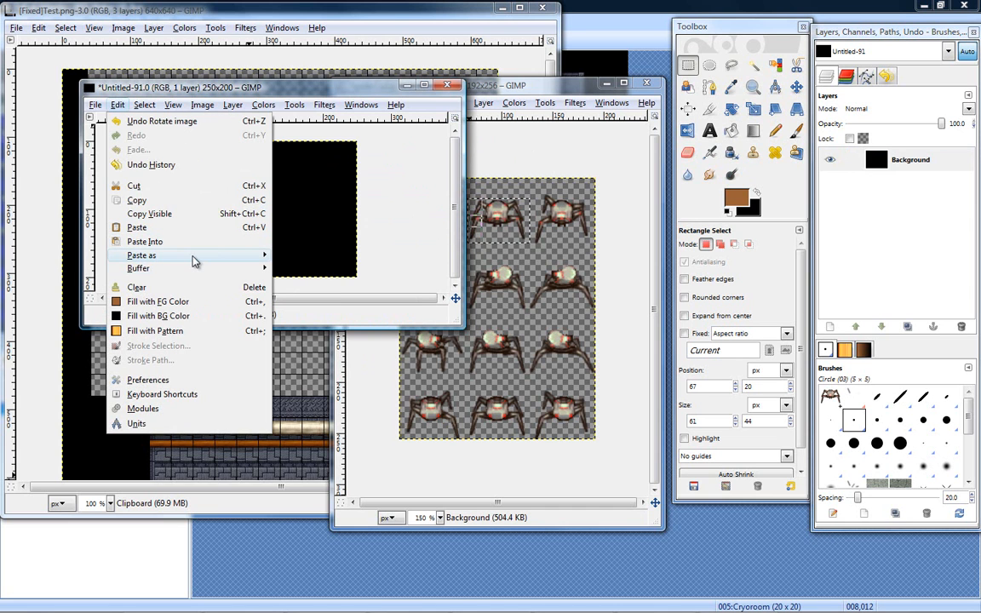
mouse_move(255, 255)
click(313, 270)
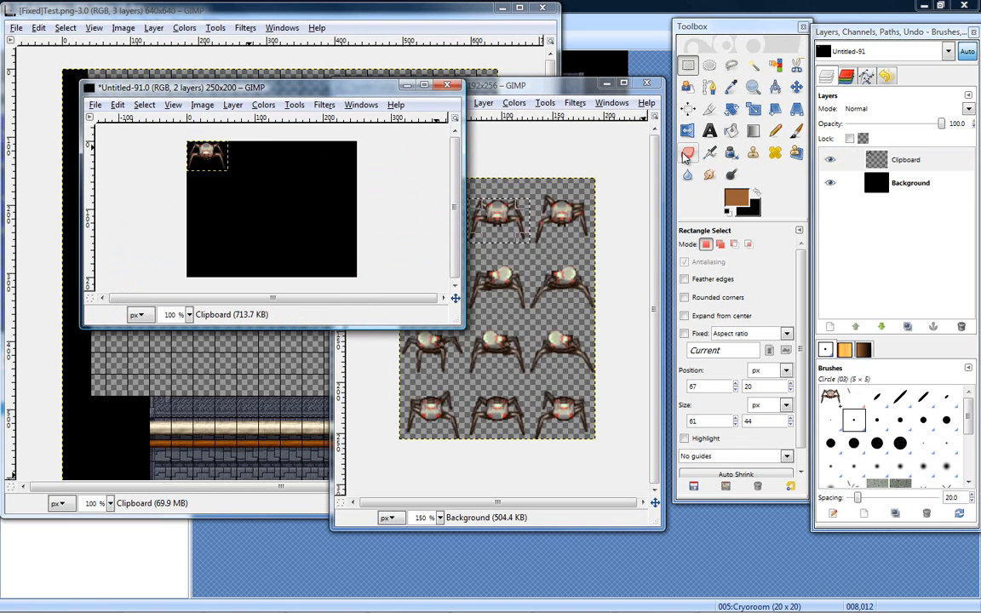
- Scale the pasted spider layer up from its upper-left corner until it extends slightly past the canvas's right and lower edges
click(755, 111)
drag(221, 169, 363, 287)
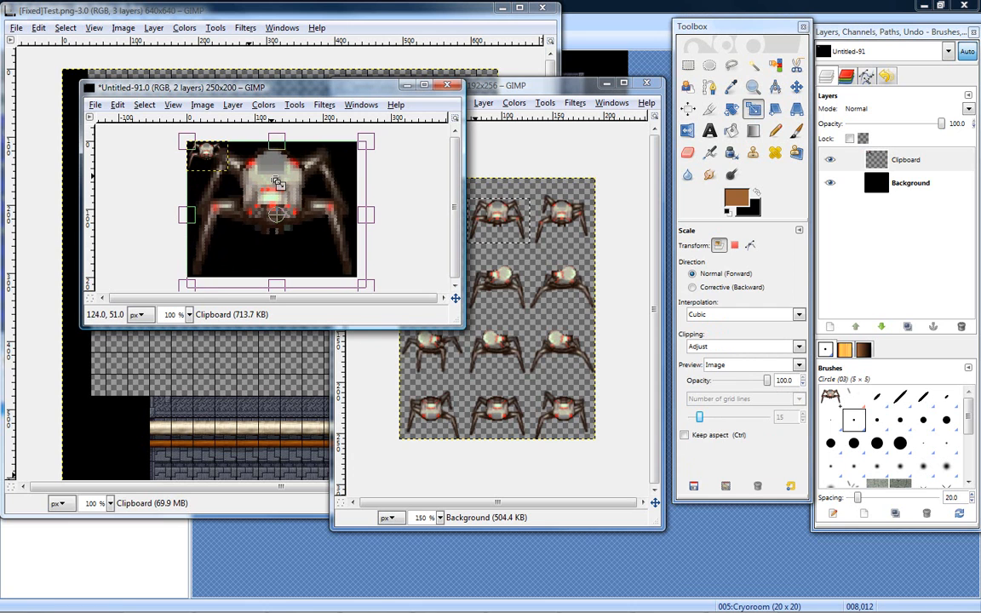
key(Return)
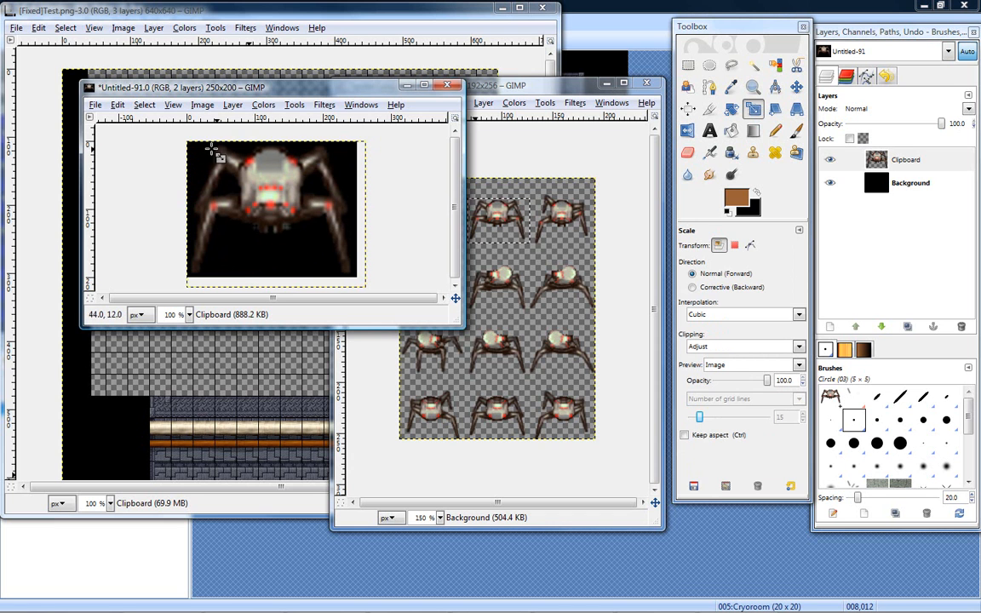
- Start saving the image under a new name, choosing the Atlantis project's Graphics/Battlers folder and the name spiderbot
click(96, 107)
click(135, 226)
click(305, 113)
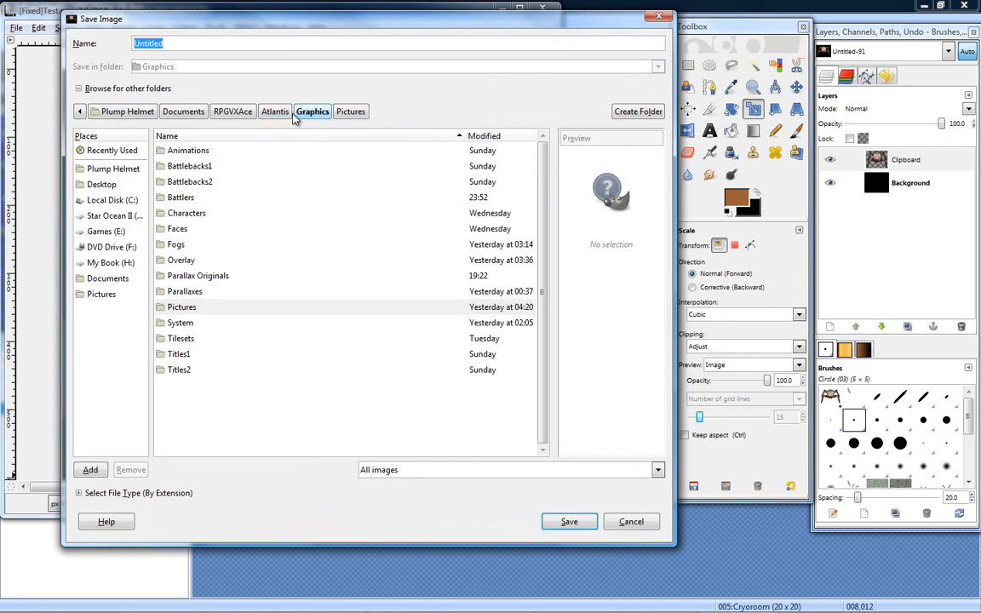
double_click(184, 198)
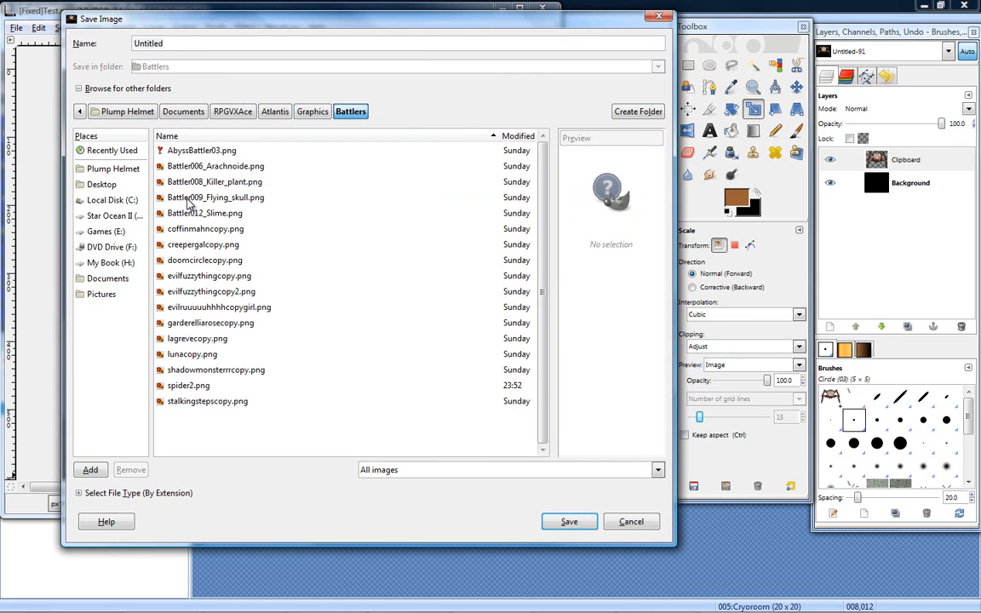
double_click(190, 44)
text(spide)
- Set the file type to PNG image, save spiderbot.png with the offered PNG options, and switch back to RPG Maker VX Ace
click(79, 493)
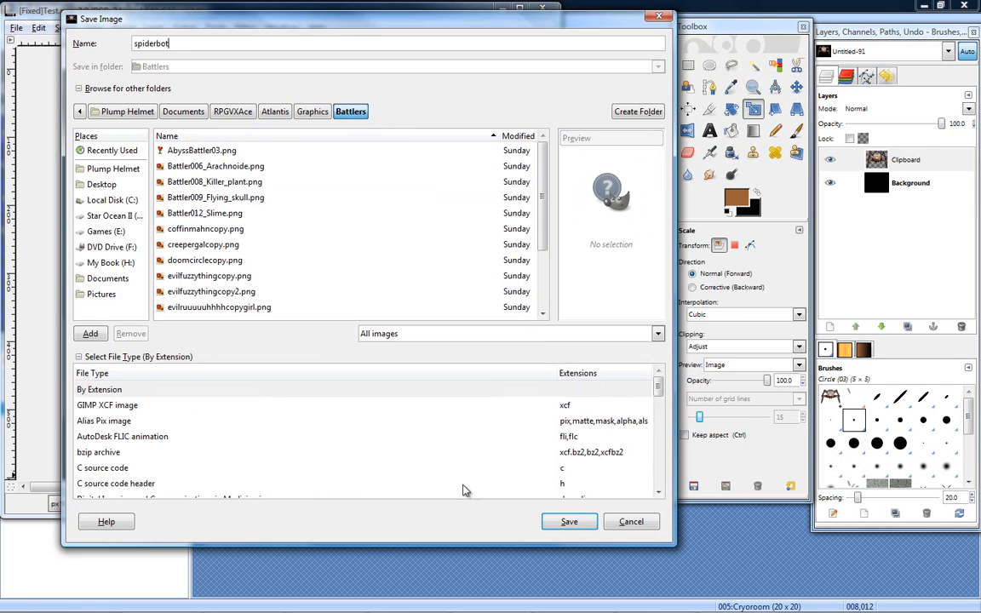
click(257, 468)
scroll(245, 427, down, 5)
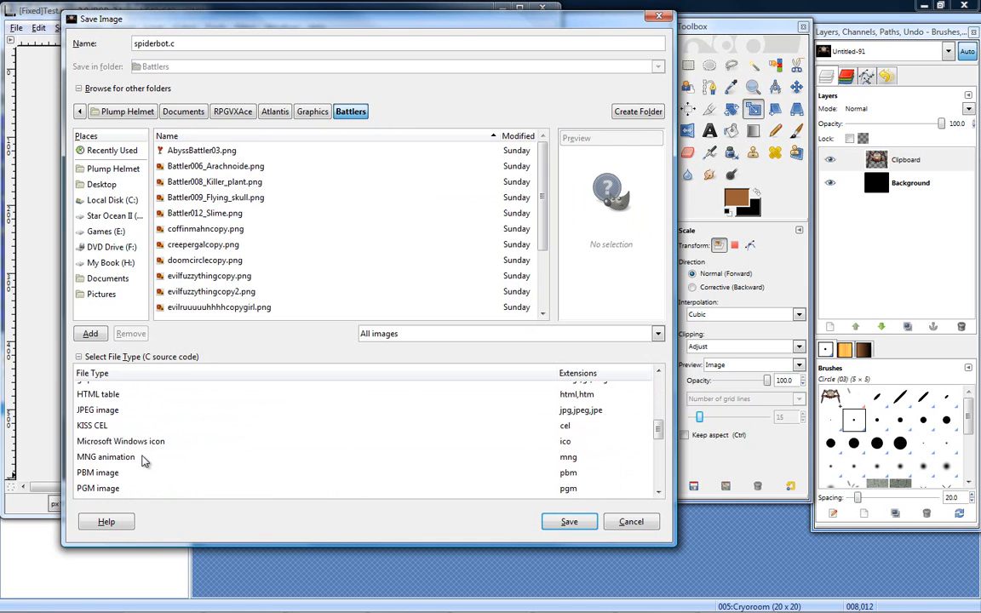
scroll(145, 463, down, 1)
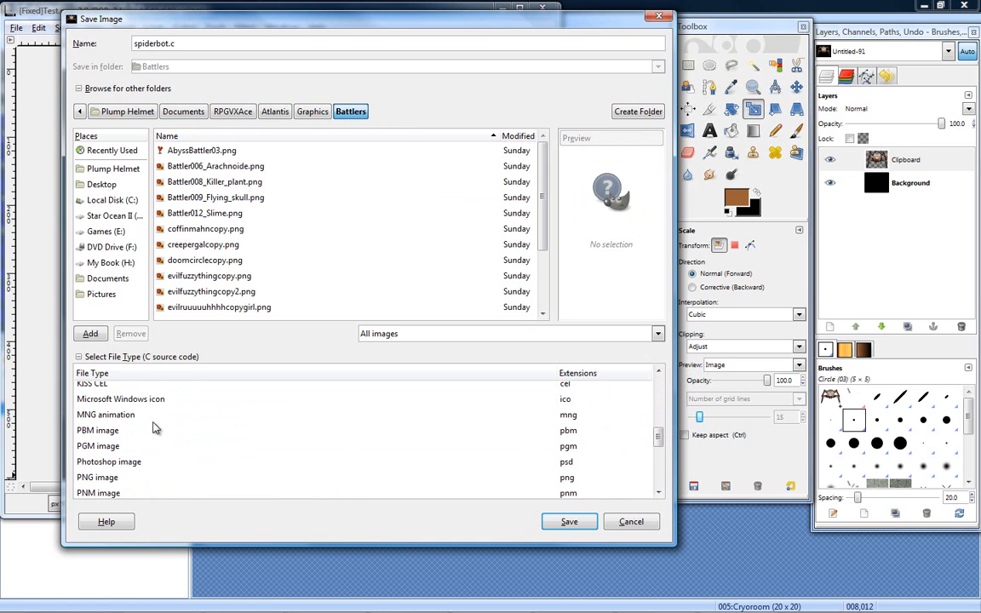
scroll(128, 451, down, 1)
click(109, 456)
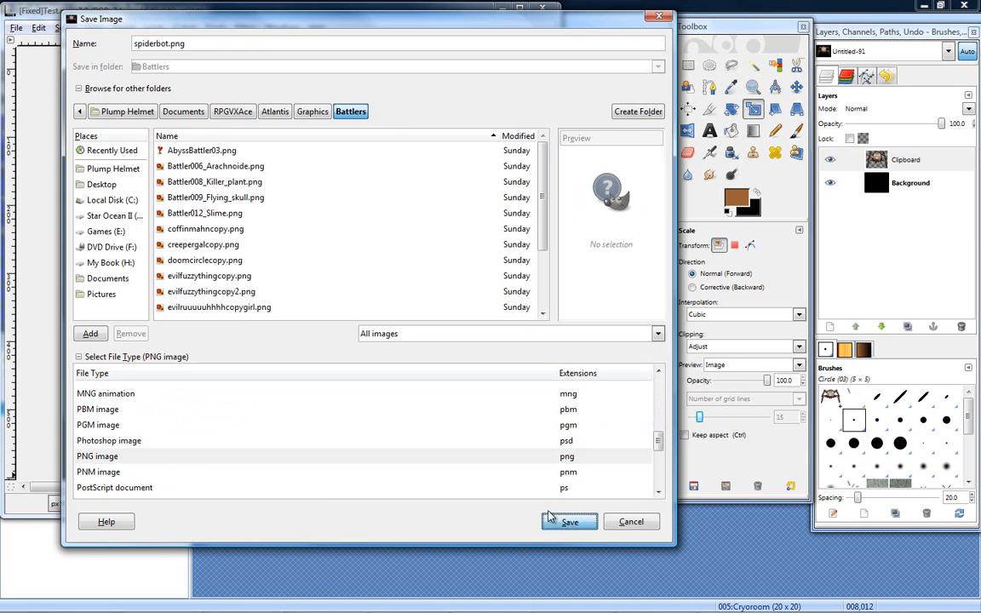
click(569, 521)
click(293, 280)
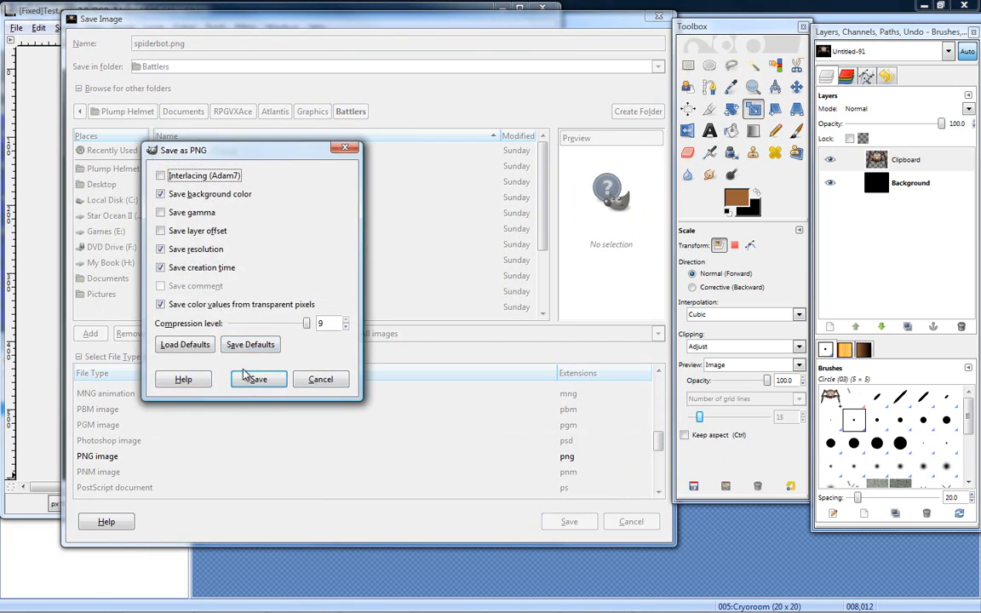
click(256, 317)
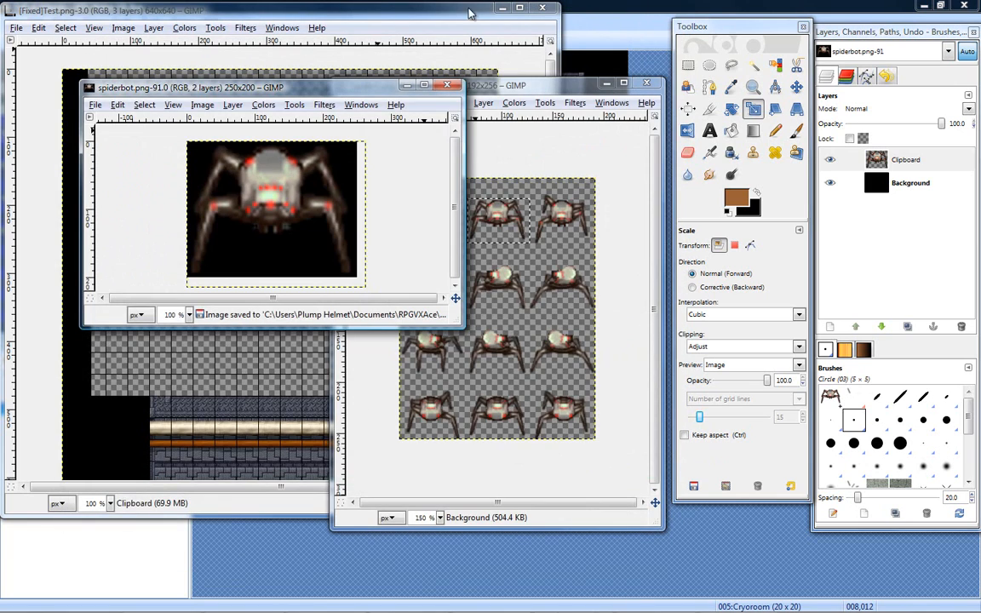
click(495, 8)
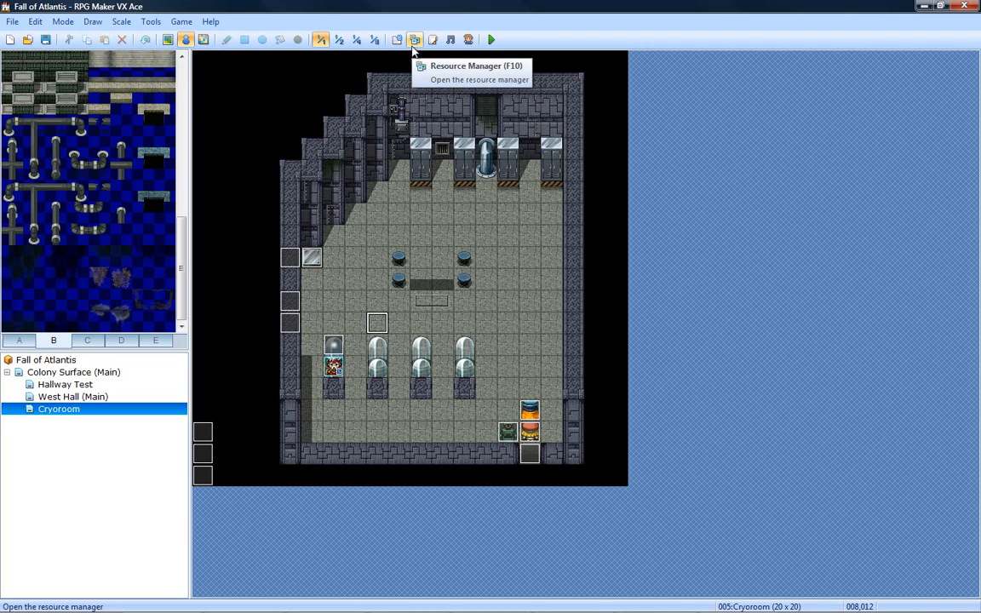
- Preview the spiderbot graphic among the project's Graphics/Battlers resources
click(396, 40)
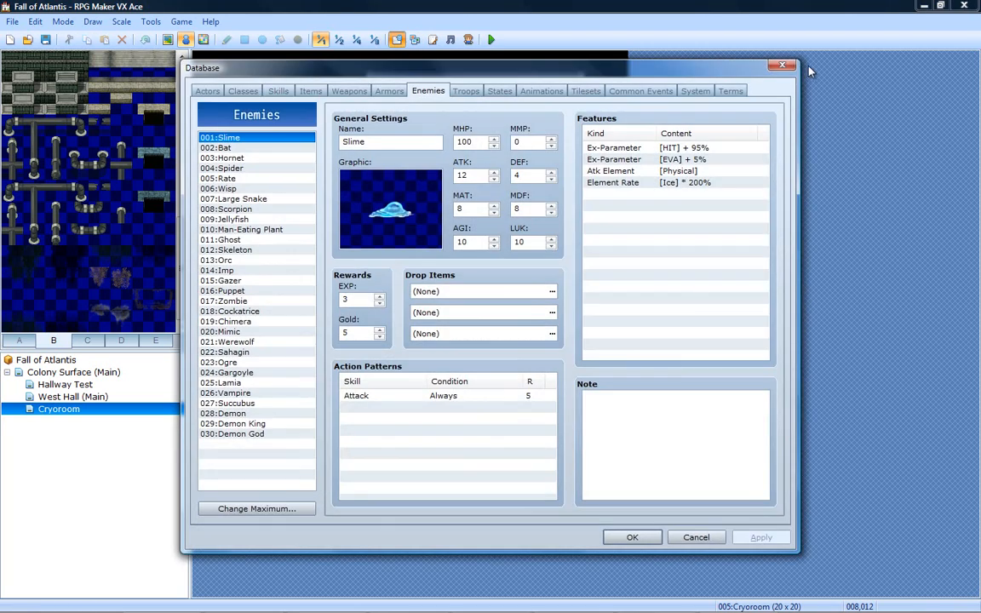
click(718, 56)
click(415, 39)
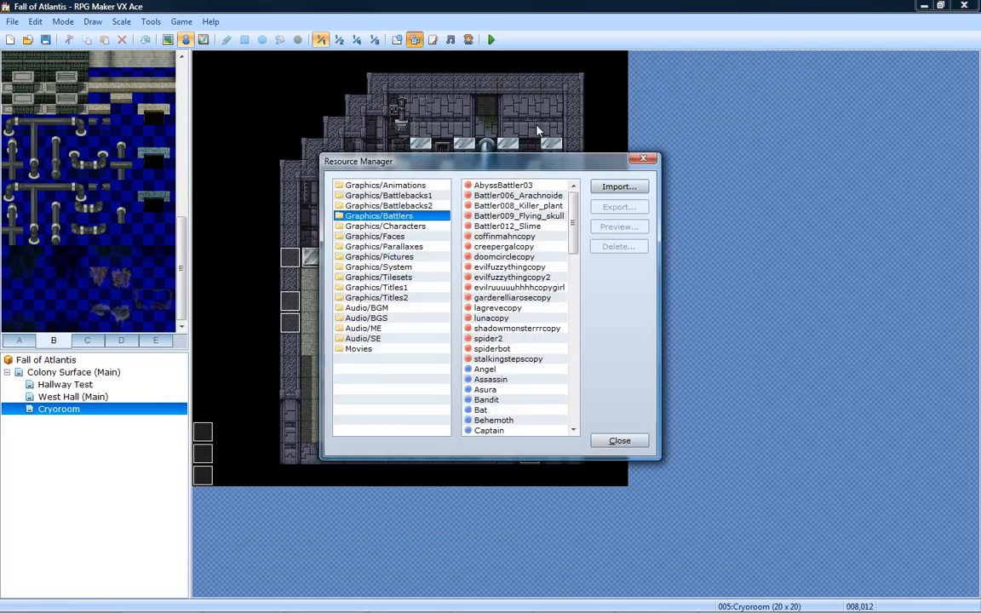
click(499, 349)
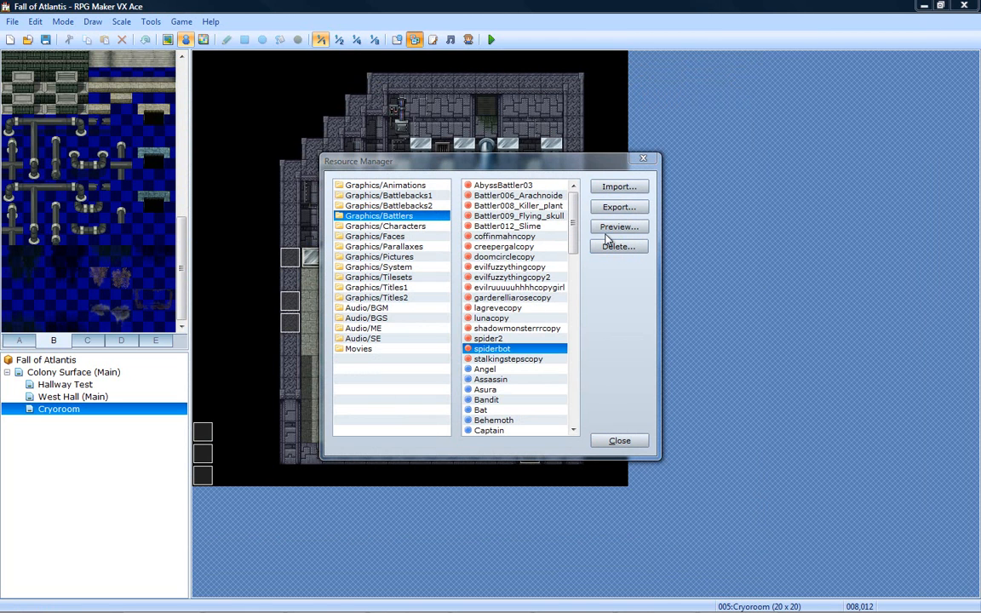
click(619, 227)
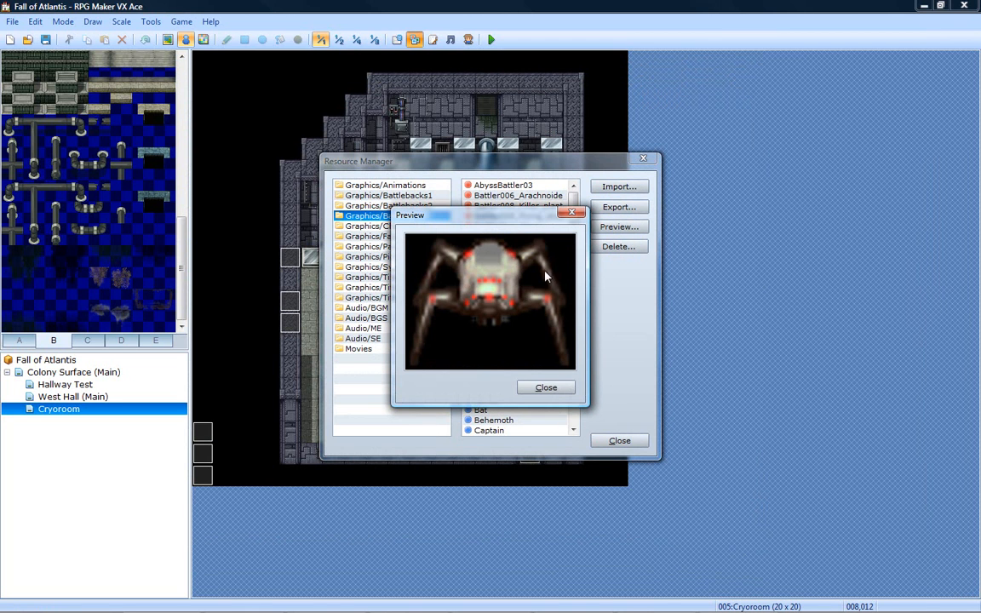
click(548, 389)
- Import spiderbot.png from the Atlantis project's Graphics/Battlers folder with the default colour settings and close the Resource Manager
click(619, 186)
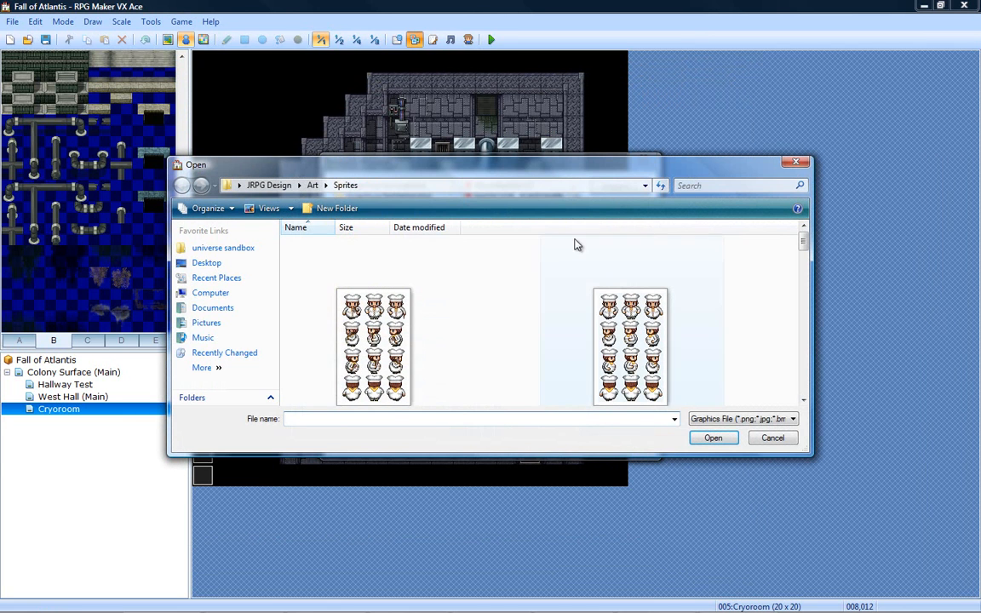
click(312, 185)
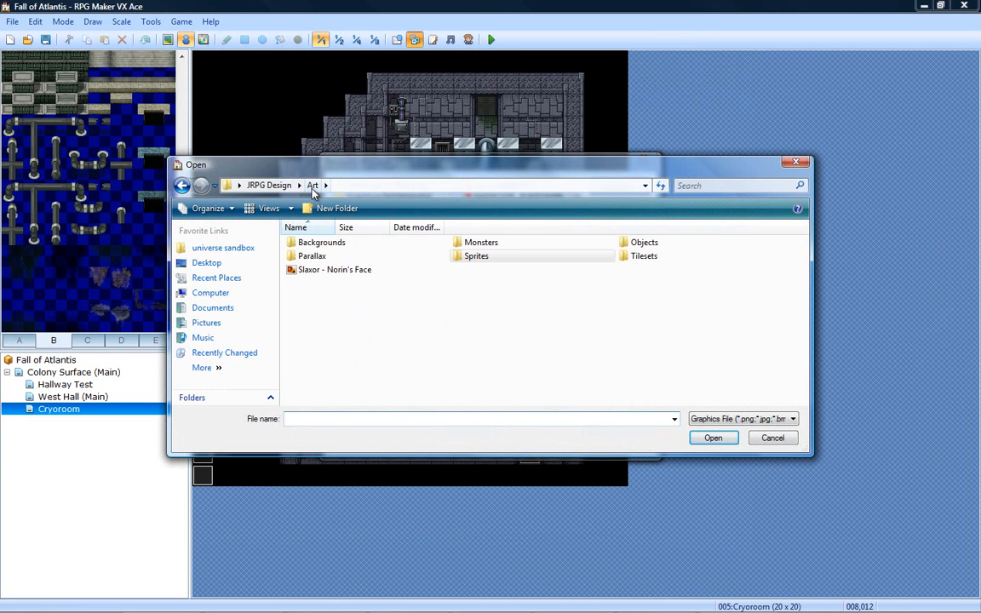
click(211, 308)
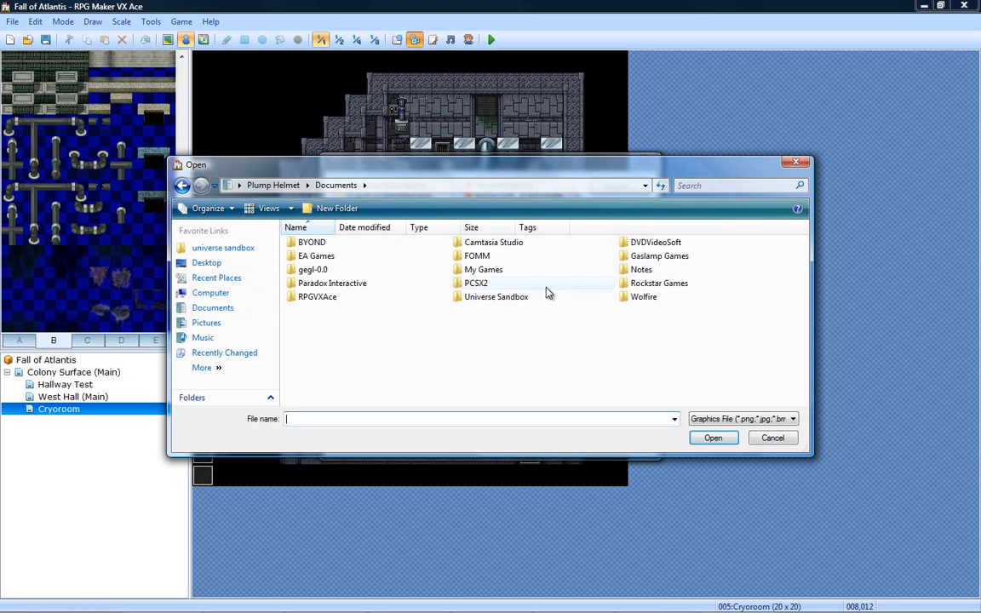
double_click(327, 298)
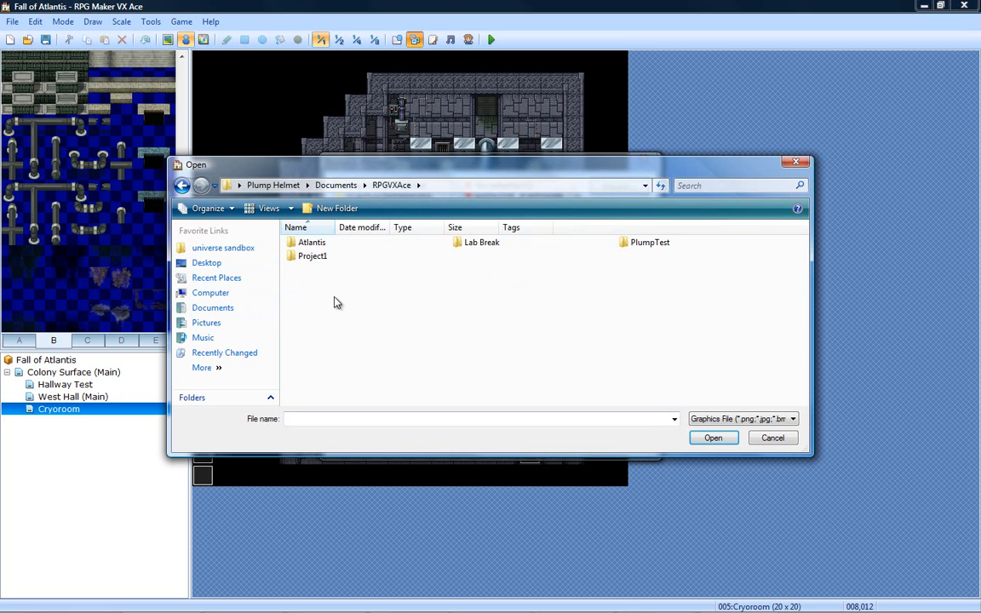
double_click(331, 247)
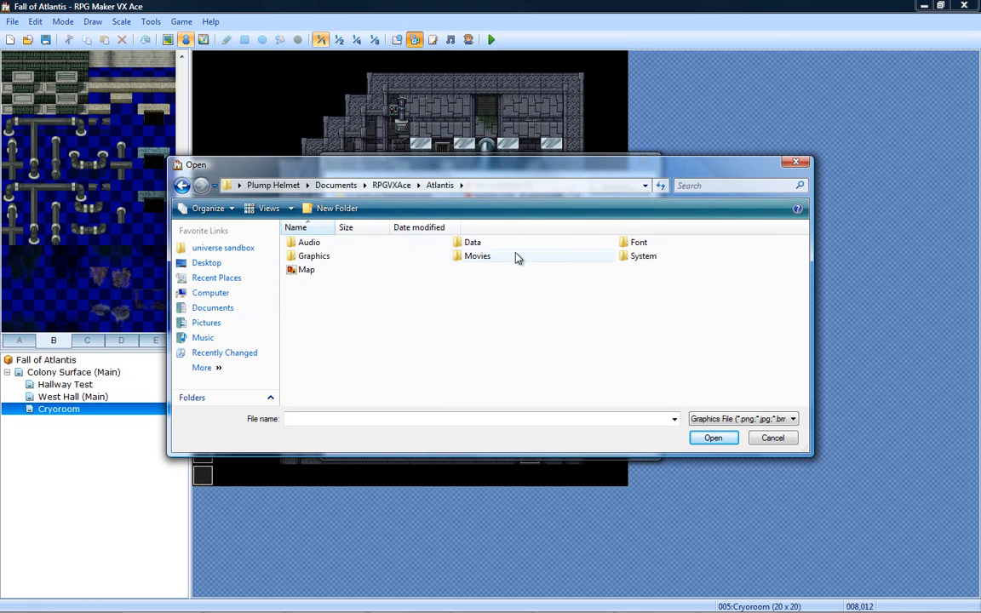
double_click(311, 256)
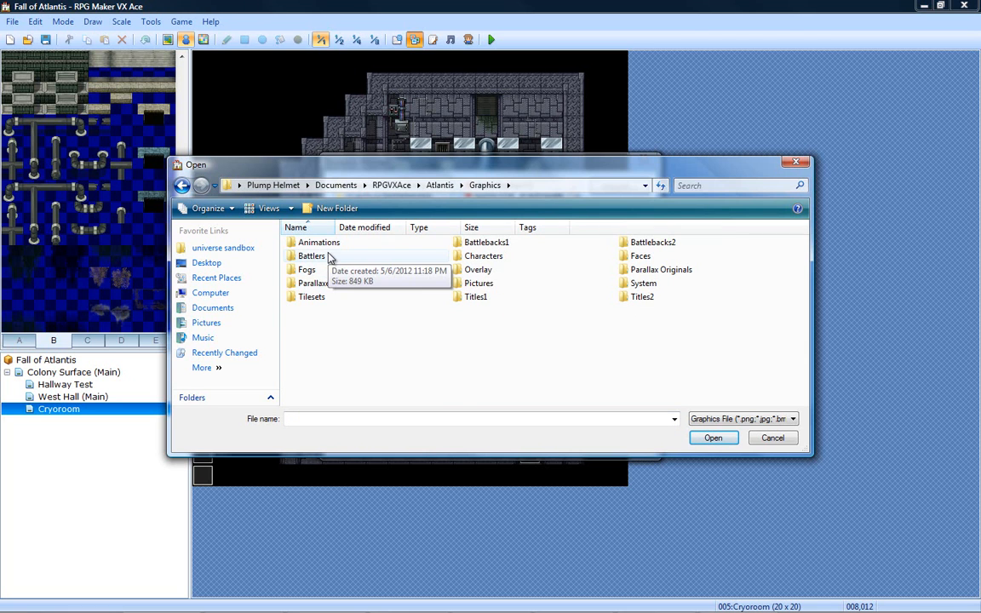
double_click(329, 260)
scroll(353, 285, down, 2)
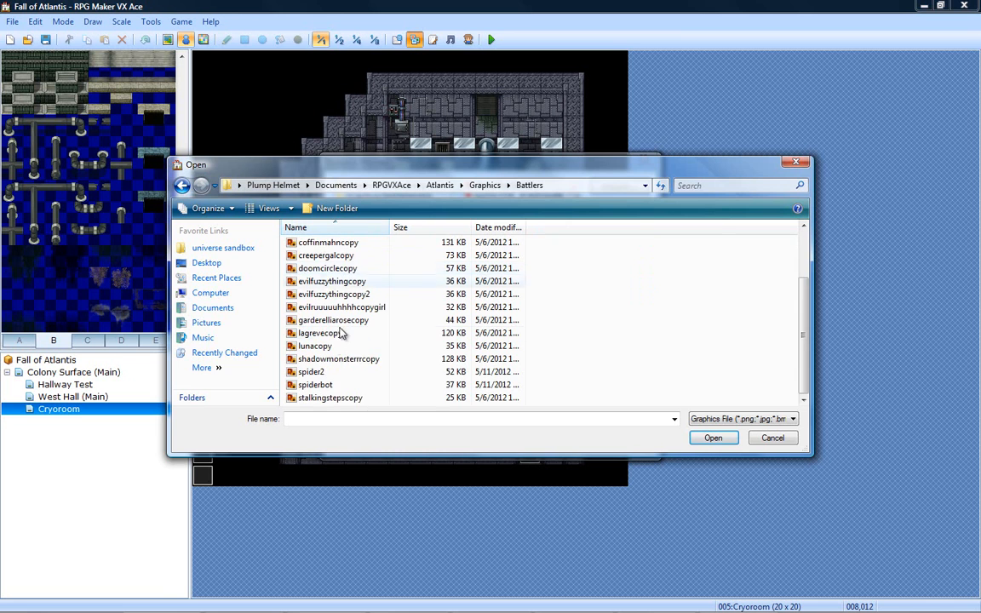
double_click(315, 384)
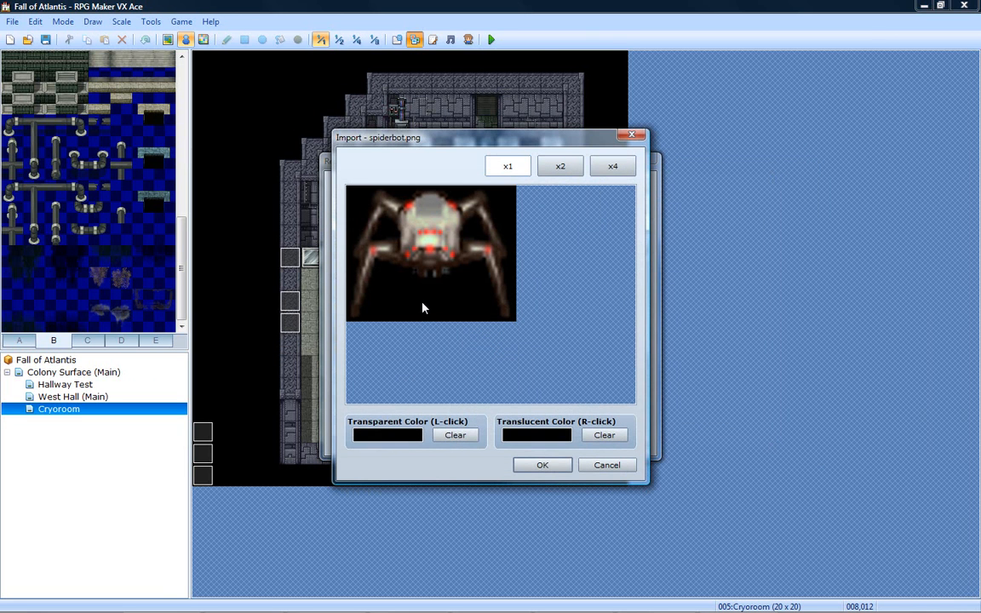
click(542, 465)
click(619, 443)
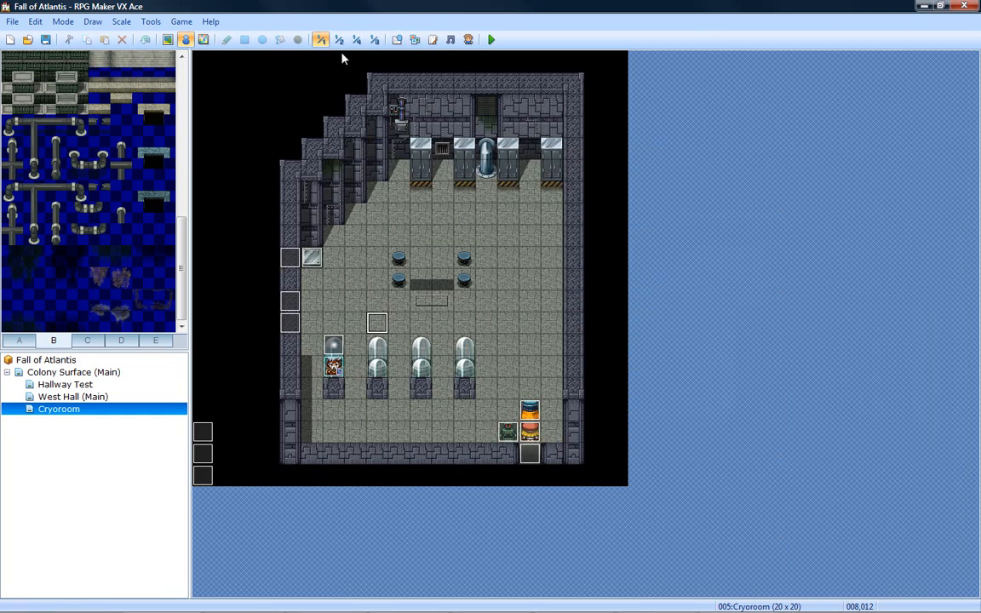
- Assign the spiderbot battler graphic to enemy 001:Slime in the database and apply the change
click(397, 39)
double_click(401, 204)
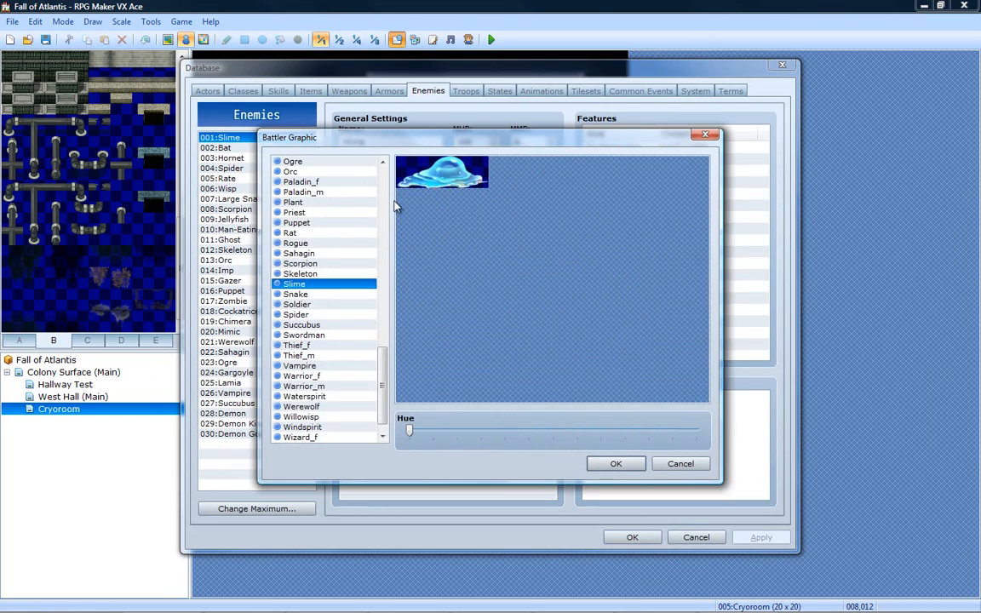
drag(381, 383, 378, 166)
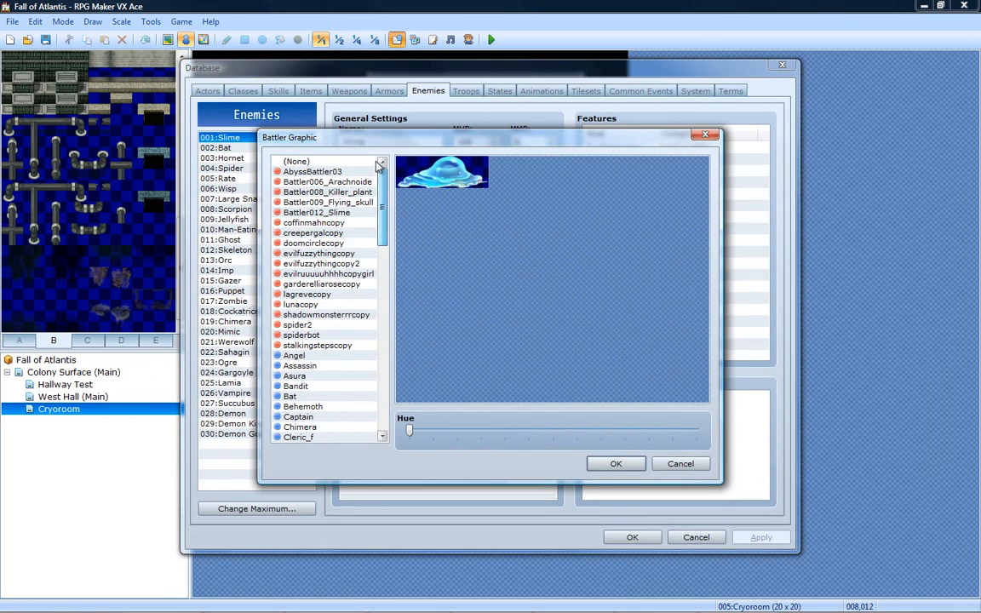
click(304, 336)
mouse_move(416, 434)
mouse_down()
mouse_move(668, 432)
mouse_move(407, 423)
mouse_up()
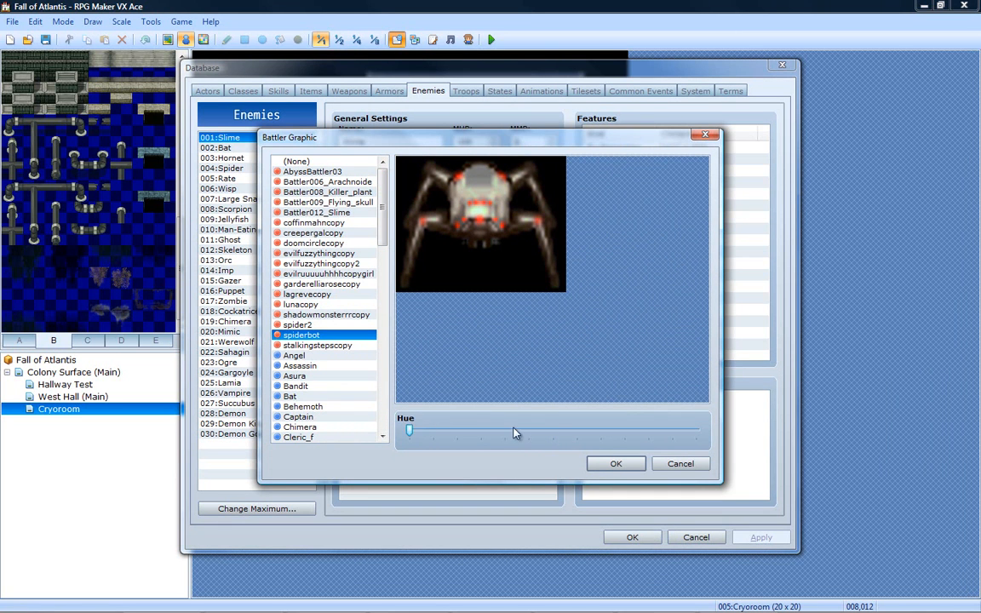
click(616, 465)
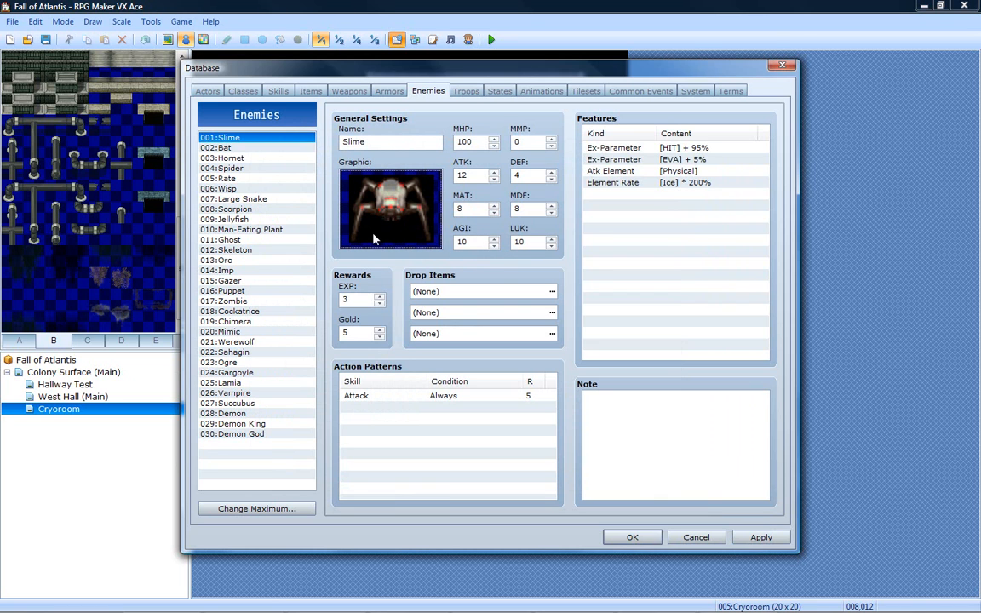
click(251, 148)
click(253, 138)
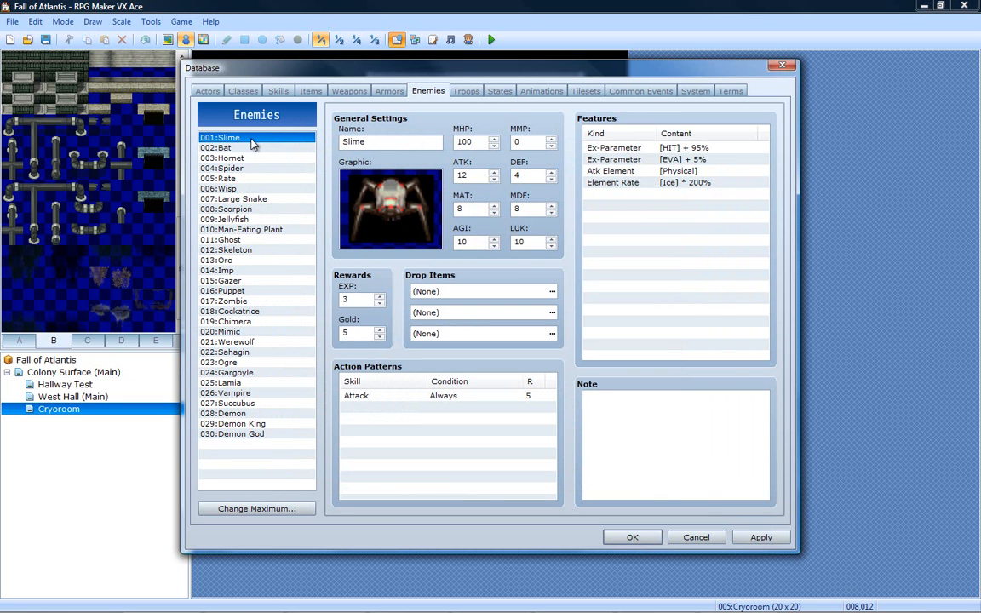
click(758, 537)
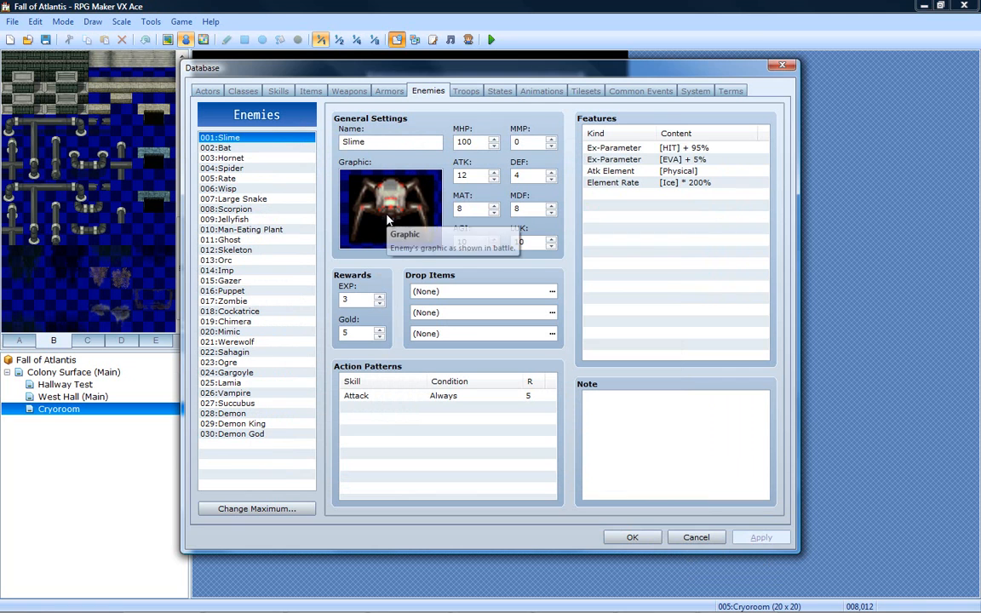
- Check the Slime*2 troop, launch a battle test with the default party settings, and close the test and the database
click(462, 91)
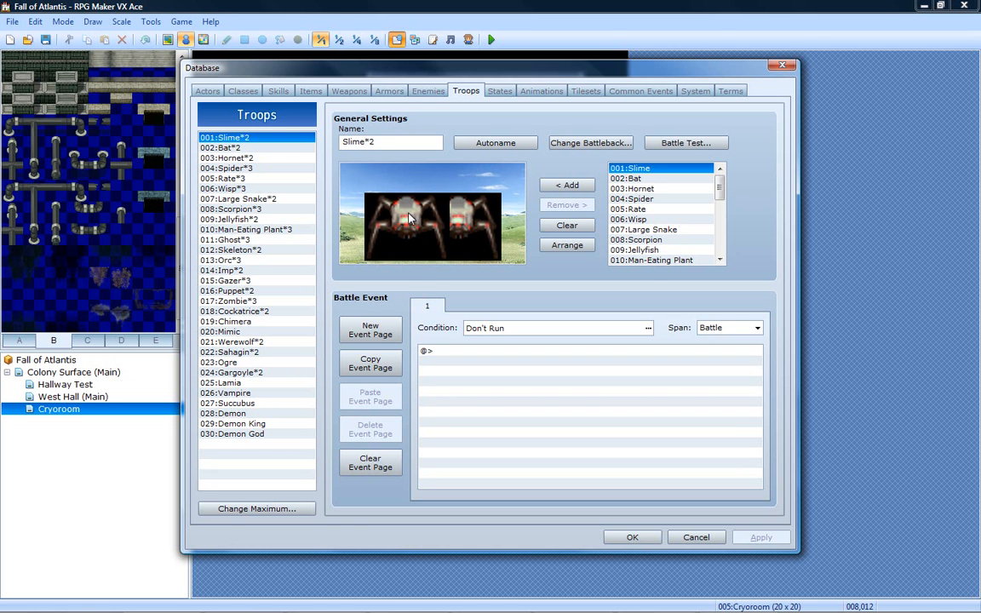
click(668, 142)
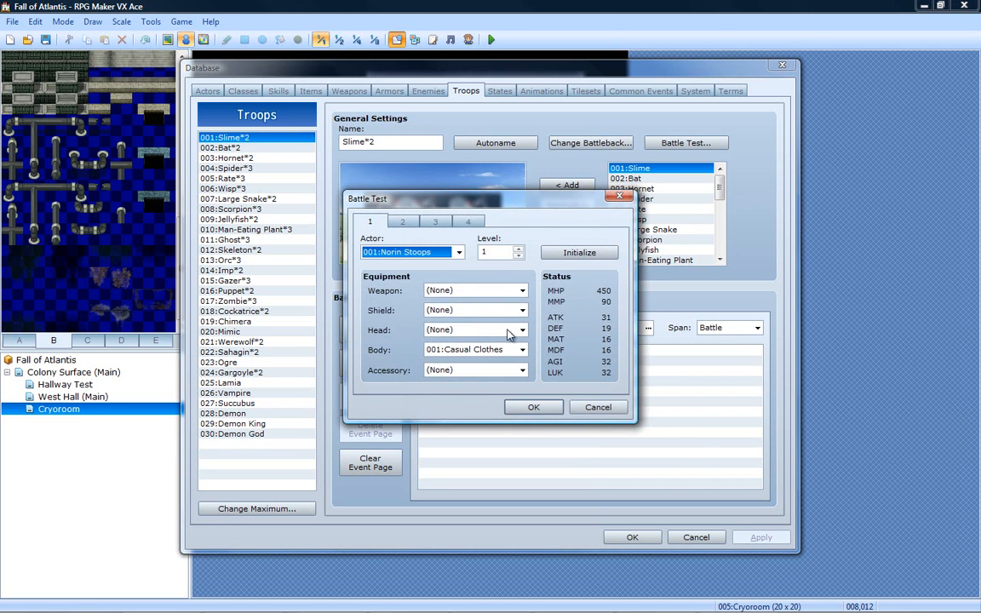
click(529, 407)
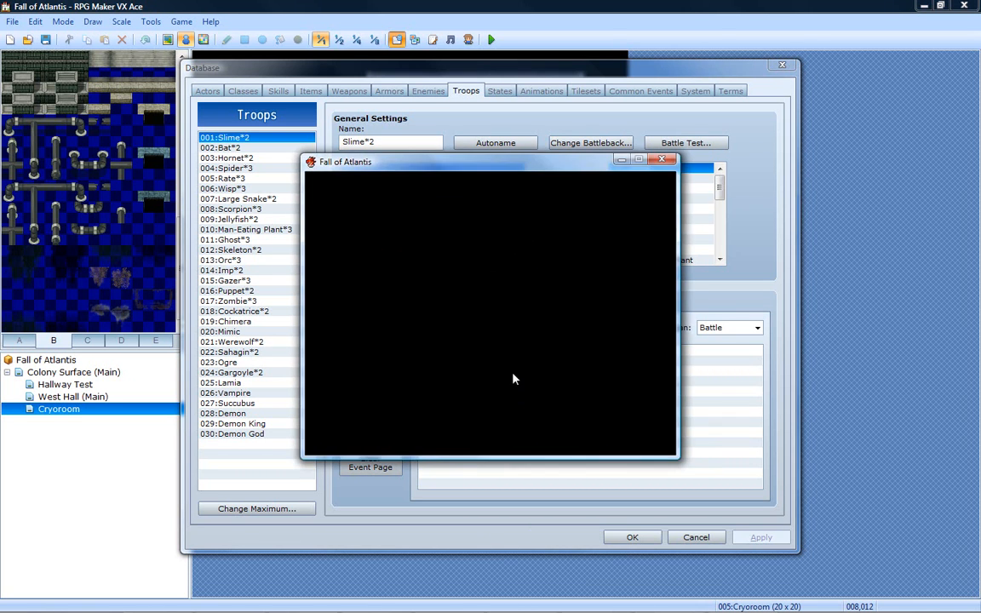
click(662, 159)
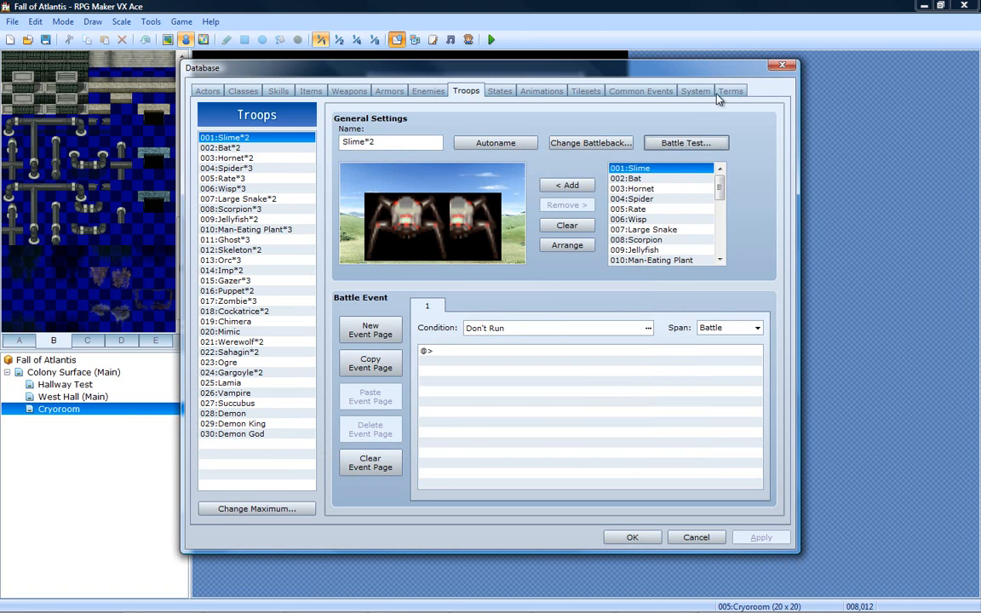
click(779, 66)
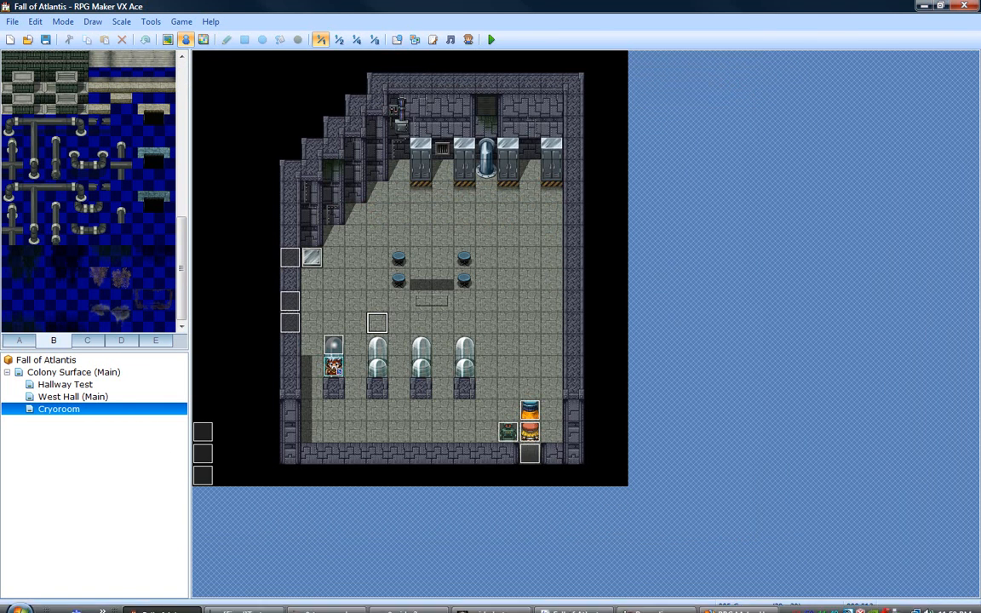
- Switch to GIMP, hide the black Background layer of spiderbot.png, and save the PNG again with the visible layers merged
click(481, 604)
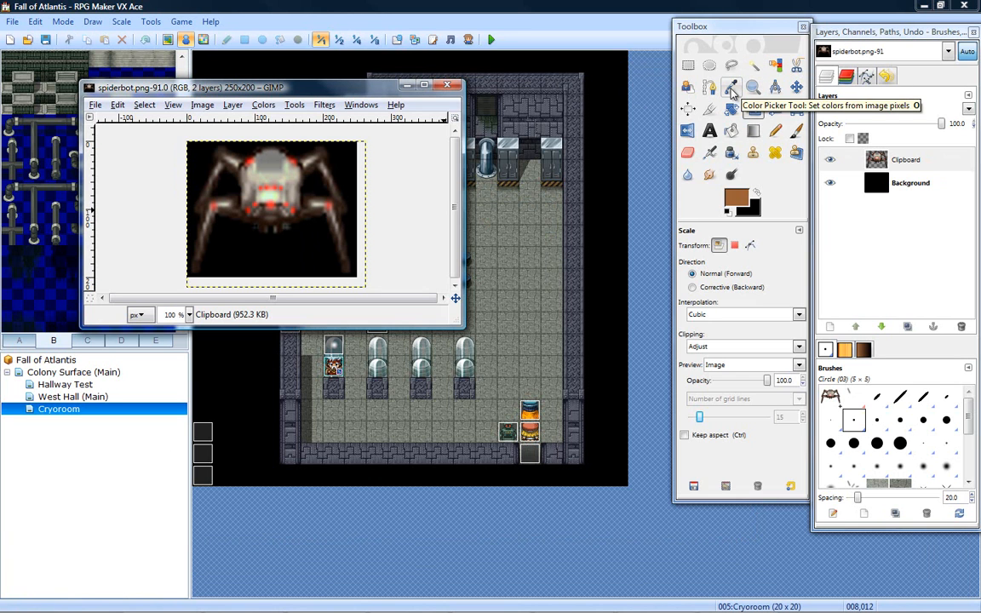
drag(828, 182, 963, 331)
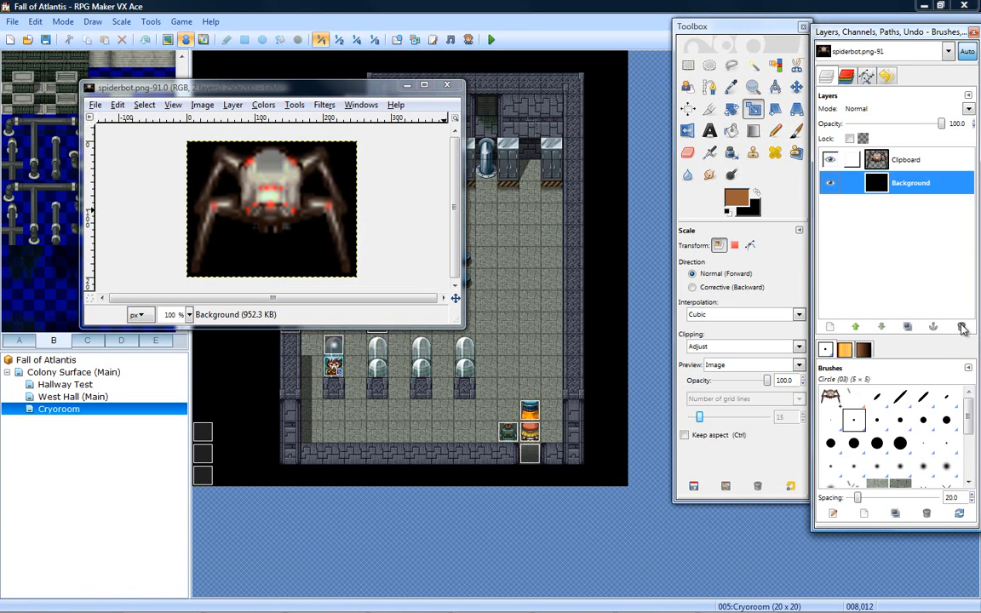
click(830, 182)
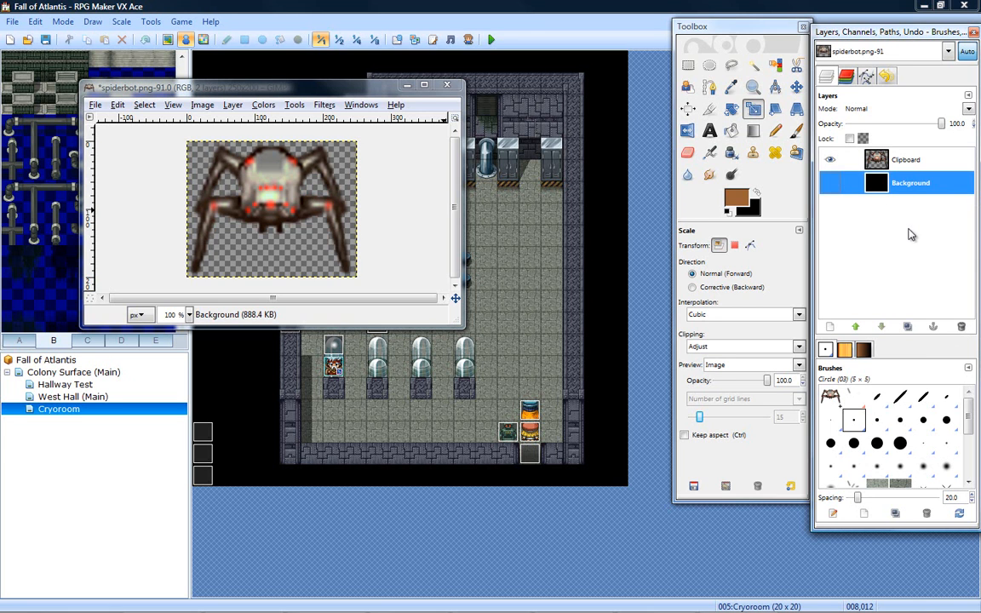
click(95, 105)
click(106, 215)
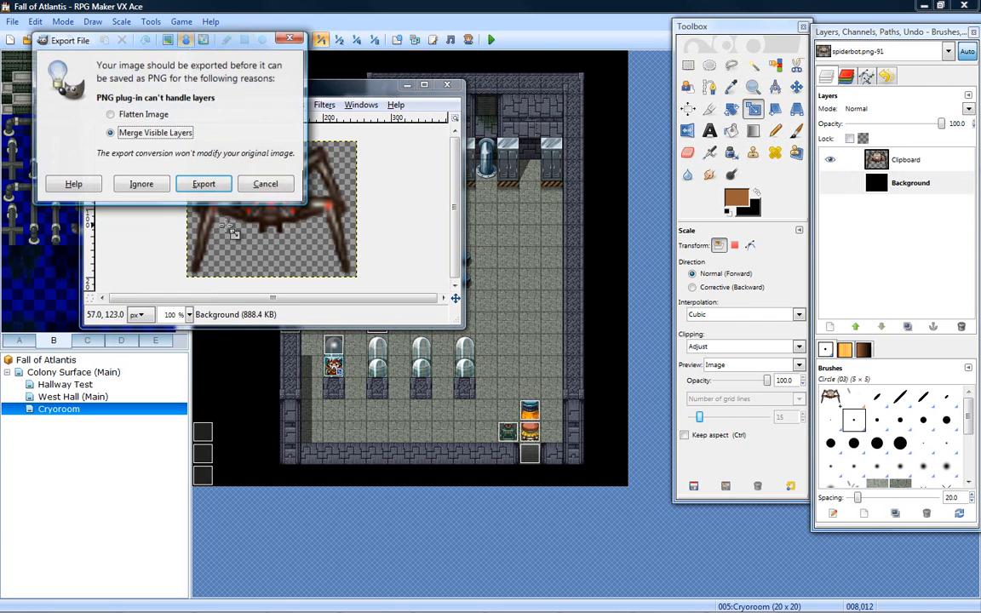
click(198, 180)
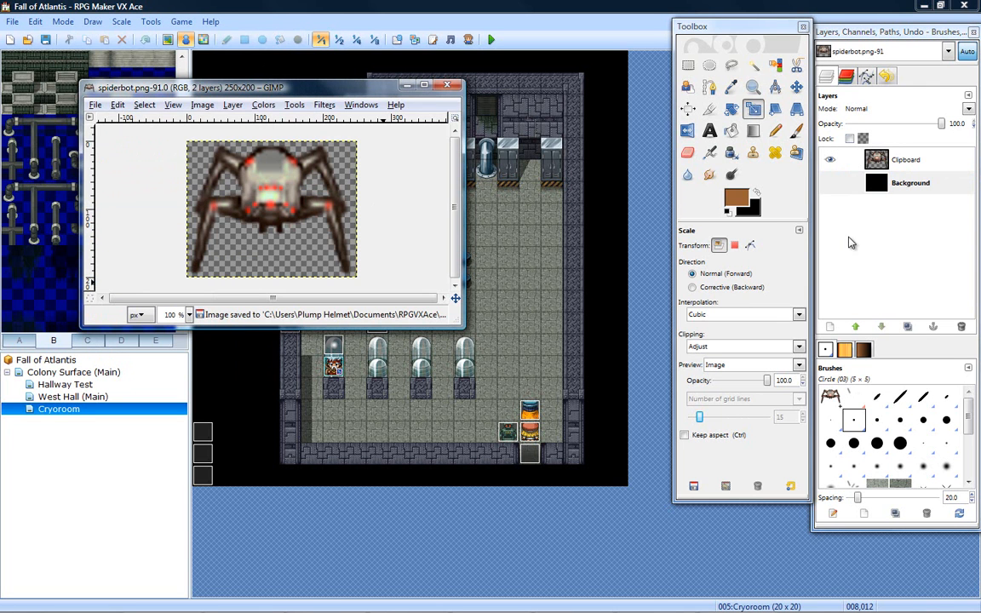
- Switch back to RPG Maker VX Ace and rename the Slime*2 troop as Slime in the database
click(449, 567)
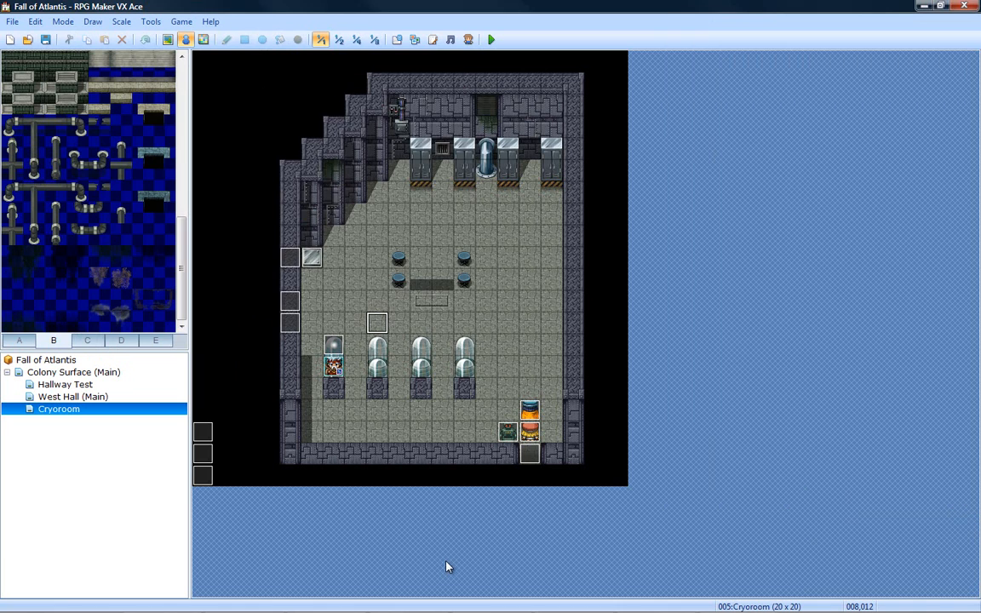
click(400, 43)
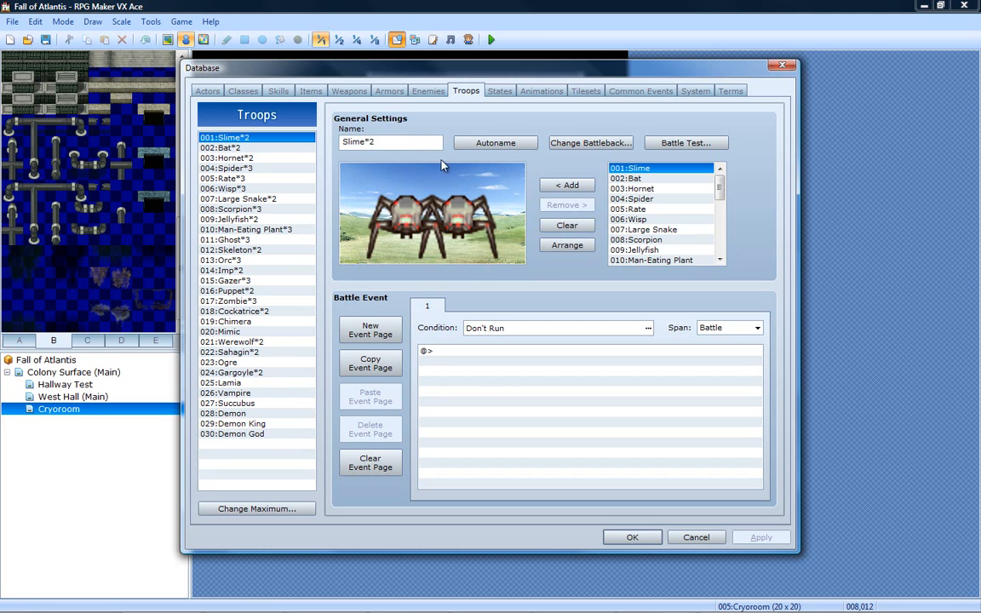
right_click(246, 137)
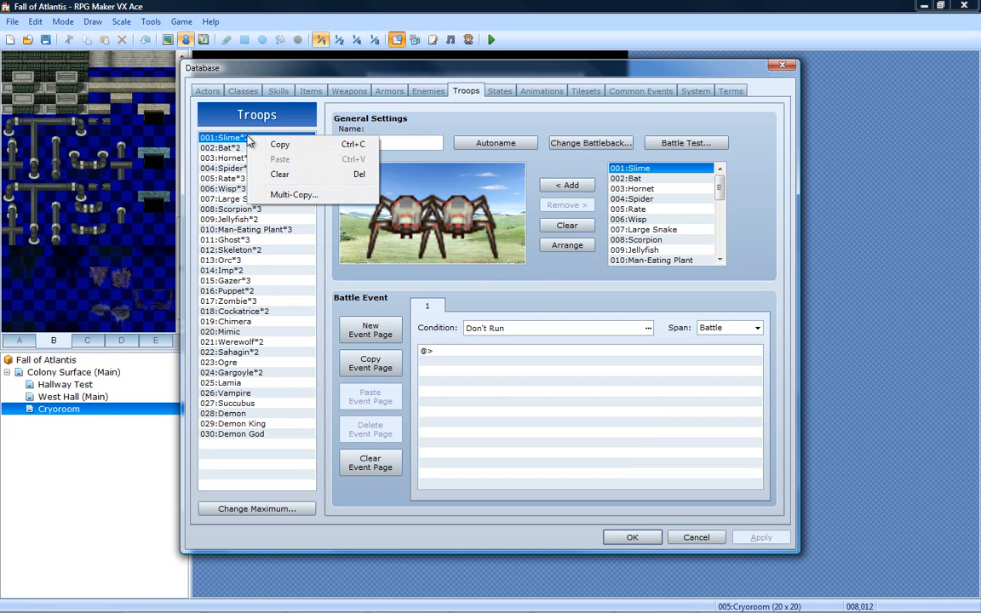
click(408, 127)
double_click(392, 140)
key(End)
key(BackSpace)
key(BackSpace)
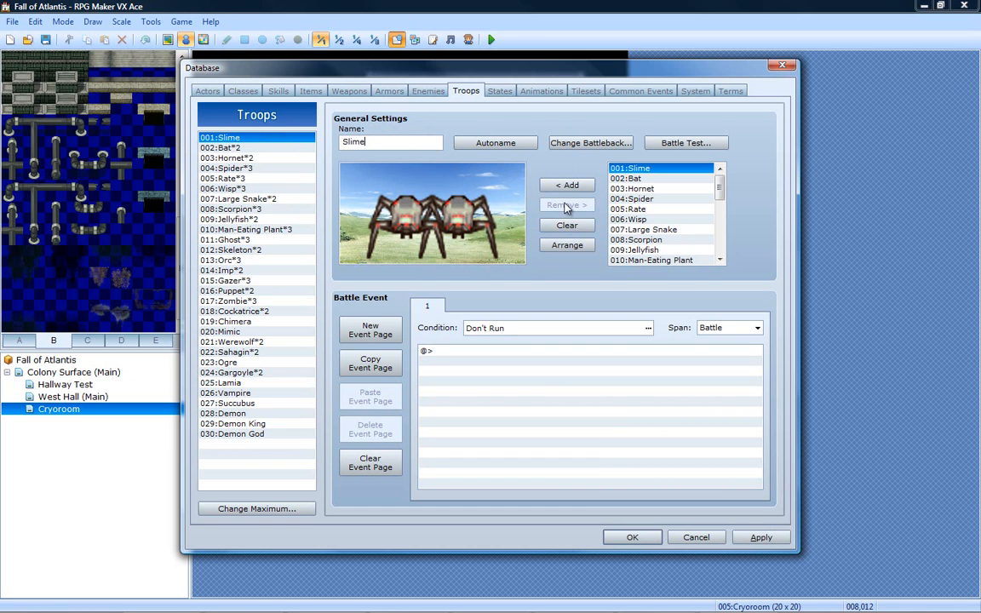
- Arrange the two spiderbots in the Slime troop and move them apart so they no longer overlap
click(571, 246)
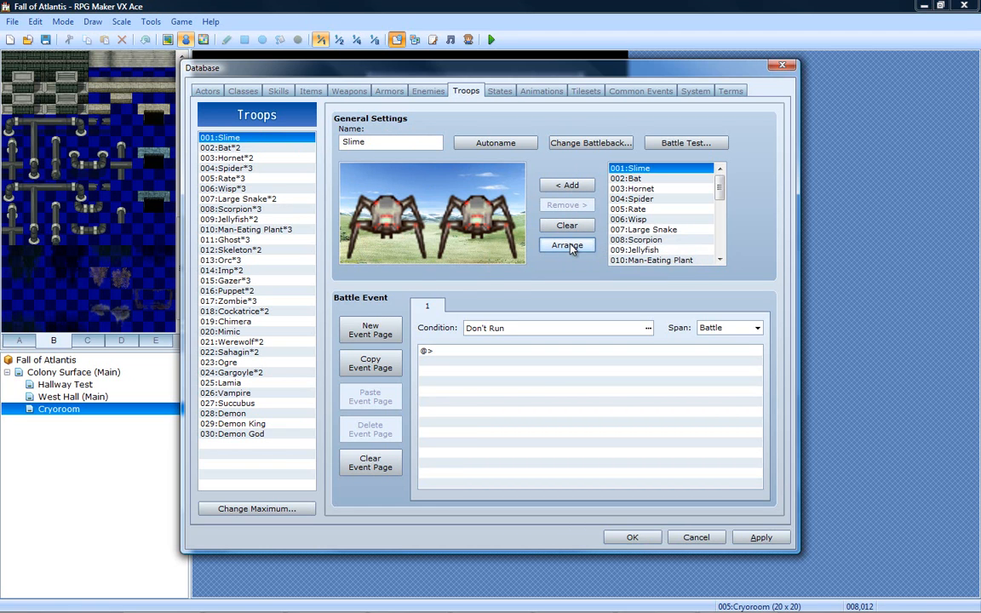
click(447, 223)
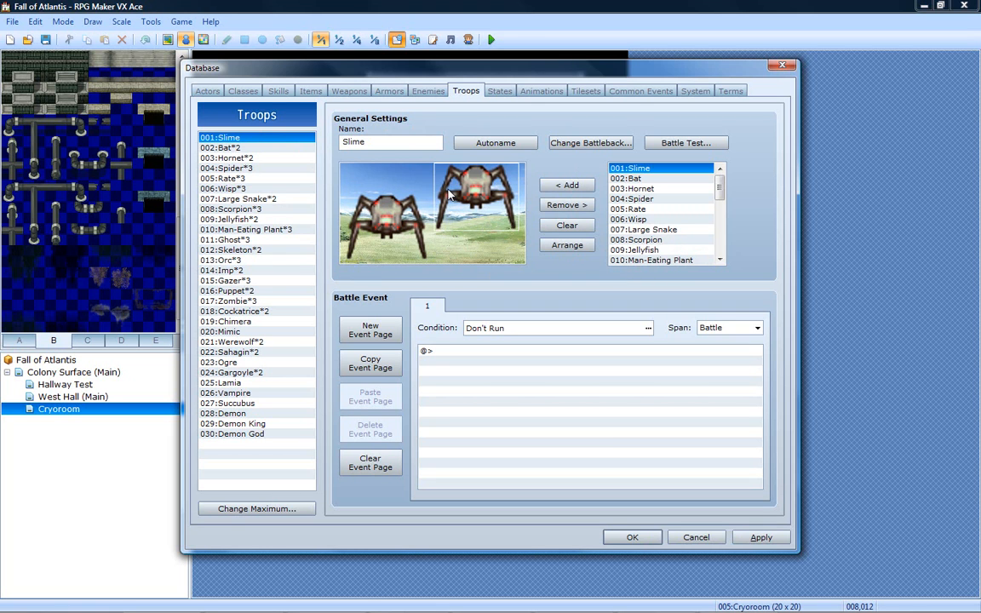
click(385, 226)
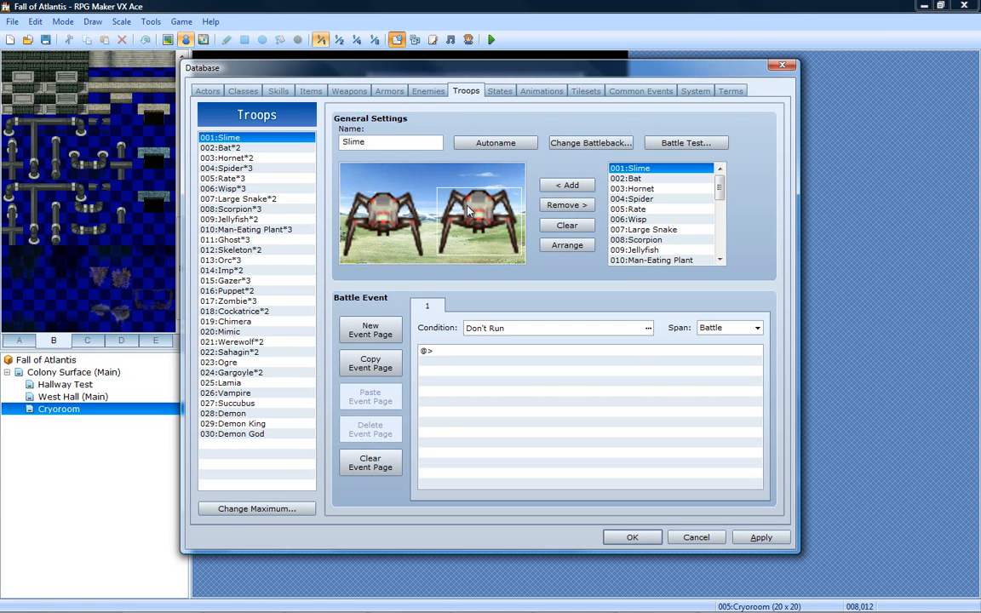
- Run a battle test of the Slime troop with the default party, close the test, and cancel out of the database
click(671, 143)
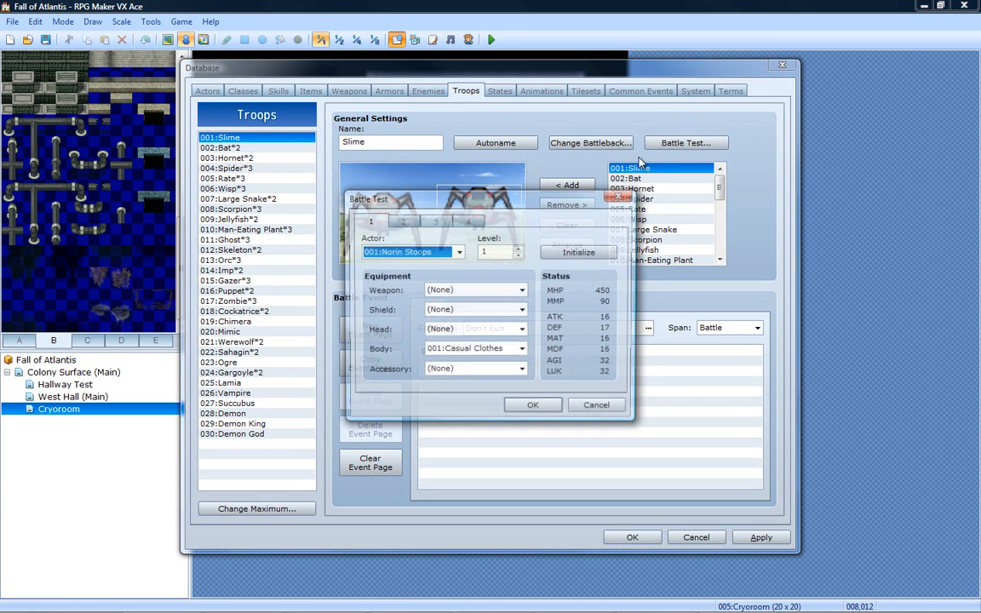
click(532, 405)
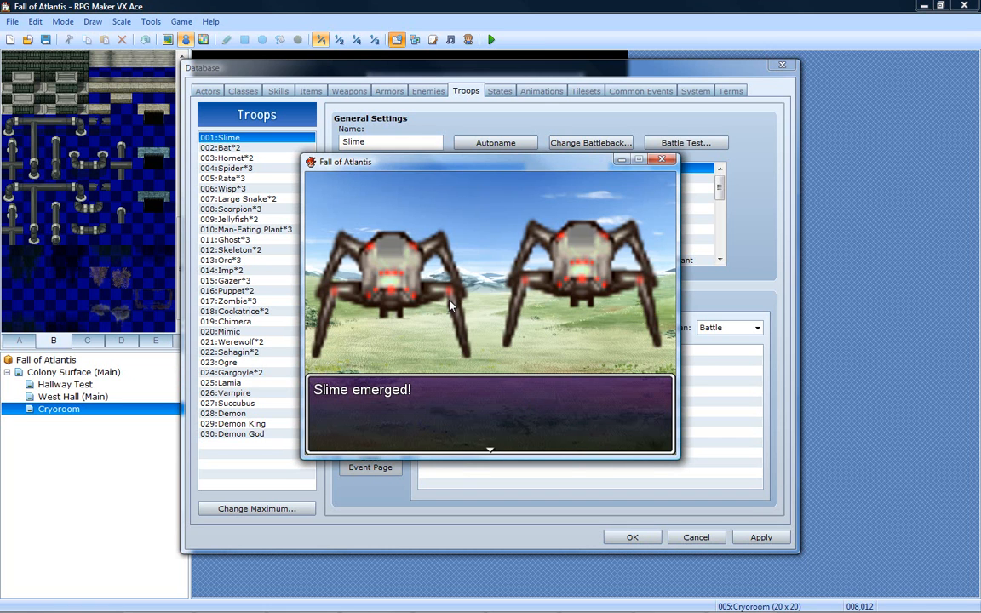
click(662, 159)
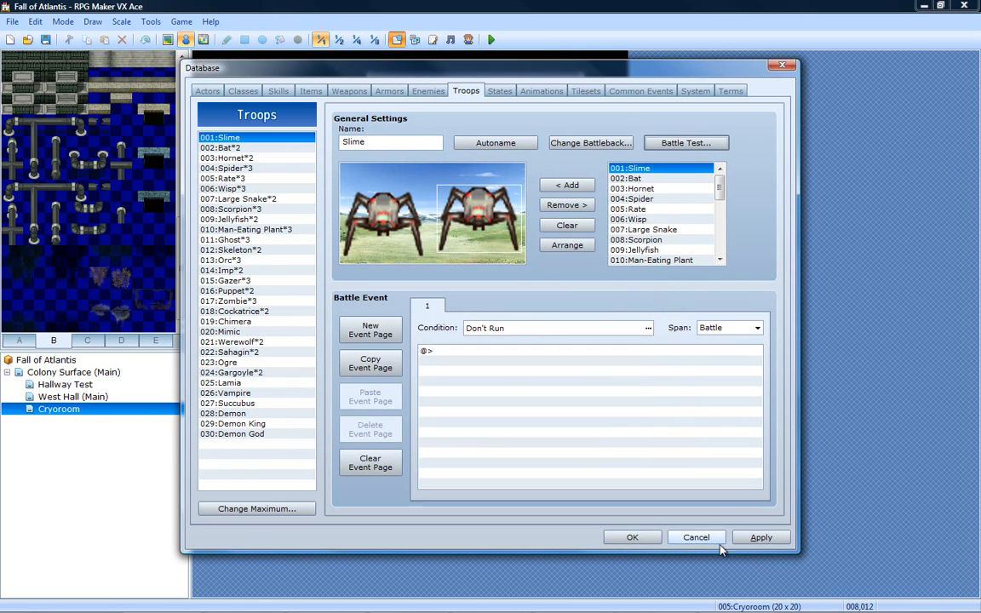
click(696, 537)
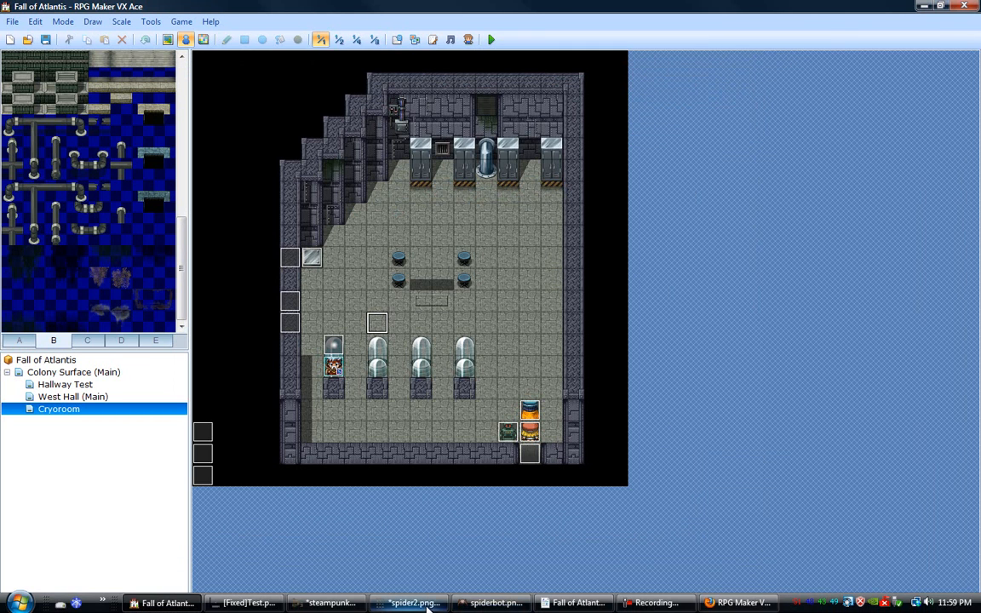
- Switch to spiderbot.png in GIMP and scale the whole image to 125 × 100 pixels
click(430, 605)
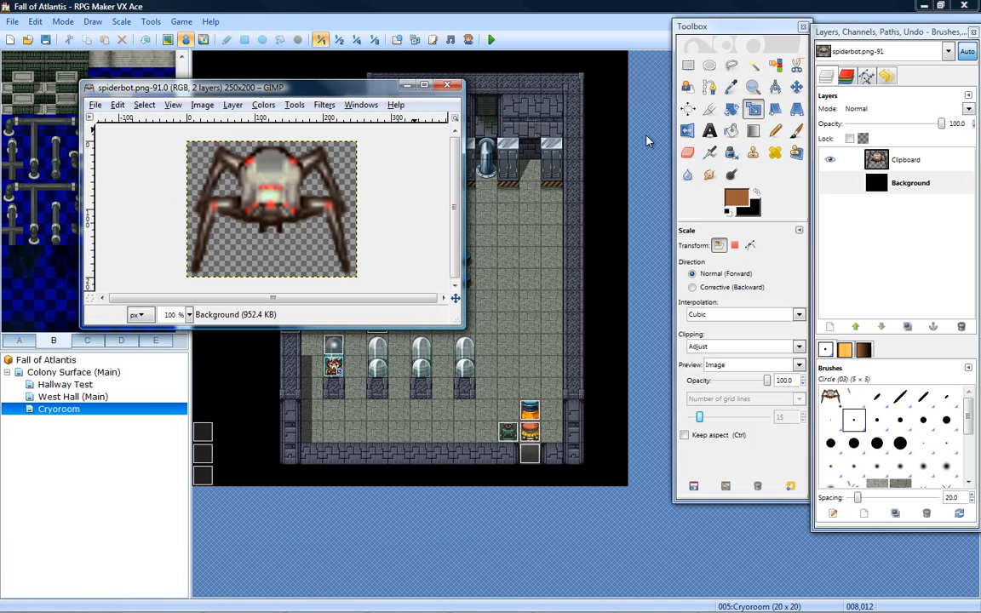
click(202, 105)
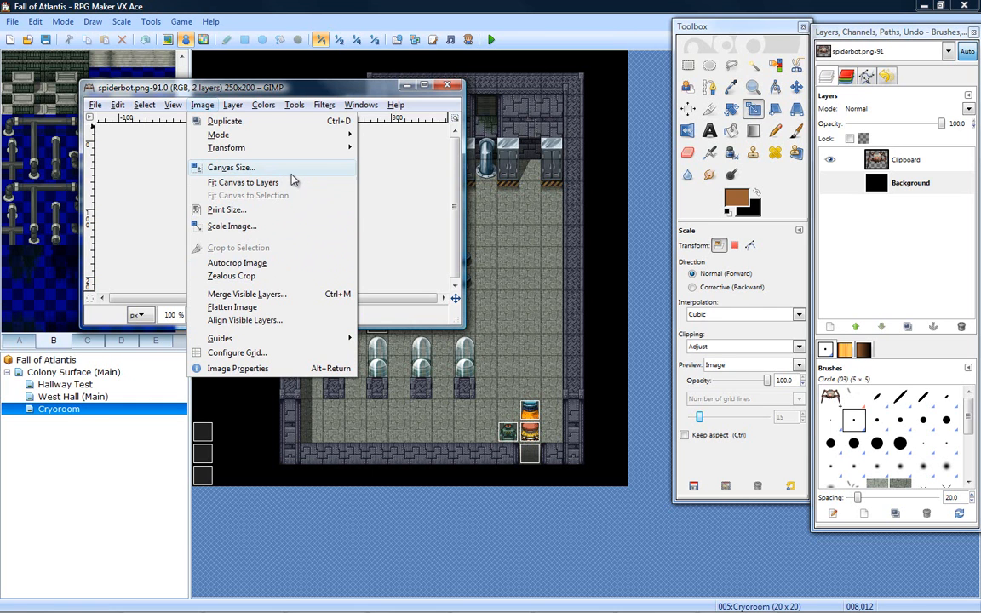
click(284, 227)
drag(212, 72, 551, 115)
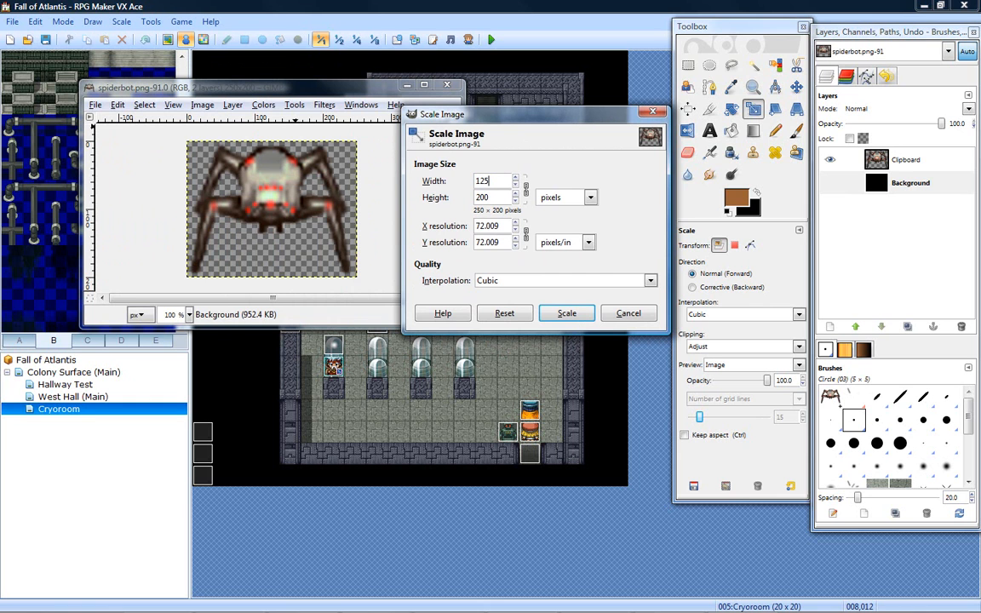
text(125)
click(571, 313)
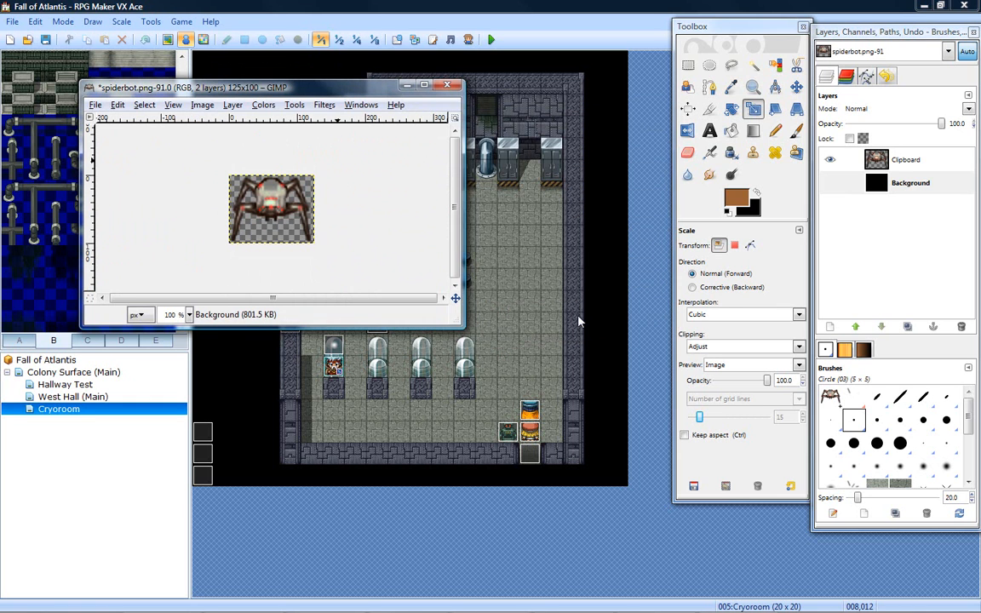
- Scale the spiderbot image down further to 100 × 80 pixels
click(96, 105)
mouse_move(120, 105)
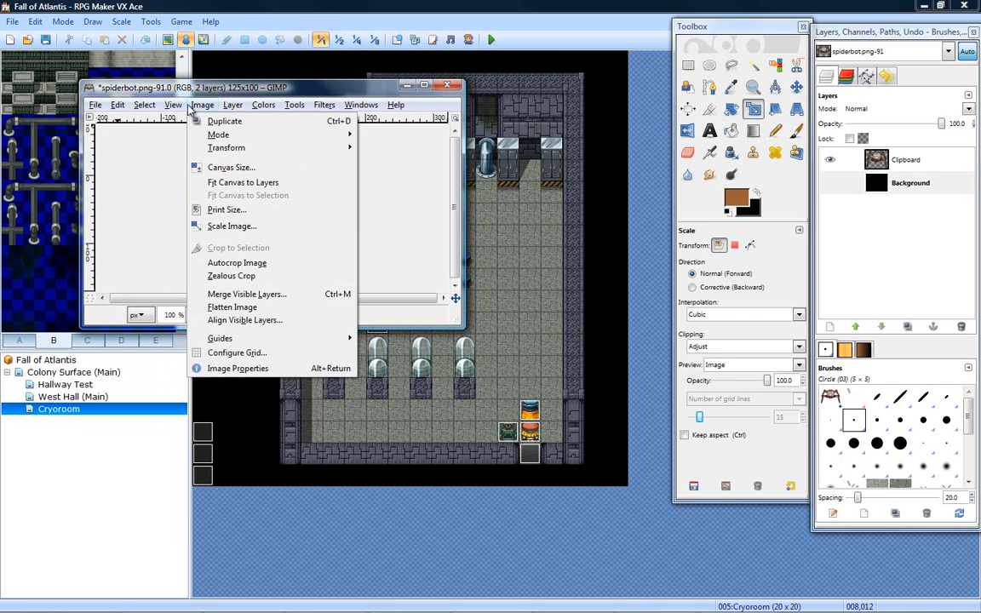
click(242, 234)
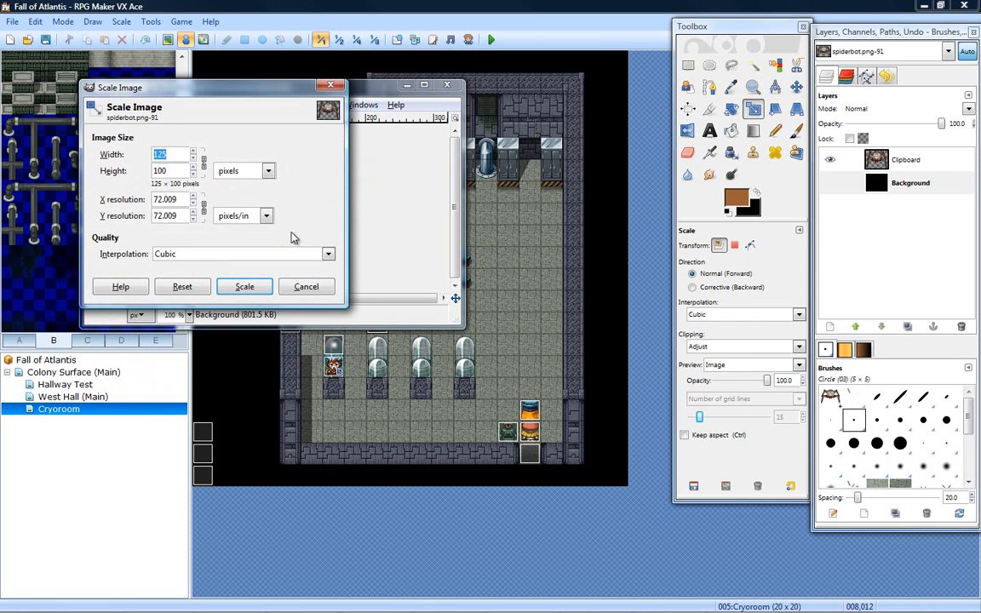
text(100)
click(257, 287)
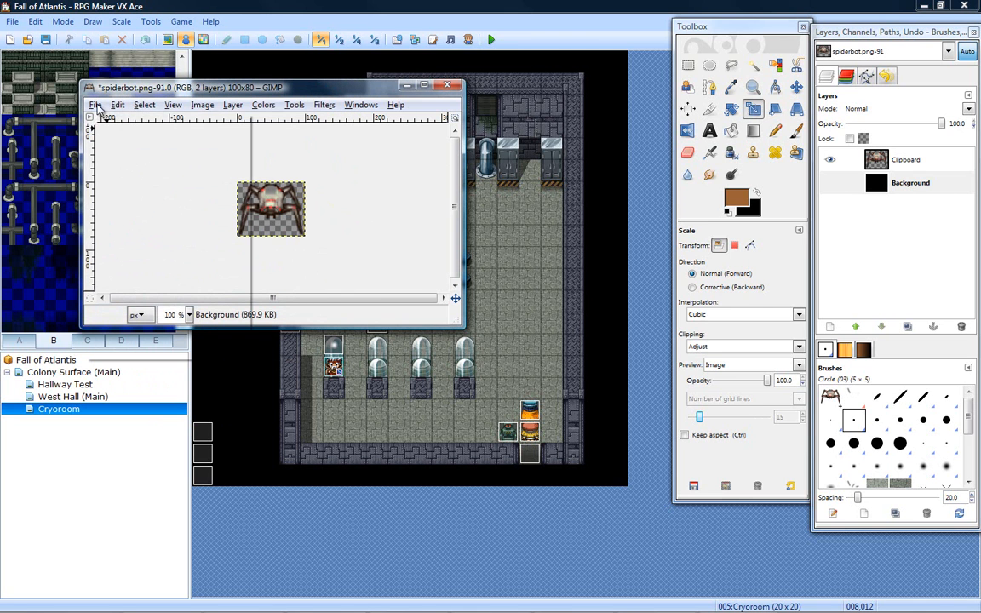
- Save the resized spiderbot.png, exporting it with the visible layers merged
click(95, 105)
click(113, 213)
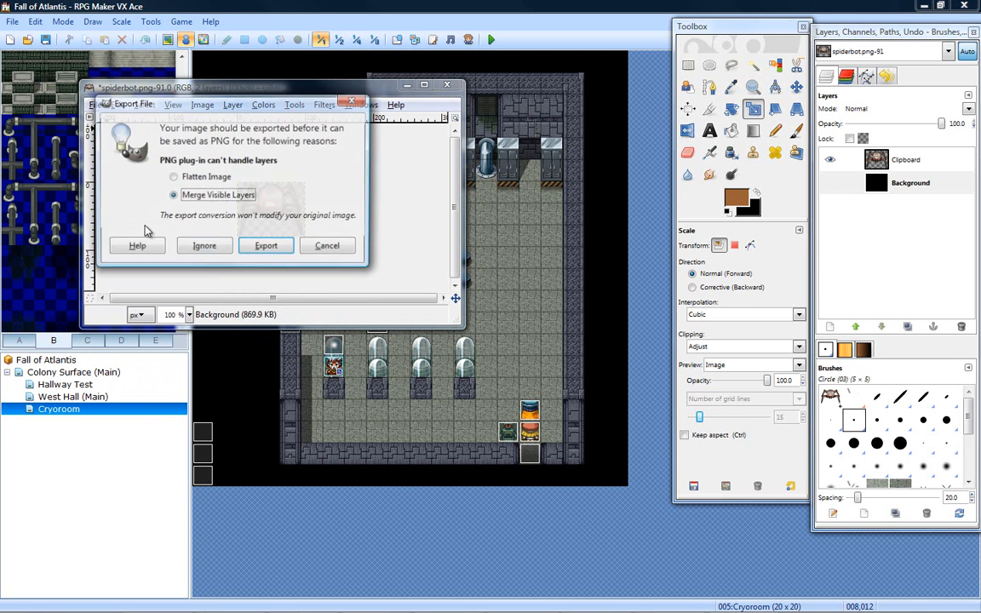
click(261, 245)
- Switch back to RPG Maker VX Ace, rename troop 001 as Slime*4 in the database, and confirm the change
click(475, 555)
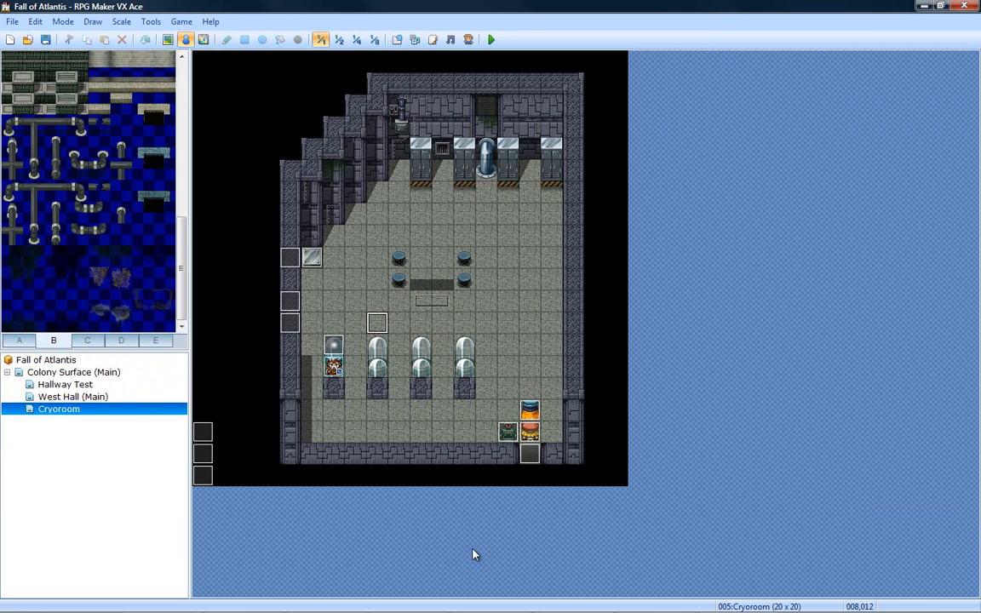
mouse_move(654, 608)
click(396, 39)
drag(416, 242, 390, 243)
click(393, 142)
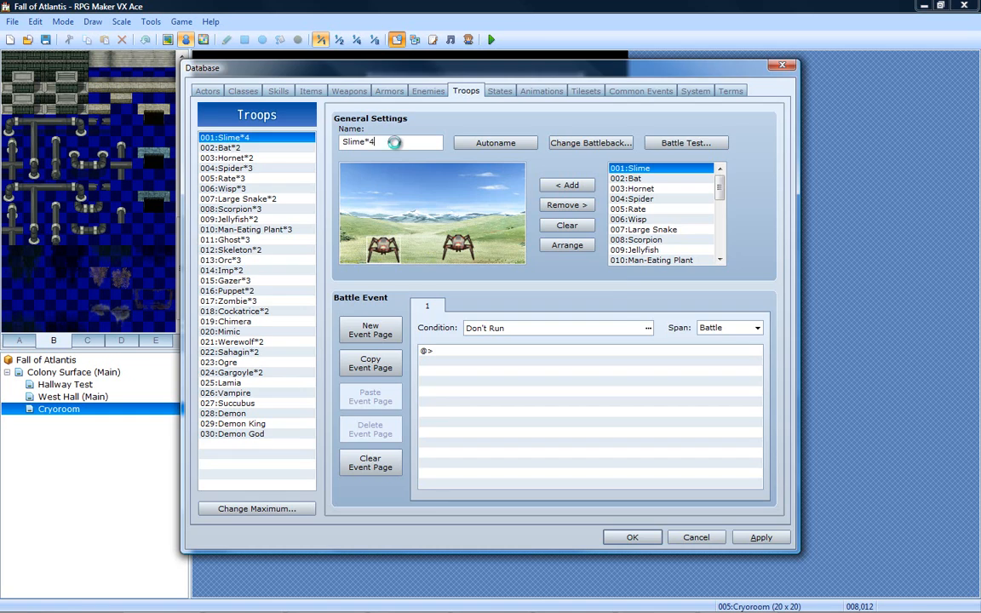
key(Return)
- Reopen the database and add more Slime enemies to the Slime*4 troop for a total of four
click(396, 40)
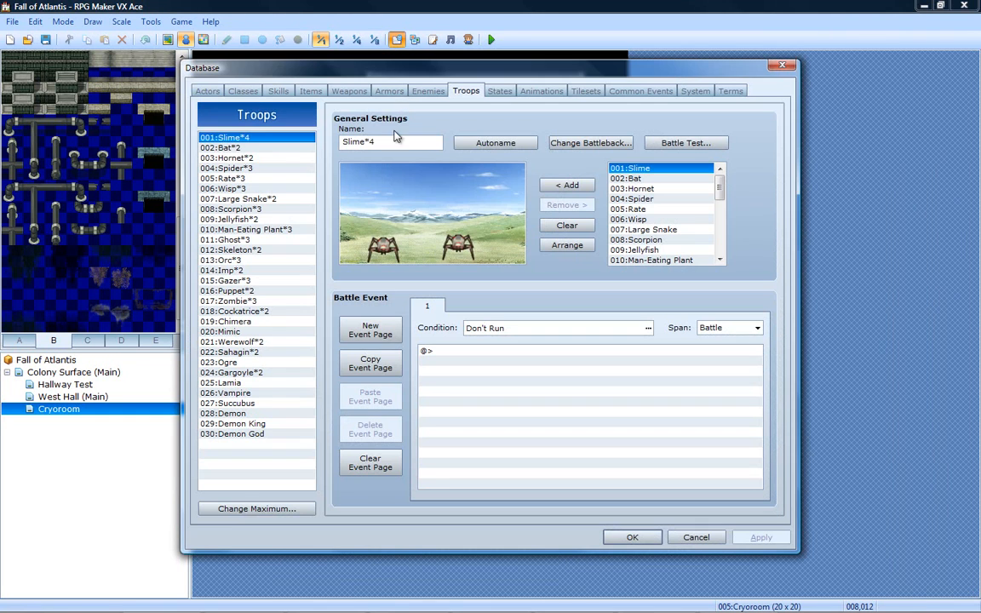
click(222, 147)
click(223, 137)
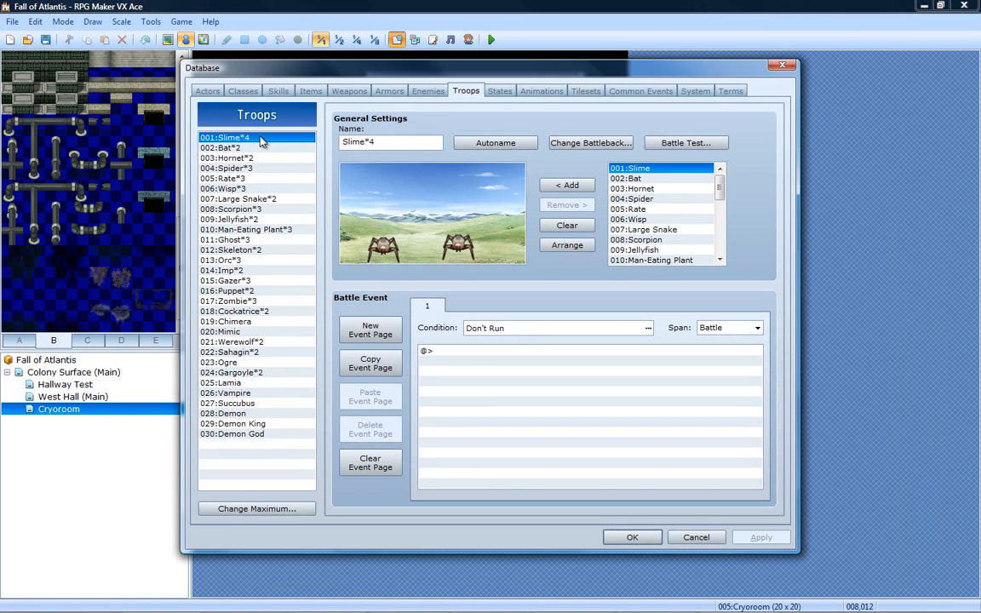
click(459, 249)
click(571, 186)
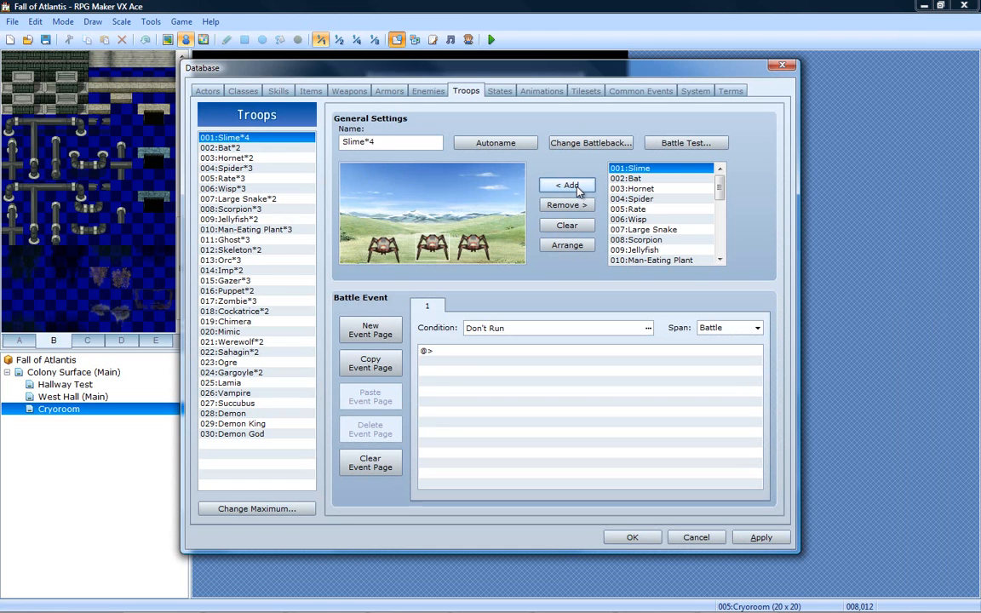
click(578, 187)
- Spread the four spiderbots across the battlefield with the inner two slightly higher, and rename the troop as SpiderBot*4
drag(433, 241, 406, 219)
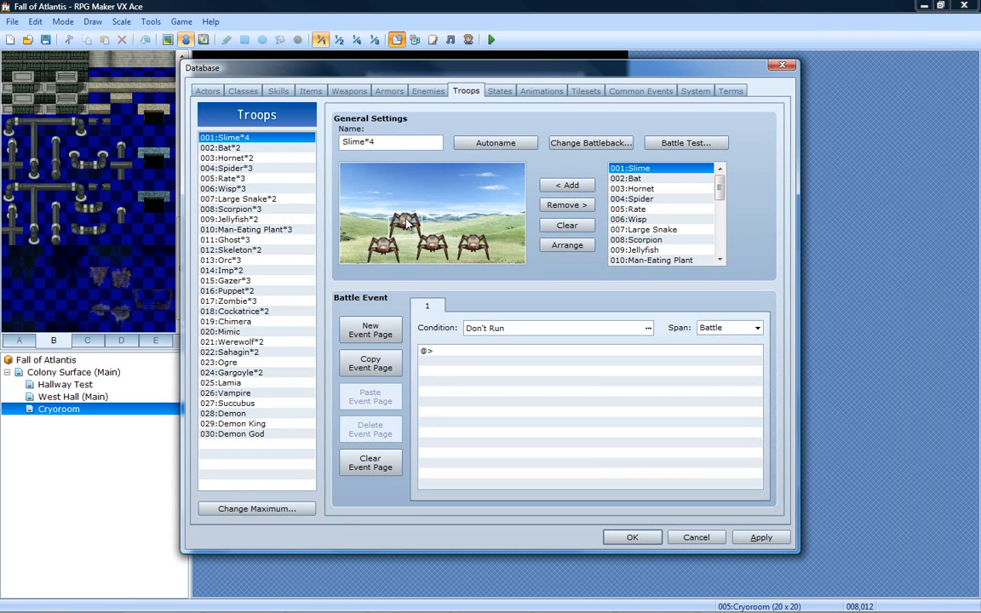
drag(475, 247, 501, 237)
drag(441, 240, 457, 238)
drag(387, 241, 459, 224)
click(407, 212)
click(434, 267)
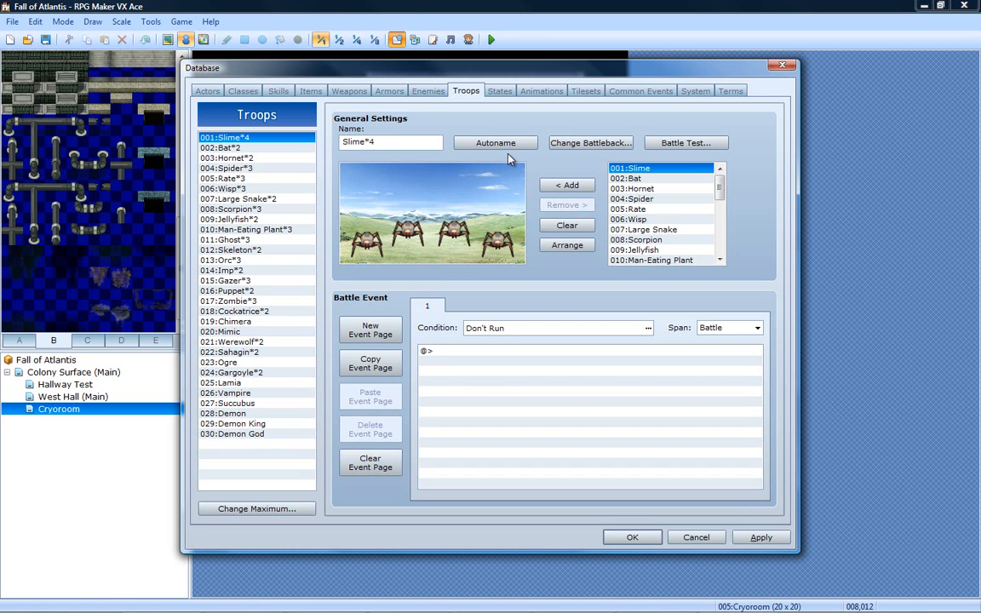
double_click(361, 140)
text(SpiderBot*4)
- In the SpiderBot*4 troop's battleback settings, choose the Factory2 floor and the Factory wall graphic
click(532, 142)
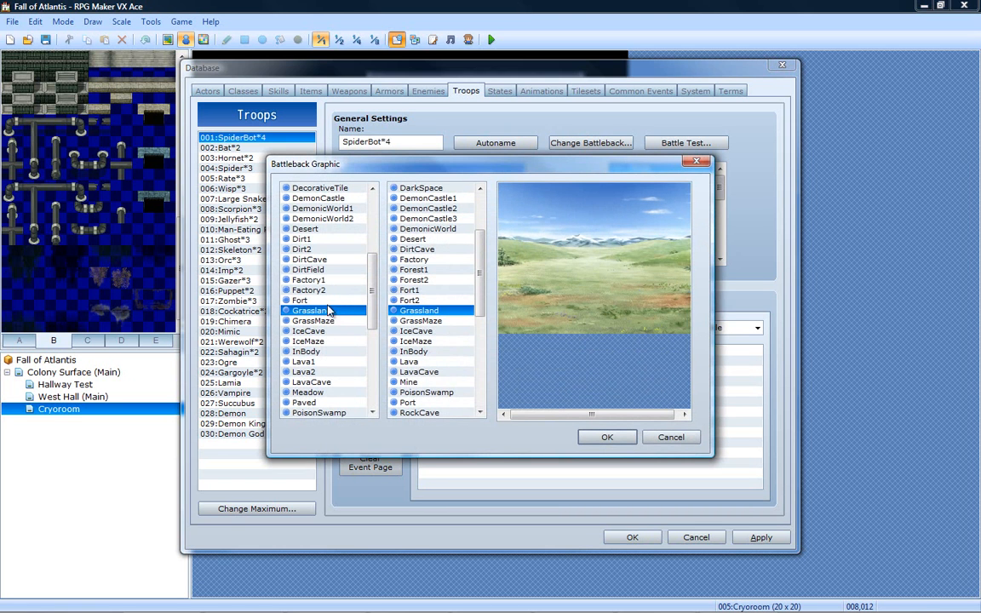
click(333, 290)
key(Up)
click(321, 292)
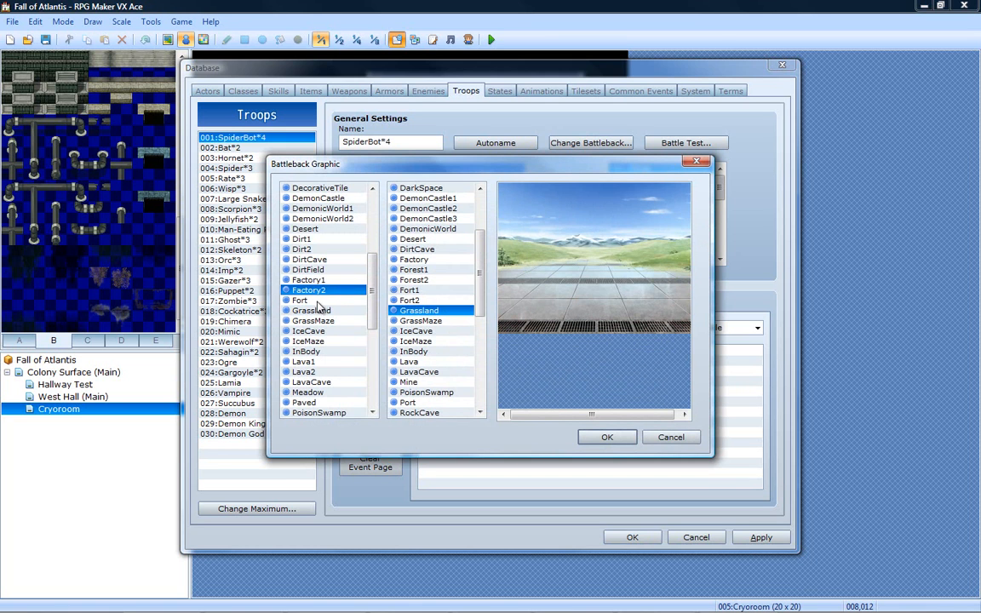
drag(373, 290, 372, 340)
mouse_move(480, 283)
mouse_down()
mouse_move(480, 308)
mouse_move(477, 249)
mouse_move(466, 364)
mouse_move(462, 311)
mouse_move(466, 383)
mouse_move(469, 277)
mouse_move(468, 298)
mouse_up()
click(430, 248)
click(429, 241)
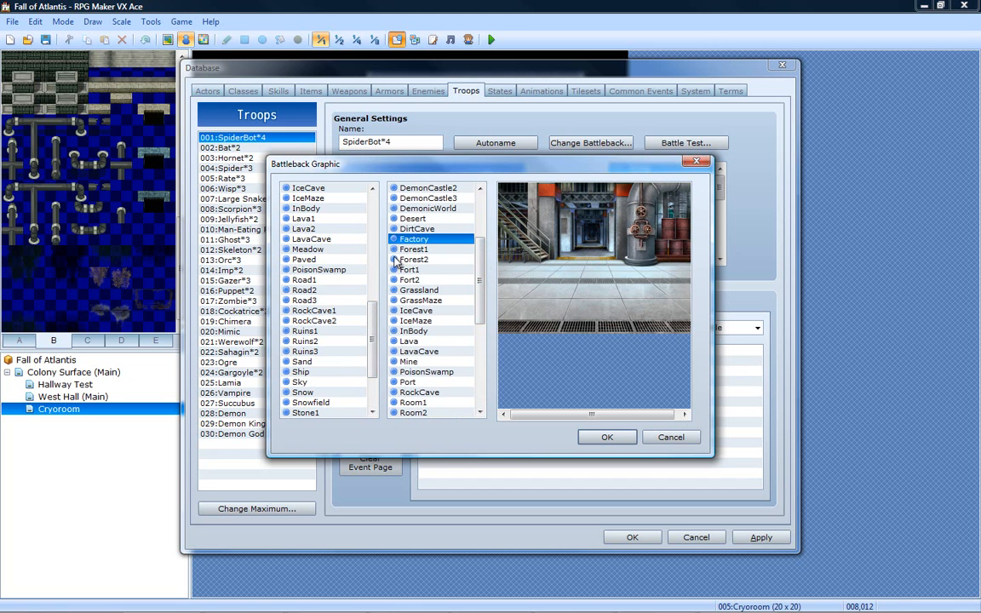
- Preview the alternative battleback floor graphics against the Factory wall, going back to the start of the floor list
mouse_move(373, 315)
mouse_down()
mouse_move(373, 325)
mouse_move(372, 315)
mouse_up()
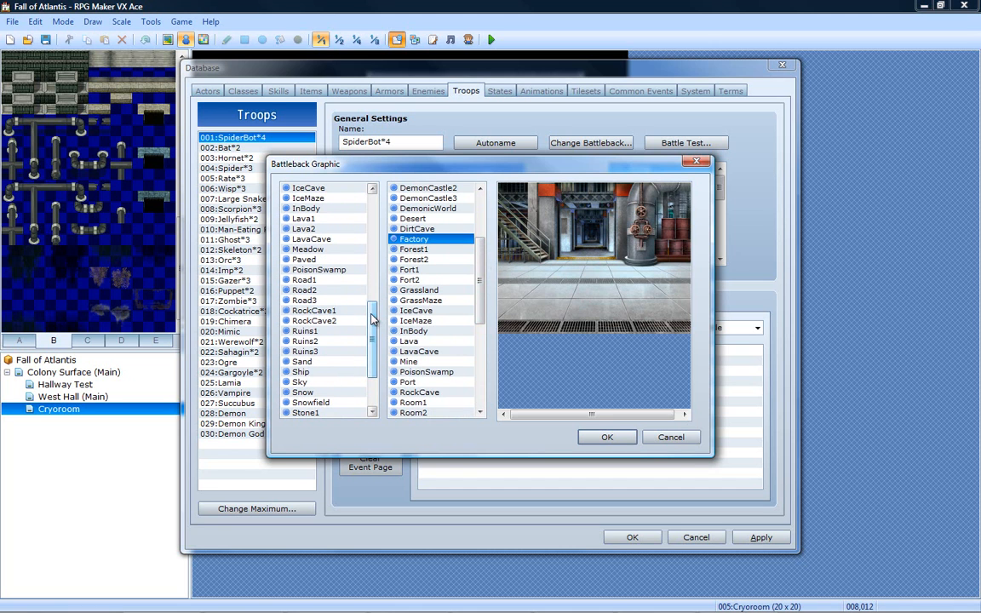
click(335, 303)
click(331, 312)
click(329, 281)
click(328, 259)
click(326, 240)
click(325, 228)
click(324, 219)
scroll(324, 228, up, 4)
click(321, 240)
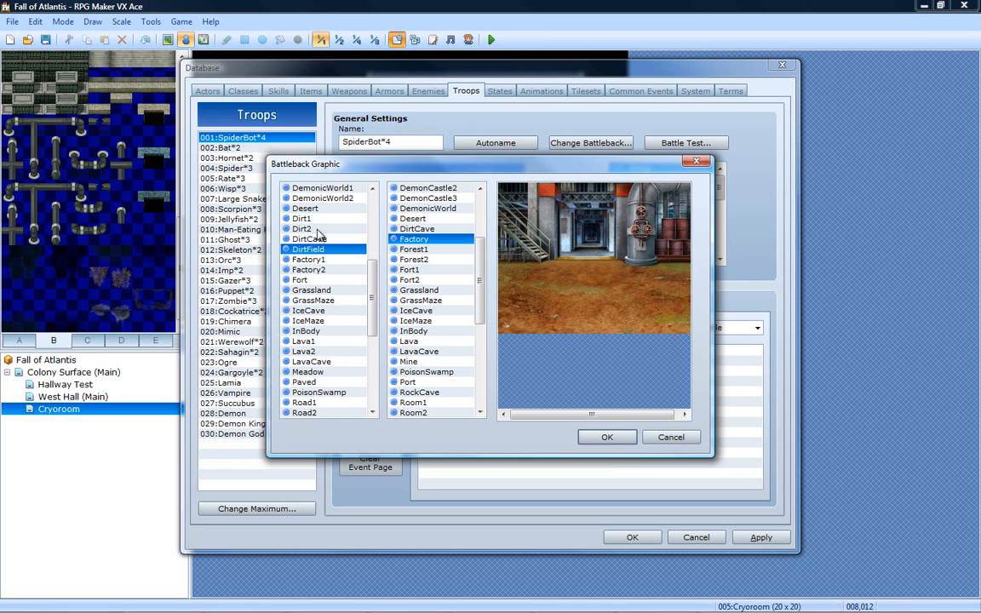
click(319, 229)
key(Up)
key(Up)
key(Up)
key(Up)
key(Up)
key(Up)
key(Up)
key(Up)
key(Up)
key(Up)
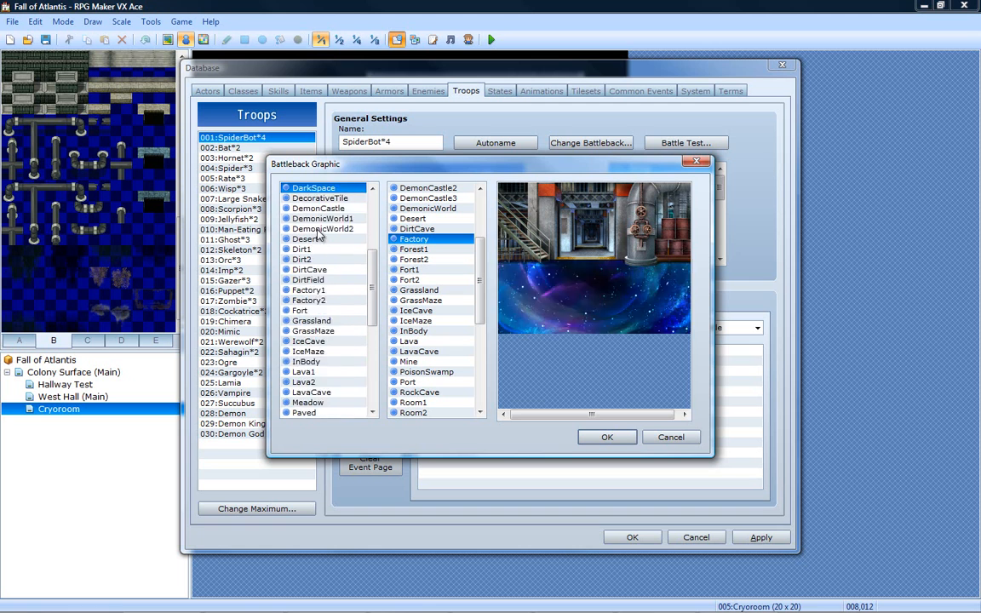
key(Up)
key(Up)
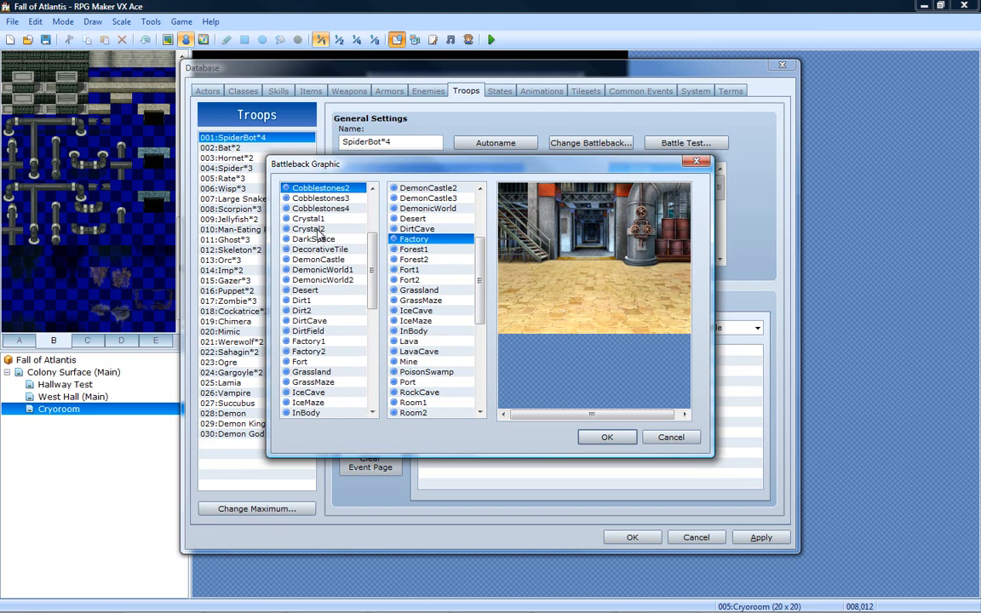
key(Up)
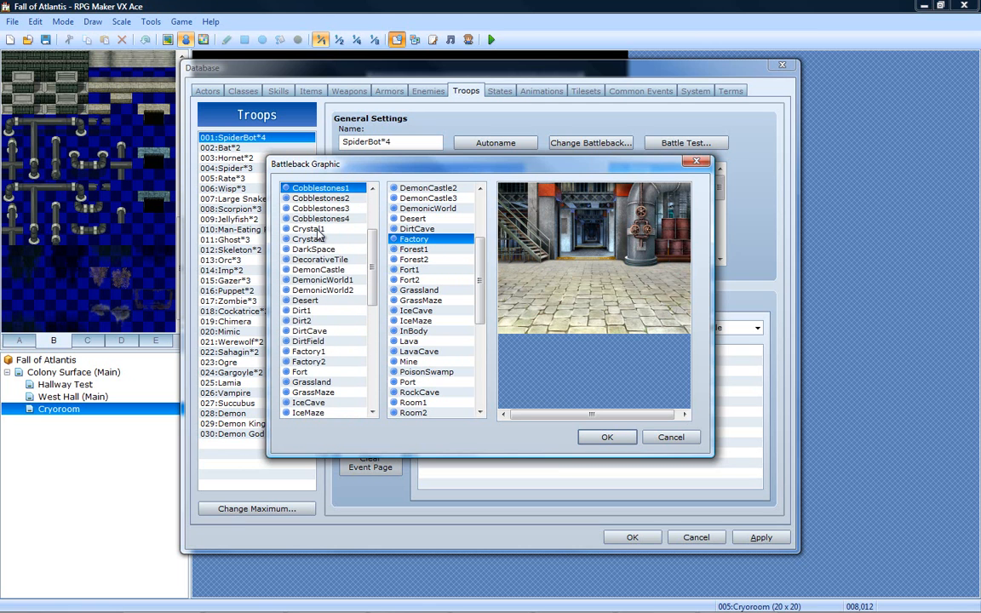
key(Up)
key(Up)
key(Up)
key(Up)
key(Up)
key(Up)
key(Up)
key(Up)
key(Up)
key(Up)
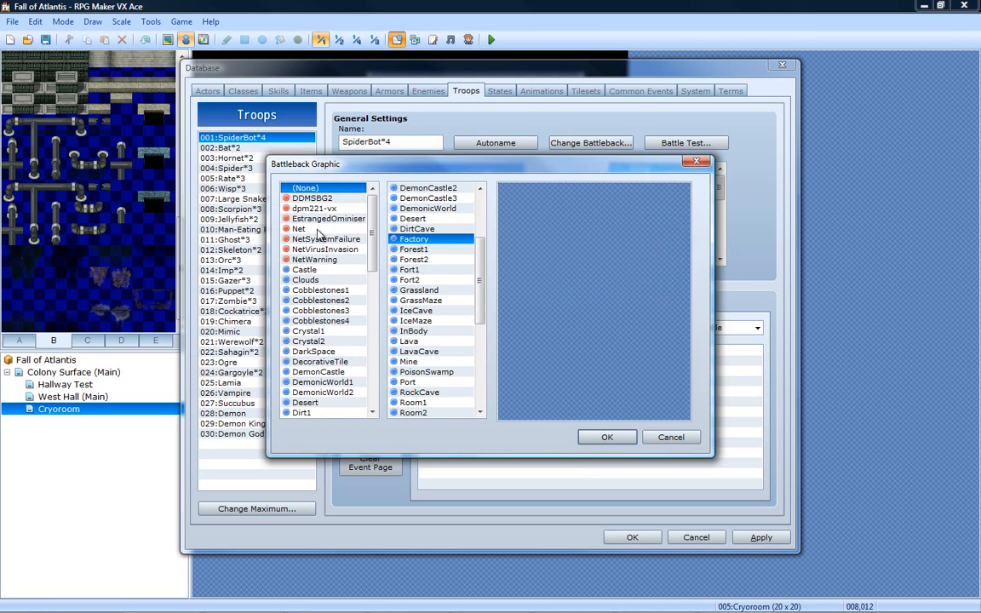
- Set the battleback floor to Cobblestones4, apply the database changes, and close the database
key(Down)
key(Down)
key(Down)
key(Down)
key(Down)
key(Down)
key(Down)
key(Down)
key(Down)
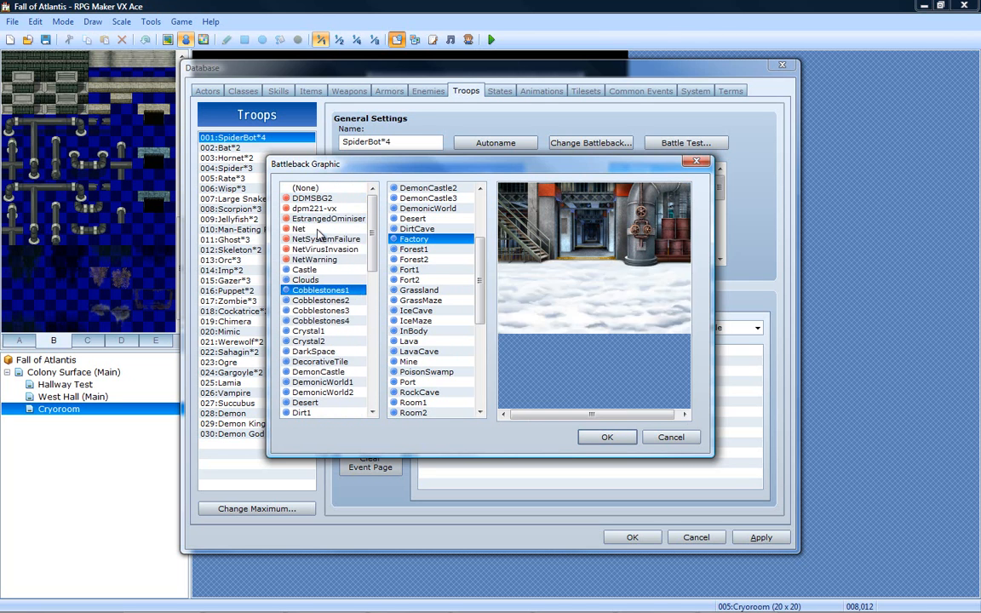
key(Down)
key(Down)
key(Down)
key(Down)
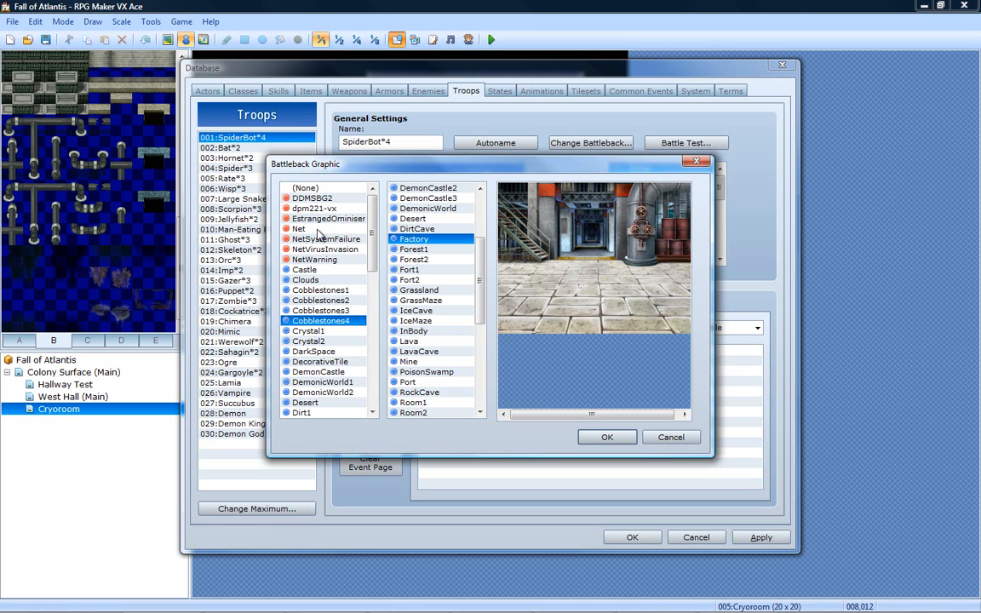
click(608, 437)
click(760, 538)
click(632, 537)
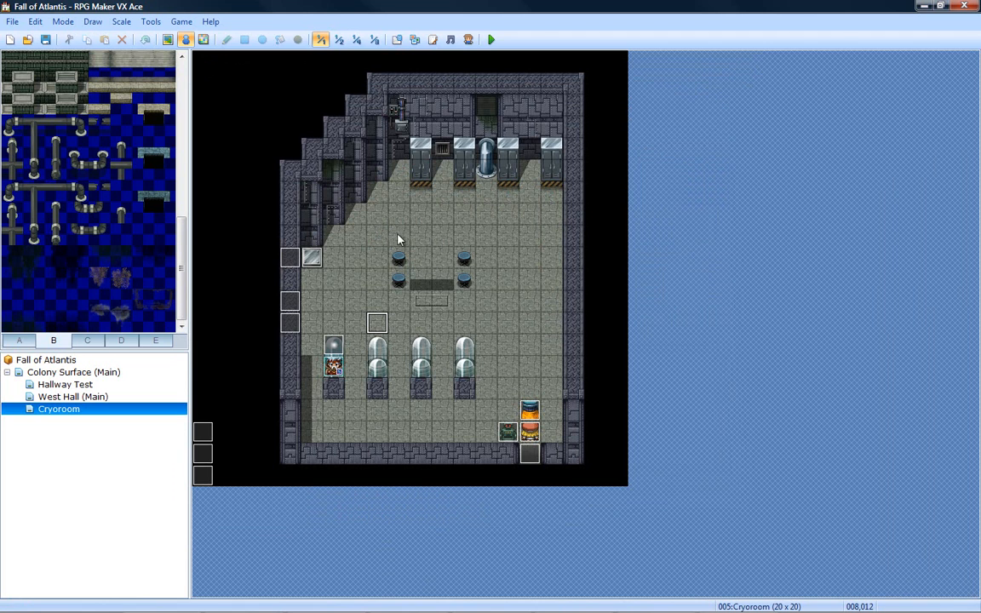
- Reopen the database, dismiss the battle test setup, and move the two inner spiderbots of the SpiderBot*4 troop slightly lower
click(396, 39)
click(691, 143)
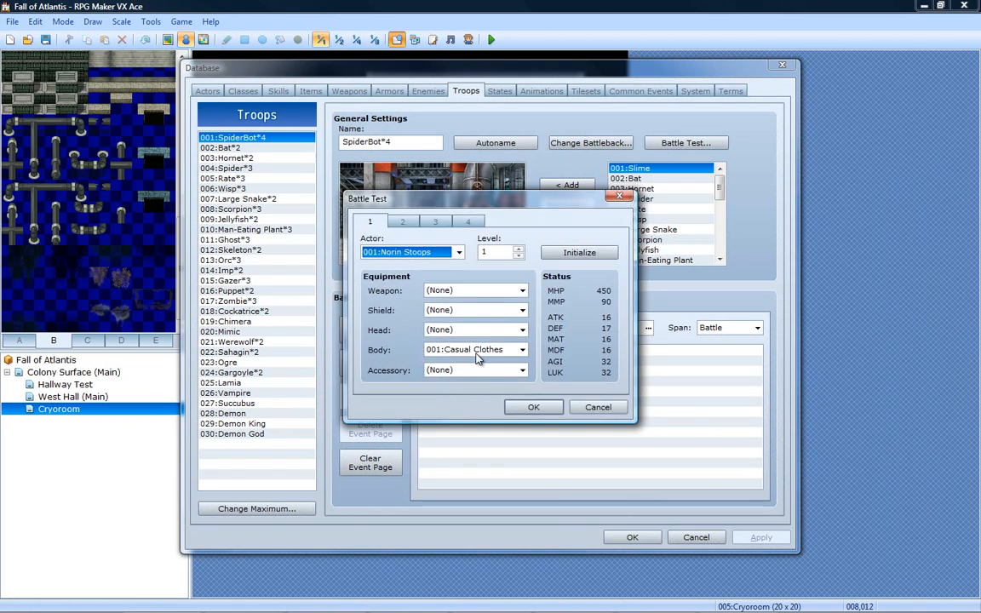
click(597, 407)
drag(455, 232, 406, 236)
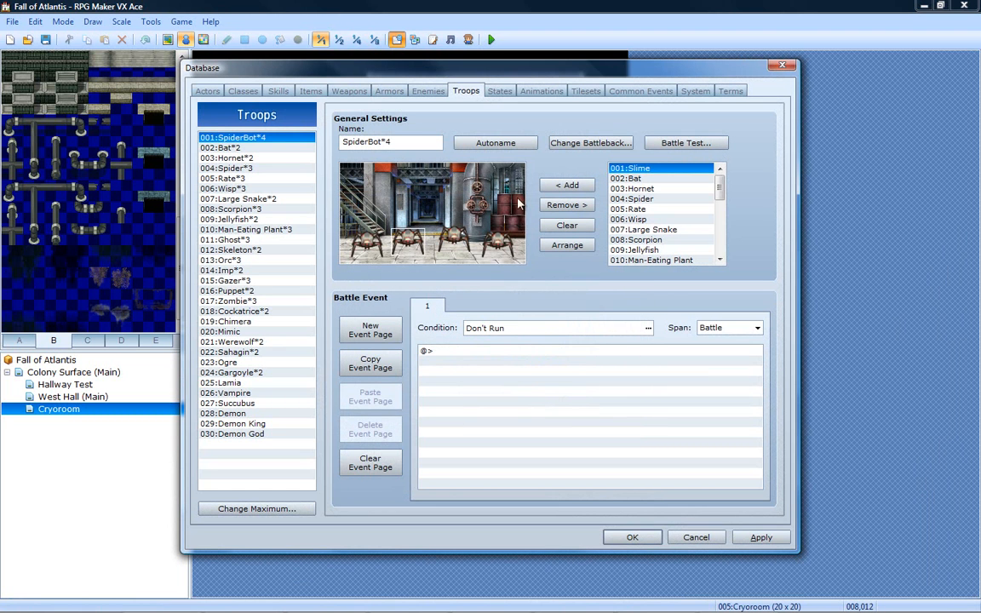
- Run a battle test of the SpiderBot*4 troop, advance through the opening messages, and escape from the fight
click(682, 143)
click(533, 414)
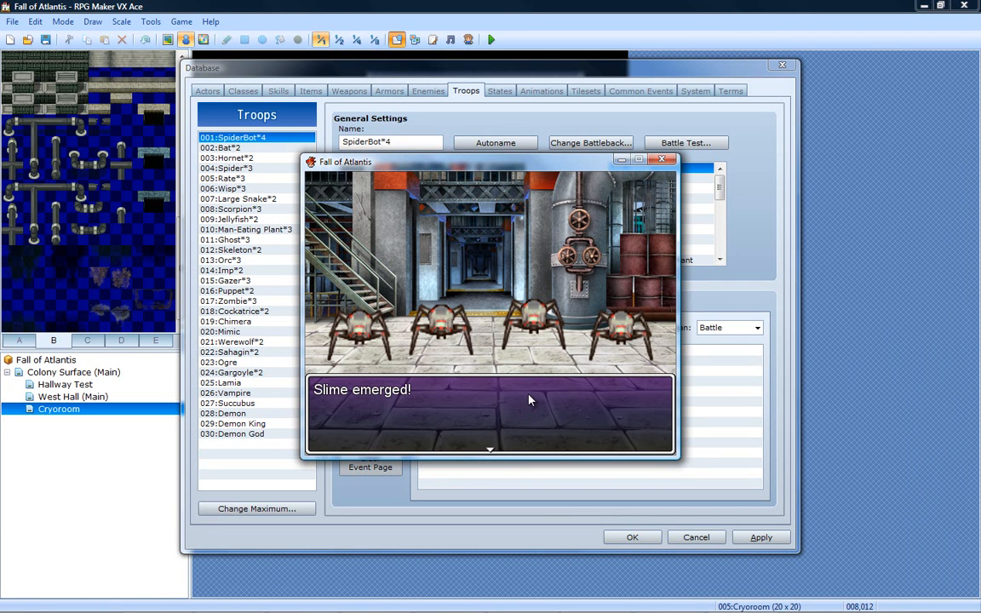
key(Return)
key(Return)
key(Return)
key(Return)
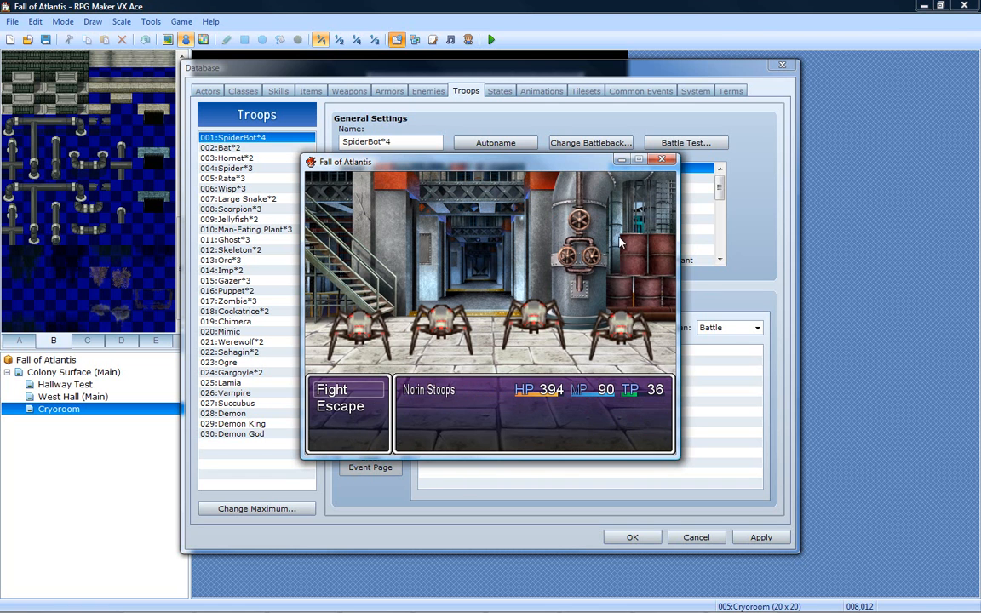
key(Down)
key(Return)
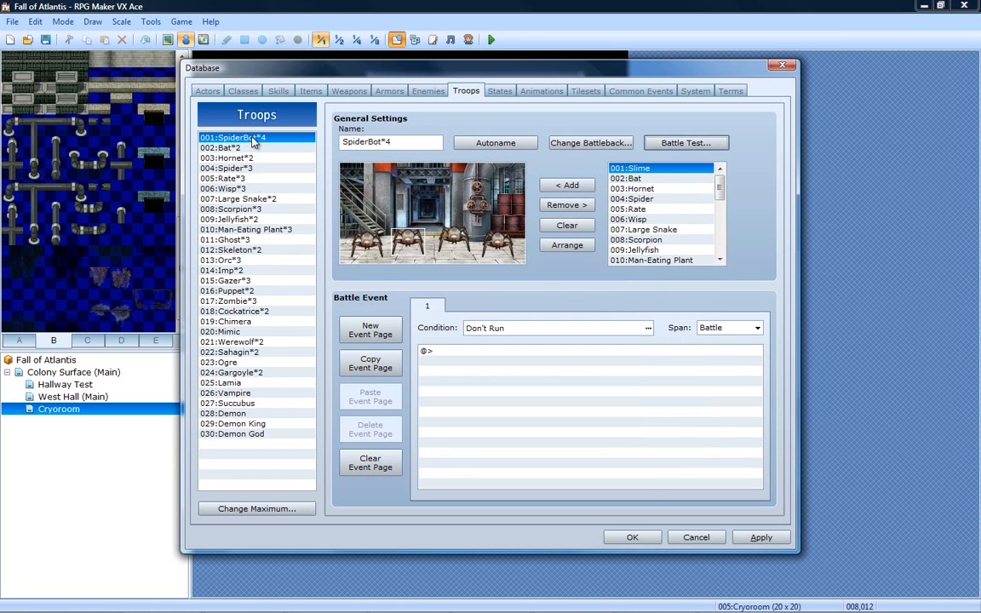
- Rename the Slime enemy as Spiderbot and keep its entry selected in the enemies list
click(428, 91)
click(342, 143)
text(Spid)
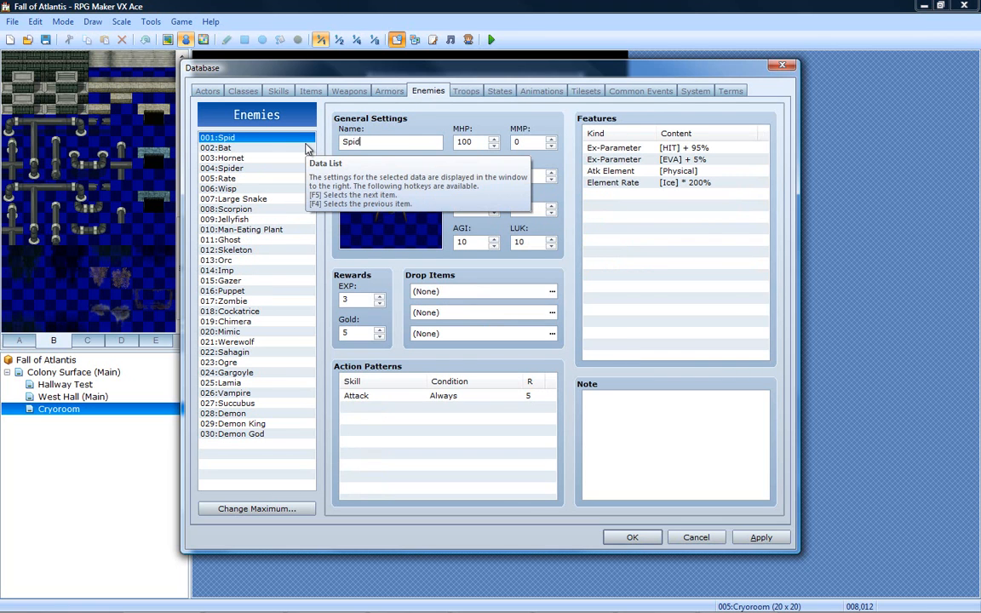
text(erbot)
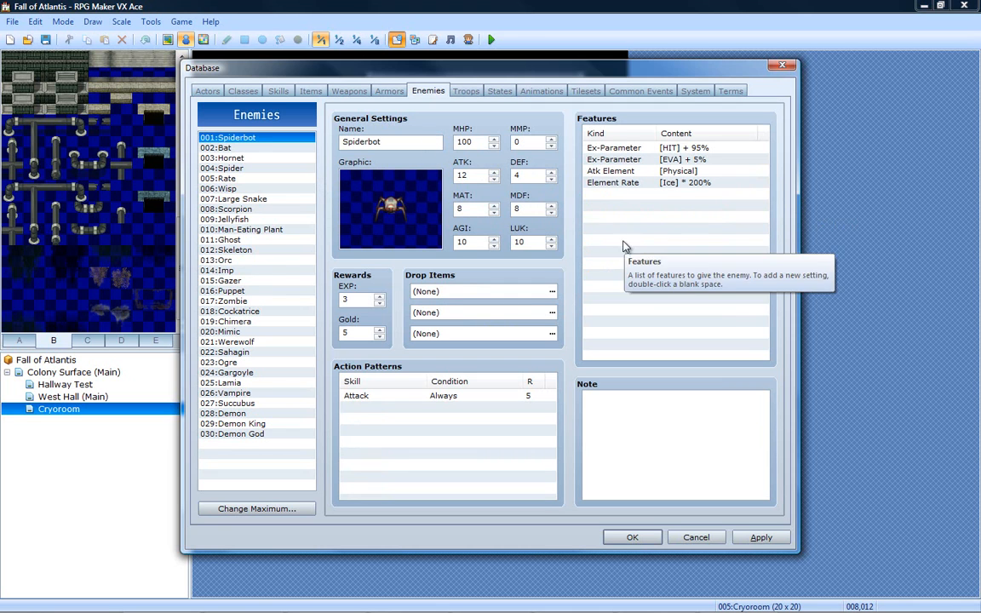
click(286, 157)
click(281, 137)
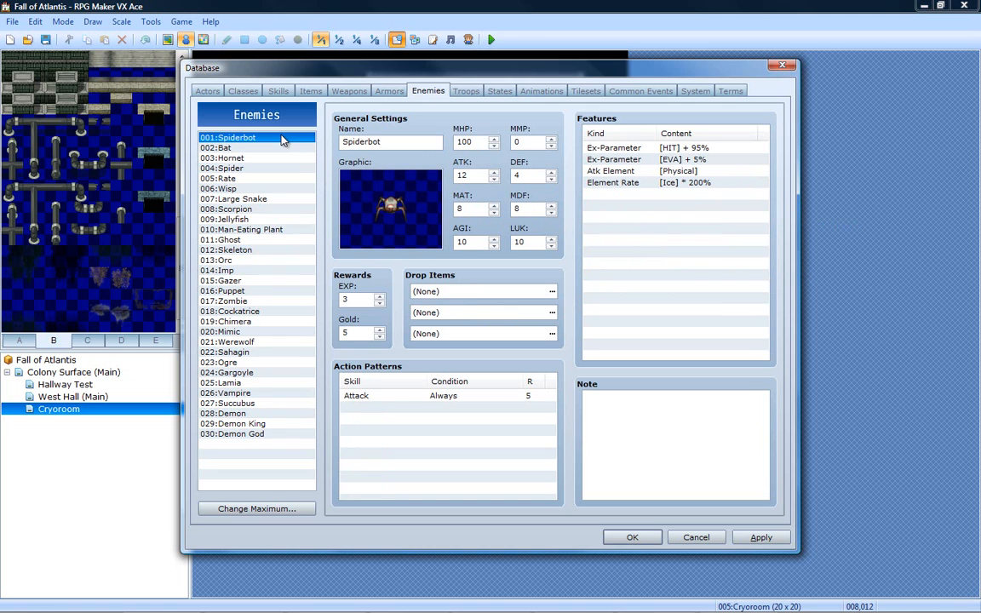
click(358, 186)
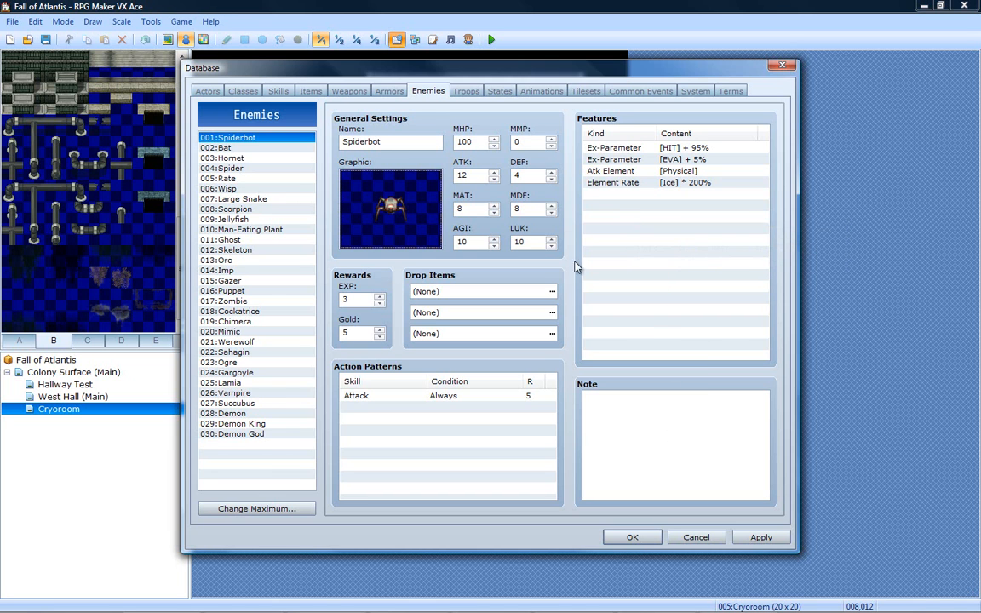
- Look through the database categories to find the system settings that hold the battle music
click(381, 91)
click(351, 91)
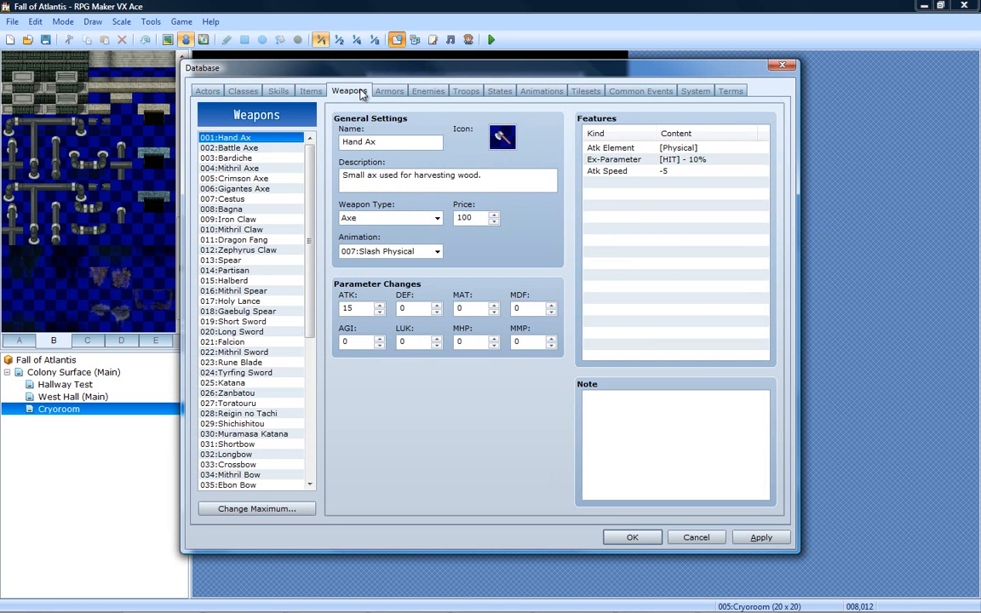
click(313, 91)
click(271, 91)
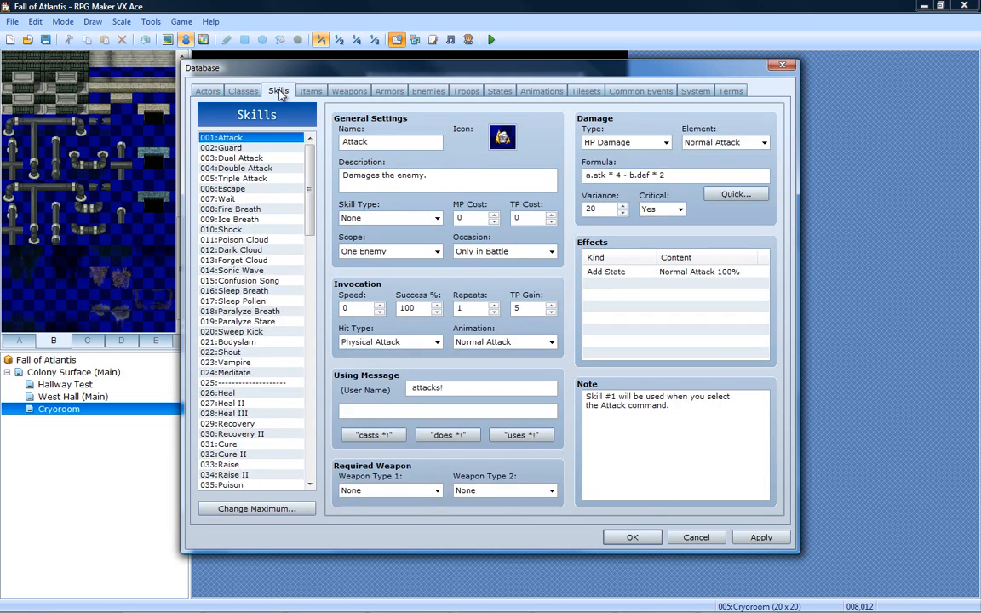
click(242, 91)
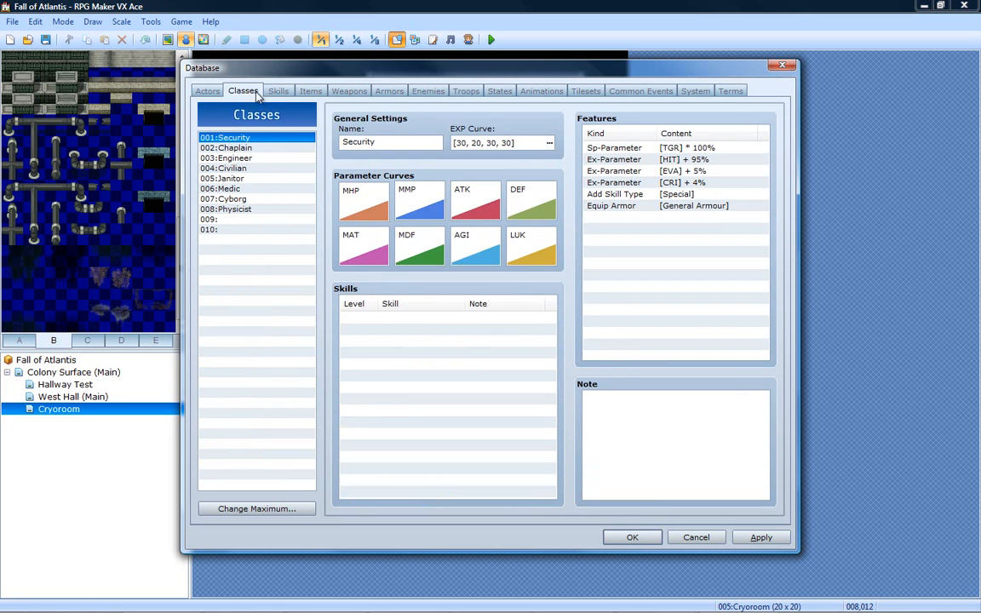
click(273, 91)
click(310, 91)
click(349, 92)
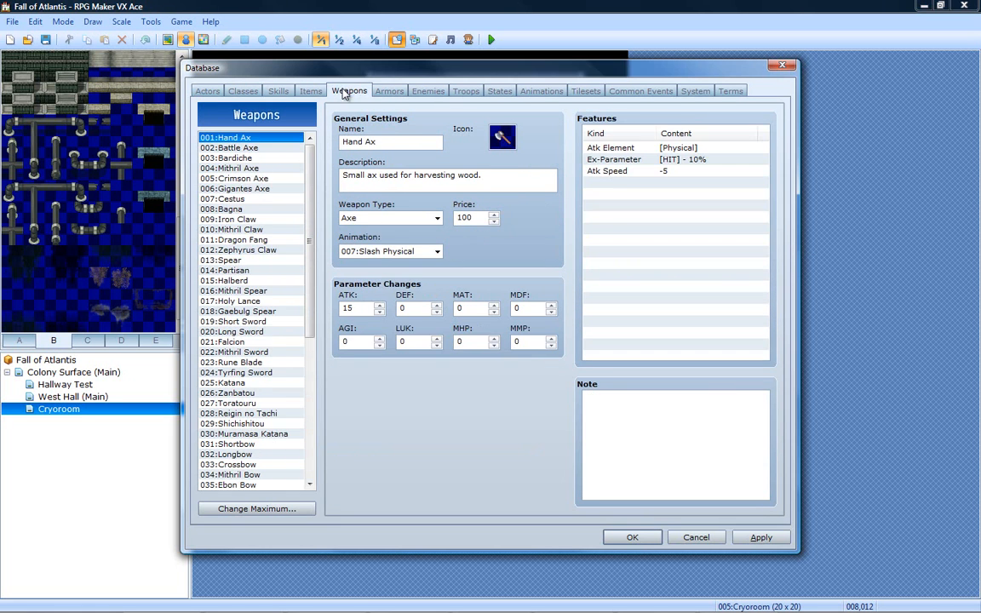
click(389, 91)
click(428, 91)
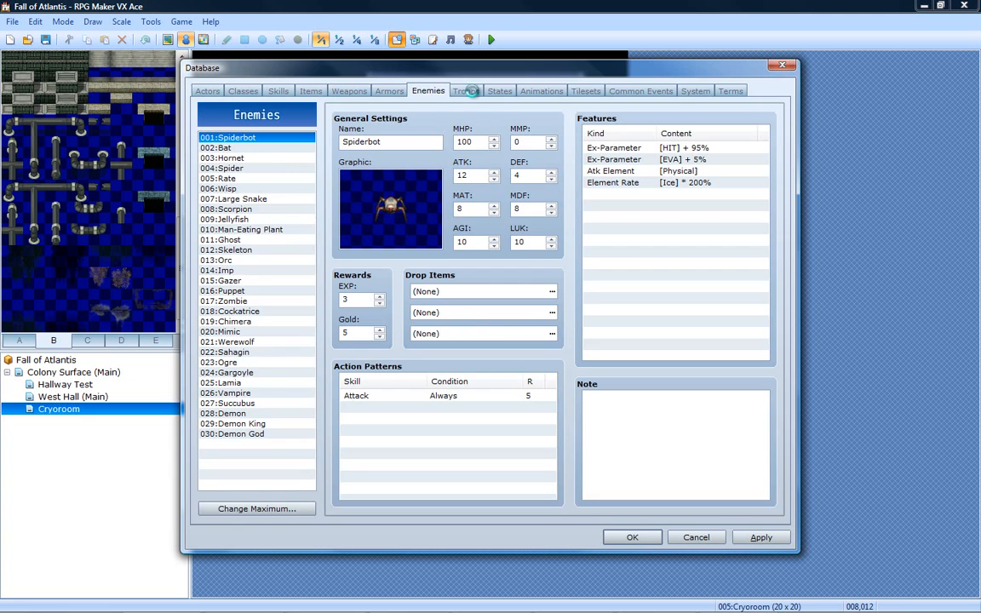
click(467, 92)
click(500, 91)
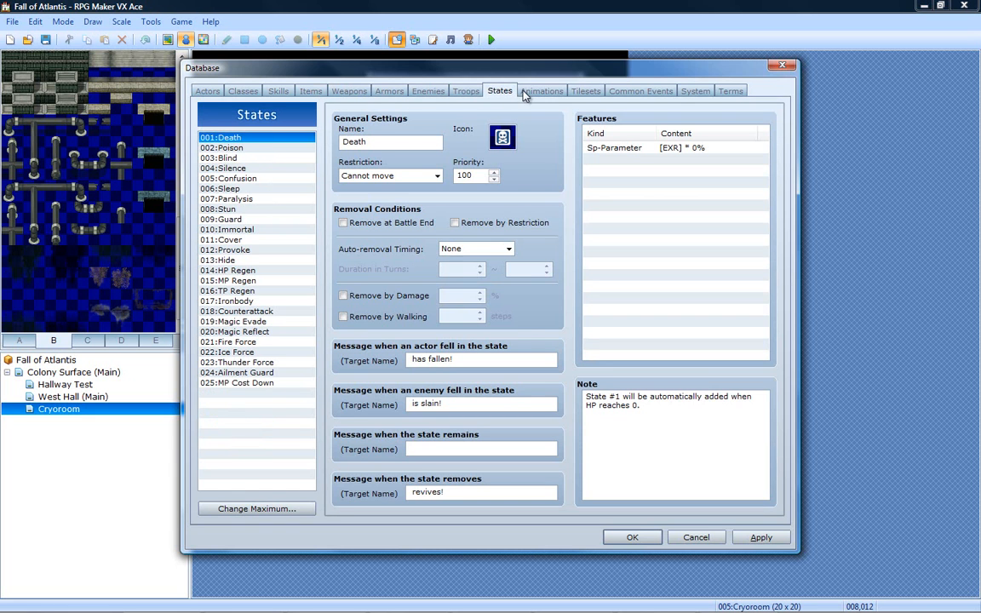
click(537, 91)
click(580, 91)
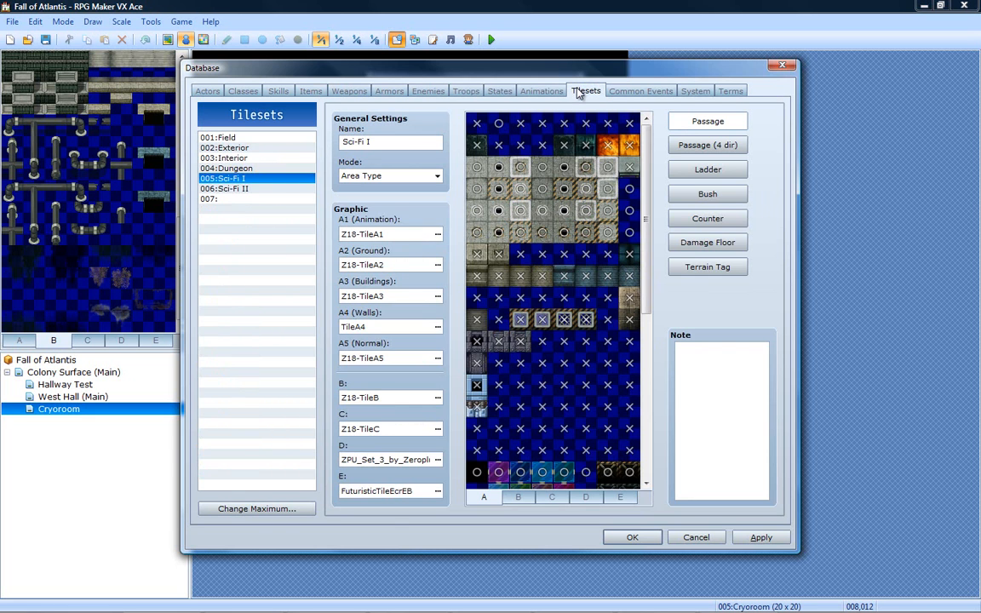
click(620, 91)
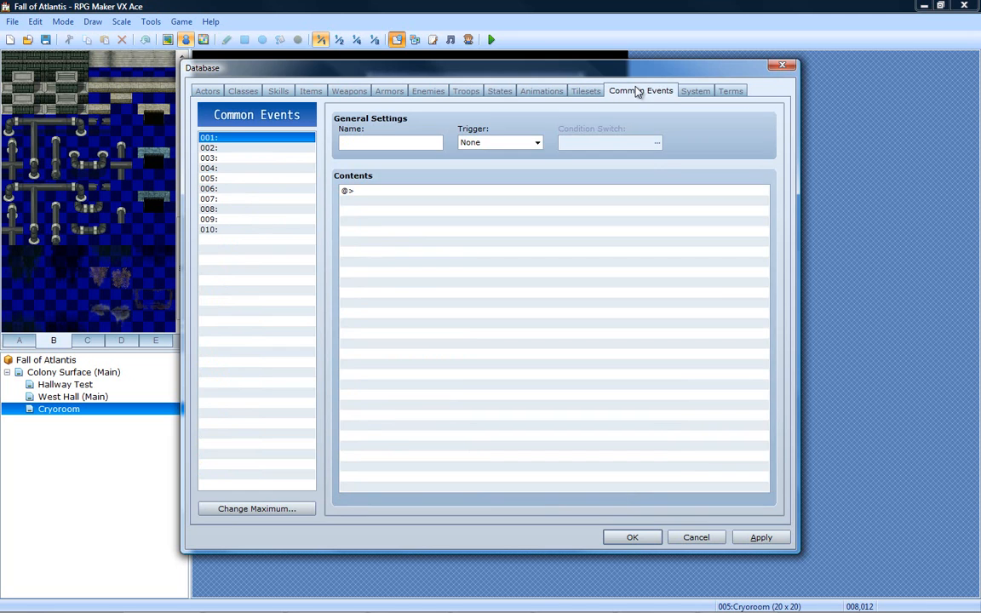
click(698, 91)
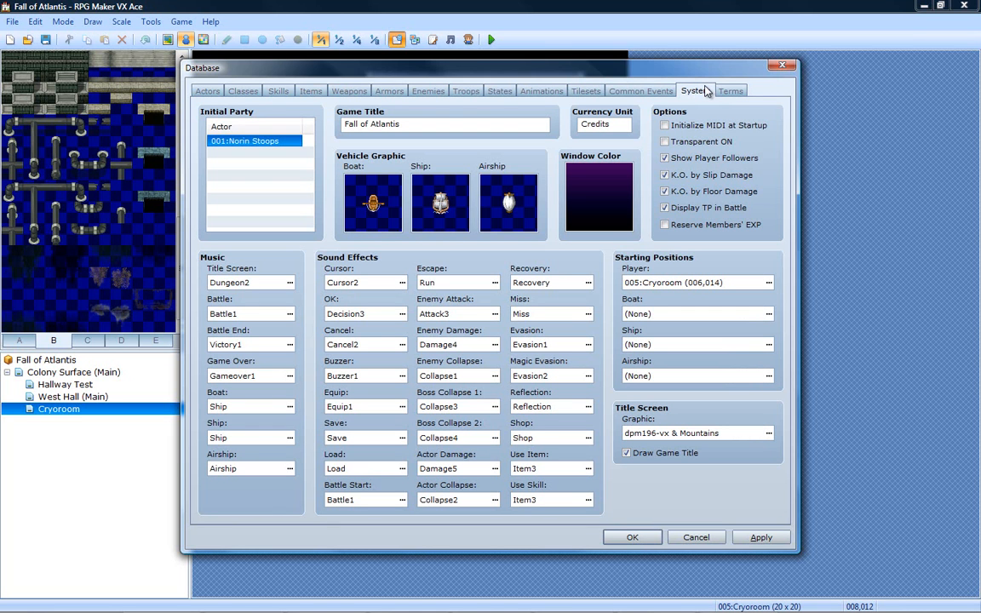
- Open the battle background music choices, lower the pitch to about 75%, and select Battle3
click(290, 313)
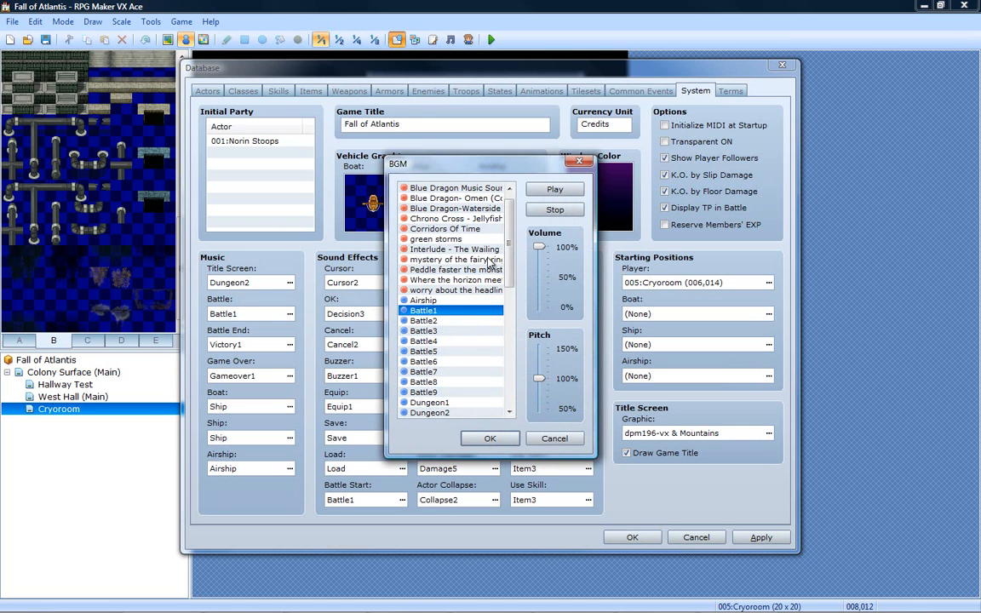
scroll(512, 213, up, 1)
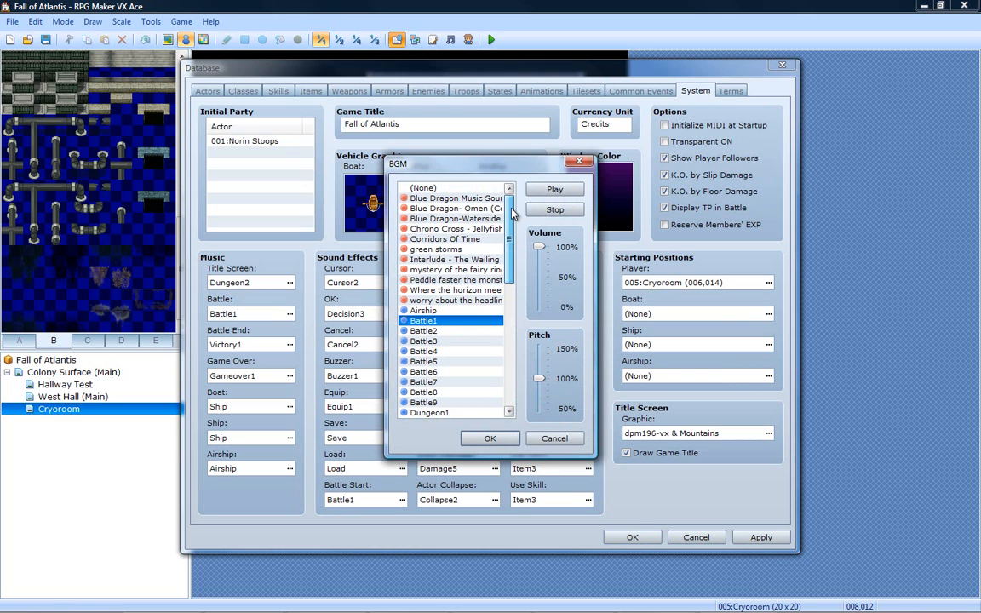
drag(510, 219, 498, 267)
drag(542, 386, 541, 398)
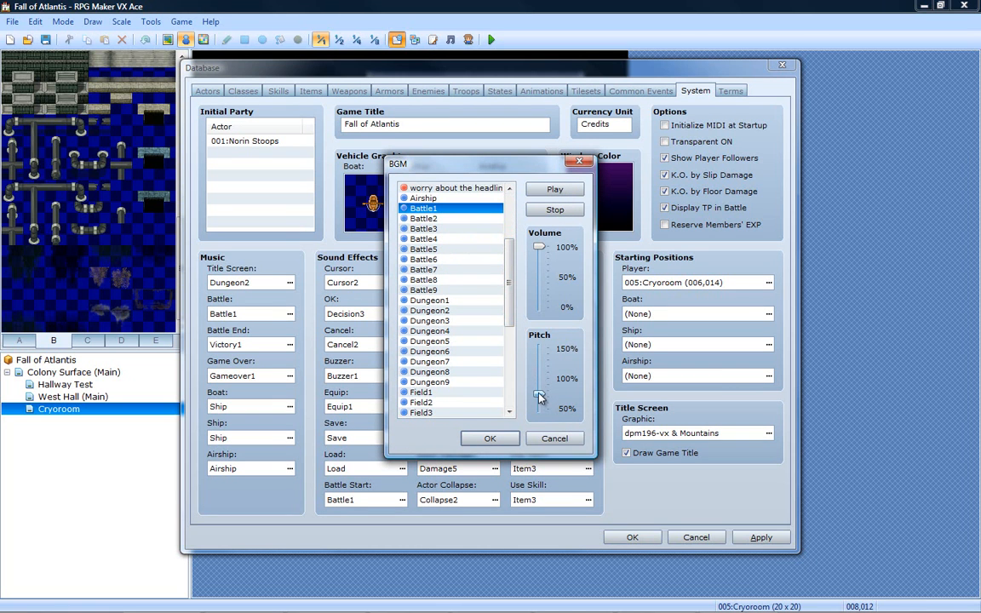
click(430, 229)
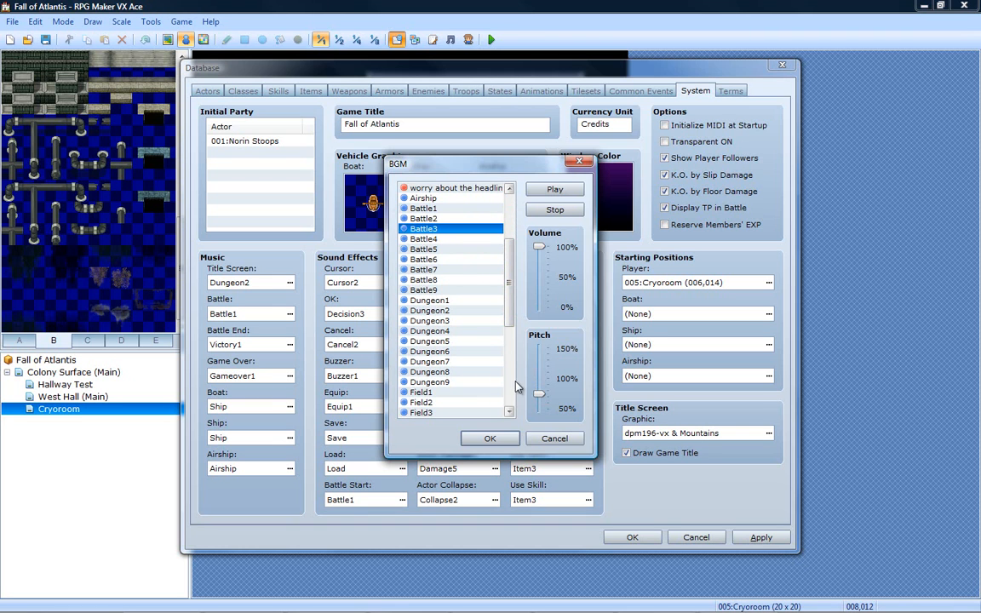
drag(539, 398, 538, 402)
drag(541, 398, 540, 393)
drag(539, 390, 540, 394)
- Audition the battle music tracks from Battle4 through Battle9 in order
click(432, 240)
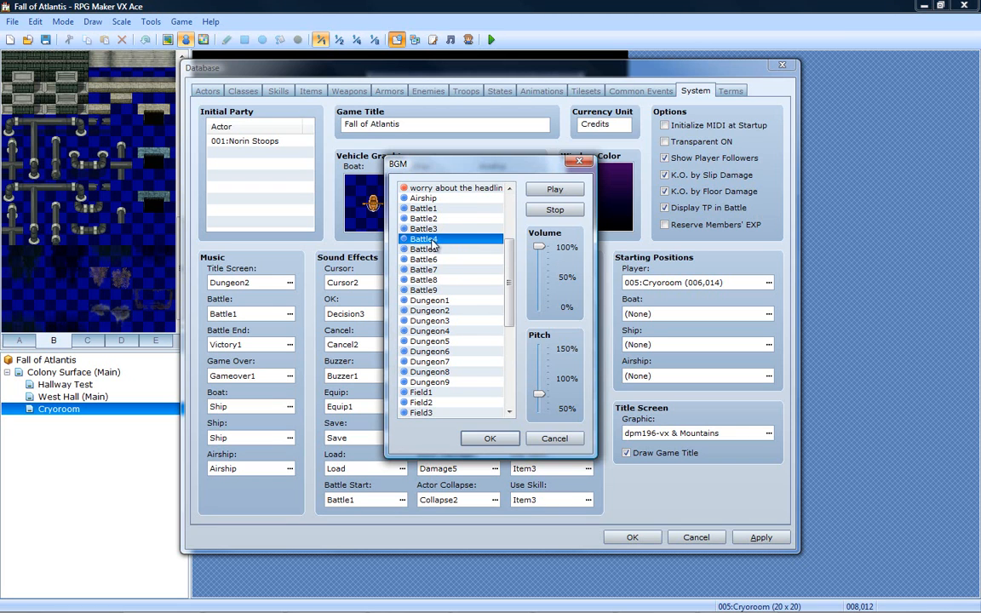
click(439, 250)
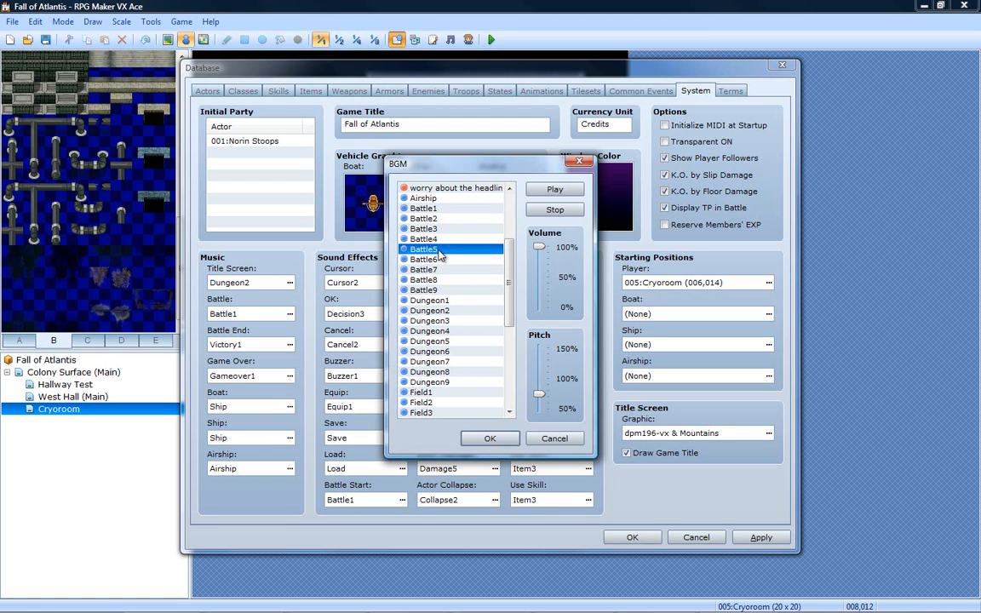
click(440, 260)
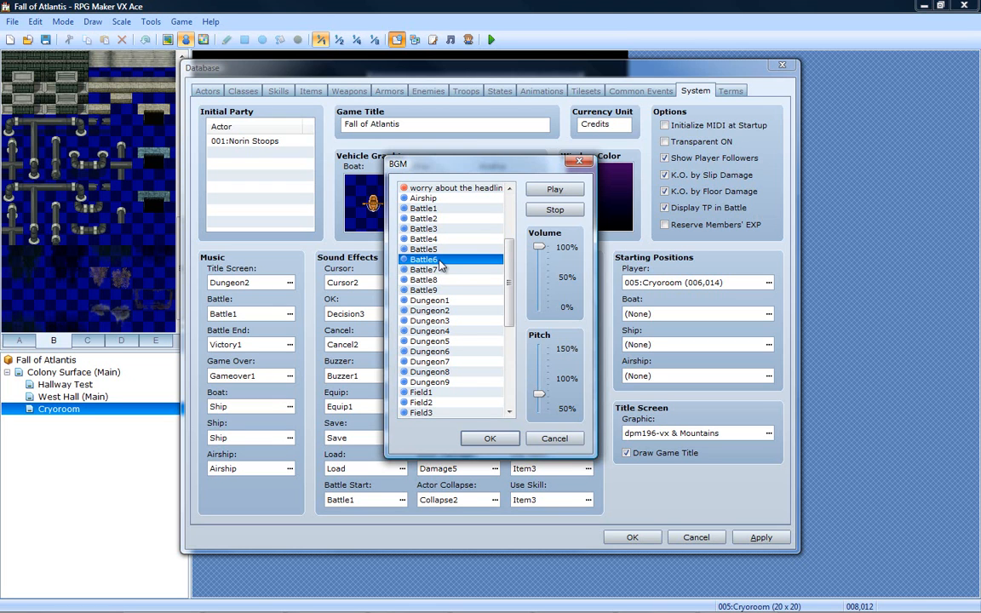
click(441, 270)
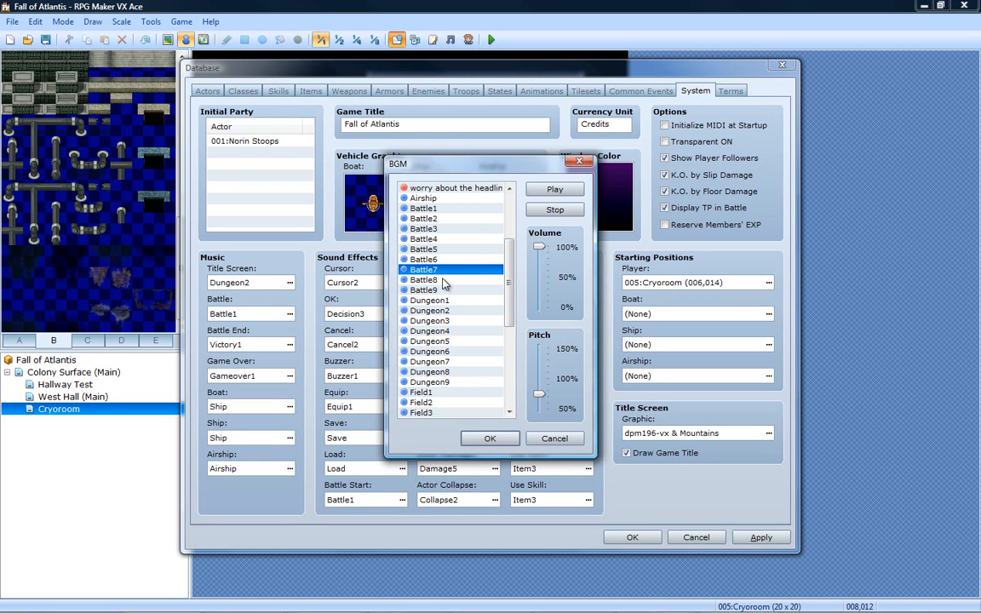
click(443, 281)
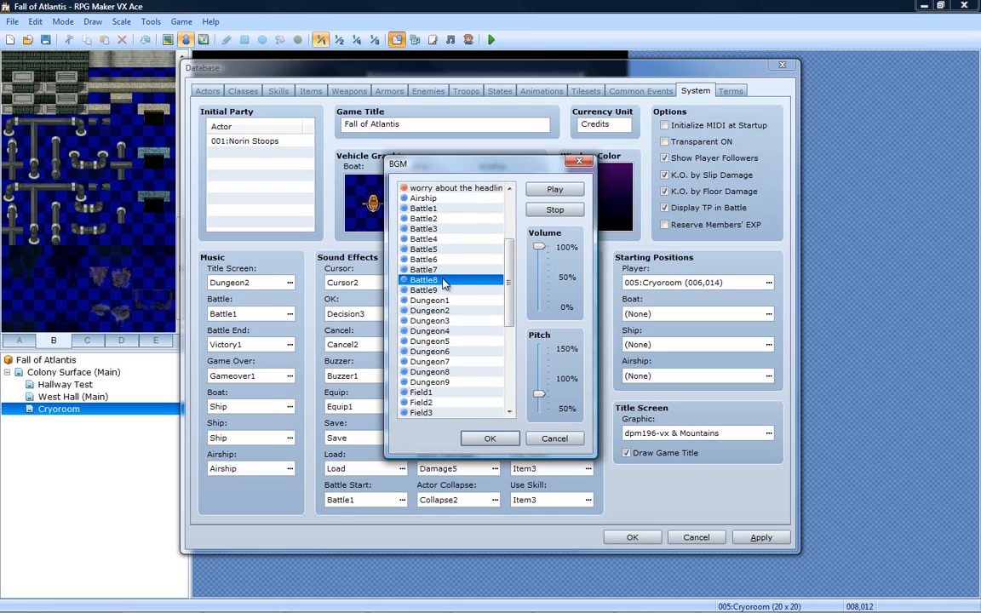
click(444, 291)
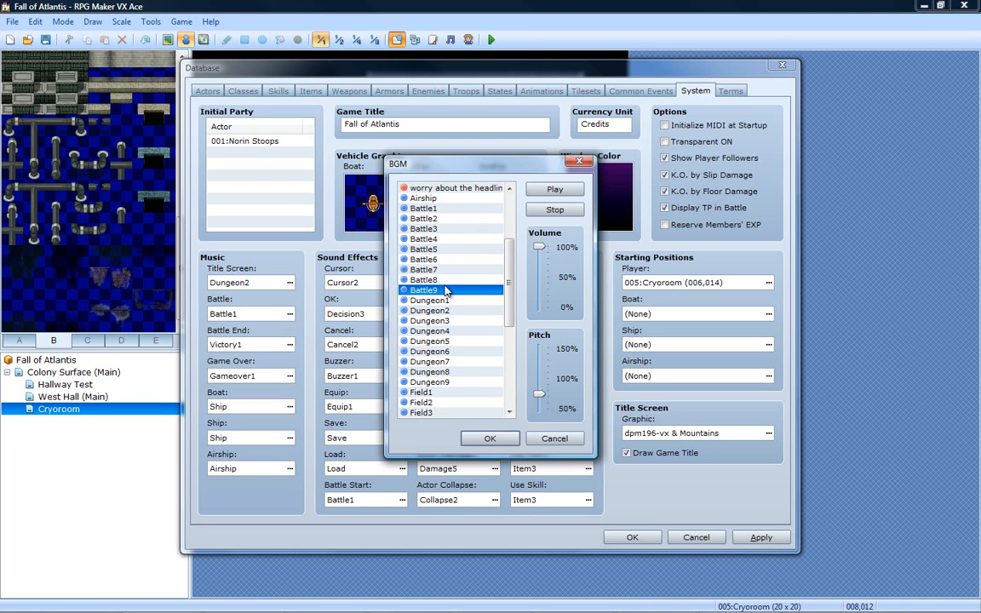
- Audition the Dungeon2, Dungeon1, Dungeon4, Dungeon5 and Dungeon6 tracks as candidates for the battle music
drag(511, 299, 514, 325)
click(435, 248)
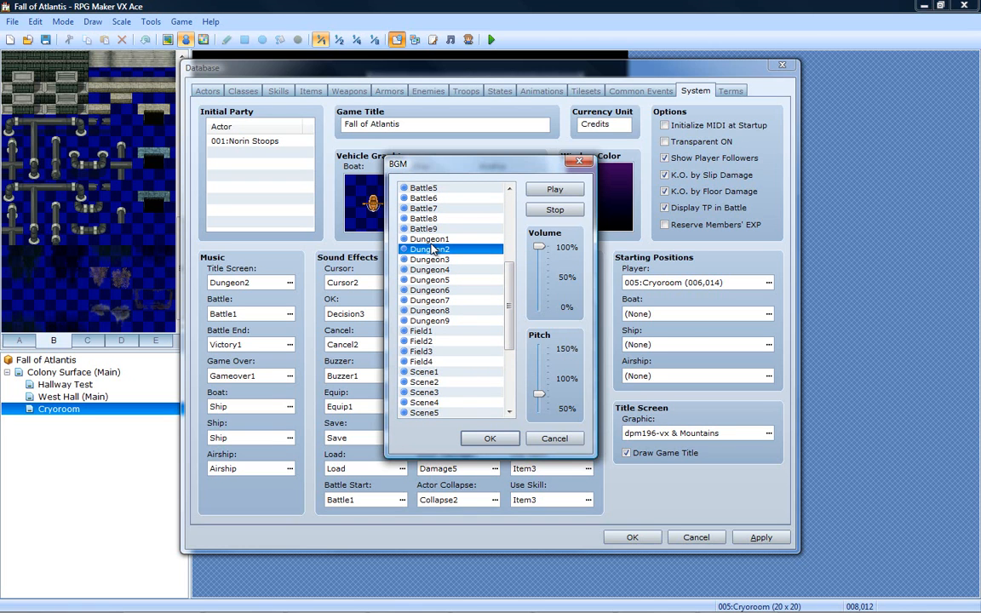
click(430, 239)
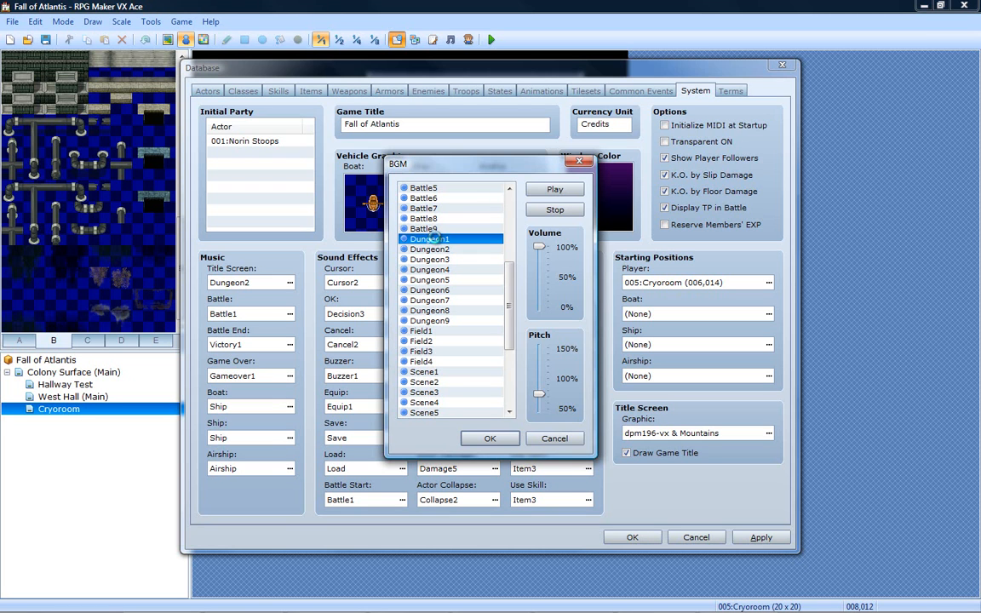
click(431, 270)
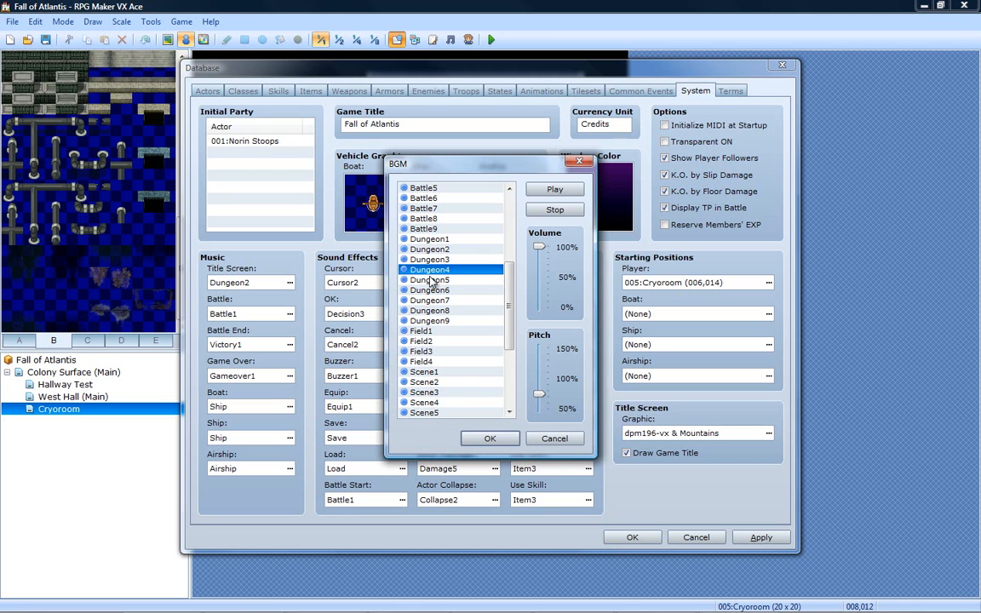
click(432, 280)
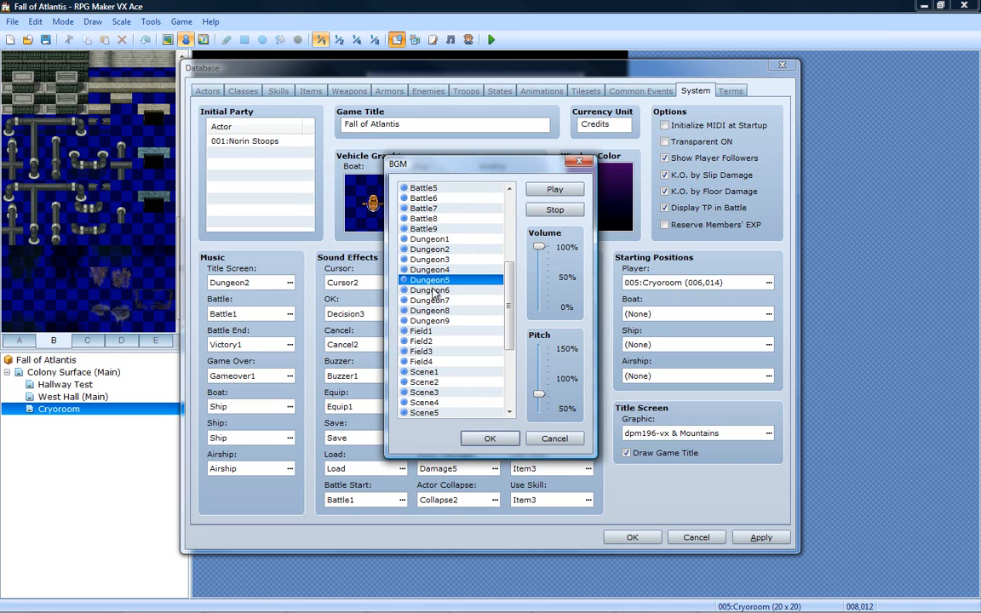
click(432, 291)
scroll(458, 257, down, 2)
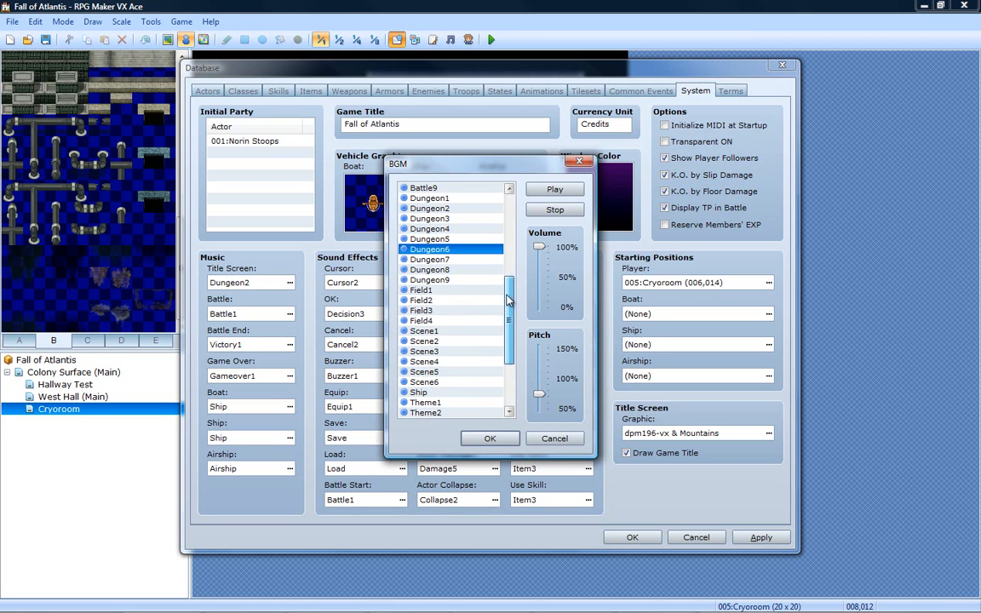
- Audition Dungeon7, Dungeon8 and the tracks further down the music list
click(447, 249)
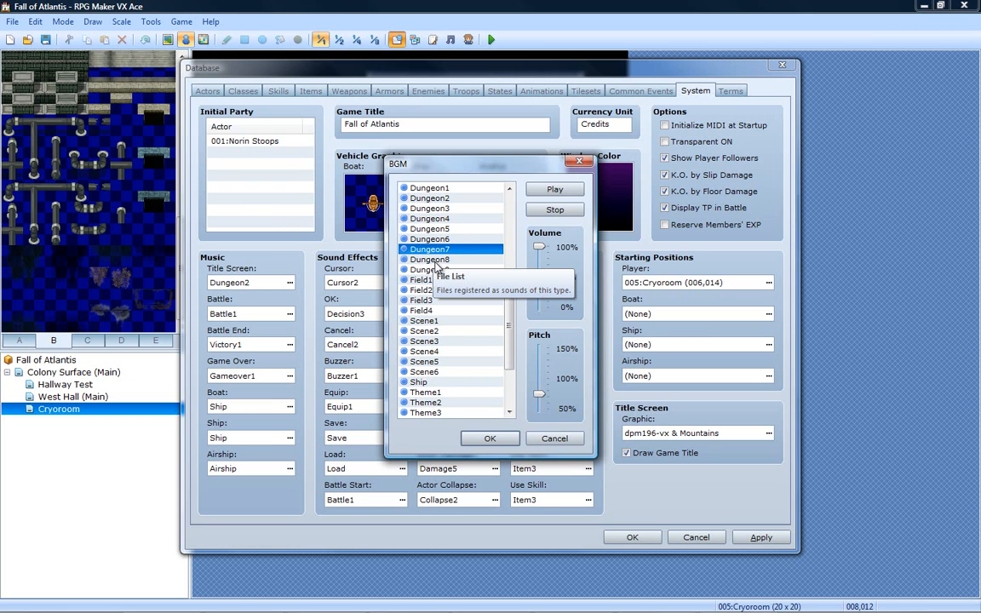
click(435, 261)
scroll(436, 264, down, 1)
click(446, 261)
scroll(436, 249, down, 1)
click(436, 241)
- Raise the music pitch to about 110% and audition the dungeon tracks from Dungeon9 back to Dungeon2
drag(540, 396, 542, 379)
scroll(452, 332, up, 3)
click(418, 332)
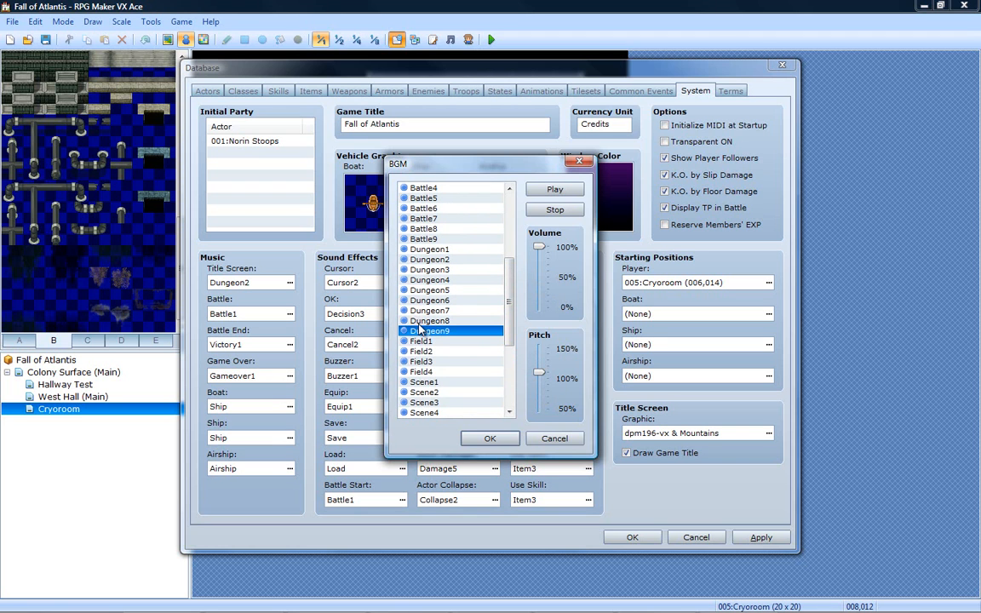
click(424, 321)
click(428, 311)
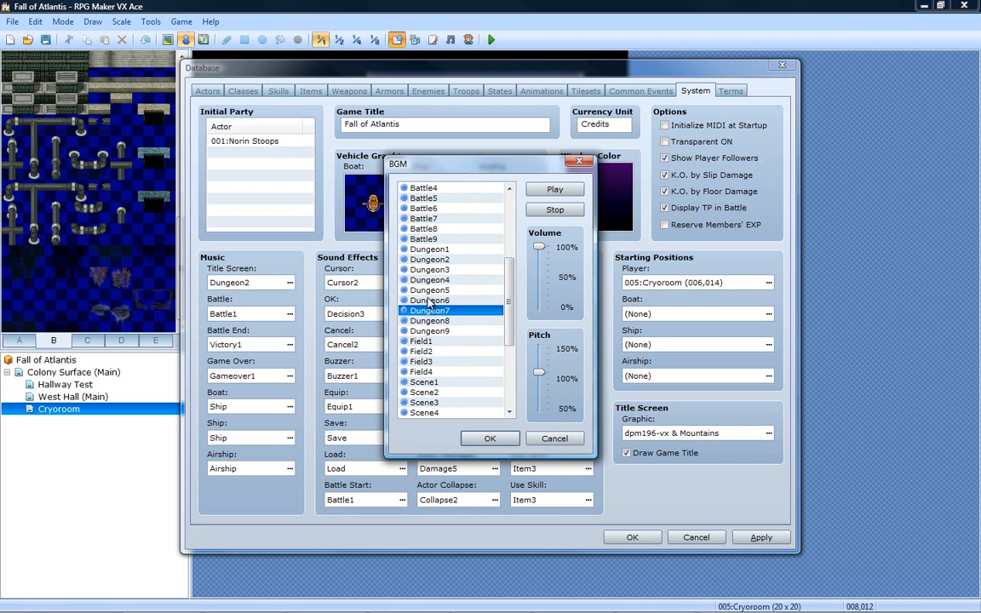
click(430, 299)
click(432, 291)
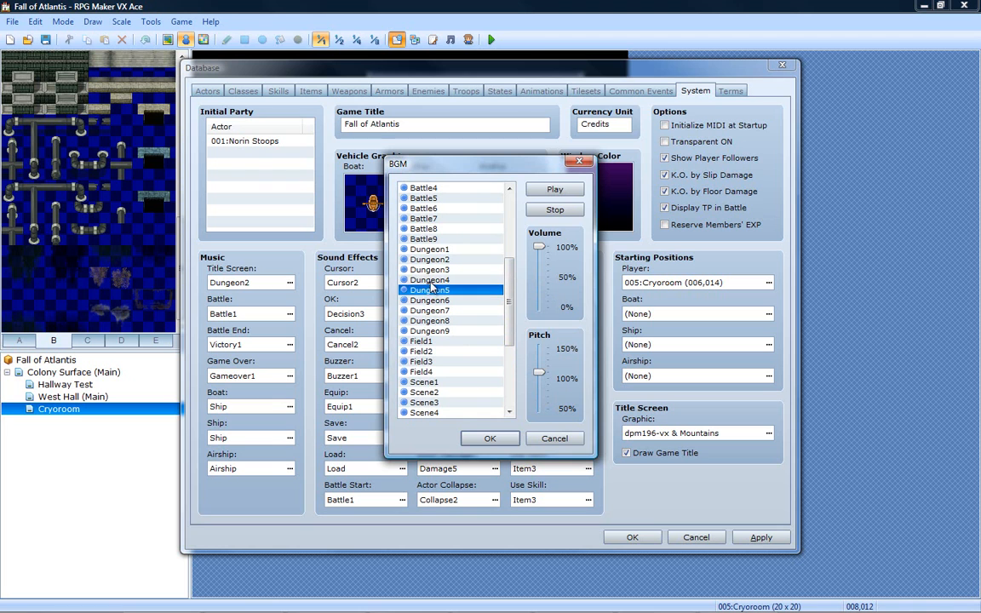
click(433, 282)
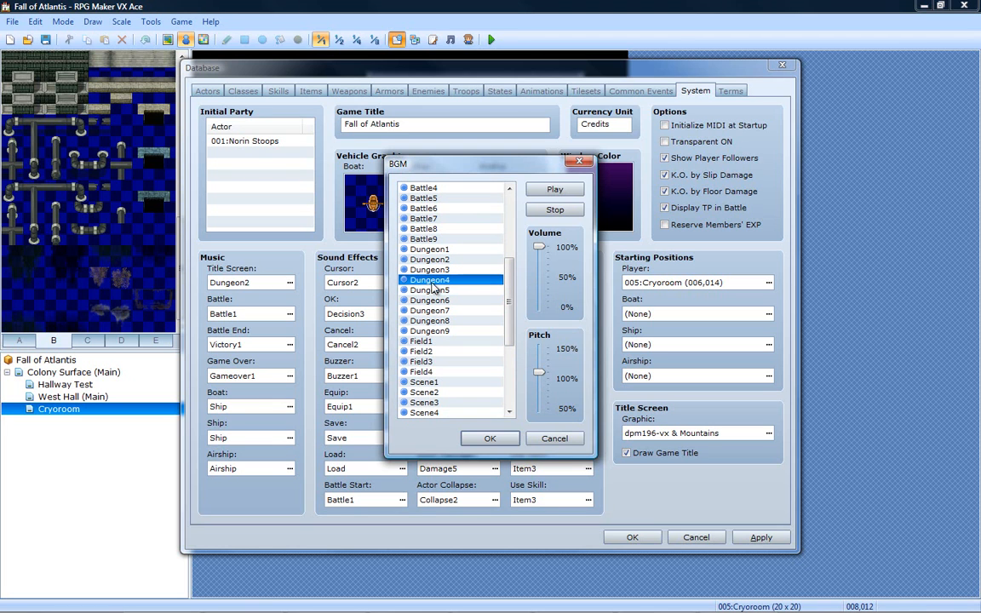
click(434, 271)
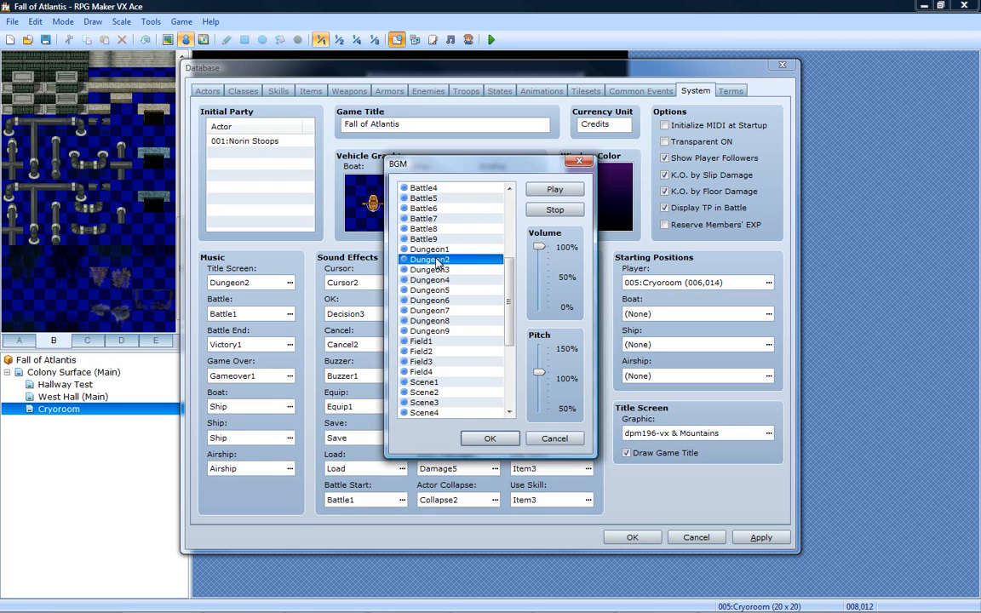
click(437, 259)
- Raise the battle music pitch to about 120% and audition the tracks from Battle9 back to Battle4
scroll(511, 292, up, 3)
click(439, 331)
drag(538, 374, 538, 367)
click(427, 321)
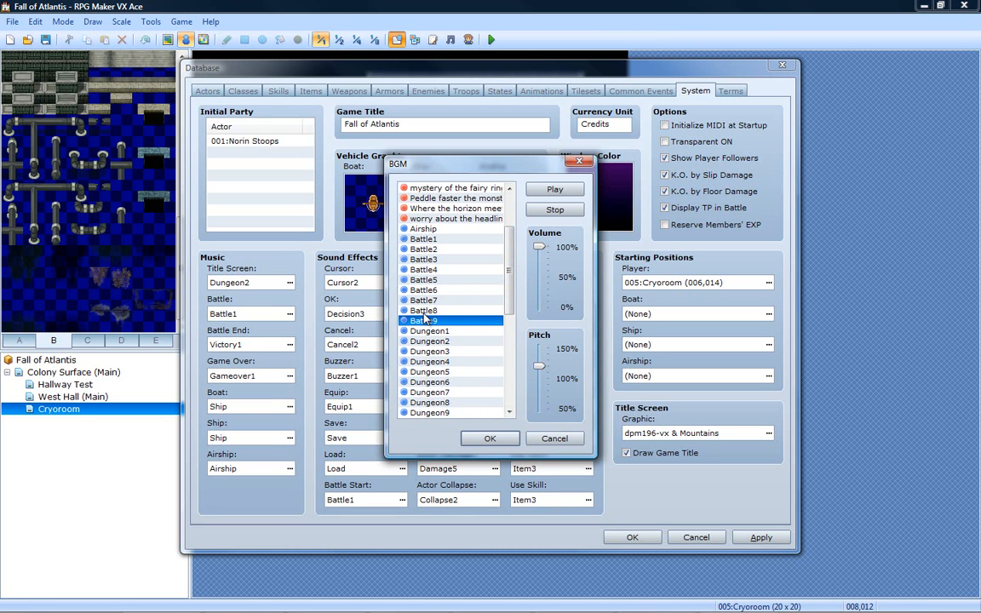
click(426, 310)
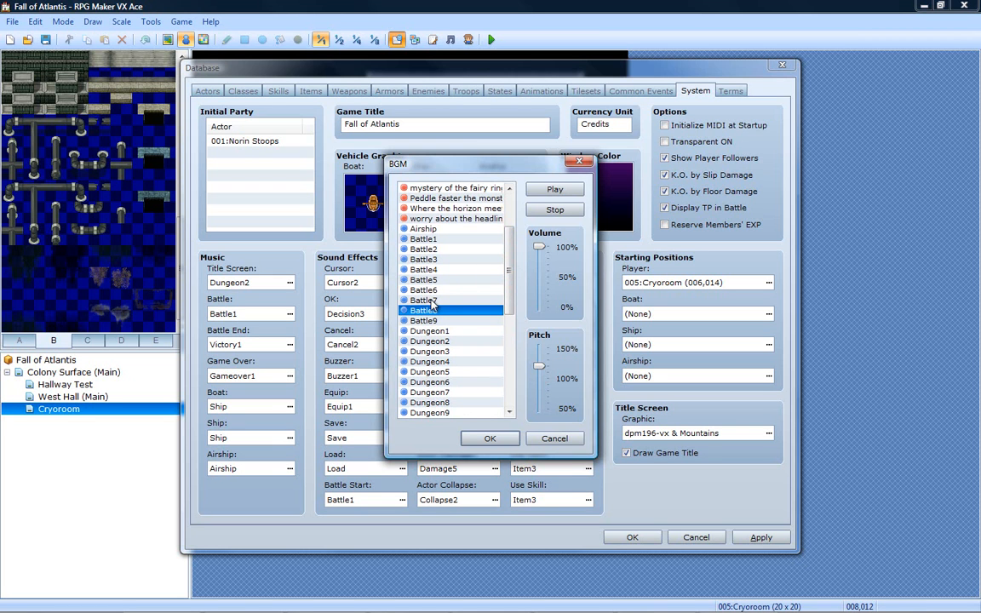
click(431, 300)
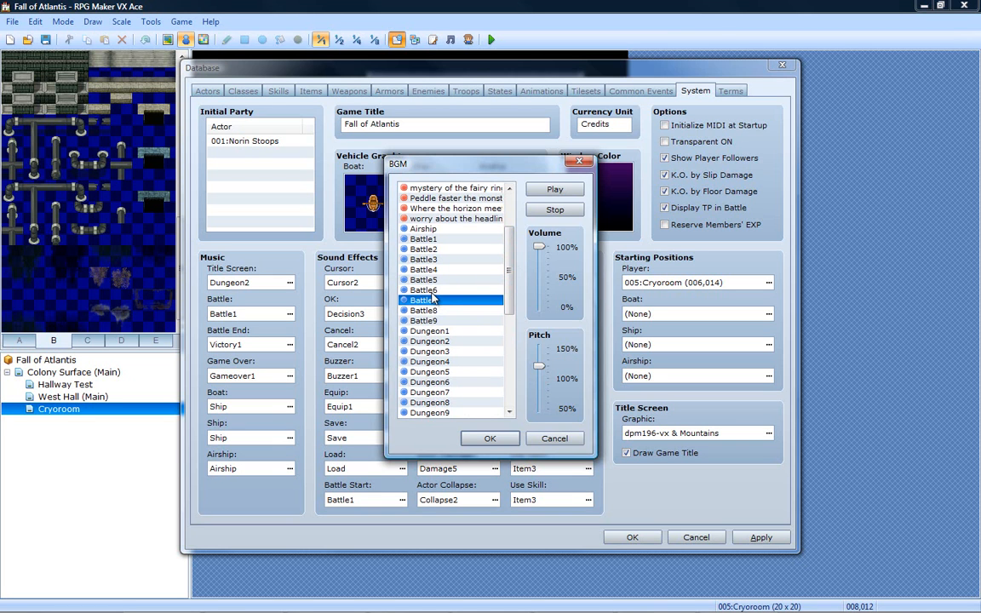
click(433, 290)
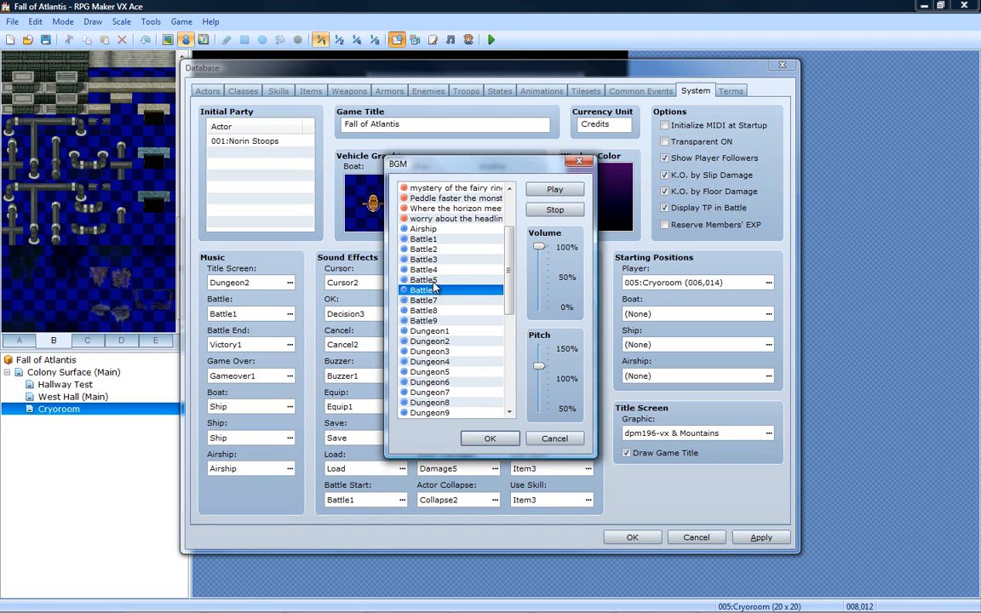
click(434, 280)
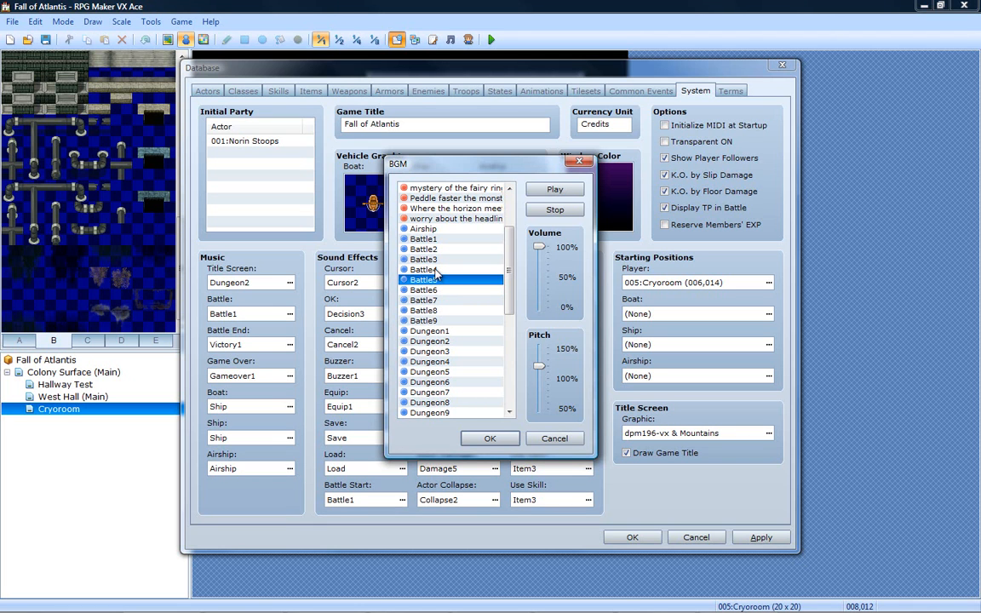
click(435, 270)
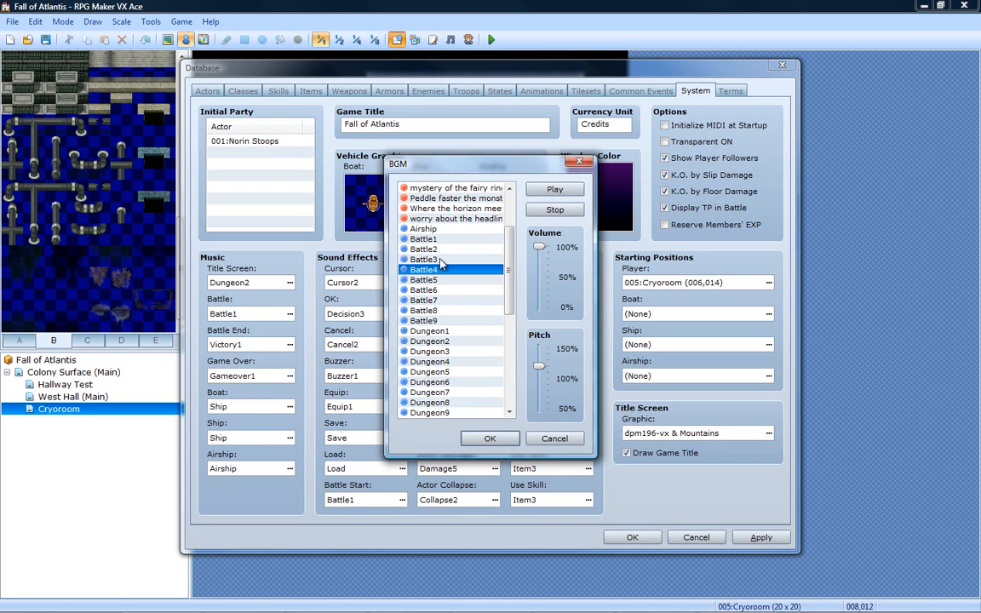
- Lower the music volume to about 85% and audition Battle3, Battle2 and Battle1
drag(540, 248, 543, 262)
click(447, 259)
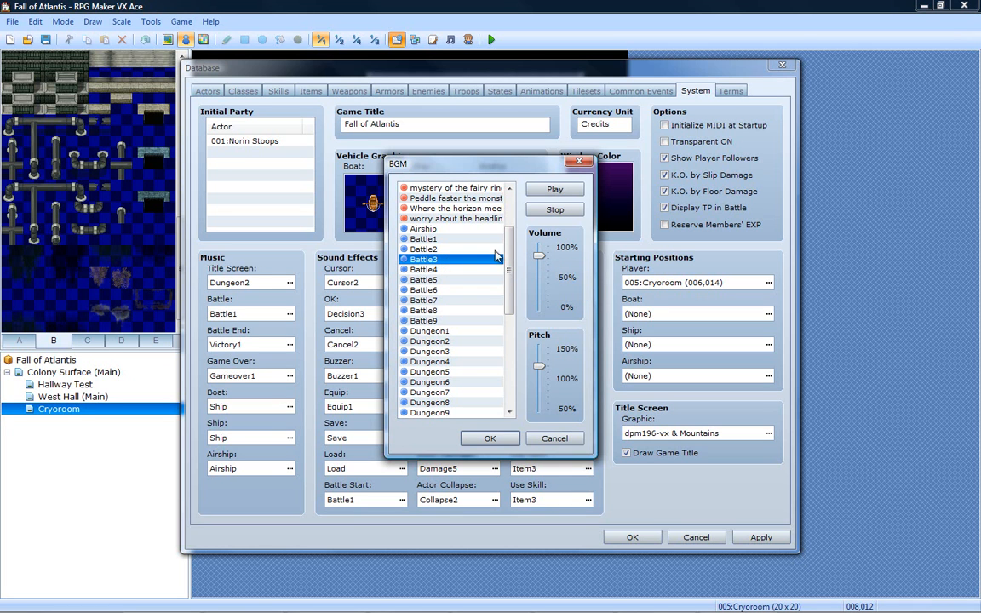
click(456, 250)
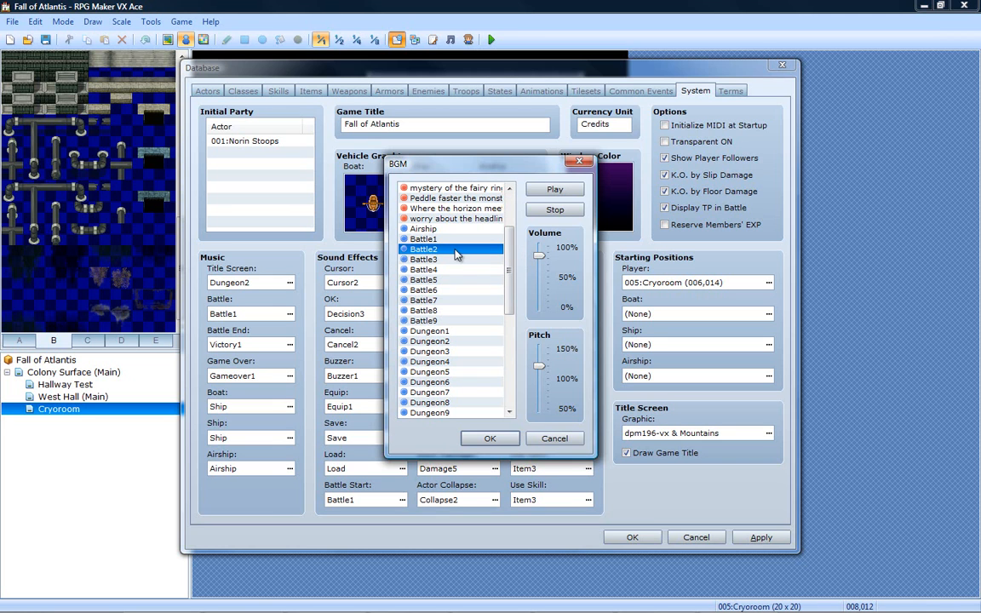
click(455, 239)
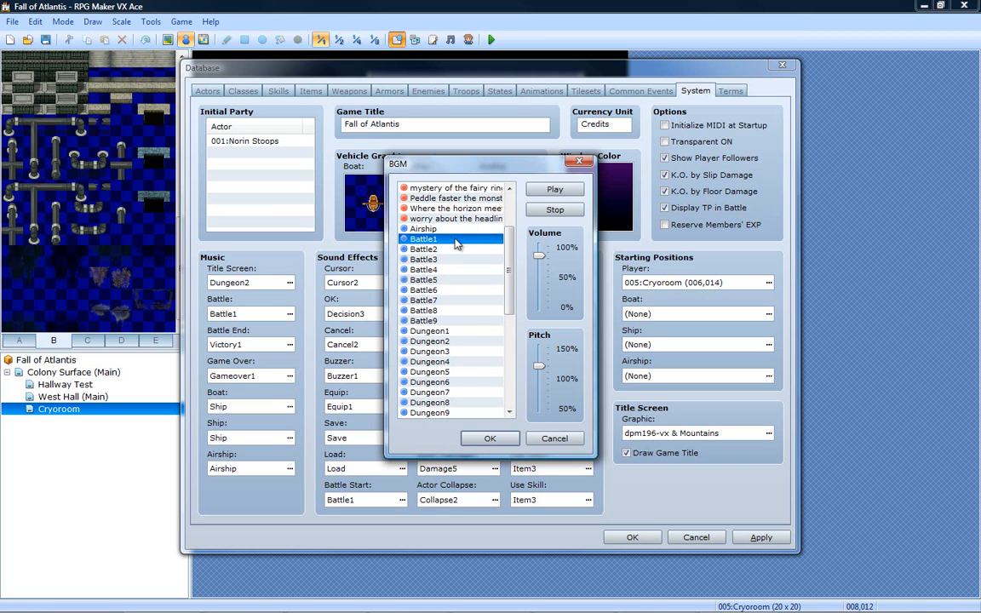
- Audition Town7 as battle music and restore the volume to 100%
drag(510, 256, 510, 356)
drag(538, 255, 540, 290)
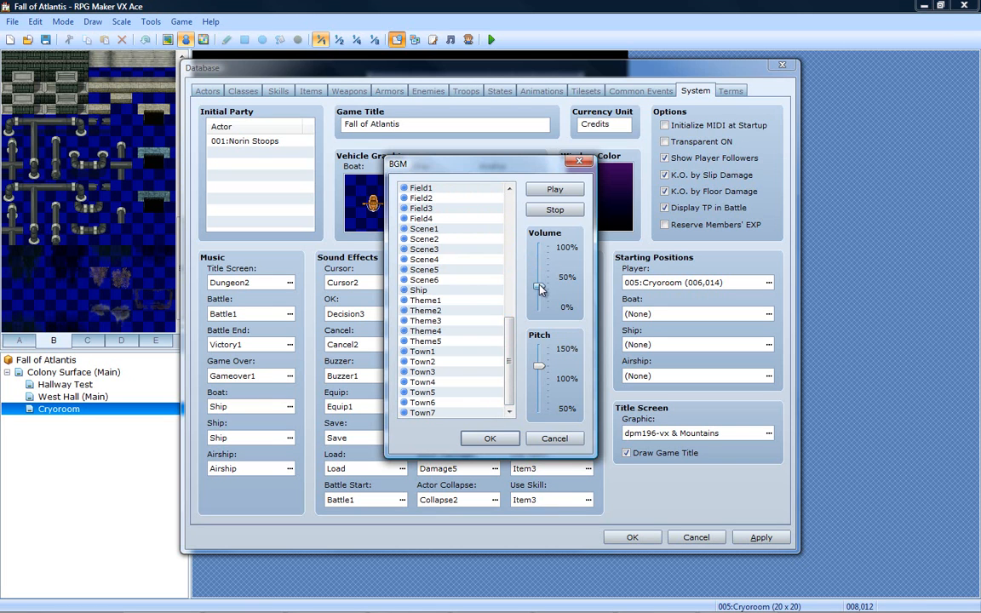
click(429, 412)
drag(533, 291, 537, 248)
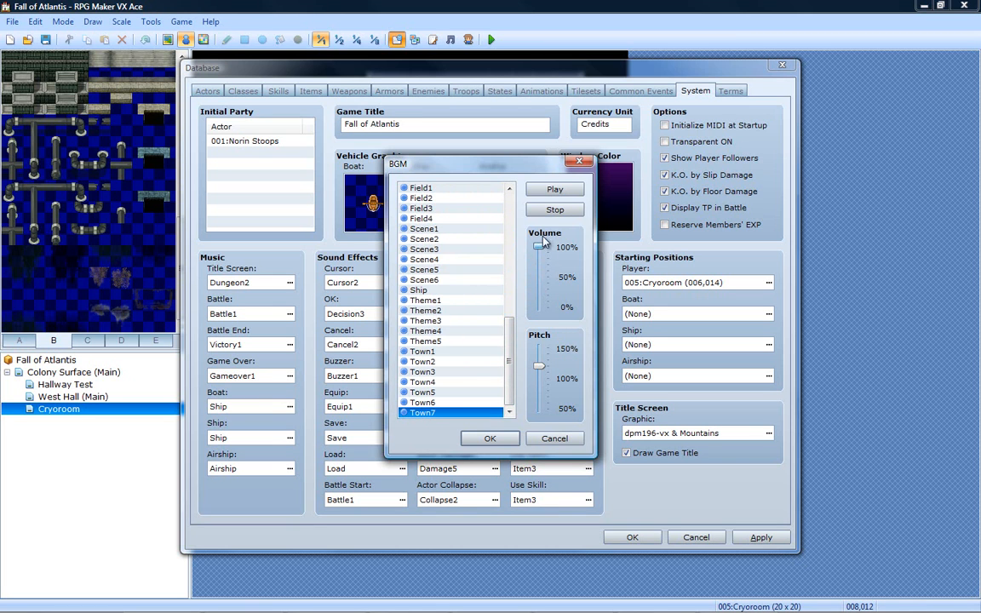
- Lower the music pitch to about 85% and audition the town tracks from Town6 back to Town1
drag(539, 366, 538, 384)
click(443, 403)
click(438, 393)
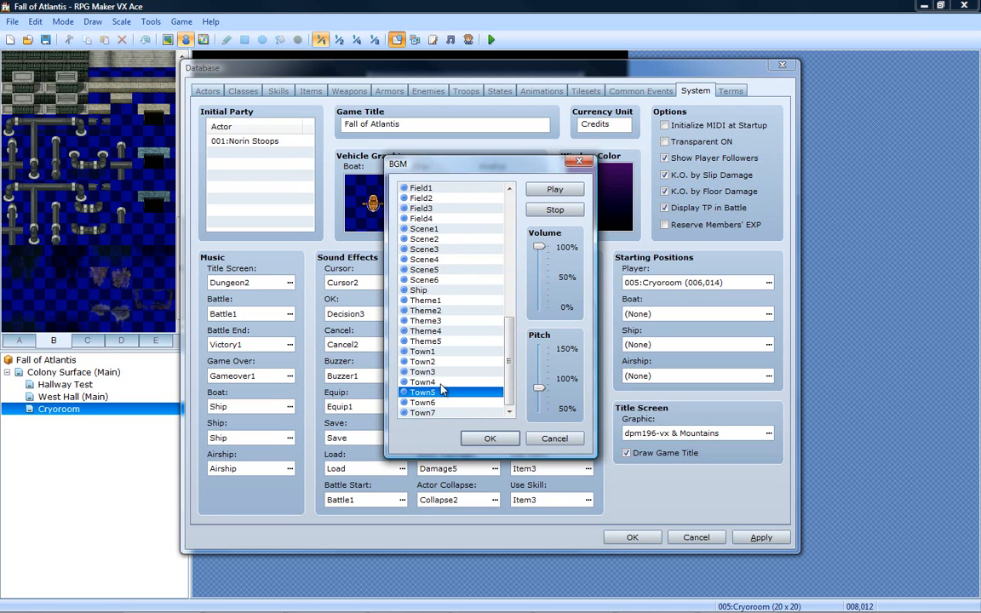
click(443, 382)
click(442, 372)
click(443, 362)
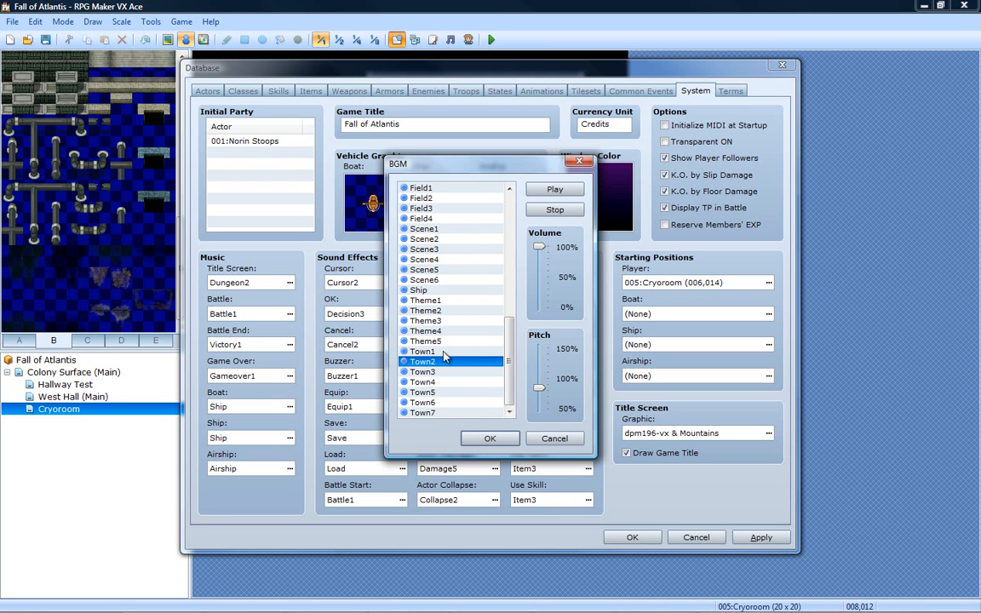
click(442, 353)
- Audition the theme tracks from Theme5 back to Theme1 as battle music candidates
click(449, 343)
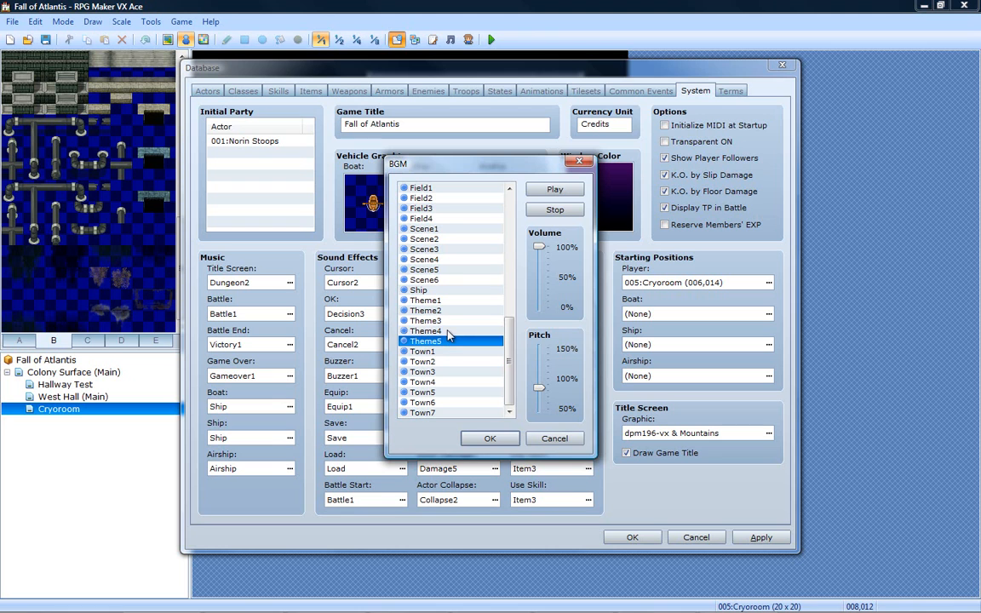
click(449, 333)
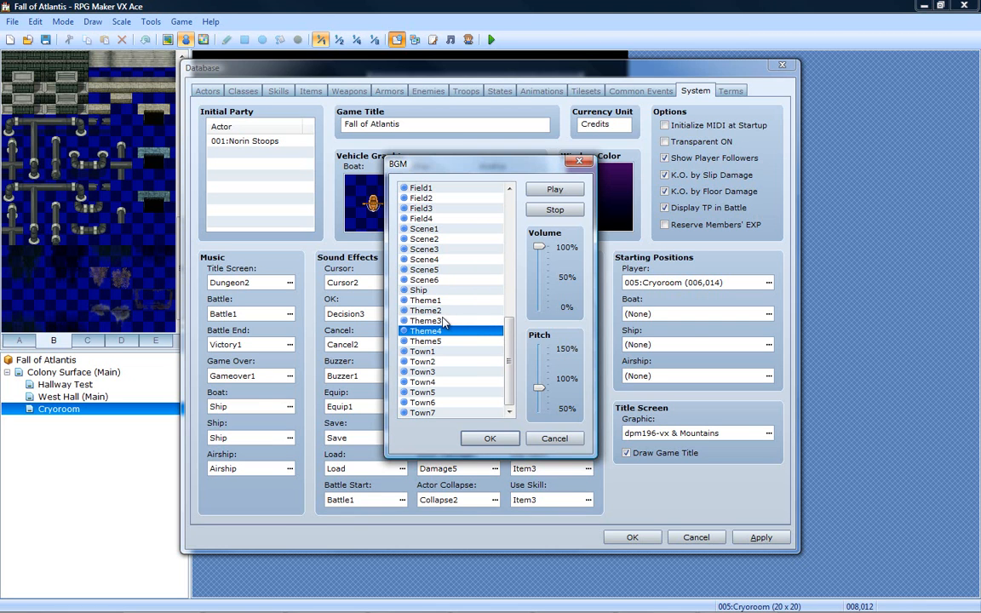
click(444, 320)
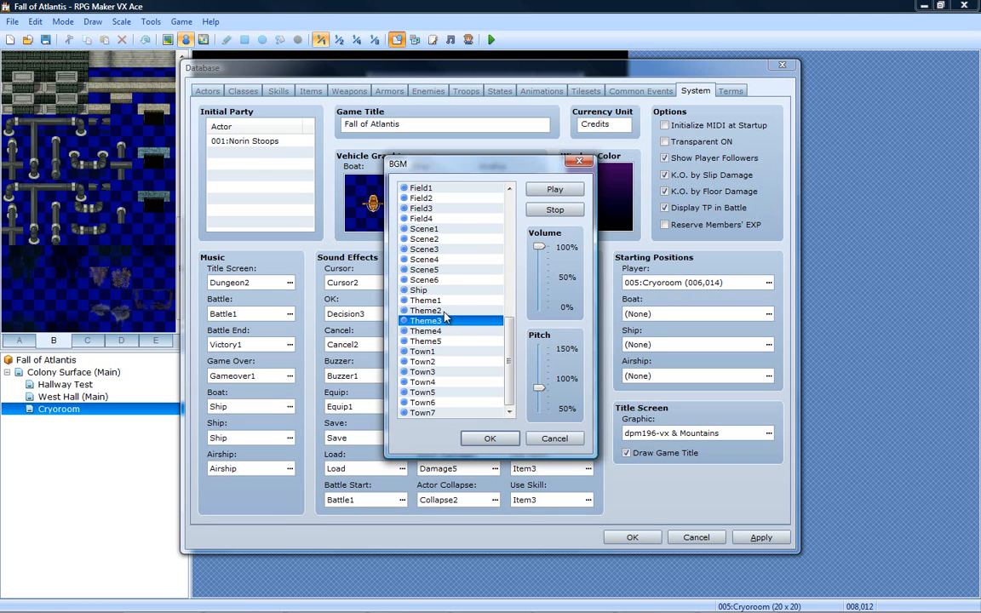
scroll(443, 320, up, 2)
click(441, 372)
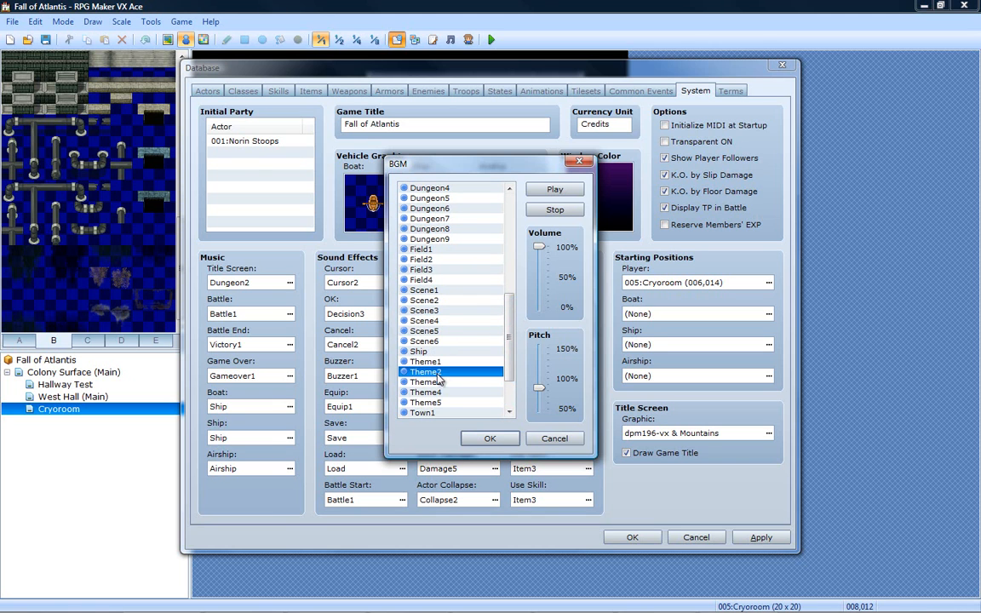
click(444, 362)
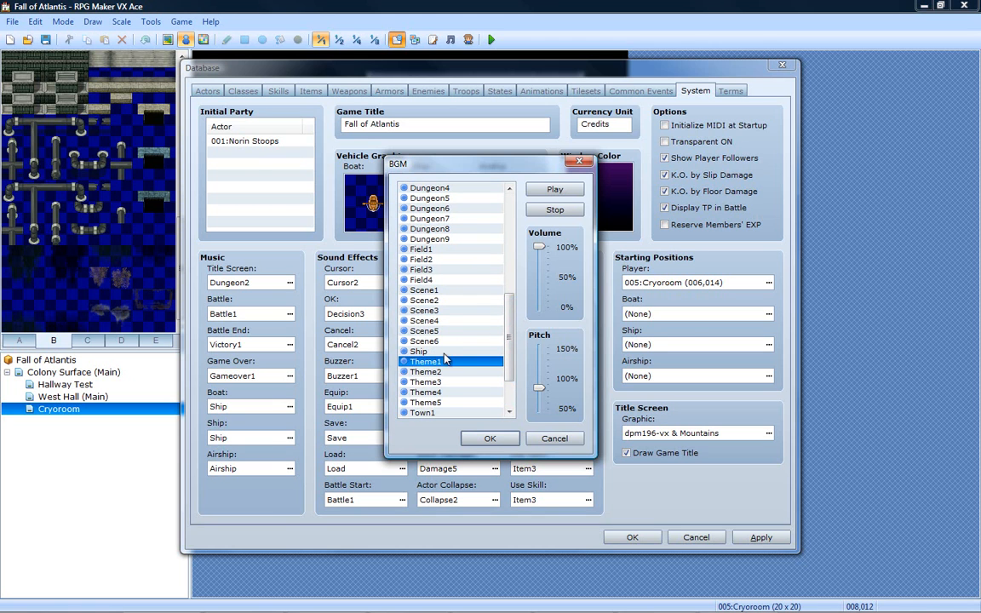
- Audition the Ship track and the scene tracks from Scene6 back to Scene2
click(447, 350)
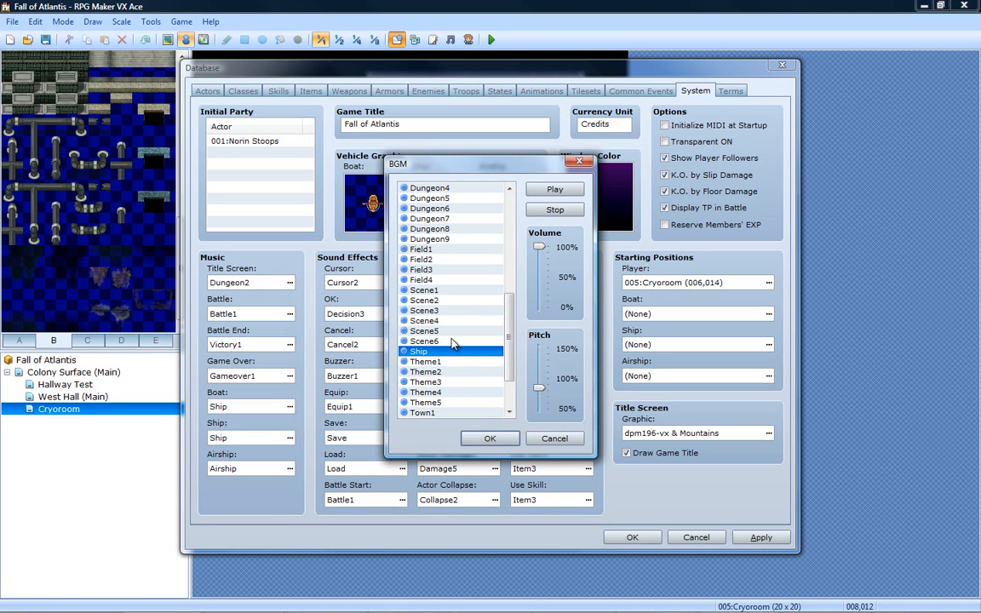
click(452, 342)
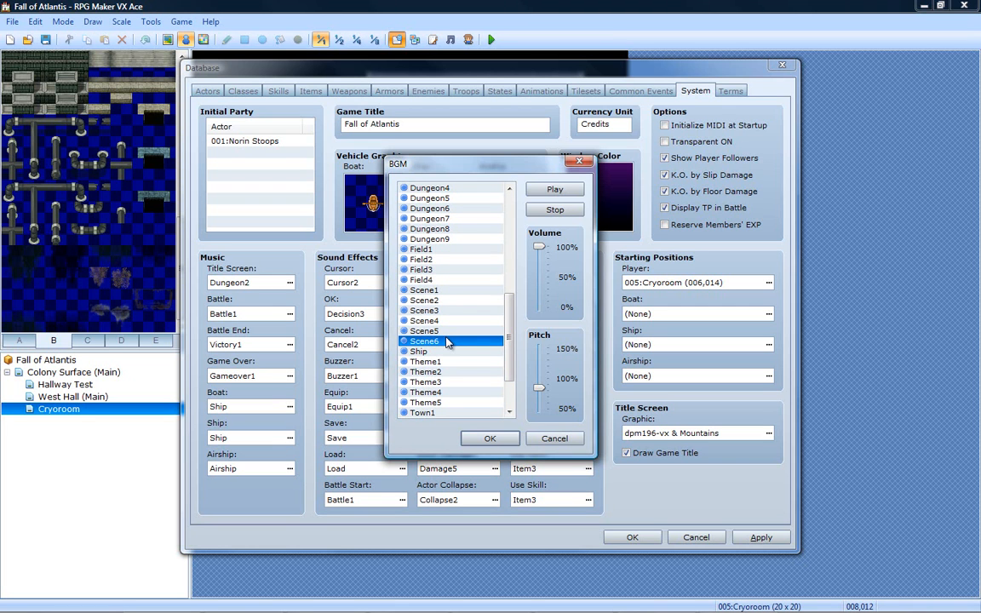
click(454, 332)
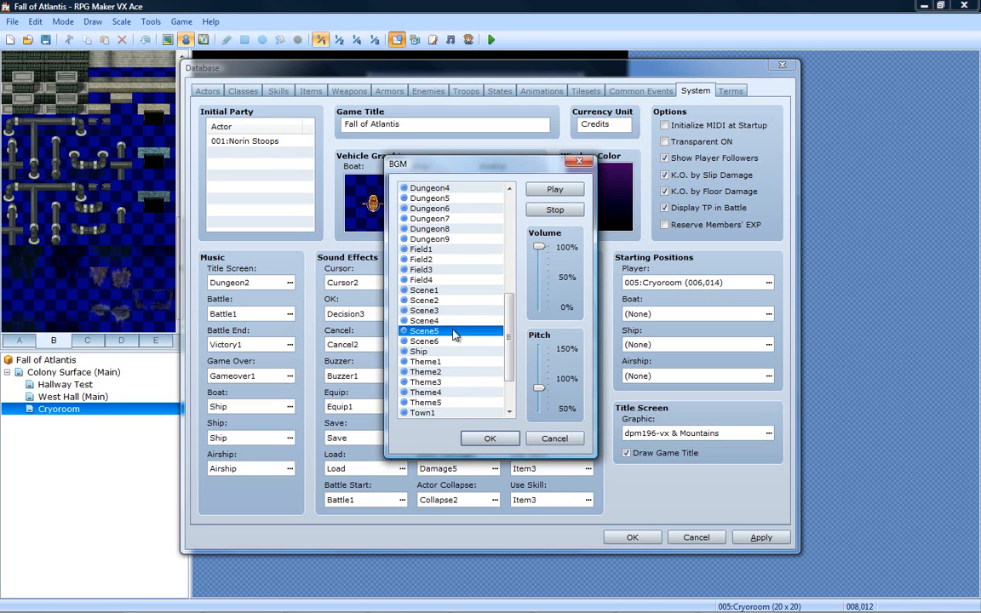
click(435, 322)
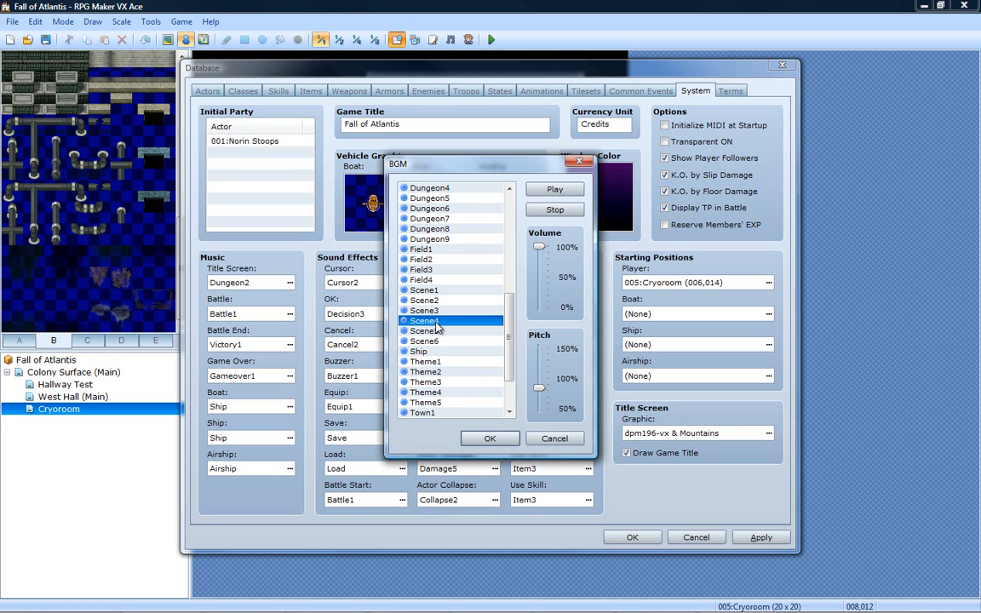
click(440, 311)
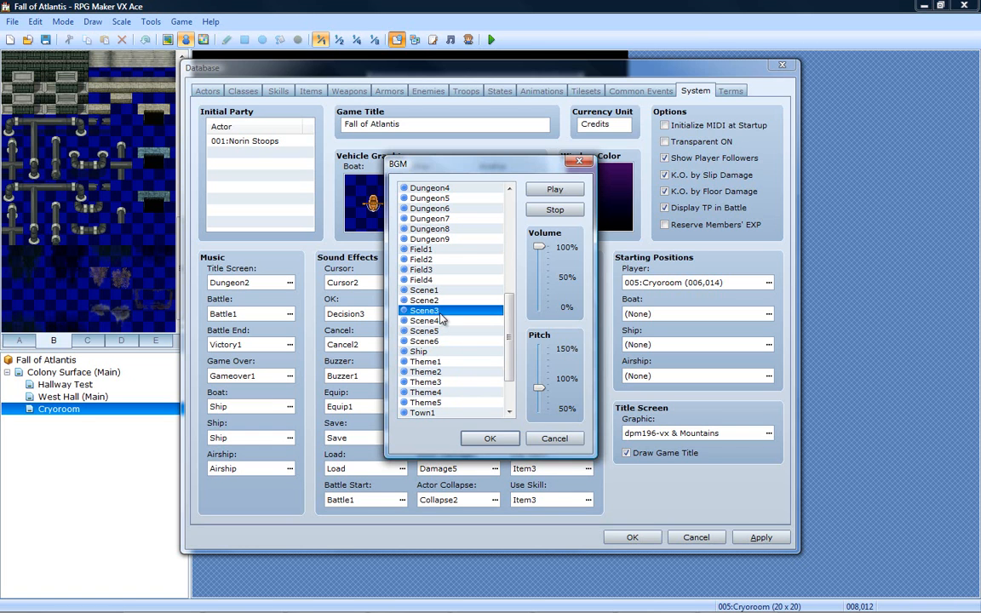
click(449, 300)
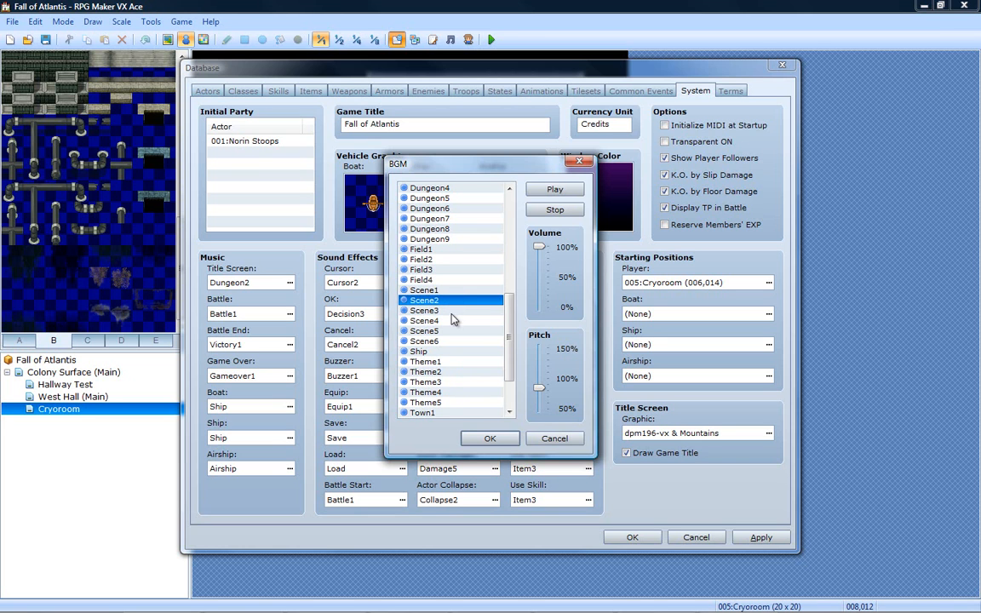
- Audition Scene3 again at a pitch of about 120%, then return the pitch to about 85%
click(452, 312)
drag(509, 339, 508, 320)
drag(538, 388, 538, 366)
click(436, 362)
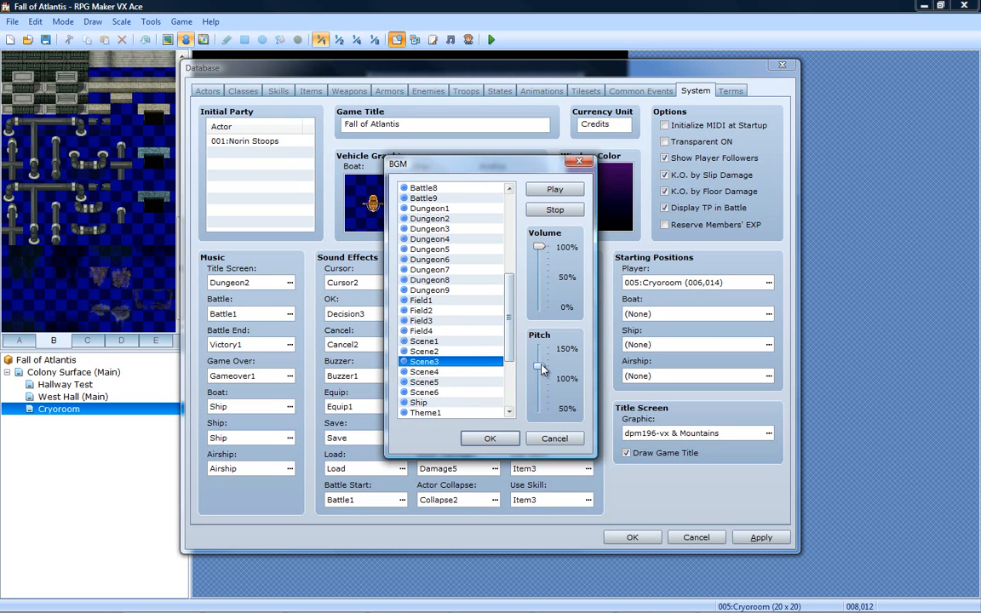
drag(538, 366, 539, 388)
- Set the battle music to Scene1 at 100% volume with the pitch lowered to about 70%
click(446, 352)
click(451, 340)
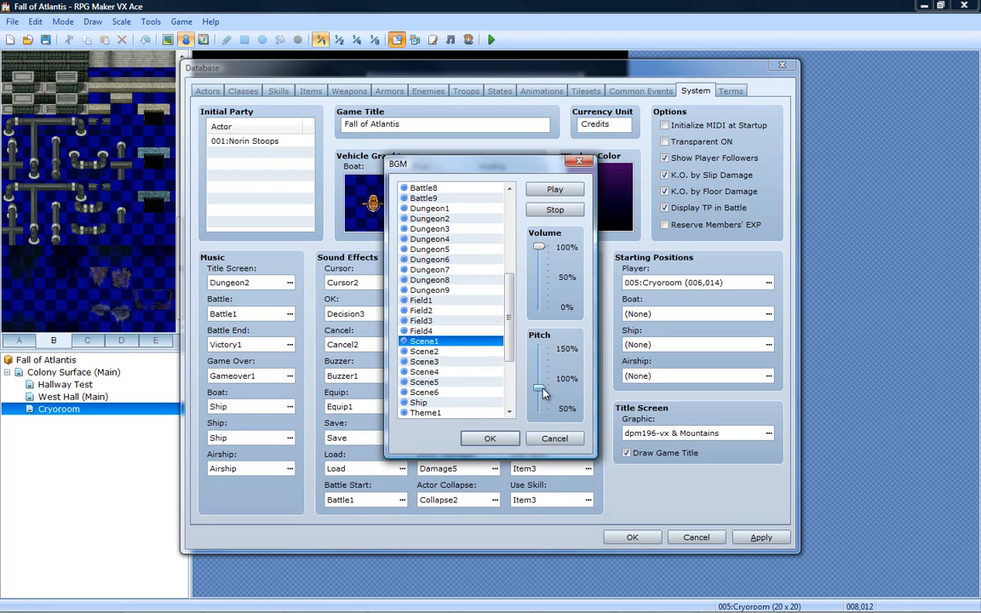
drag(541, 391, 541, 395)
double_click(451, 342)
drag(544, 396, 540, 390)
drag(539, 393, 539, 397)
click(490, 438)
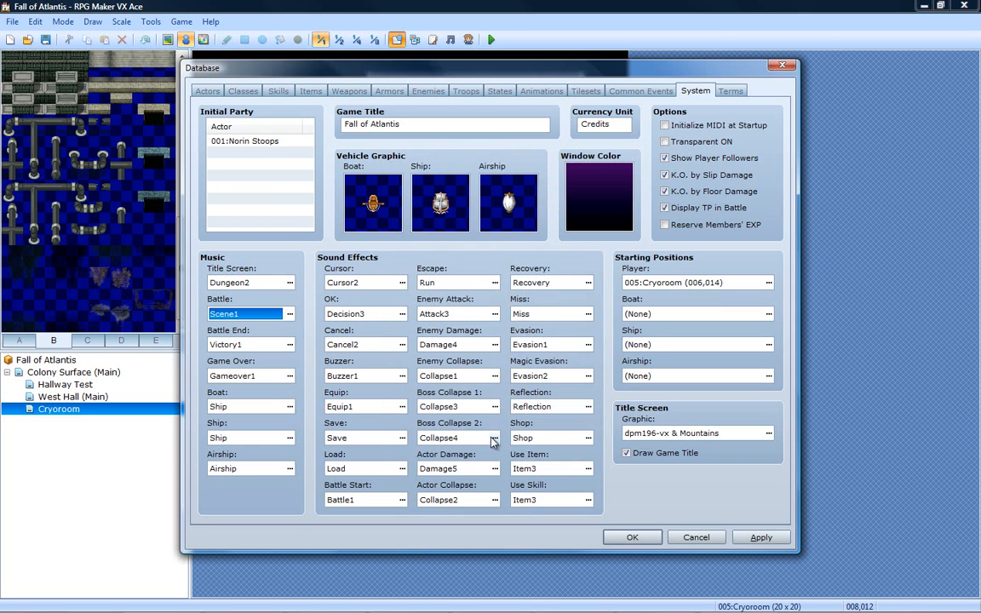
- Audition Fanfare2, Fanfare1, Mystery and Shock as candidates for the battle end music
click(289, 346)
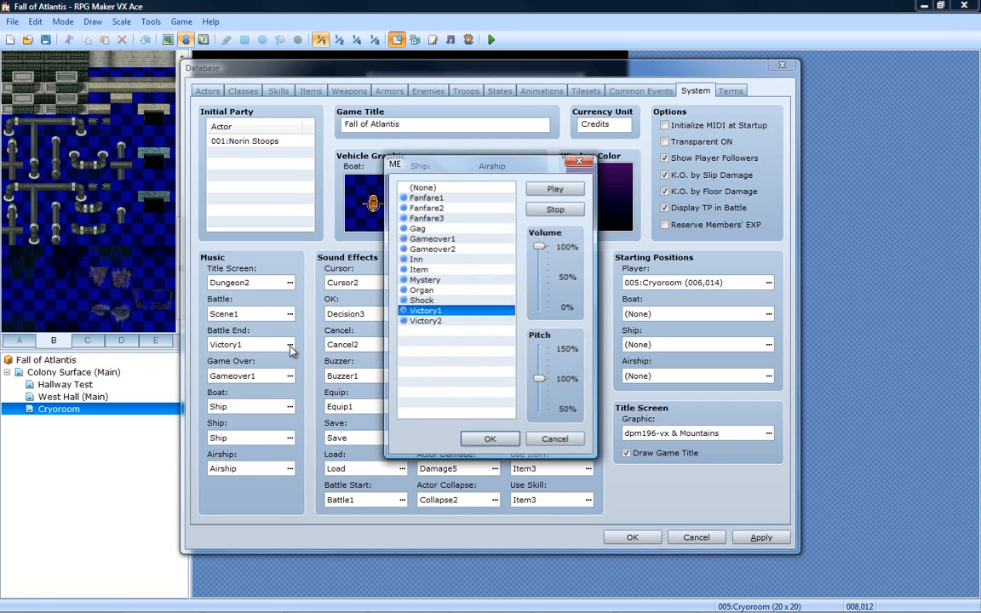
click(554, 209)
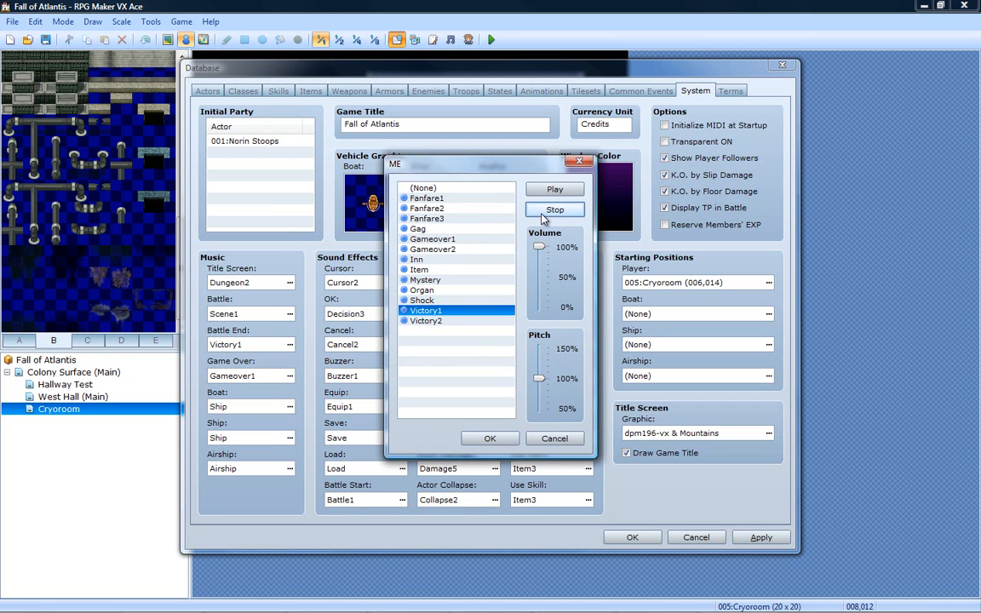
click(465, 207)
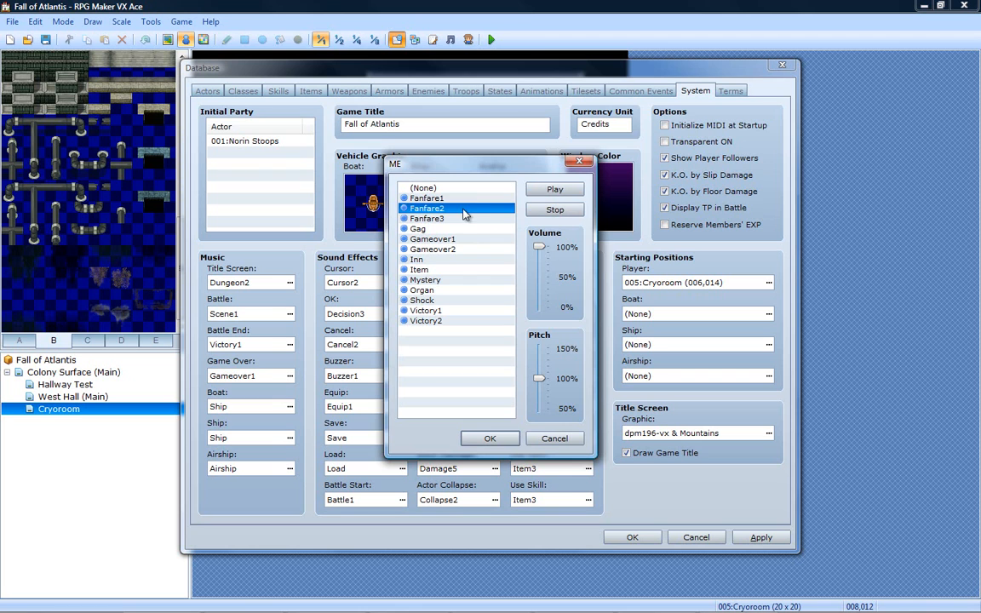
click(466, 198)
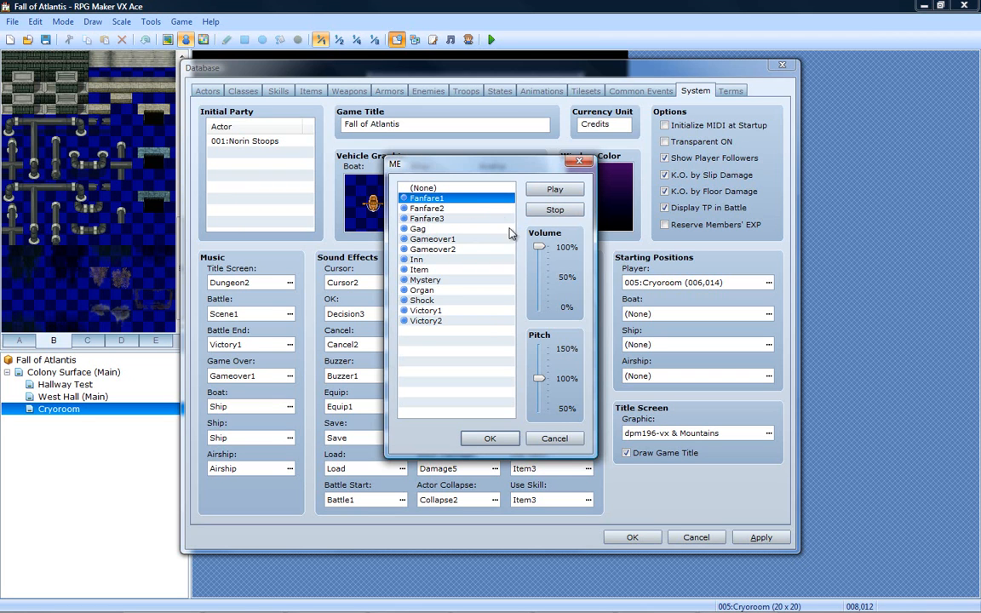
click(446, 280)
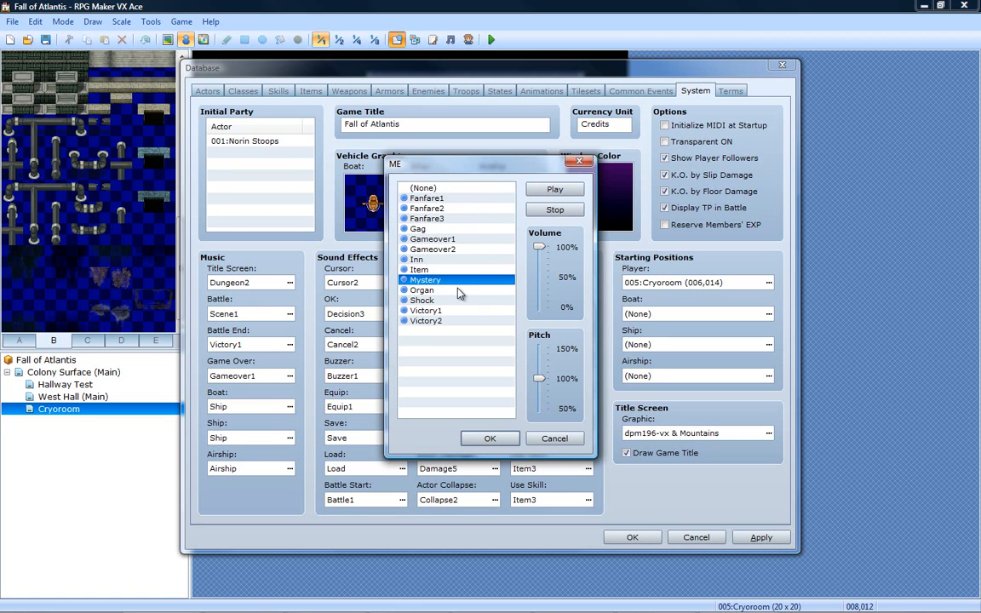
click(449, 300)
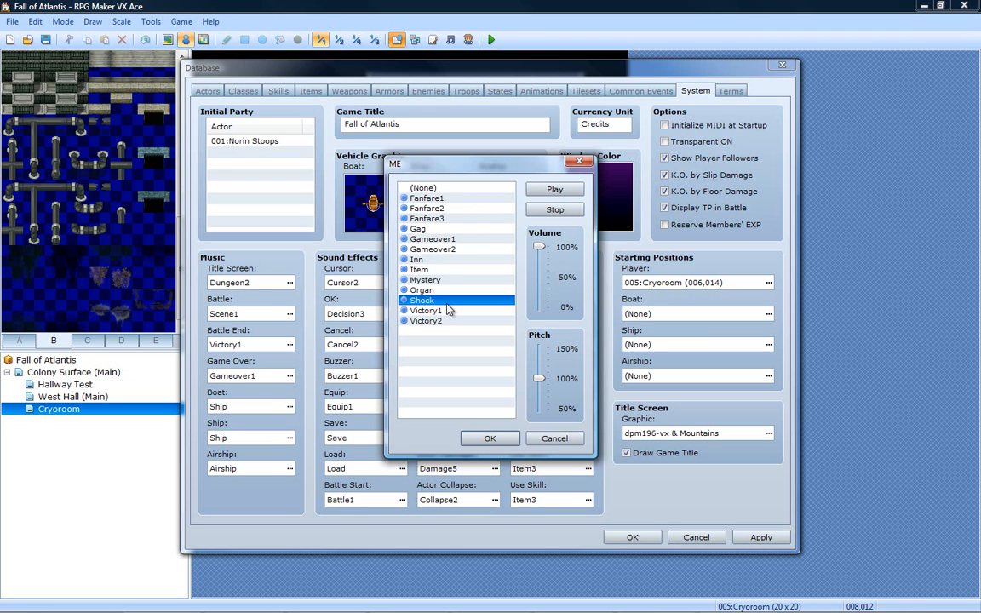
- Audition Victory1 and Victory2 for the battle end music, lowering the pitch to about 65% and raising it to about 80%
click(448, 310)
click(451, 321)
click(455, 312)
drag(539, 376, 542, 398)
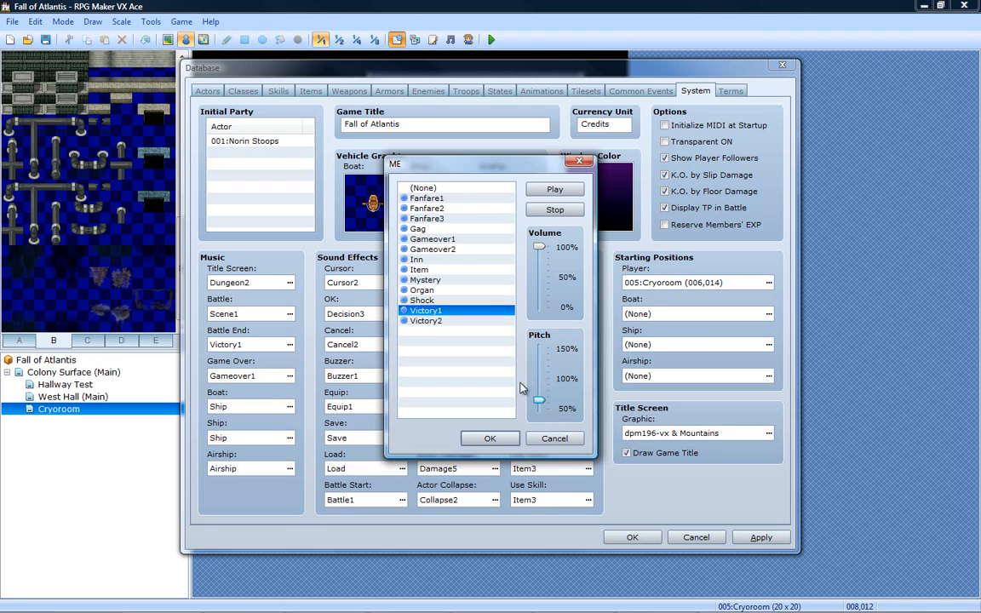
click(444, 322)
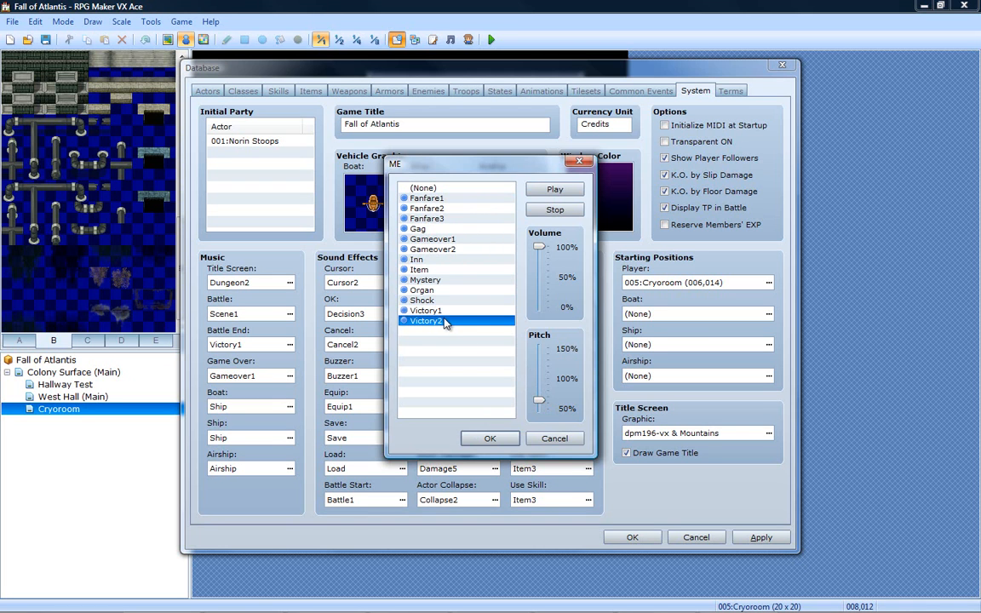
drag(541, 398, 542, 390)
key(Up)
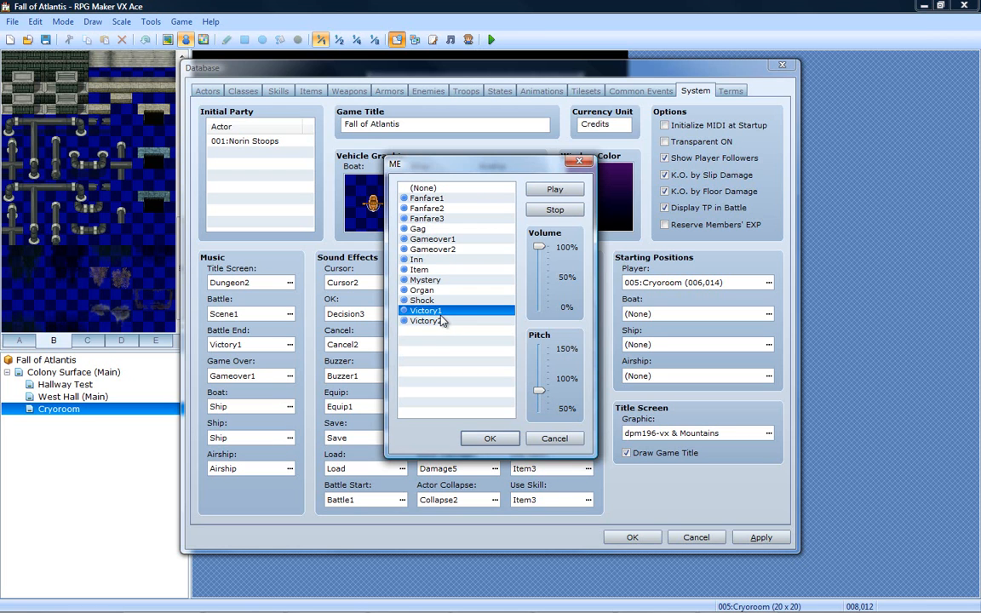
- Audition Gameover2, Gameover1, Gag and the three Fanfare tracks at the same pitch, leaving the battle end music selection without saving
click(443, 248)
click(443, 240)
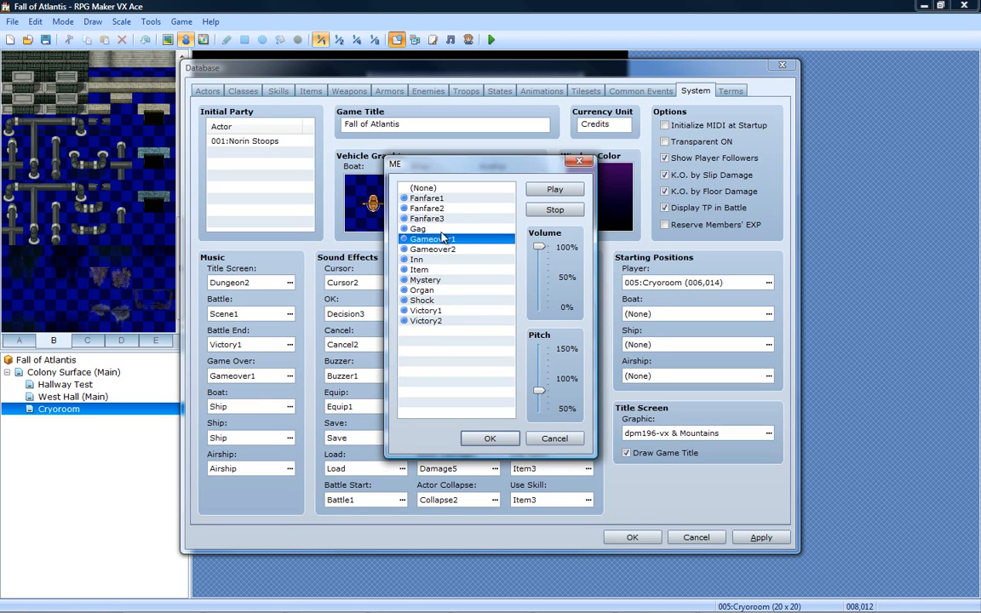
click(441, 230)
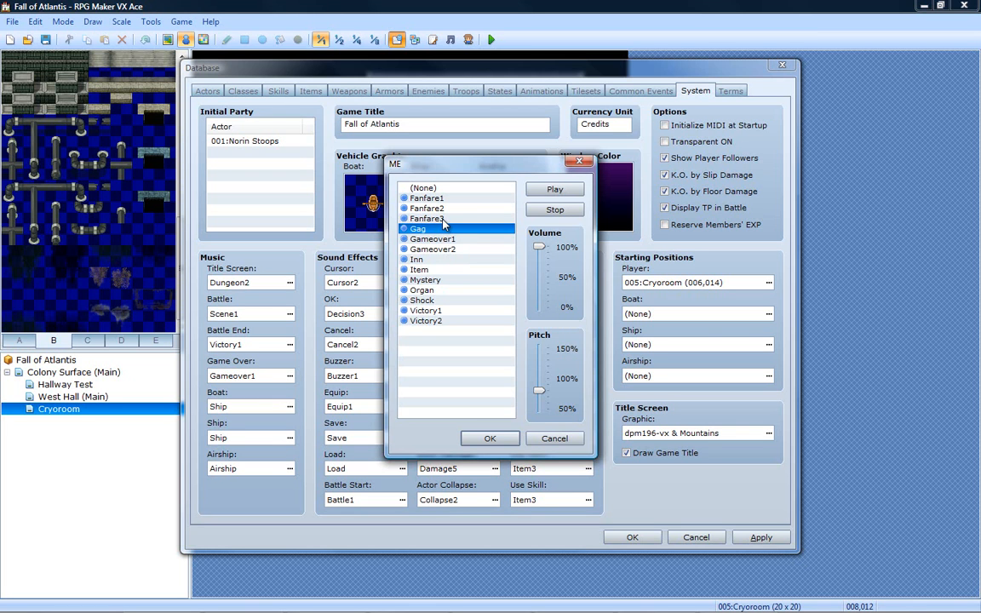
click(442, 219)
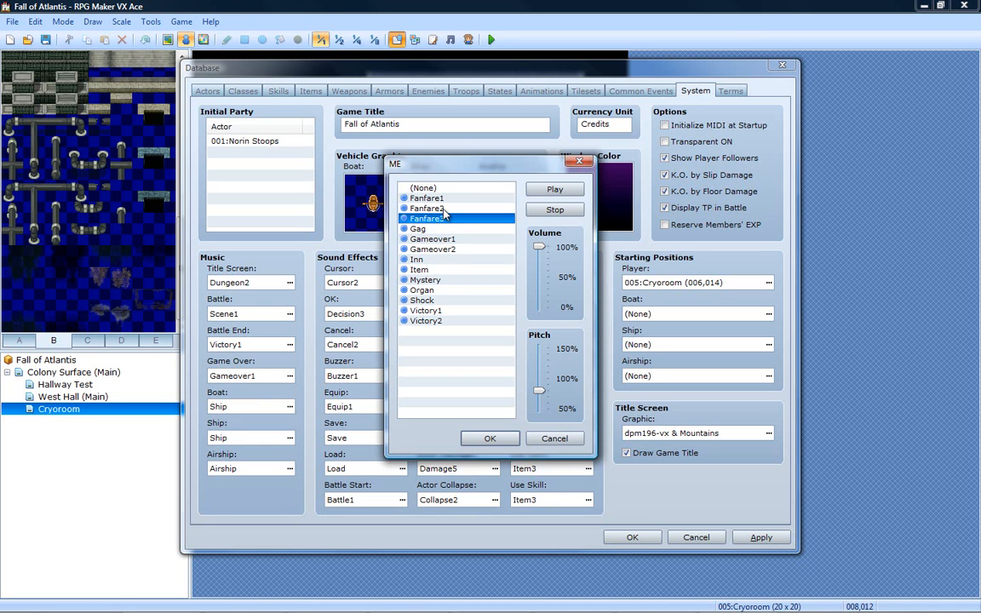
click(443, 210)
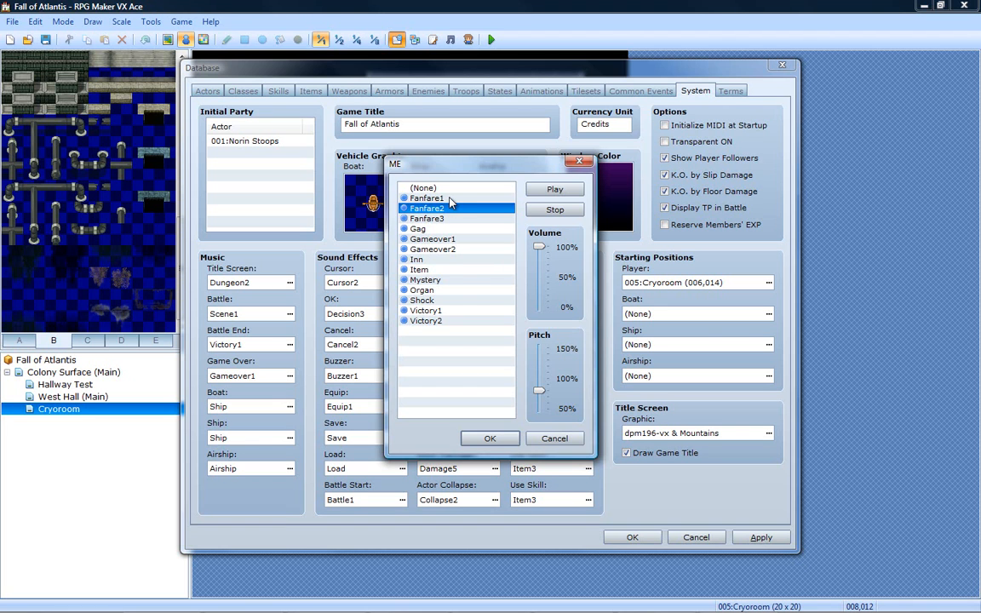
click(450, 198)
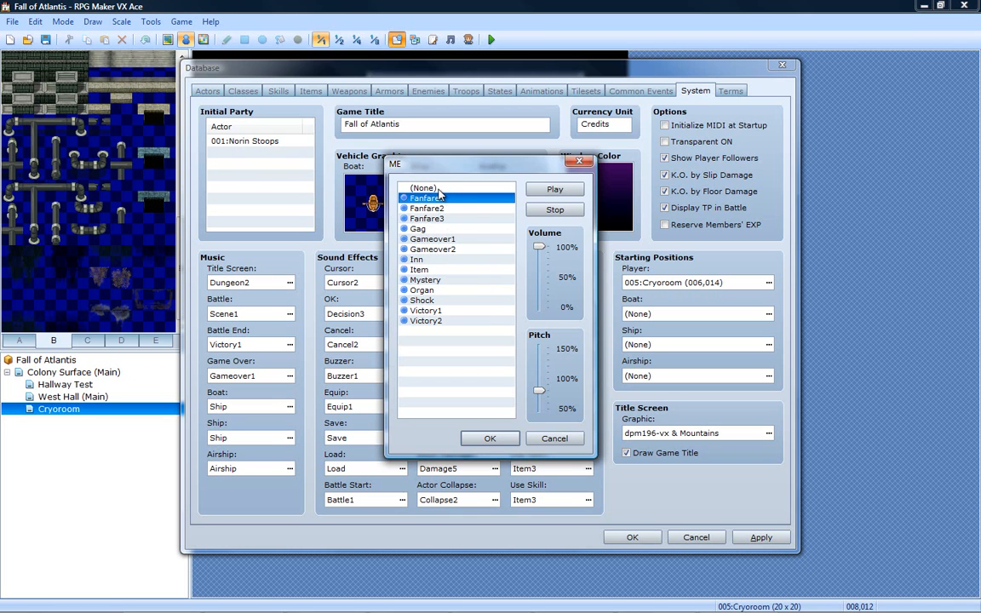
click(546, 445)
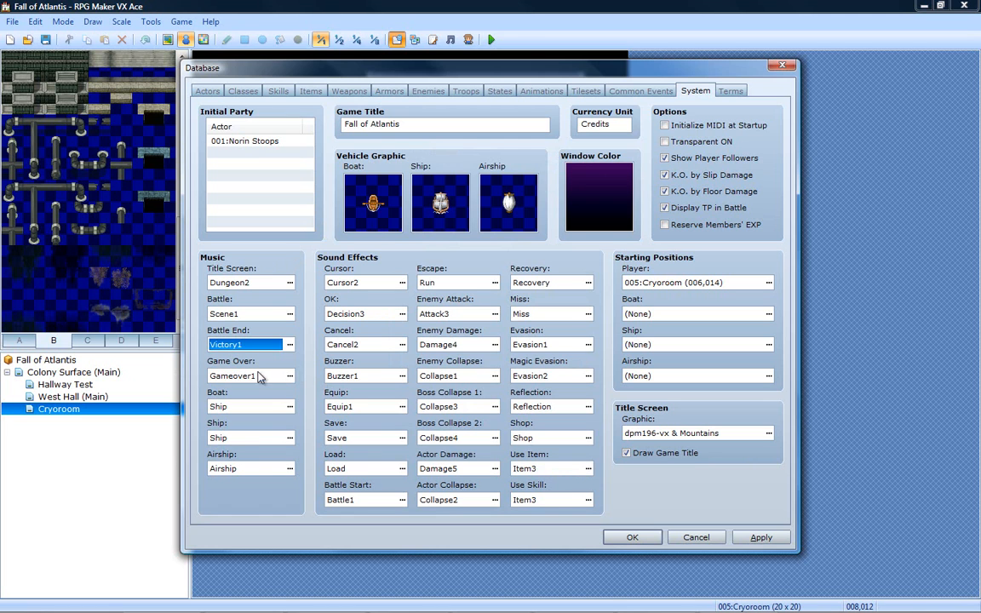
- Apply the system music changes, look over the Terms settings and close the database
click(760, 538)
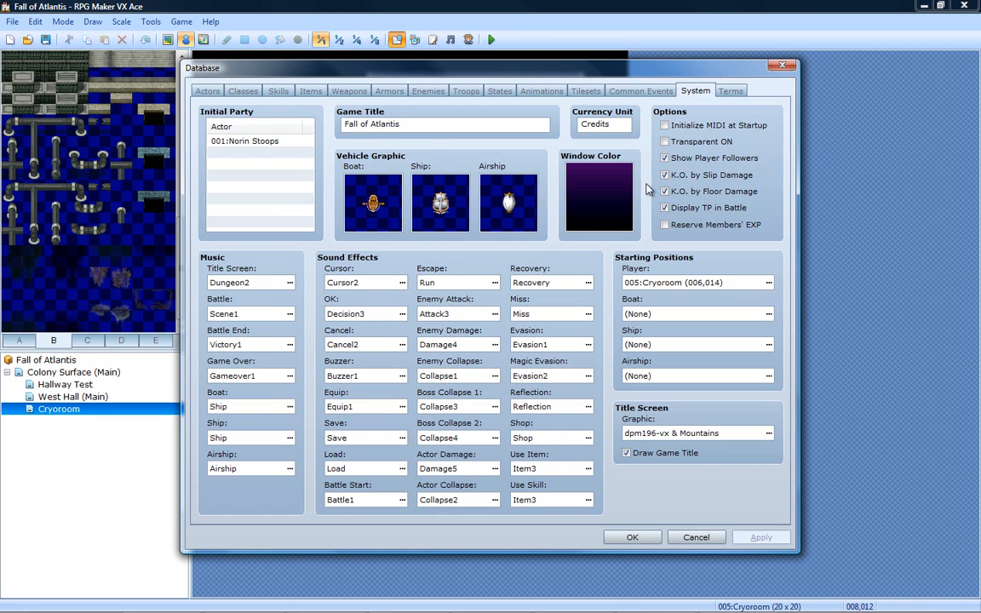
click(730, 92)
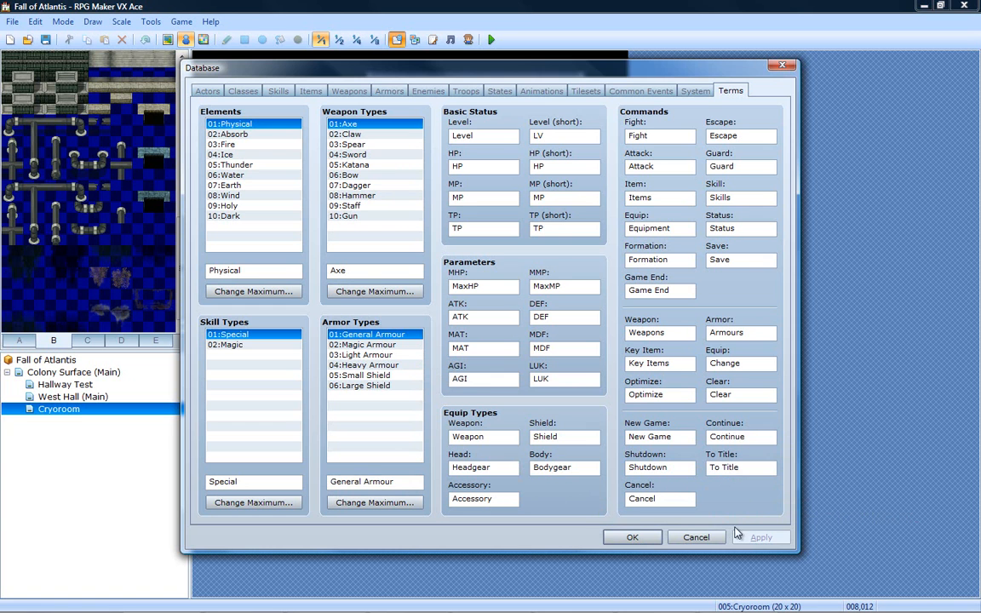
click(631, 537)
click(450, 39)
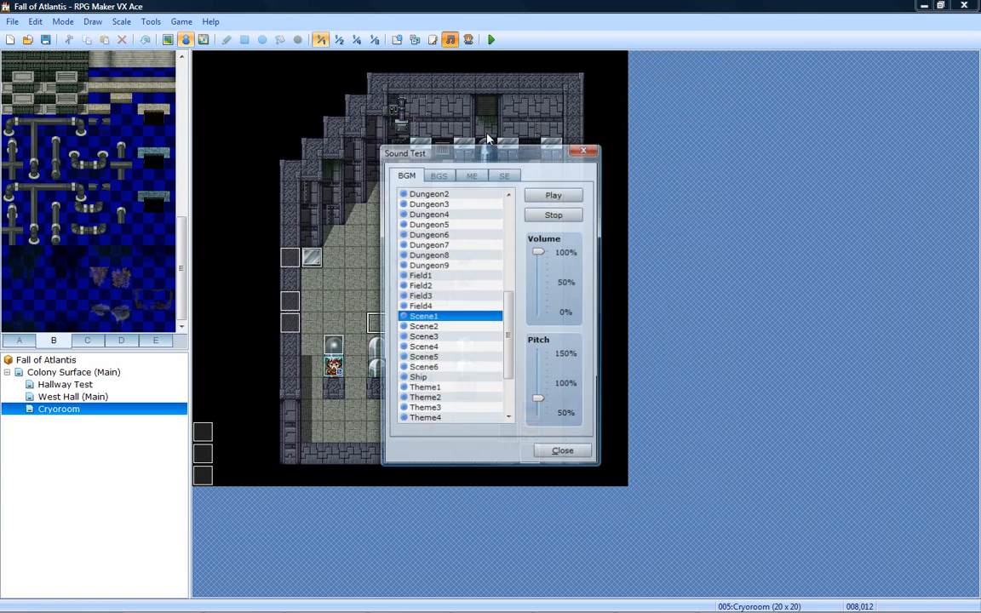
click(566, 453)
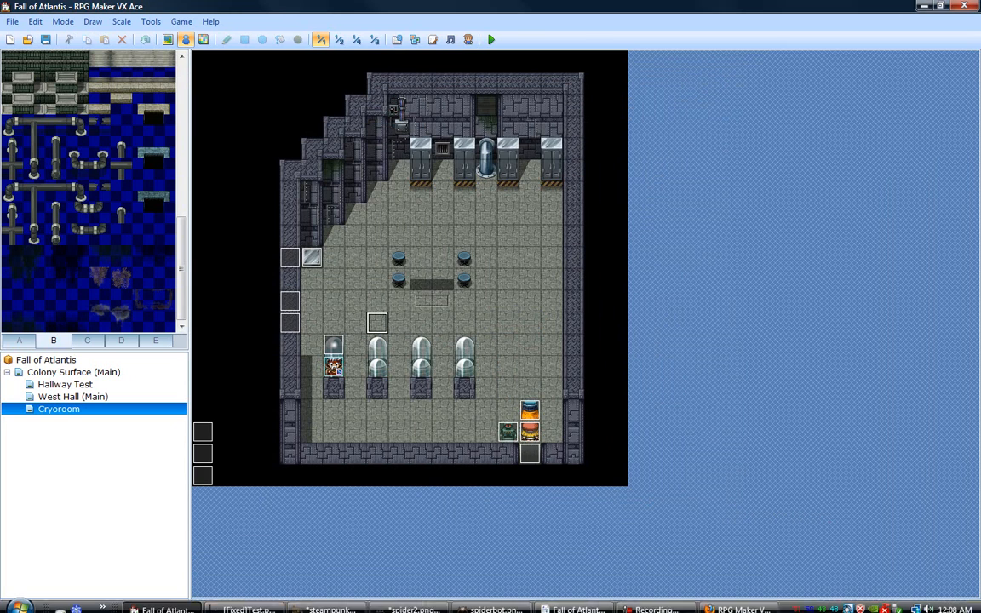
mouse_move(624, 604)
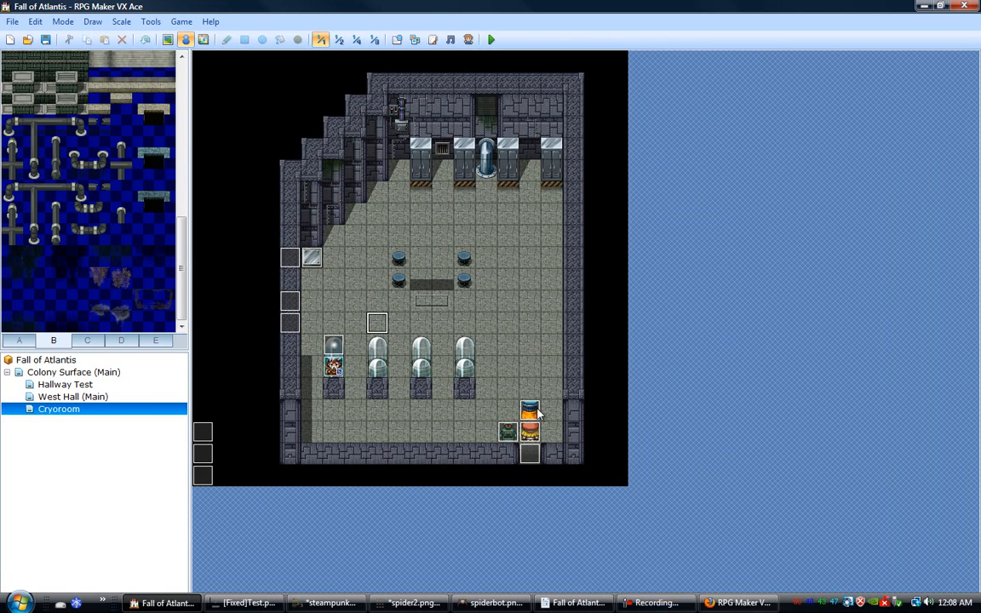
- Reopen the database and rename the first armor type, General Armour, to Civilian Wear
click(396, 39)
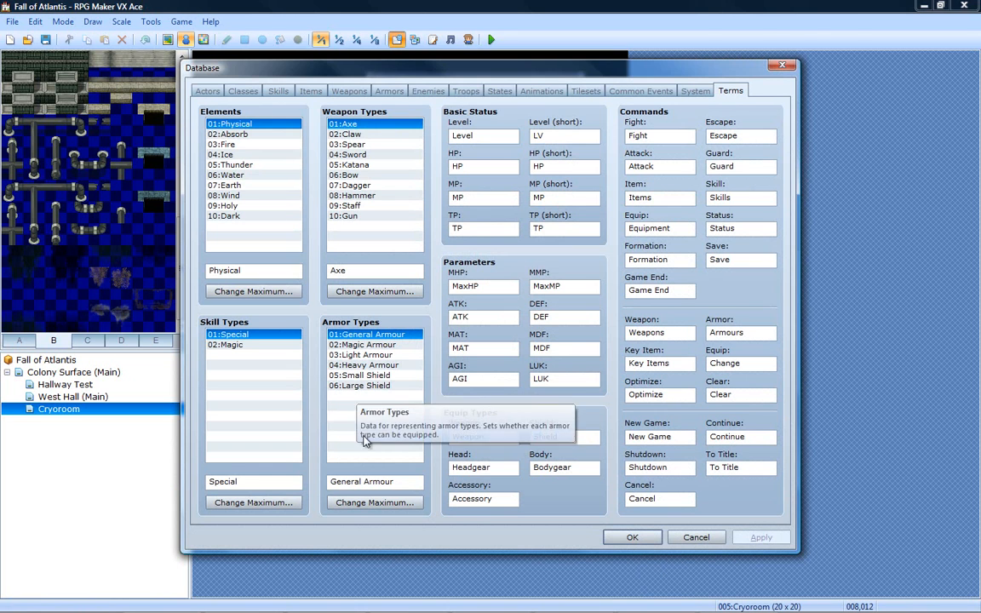
drag(407, 483, 230, 505)
text(C)
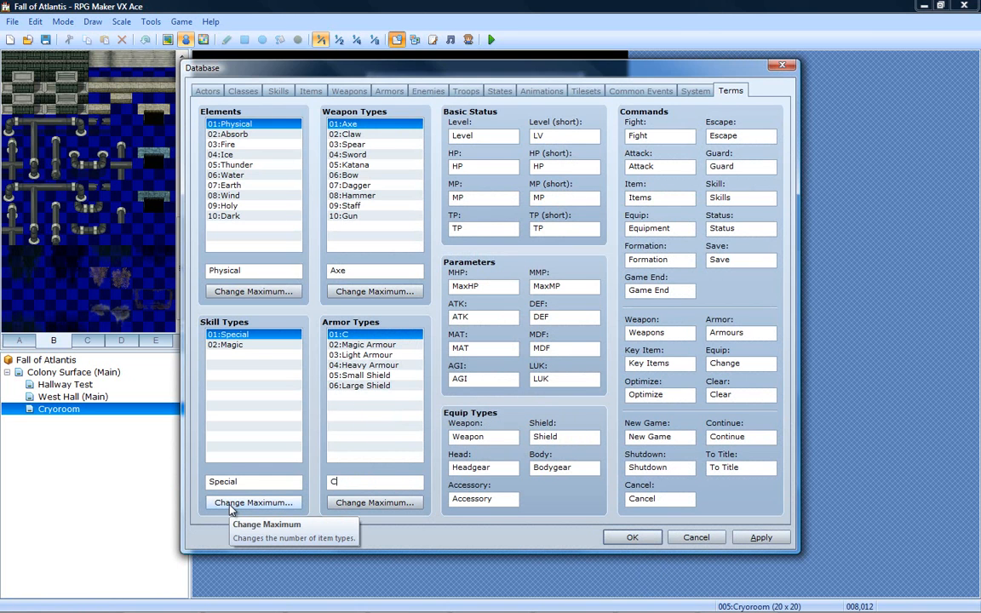
text(ivilian Wear)
- Rename the Magic Armour type to Technician Gear and keep the maximum number of armor types at 6
click(362, 344)
drag(385, 481, 328, 482)
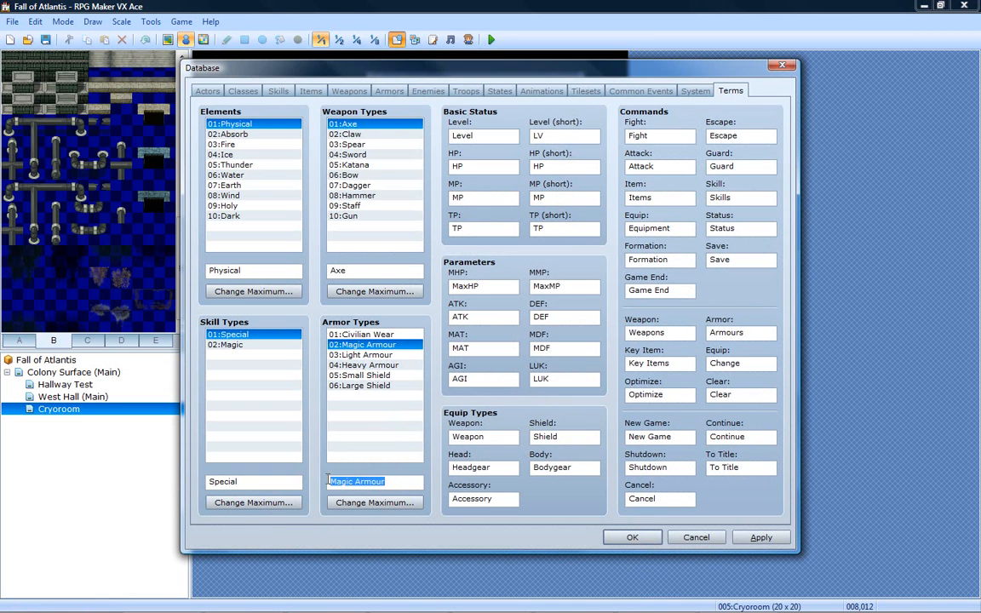
text(Techni)
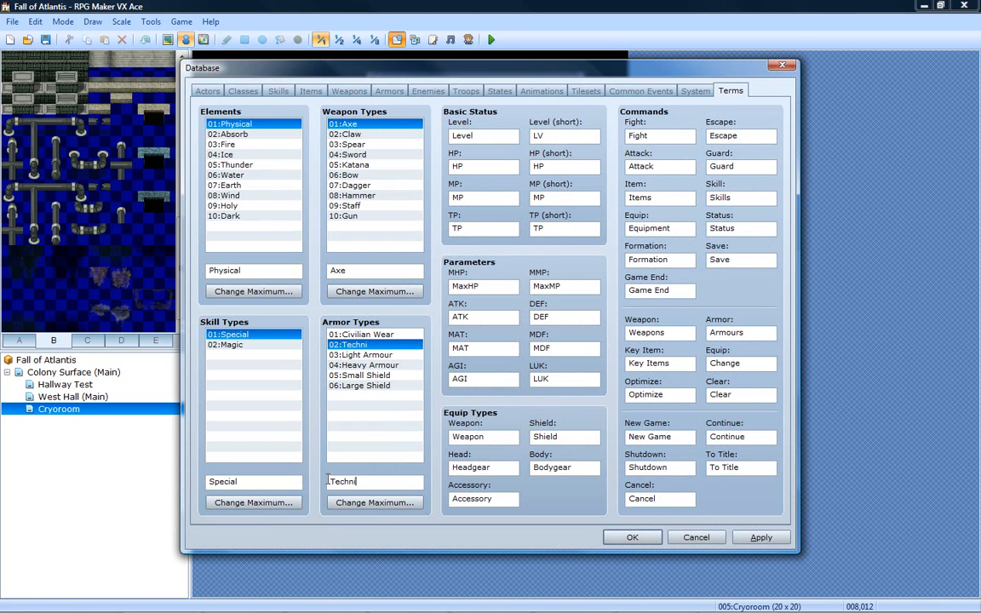
text(cian Gear)
click(375, 502)
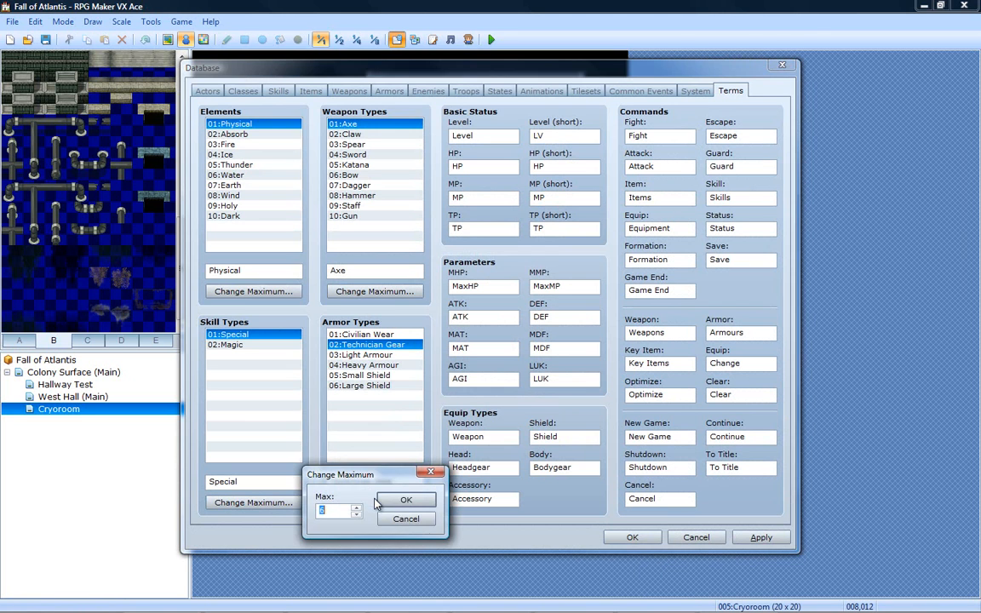
click(406, 500)
- Rename the Light Armour type to Combat Gear and the Heavy Armour type to Novelty Wear
click(357, 354)
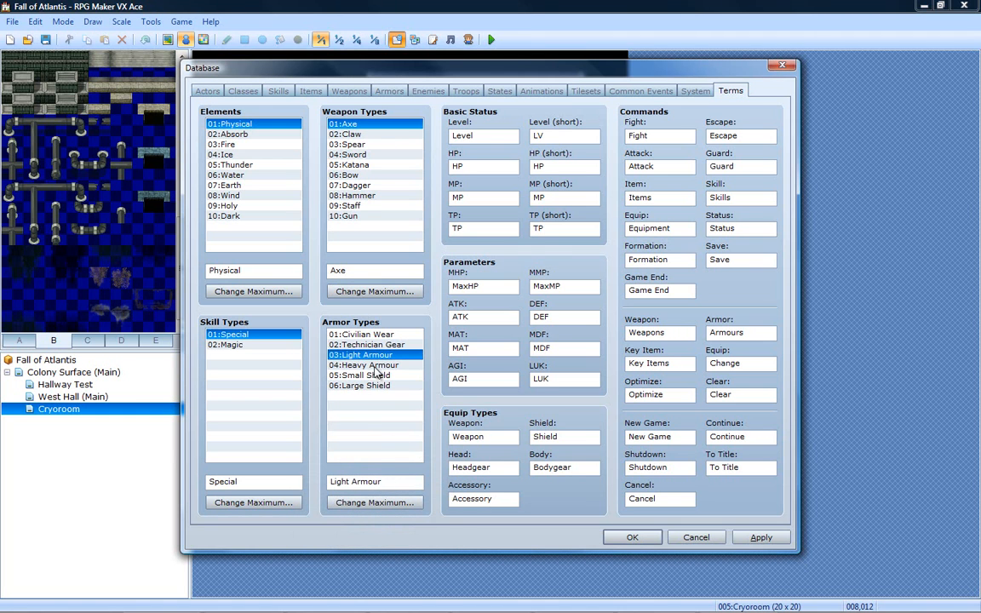
drag(388, 482, 332, 481)
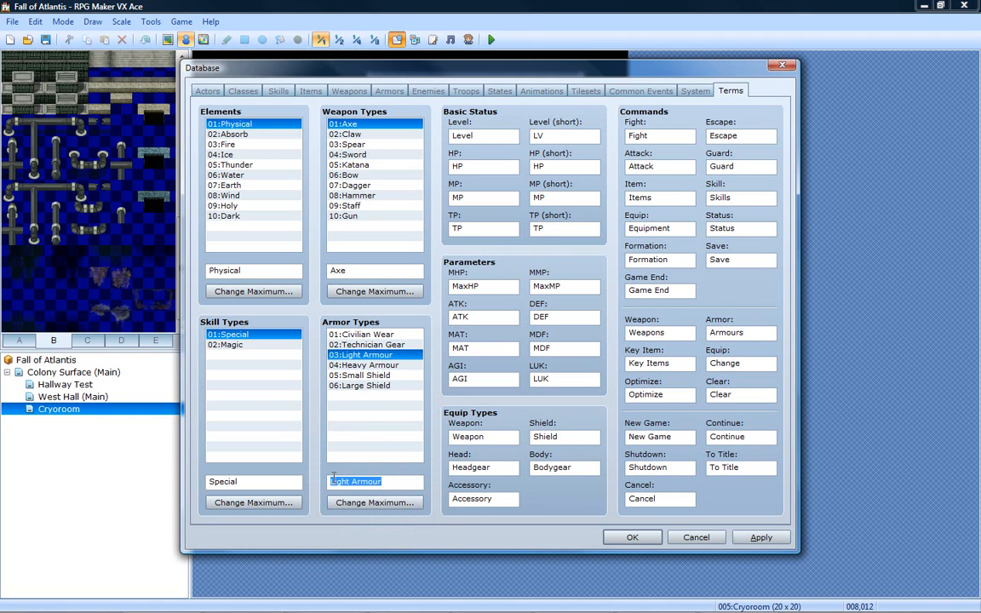
text(Combat Gear)
click(400, 365)
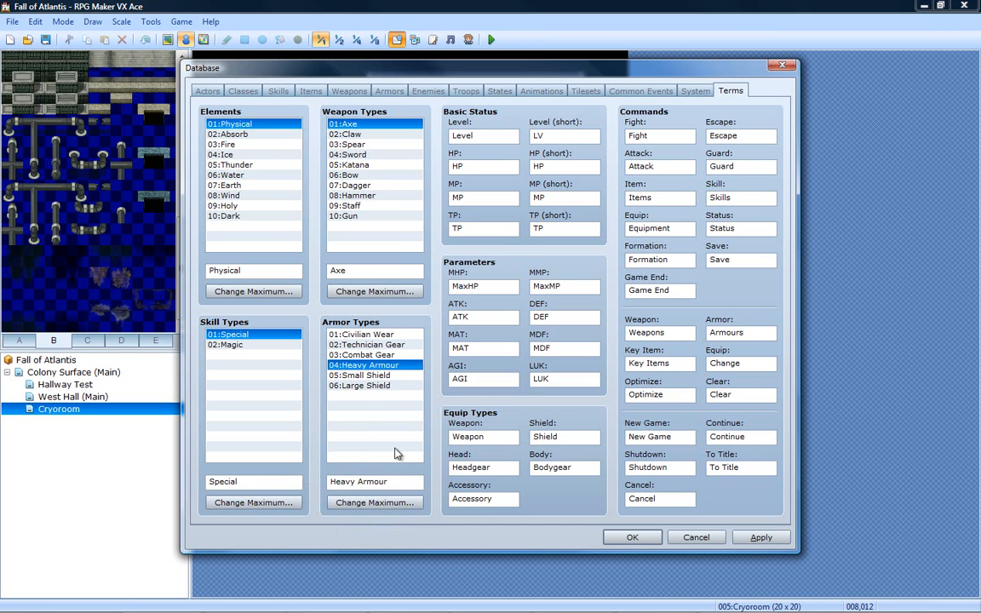
drag(400, 485, 342, 483)
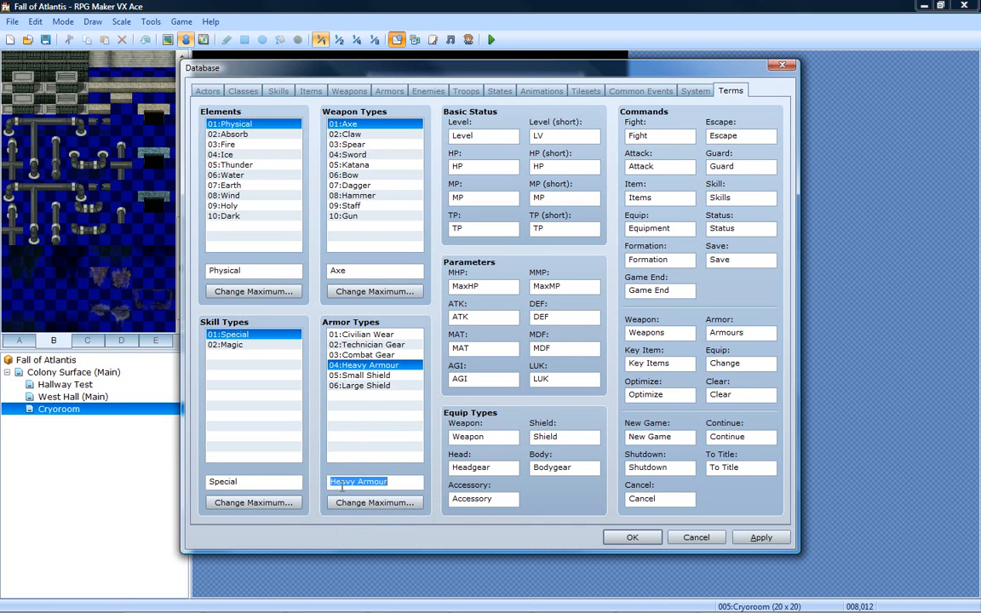
text(Novelty W)
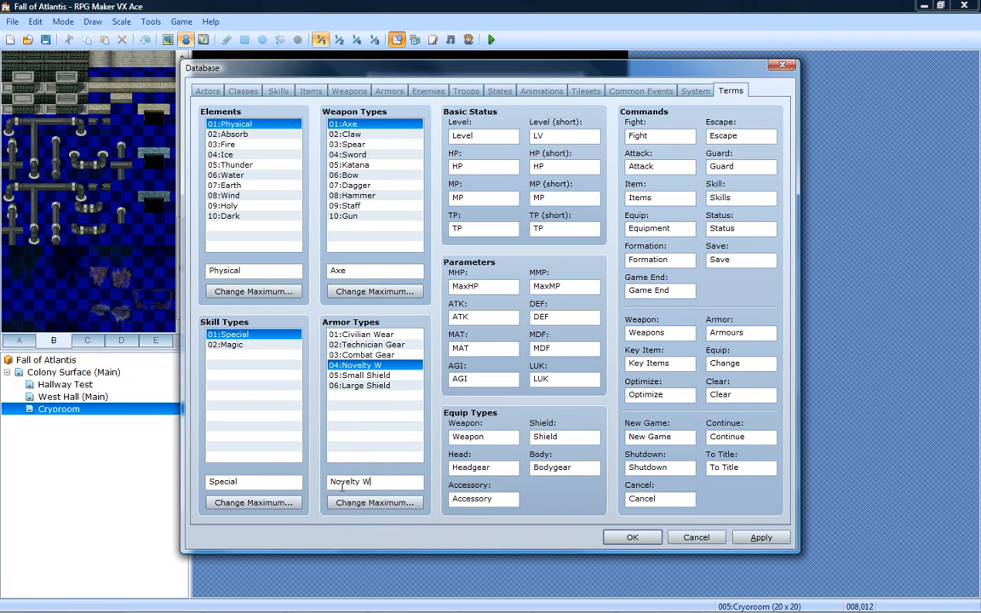
text(ear)
- Rename the fifth armor type, Small Shield, to Energy Shield
click(379, 376)
click(381, 368)
click(381, 378)
click(389, 482)
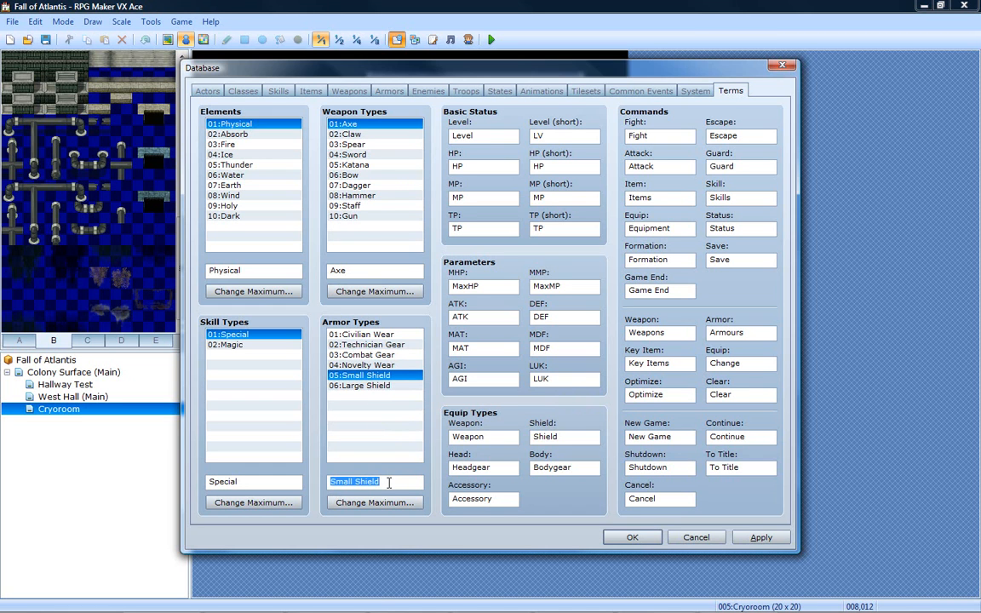
text(Energy Shields)
key(BackSpace)
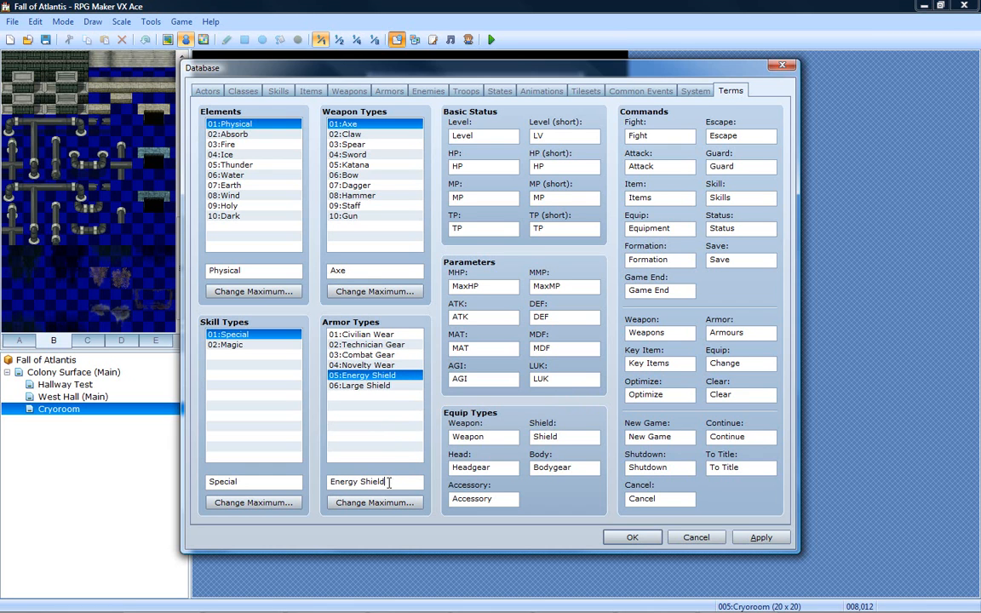
- Look over the Large Shield, skill, element and weapon type entries and apply the armor type renames
click(389, 386)
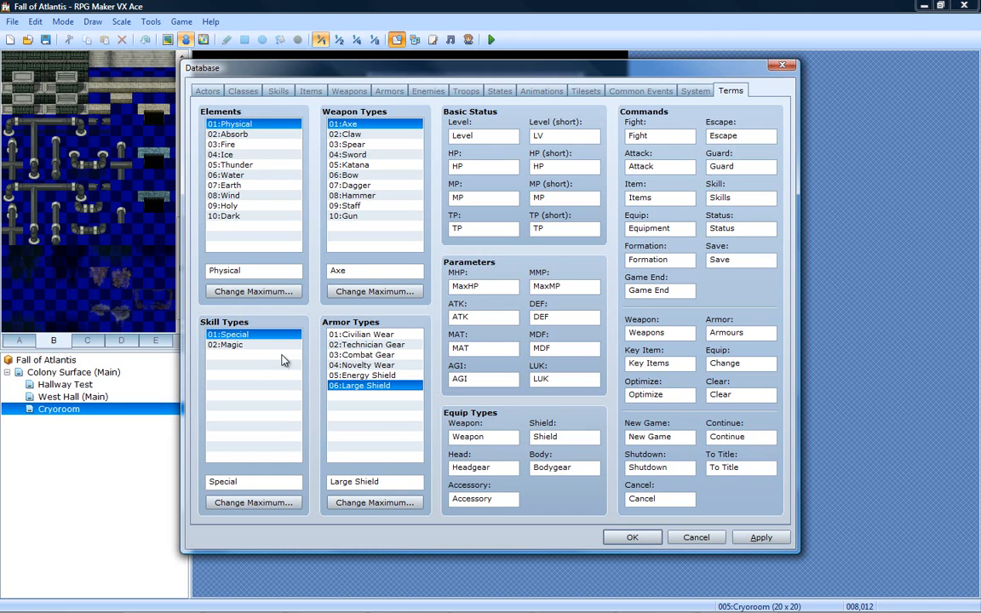
click(250, 345)
click(255, 335)
drag(232, 124, 255, 125)
click(381, 156)
drag(381, 159, 371, 135)
click(759, 537)
- Look through the System, Common Events, Tilesets, Animations, Troops and States sections of the database
click(696, 91)
click(639, 91)
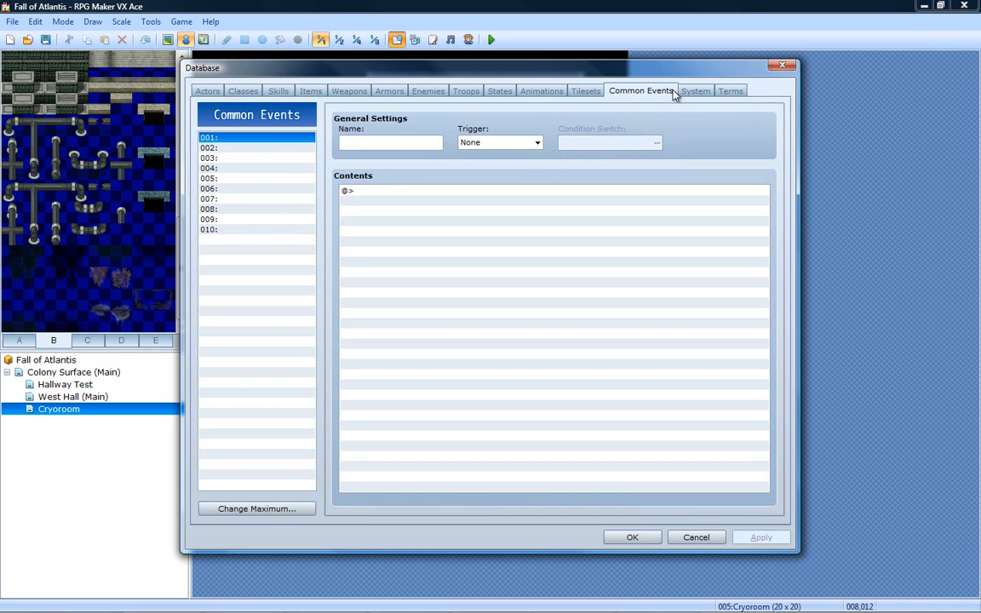
click(587, 91)
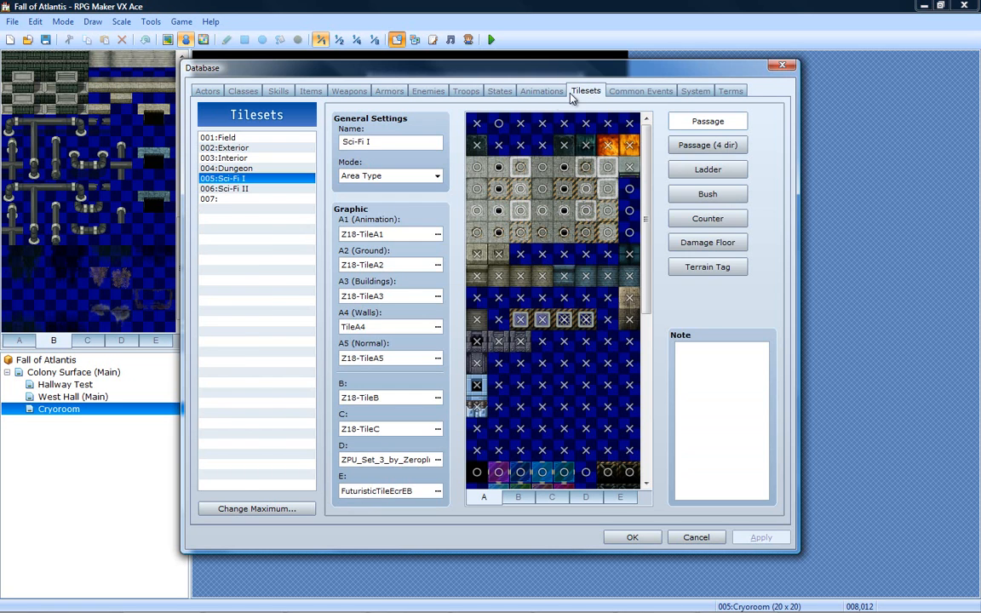
click(543, 92)
click(465, 91)
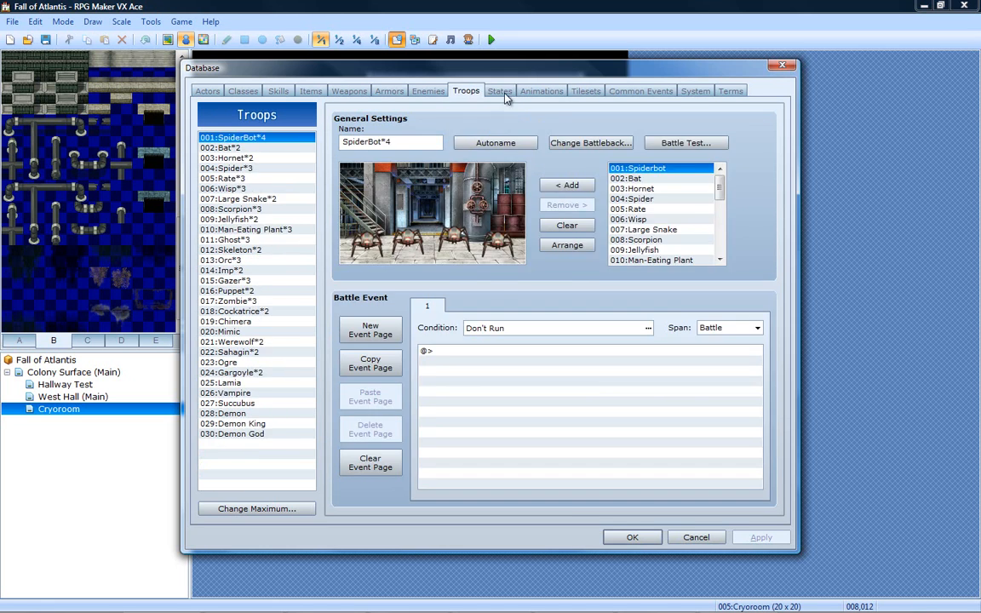
click(499, 91)
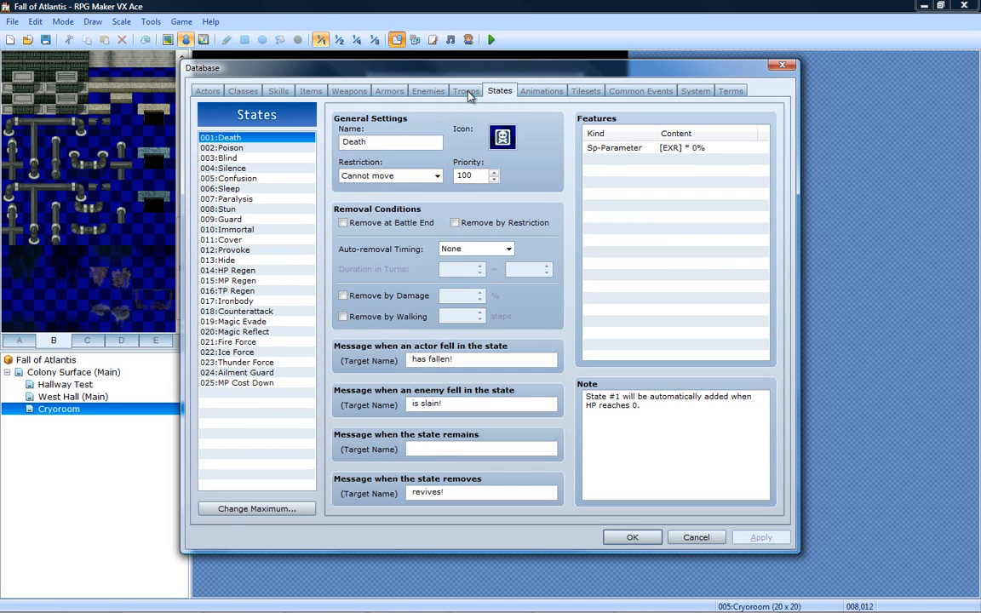
- View the SpiderBot*4 and Bat*2 troops and look through the Enemies, Armors, Weapons and Items sections
click(455, 94)
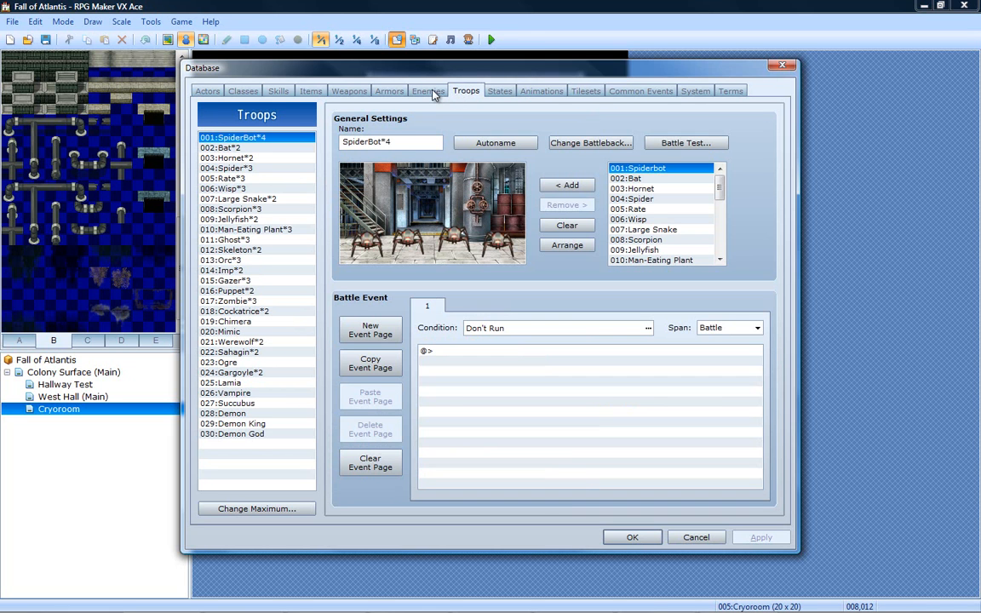
click(293, 148)
click(304, 137)
click(428, 91)
click(389, 92)
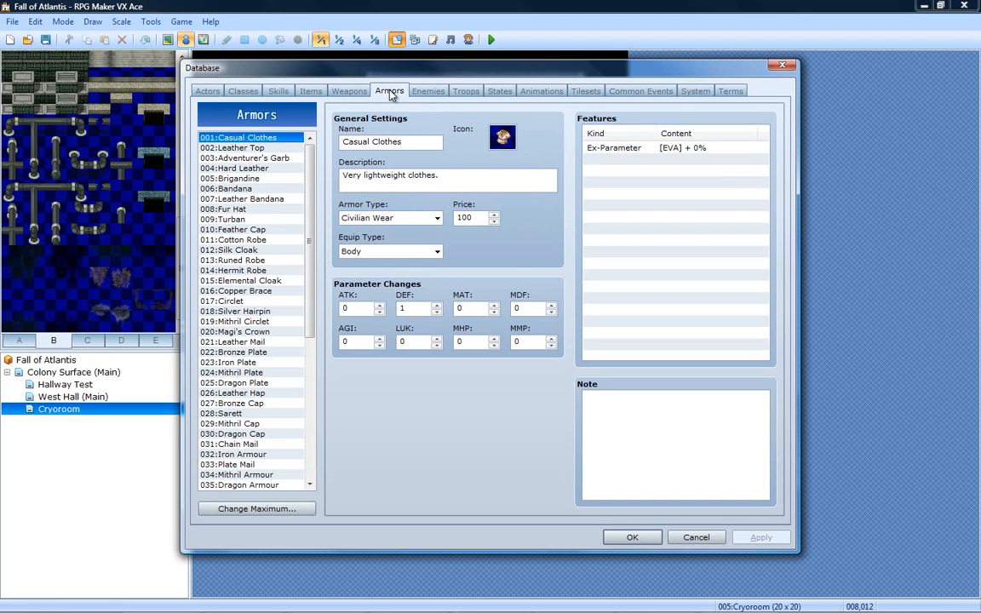
click(356, 92)
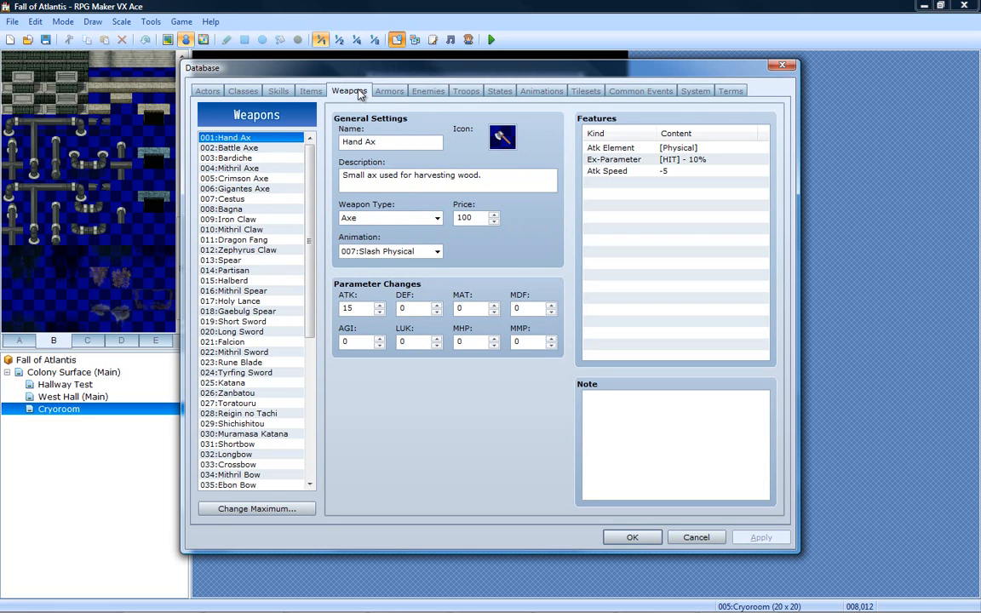
click(311, 91)
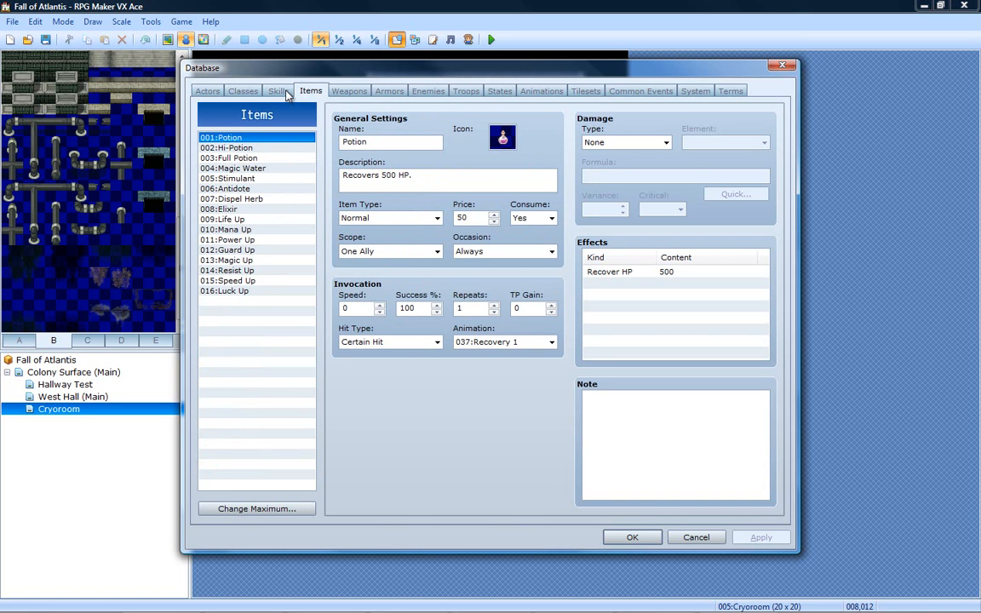
- Look through the Skills, Classes, Actors and Items sections of the database
click(279, 91)
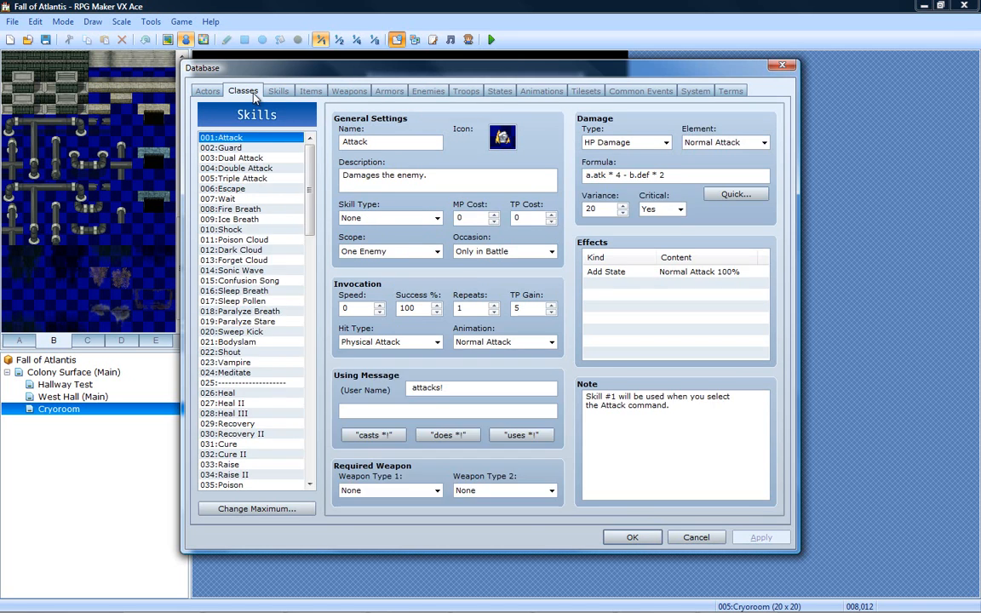
click(240, 91)
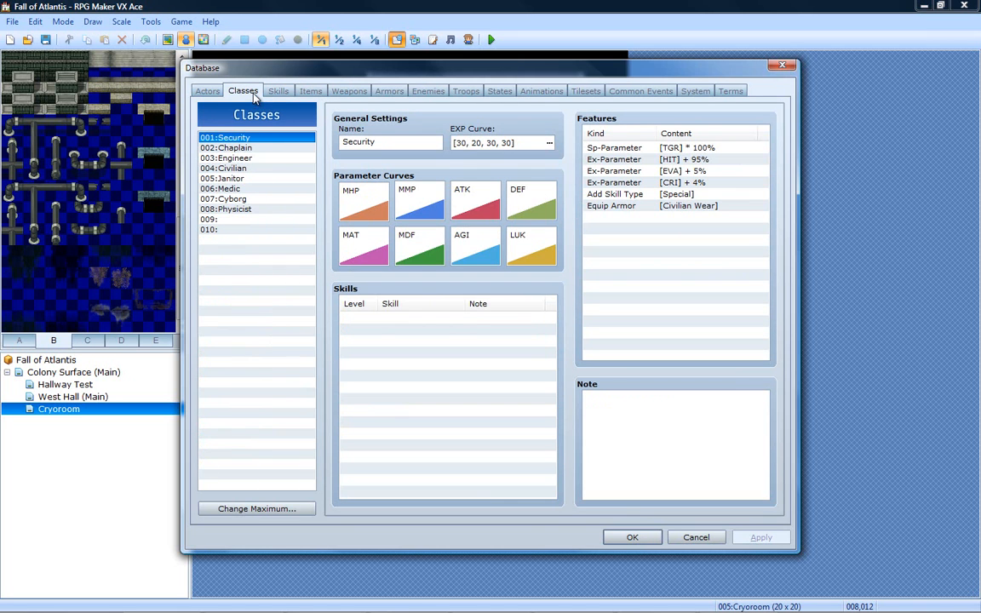
click(206, 91)
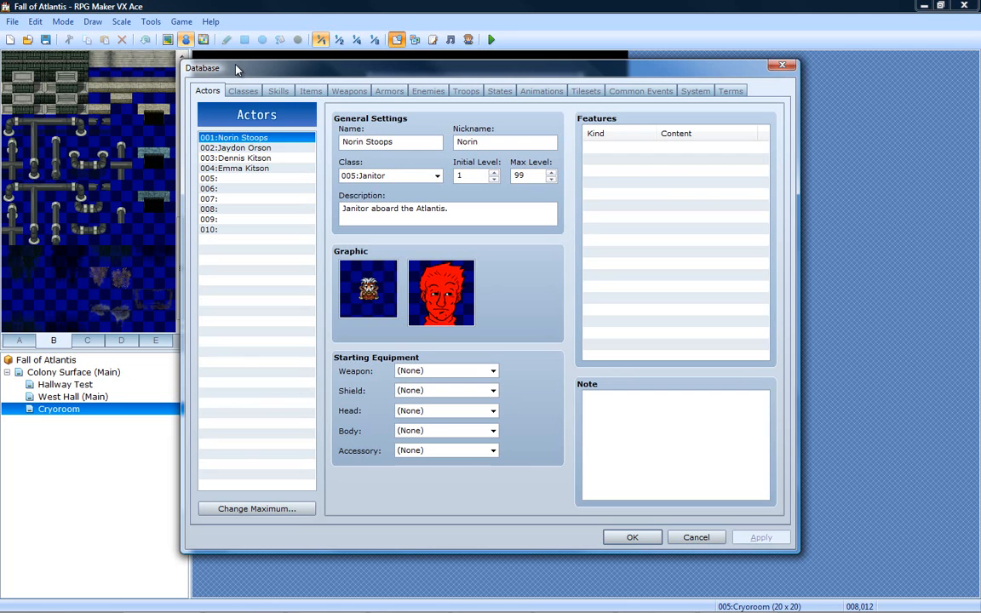
click(276, 92)
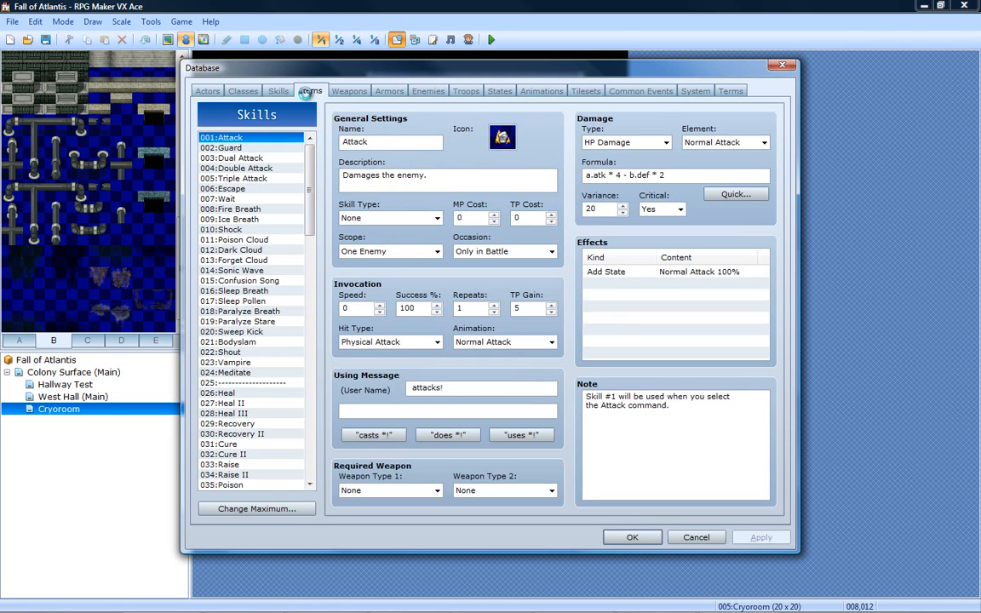
click(308, 92)
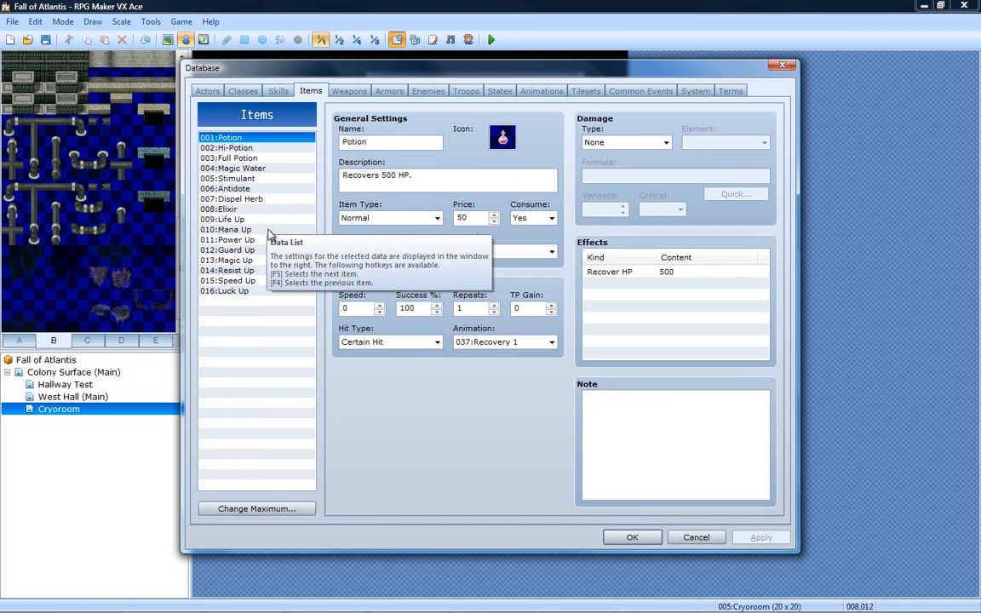
click(281, 91)
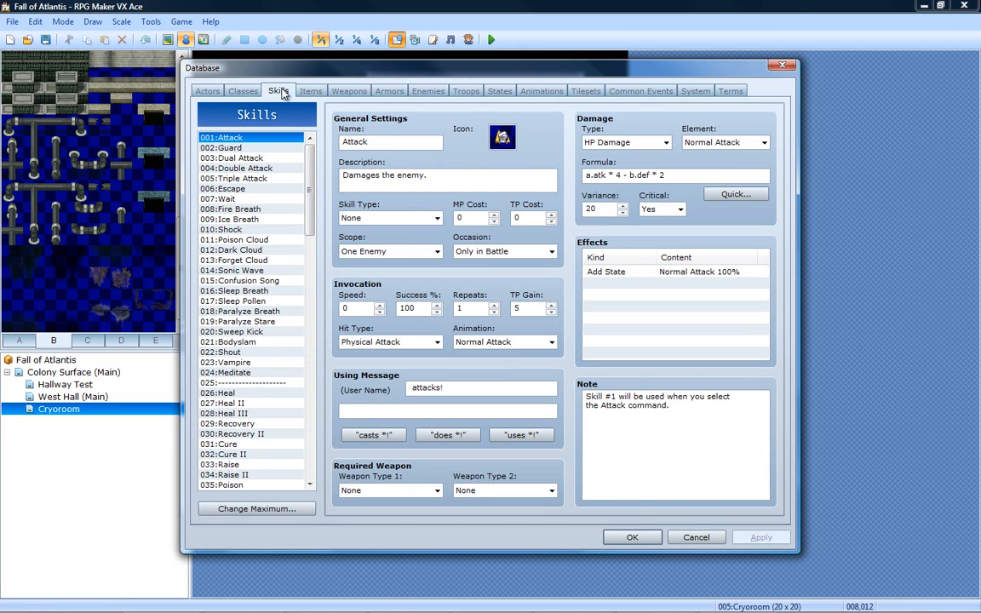
- Review the Skills, Items, Classes and Actors sections once more and accept the database settings
key(Right)
key(Left)
key(Left)
click(277, 89)
click(307, 93)
click(275, 90)
click(245, 91)
click(279, 91)
click(243, 90)
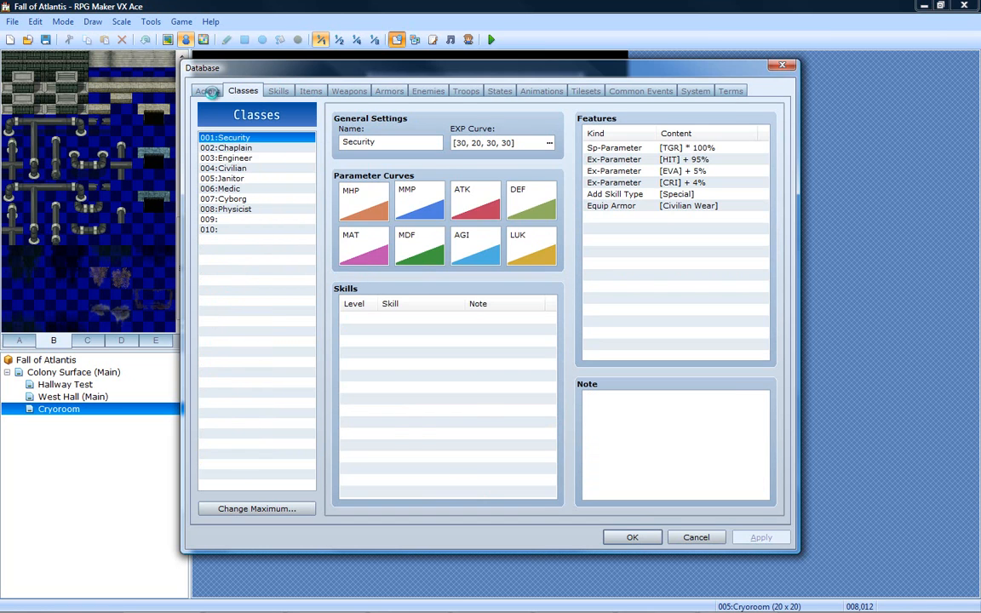
click(212, 91)
click(230, 95)
click(207, 90)
click(232, 88)
click(629, 539)
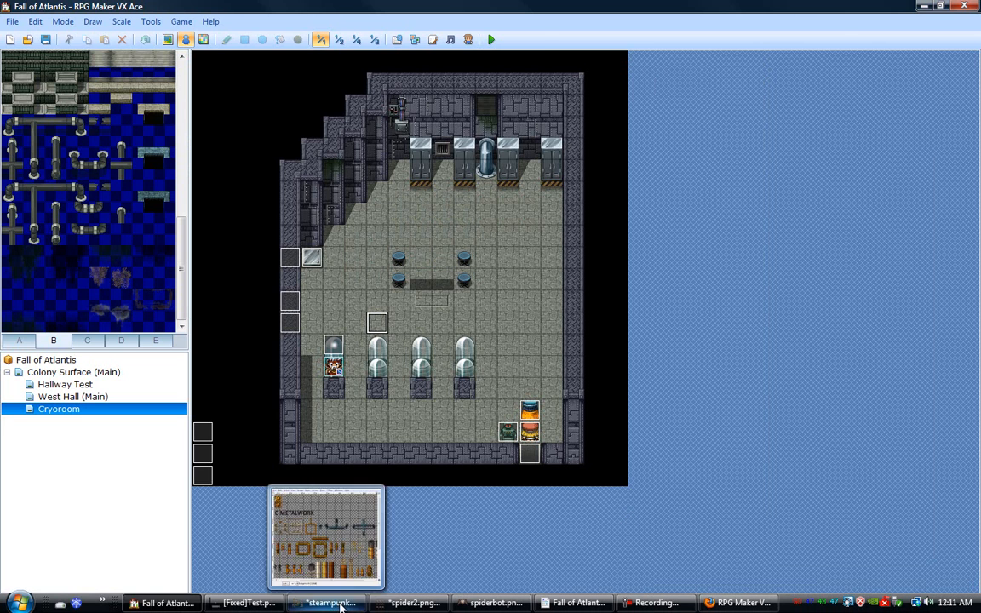
- Switch to GIMP and bring up the [Fixed]Test.png image
click(335, 606)
click(247, 603)
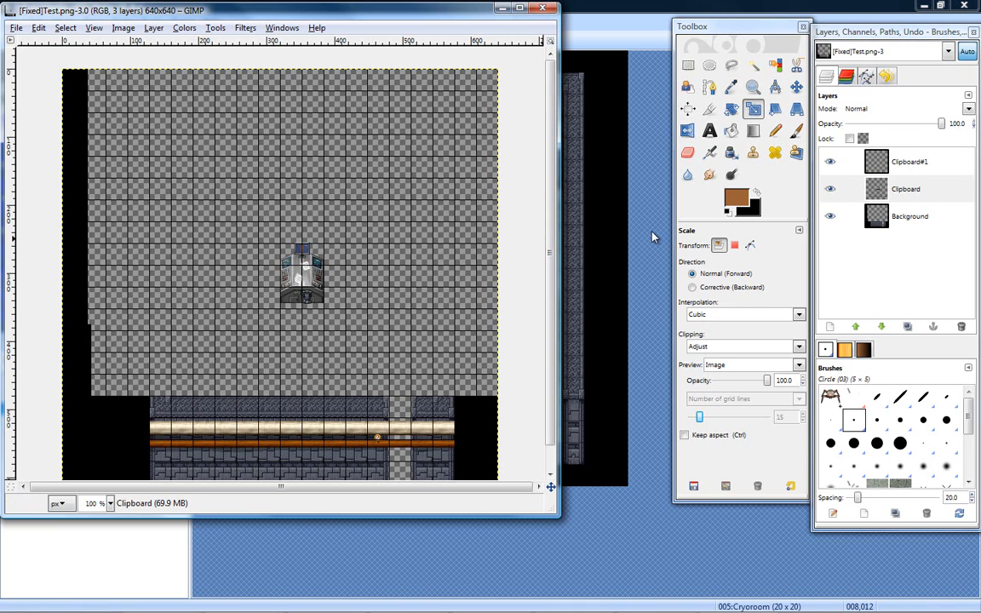
scroll(551, 298, down, 1)
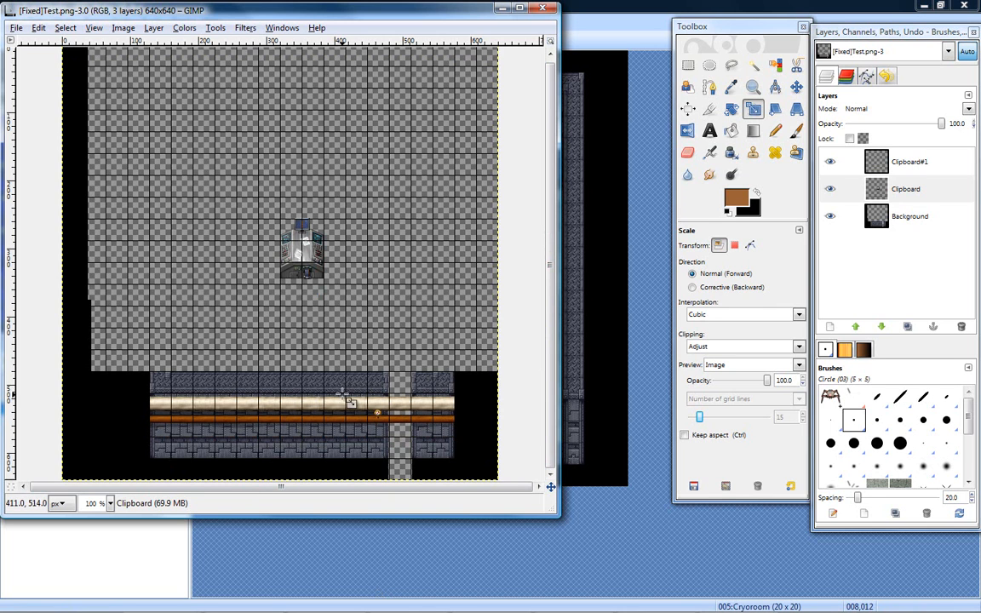
click(654, 380)
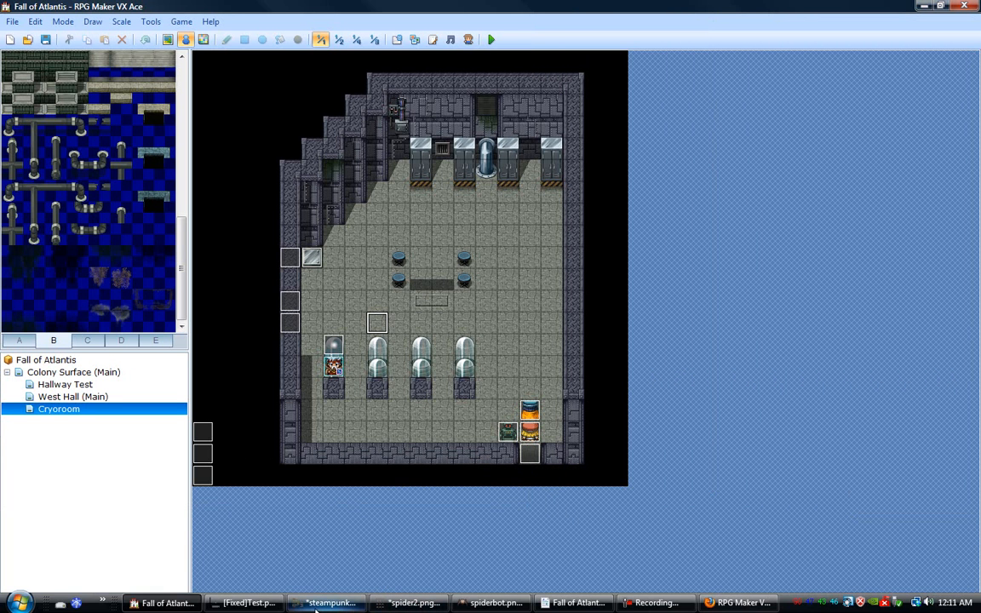
click(243, 603)
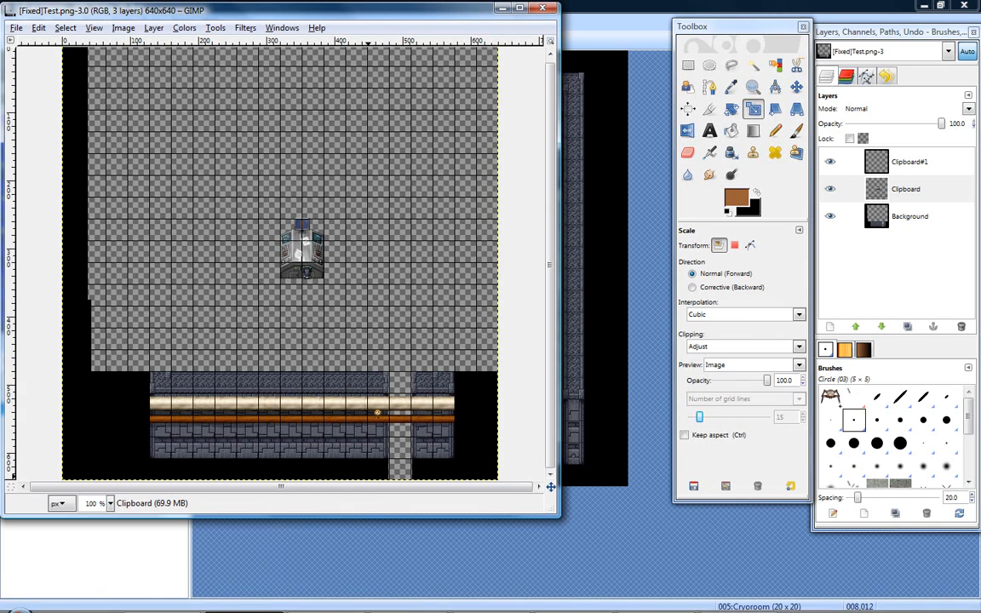
- Examine the wall and its cream and orange pipes in [Fixed]Test.png at 200% zoom
click(753, 87)
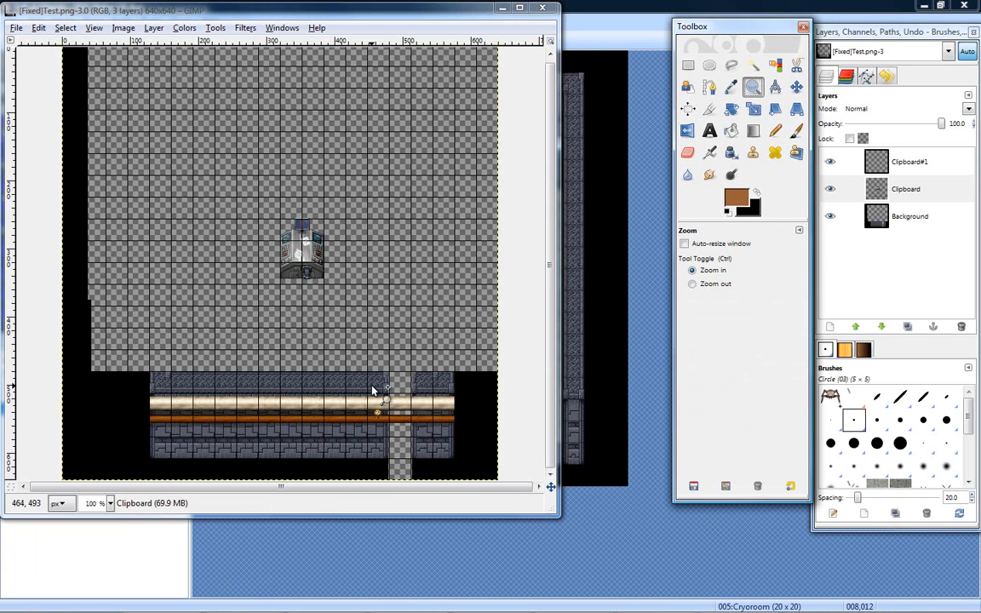
drag(328, 430, 324, 434)
ctrl+scroll(313, 379, down, 10)
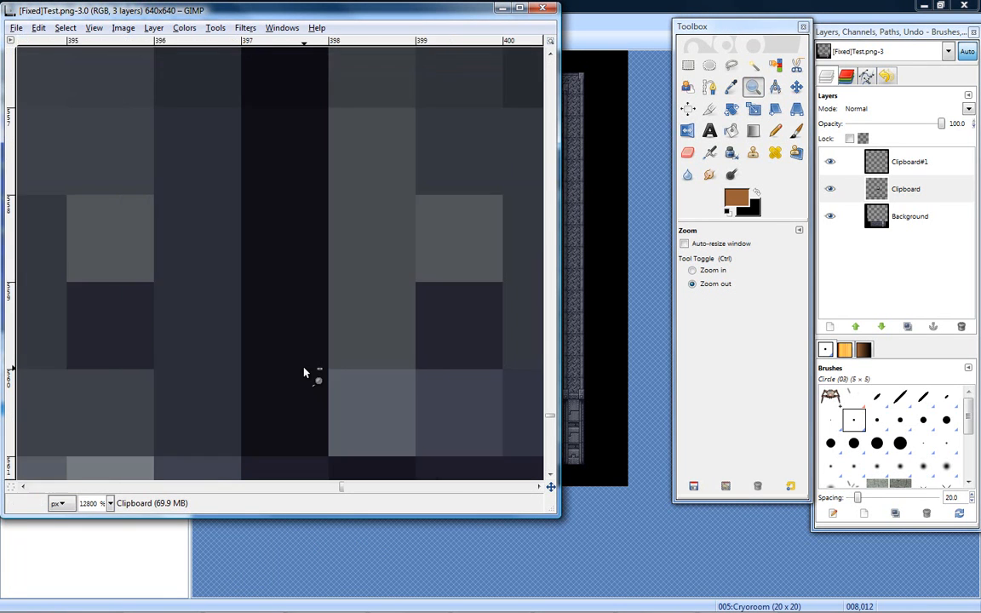
ctrl+scroll(304, 372, down, 3)
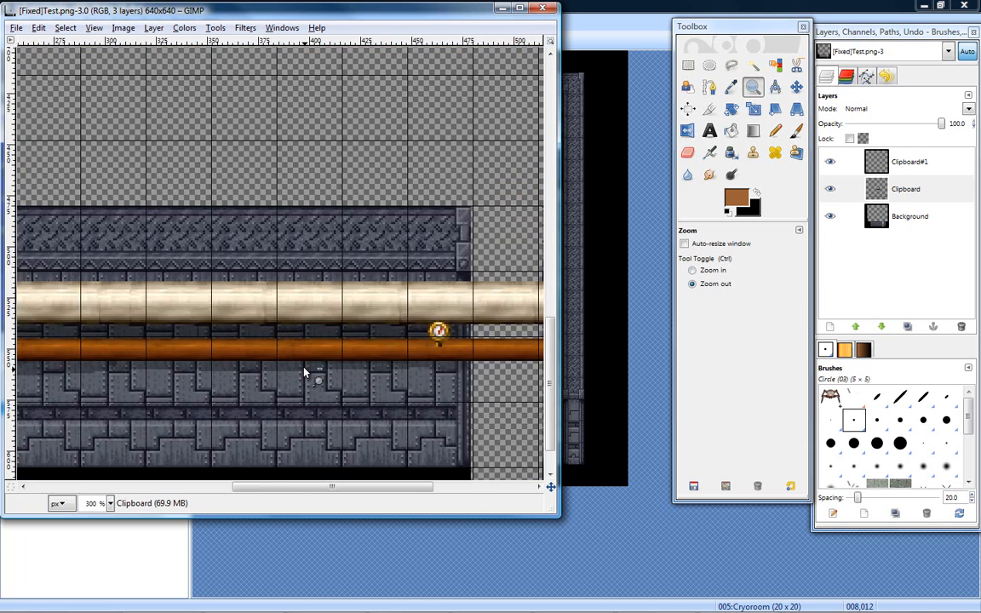
drag(350, 490, 259, 491)
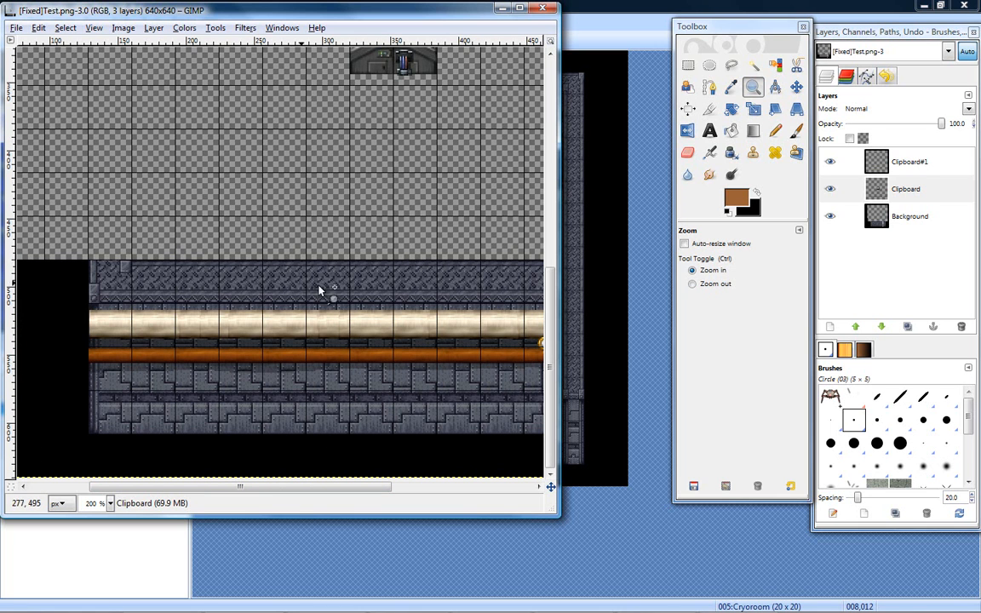
drag(550, 322, 549, 362)
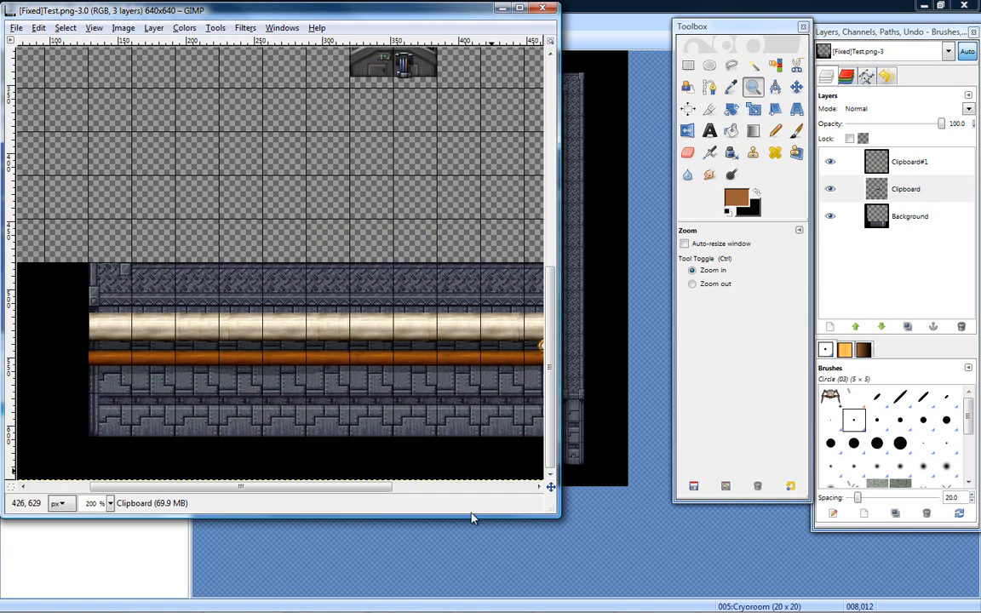
- Close the spiderbot.png and spider2.png images, discarding the unsaved changes to spider2.png
mouse_move(450, 608)
mouse_move(494, 603)
right_click(451, 566)
click(477, 594)
click(451, 603)
right_click(439, 502)
click(448, 594)
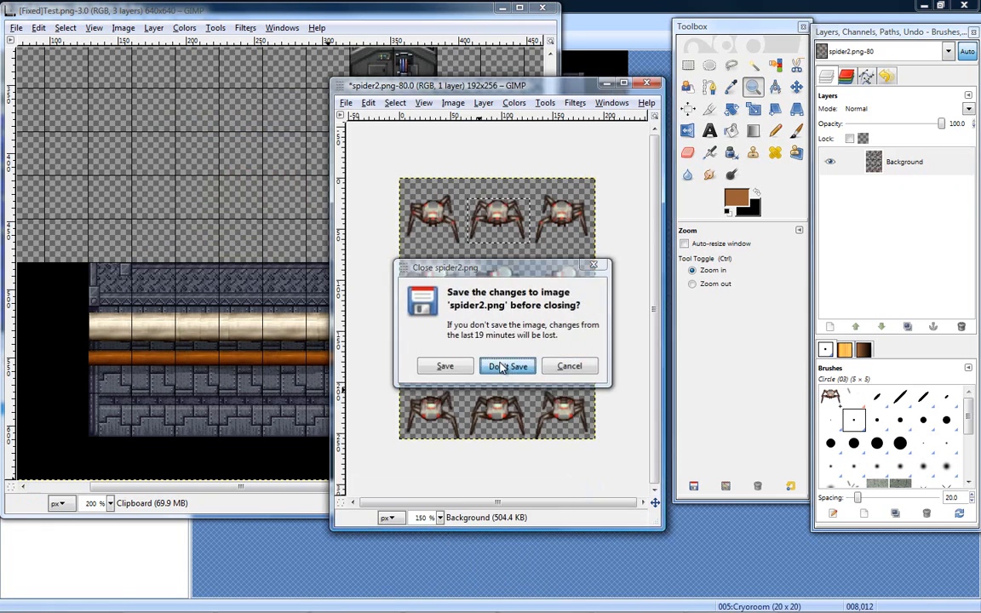
click(510, 364)
- Bring up the steampunk_celuna_set_03b.png tileset and arrange its window and the layers dock over the [Fixed]Test.png image
click(334, 608)
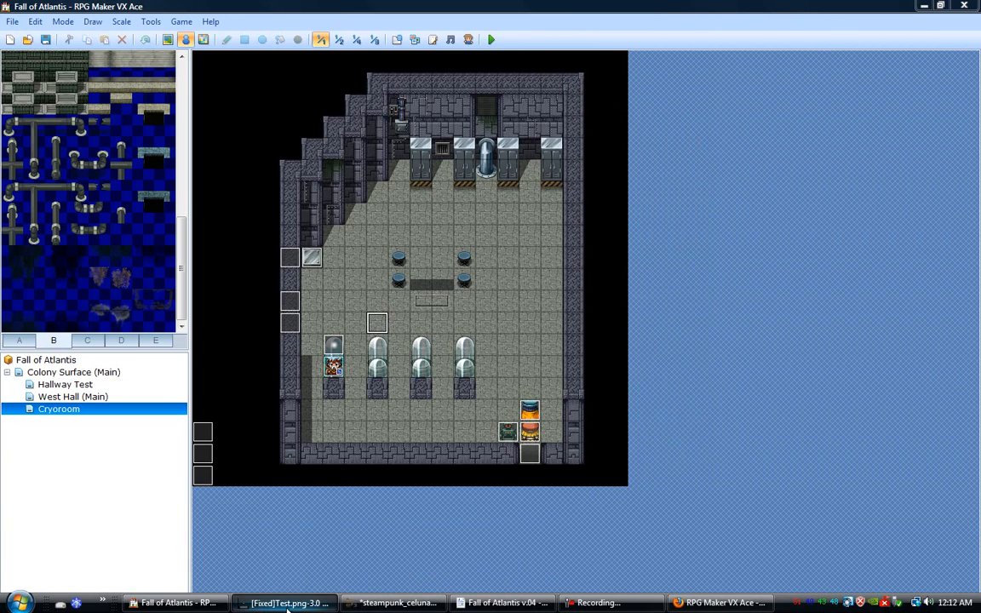
click(362, 603)
drag(393, 114, 601, 74)
click(287, 608)
click(394, 608)
drag(619, 79, 457, 28)
drag(895, 32, 895, 16)
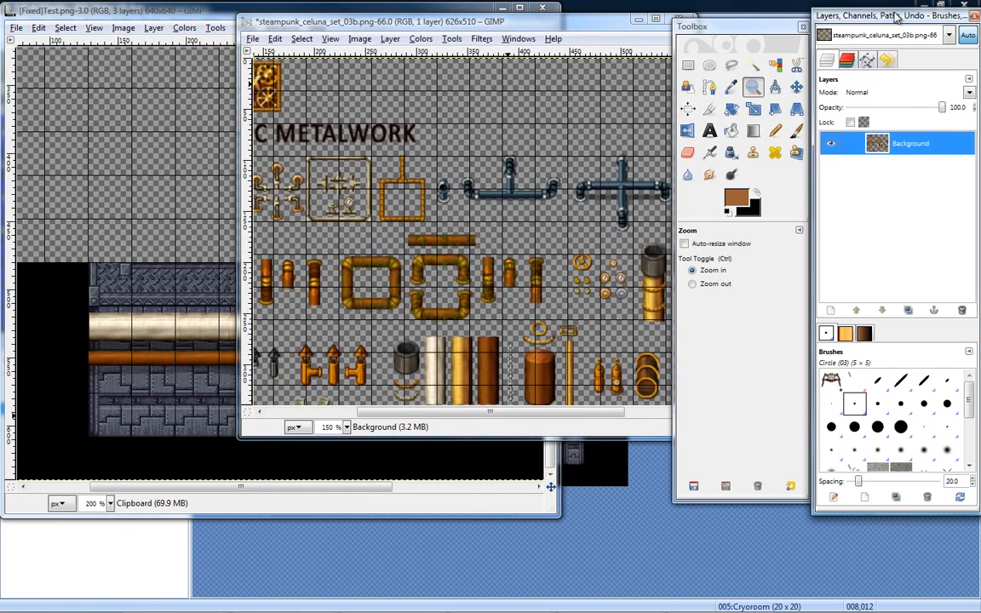
drag(487, 28, 443, 20)
- Look through the pipe, girder and metalwork pieces in the steampunk tileset
drag(507, 405, 418, 410)
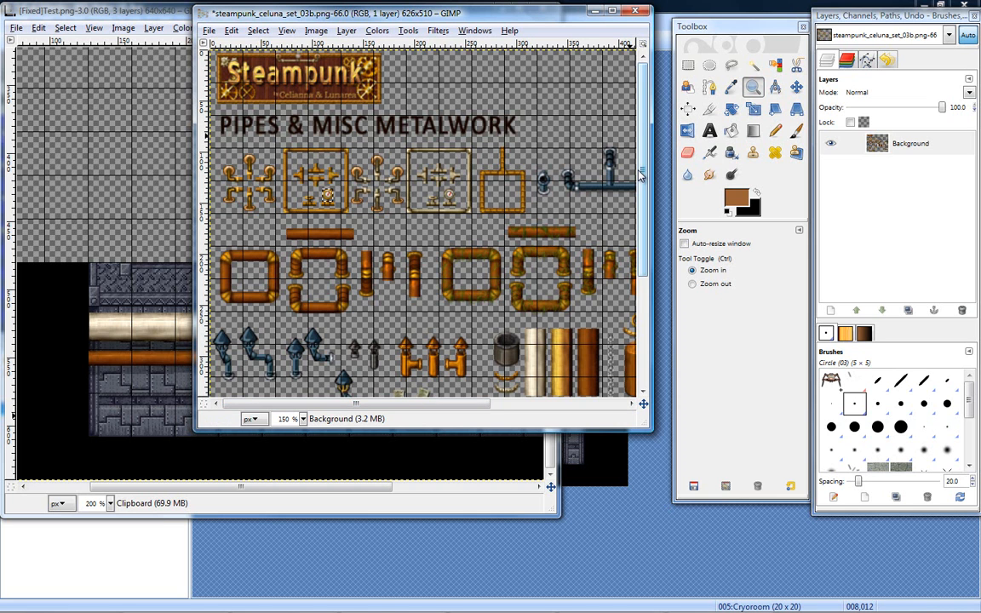
drag(643, 152, 645, 299)
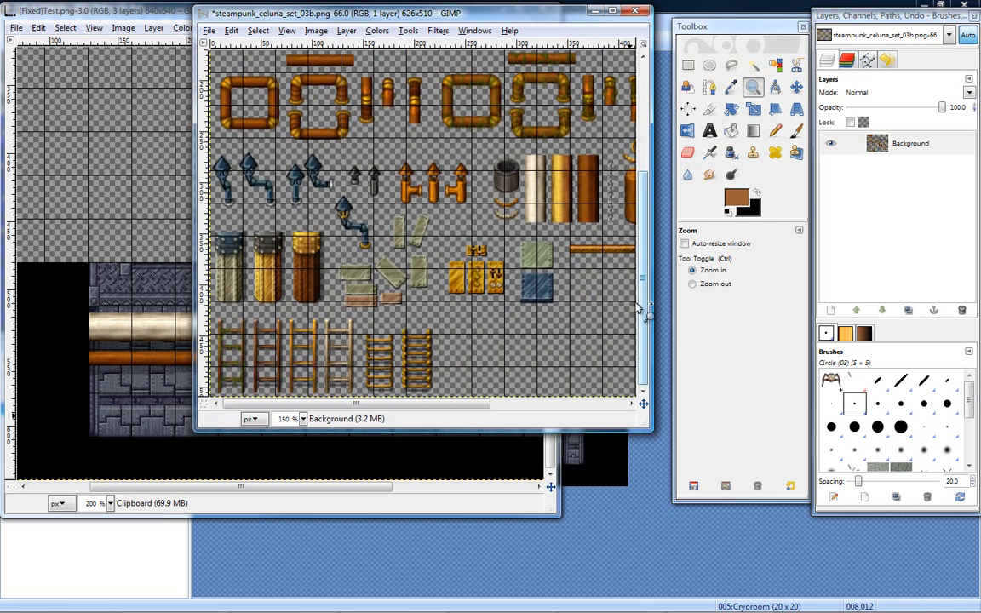
drag(400, 410, 543, 418)
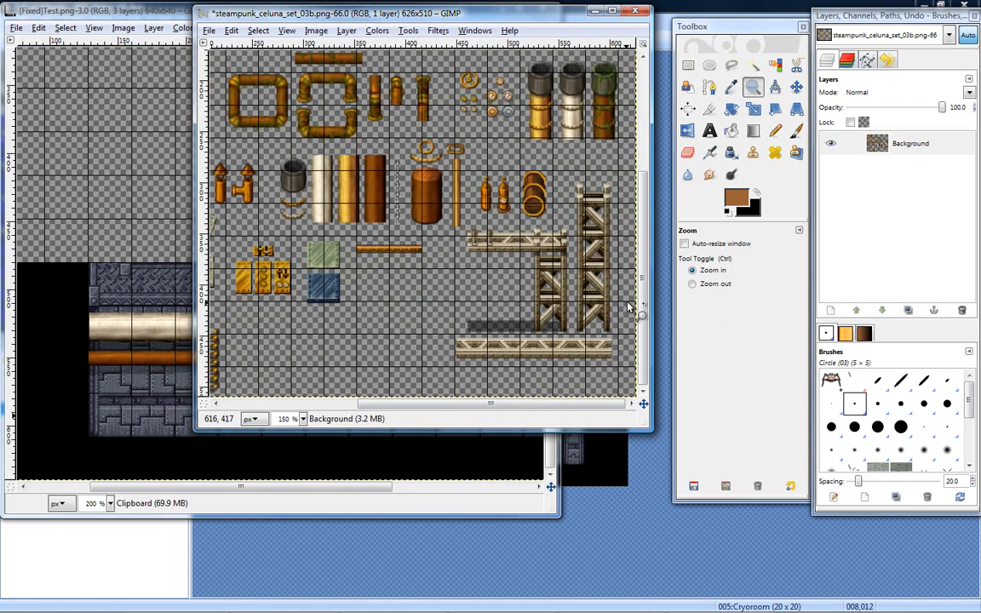
drag(642, 300, 645, 294)
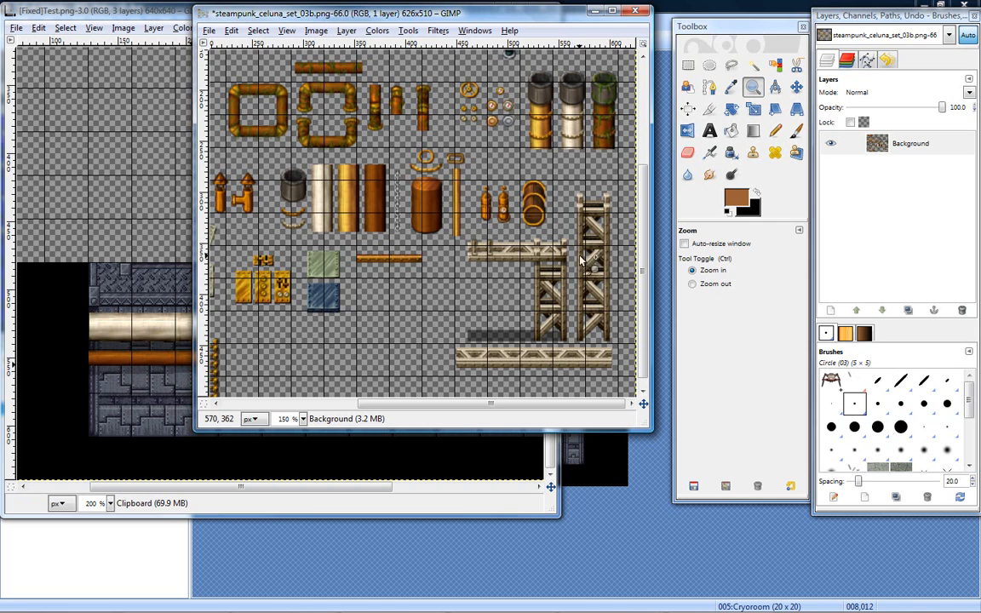
scroll(635, 313, up, 3)
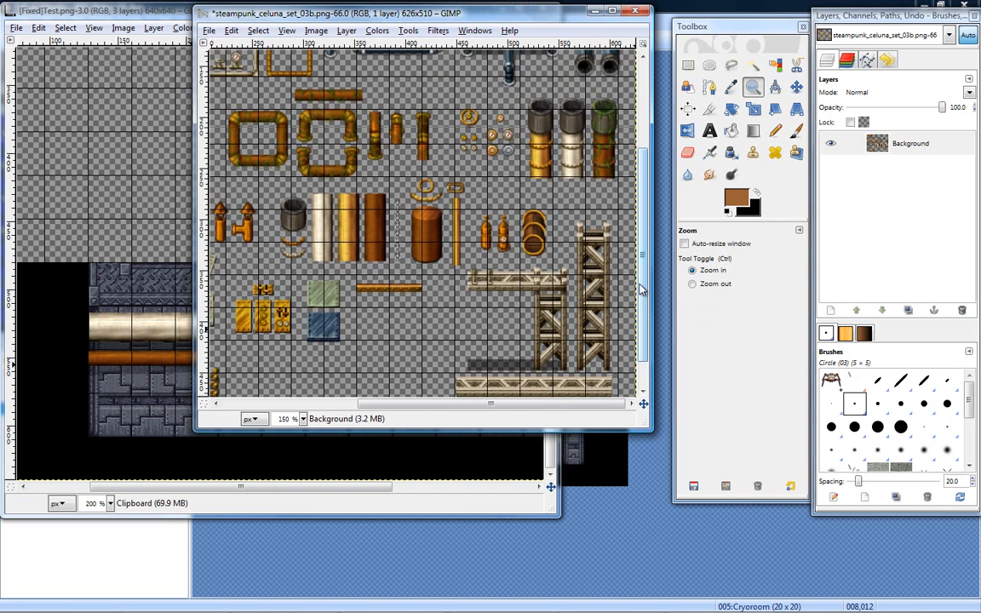
drag(559, 406, 377, 410)
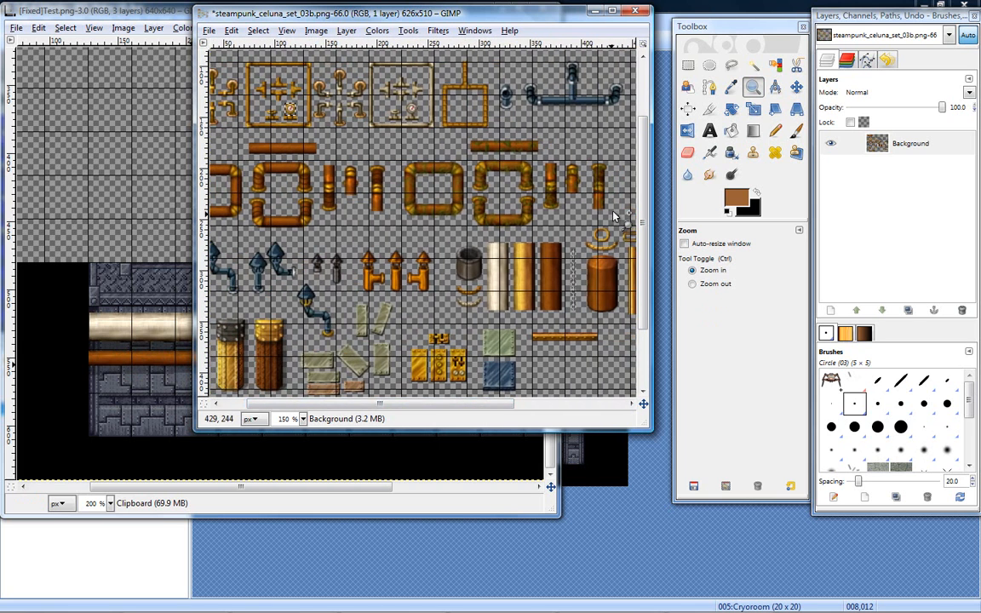
drag(644, 196, 522, 163)
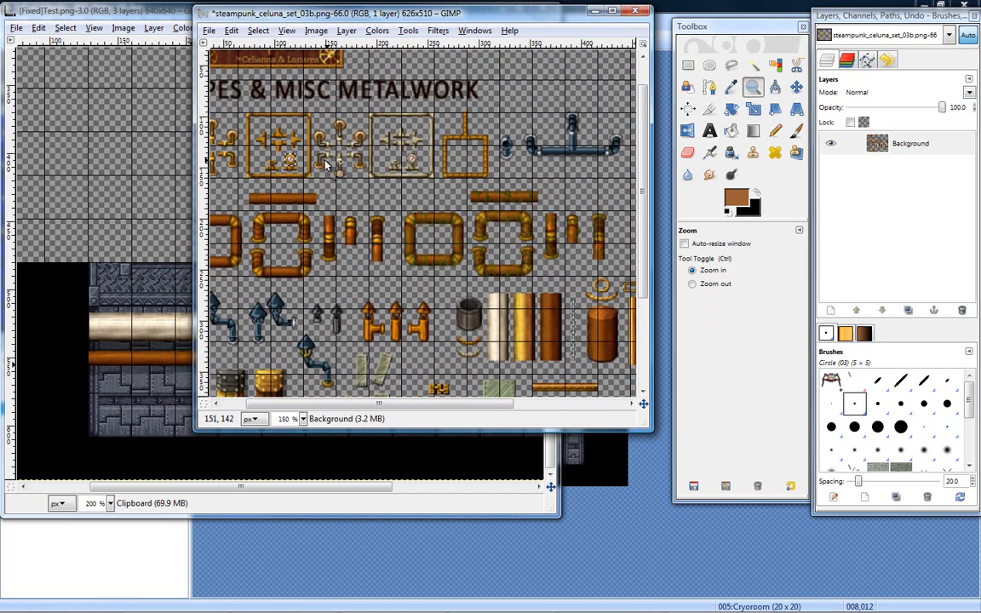
- Select the cream-coloured pipe gauge in the tileset with an 11 × 13 px rectangle at 229, 136 and copy it
click(687, 69)
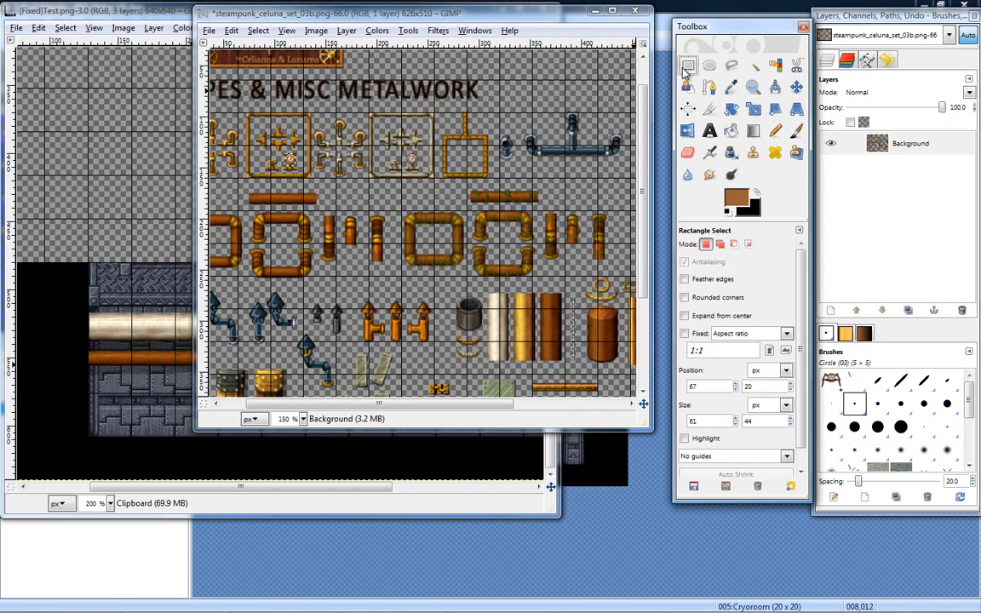
click(733, 90)
click(752, 89)
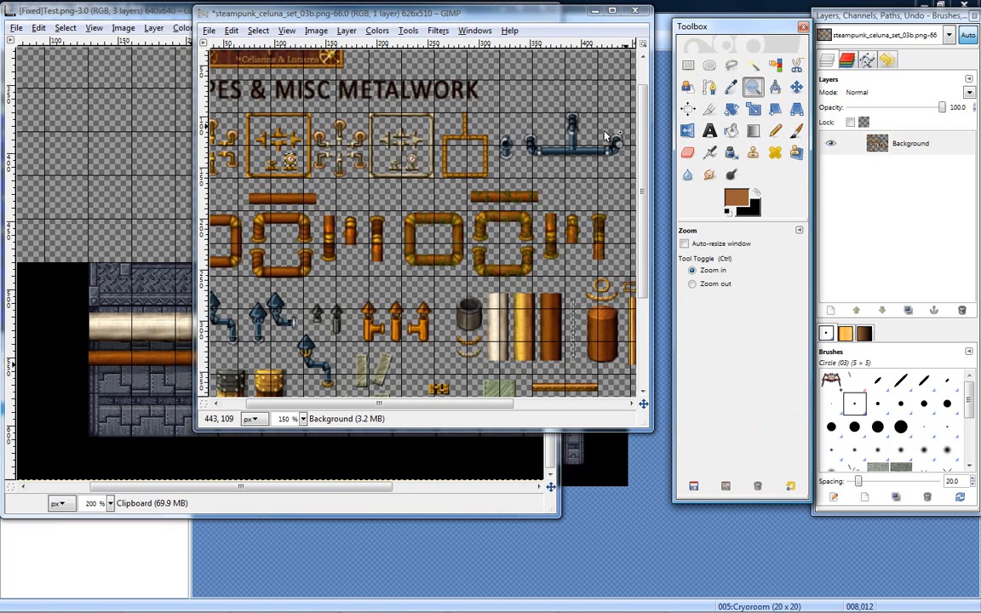
click(415, 162)
click(415, 162)
click(415, 162)
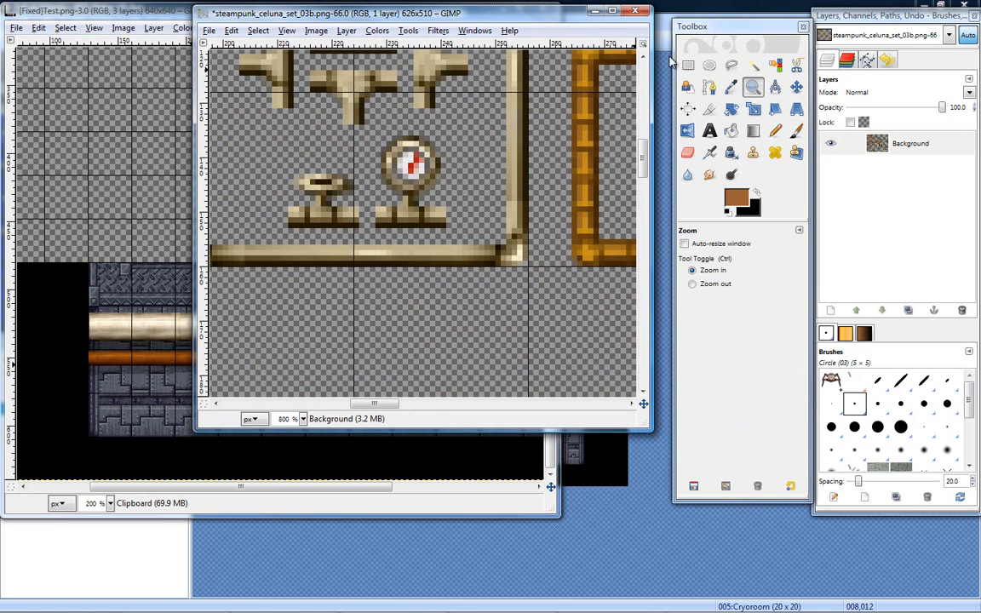
click(688, 66)
mouse_move(388, 149)
mouse_down()
mouse_move(447, 207)
mouse_move(439, 206)
mouse_up()
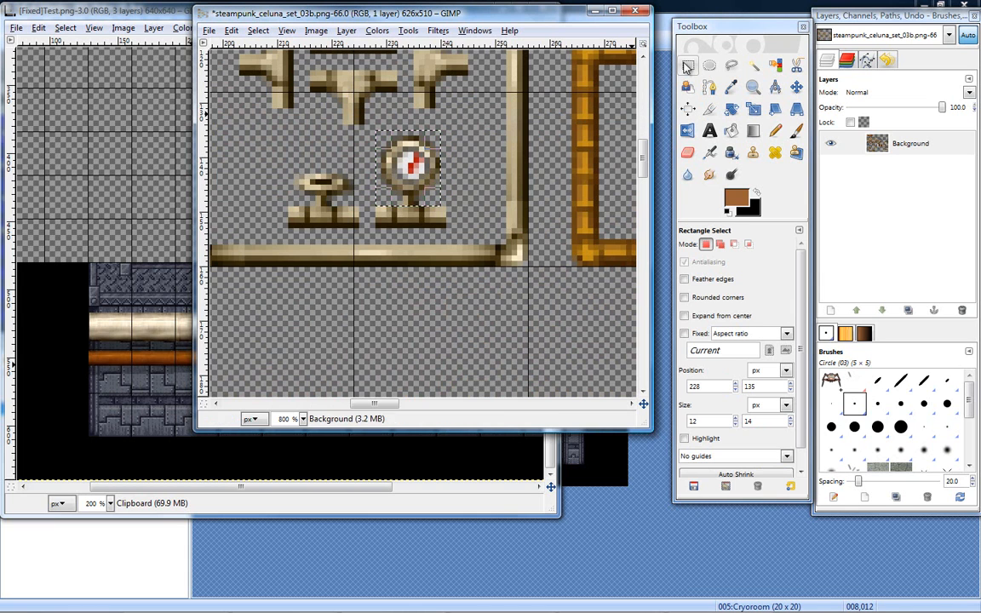
drag(385, 175, 409, 144)
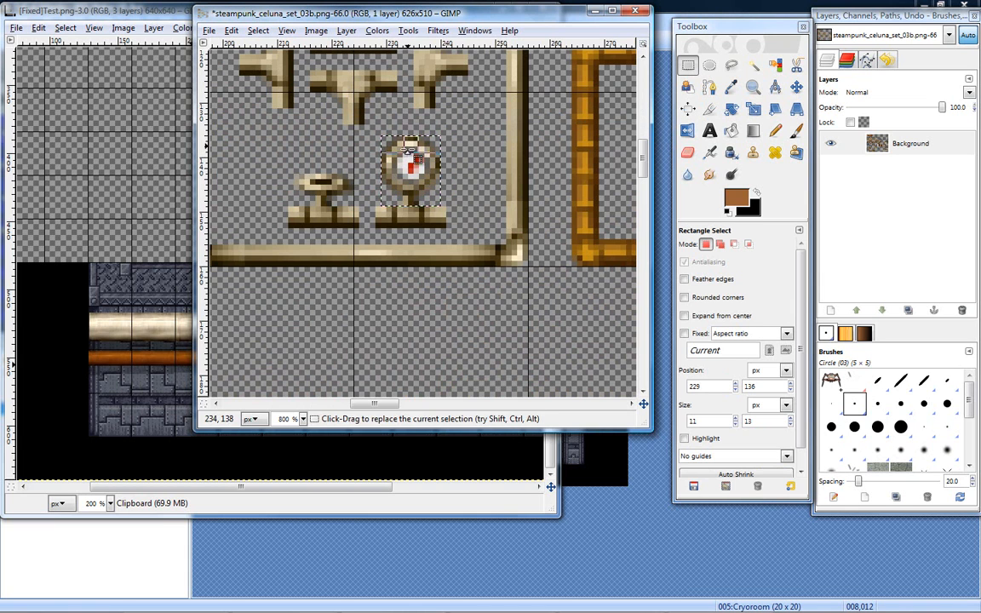
drag(413, 201, 412, 204)
key(ctrl+c)
- Paste the copied gauge into the [Fixed]Test.png image as a new layer
click(145, 10)
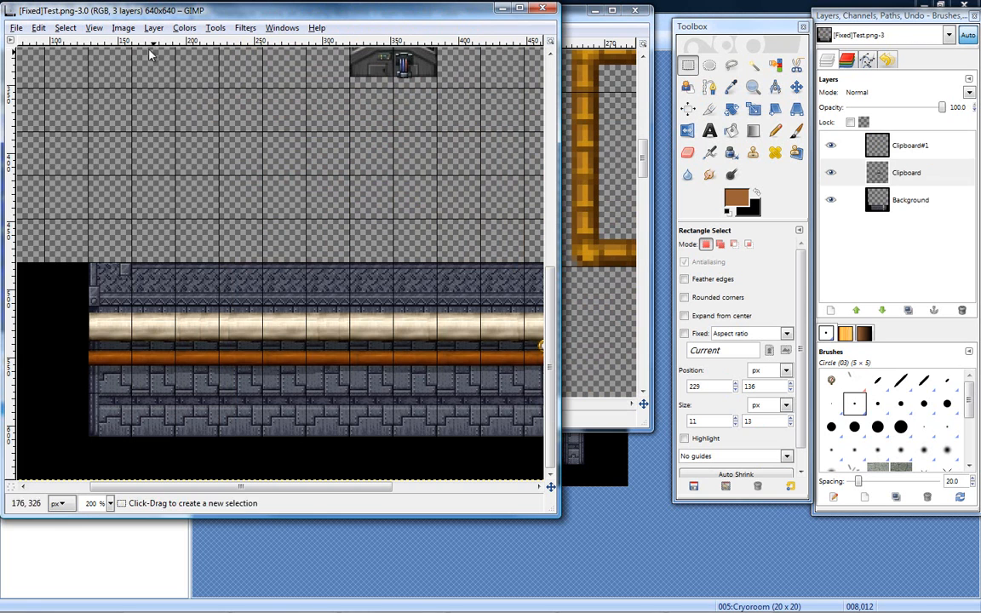
click(38, 27)
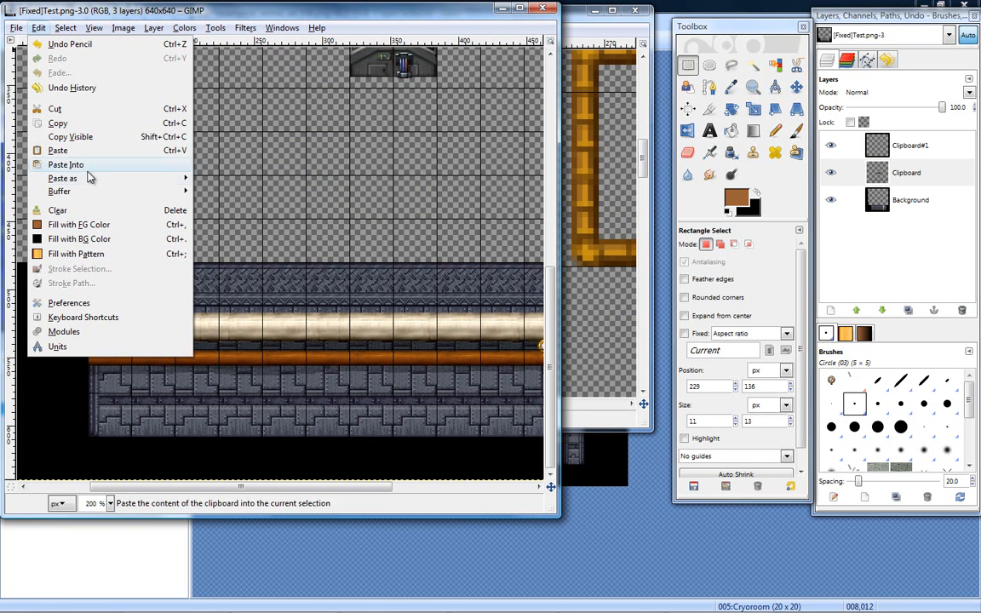
mouse_move(92, 182)
click(230, 192)
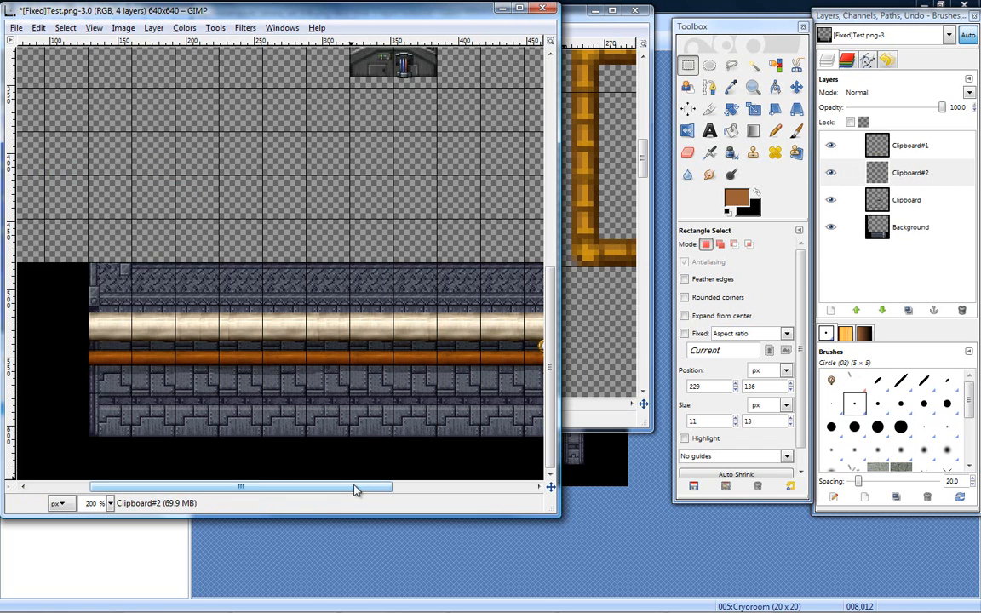
- Move the pasted gauge from the canvas's upper-left corner into the transparent gap in the wall, just above the cream pipe
drag(341, 486, 280, 488)
drag(555, 334, 551, 117)
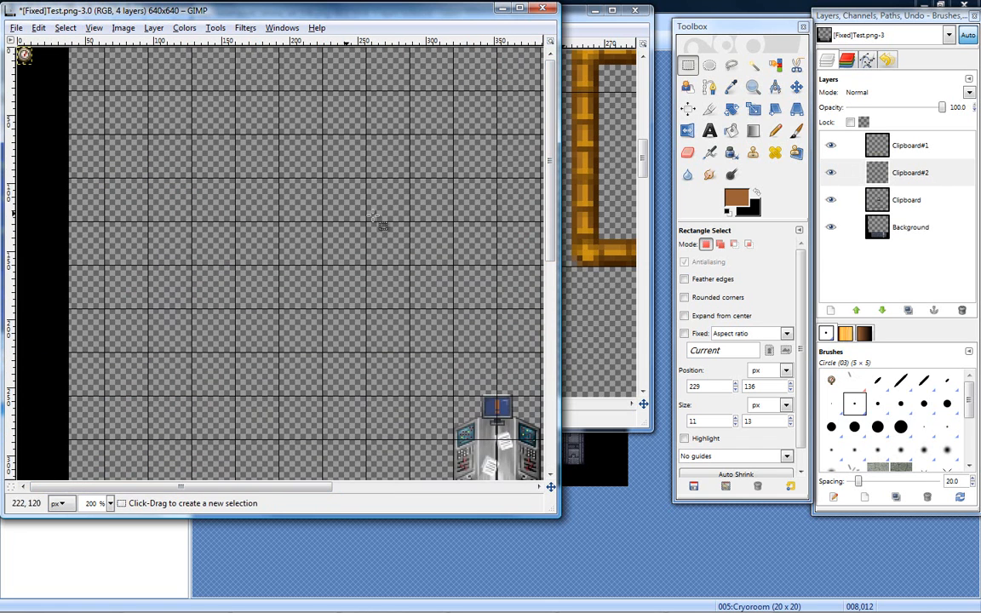
click(796, 87)
drag(42, 77, 506, 471)
drag(550, 228, 552, 336)
drag(326, 488, 455, 489)
drag(262, 217, 376, 426)
drag(548, 287, 550, 360)
drag(382, 232, 464, 320)
- Toggle the visibility of the Clipboard#1 and Clipboard#2 layers and try to swap their stacking order
click(925, 172)
drag(926, 172, 901, 139)
drag(902, 147, 902, 190)
click(831, 146)
click(831, 146)
click(843, 174)
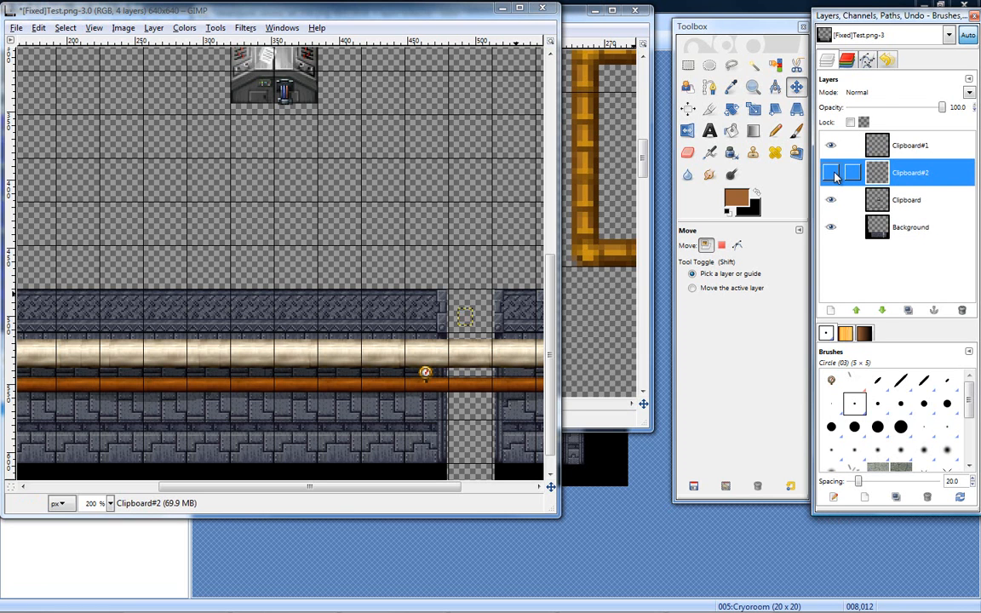
drag(911, 173, 910, 145)
drag(914, 152, 906, 198)
click(909, 174)
- Expand the Clipboard#2 gauge layer to the full image size
click(687, 66)
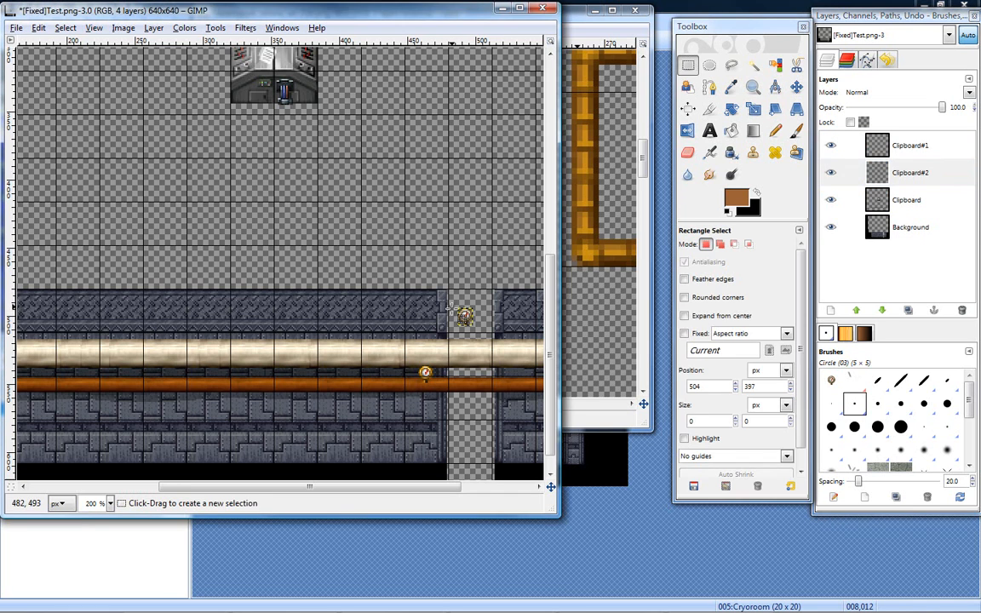
click(877, 172)
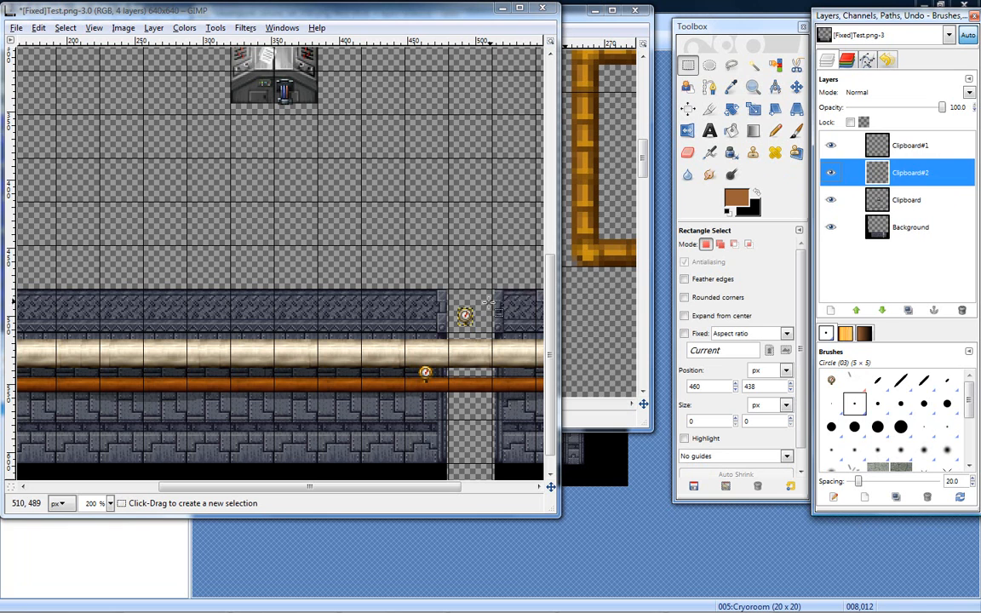
right_click(466, 315)
mouse_move(493, 357)
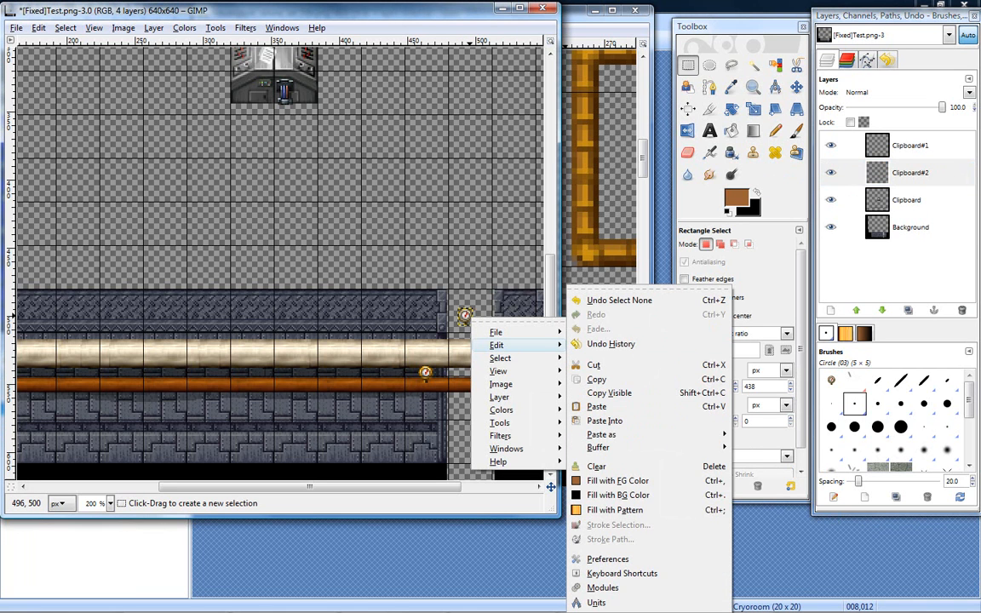
click(911, 169)
double_click(834, 175)
right_click(924, 176)
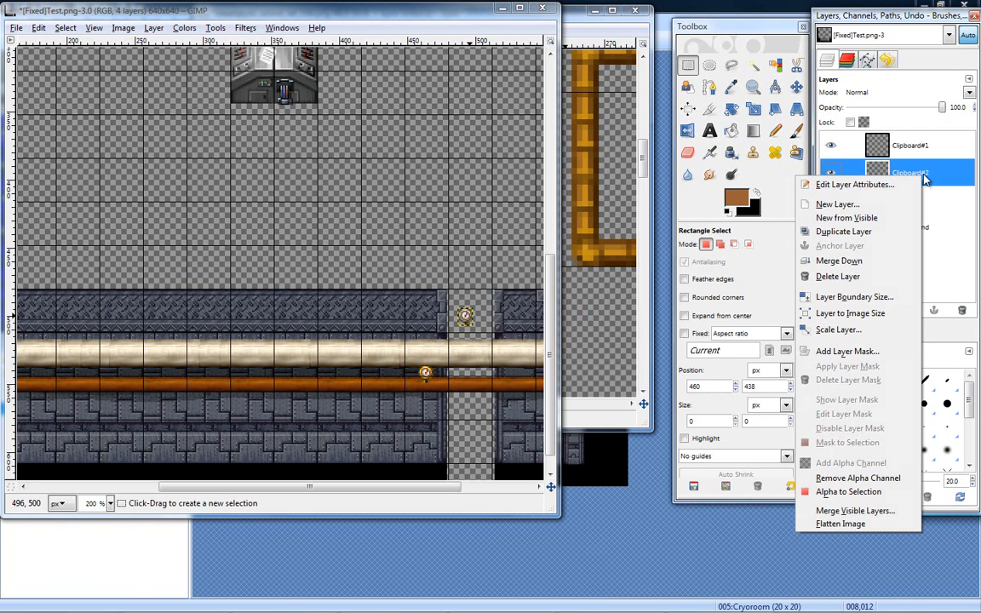
click(773, 313)
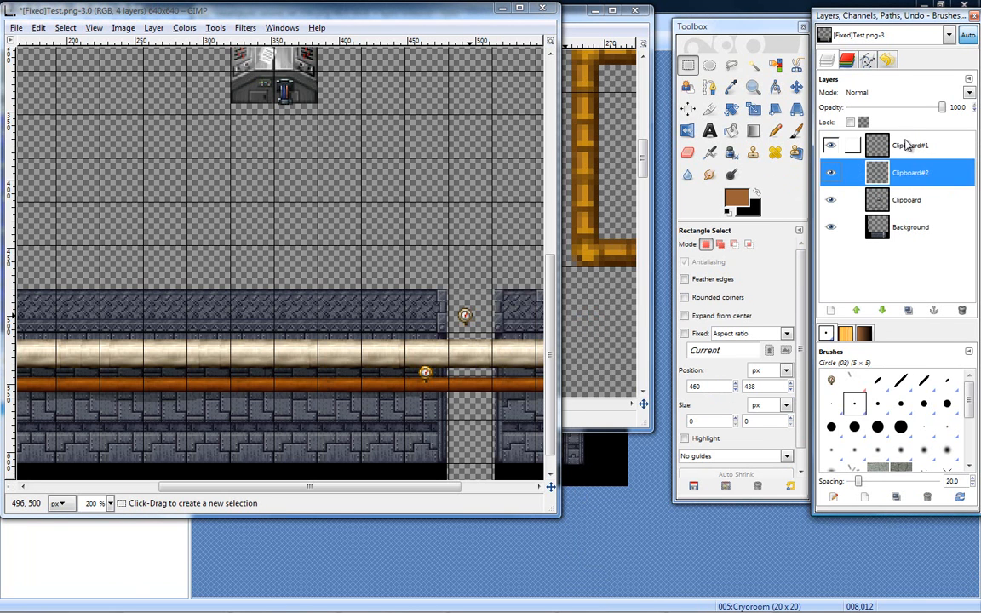
- Check what the Clipboard#1, Clipboard and Clipboard#2 layers contain by toggling them, and try to reorder the Clipboard layer
click(832, 149)
click(833, 150)
click(832, 203)
click(833, 204)
drag(892, 211, 904, 177)
click(907, 175)
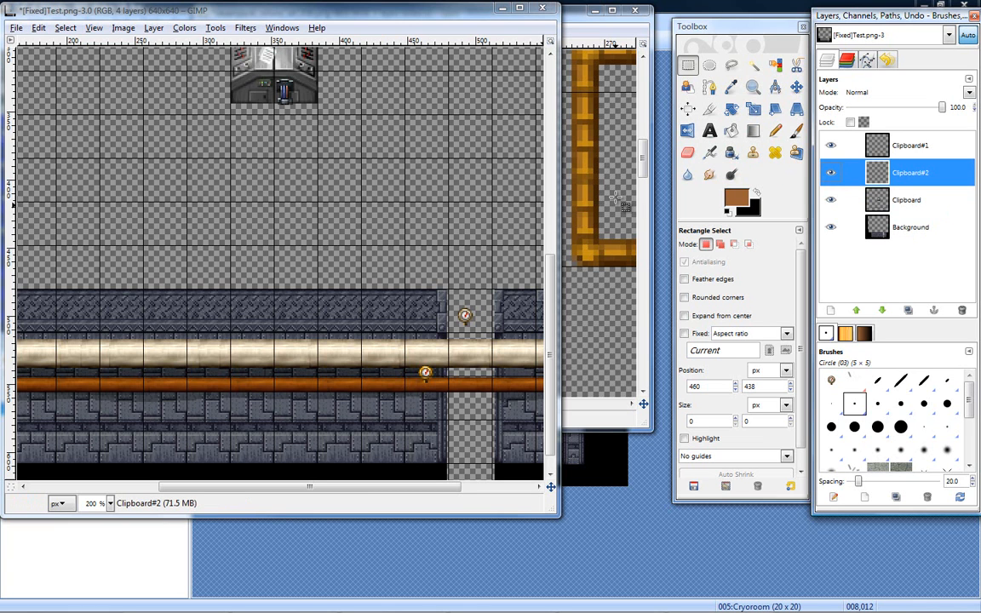
click(831, 173)
- Lower the gauge in the wall gap until its stem meets the cream pipe's upper edge, checking the layers' visibility
click(797, 88)
mouse_move(462, 315)
mouse_down()
mouse_move(441, 265)
mouse_move(410, 247)
mouse_move(440, 294)
mouse_move(441, 354)
mouse_move(450, 319)
mouse_move(460, 346)
mouse_move(462, 338)
mouse_up()
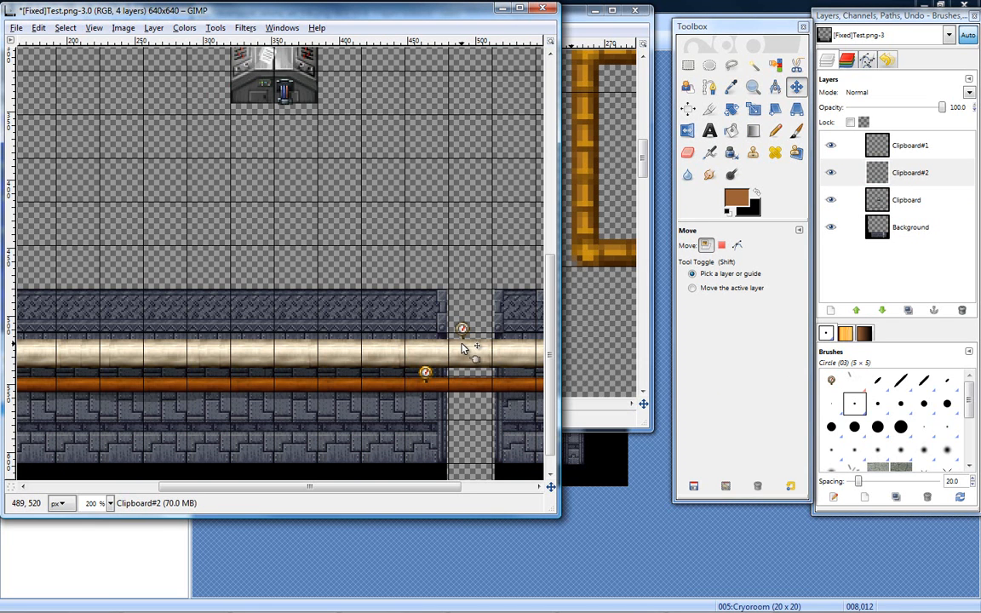
click(835, 174)
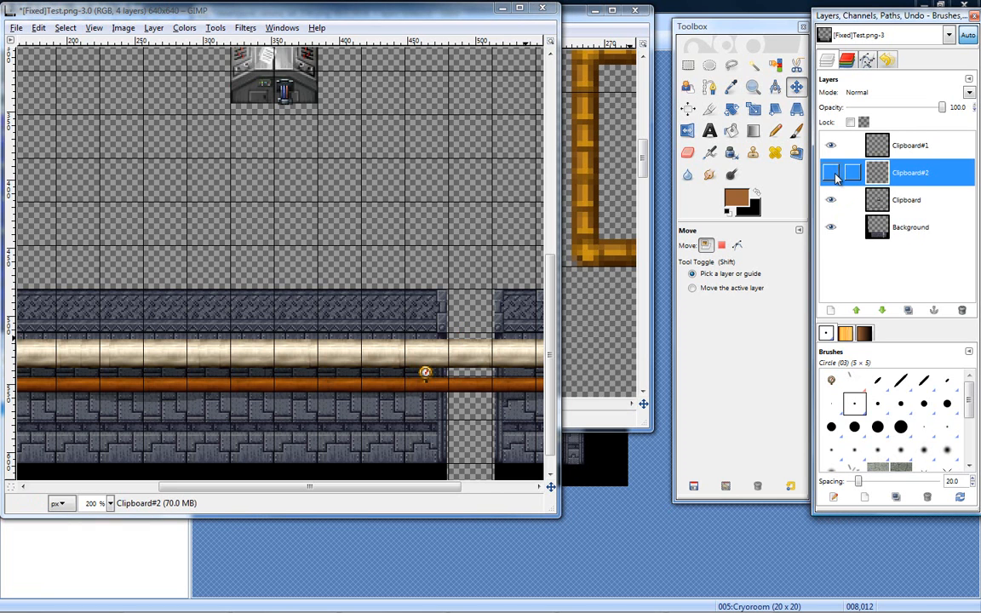
click(835, 203)
click(834, 203)
click(836, 149)
click(836, 149)
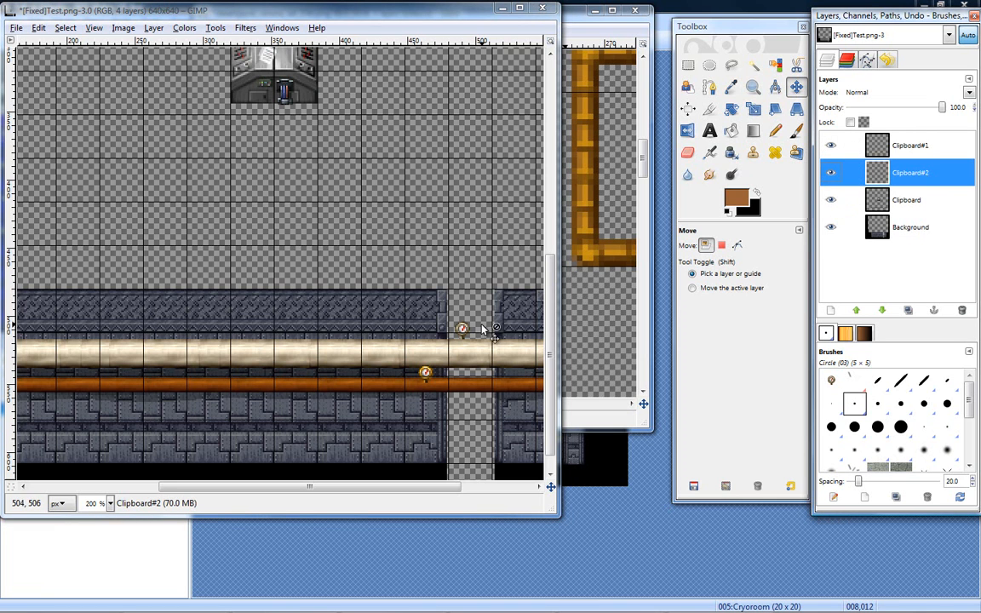
- Select the Clipboard#1 layer and minimize the steampunk_celuna_set_03b.png tileset window
mouse_move(903, 180)
mouse_down()
mouse_move(903, 146)
mouse_move(908, 182)
mouse_up()
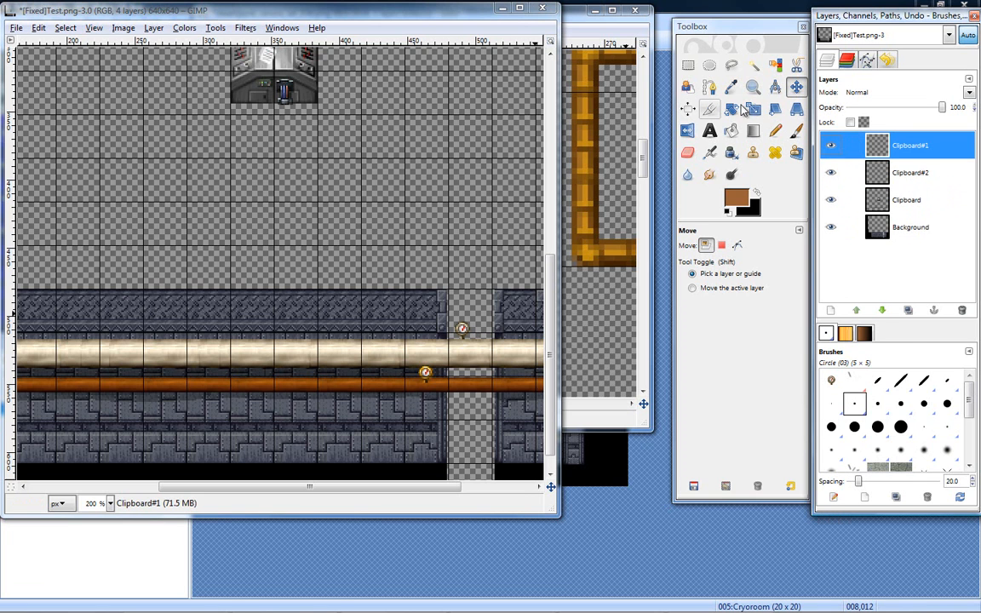
right_click(912, 173)
click(917, 157)
click(919, 150)
drag(583, 21, 602, 28)
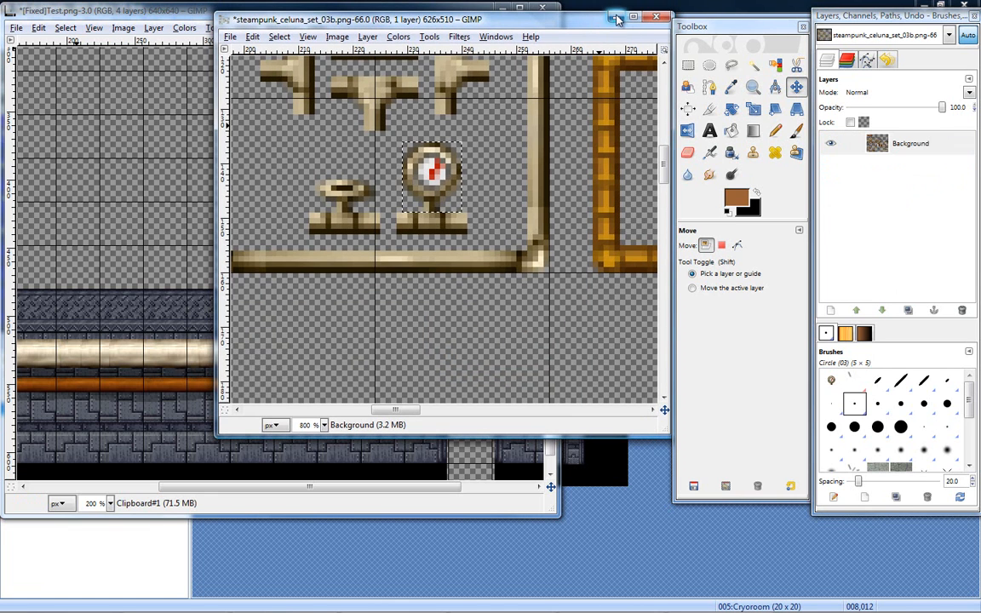
click(610, 17)
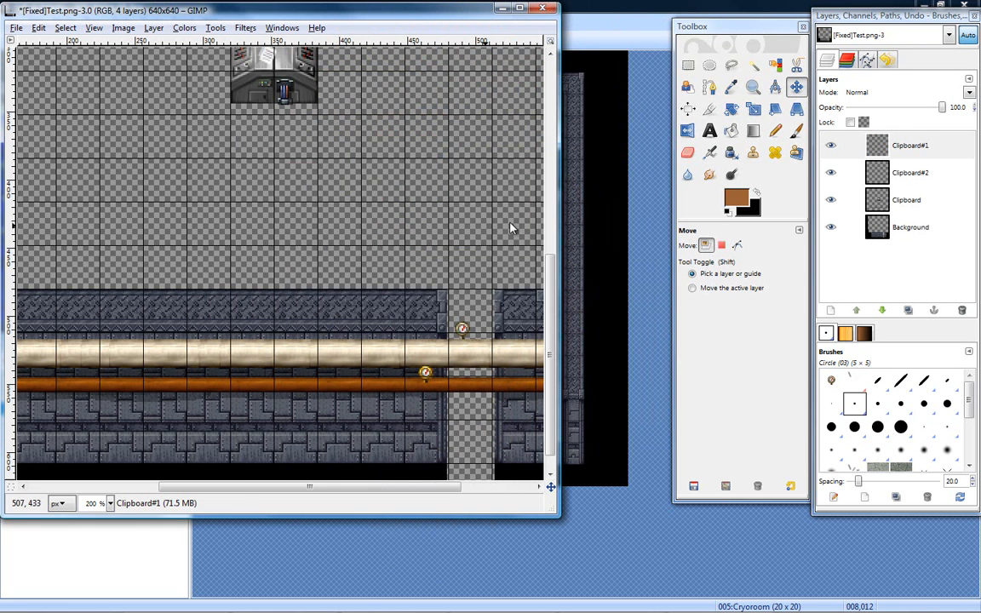
key(r)
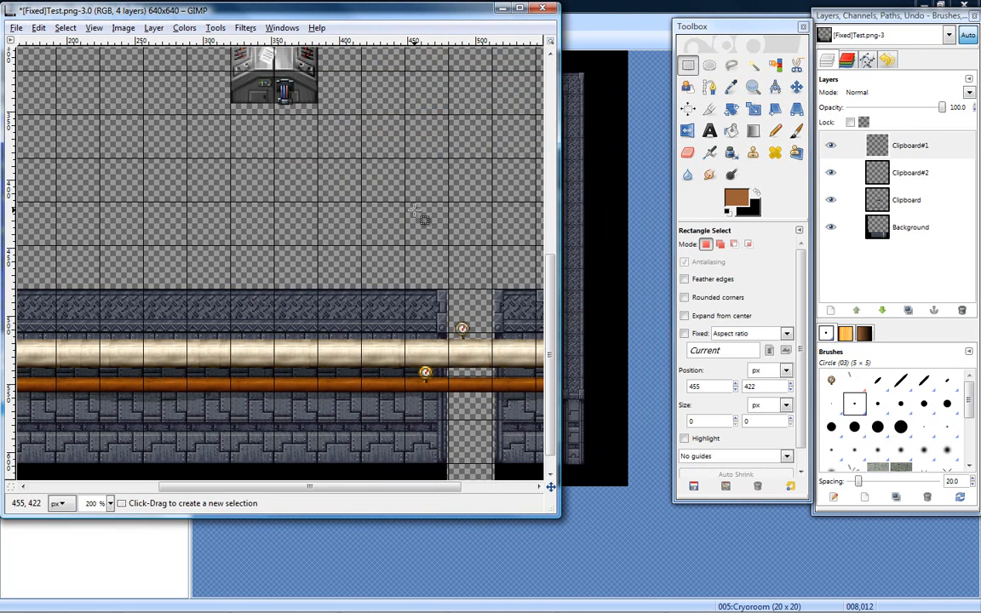
drag(860, 172, 909, 142)
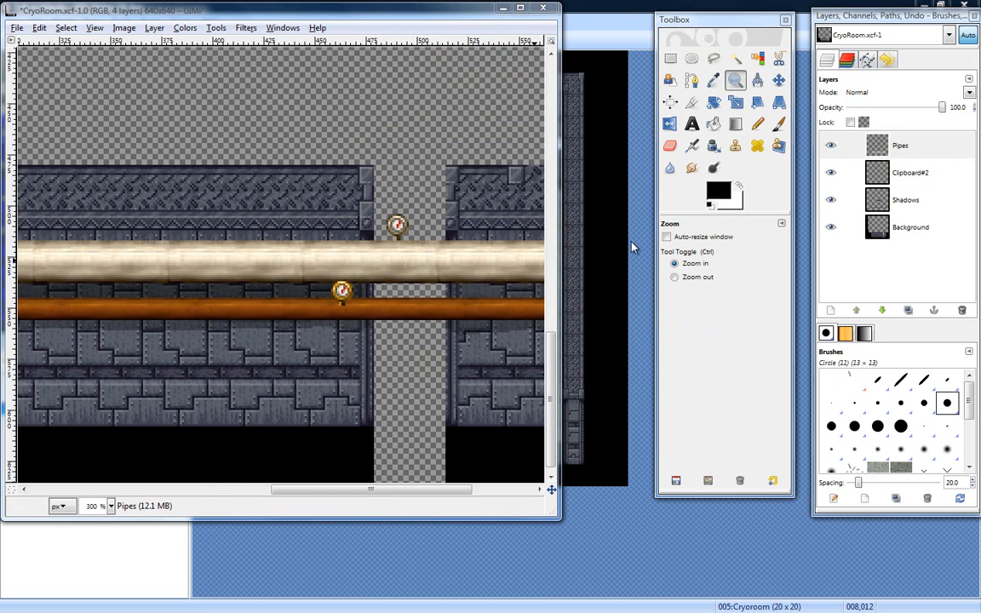
- Lower the Pipes layer beneath the Clipboard#2 layer in CryoRoom.xcf
drag(895, 162, 905, 192)
click(900, 151)
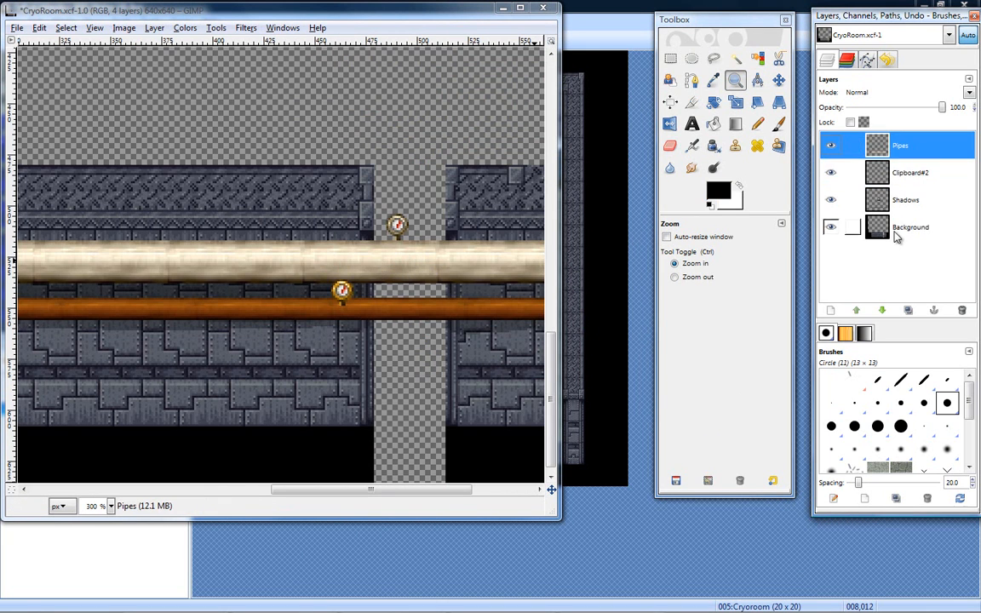
click(881, 312)
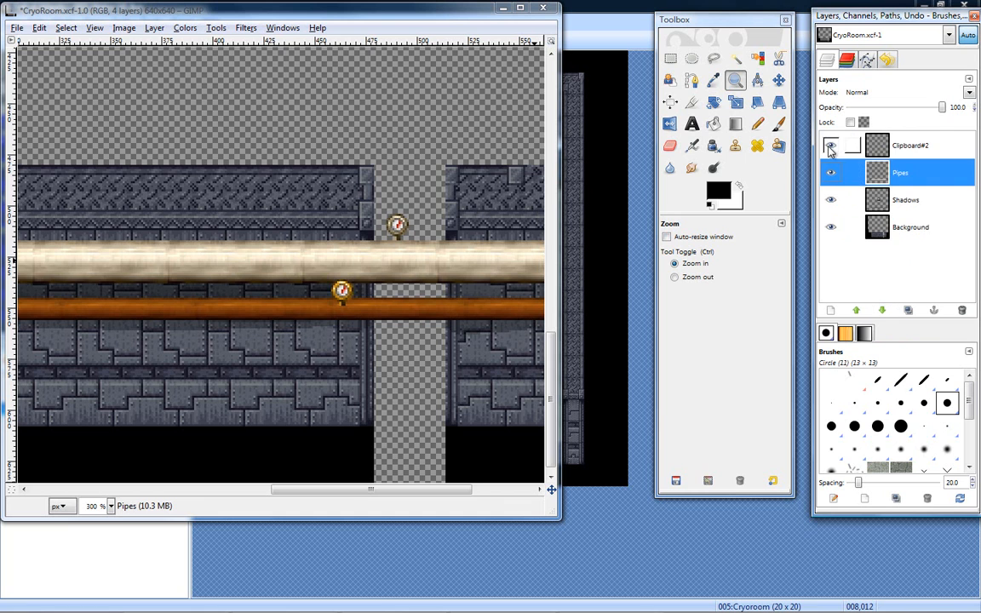
- Select the Clipboard#2 layer and move its gauge onto the cream pipe's upper edge, left of the wall gap
click(903, 145)
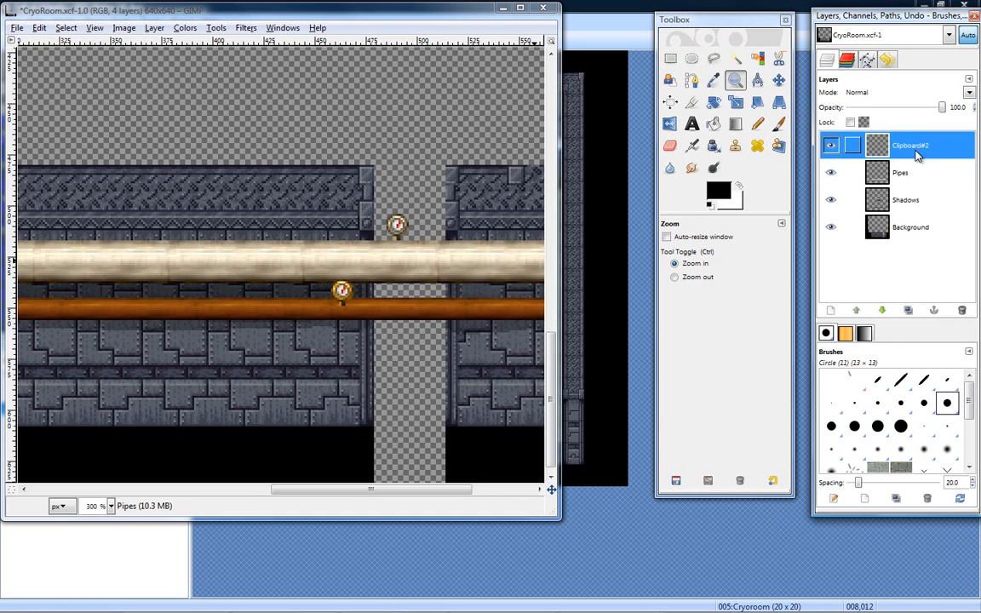
click(779, 80)
drag(401, 224, 312, 242)
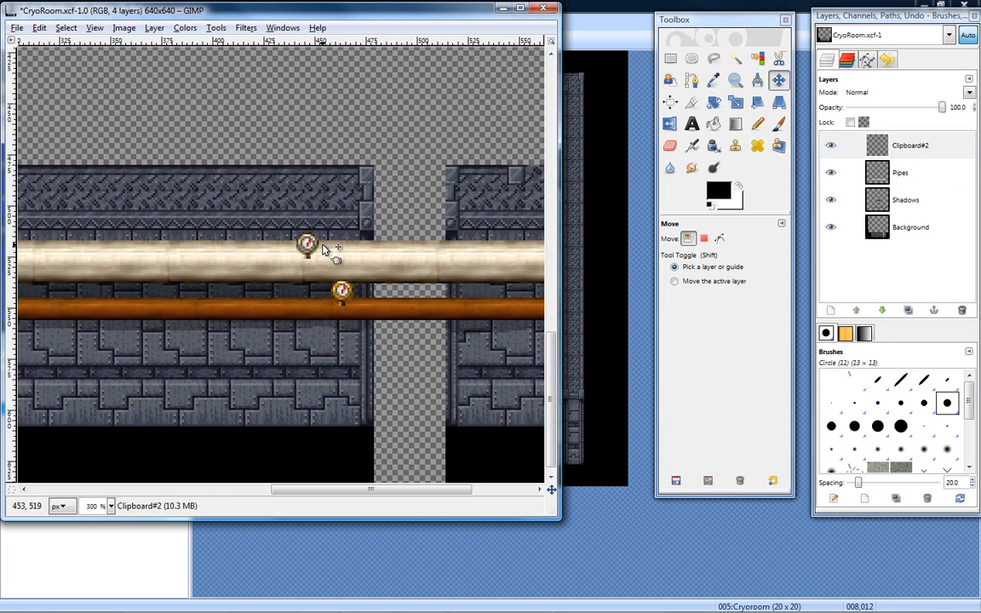
- Try to enlarge the Clipboard#2 gauge layer freehand with the Scale tool
click(736, 102)
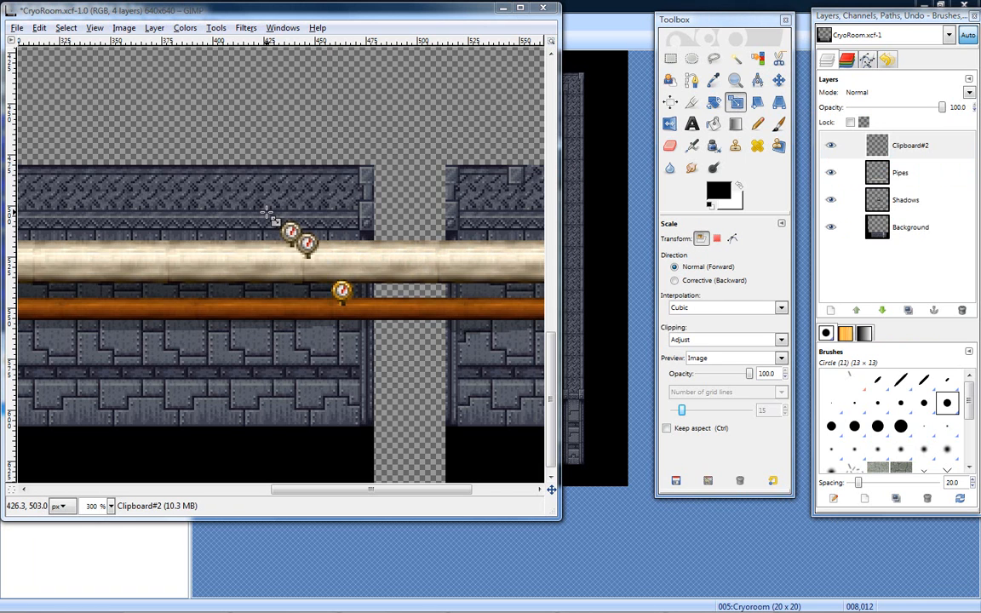
drag(252, 206, 178, 160)
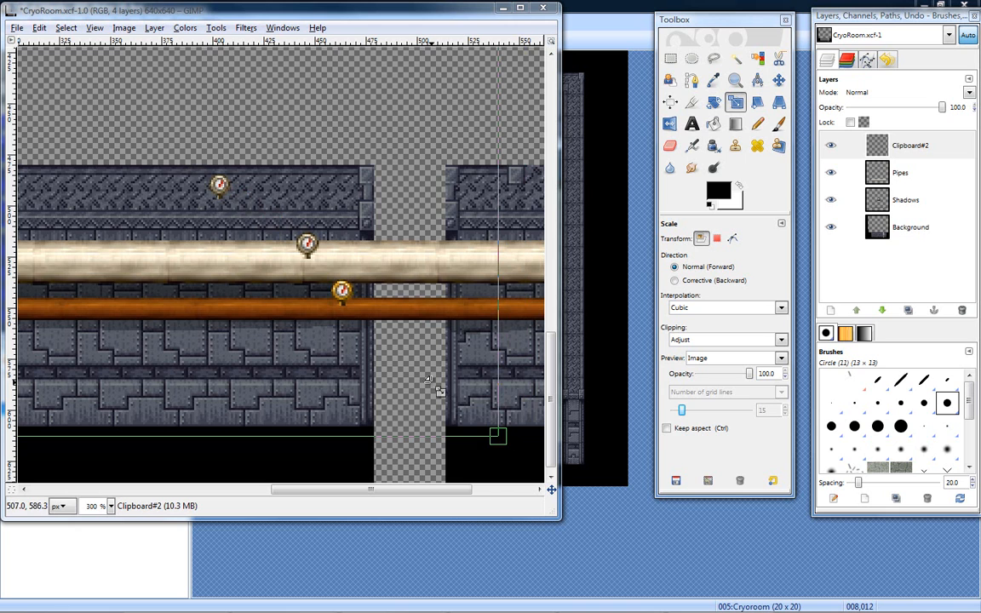
drag(494, 432, 674, 553)
drag(311, 245, 145, 112)
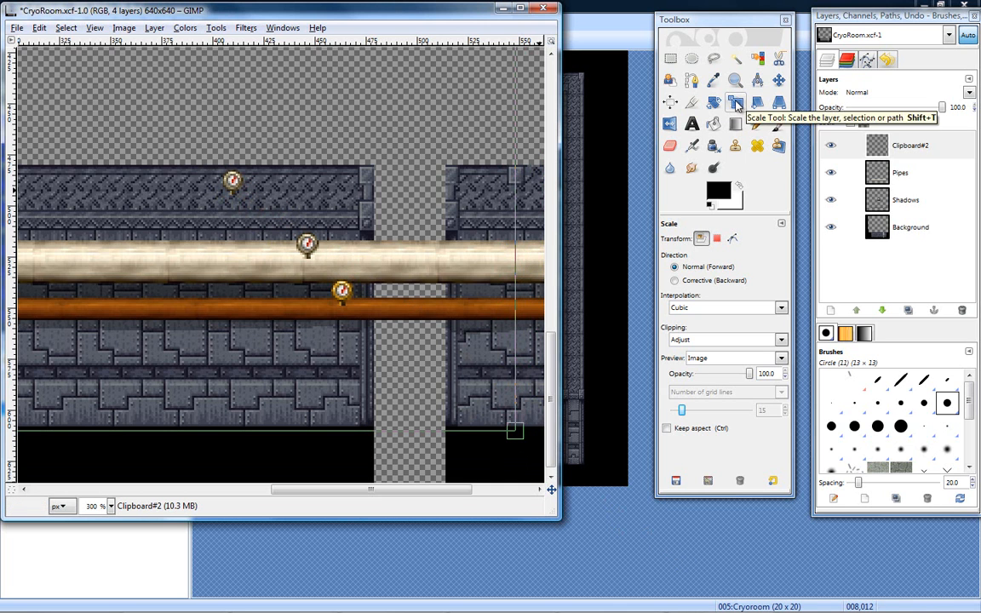
click(738, 106)
click(298, 205)
drag(296, 203, 245, 186)
drag(449, 406, 540, 474)
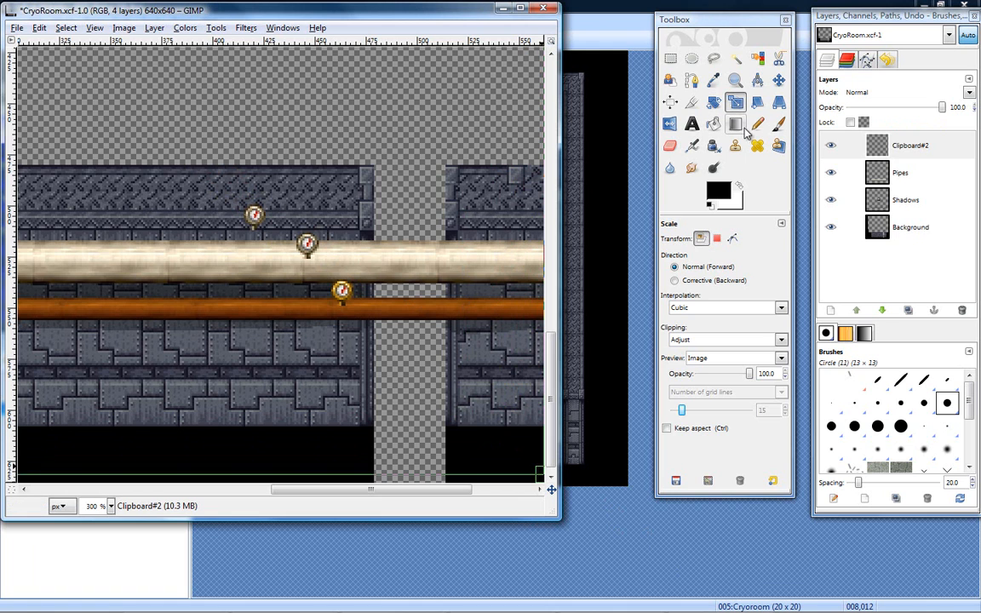
- Move the gauge right along the cream pipe to the end of the wall section beside the gap
click(779, 80)
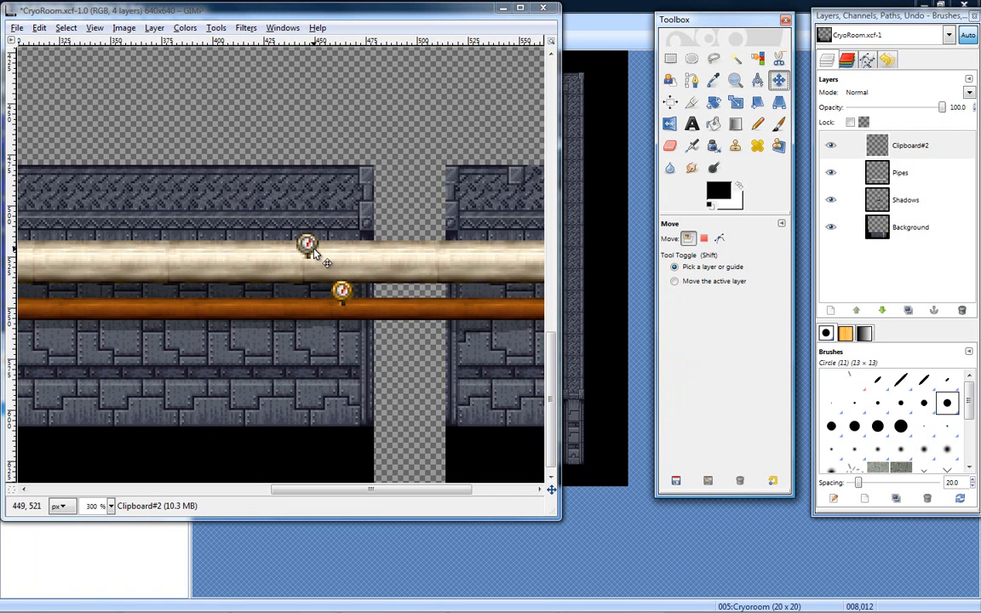
drag(313, 254, 364, 255)
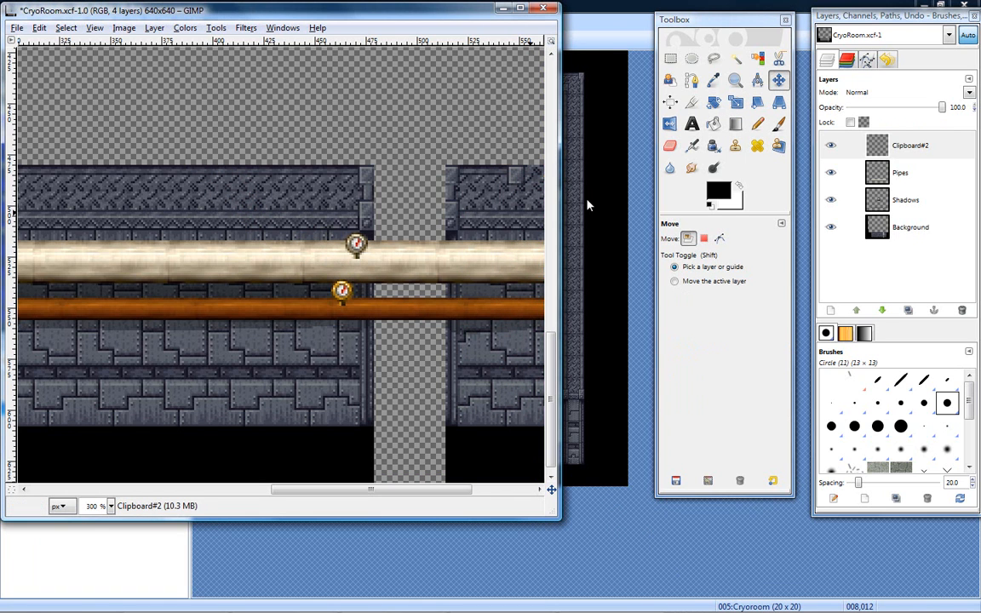
click(735, 79)
click(379, 319)
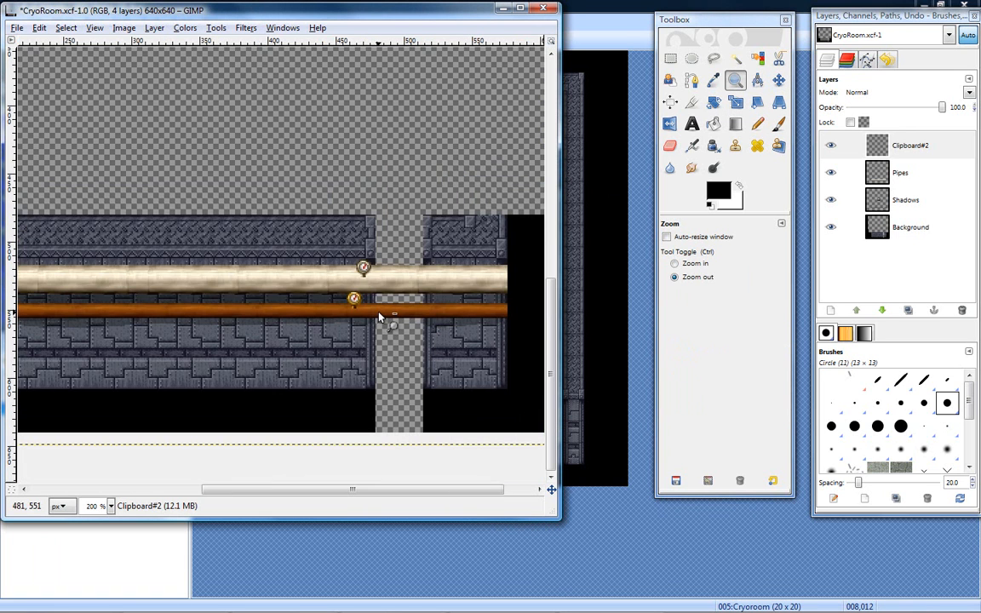
click(379, 319)
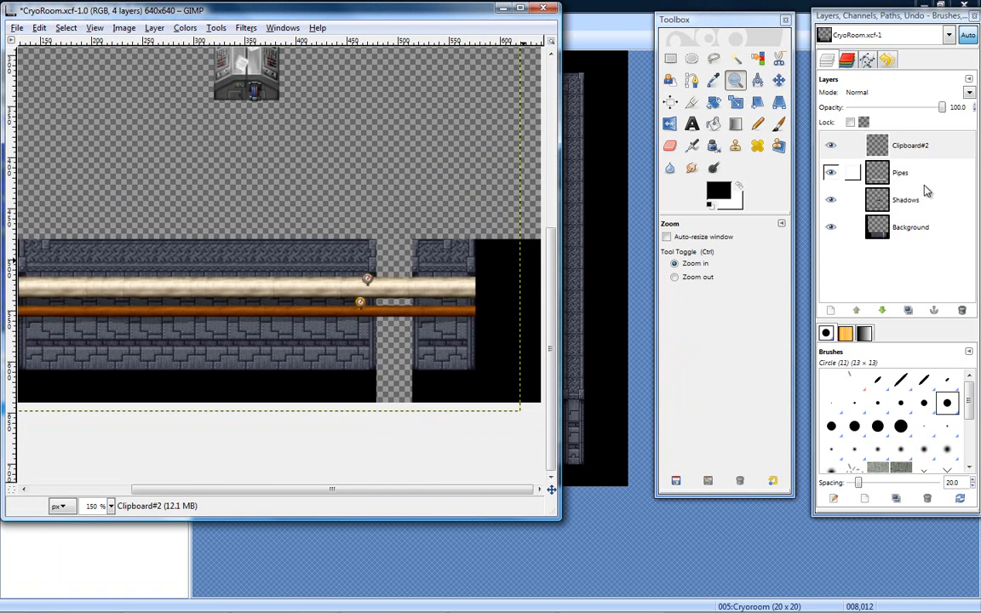
click(915, 146)
right_click(917, 145)
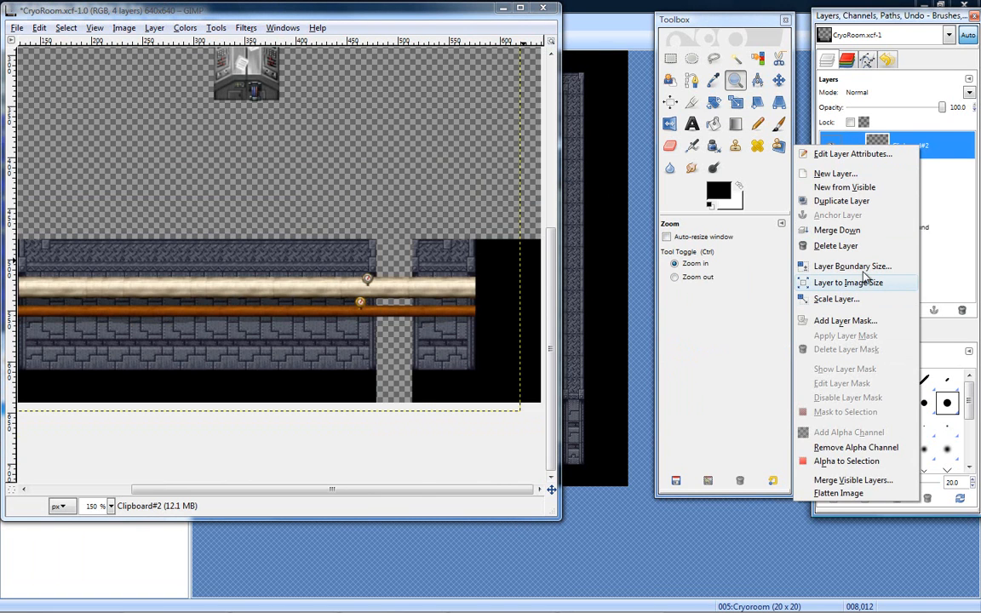
click(852, 266)
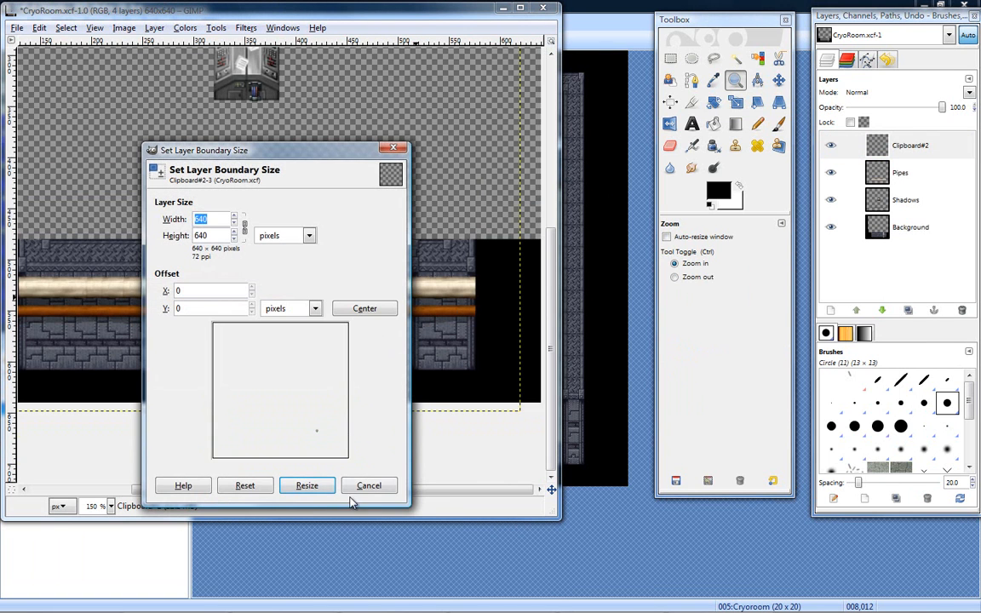
click(368, 486)
- Scale the Clipboard#2 layer to 2800 × 2800 pixels with cubic interpolation
right_click(906, 161)
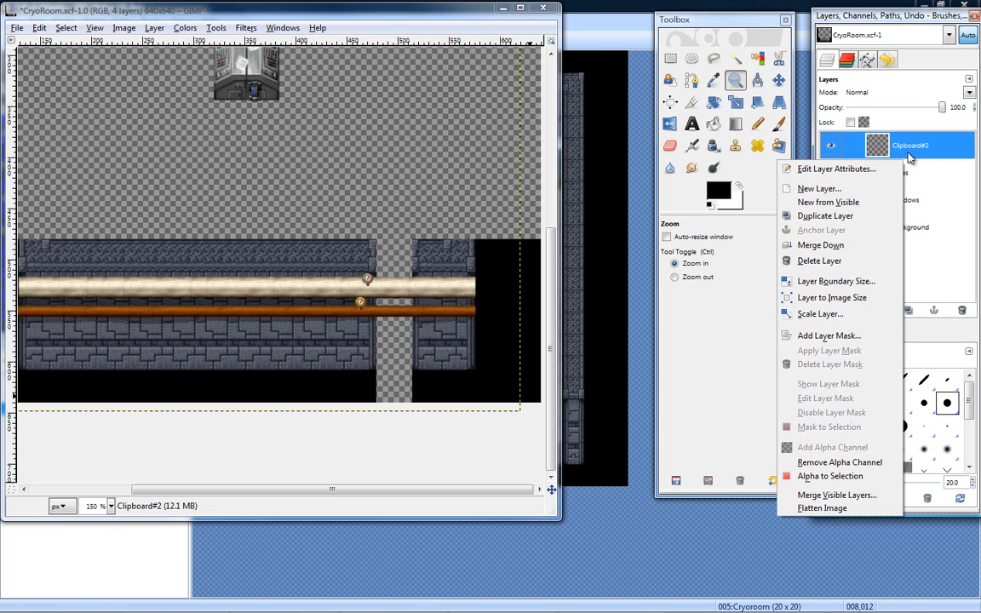
click(797, 313)
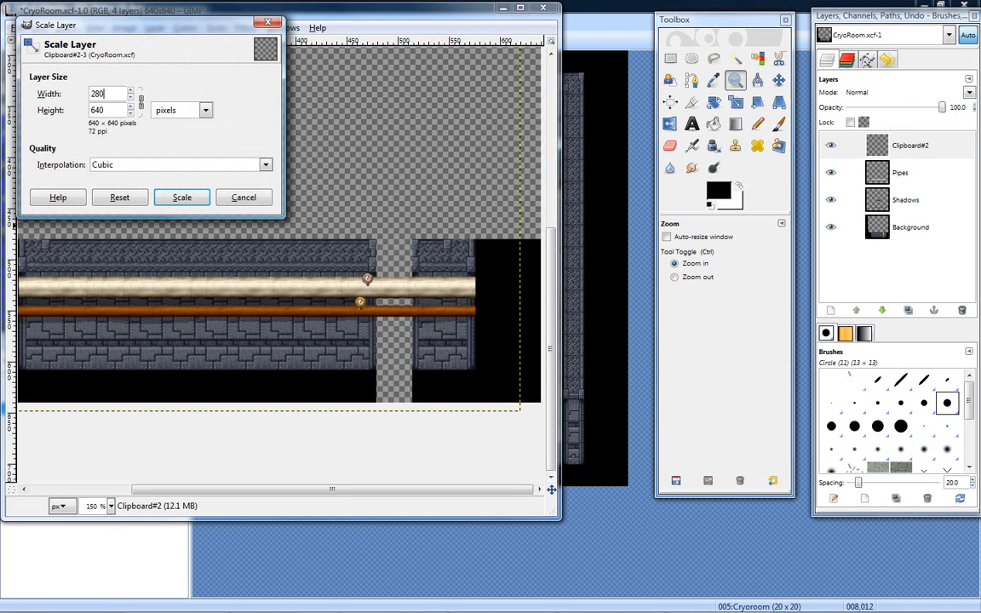
text(2800)
key(Tab)
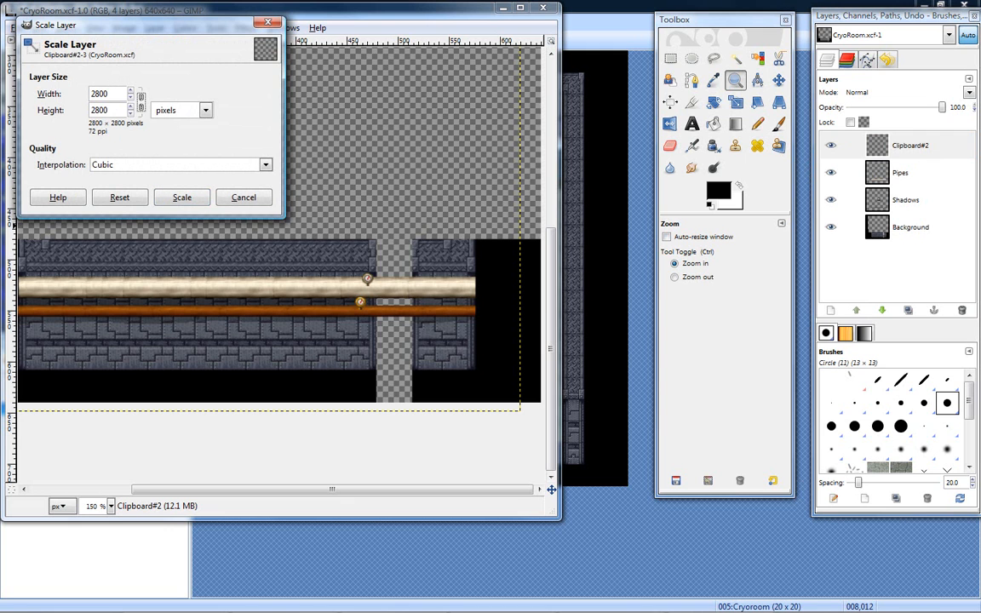
click(186, 197)
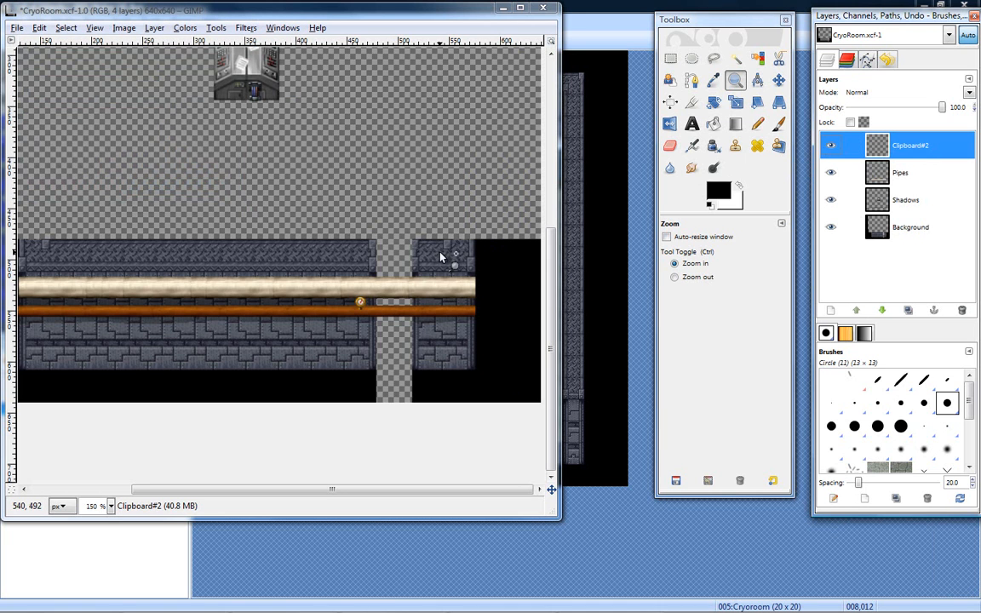
- Try to move the enlarged Clipboard#2 layer within the image, and undo the last change
click(779, 80)
drag(489, 316, 514, 406)
key(ctrl+z)
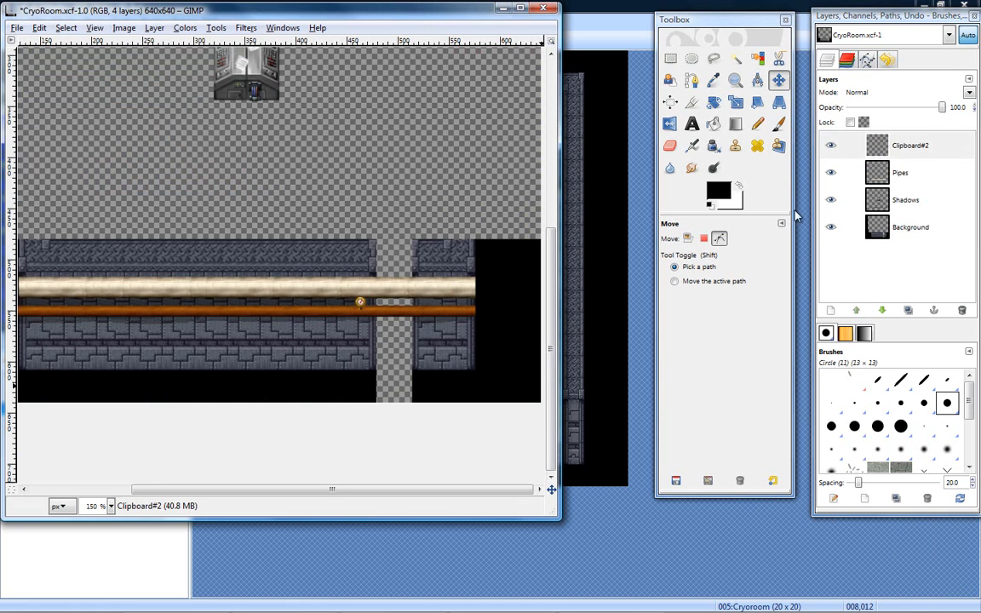
- Move the Clipboard#2 gauge along the cream pipe to the gap between the wall sections
click(911, 153)
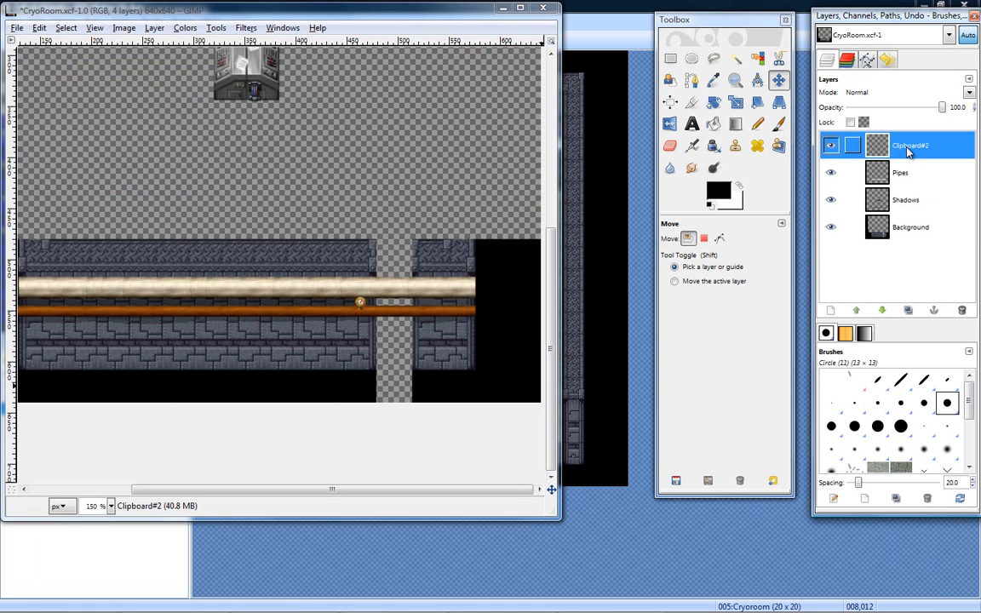
drag(550, 291, 494, 59)
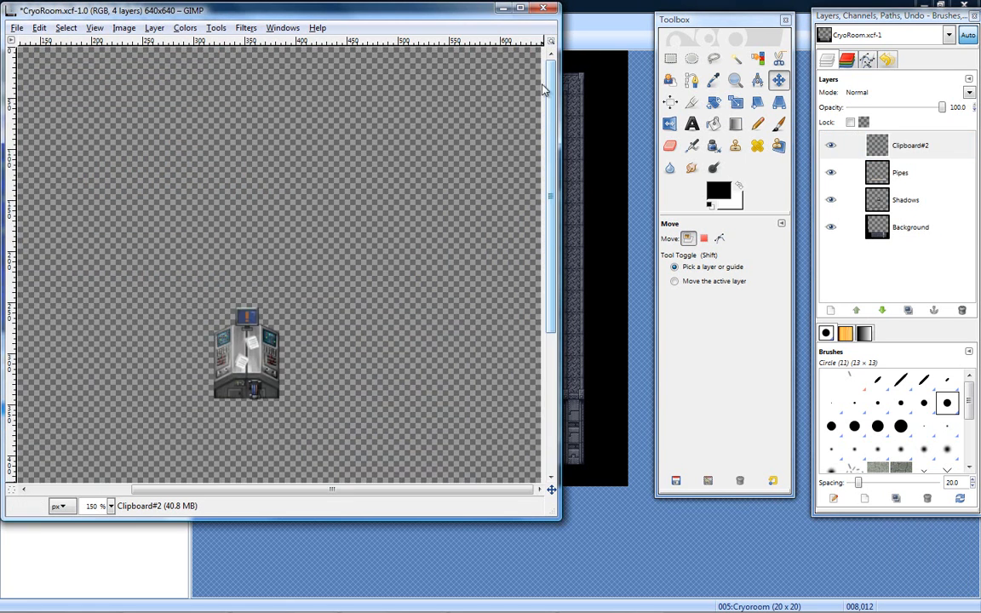
drag(331, 492, 417, 489)
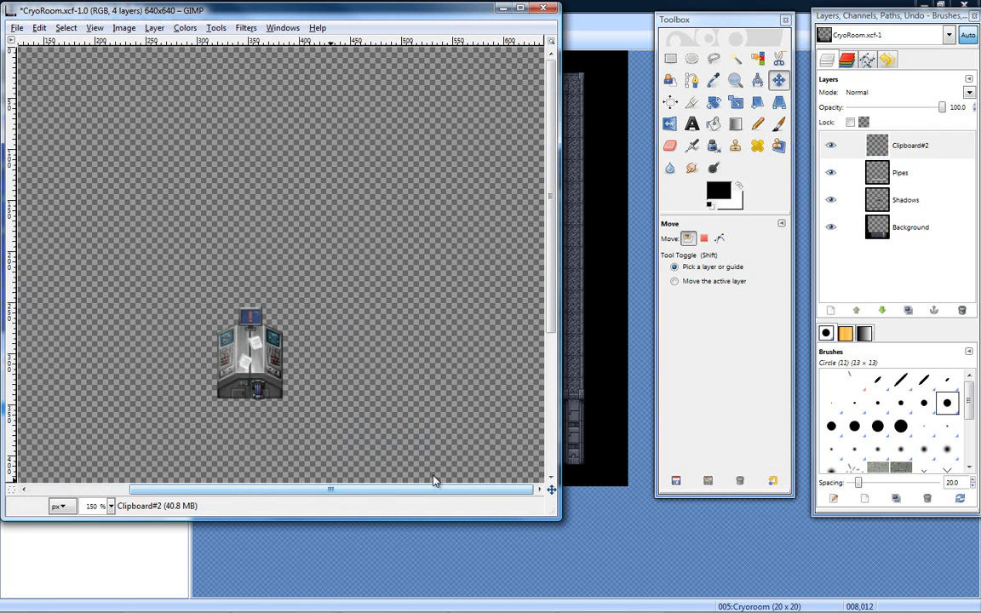
drag(553, 281, 550, 417)
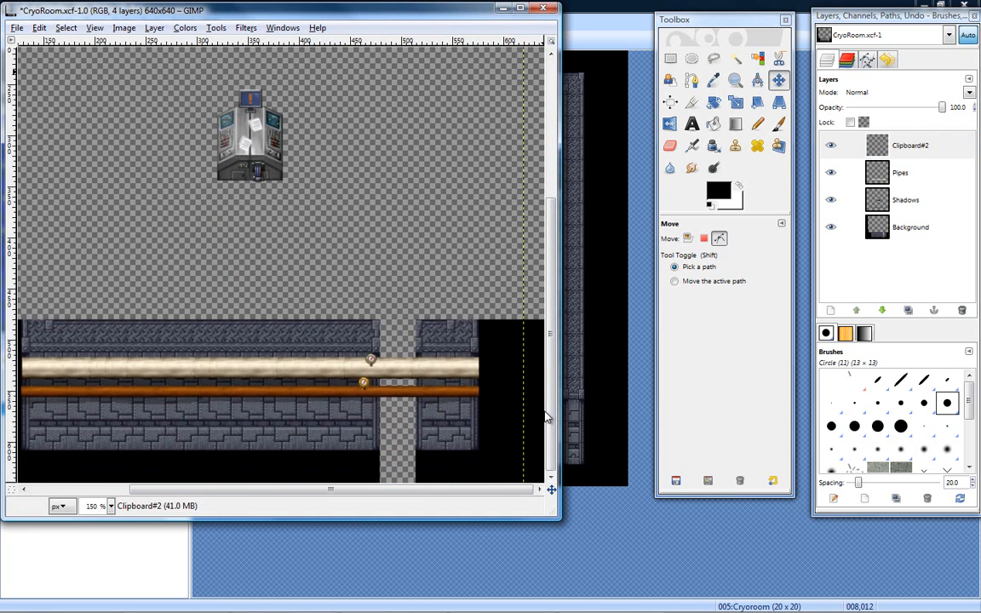
drag(370, 361, 388, 362)
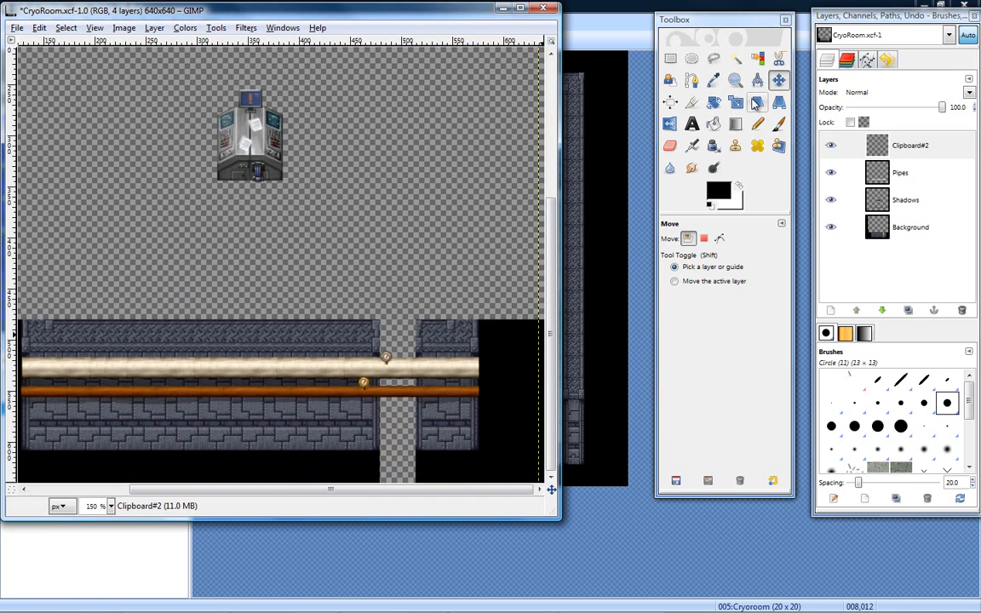
- Try to rescale the Clipboard#2 gauge freehand at the gap with the Scale tool, and cancel the change
key(shift+t)
drag(512, 311, 500, 468)
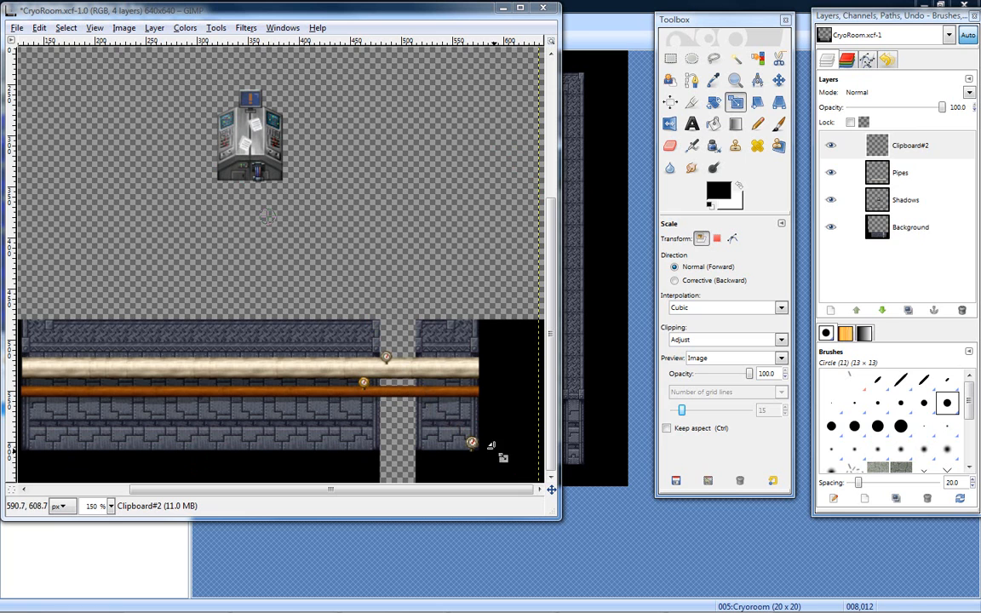
click(778, 80)
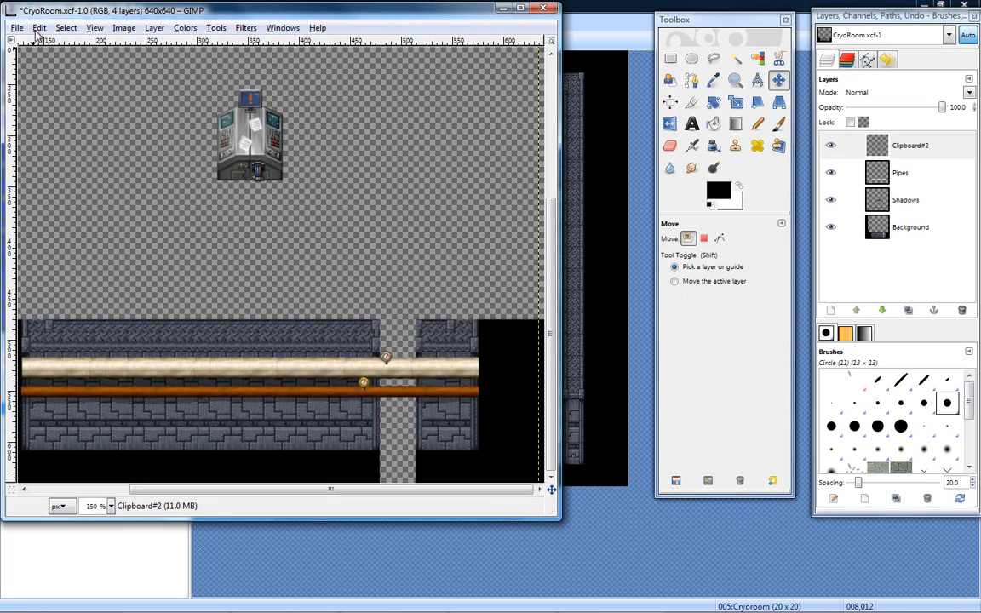
- Open the recently used image steampunk_celuna_set_03b.png
click(17, 27)
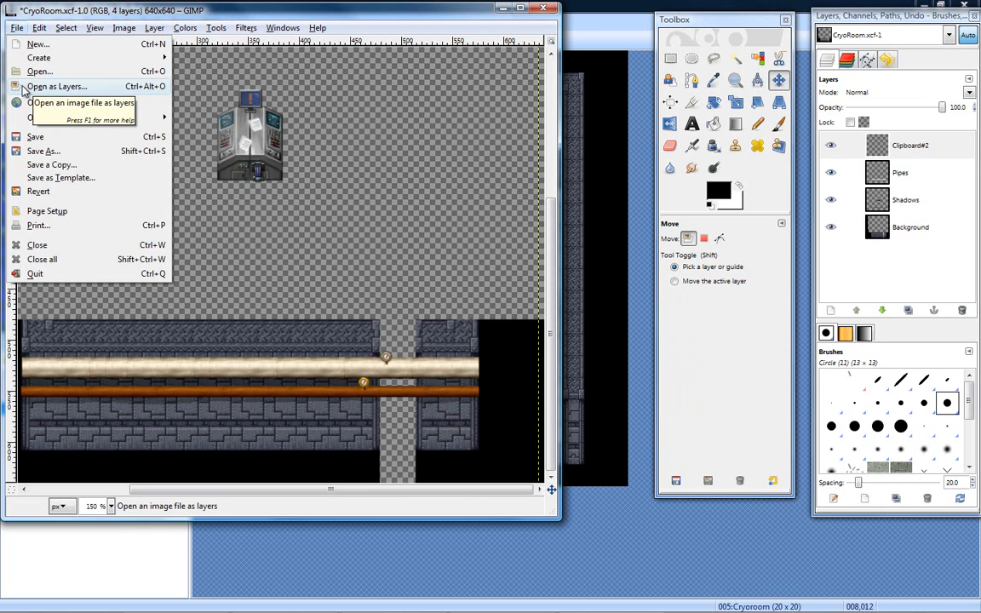
mouse_move(97, 122)
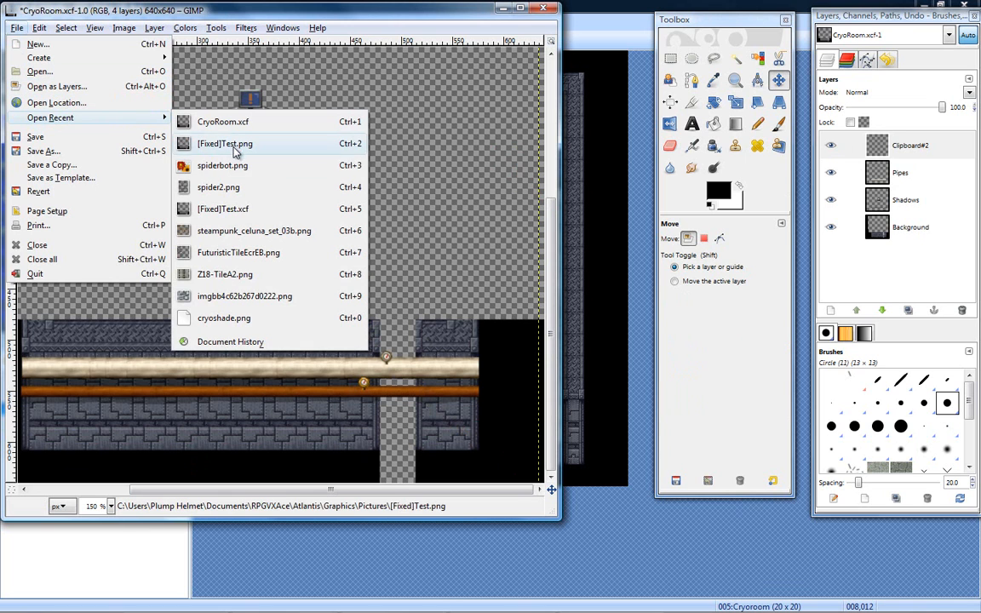
click(273, 234)
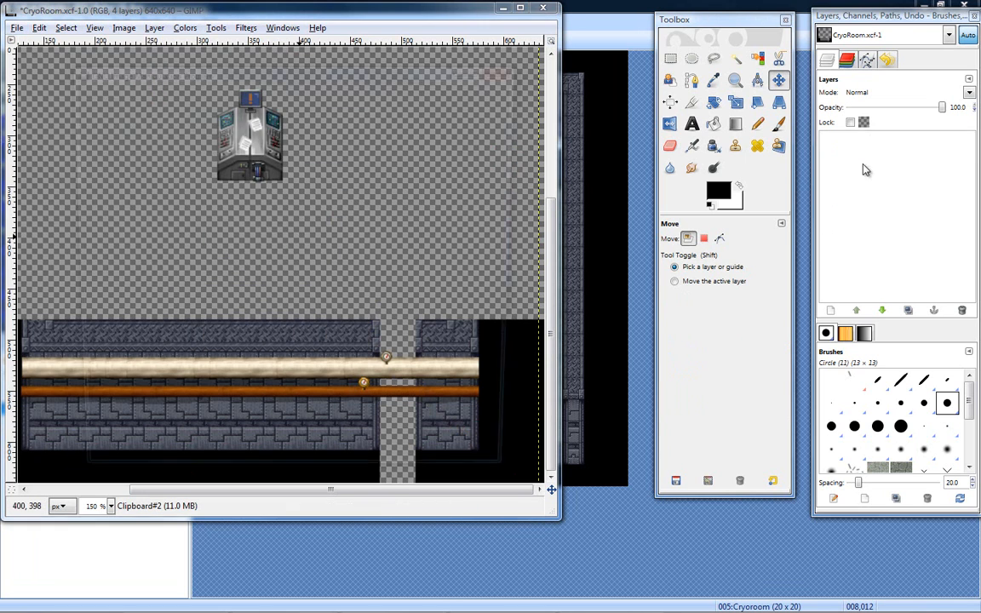
click(443, 47)
- Delete the Clipboard#2 gauge layer from CryoRoom.xcf
drag(858, 146, 963, 312)
click(963, 312)
click(904, 172)
click(909, 148)
click(963, 312)
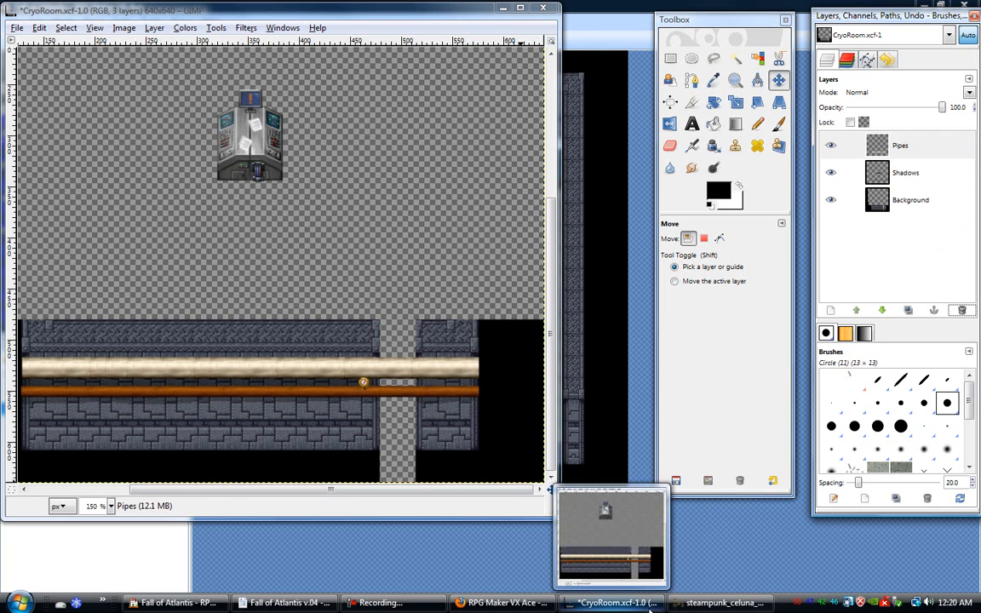
- In the steampunk sheet, select the white-dial gauge head inside the cream frame as 11 × 13 pixels and copy it
click(709, 605)
drag(274, 68, 469, 63)
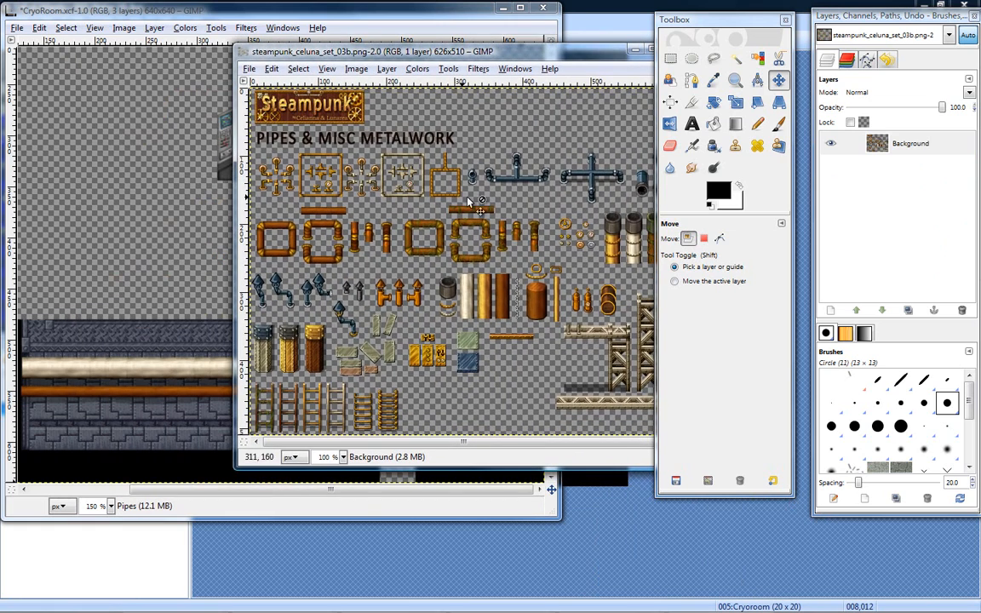
click(735, 79)
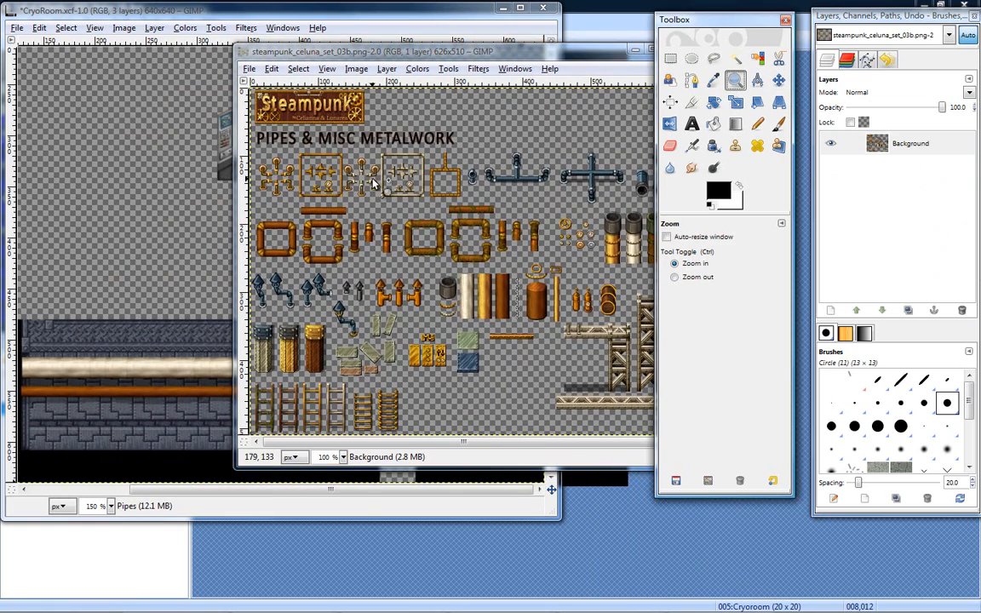
click(409, 183)
click(409, 183)
click(409, 183)
click(357, 215)
click(357, 216)
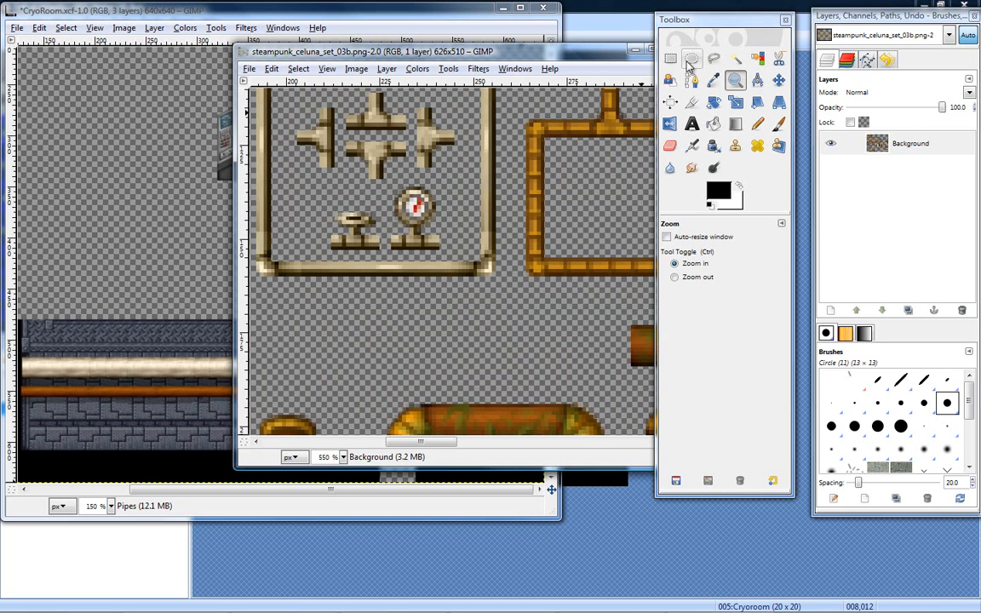
key(r)
drag(394, 184, 428, 205)
key(ctrl+c)
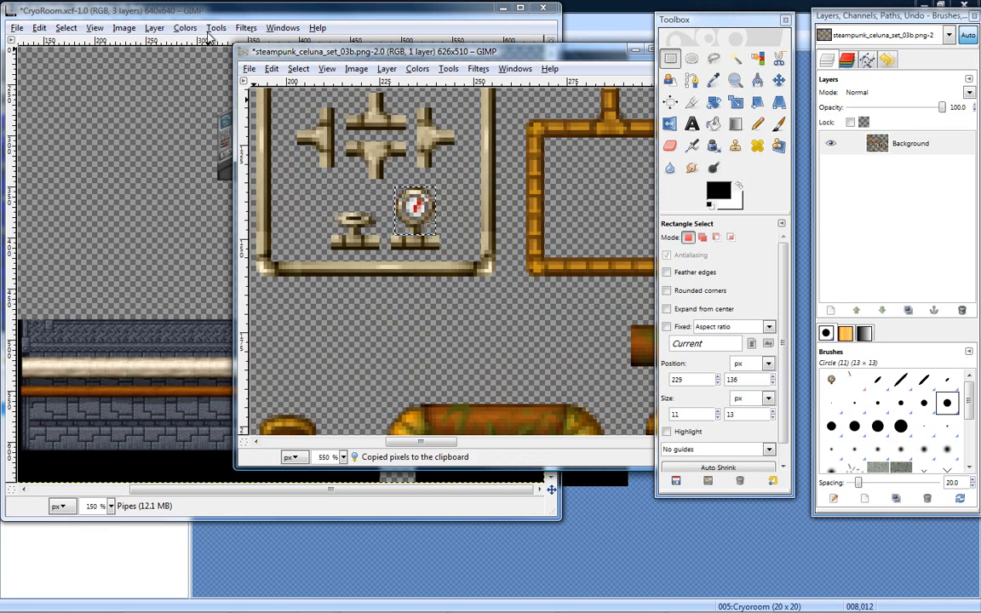
- Paste the copied gauge head into CryoRoom.xcf as a floating selection
click(192, 12)
click(366, 351)
key(ctrl+v)
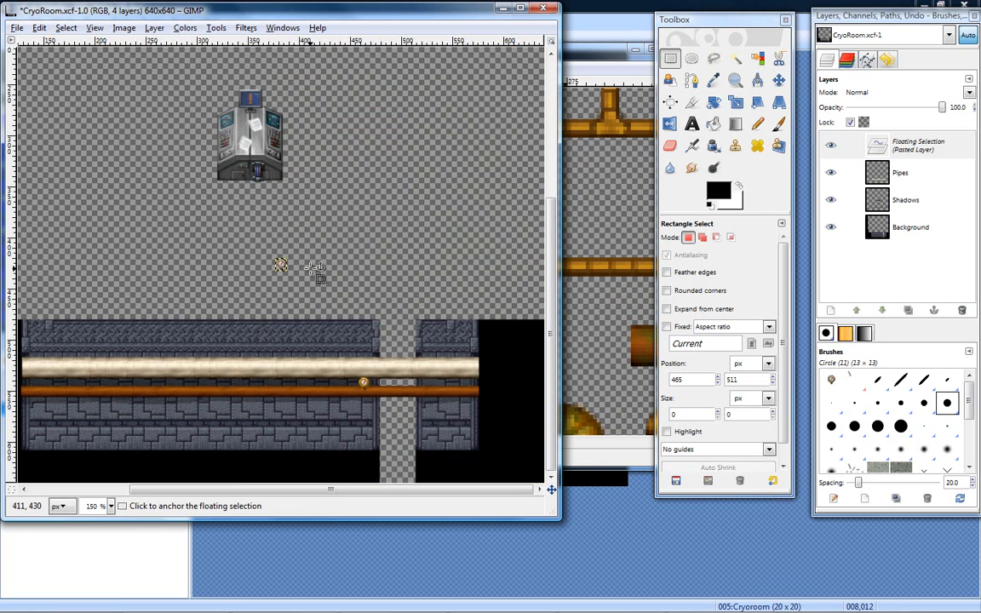
- Enlarge the pasted gauge freehand with the Scale tool and move it onto the cream pipe
click(737, 108)
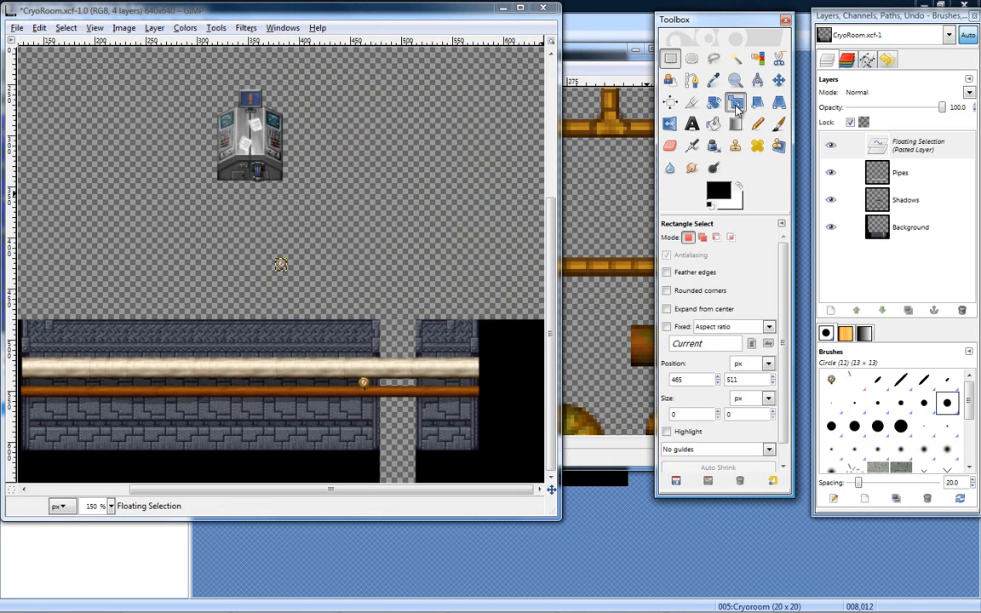
mouse_move(315, 305)
mouse_down()
mouse_move(299, 280)
mouse_move(316, 299)
mouse_move(309, 296)
mouse_up()
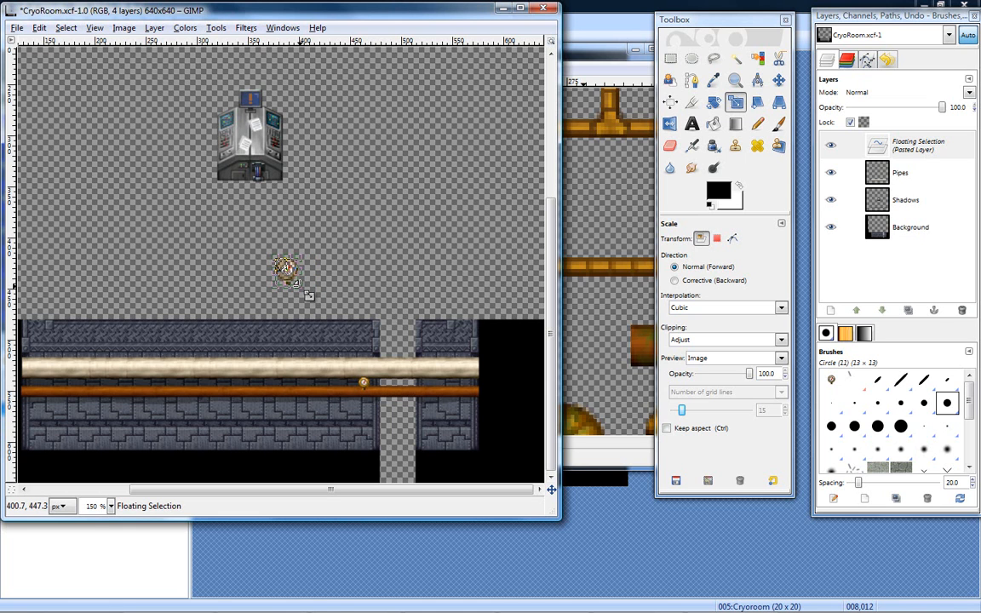
key(Return)
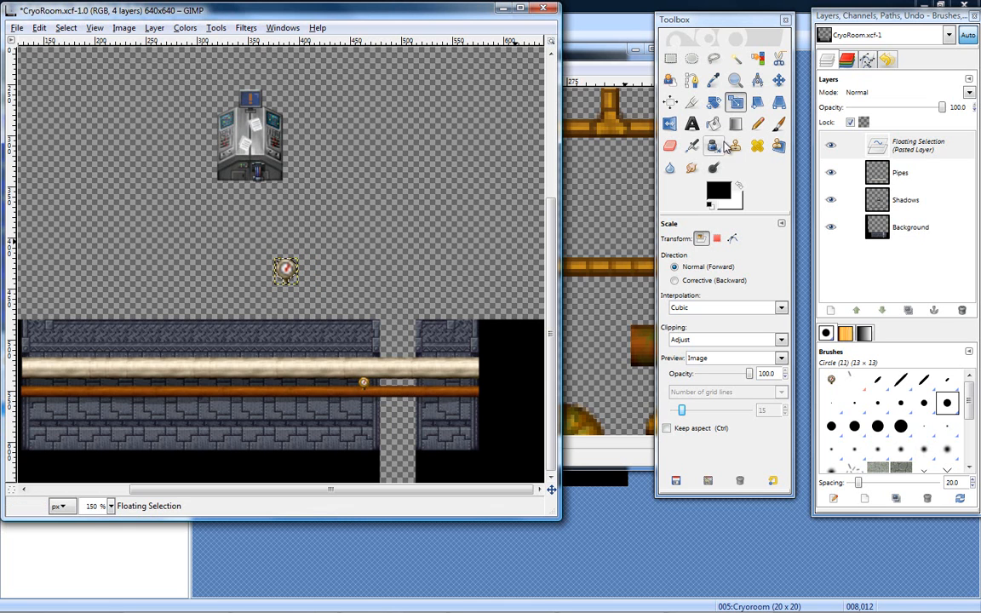
click(779, 81)
drag(289, 276, 357, 341)
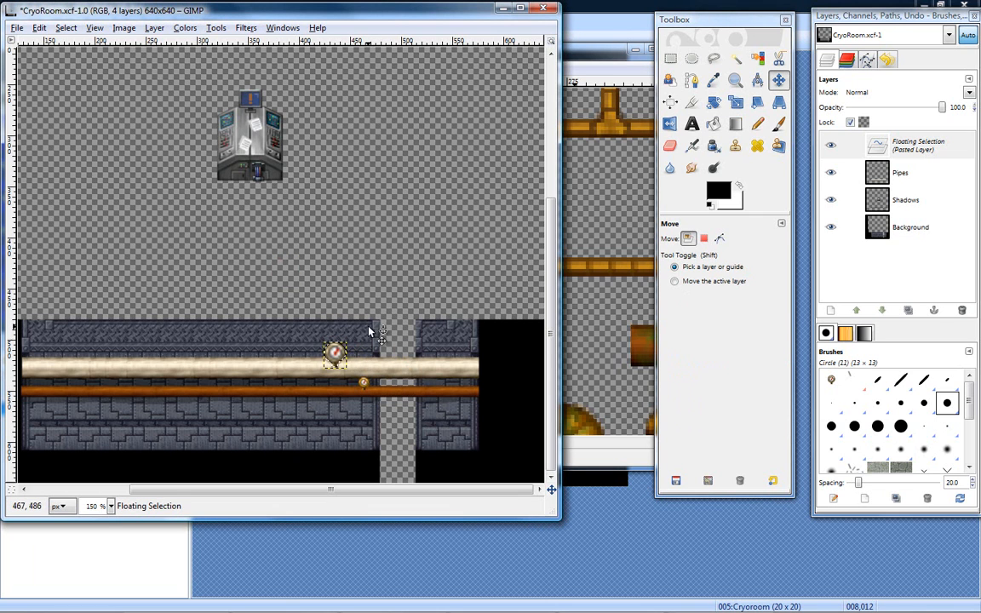
- Cancel another freehand scaling of the gauge and undo its enlargement and move
click(736, 102)
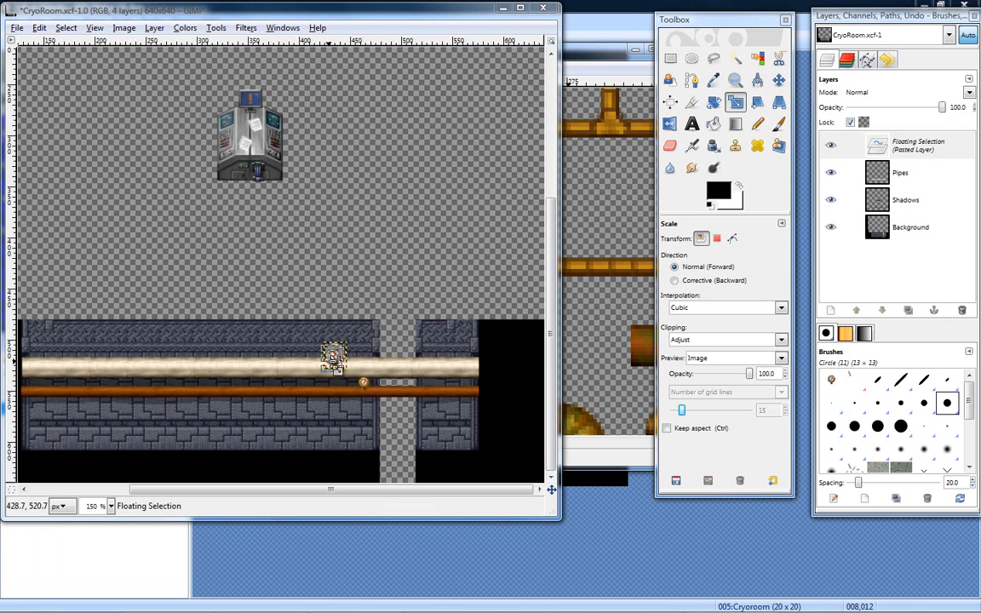
key(Escape)
key(ctrl+z)
key(ctrl+z)
key(ctrl+z)
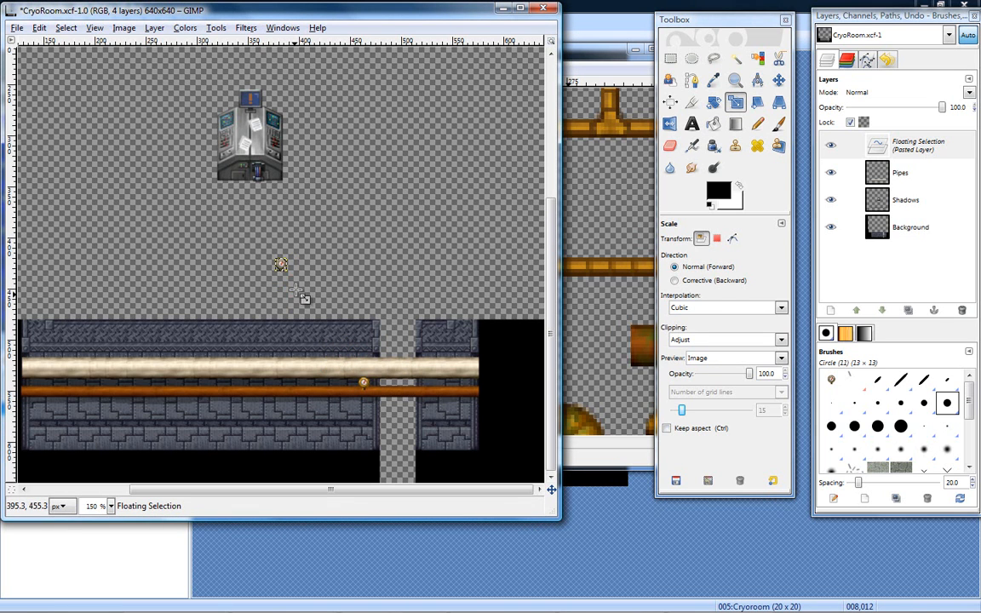
- Move the pasted gauge onto the cream pipe just above the orange pipe's gauge and anchor it to the Pipes layer
key(m)
drag(282, 267, 358, 357)
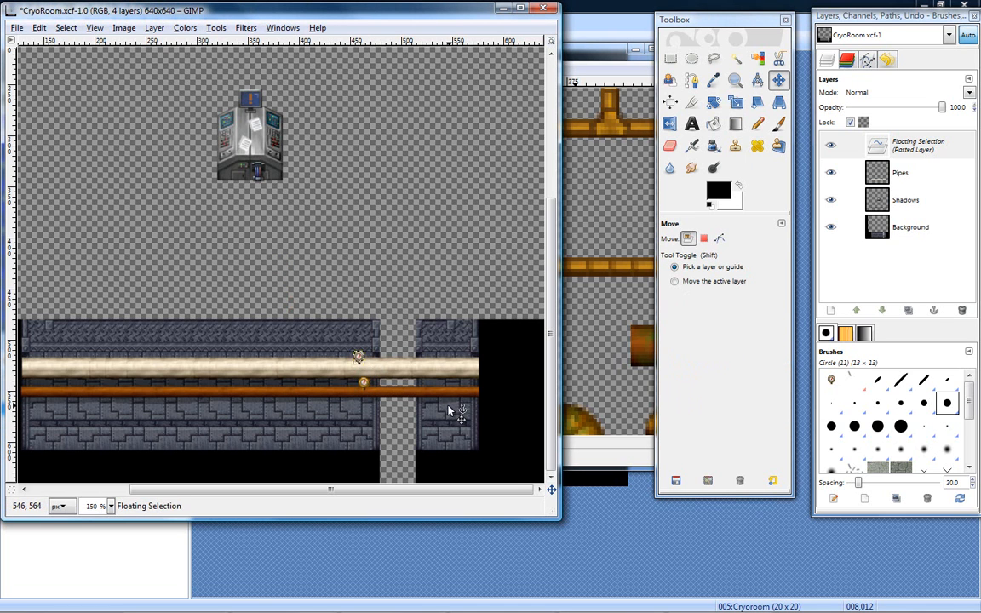
right_click(905, 158)
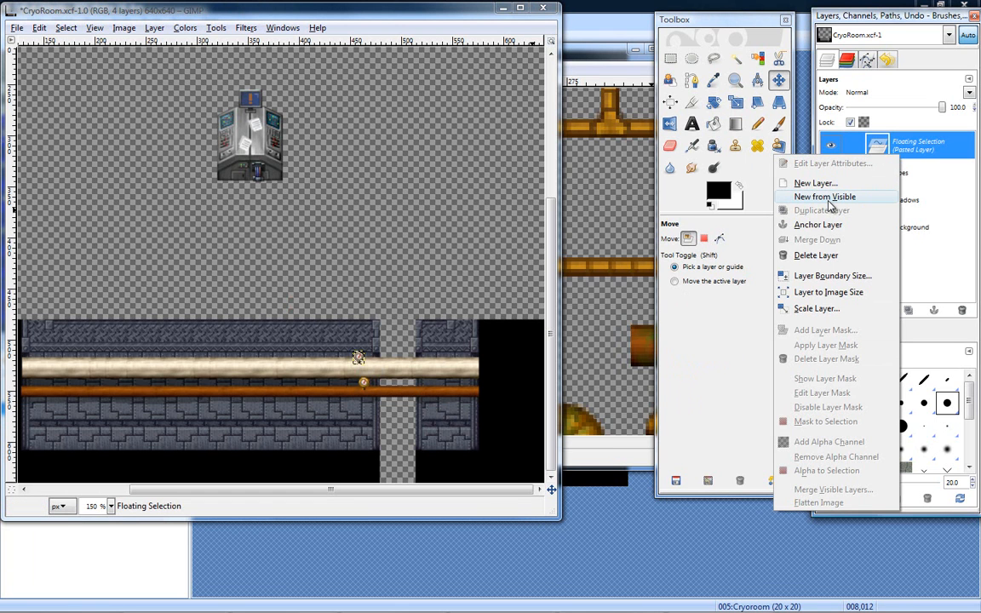
click(912, 151)
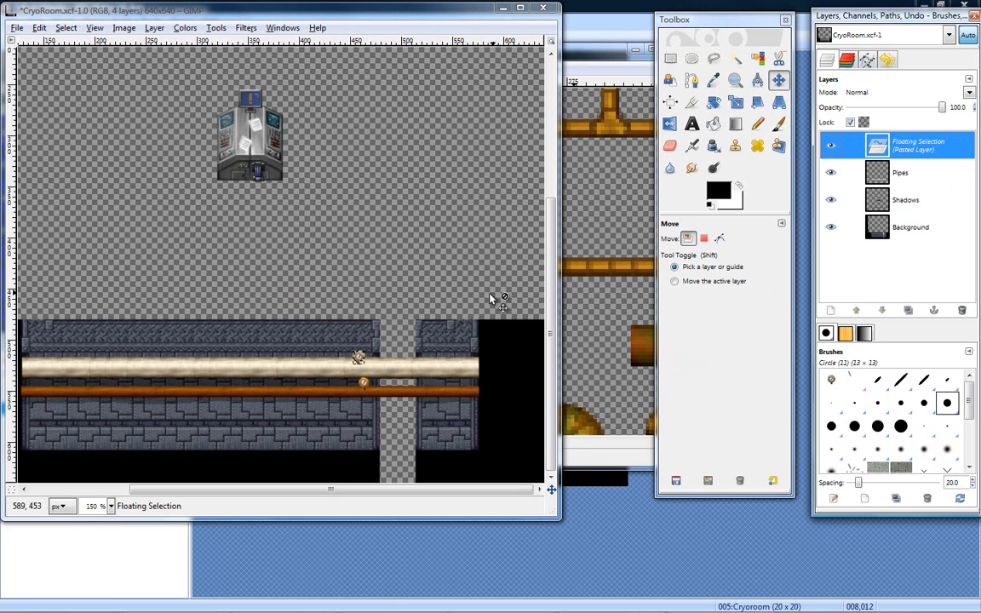
click(670, 58)
click(478, 202)
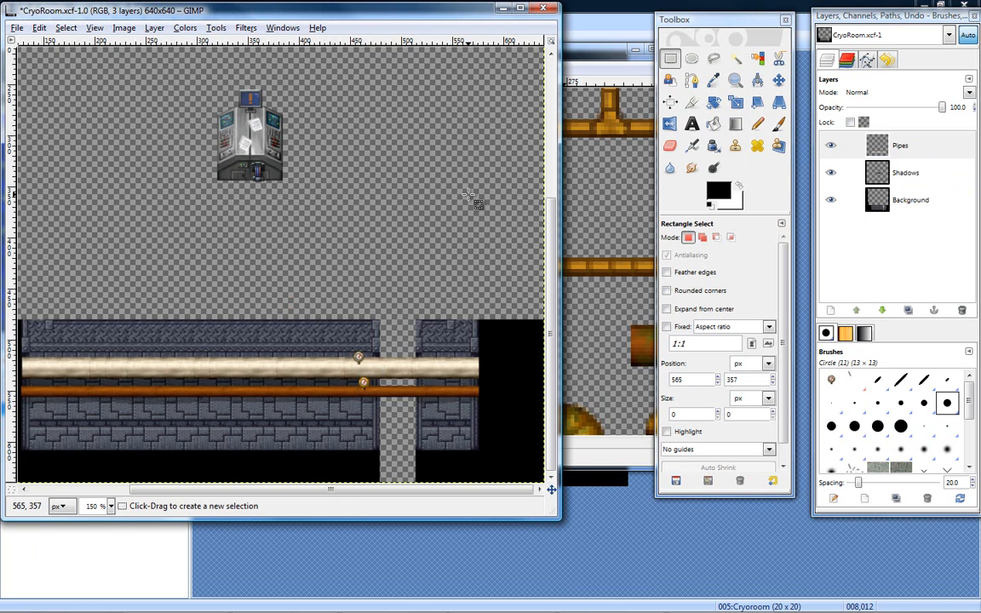
- Undo anchoring the gauge on the cream pipe and delete its floating selection
key(ctrl)
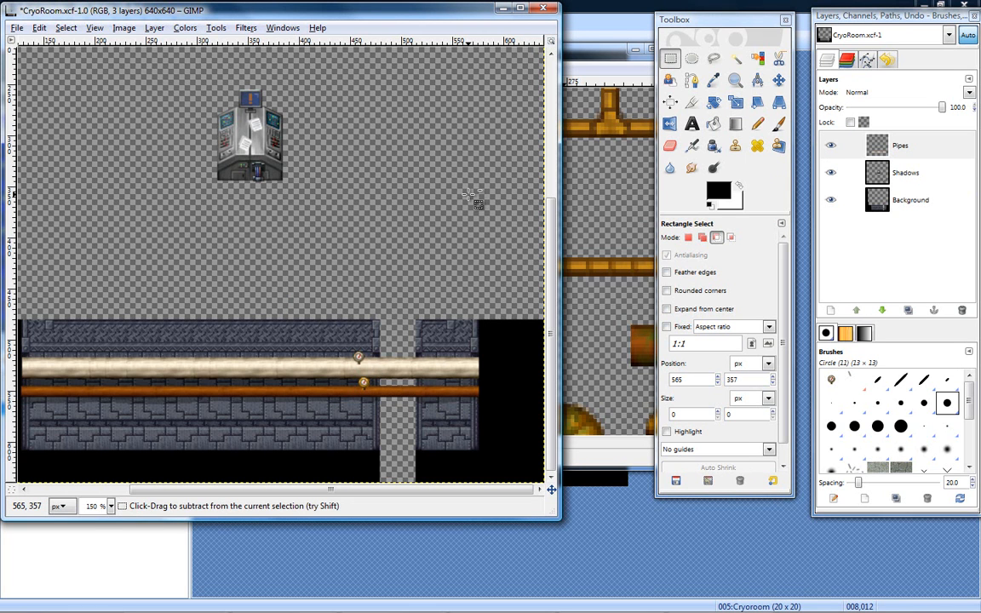
click(903, 178)
click(914, 155)
key(ctrl+v)
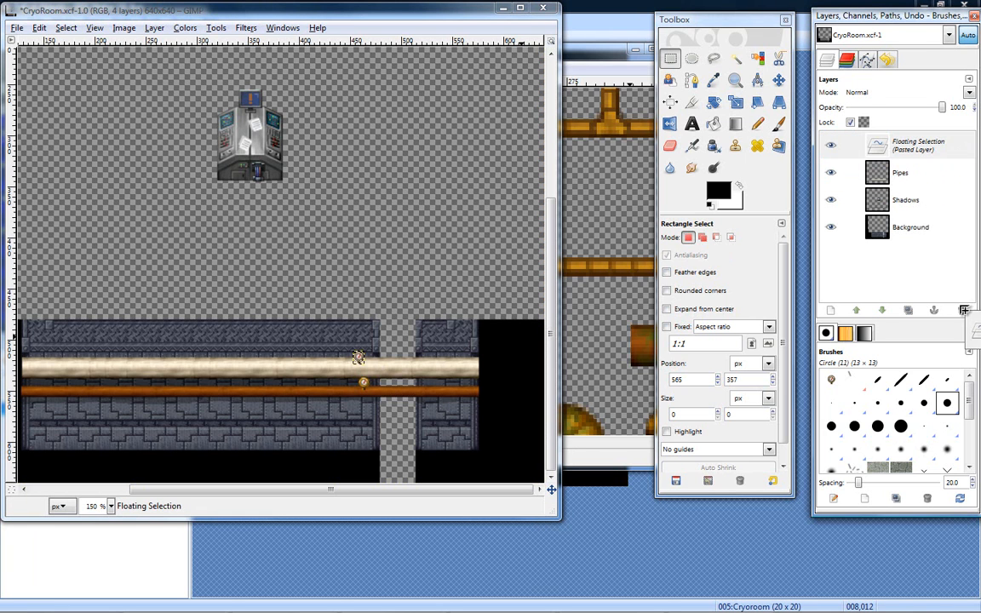
click(962, 312)
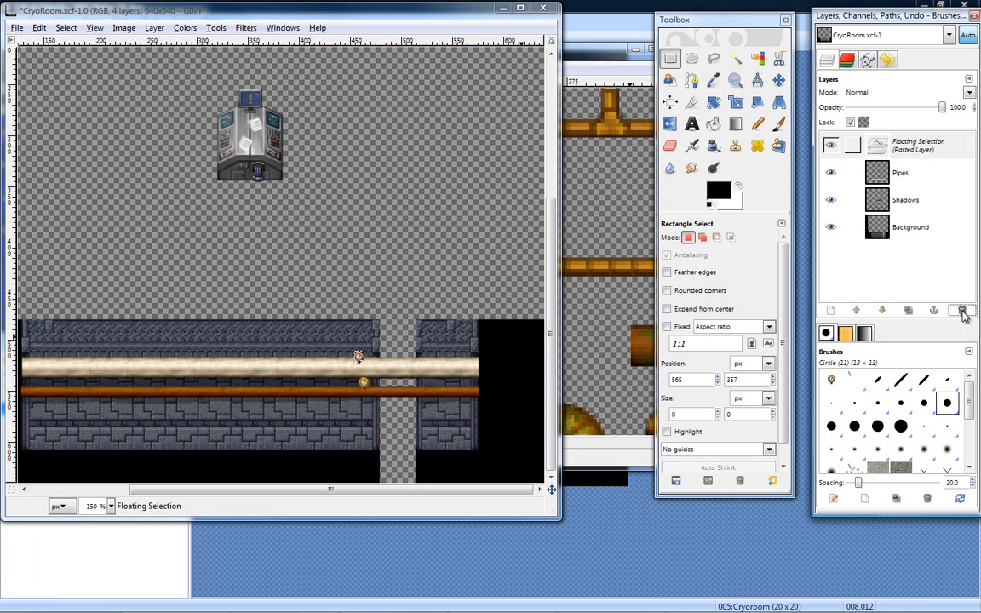
click(915, 141)
click(962, 312)
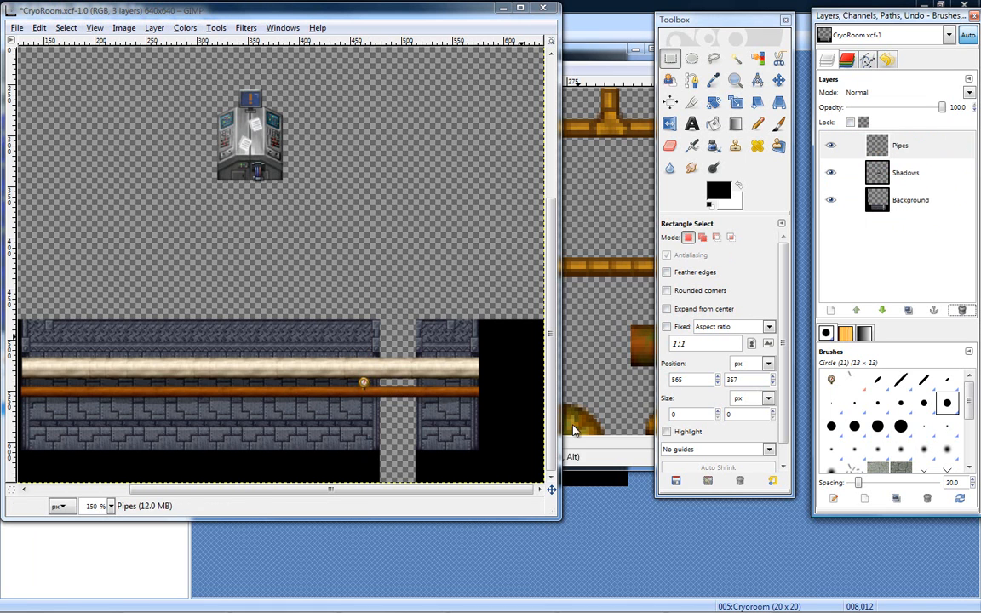
- Switch to the steampunk sheet at 200 % zoom and examine its pipes, gauges and metal fittings for another wall part
drag(584, 56, 505, 42)
click(735, 80)
click(385, 303)
click(385, 302)
click(385, 302)
key(ctrl)
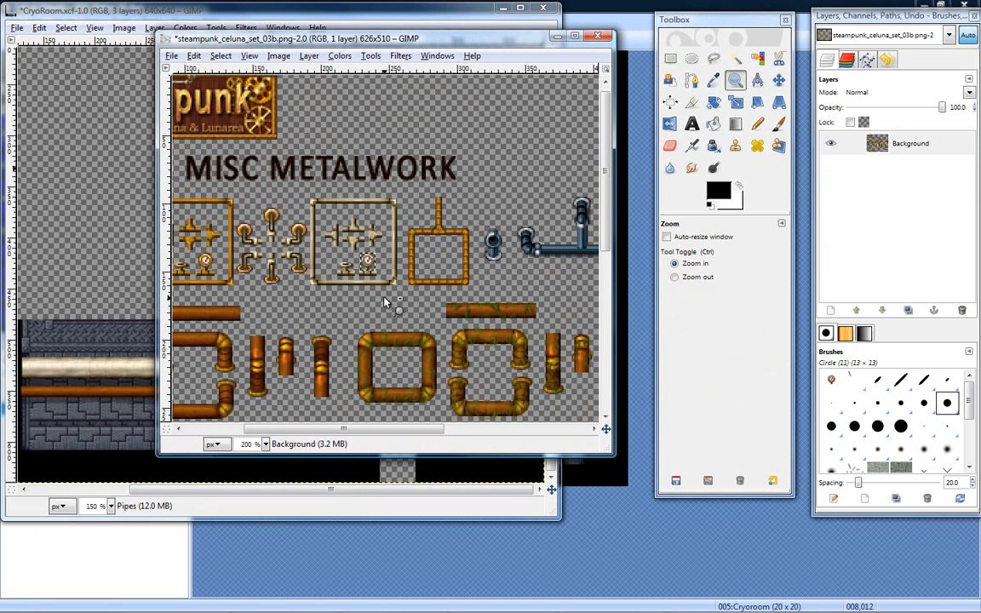
drag(605, 192, 606, 359)
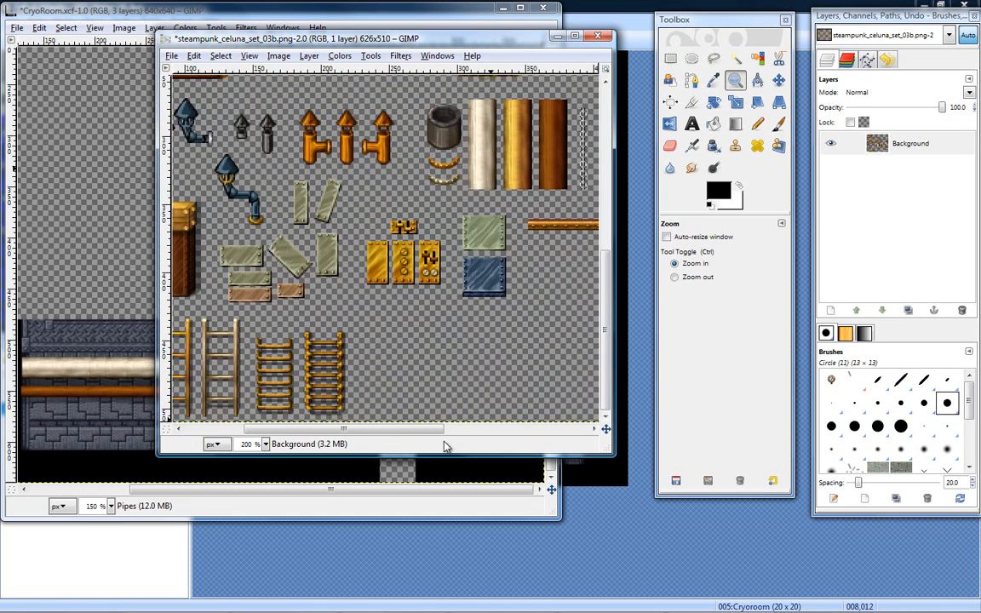
drag(406, 433, 344, 432)
mouse_move(602, 317)
mouse_down()
mouse_move(598, 183)
mouse_move(600, 298)
mouse_up()
drag(323, 426, 473, 424)
scroll(608, 275, up, 3)
drag(608, 275, 611, 166)
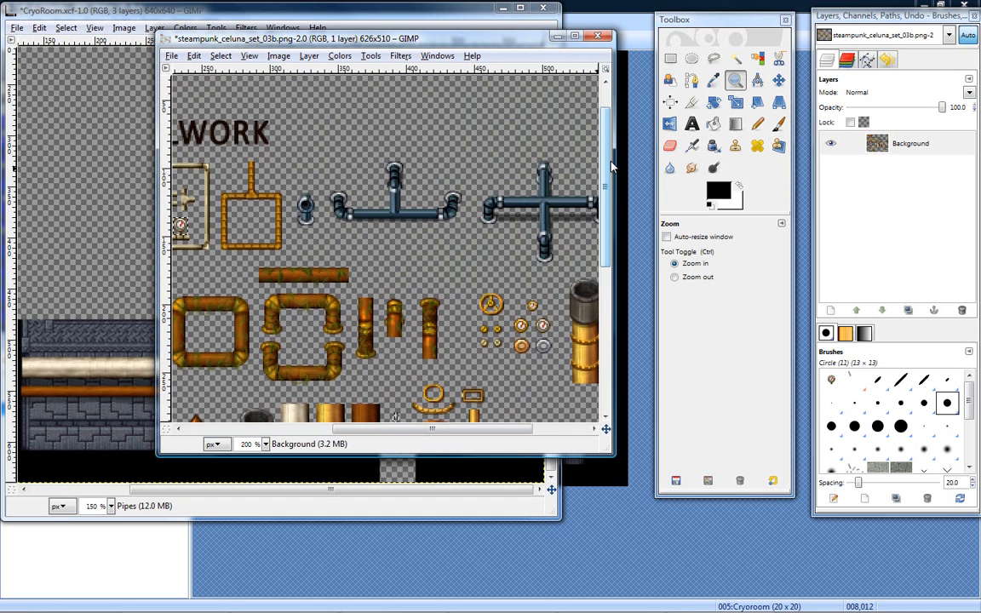
- Select the top elbow of the blue three-way pipe with a rectangle, trim the selection to 13 × 26 px and copy it
click(670, 60)
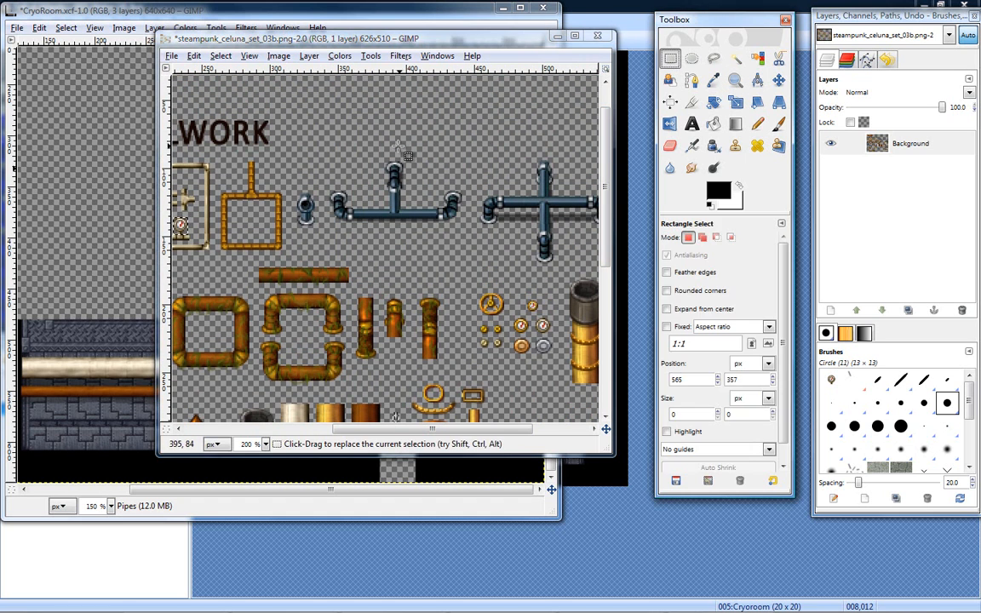
drag(380, 150, 417, 201)
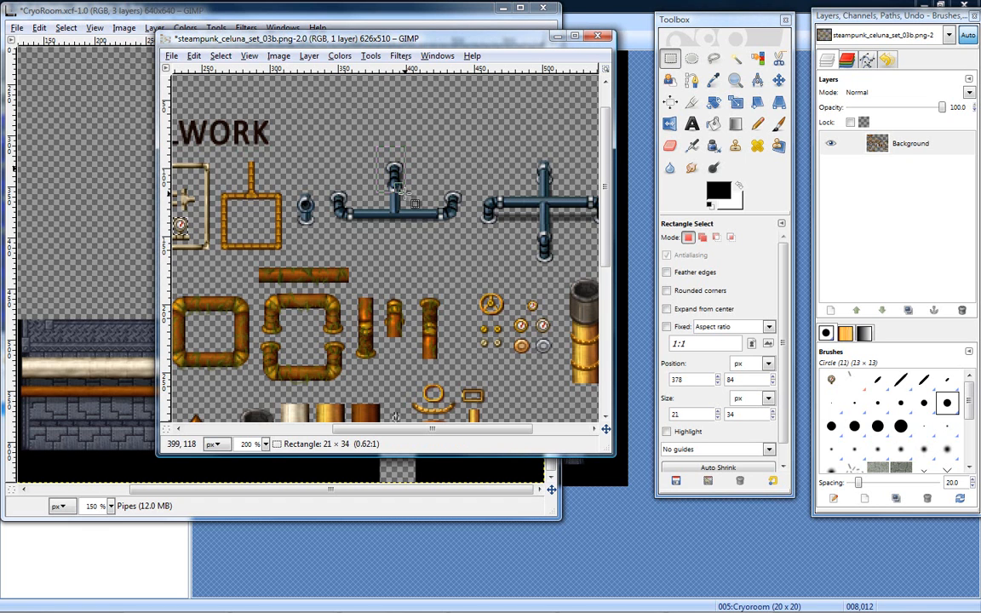
drag(400, 187, 402, 191)
click(735, 80)
click(383, 172)
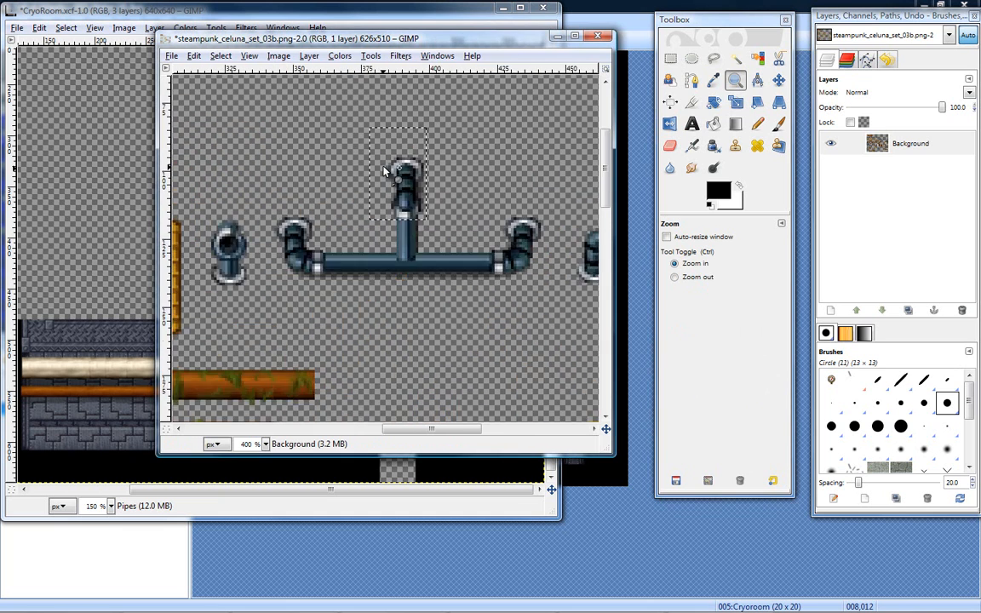
click(384, 172)
click(672, 61)
click(489, 198)
drag(487, 132, 377, 274)
drag(383, 205, 403, 213)
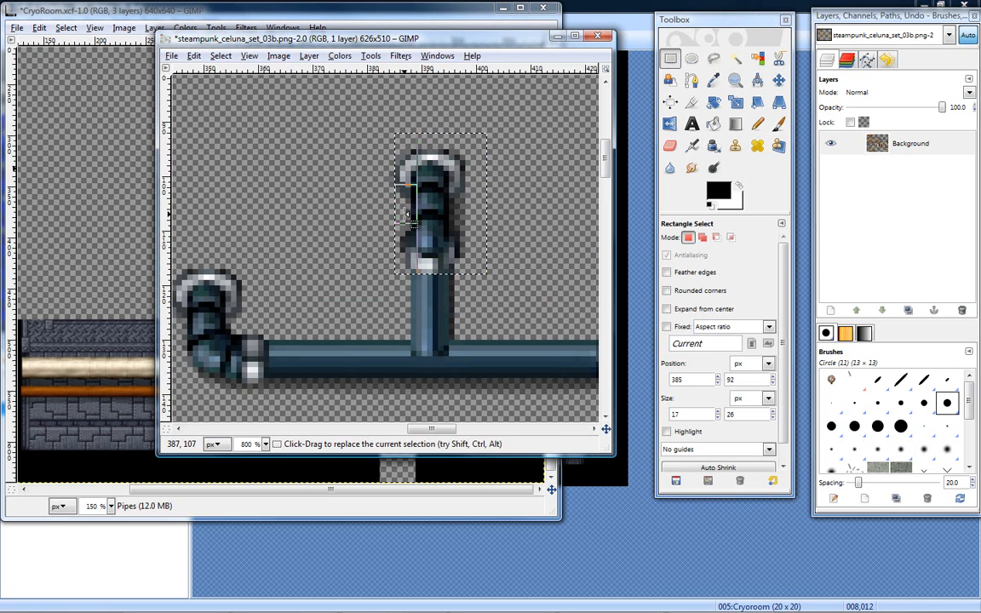
drag(486, 208, 456, 196)
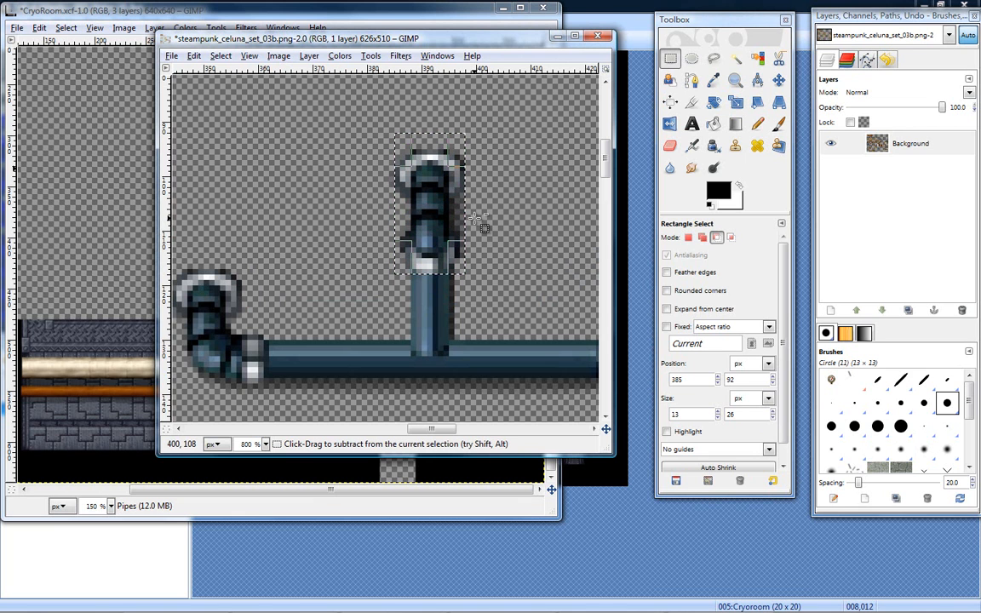
key(ctrl+c)
- Switch to the CryoRoom image, paste the copied pipe elbow as a floating selection and rotate it 180°
key(alt+Tab)
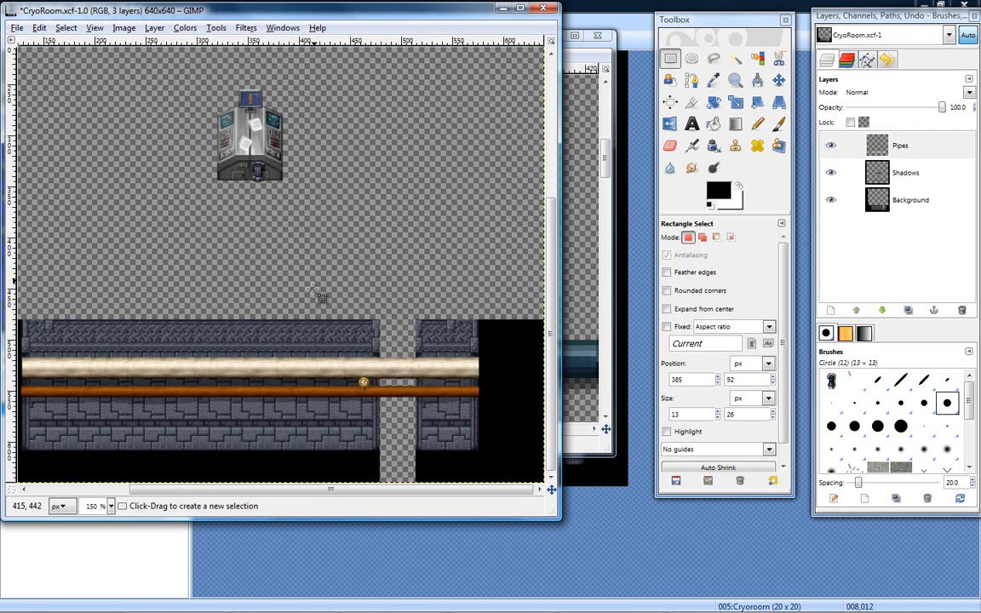
key(ctrl+v)
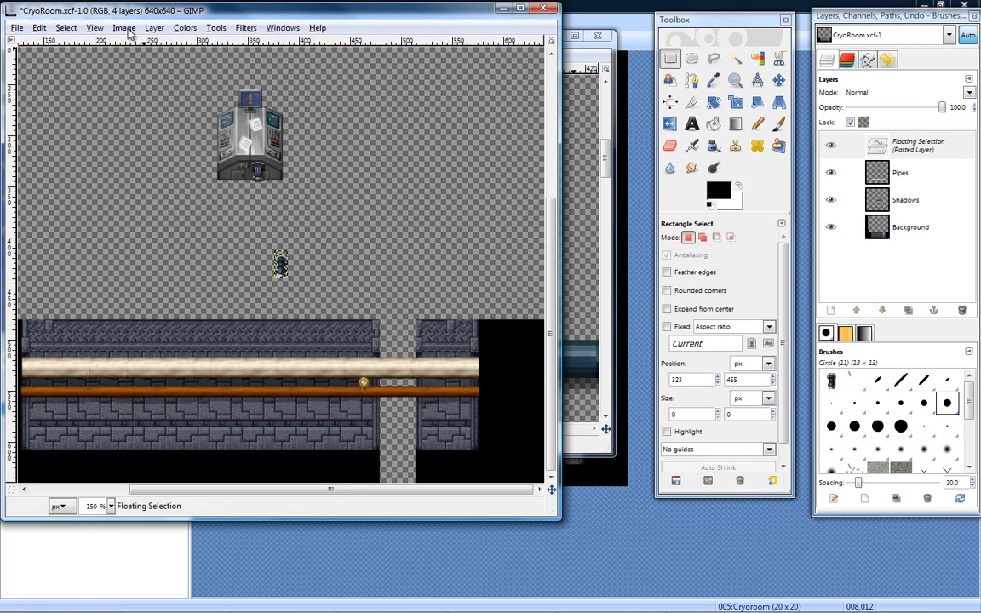
click(154, 27)
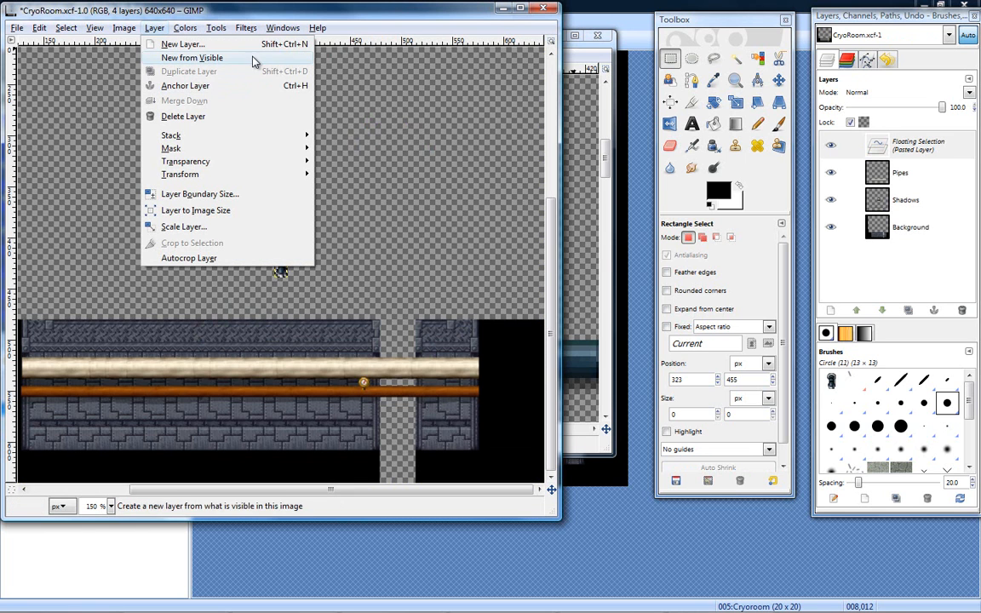
mouse_move(277, 175)
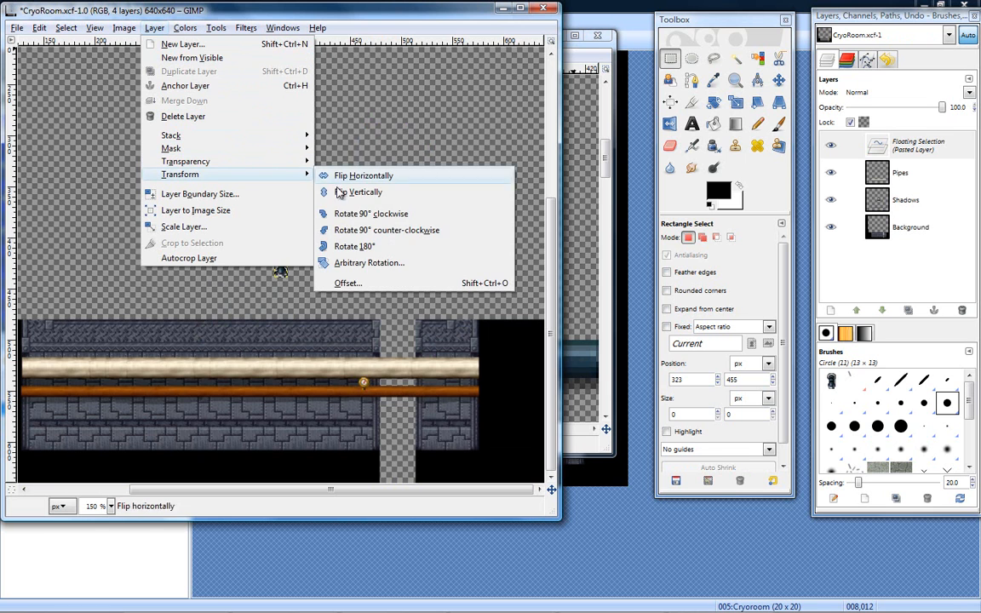
click(365, 252)
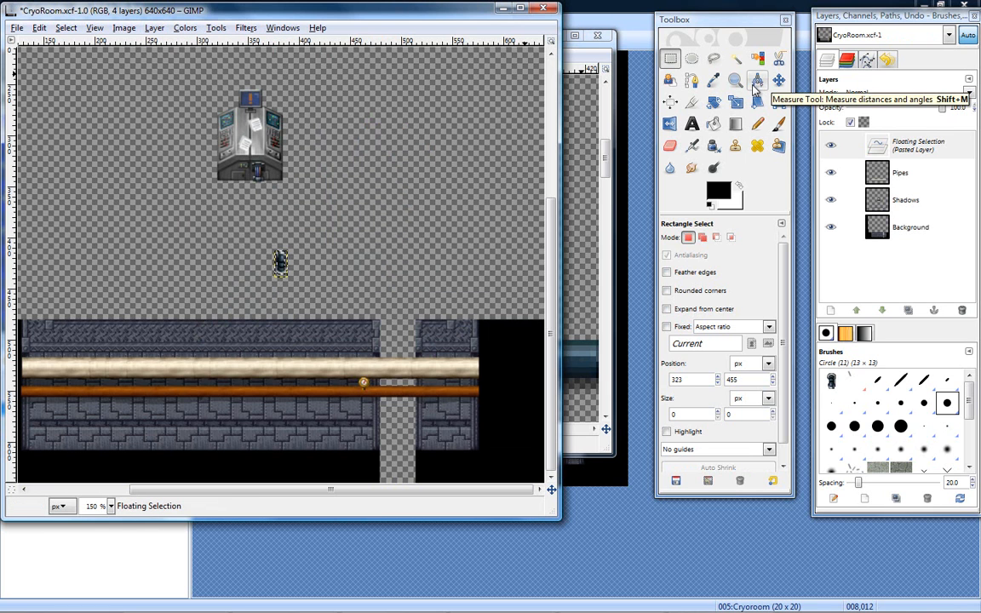
- Move the pasted elbow down to the wall's lower edge and turn on the grid to centre it on a grid line
click(778, 79)
drag(281, 264, 242, 458)
click(36, 28)
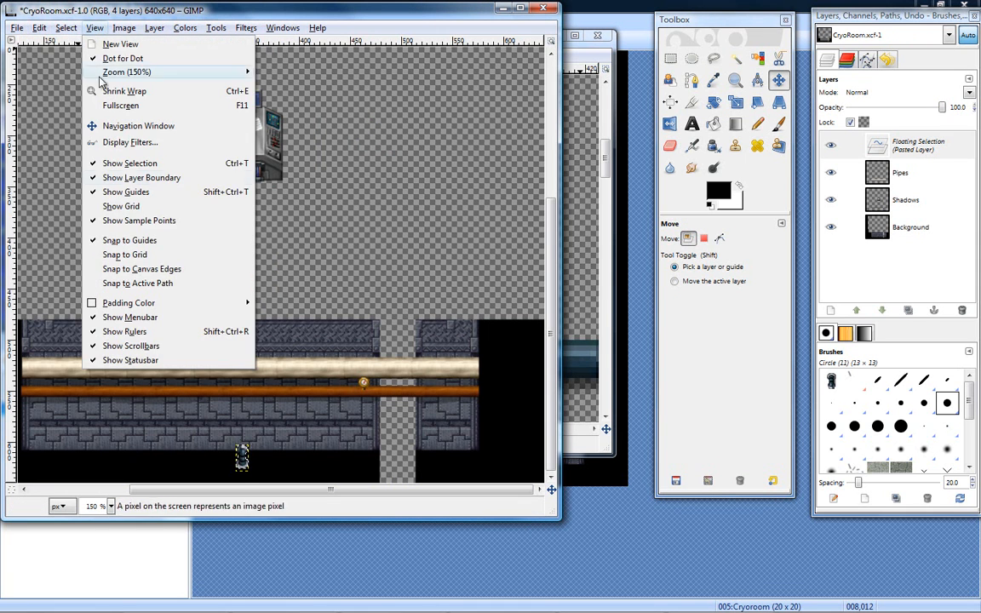
click(124, 190)
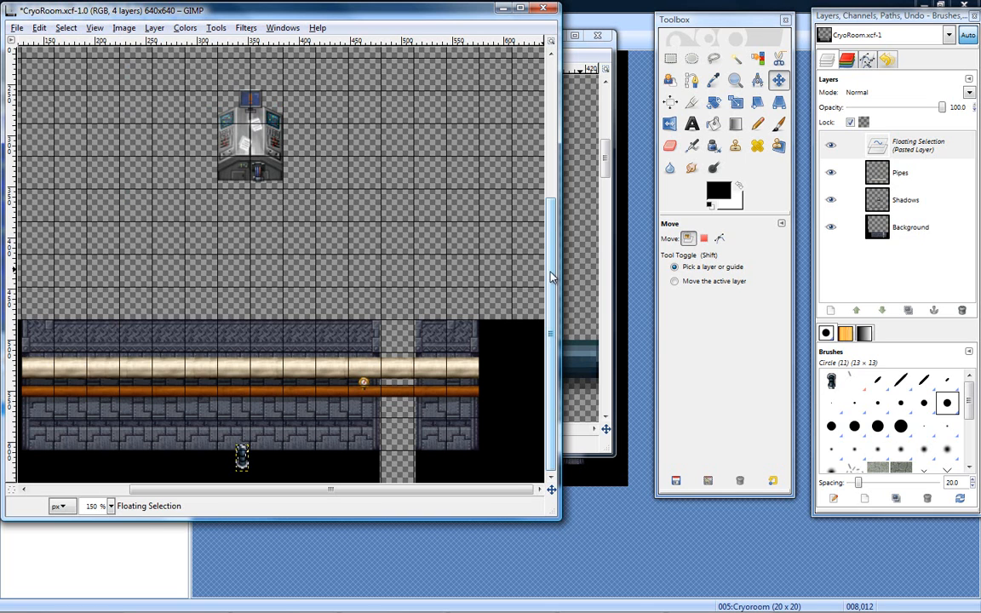
drag(241, 462, 234, 459)
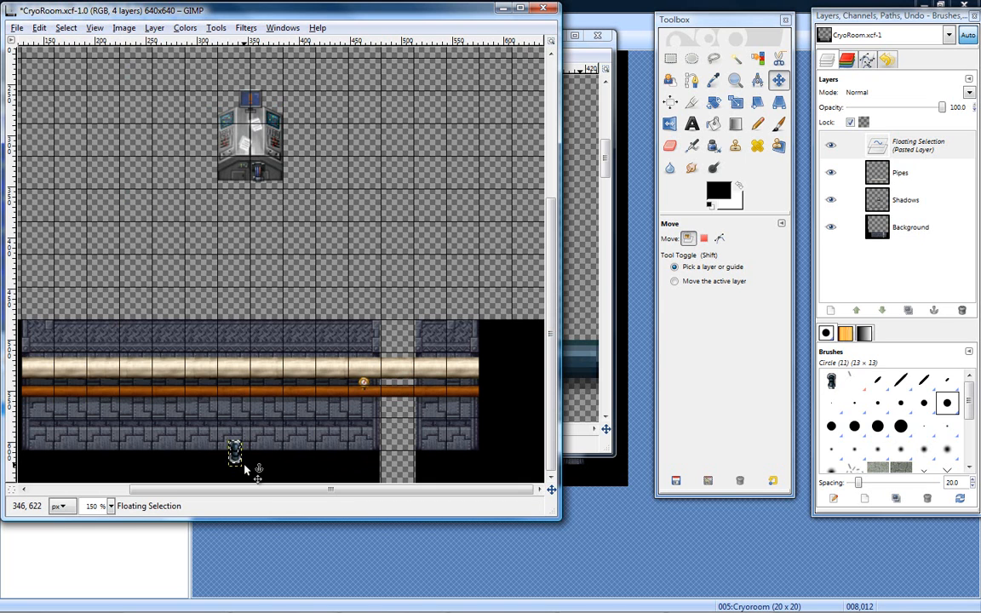
mouse_move(236, 460)
mouse_down()
mouse_move(235, 448)
mouse_move(236, 457)
mouse_up()
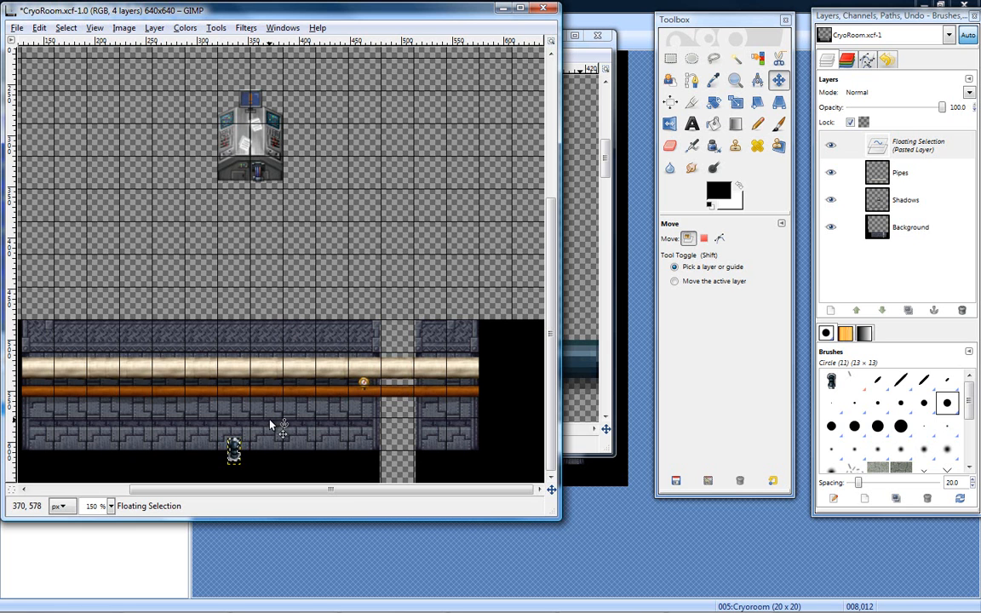
- Examine the placed elbow at 300 % zoom and compare it with the original blue pipe in the steampunk sheet
key(z)
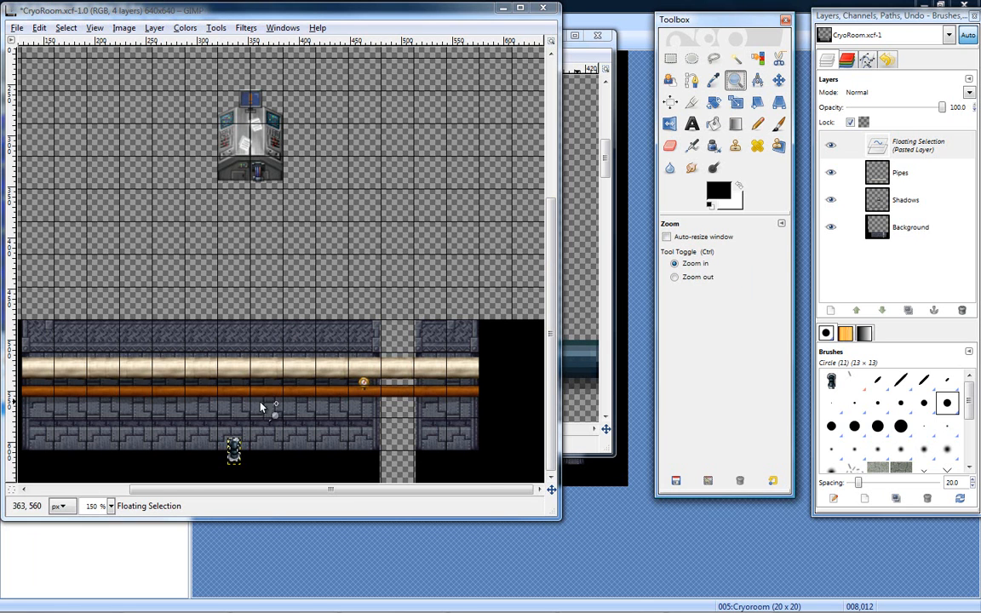
click(179, 464)
click(189, 458)
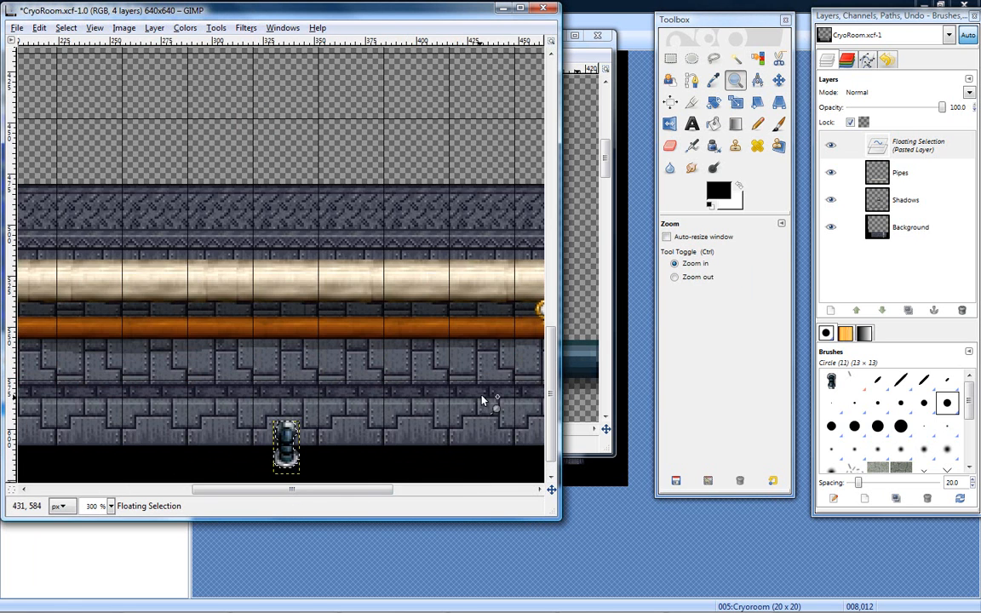
scroll(550, 349, down, 1)
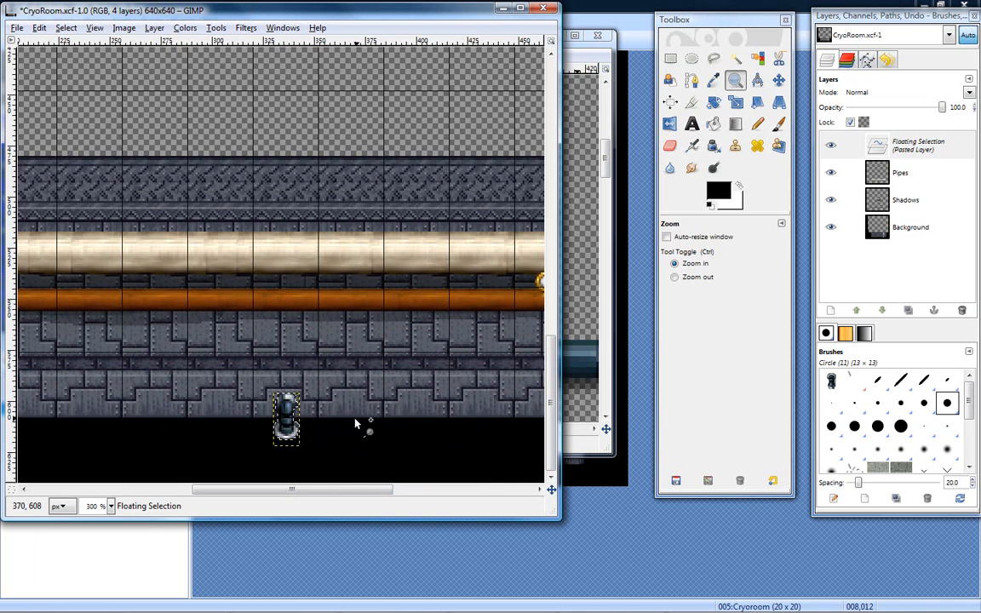
click(586, 63)
drag(508, 47, 684, 29)
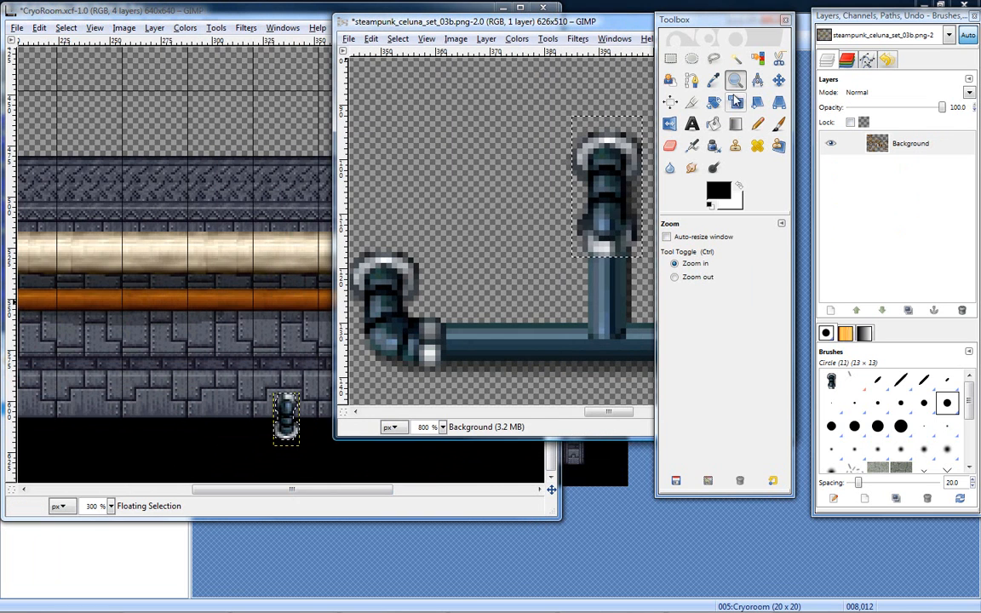
ctrl+click(496, 258)
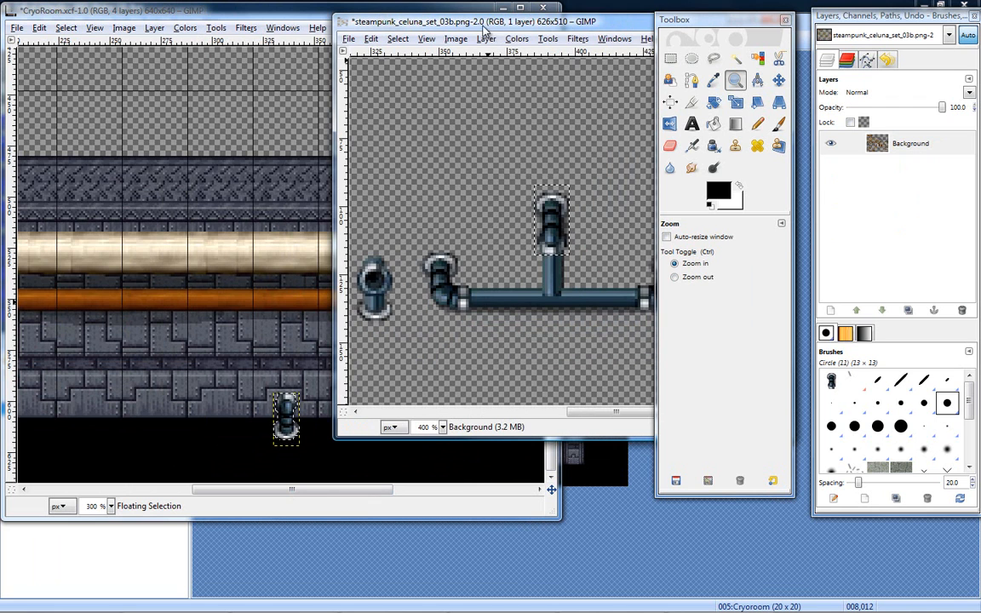
drag(490, 28, 434, 23)
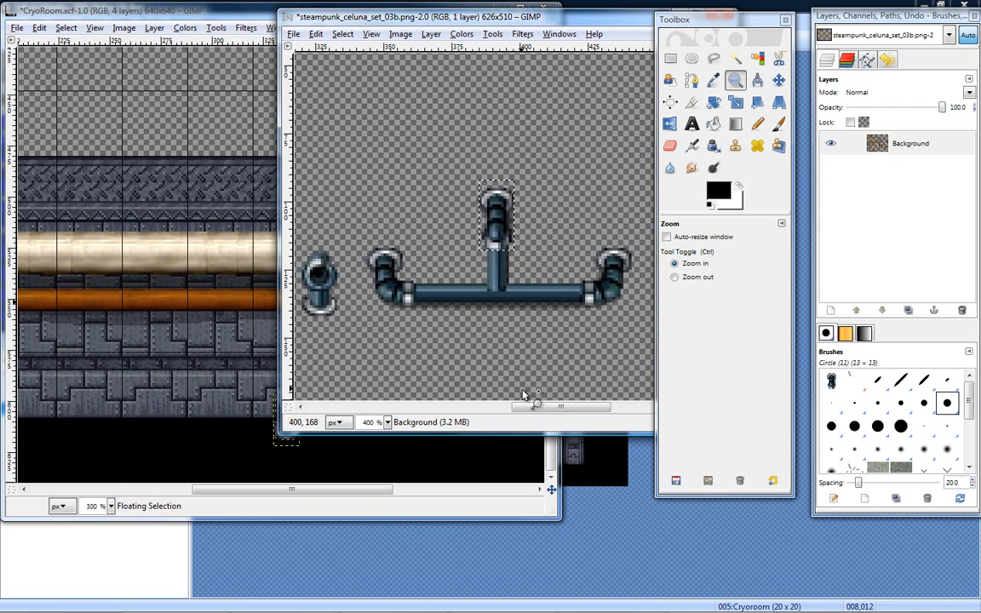
mouse_move(532, 412)
mouse_down()
mouse_move(522, 416)
mouse_move(535, 415)
mouse_up()
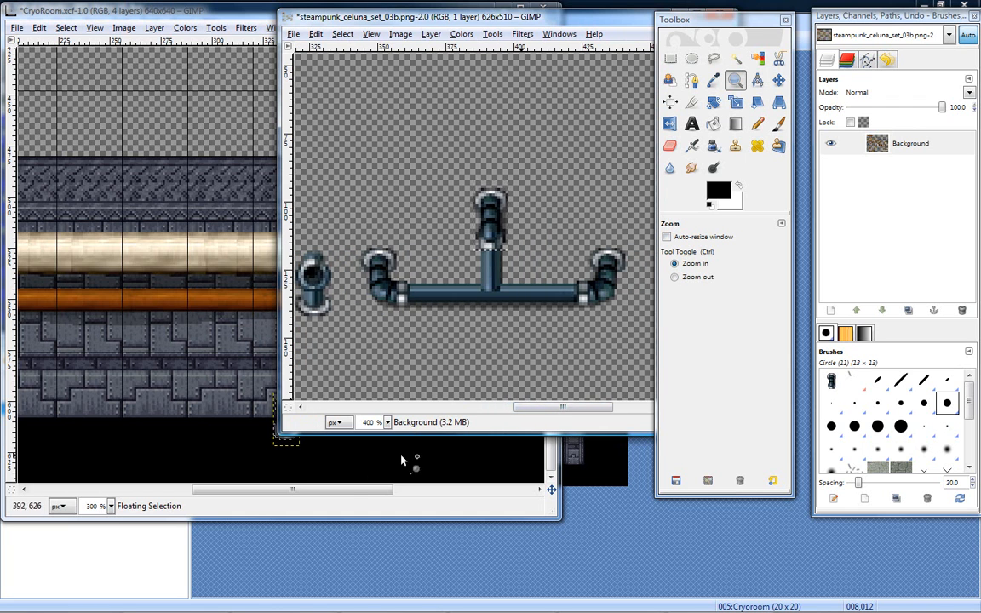
click(346, 491)
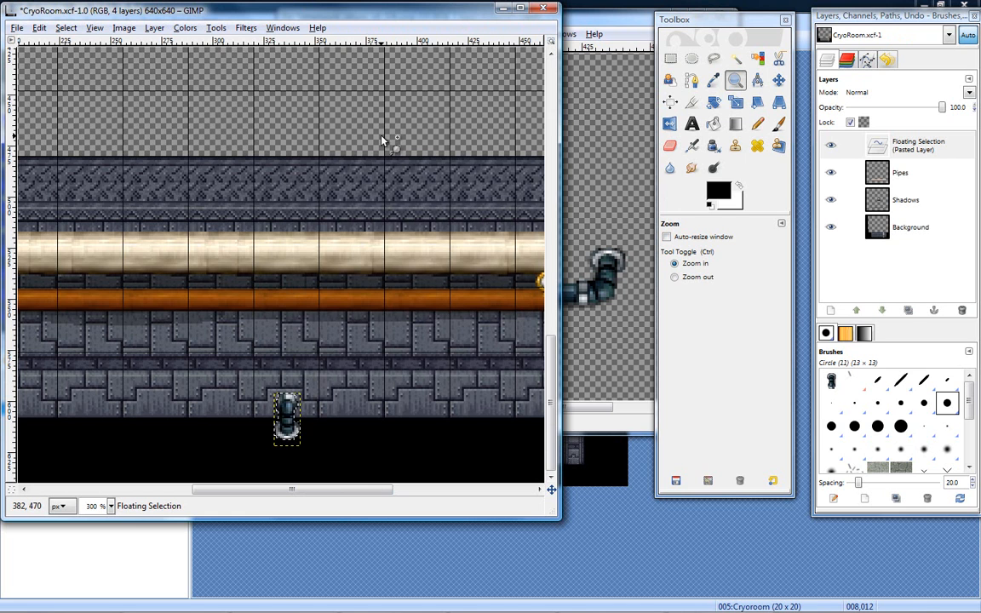
- Undo the elbow's moves and bring it back into view at 300 % zoom
key(ctrl+z)
key(ctrl+z)
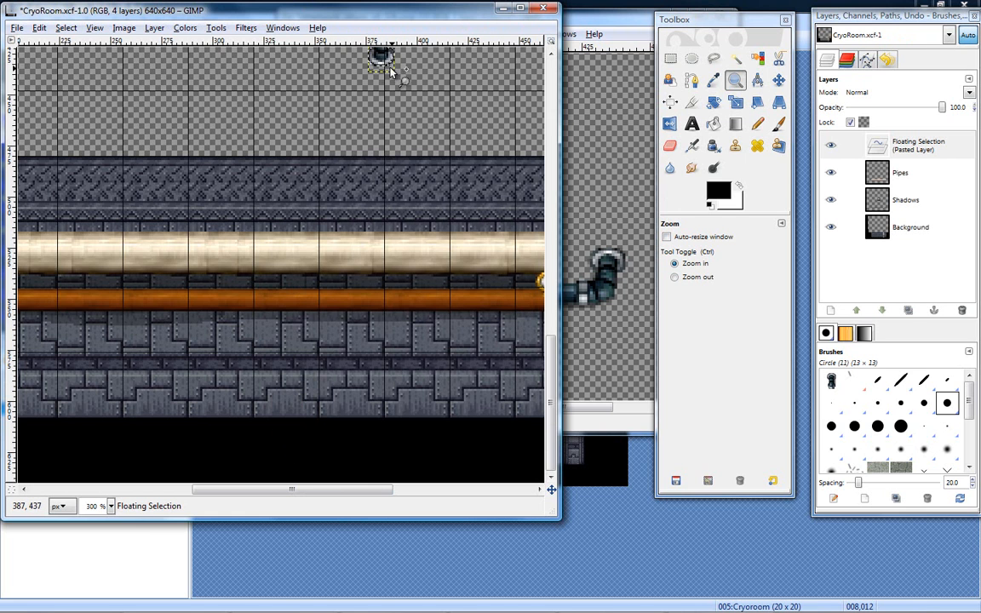
drag(376, 96, 378, 59)
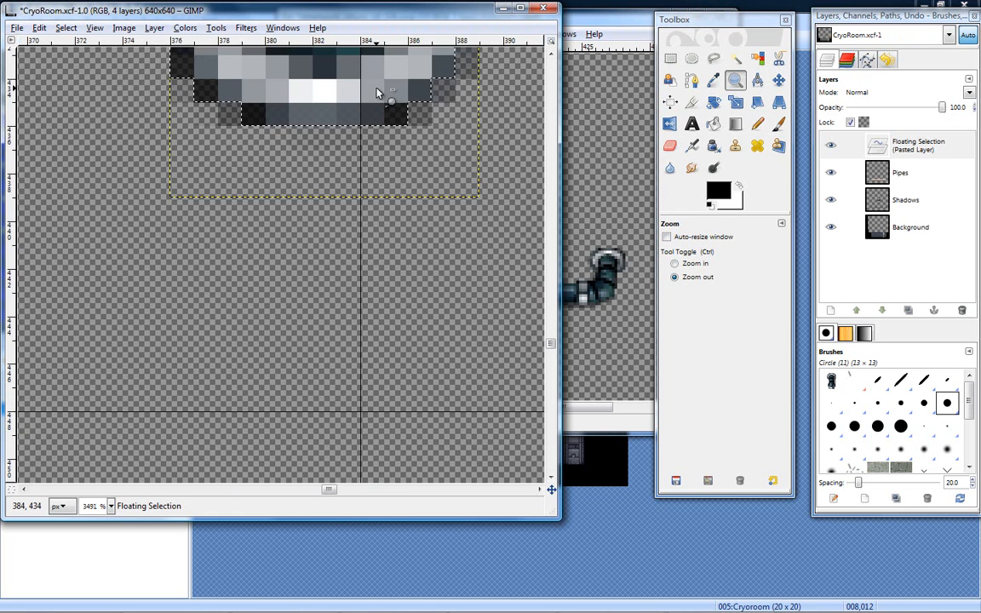
ctrl+click(395, 170)
ctrl+click(395, 170)
ctrl+click(395, 171)
ctrl+click(395, 170)
ctrl+click(395, 170)
ctrl+click(395, 171)
ctrl+click(395, 170)
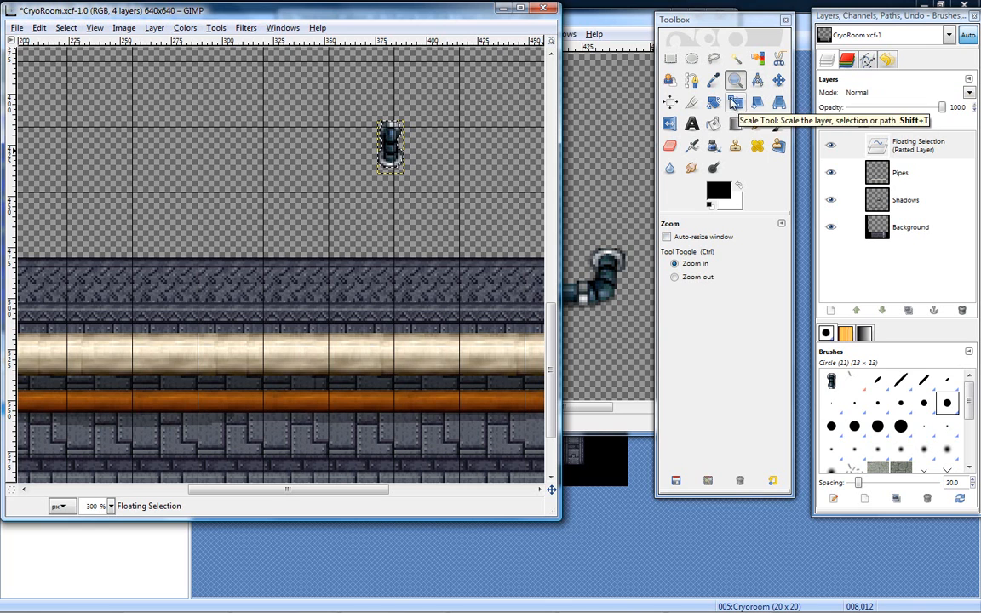
- Move the floating elbow from above the wall down across the wall's lower edge
click(780, 81)
drag(399, 149, 305, 417)
scroll(549, 322, down, 3)
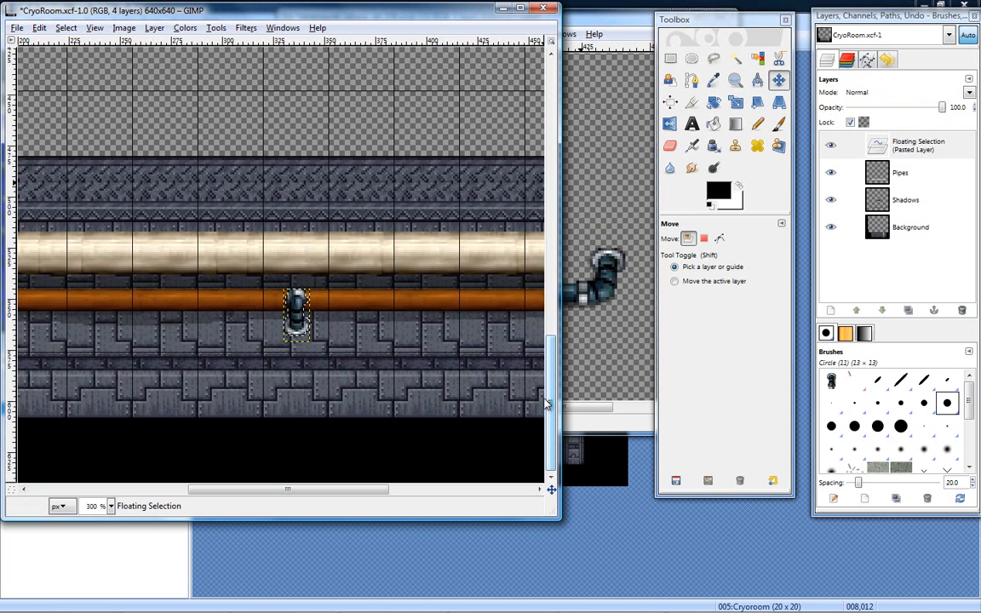
drag(297, 305, 295, 424)
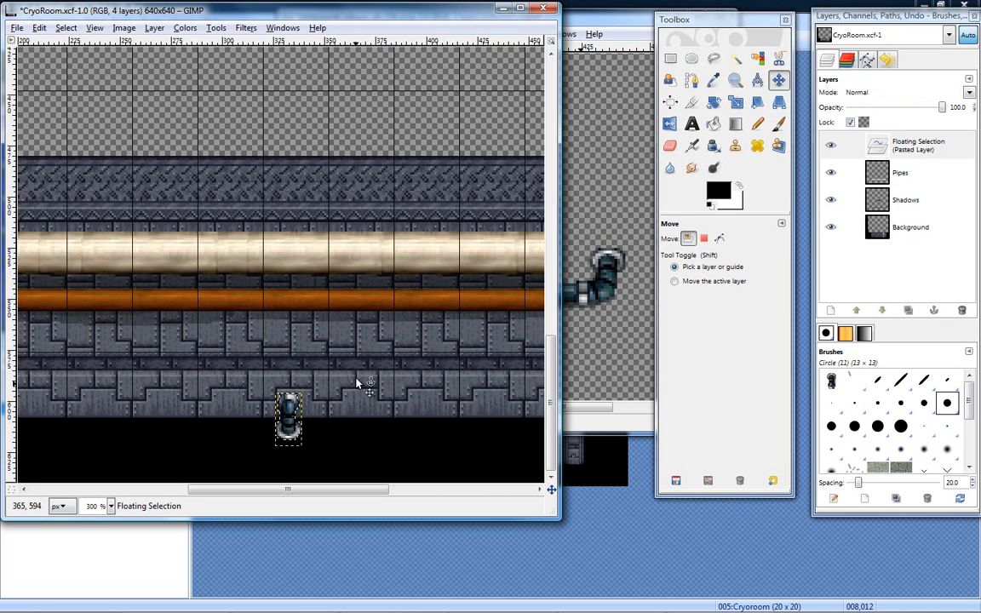
- Rotate the elbow freehand so its flange faces up, and move it up flush with the wall's lower edge
click(715, 102)
drag(303, 456, 287, 385)
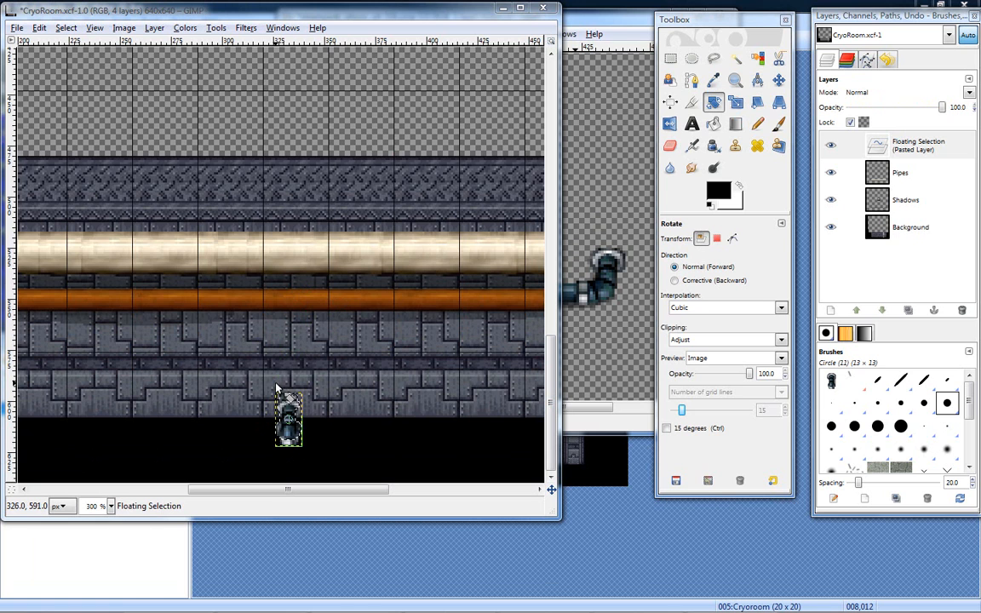
drag(294, 409, 292, 425)
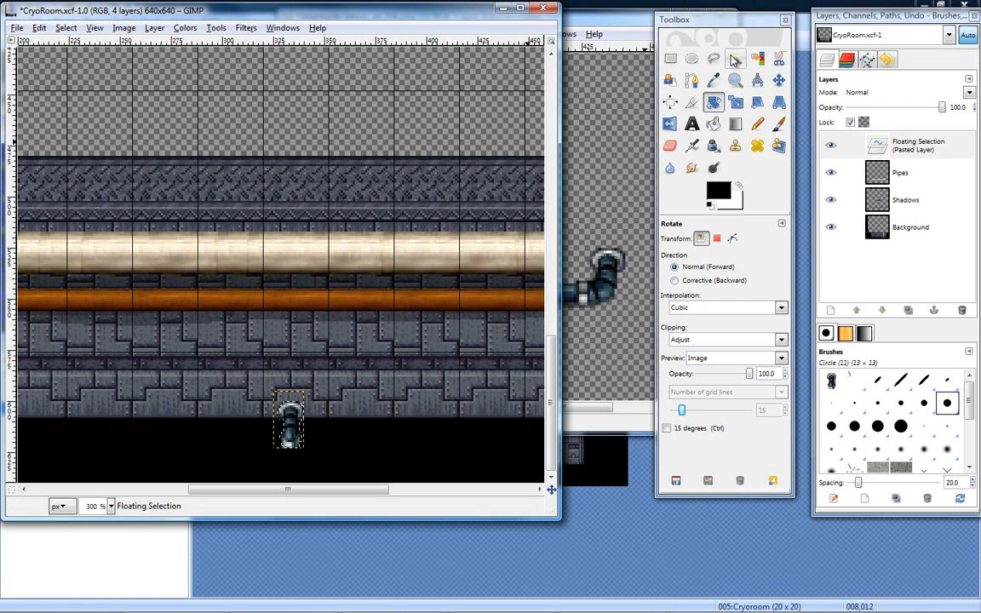
click(778, 80)
click(290, 430)
drag(290, 430, 293, 400)
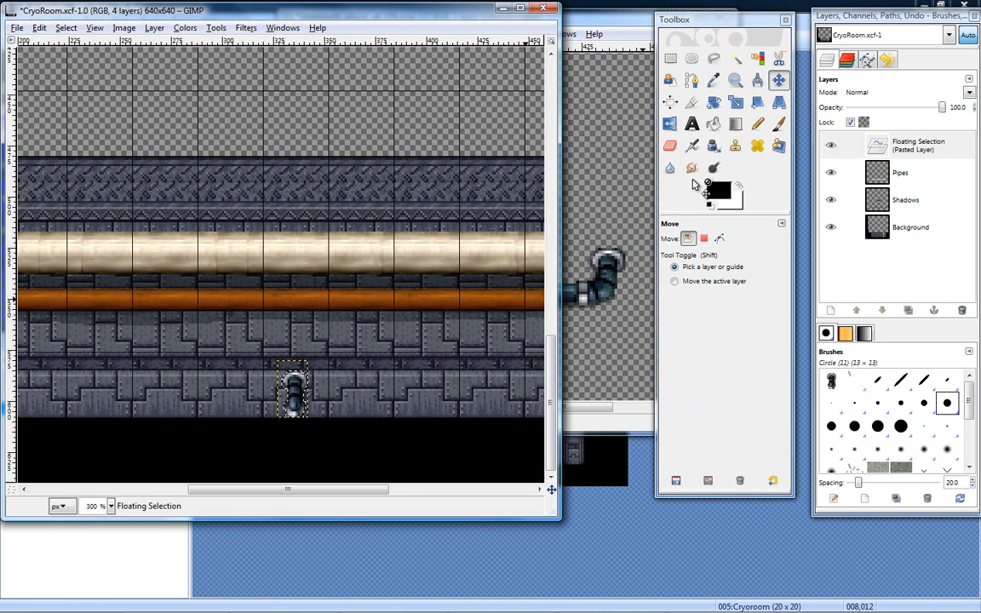
- Erase the elbow's upper flange ring with a hard-edged Circle (11) eraser at 0.26 scale and nudge the remaining pipe slightly sideways
click(735, 79)
click(298, 409)
click(298, 409)
click(294, 401)
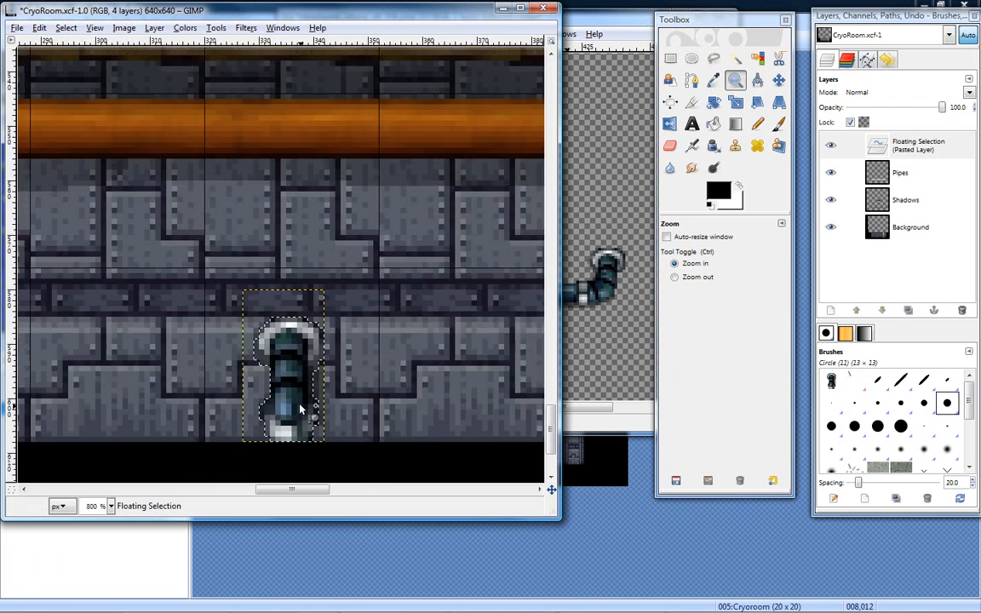
click(670, 146)
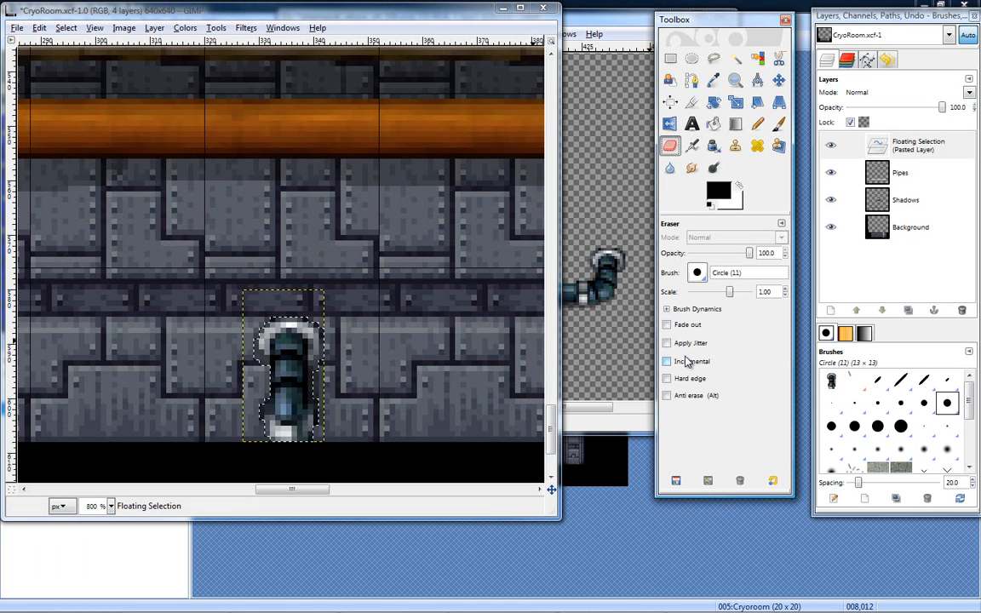
click(666, 378)
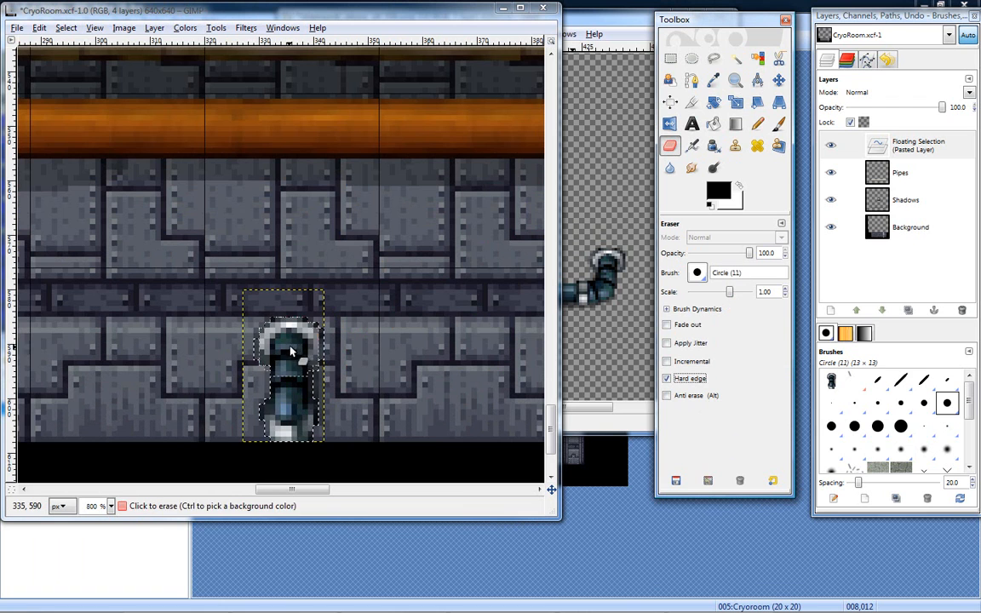
drag(732, 292, 719, 298)
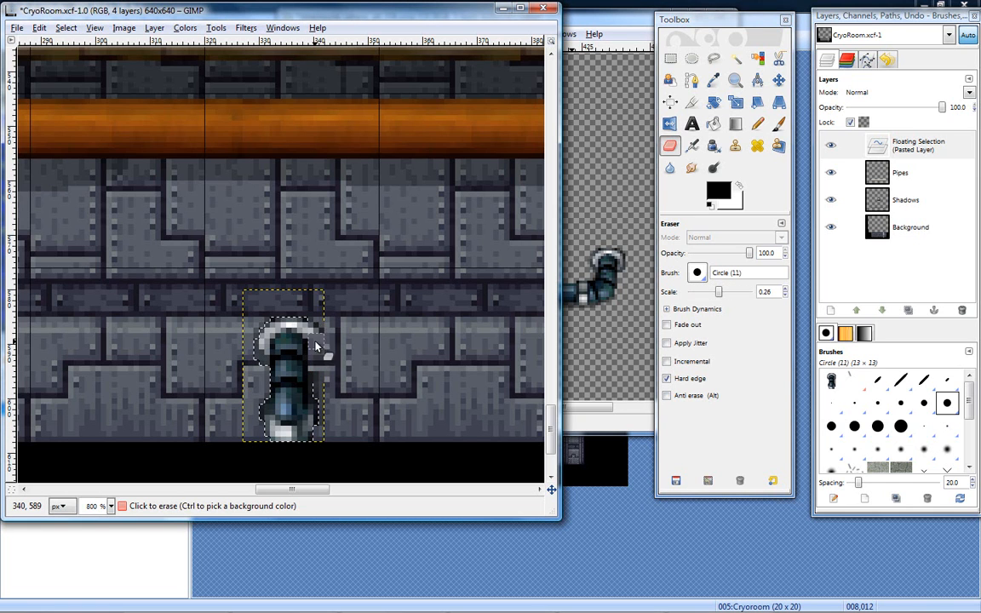
mouse_move(295, 321)
mouse_down()
mouse_move(258, 328)
mouse_move(274, 334)
mouse_move(262, 347)
mouse_up()
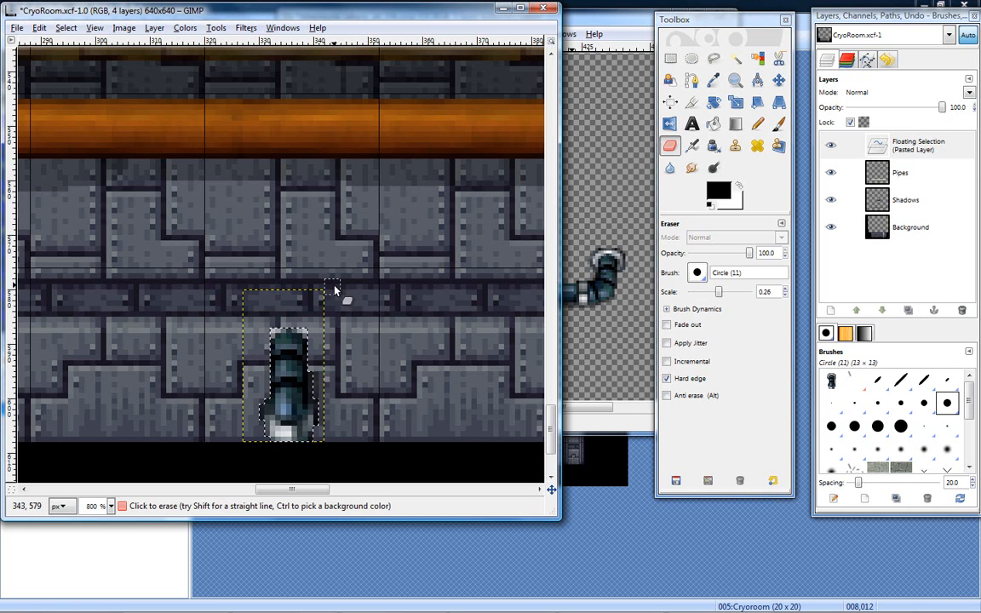
click(783, 79)
drag(292, 405, 293, 400)
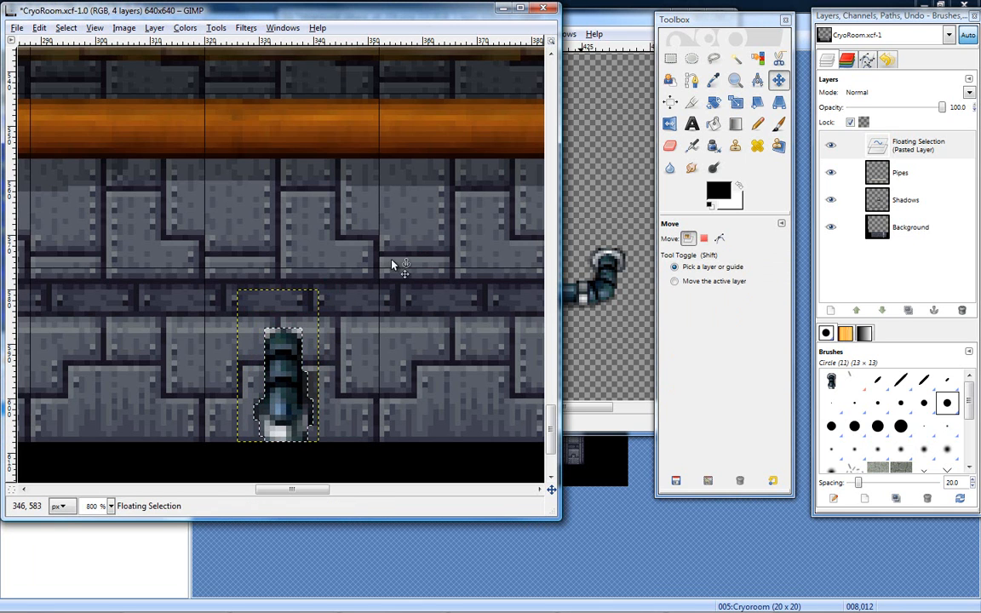
- Switch to the steampunk sheet and examine the blue pipes at 200 % zoom for another part to copy
click(588, 53)
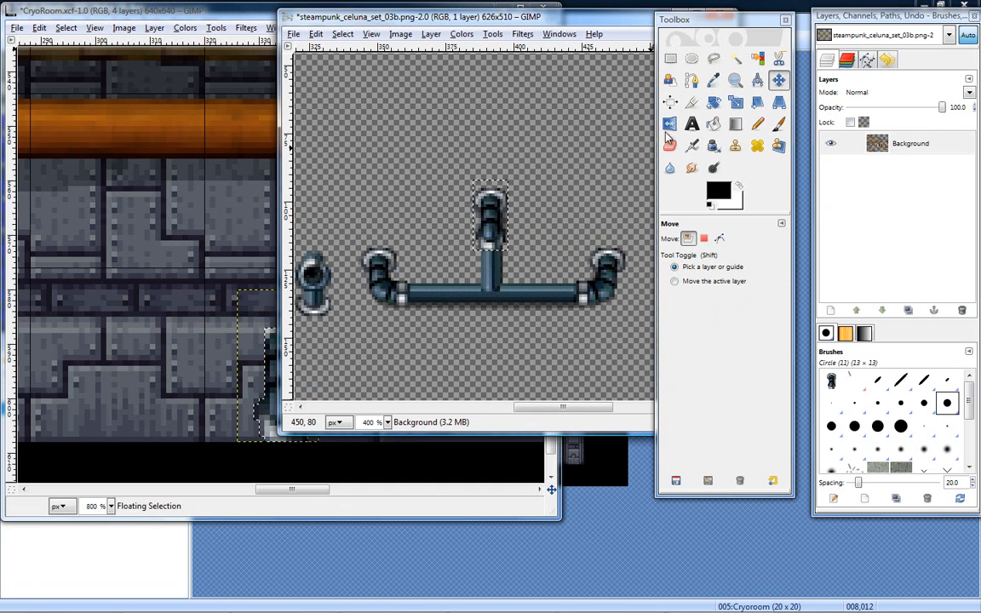
key(r)
drag(495, 231, 454, 260)
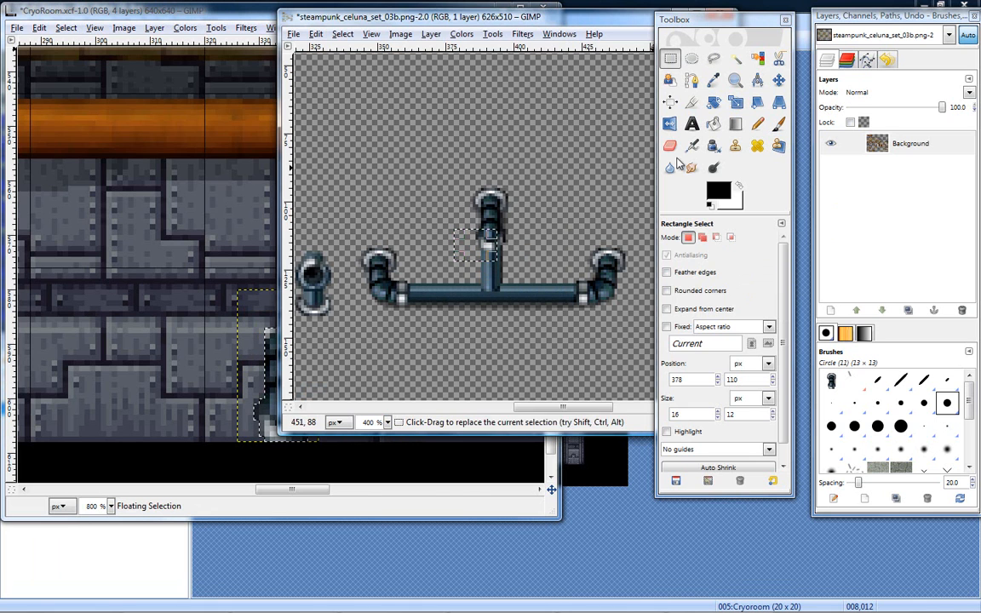
key(z)
ctrl+click(452, 267)
ctrl+click(453, 266)
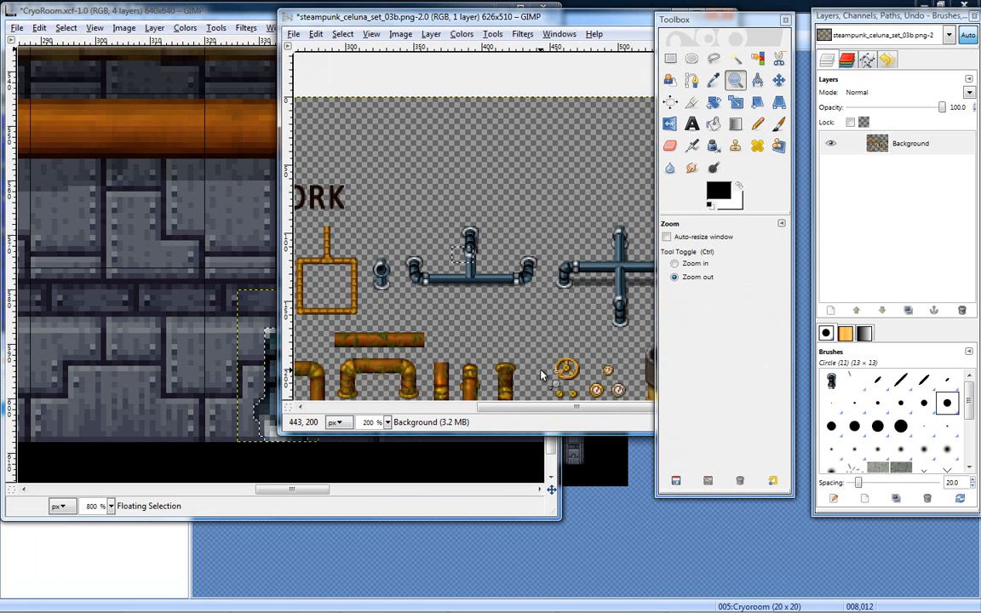
drag(526, 407, 612, 402)
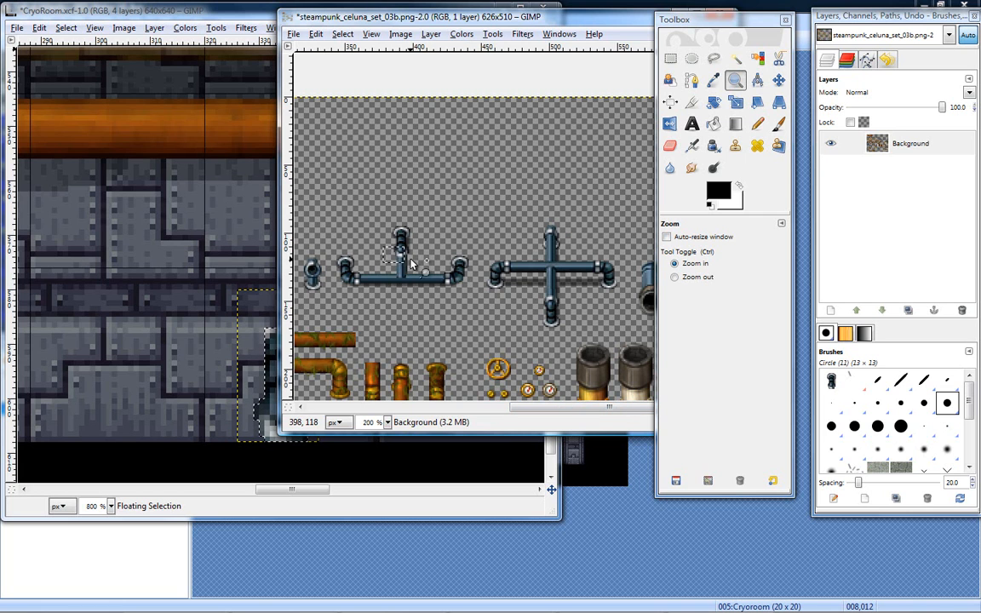
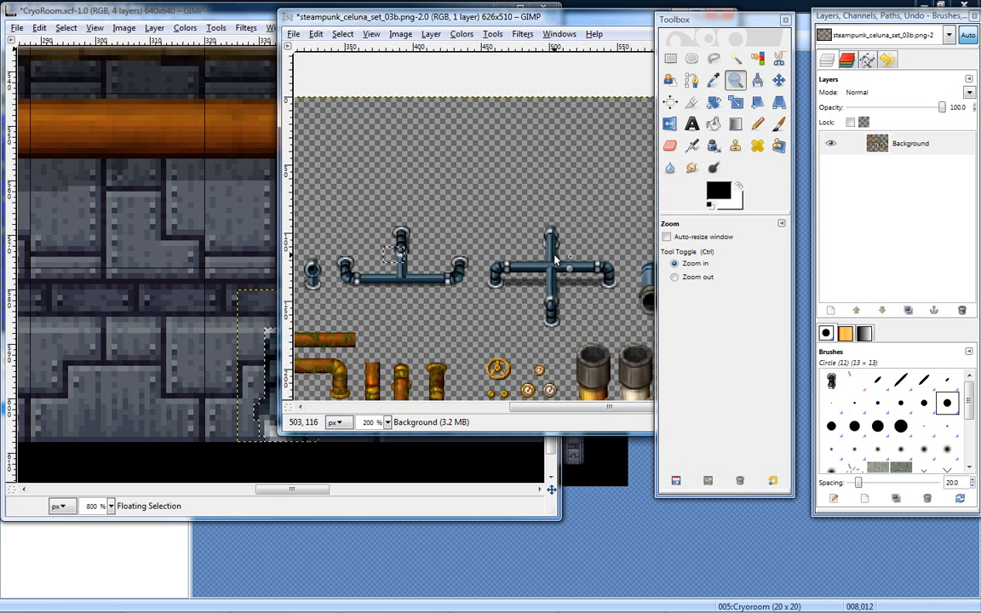
- Zoom in on the T-shaped blue pipe and copy an 8 × 12 px section of its straight vertical part with a rectangle selection
click(372, 245)
click(372, 246)
click(371, 242)
click(406, 288)
key(r)
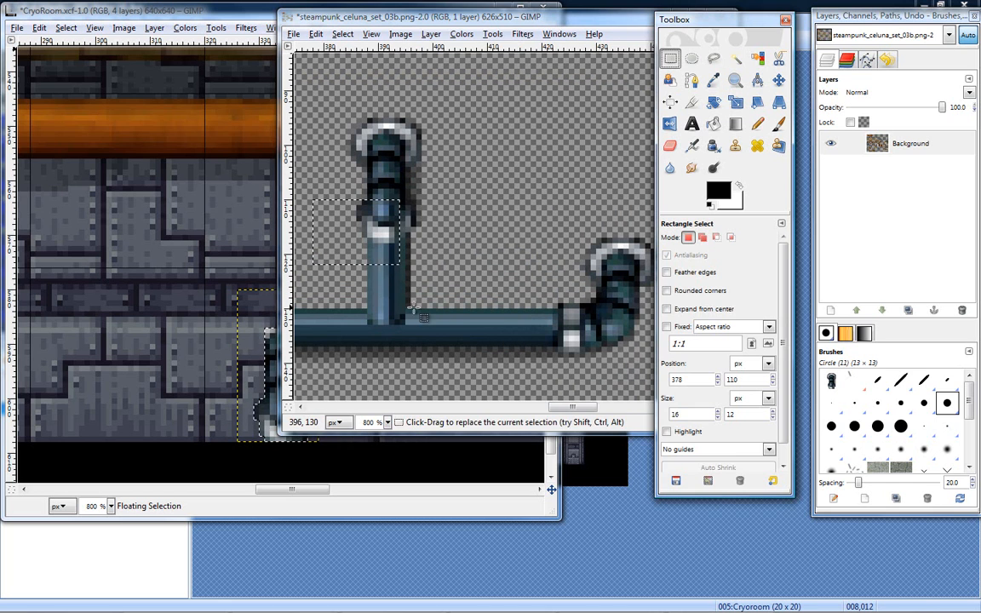
drag(420, 306, 404, 274)
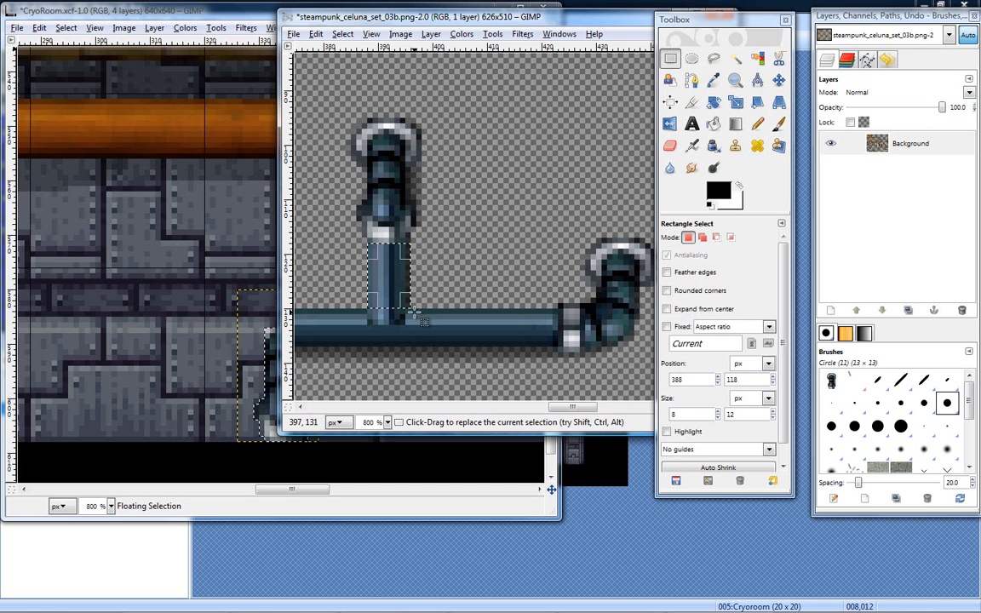
key(ctrl+c)
- Anchor the elbow in the CryoRoom image, paste the straight pipe section and move it onto the elbow's upper end
click(236, 262)
key(ctrl)
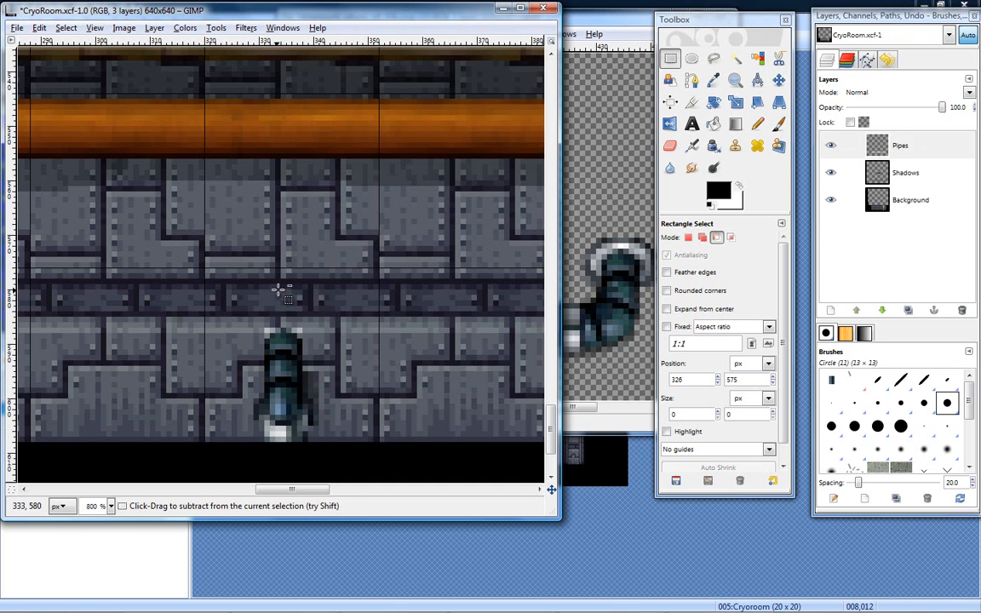
key(ctrl+v)
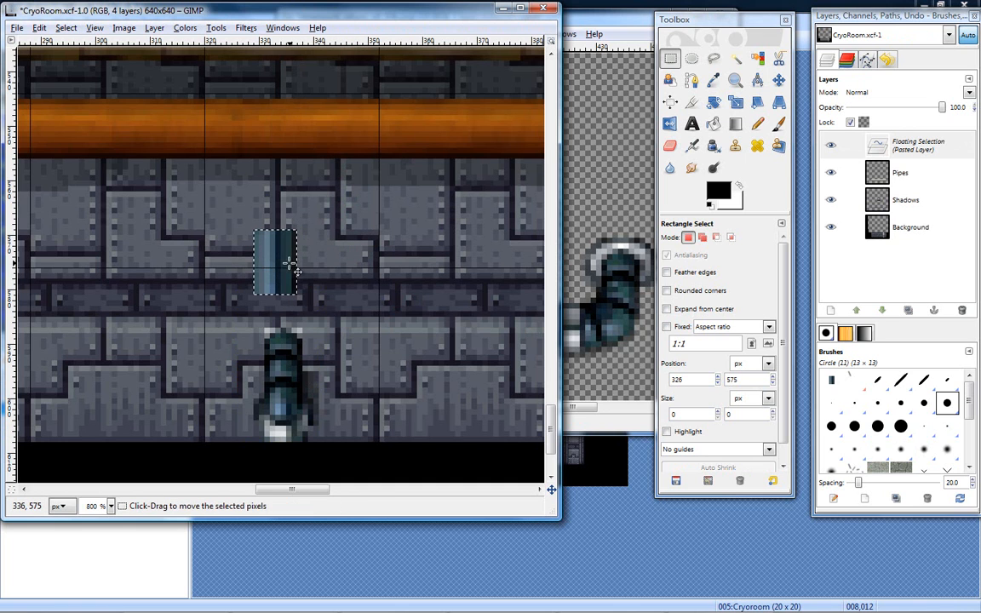
click(779, 81)
drag(274, 279, 300, 333)
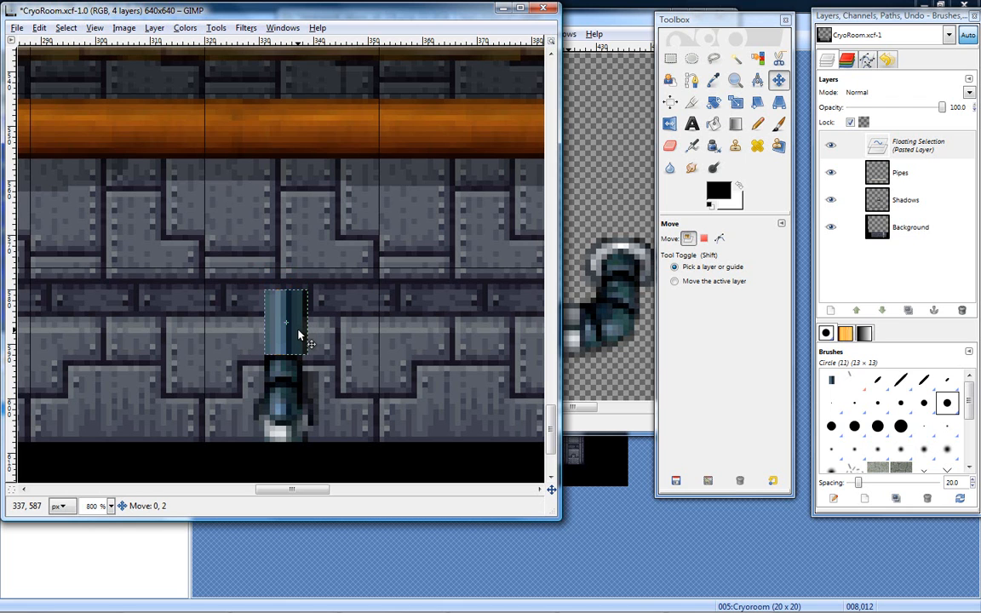
drag(299, 334, 299, 332)
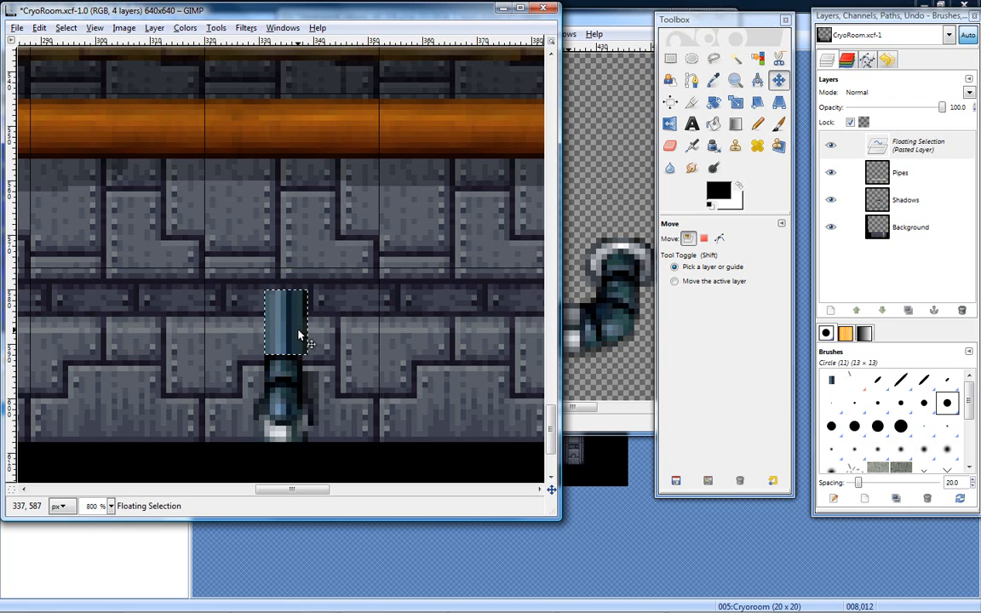
- Convert the floating pipe section in the CryoRoom image into its own layer and toggle its visibility to check it
click(598, 17)
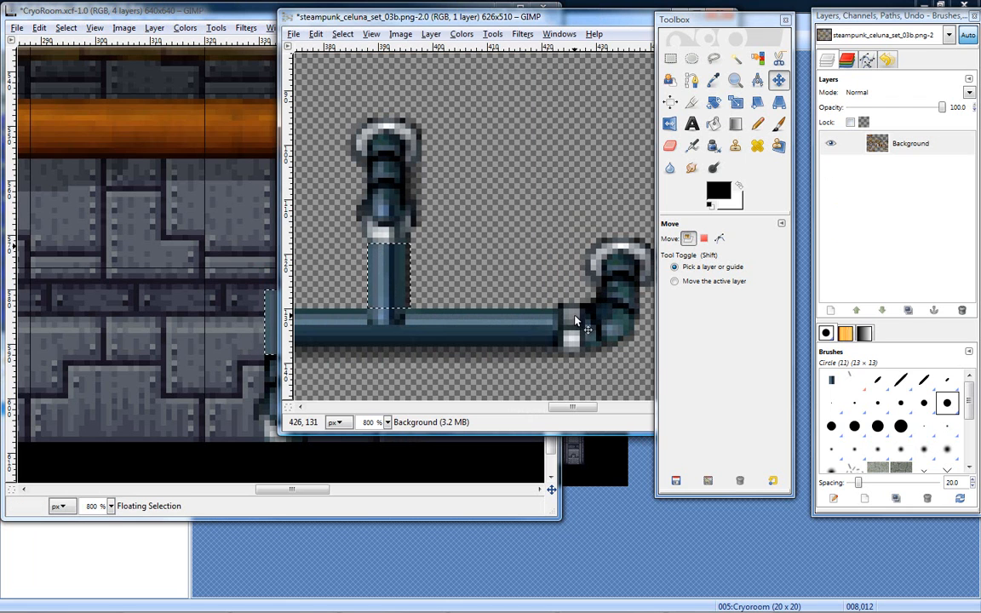
drag(575, 408, 584, 415)
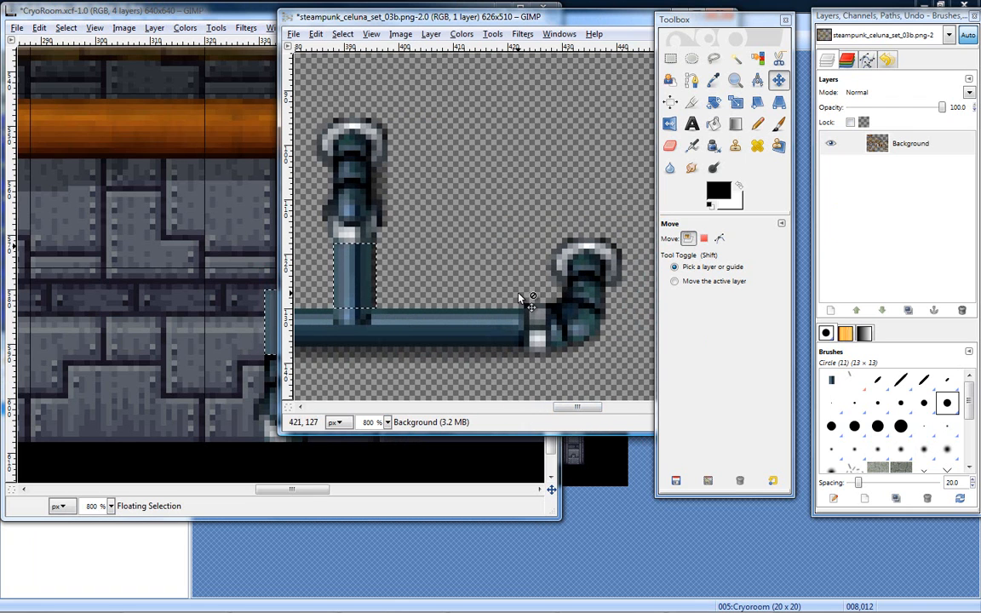
key(r)
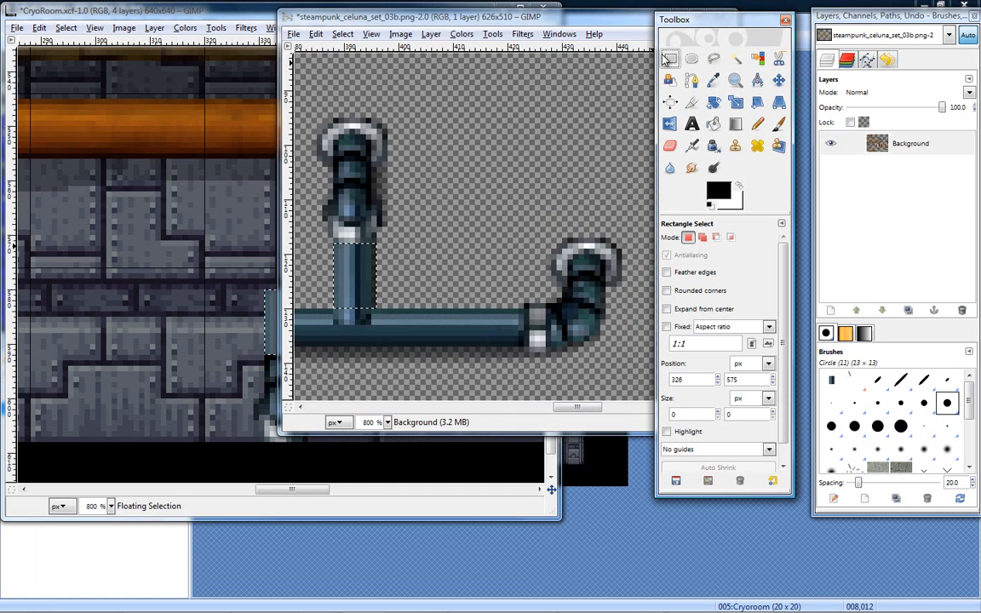
click(278, 322)
key(ctrl+v)
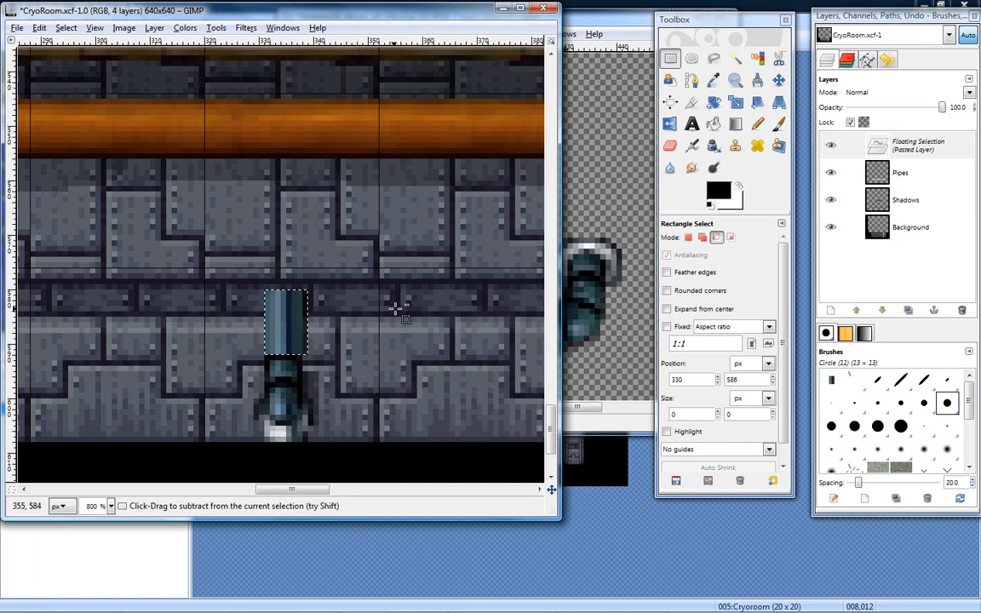
right_click(907, 147)
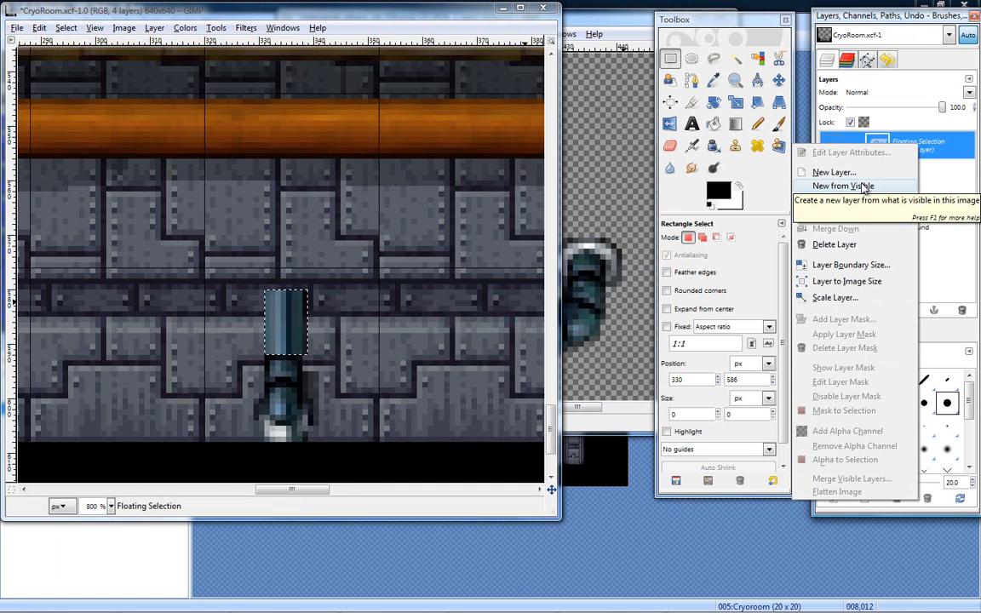
click(839, 172)
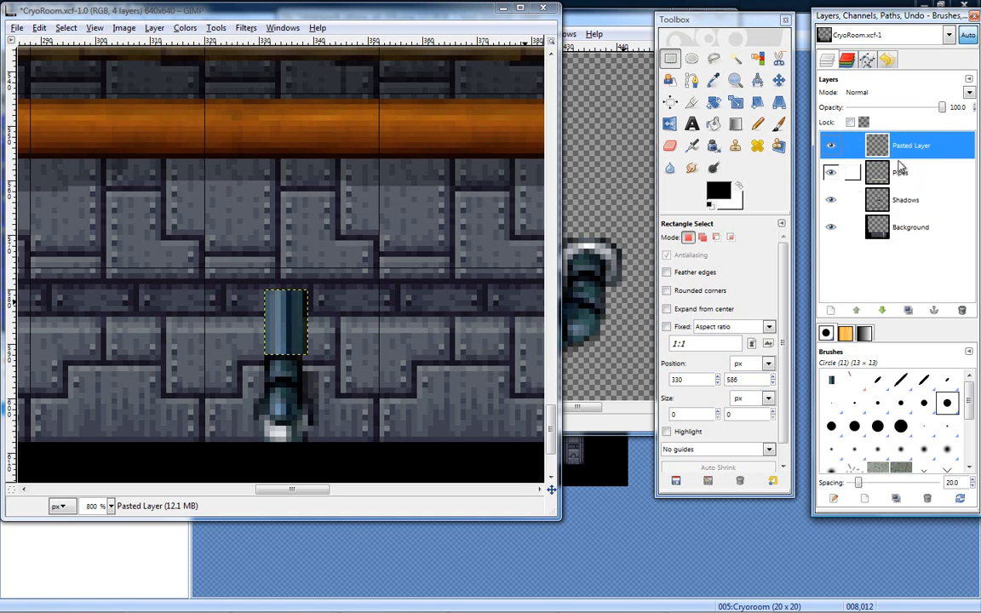
click(830, 146)
click(831, 146)
- Copy the light metal collar beside the horizontal pipe's elbow on the steampunk sheet, using a rectangle selection trimmed to 5 × 9 px
click(615, 31)
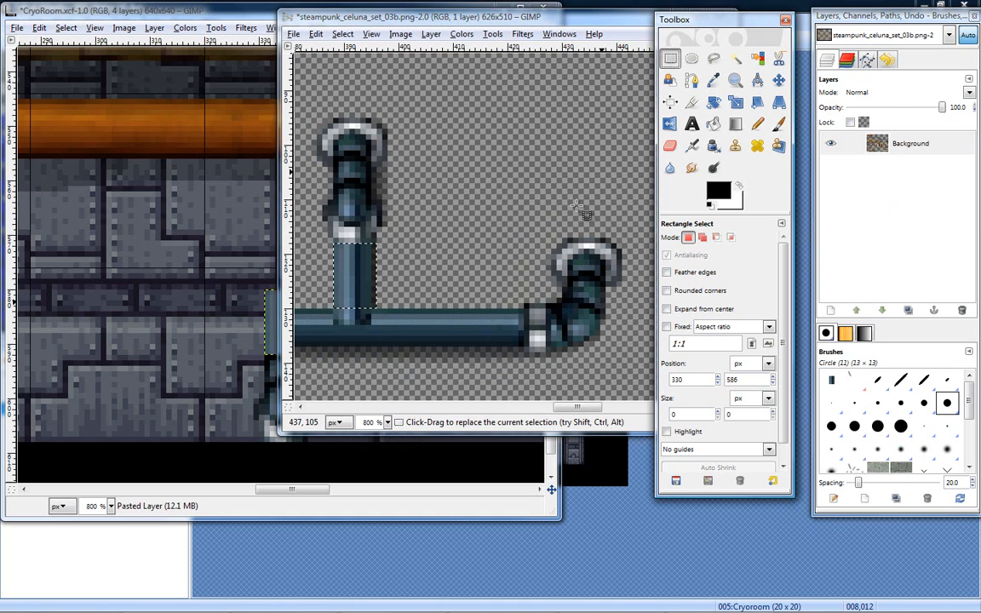
drag(525, 304, 555, 335)
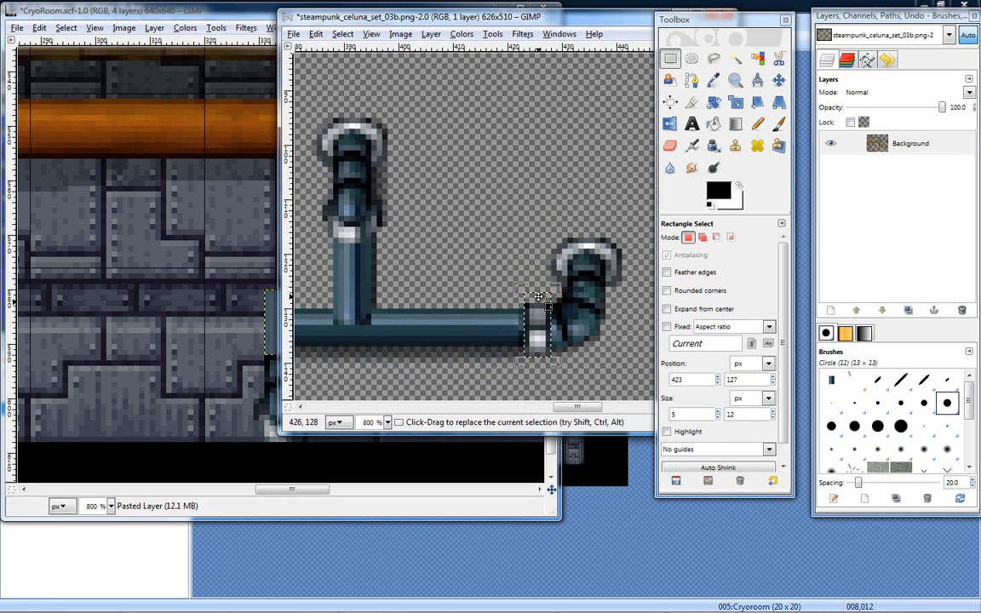
key(z)
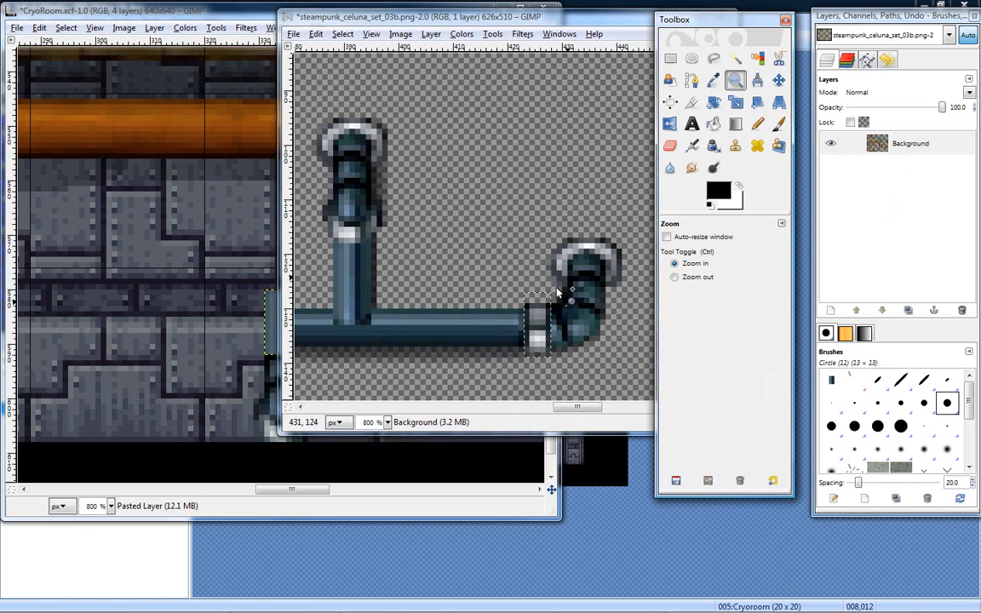
click(543, 328)
click(542, 328)
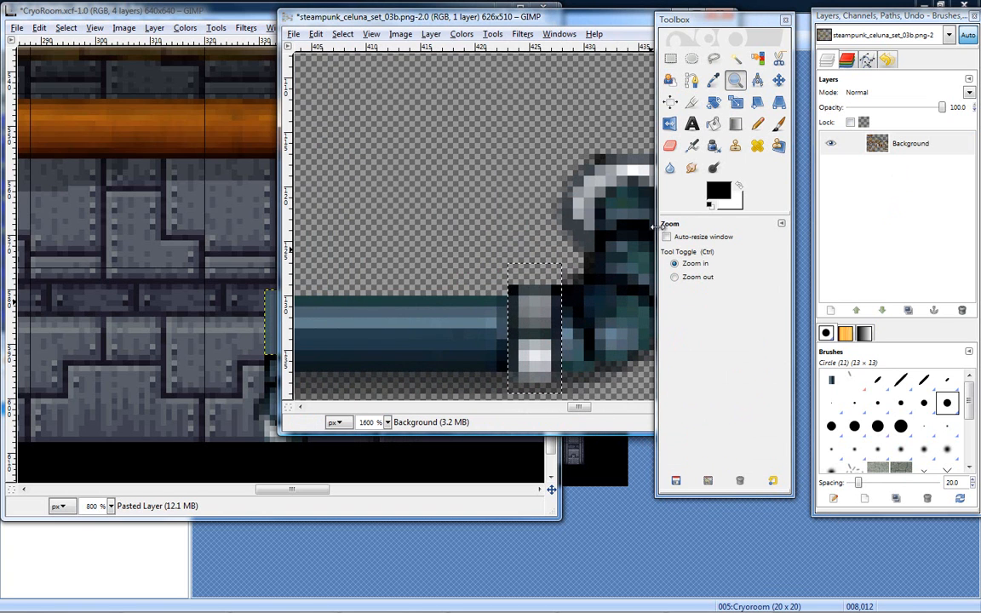
key(r)
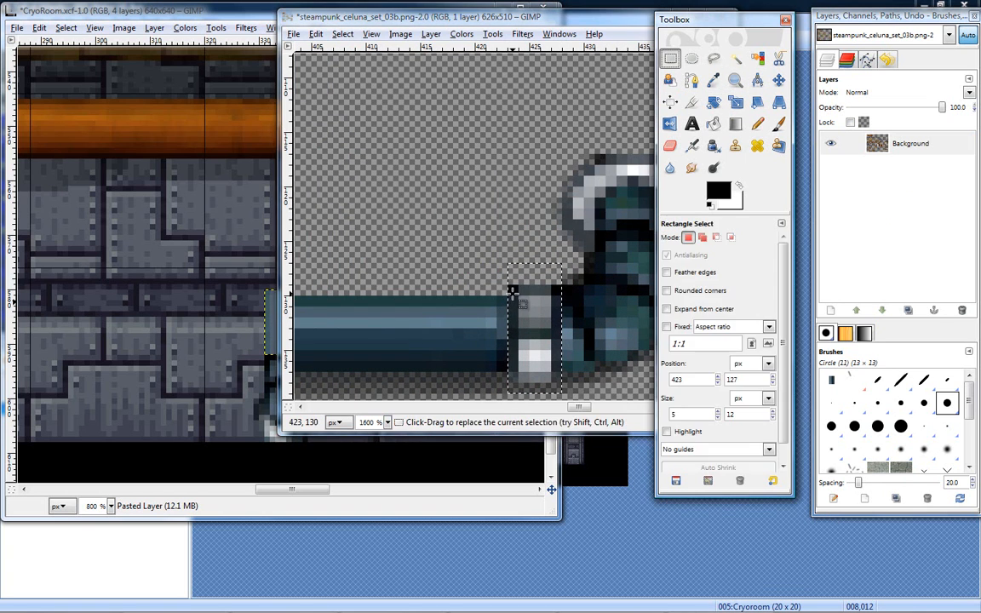
drag(539, 281, 539, 302)
drag(535, 379, 535, 369)
key(ctrl+c)
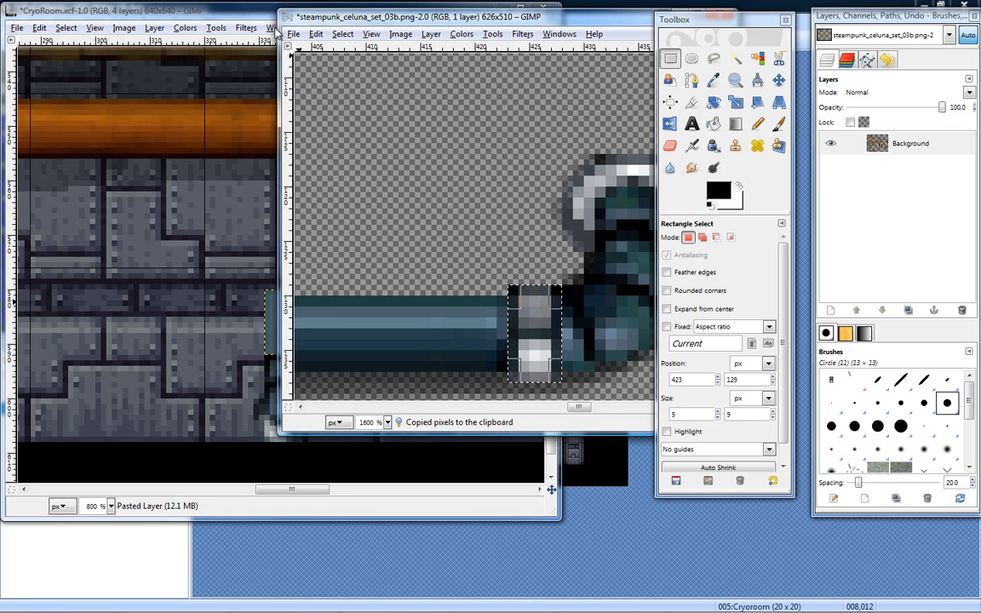
- Return to the CryoRoom image and move the straight pipe section up, clear of the elbow
click(247, 13)
key(ctrl+v)
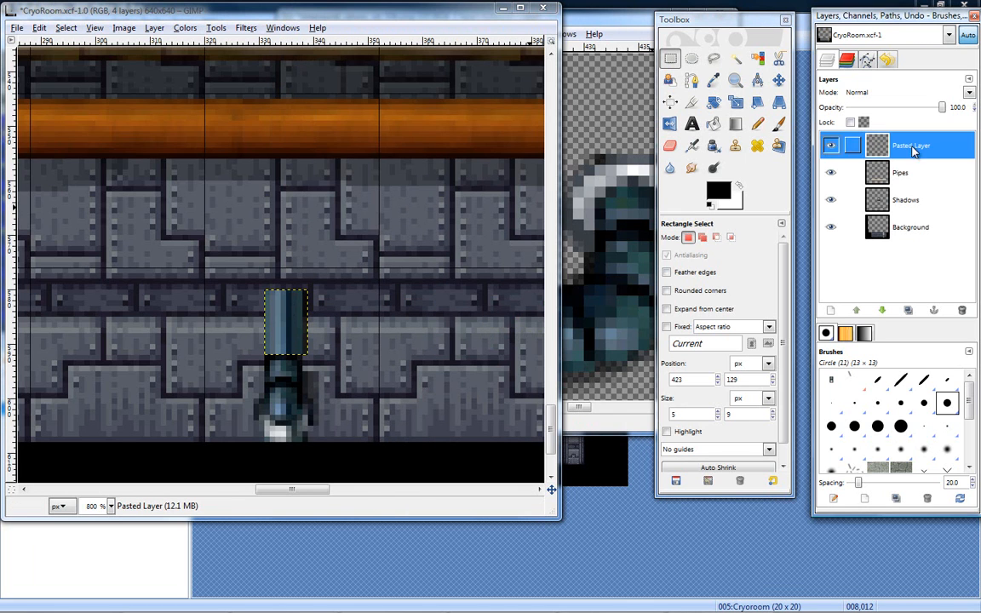
key(m)
drag(284, 326, 279, 265)
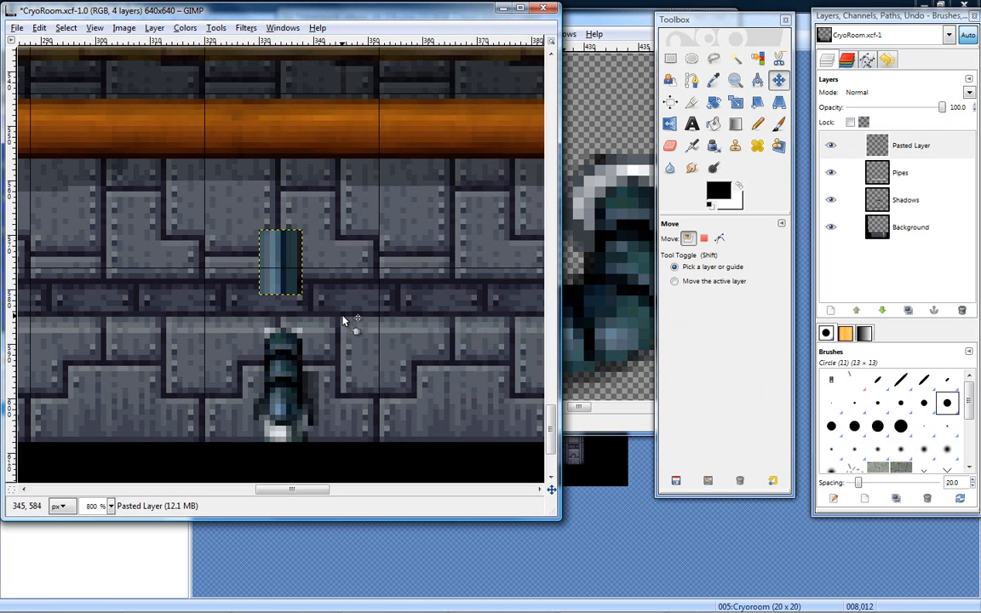
- Paste the copied collar into the CryoRoom image and turn it into a new layer
key(r)
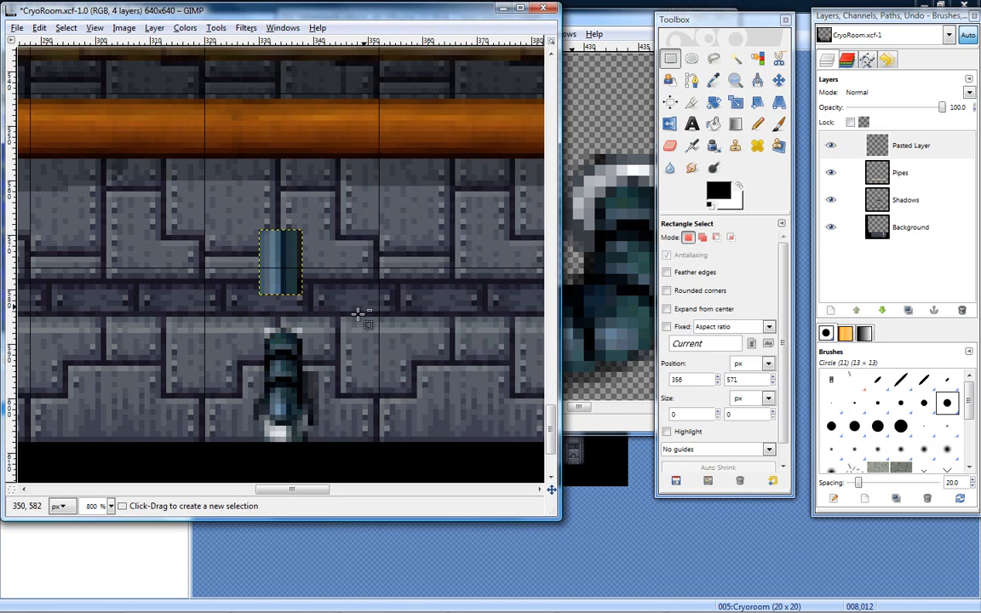
key(ctrl+v)
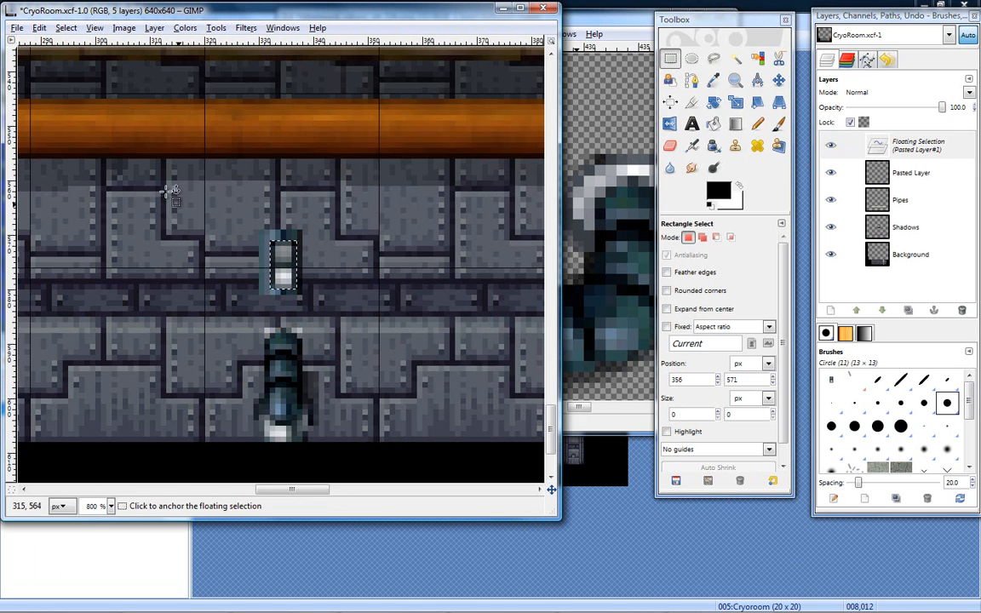
click(152, 28)
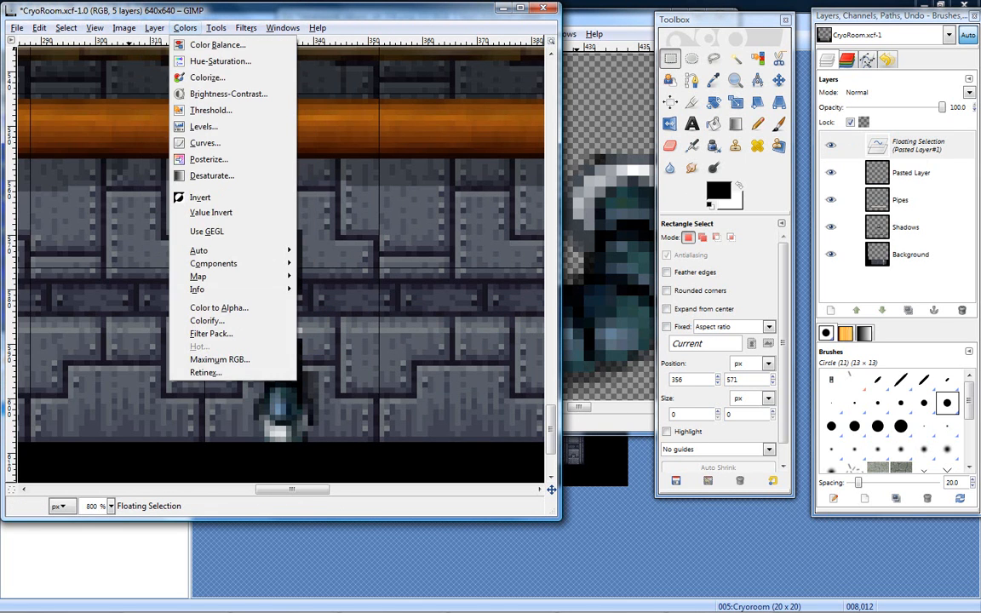
right_click(824, 138)
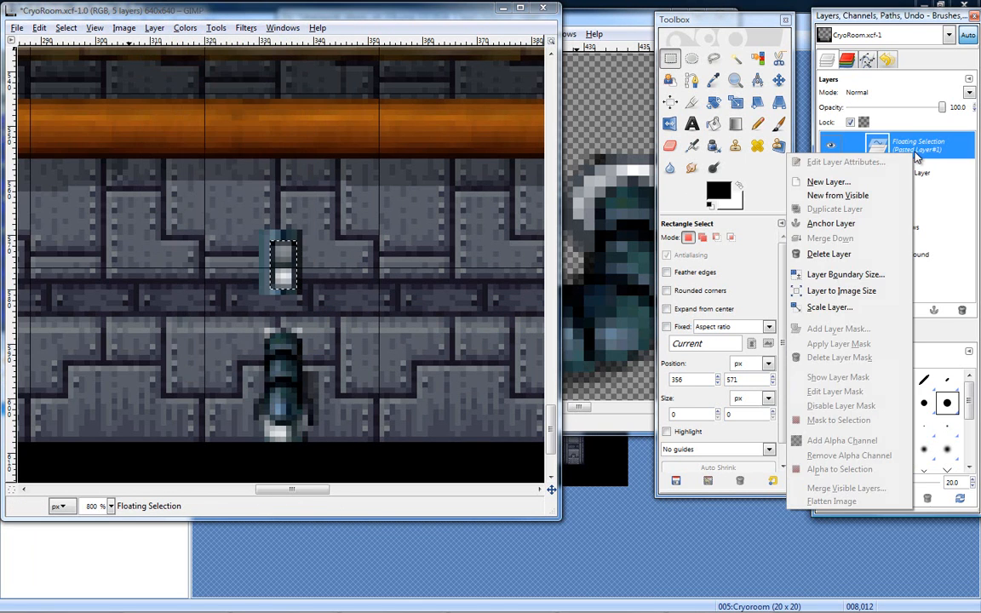
click(852, 182)
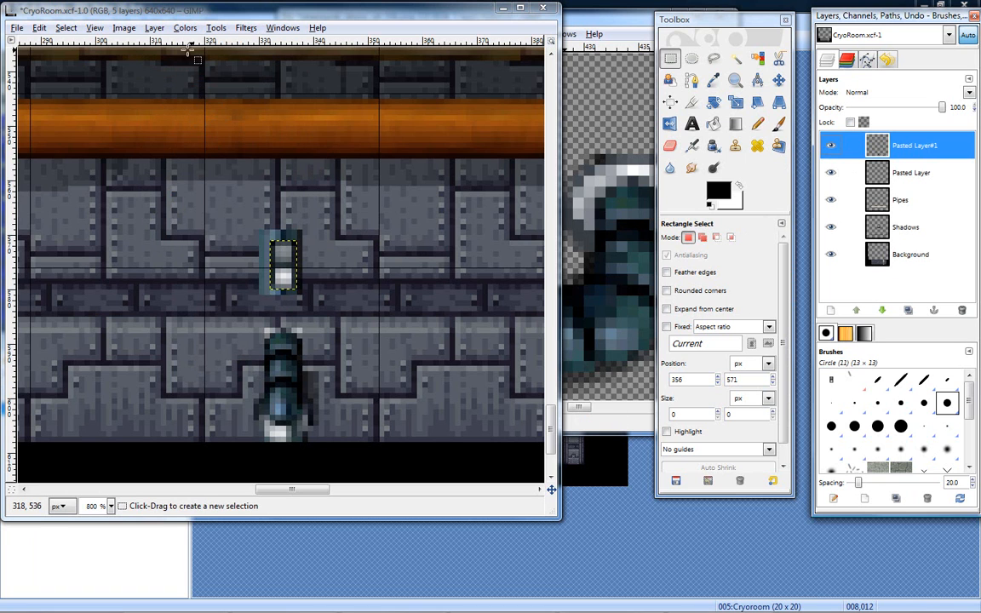
- Rotate the collar layer 90° counter-clockwise and move it down onto the elbow's upper end
click(154, 28)
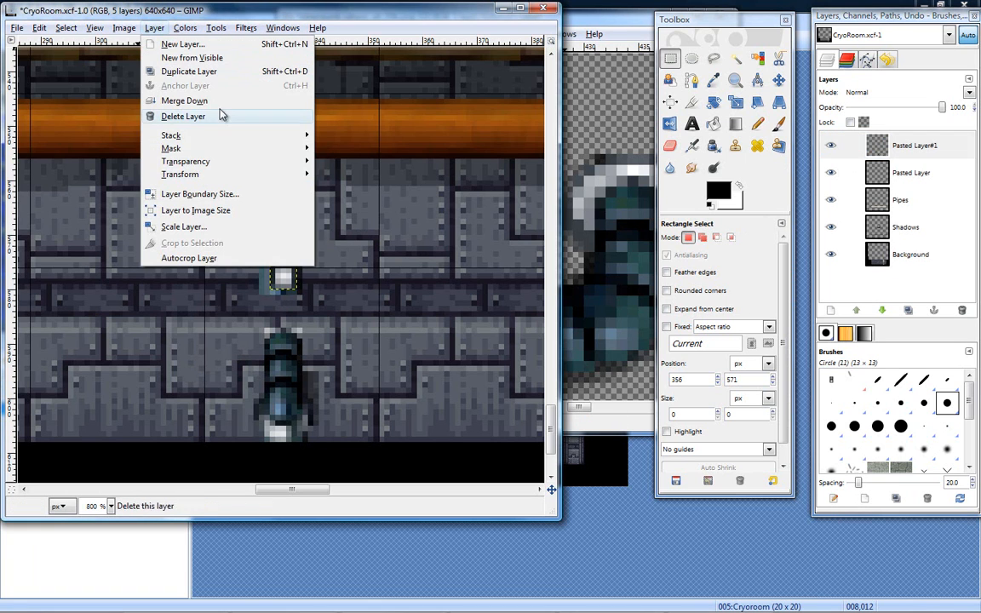
mouse_move(262, 178)
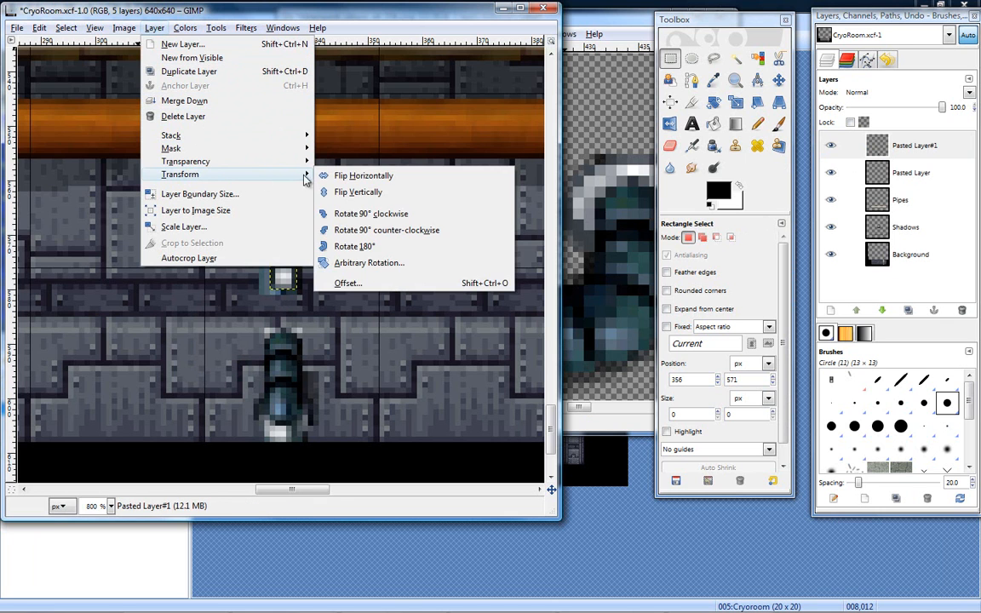
click(349, 230)
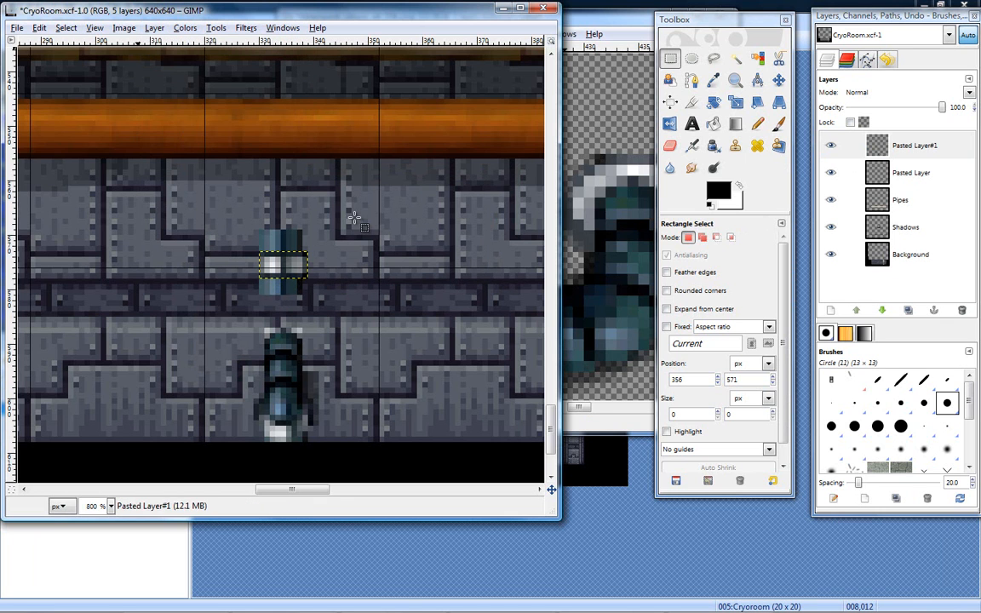
click(778, 79)
drag(291, 270, 290, 334)
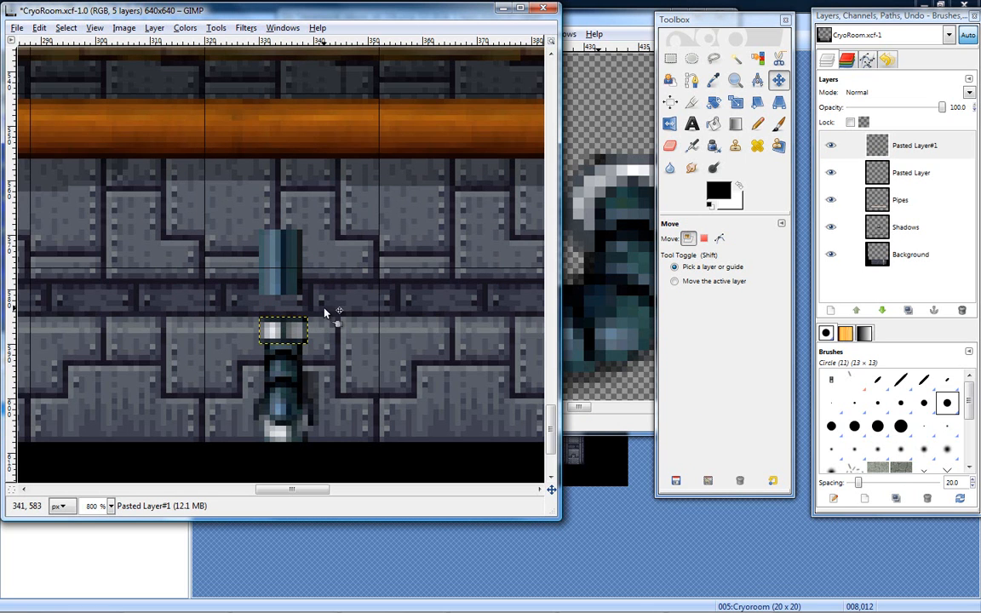
- Lower the straight pipe layer onto the collar and erase along its right edge with the hard-edged Circle (11) eraser, undoing the last stroke
click(830, 162)
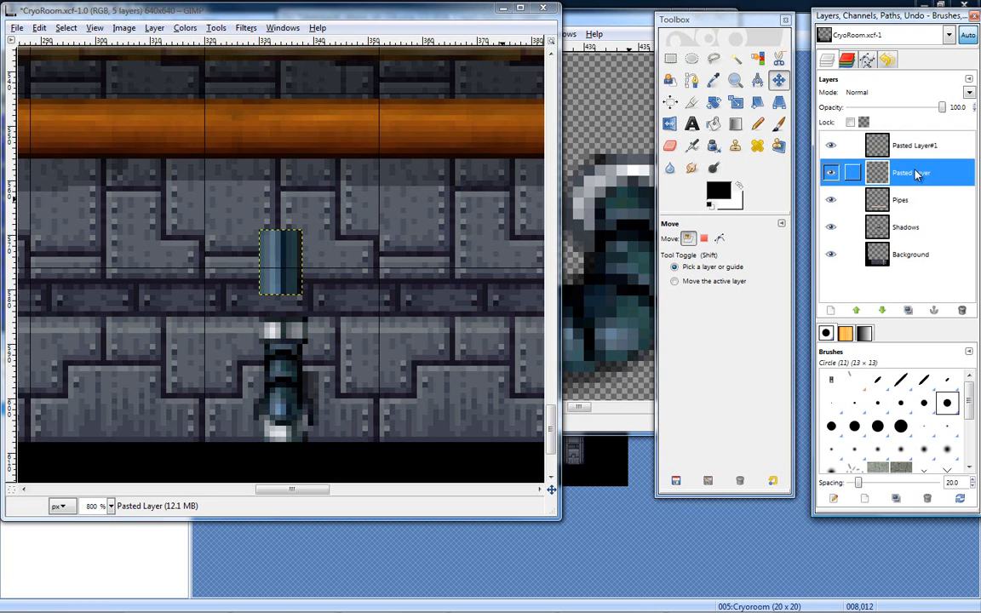
drag(288, 277, 291, 304)
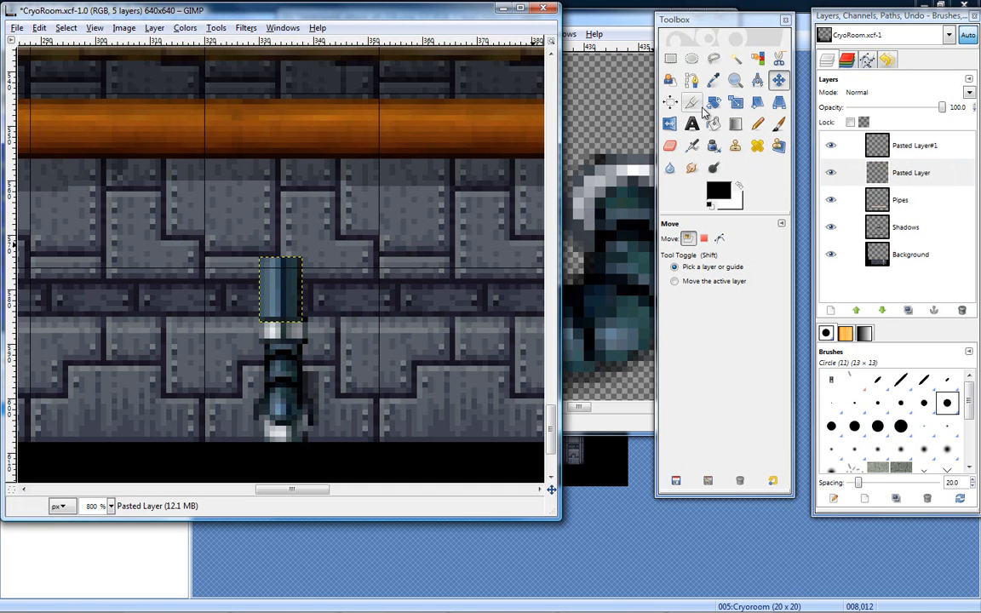
click(670, 146)
mouse_move(304, 269)
mouse_down()
mouse_move(301, 322)
mouse_move(284, 333)
mouse_up()
key(ctrl+z)
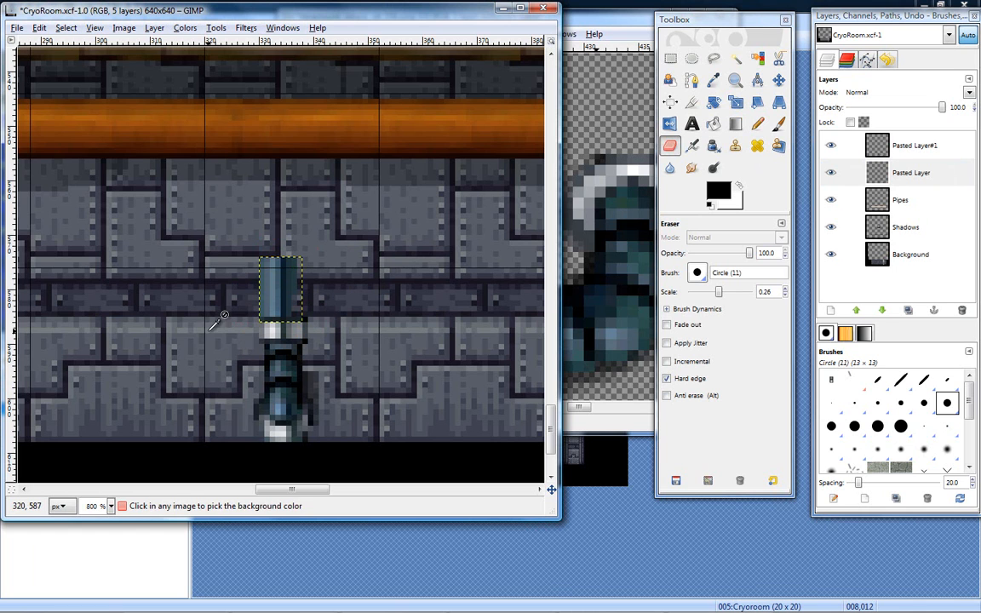
- Nudge the straight pipe section into line with the top of the collar, and paste a copy of it as a floating selection
click(780, 81)
drag(282, 296, 284, 293)
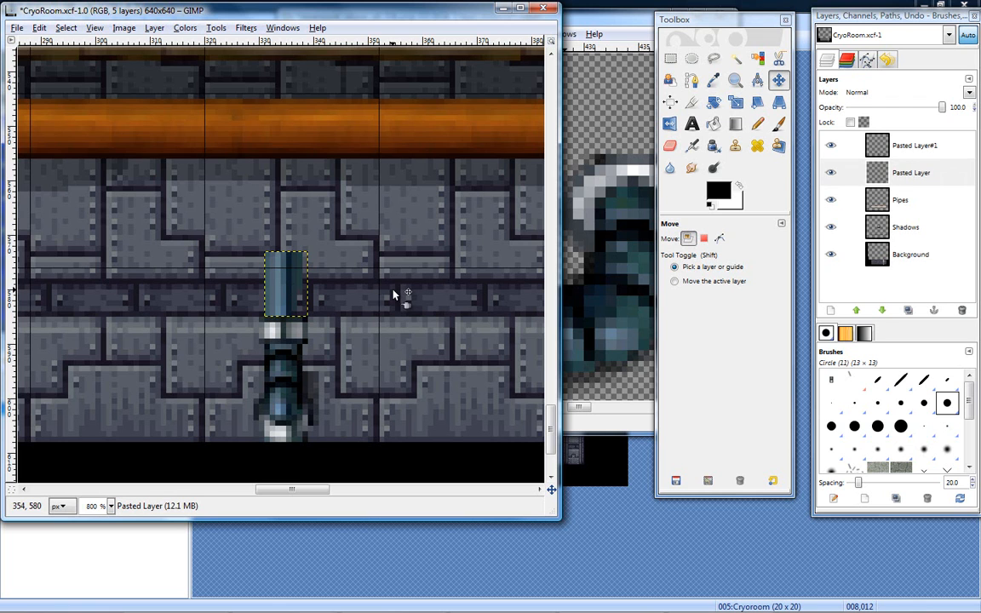
click(907, 173)
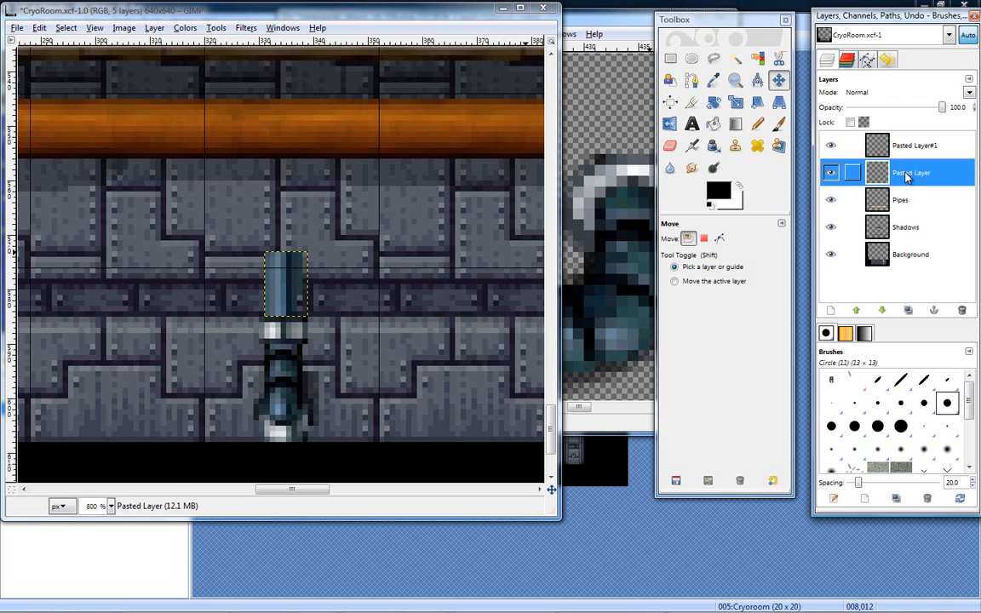
key(ctrl+c)
key(ctrl+v)
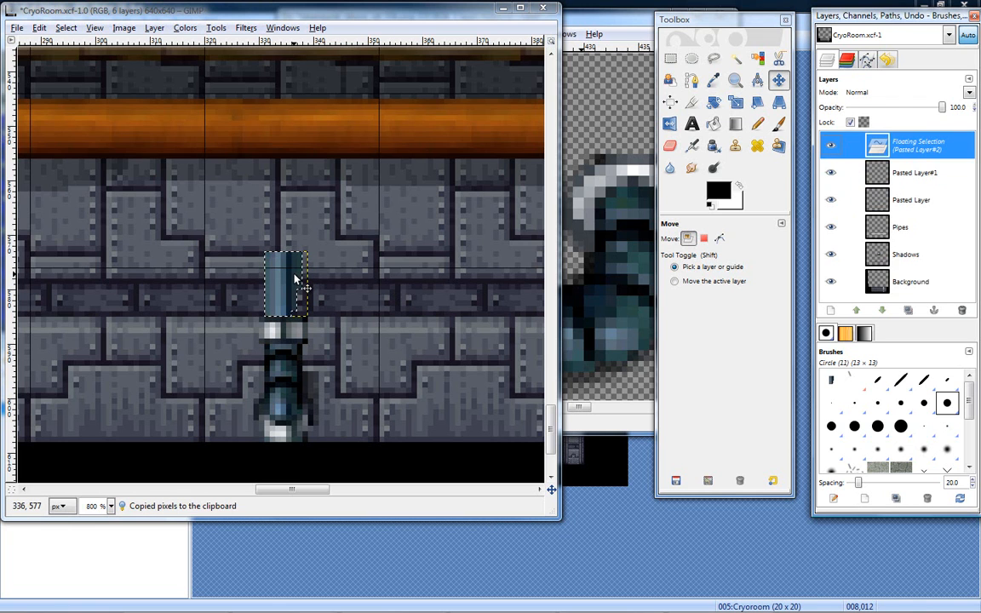
- Try to move the pasted straight pipe copy above the original section, and undo the move and the paste
drag(308, 278, 288, 224)
key(ctrl+z)
key(ctrl+z)
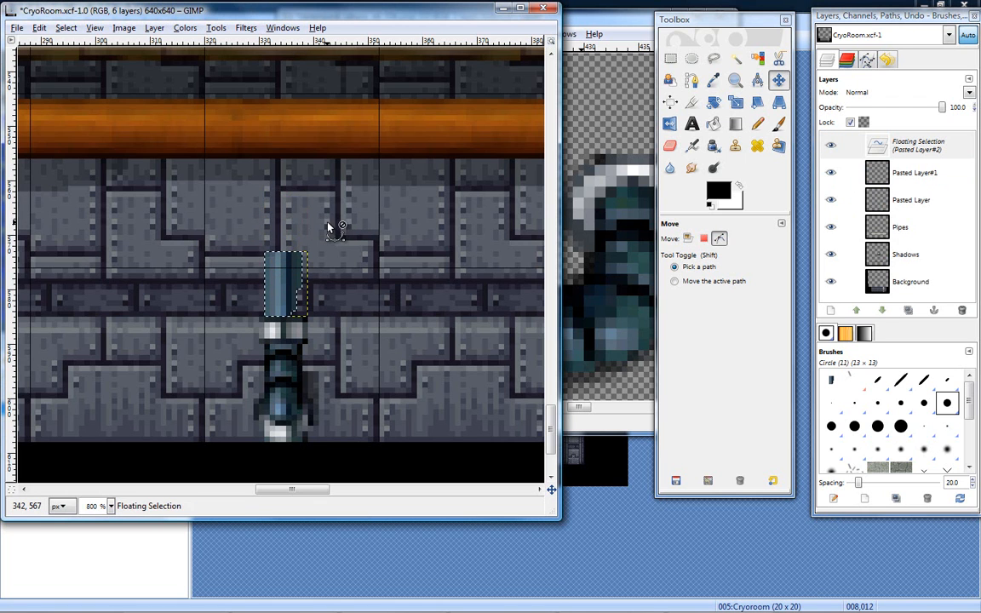
key(Left)
key(Down)
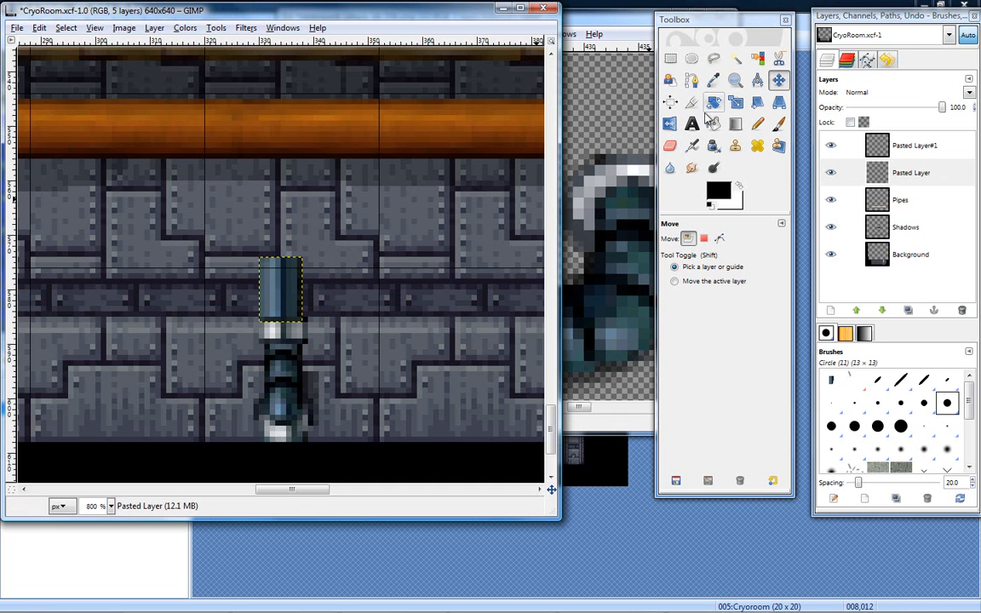
- Erase the straight pipe layer's right edge with the hard-edged Circle (11) eraser and realign the section on top of the collar
click(940, 172)
mouse_move(284, 291)
mouse_down()
mouse_move(283, 265)
mouse_move(284, 292)
mouse_move(284, 282)
mouse_up()
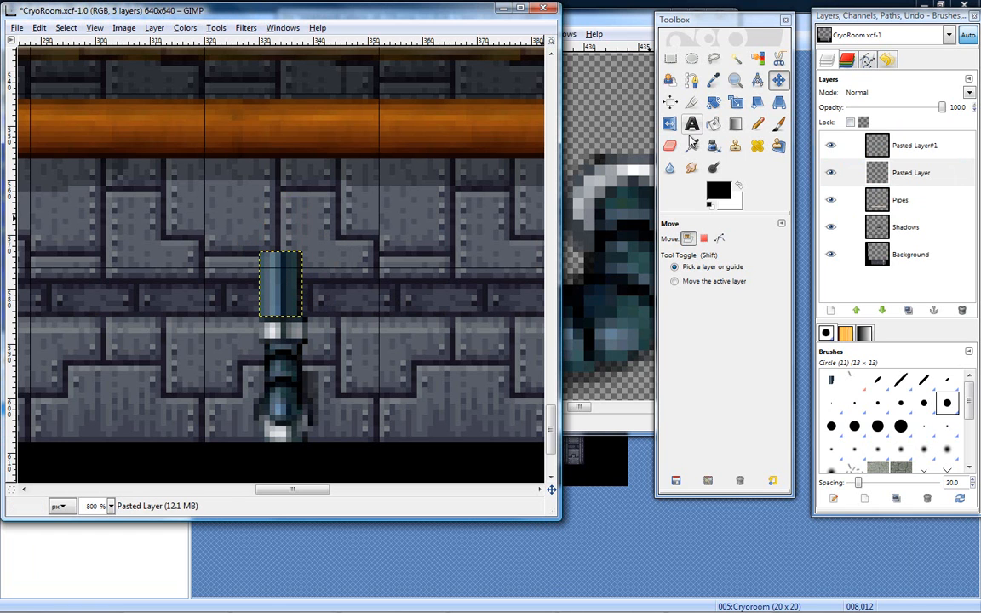
click(669, 147)
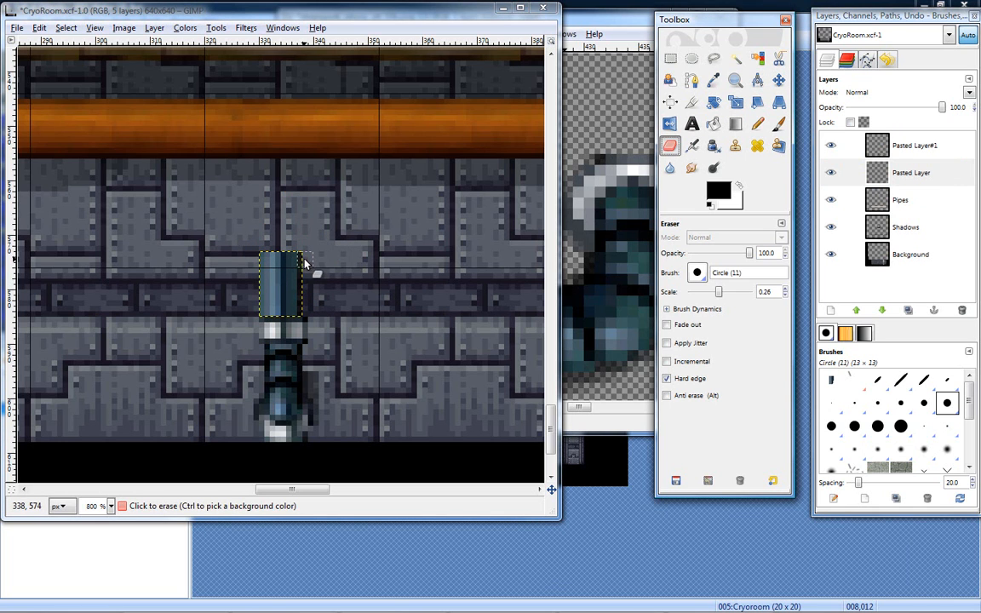
click(306, 283)
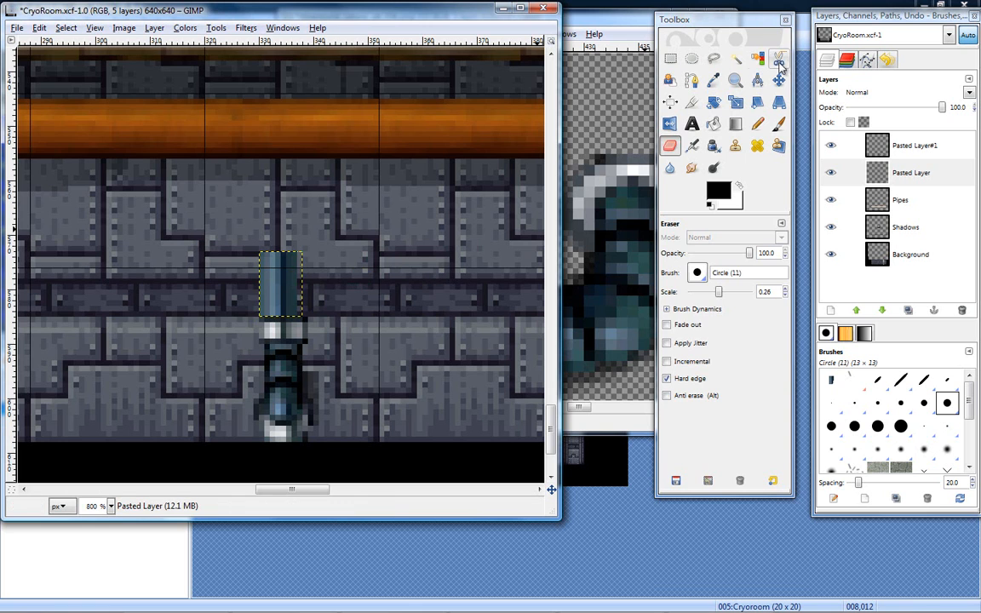
key(m)
drag(281, 298, 290, 294)
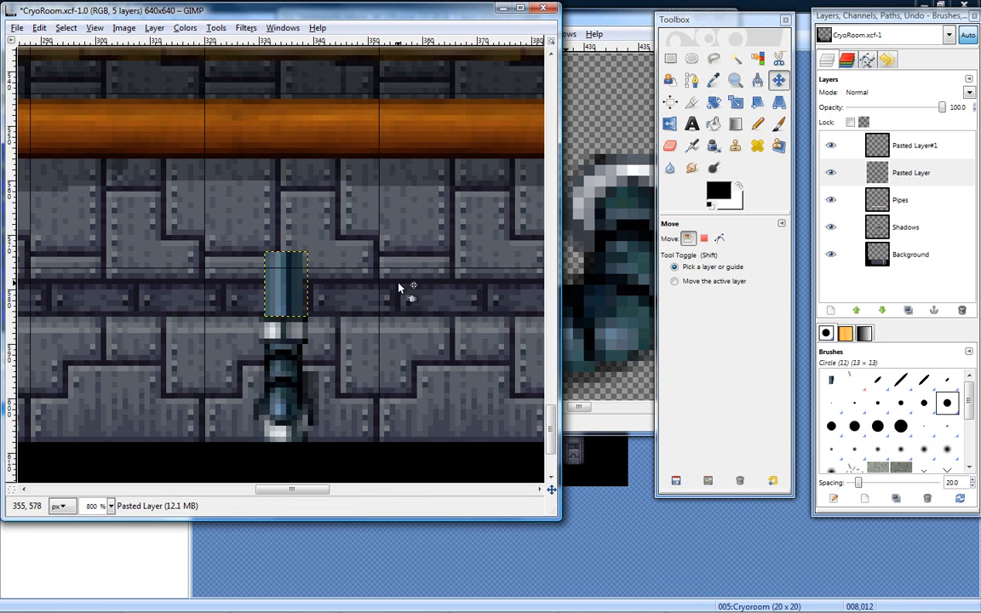
- Resize the straight pipe layer, Pasted Layer, to the image size
click(846, 172)
click(831, 145)
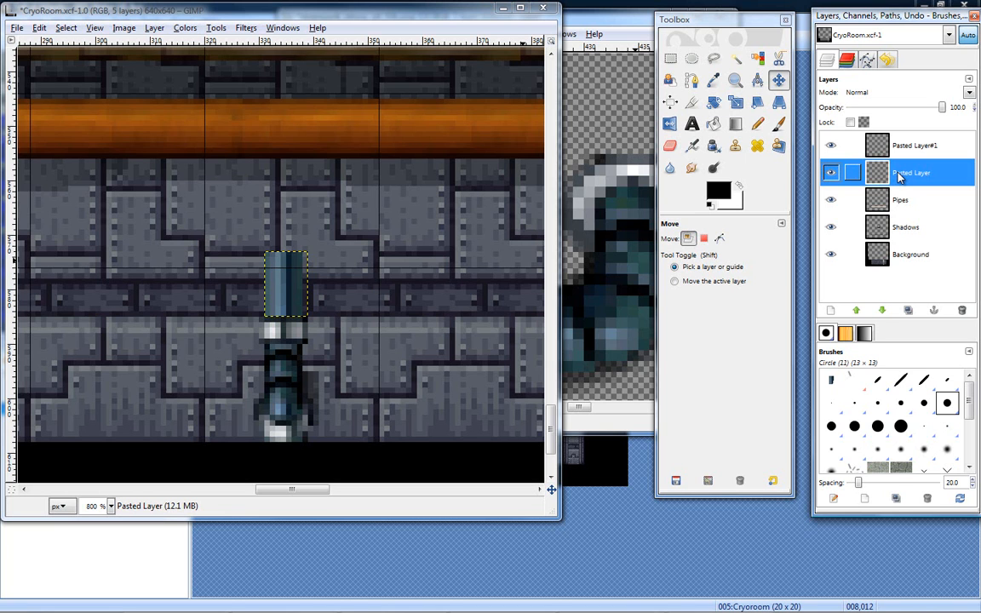
right_click(897, 175)
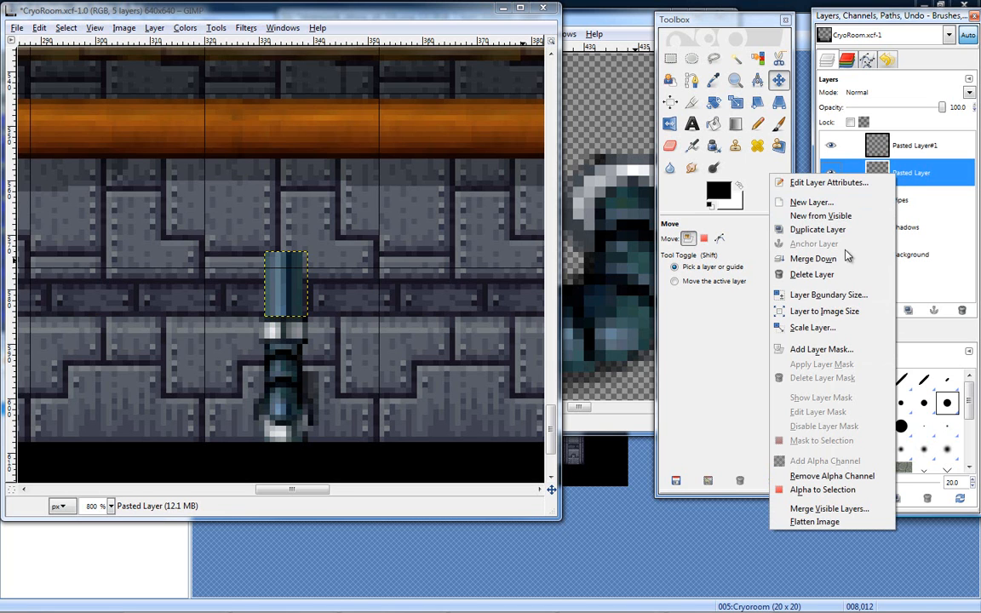
click(842, 314)
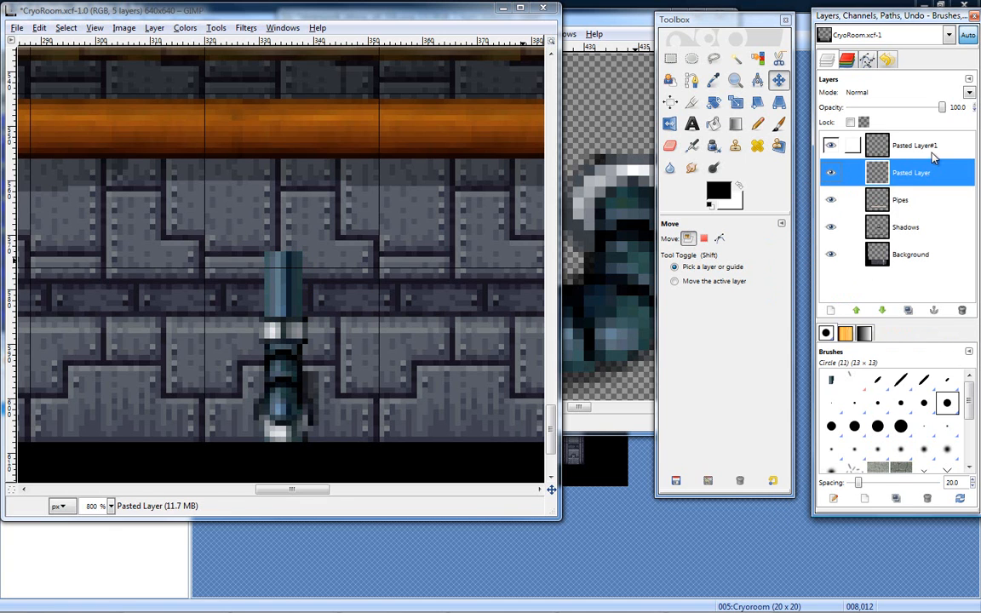
- Extend the straight pipe upward with two pasted copies of the section, turning the second, which overlaps the orange pipe, into a new layer
key(ctrl+c)
key(ctrl+v)
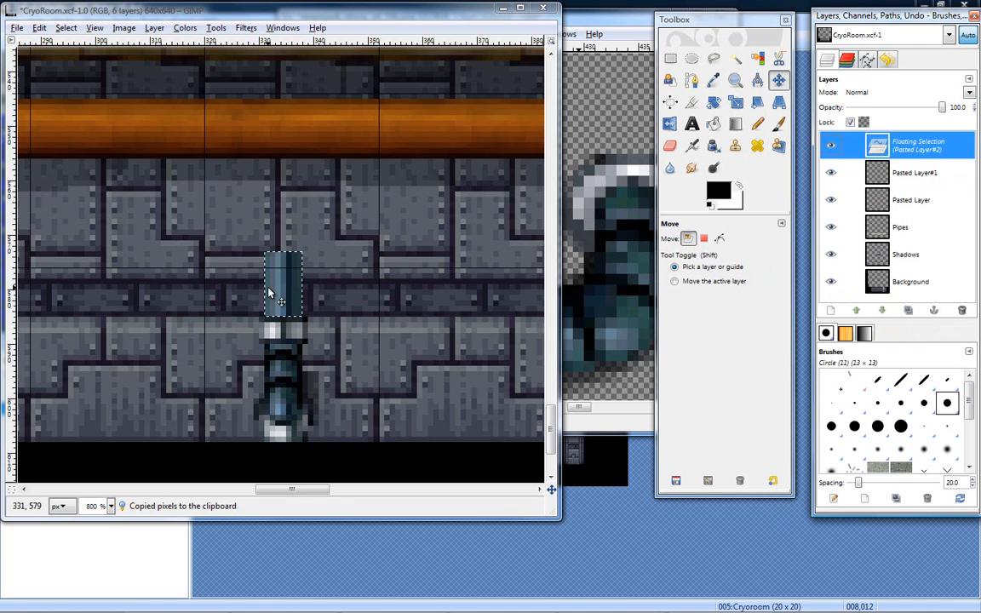
drag(280, 228, 278, 231)
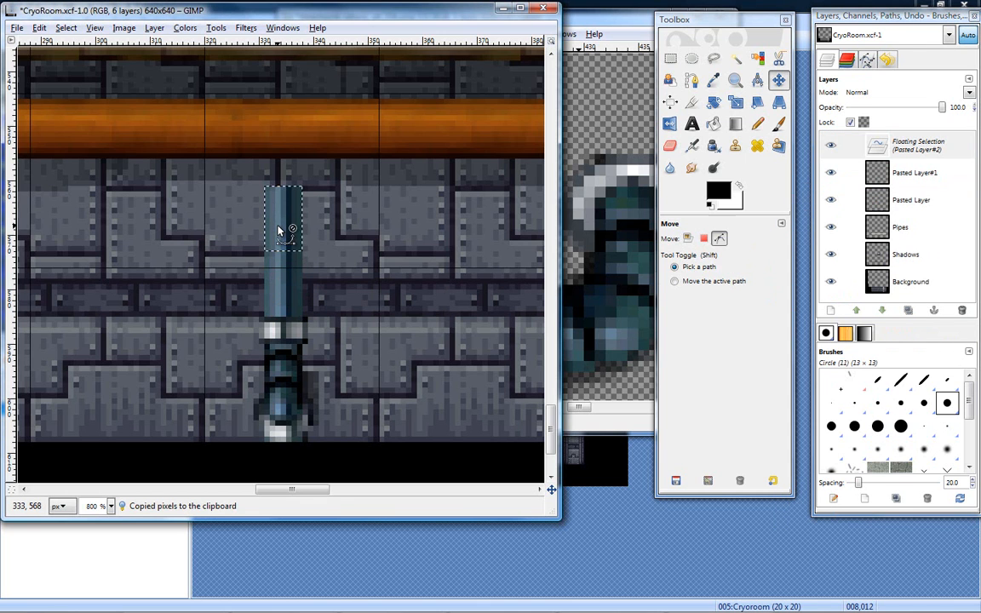
key(ctrl+v)
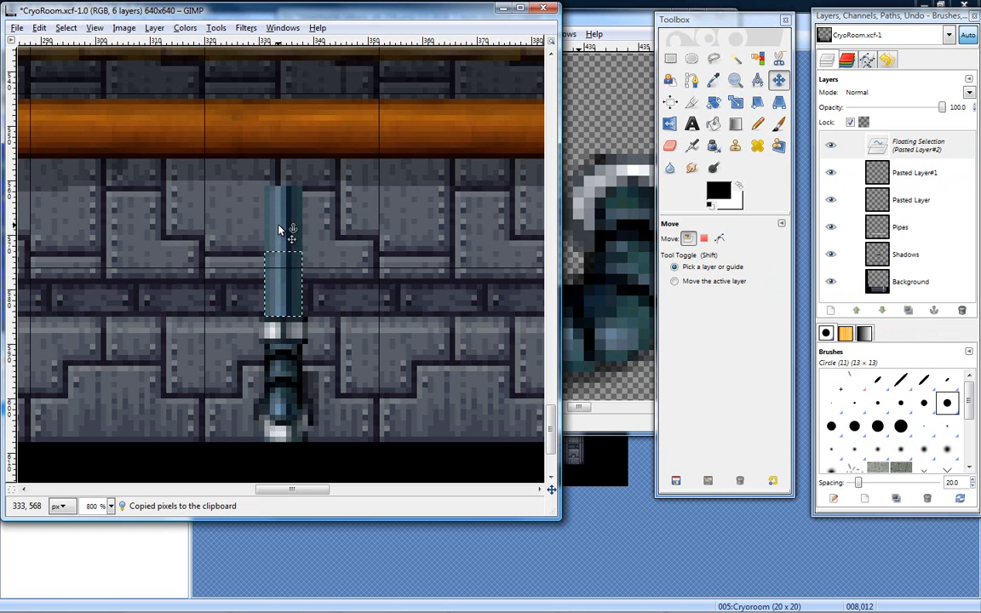
drag(283, 275, 280, 171)
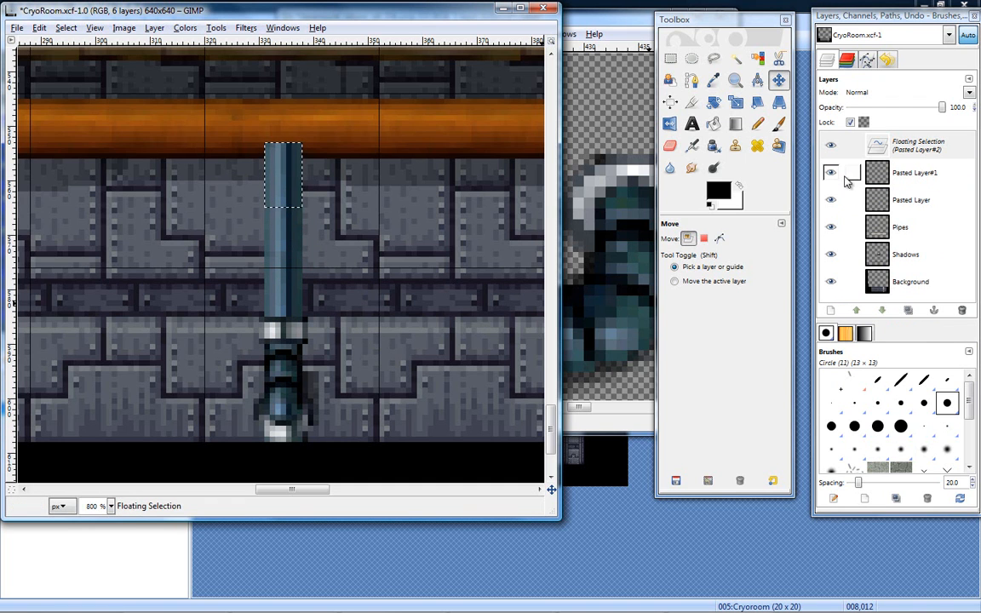
right_click(910, 155)
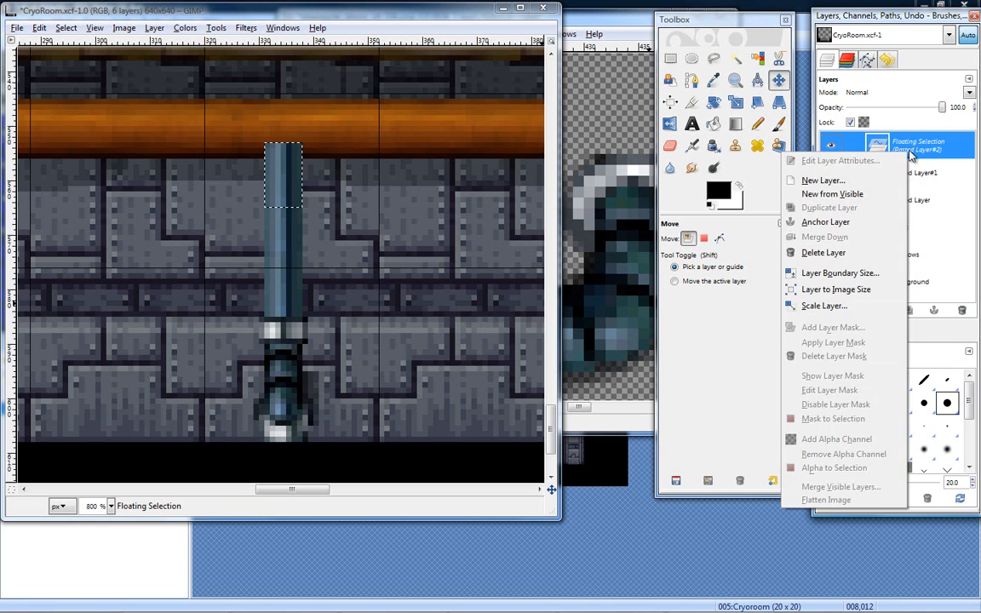
click(822, 180)
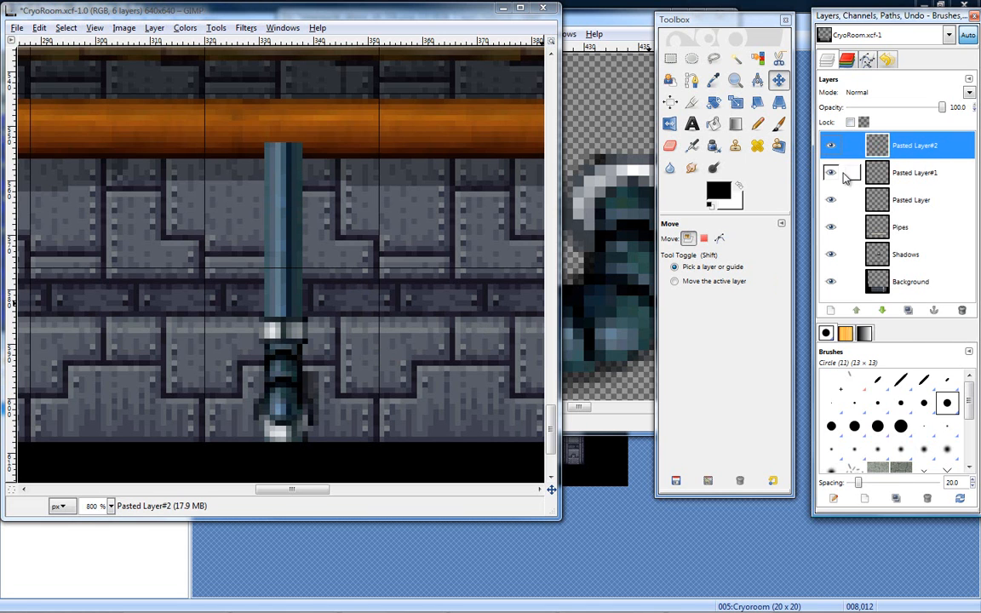
- Duplicate the collar layer, move the copy to the straight pipe's upper end, and raise it above the Pasted Layer#2 pipe section
right_click(916, 174)
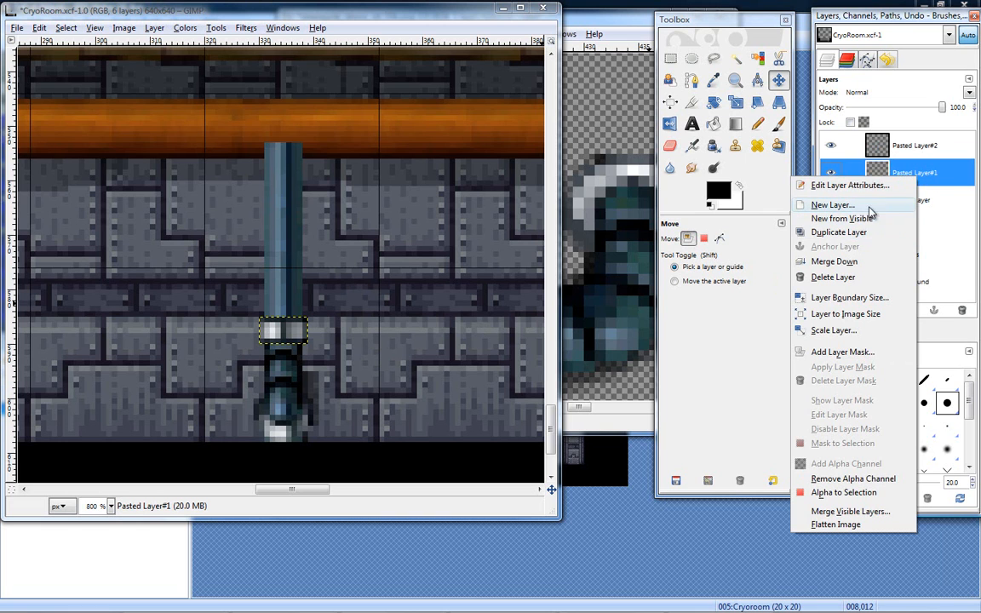
click(877, 232)
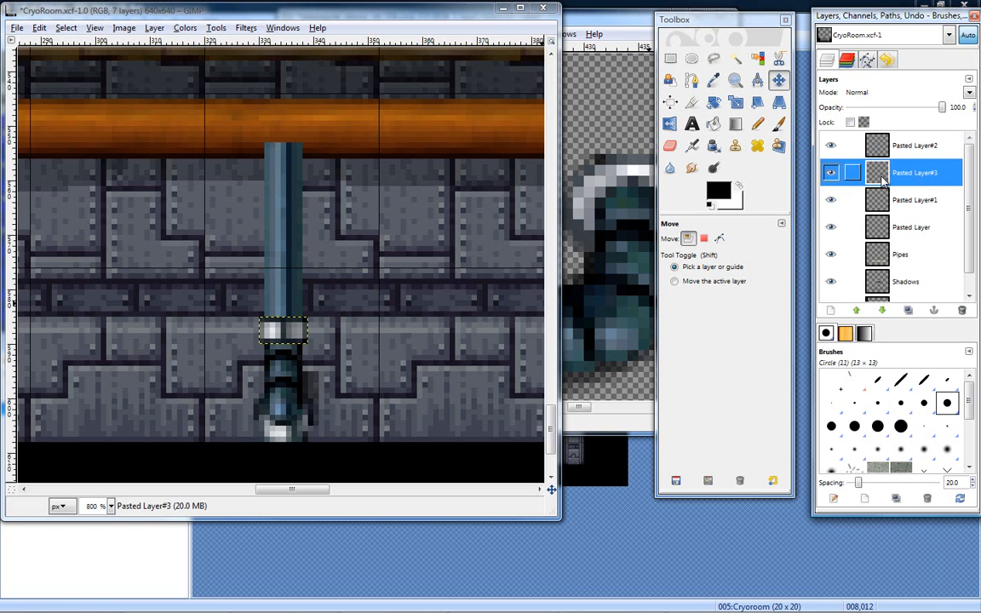
drag(296, 369, 291, 150)
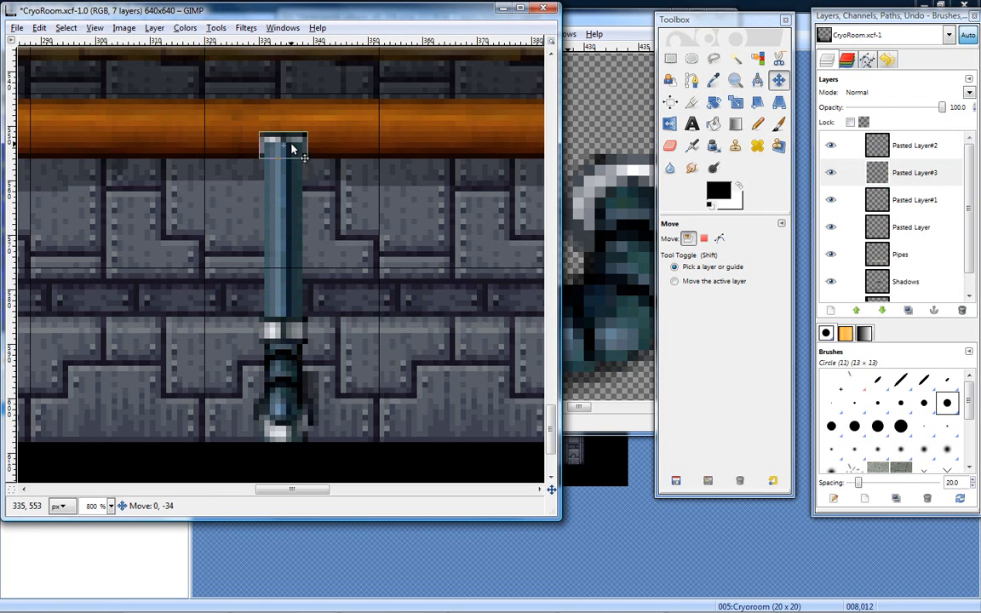
drag(908, 172, 917, 139)
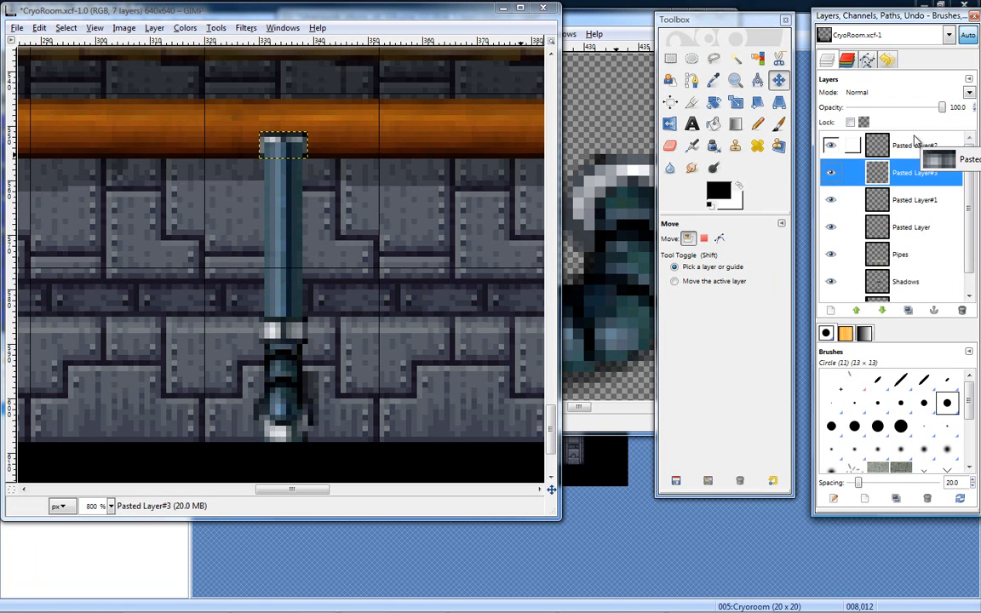
click(858, 310)
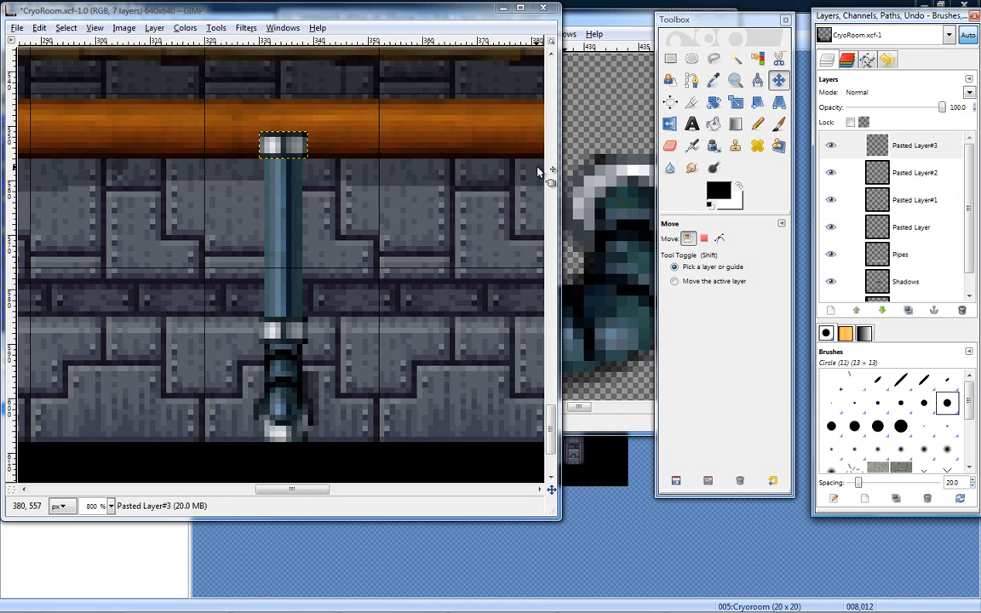
- Lower the upper collar to just beneath the orange pipe, and move the Pasted Layer#2 pipe section down so it ends under the collar
scroll(550, 399, up, 3)
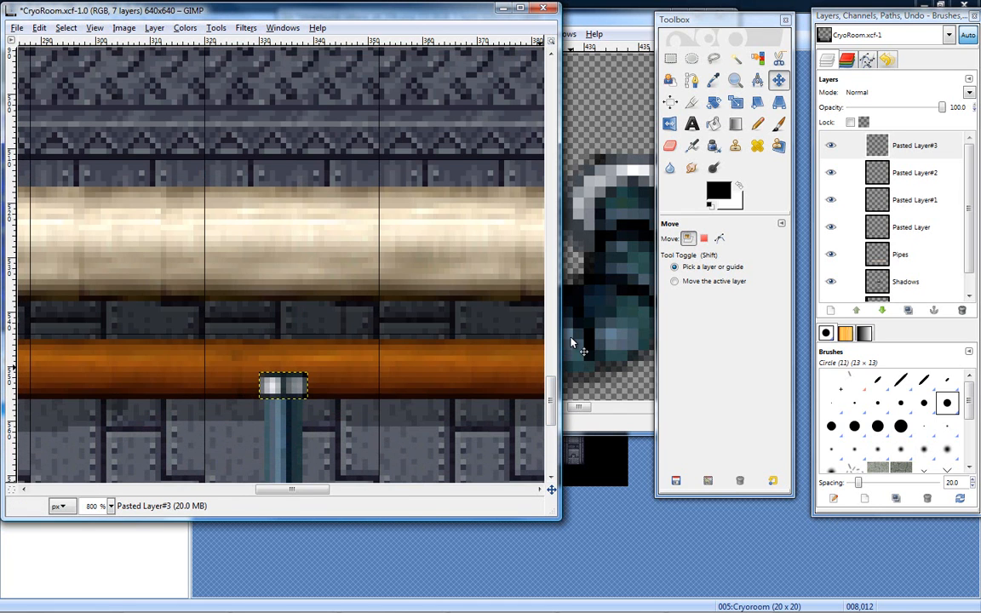
scroll(503, 362, down, 3)
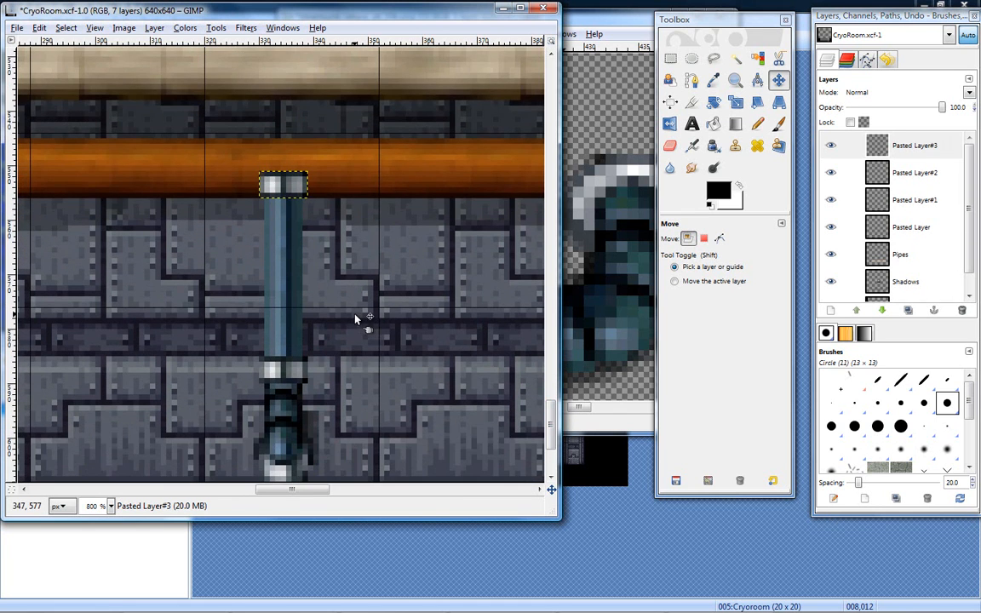
key(r)
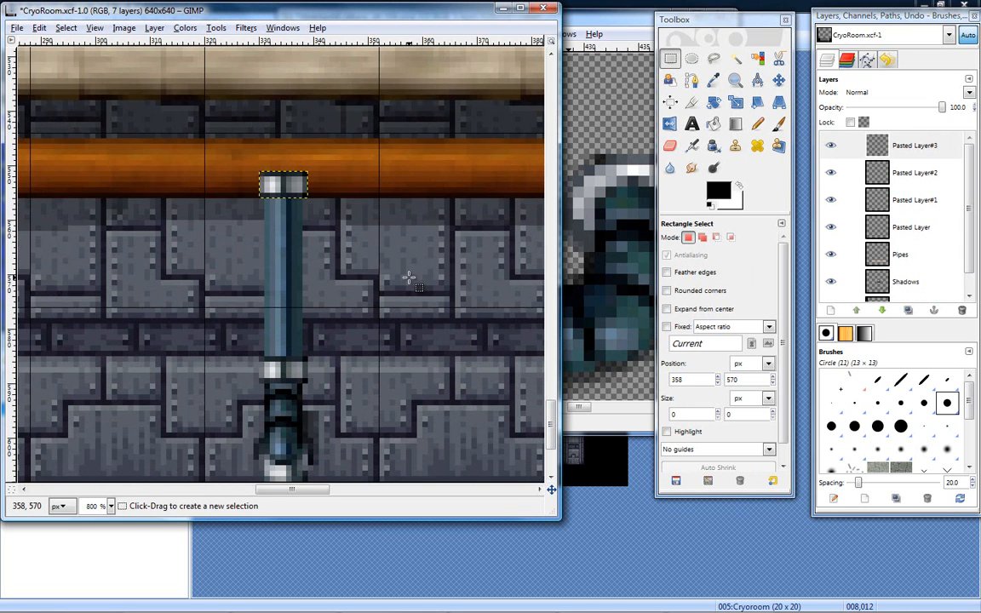
click(909, 148)
click(778, 80)
drag(291, 189, 290, 215)
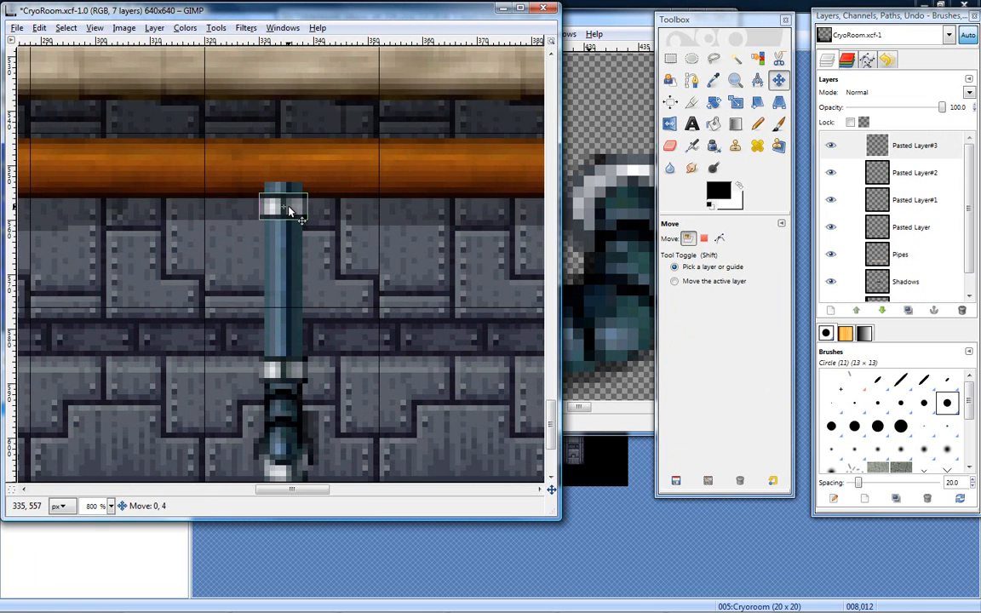
click(860, 172)
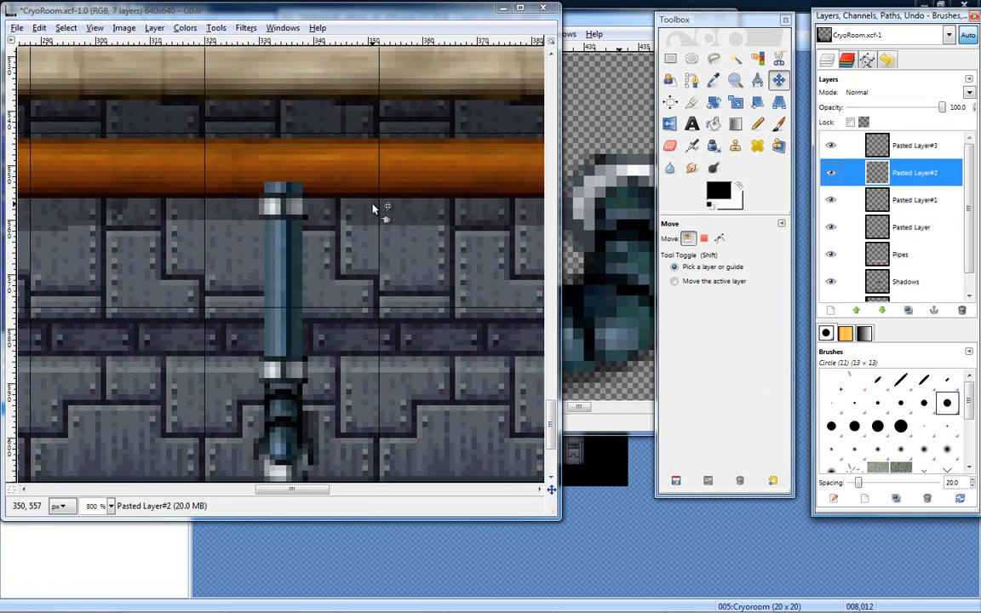
drag(270, 231, 274, 243)
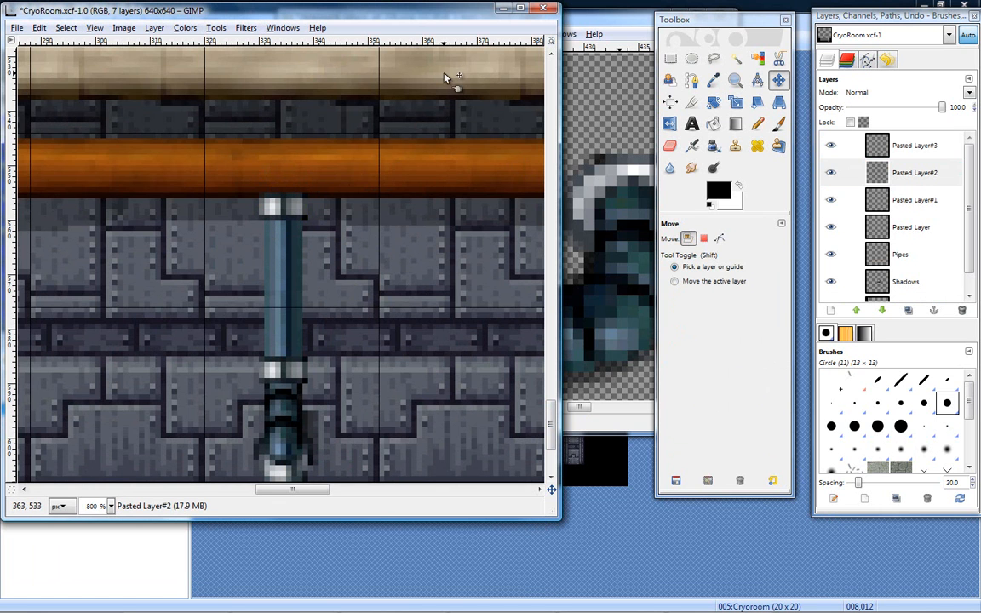
- Examine the assembled vertical pipe in the whole CryoRoom image and glance at the steampunk sprite sheet
click(736, 81)
click(321, 286)
click(321, 287)
click(321, 288)
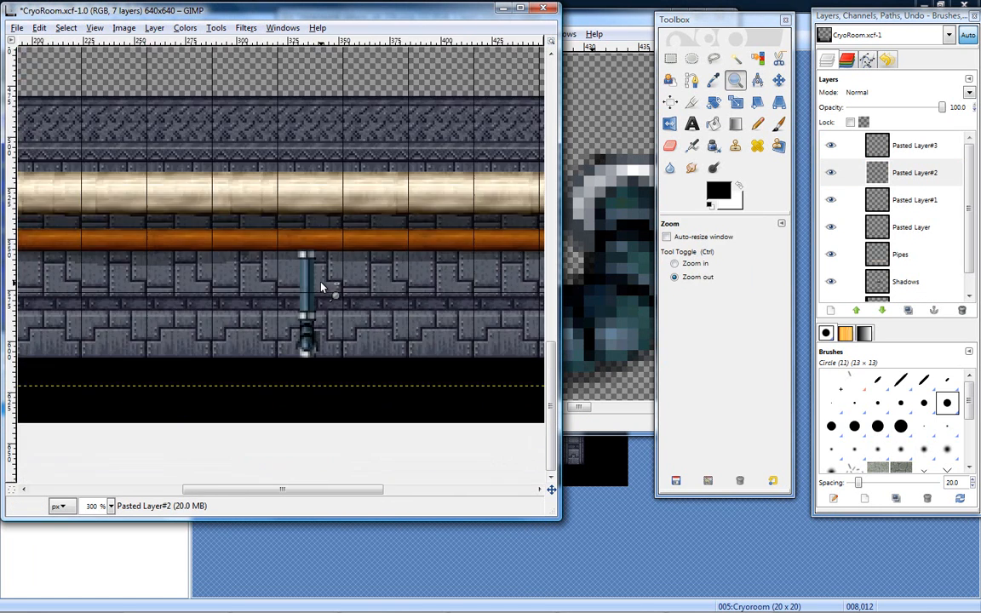
click(321, 287)
click(321, 287)
key(ctrl)
ctrl+click(403, 258)
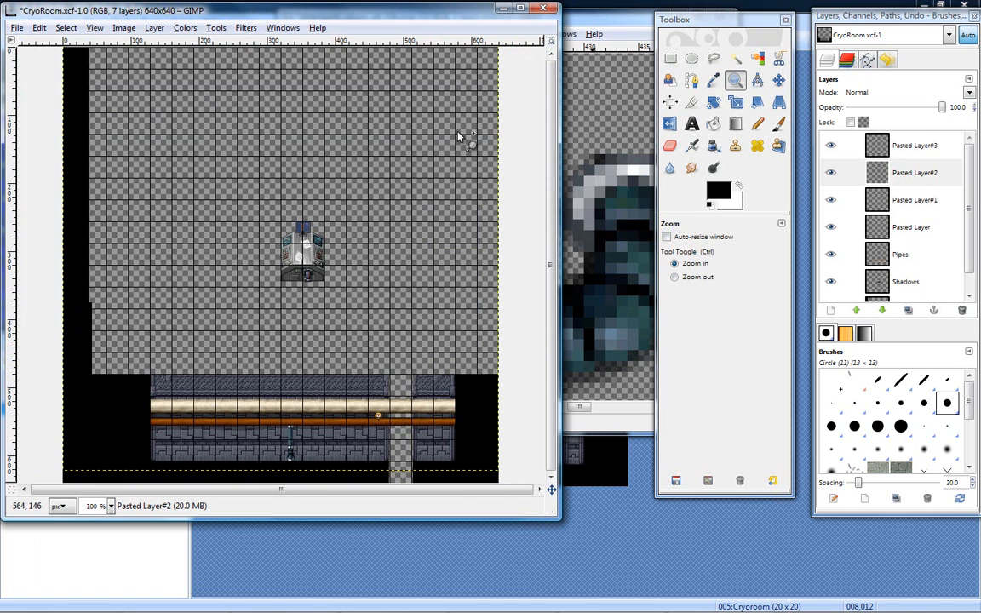
click(599, 25)
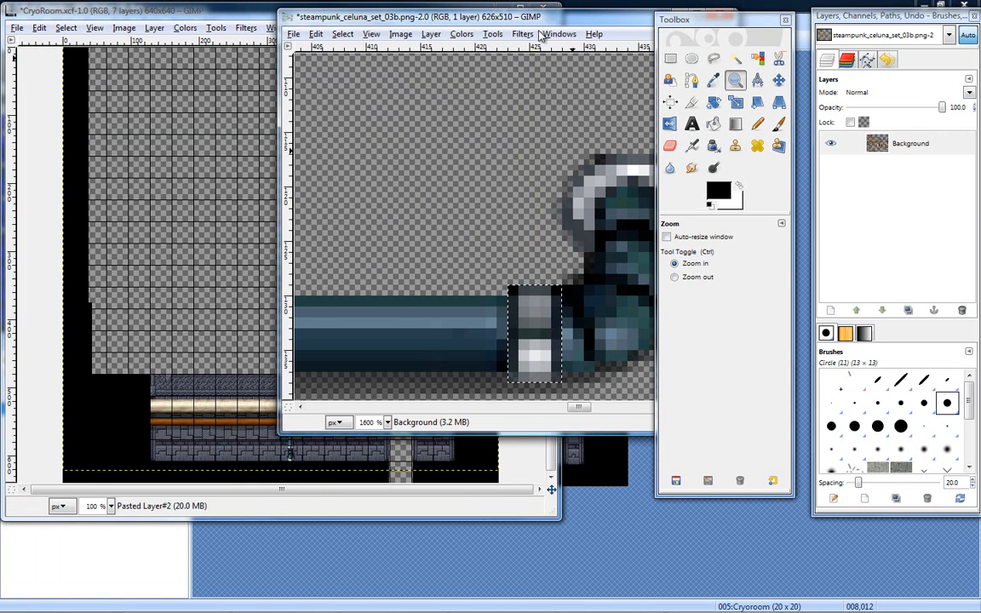
click(228, 16)
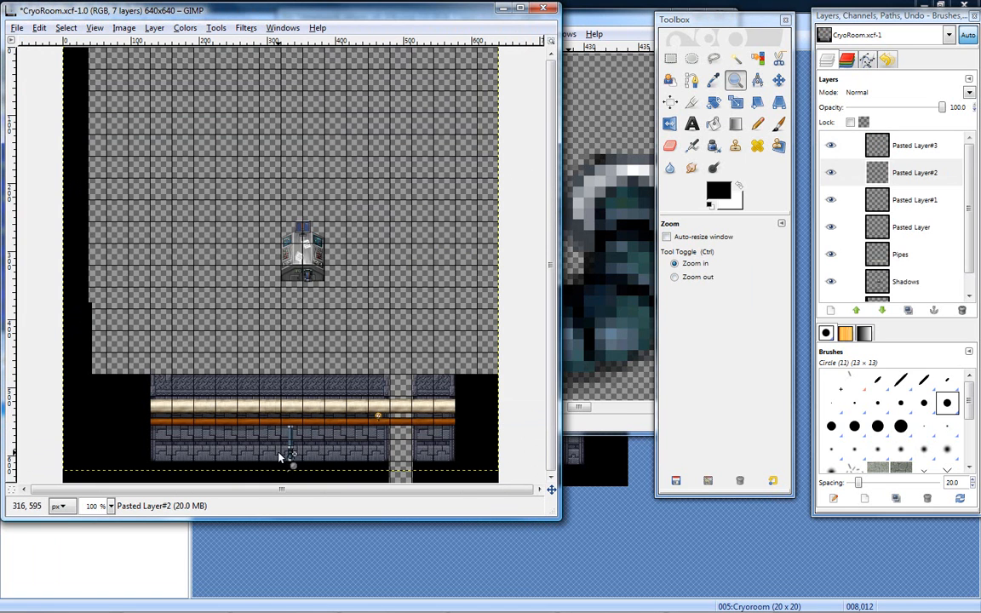
- Merge the upper collar layer, Pasted Layer#3, down into the Pasted Layer#2 pipe section
click(291, 443)
click(290, 443)
click(291, 442)
click(290, 443)
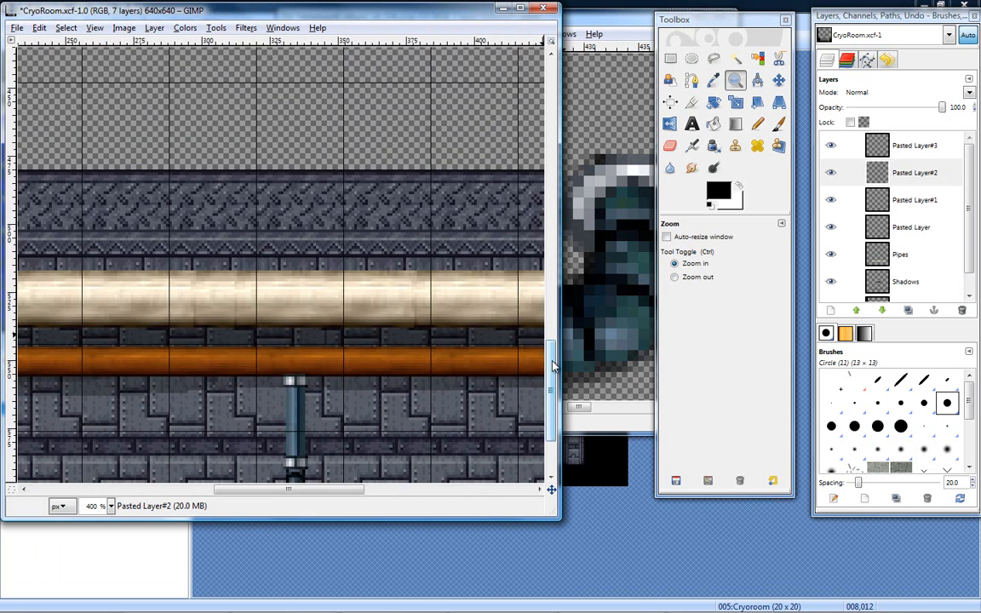
scroll(498, 349, down, 3)
click(281, 306)
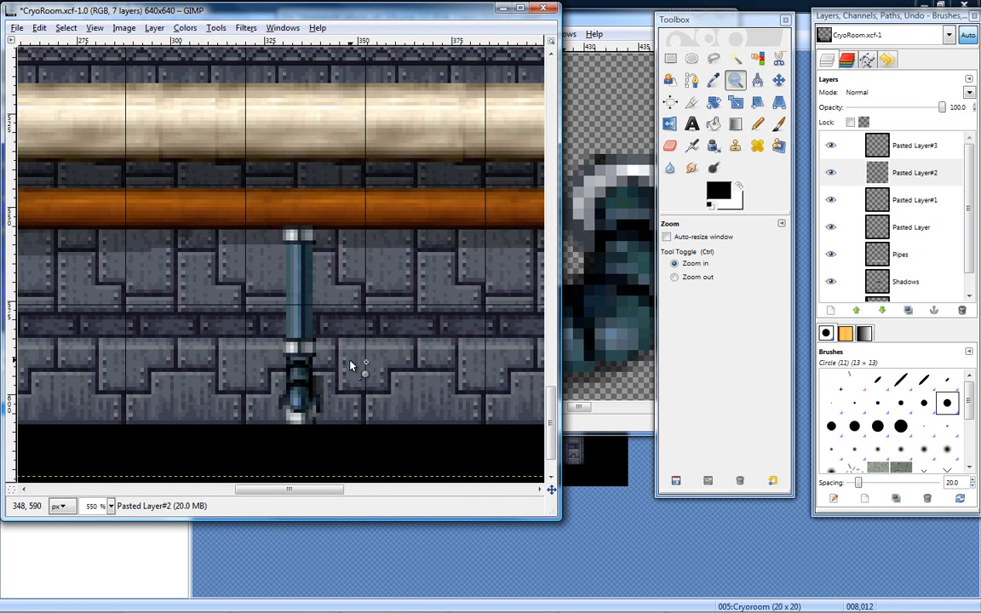
click(856, 150)
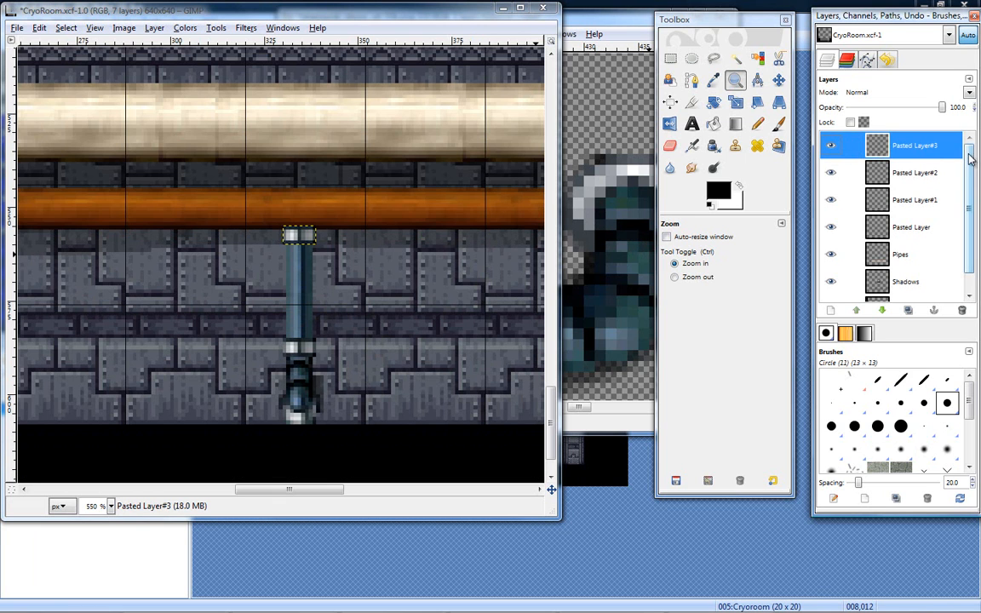
right_click(917, 156)
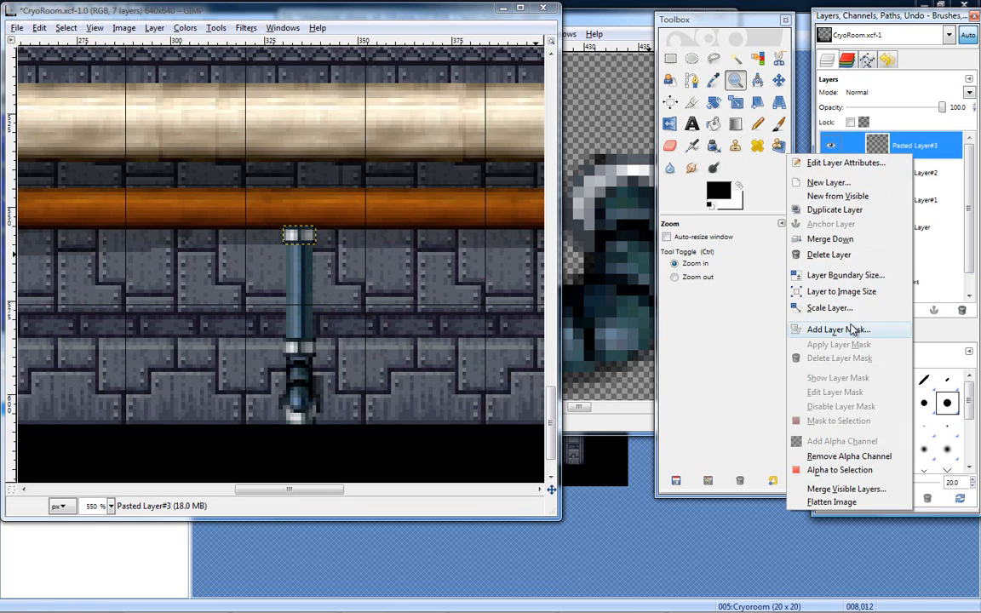
click(850, 240)
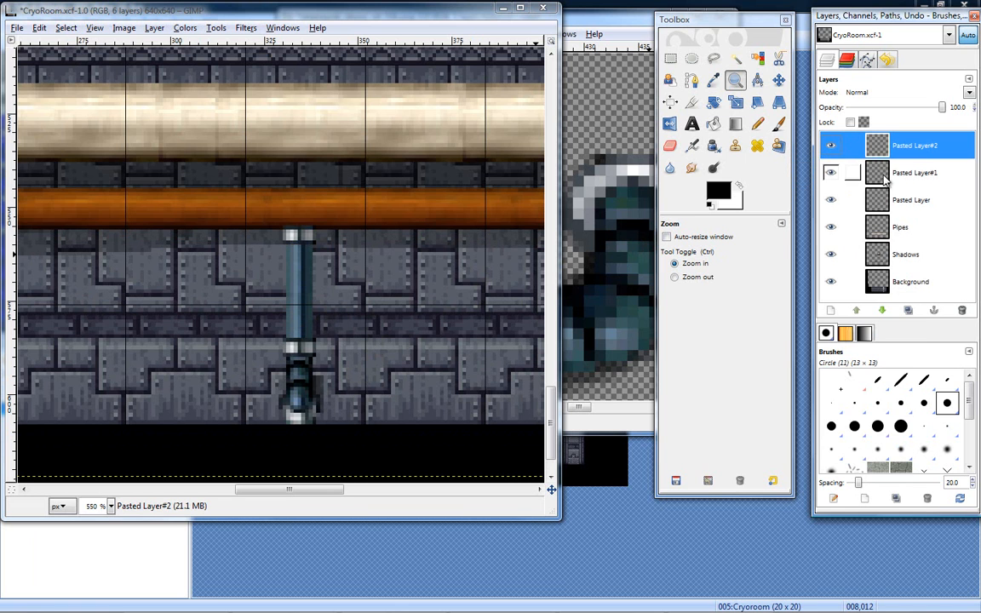
- Merge Pasted Layer#2 and Pasted Layer#1 down into Pasted Layer, and check the merged pipe by toggling its visibility
right_click(834, 147)
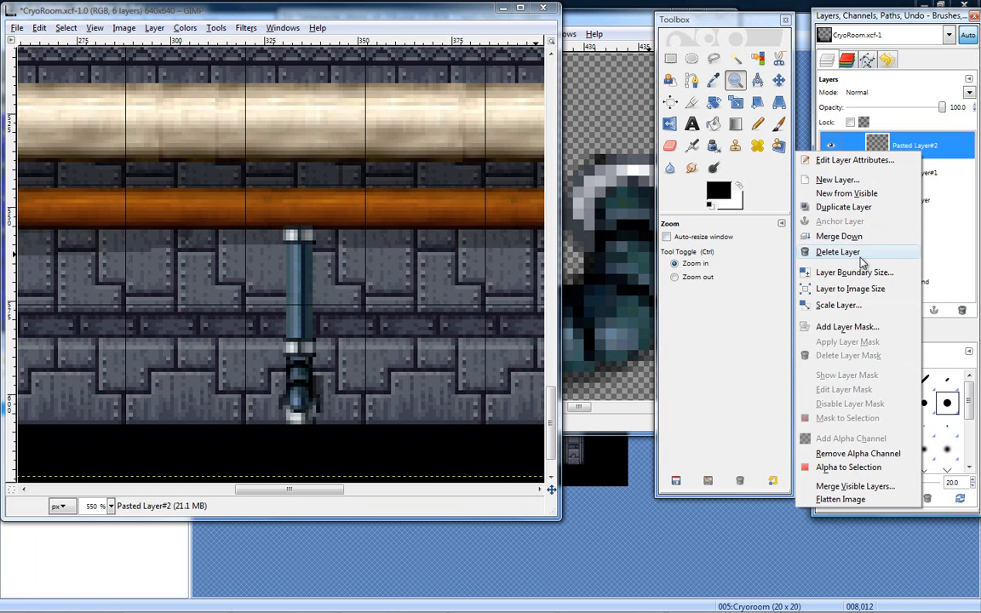
click(766, 211)
click(831, 146)
click(831, 146)
right_click(837, 146)
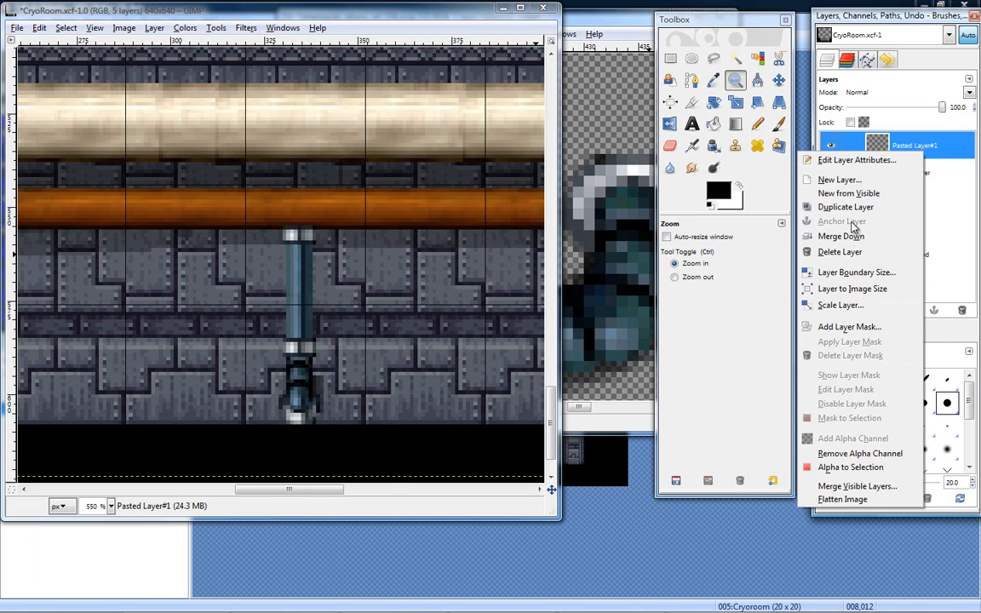
click(830, 226)
click(832, 147)
click(833, 147)
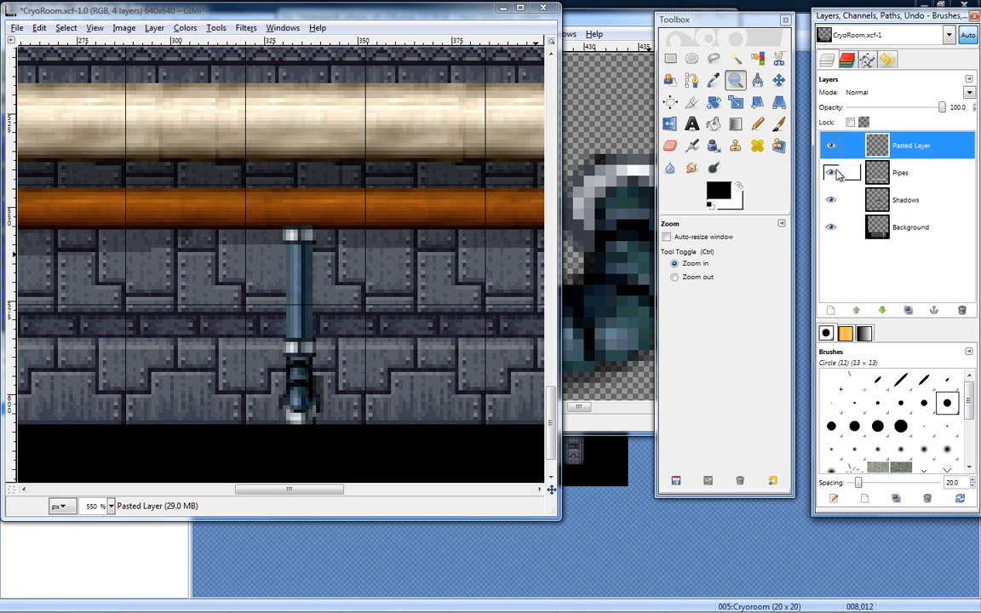
click(831, 173)
click(831, 173)
click(833, 147)
click(833, 147)
- Duplicate Pasted Layer, which holds the straight vertical pipe, three times
drag(890, 149, 900, 150)
right_click(914, 149)
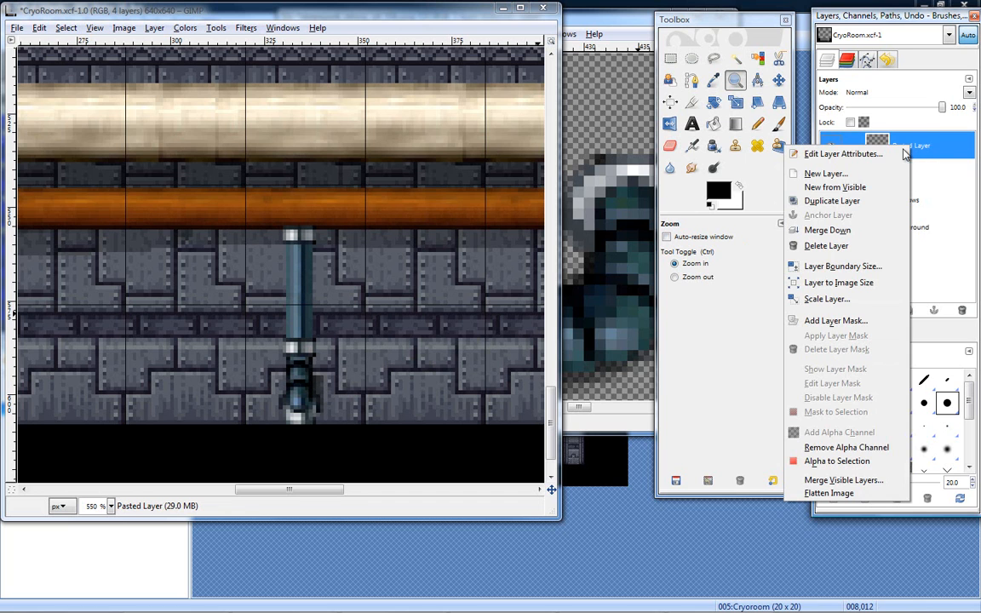
click(863, 202)
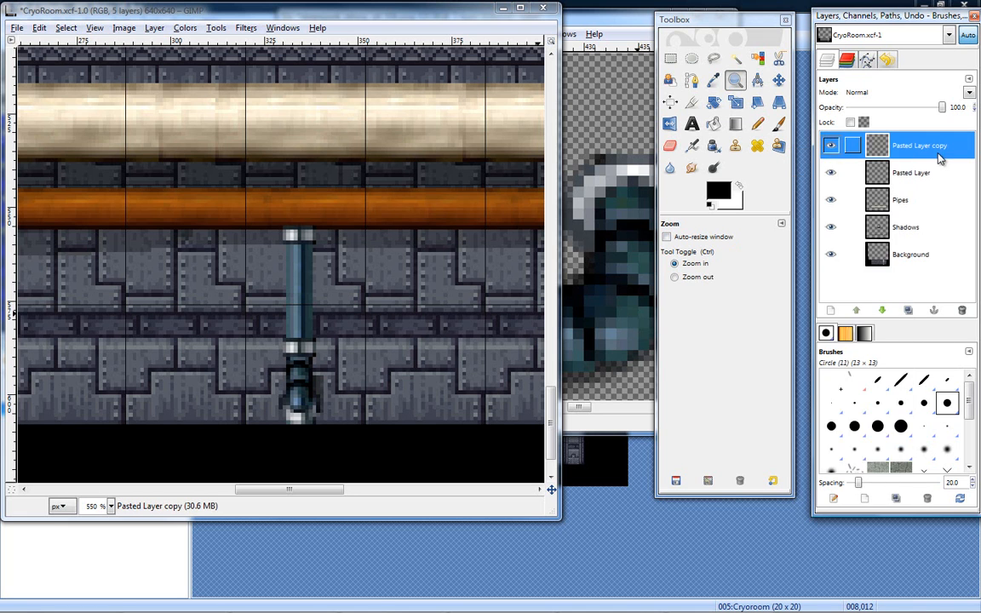
right_click(919, 148)
click(877, 204)
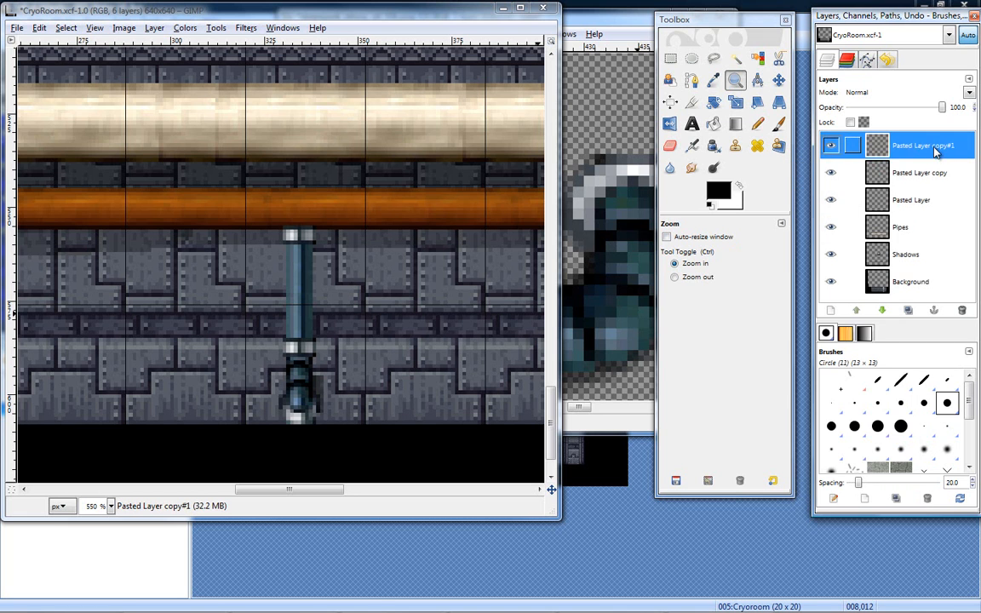
right_click(922, 148)
click(877, 206)
- Move one pipe copy about two grid cells left of the original pipe and another about two grid cells right of it
drag(296, 261, 379, 292)
ctrl+click(396, 280)
ctrl+click(400, 278)
ctrl+click(400, 278)
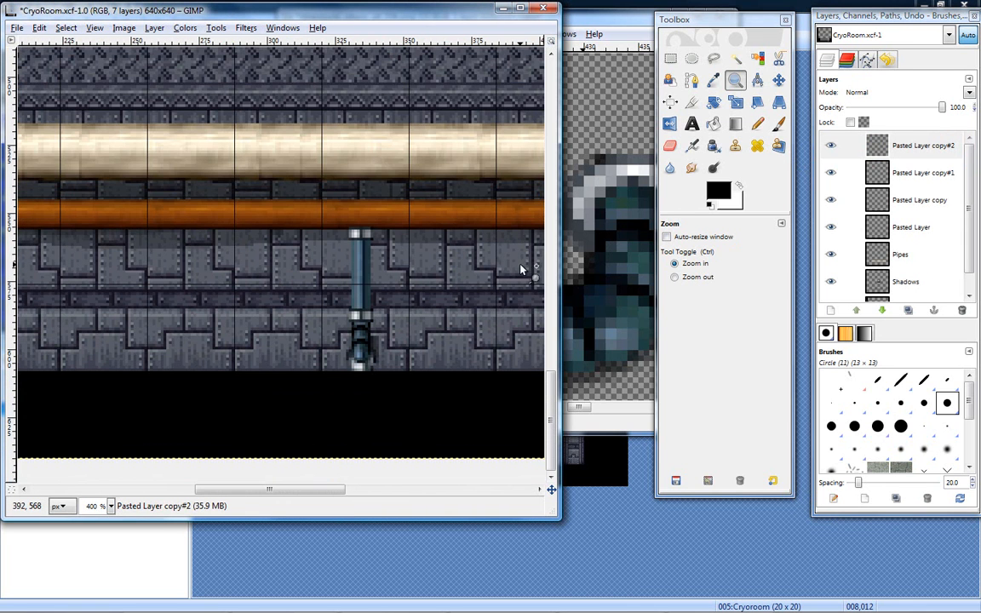
click(779, 79)
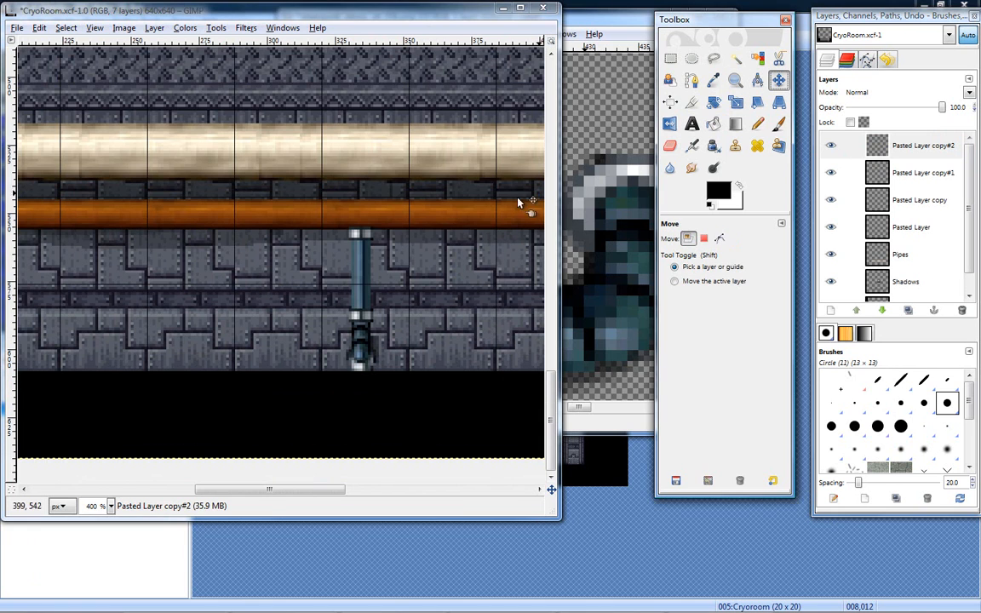
drag(368, 271, 190, 270)
drag(364, 273, 523, 278)
drag(300, 491, 325, 492)
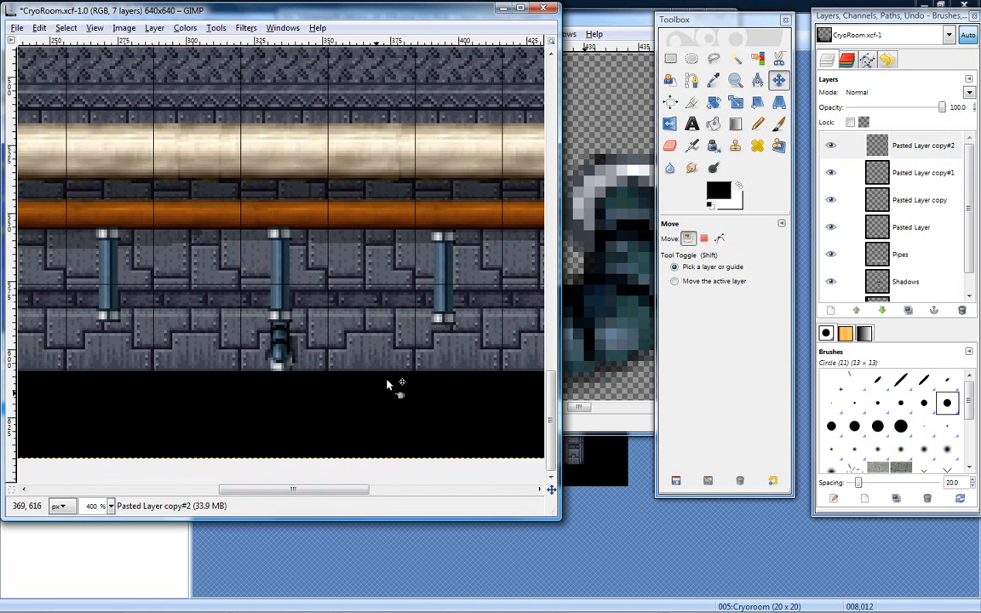
drag(445, 271, 455, 258)
click(262, 348)
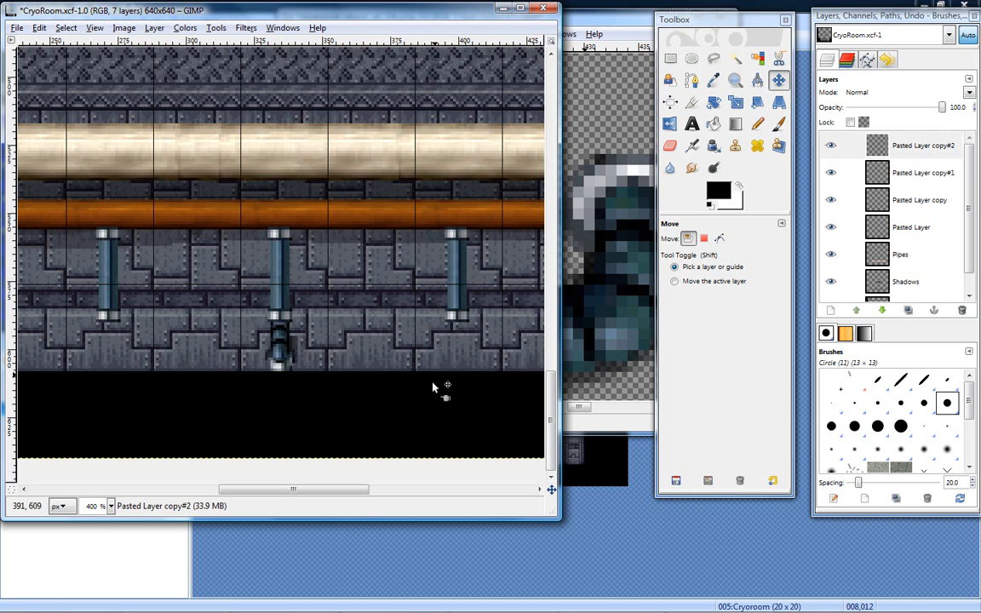
- Place the third pipe copy about two grid cells beyond the left copy, and nudge it one pixel to the left
drag(357, 487, 293, 482)
drag(492, 271, 153, 268)
click(153, 267)
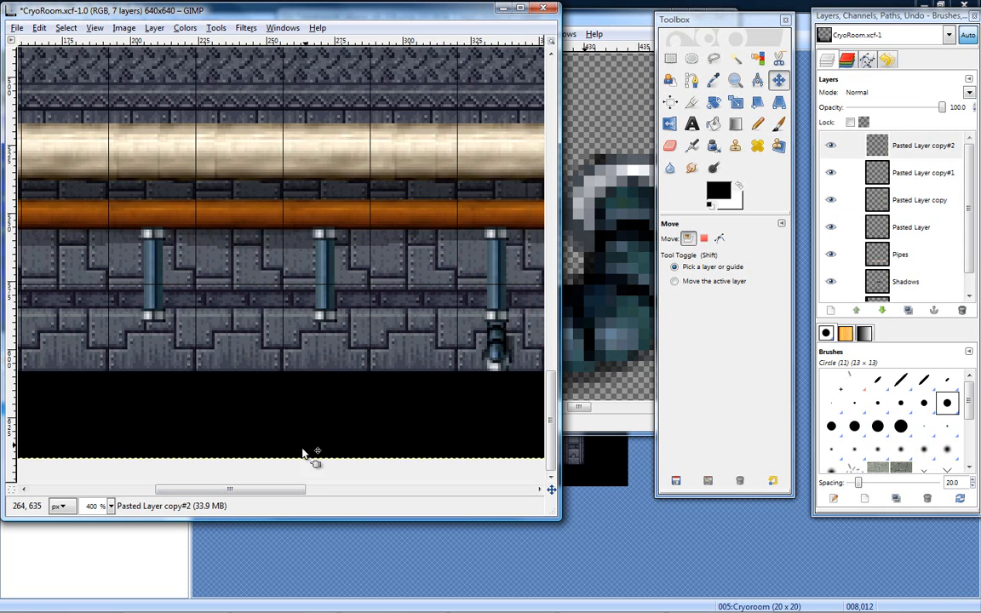
drag(285, 491, 271, 487)
click(737, 80)
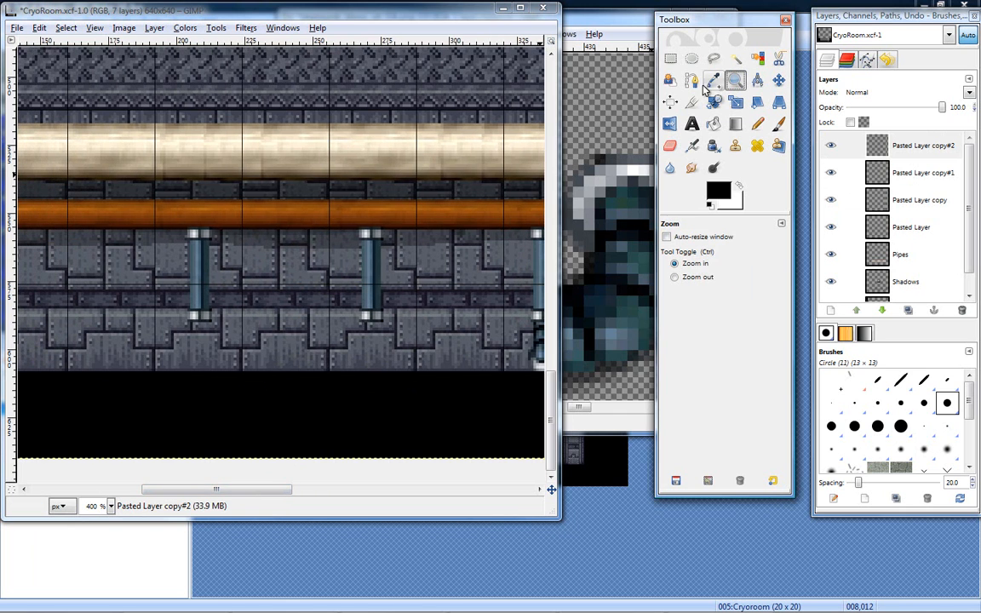
click(171, 275)
click(171, 276)
click(171, 276)
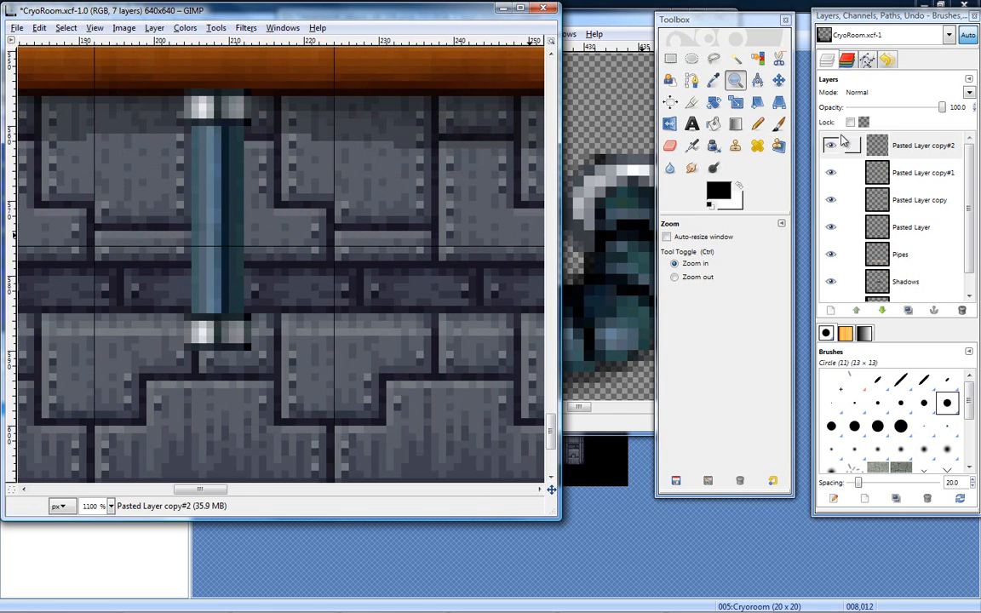
click(779, 80)
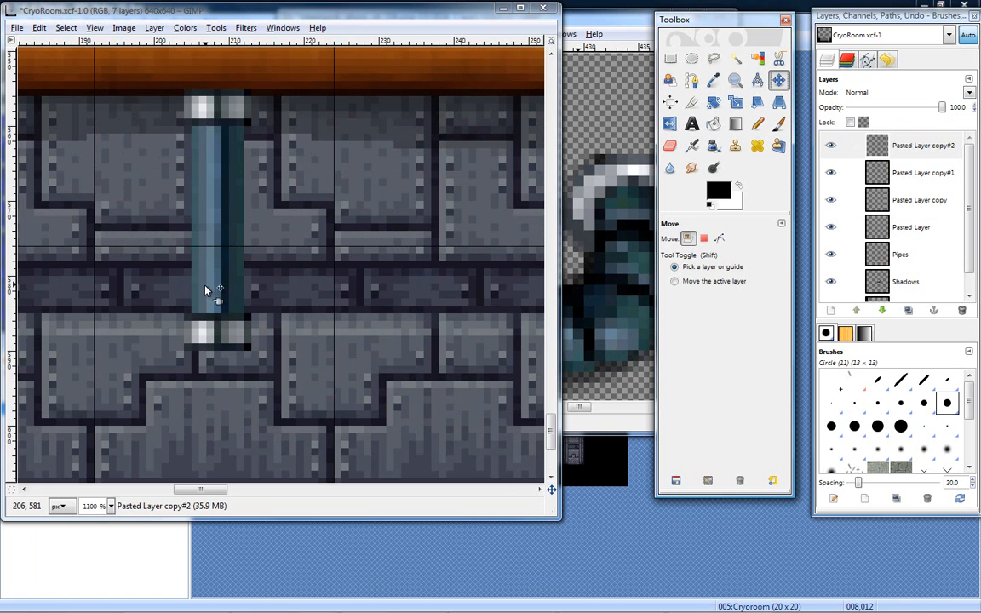
drag(217, 283, 212, 285)
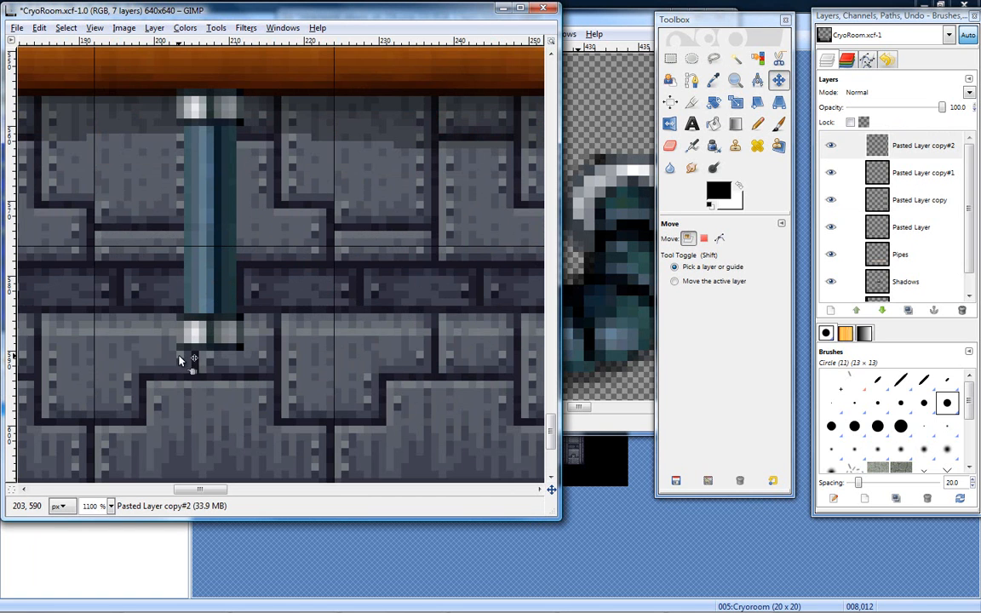
- Examine the spacing of the four vertical pipes along the CryoRoom wall, up close and in the whole image
drag(204, 489, 295, 492)
drag(320, 500, 309, 482)
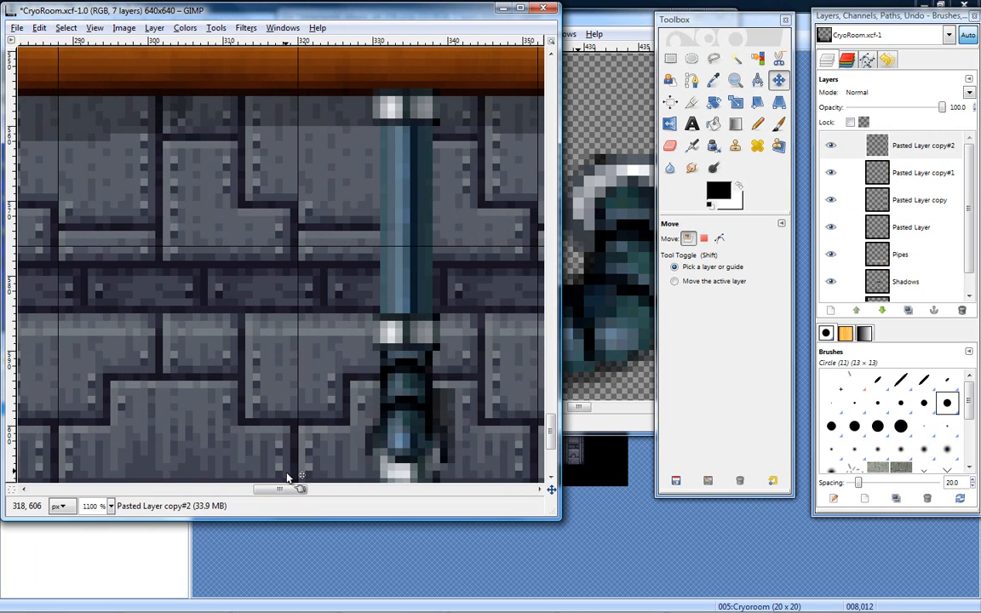
drag(285, 490, 287, 517)
click(736, 80)
click(353, 269)
click(355, 271)
click(354, 271)
click(357, 273)
click(357, 273)
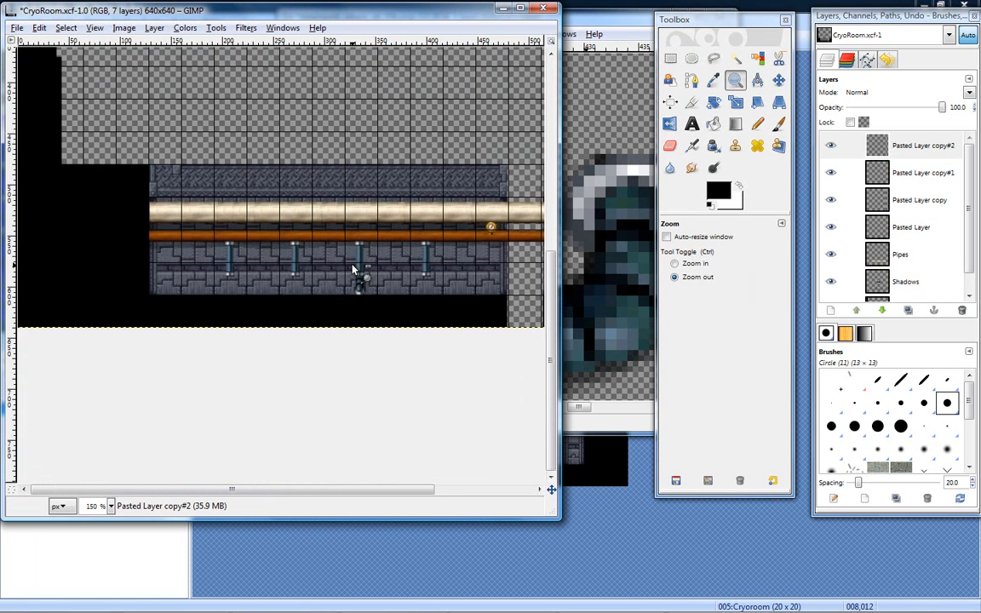
click(357, 227)
key(ctrl)
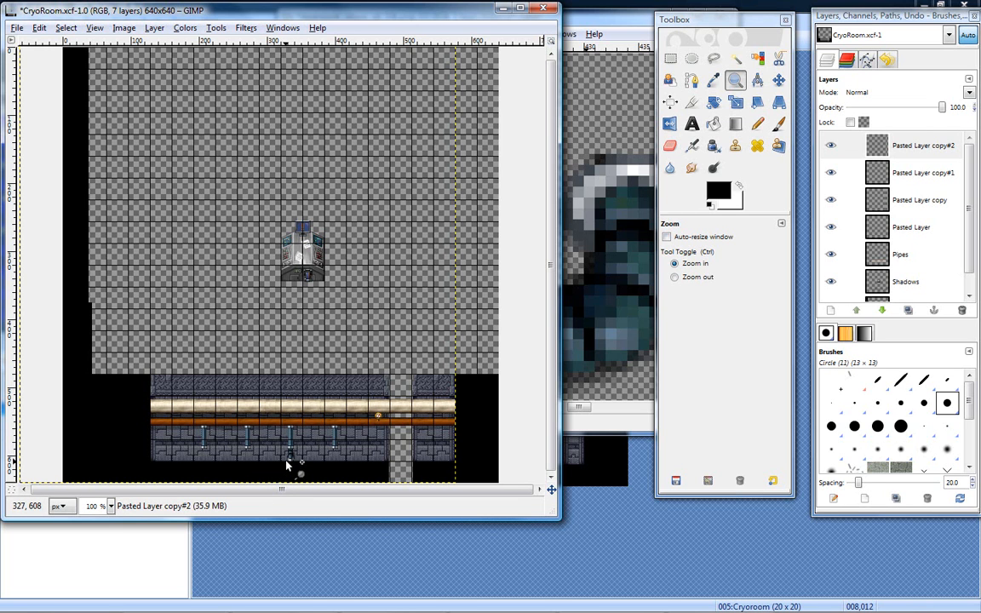
- Select the 32 × 32 px tile at position 320, 576 around the dark fitting below the original pipe
click(288, 463)
click(289, 462)
click(291, 461)
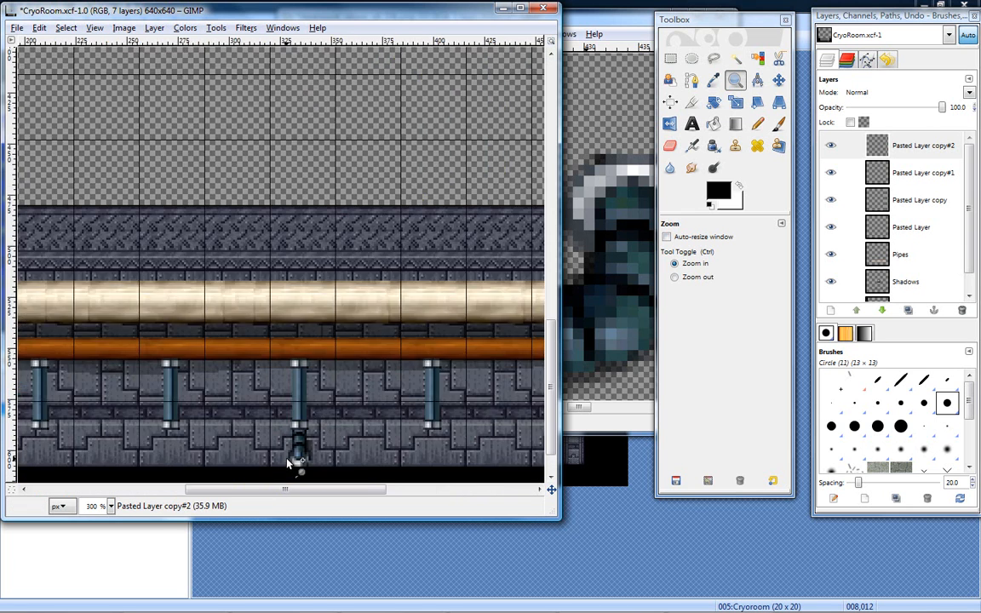
click(294, 458)
click(293, 458)
mouse_move(554, 385)
mouse_down()
mouse_move(555, 404)
mouse_move(555, 391)
mouse_up()
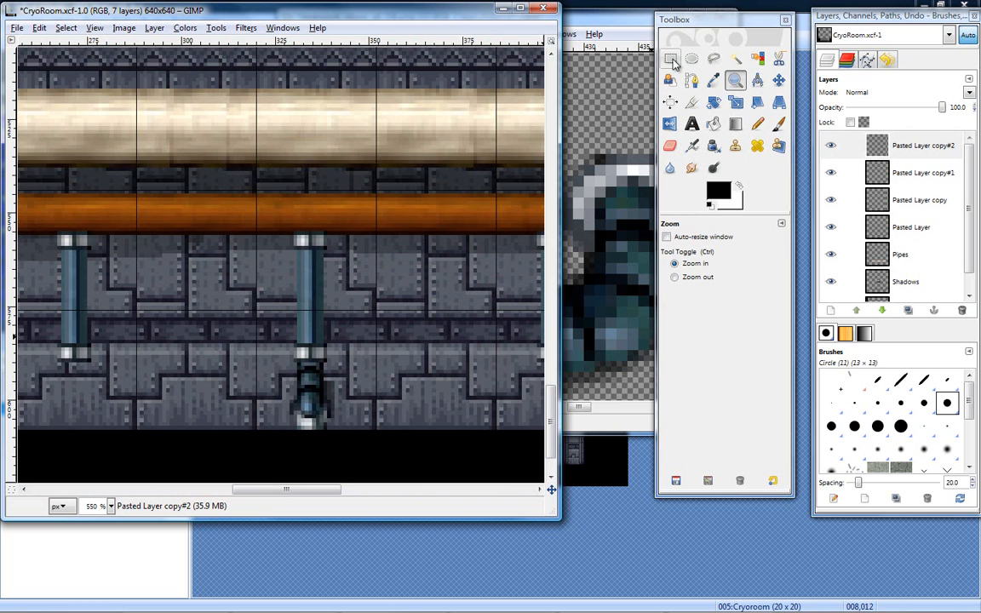
key(r)
drag(258, 311, 377, 428)
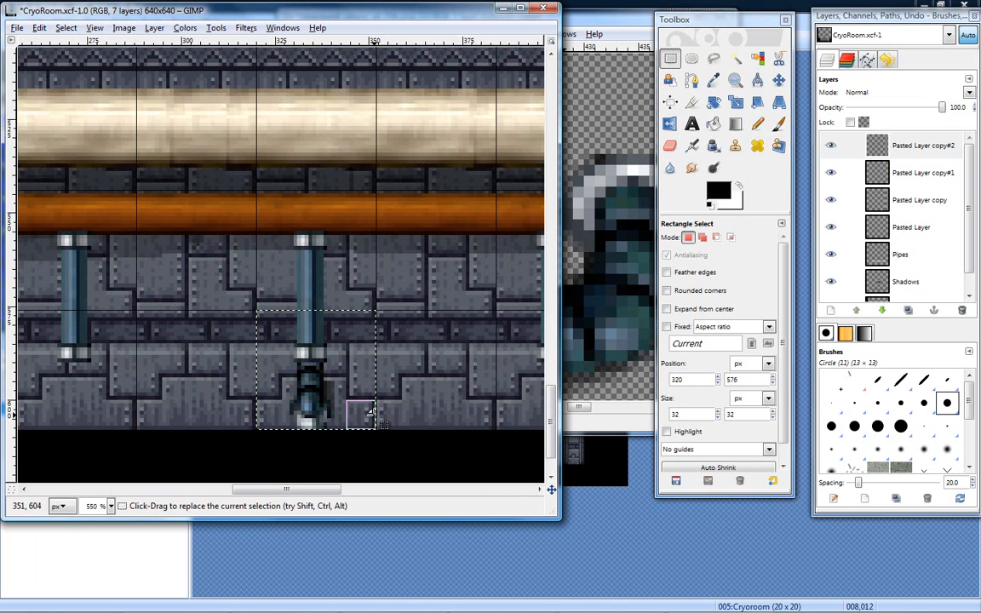
mouse_move(359, 369)
mouse_down()
mouse_move(373, 374)
mouse_move(361, 373)
mouse_up()
drag(322, 326, 321, 325)
click(265, 372)
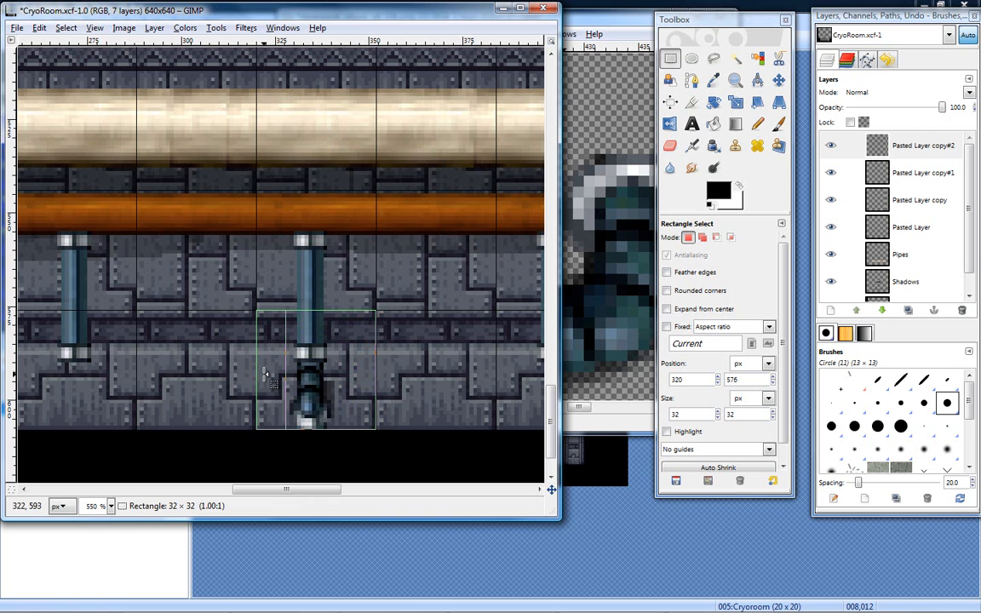
click(266, 372)
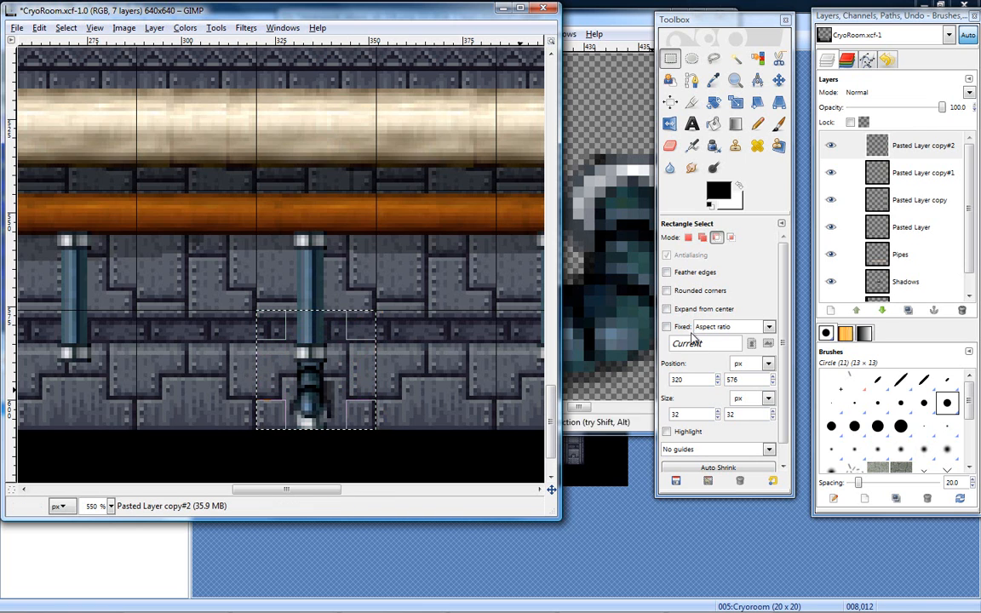
- Merge the three pipe copy layers, Pasted Layer copy#2, copy#1 and copy, down into Pasted Layer
click(920, 151)
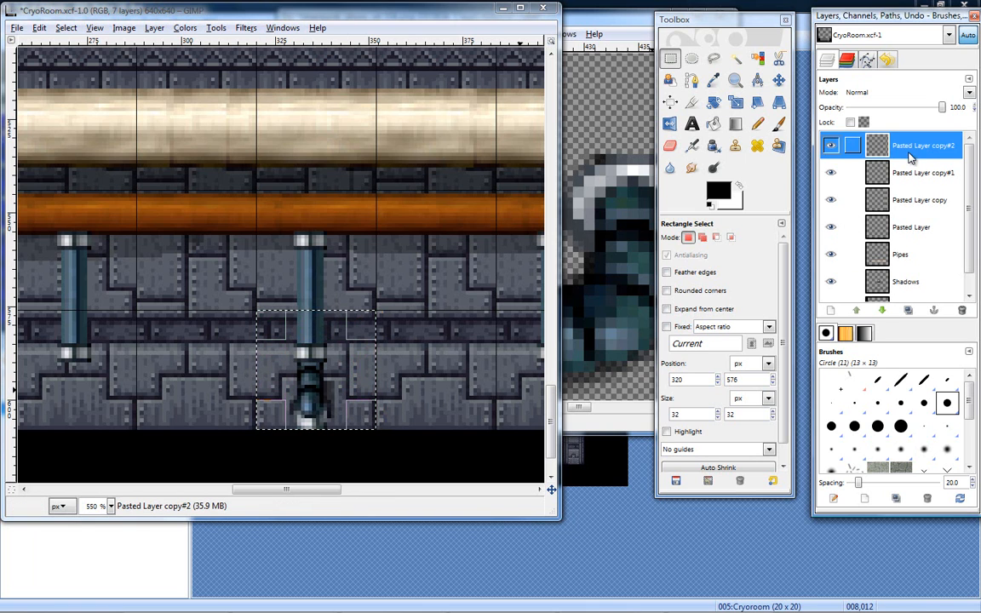
right_click(912, 155)
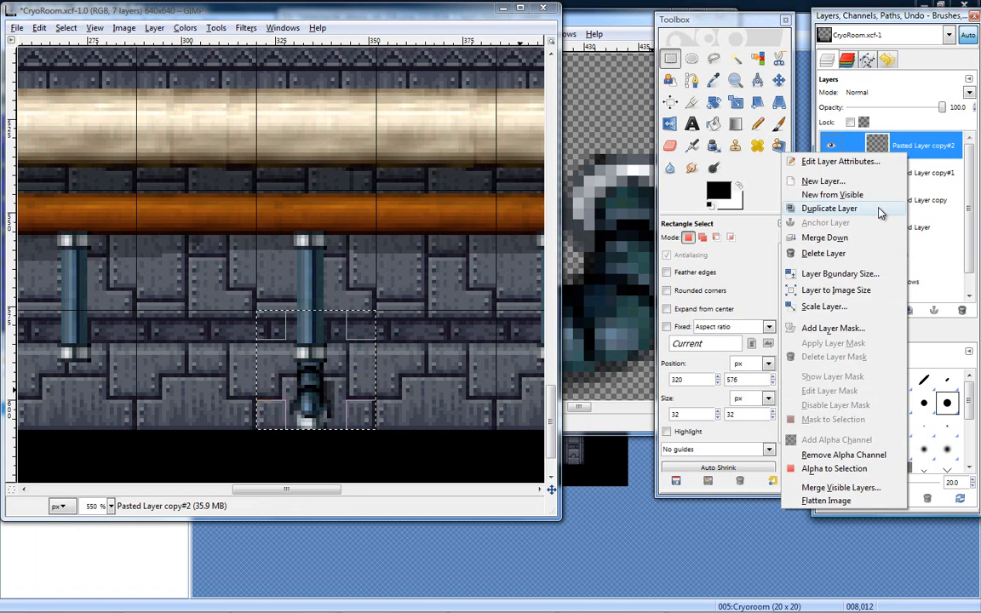
click(824, 238)
right_click(907, 151)
click(817, 253)
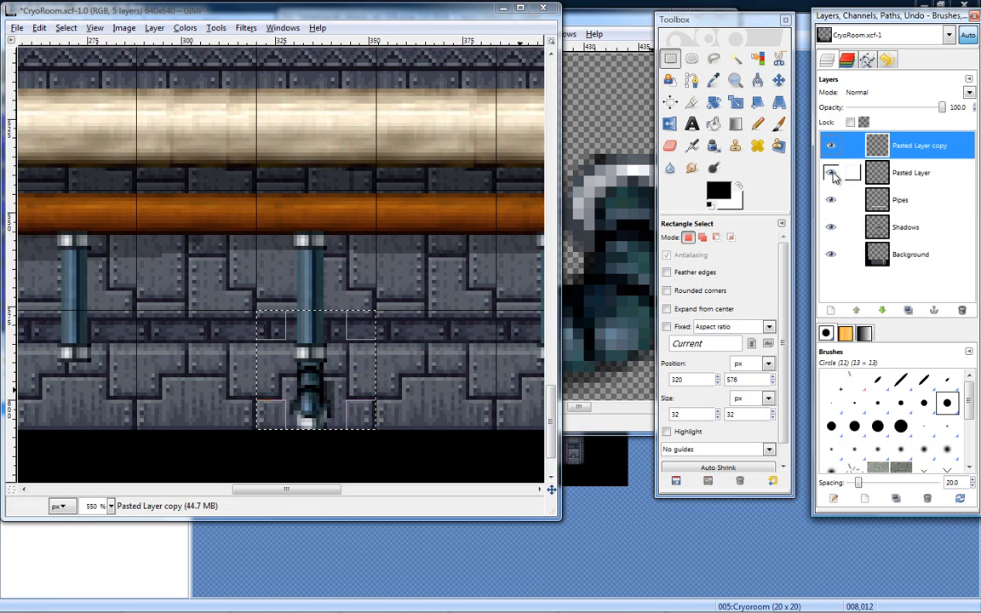
right_click(904, 152)
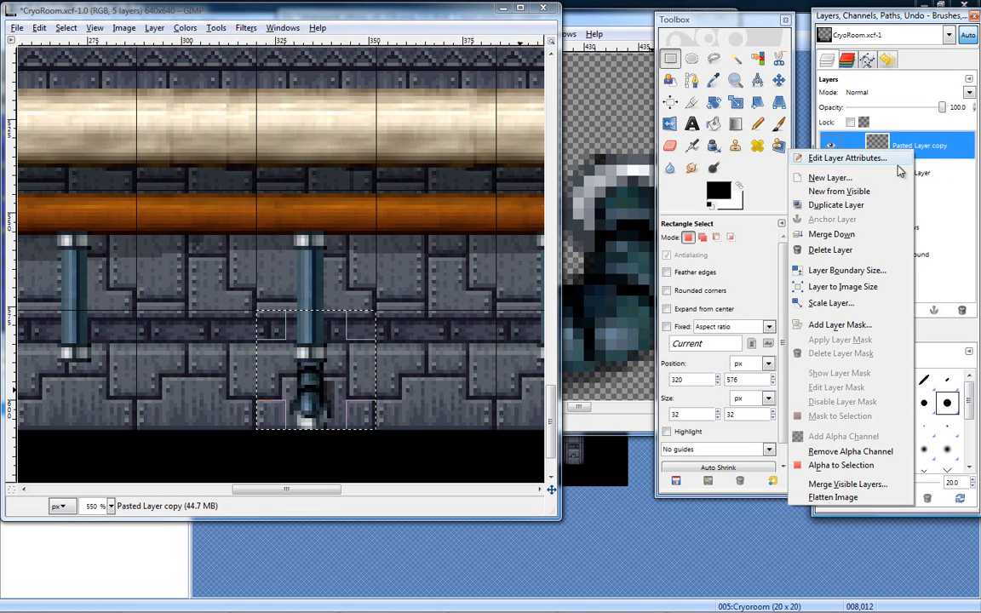
click(856, 235)
- Toggle the visibility of the merged Pasted Layer and the Pipes layer to check which one holds the lower fitting
click(832, 147)
click(832, 147)
click(832, 147)
click(832, 147)
click(832, 146)
click(832, 147)
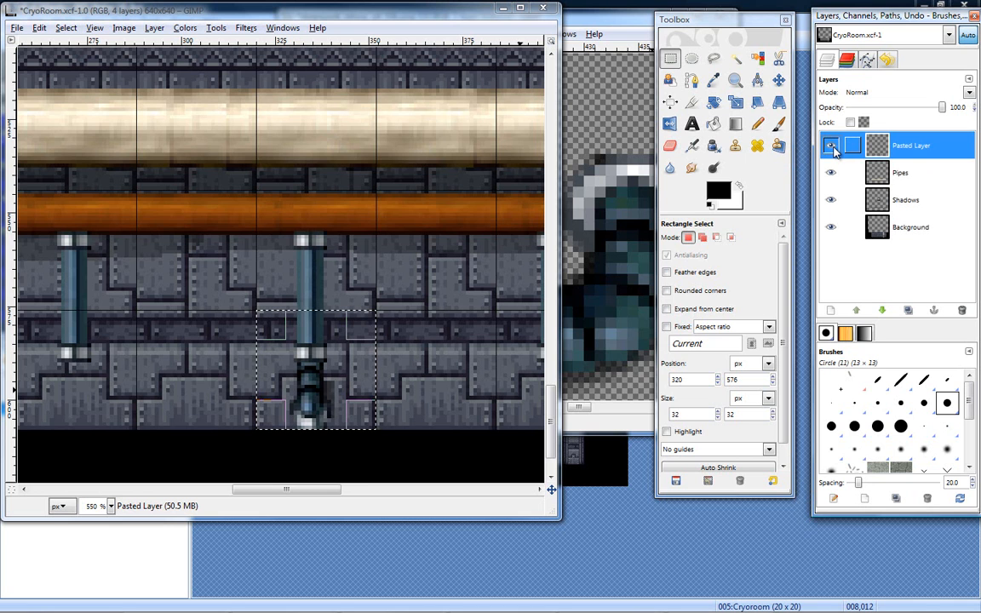
click(832, 147)
click(832, 146)
click(832, 147)
click(832, 146)
click(833, 146)
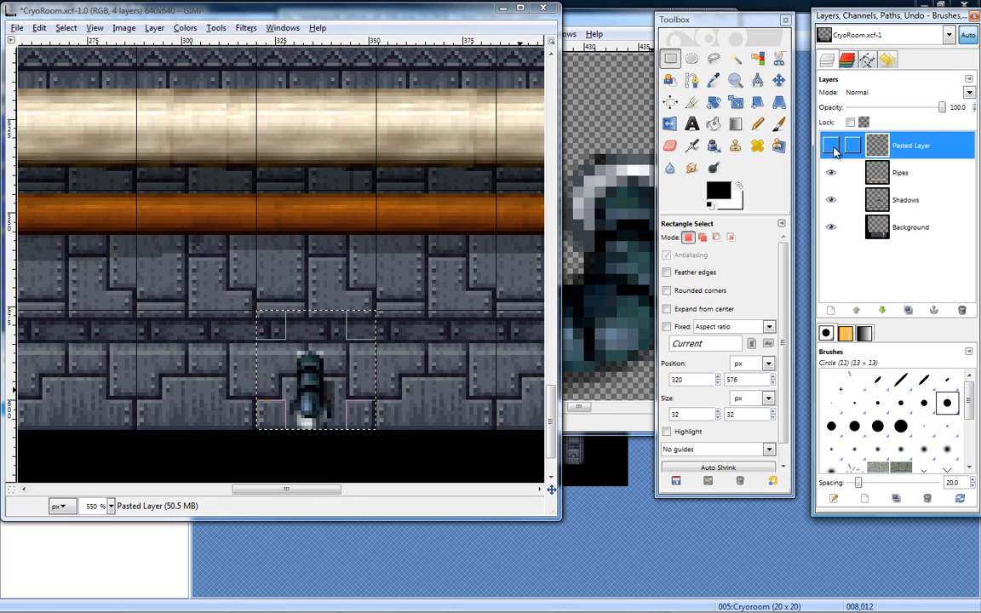
click(833, 147)
click(832, 147)
click(833, 146)
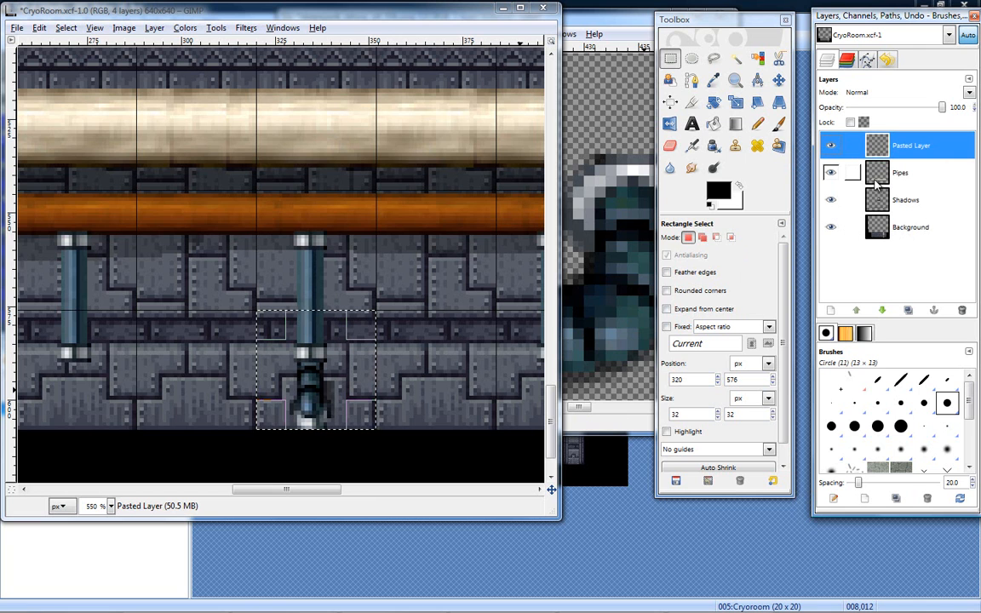
click(832, 173)
click(832, 173)
- Copy the selected lower fitting from the Pipes layer and paste it as a floating selection
click(904, 174)
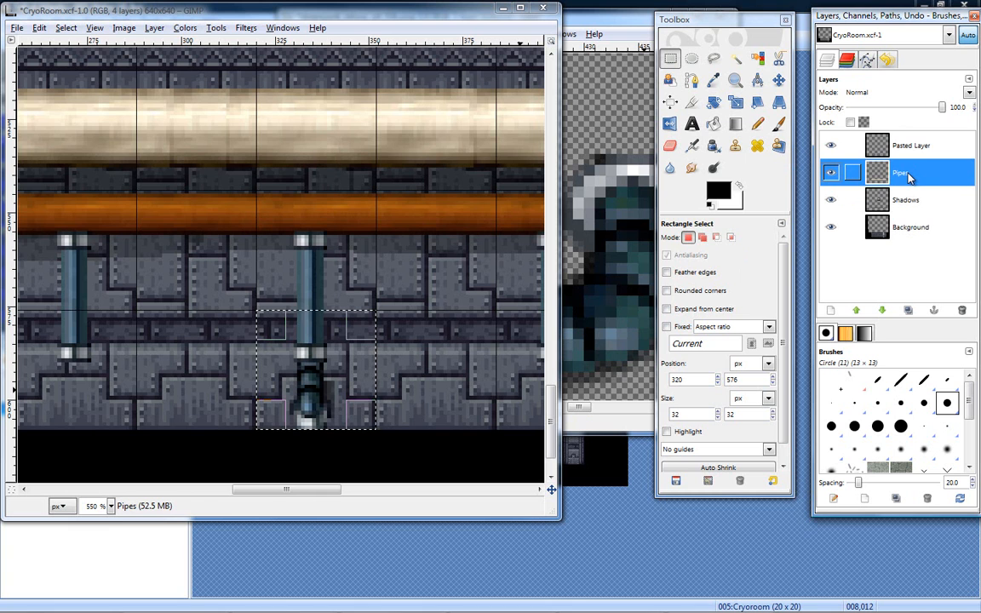
key(ctrl+c)
key(ctrl+v)
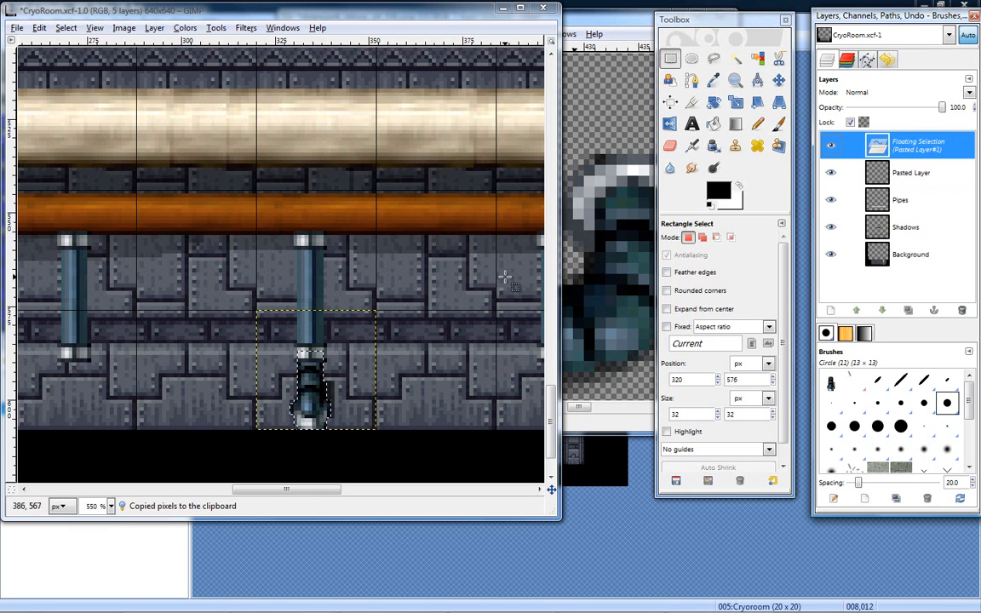
- Move the pasted fitting directly beneath the next pipe to the left and anchor it to the Pipes layer
click(777, 82)
drag(309, 385, 75, 389)
drag(246, 490, 228, 494)
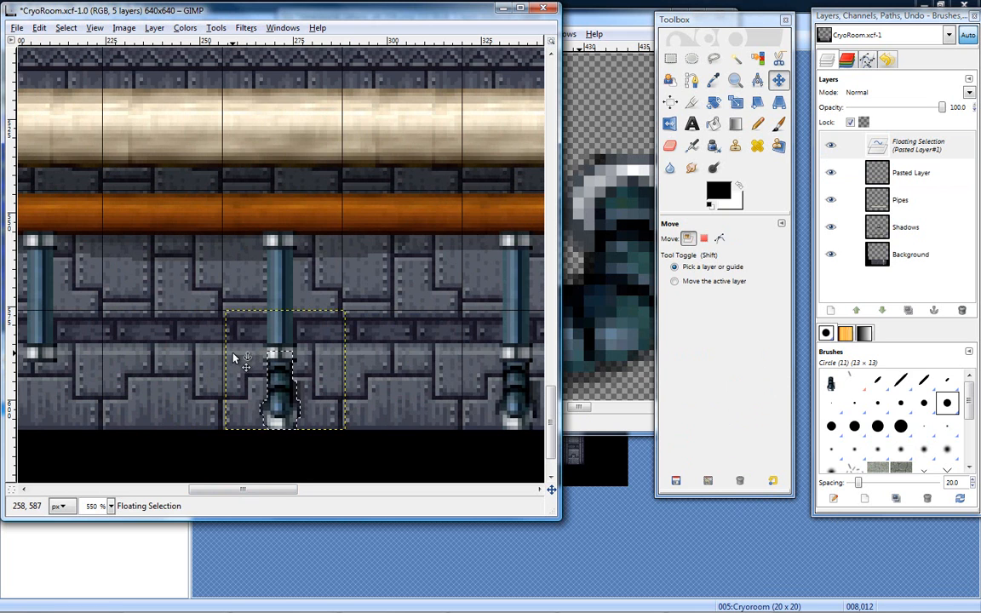
click(264, 391)
key(ctrl)
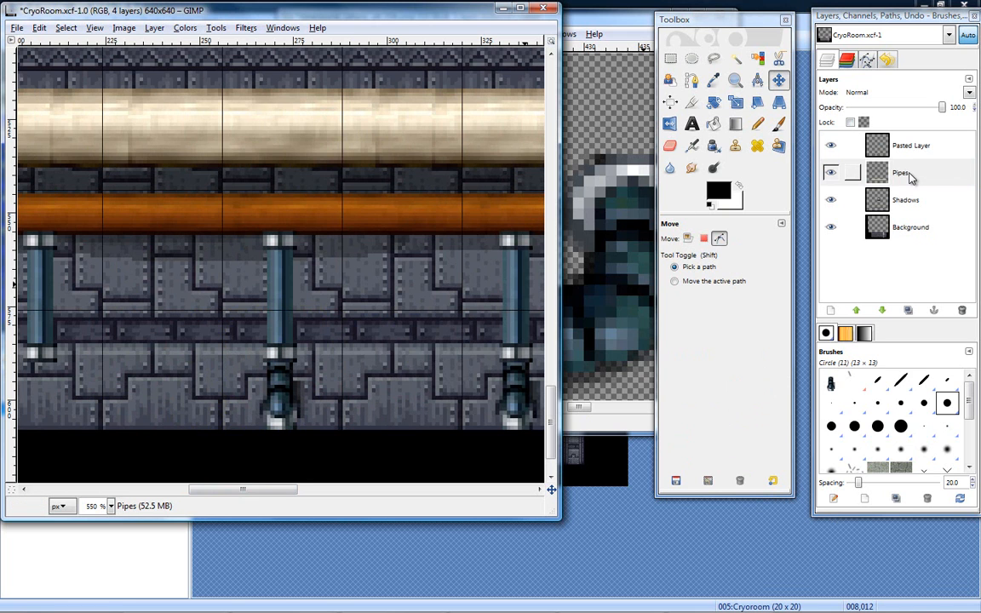
click(832, 148)
click(832, 147)
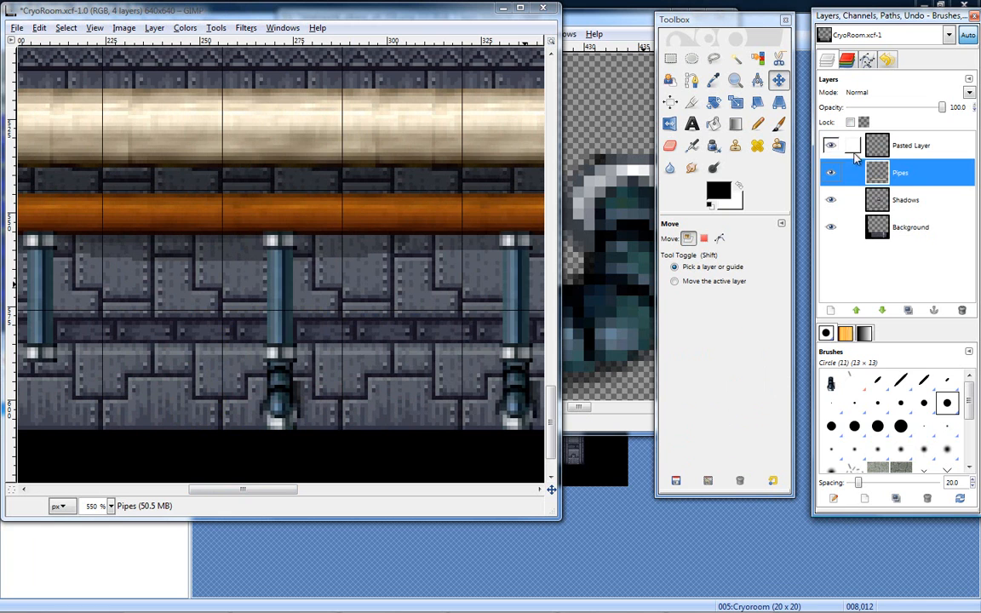
- Paste the lower fitting, nudge it slightly left beneath the middle visible pipe, and turn the floating selection into a new layer
key(ctrl+v)
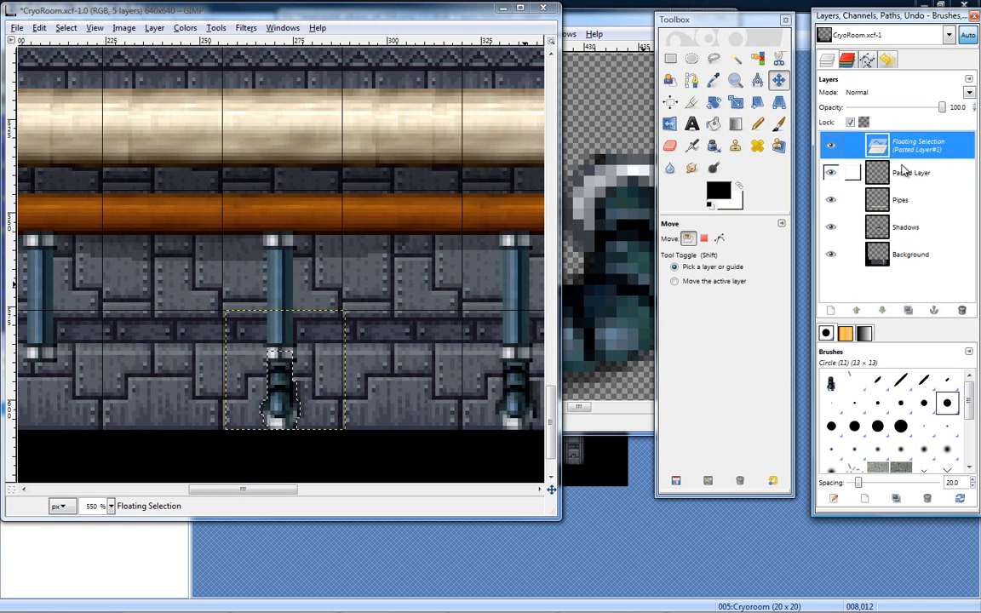
drag(277, 407, 280, 402)
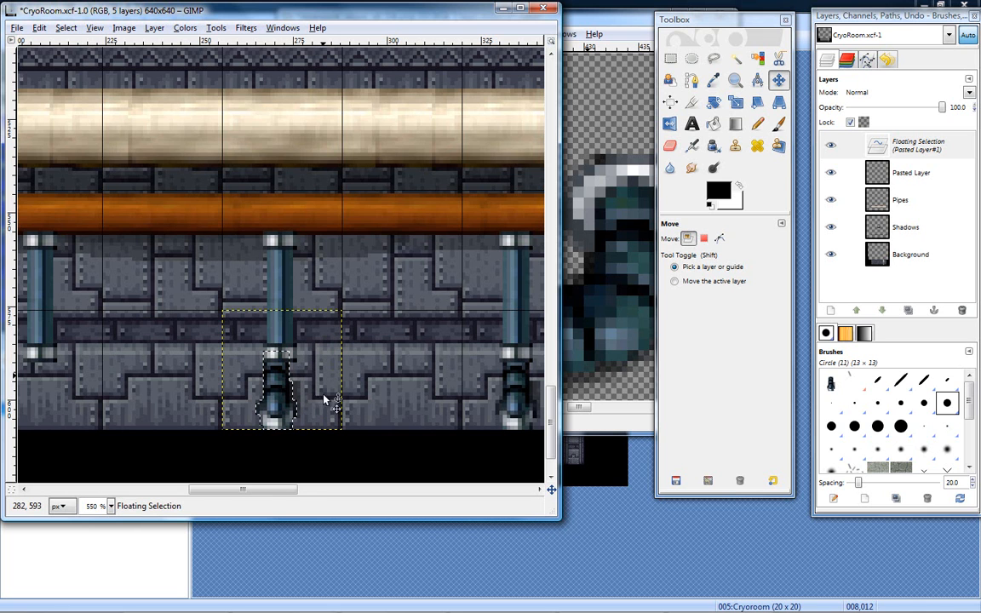
right_click(894, 143)
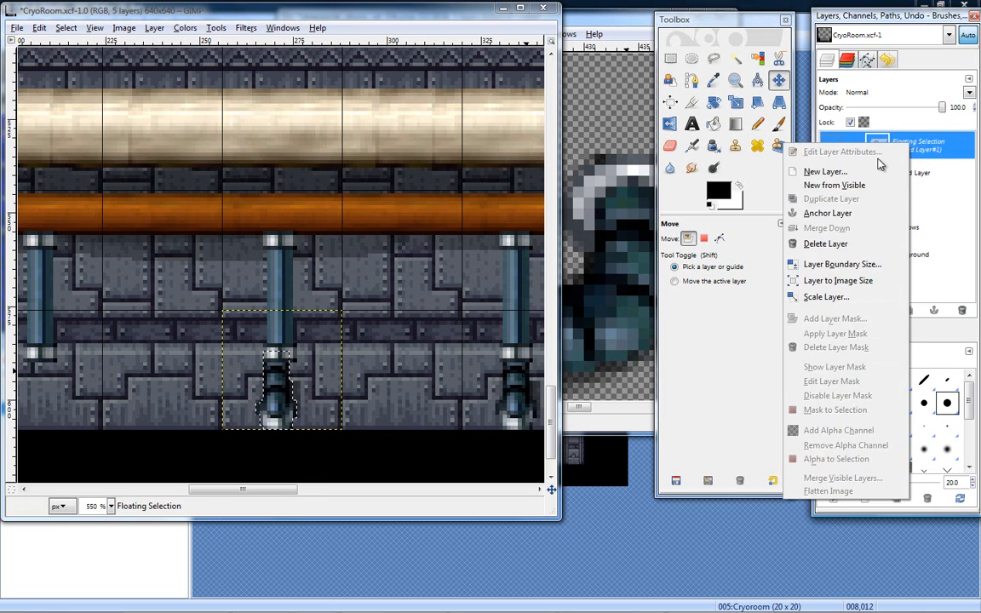
click(869, 170)
- Copy the fitting and paste another one, move it beneath the next pipe to the left, and convert it to a new layer
key(ctrl+c)
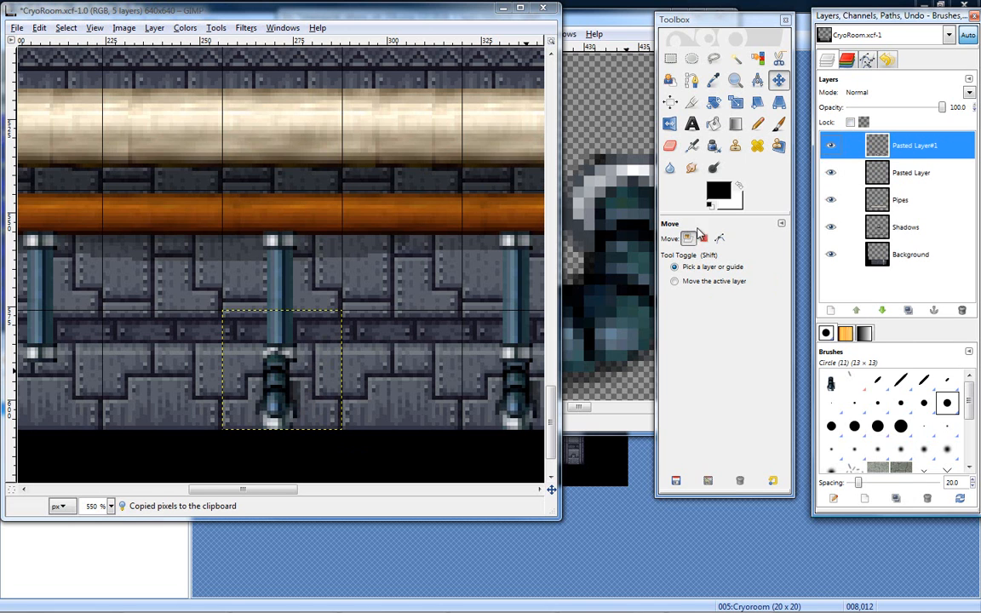
key(ctrl+v)
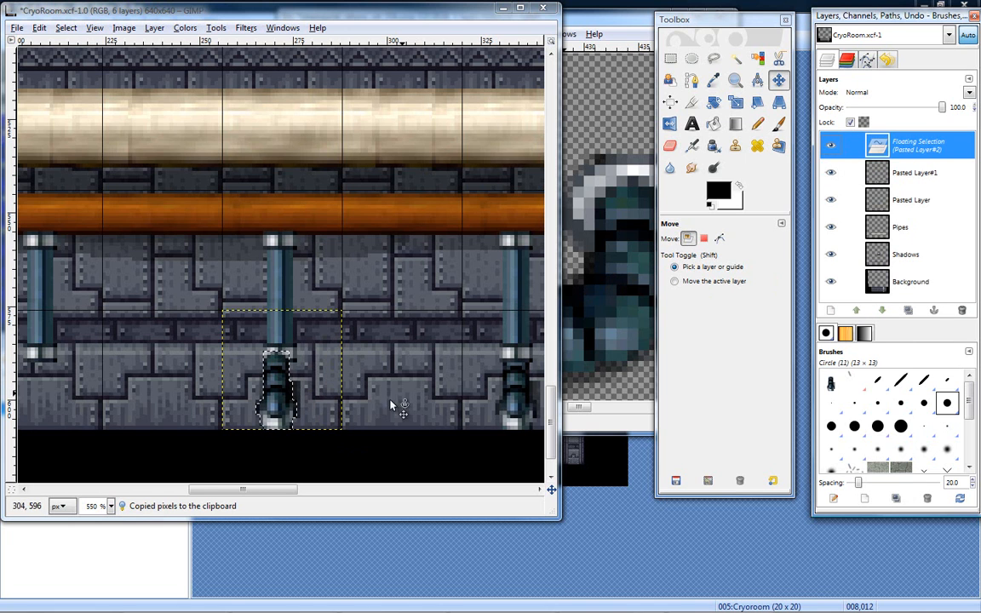
drag(284, 490, 260, 495)
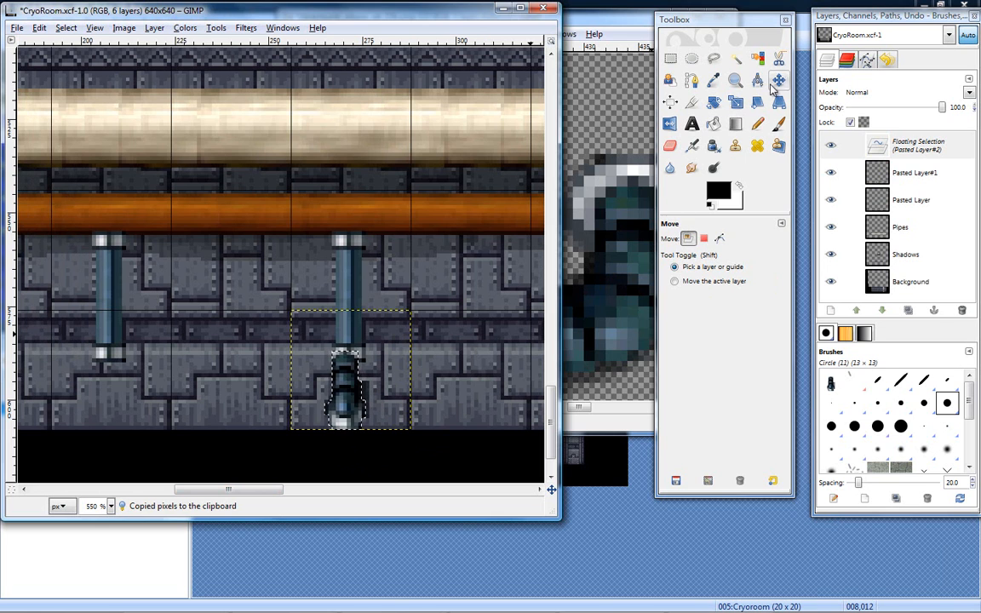
drag(338, 404, 99, 403)
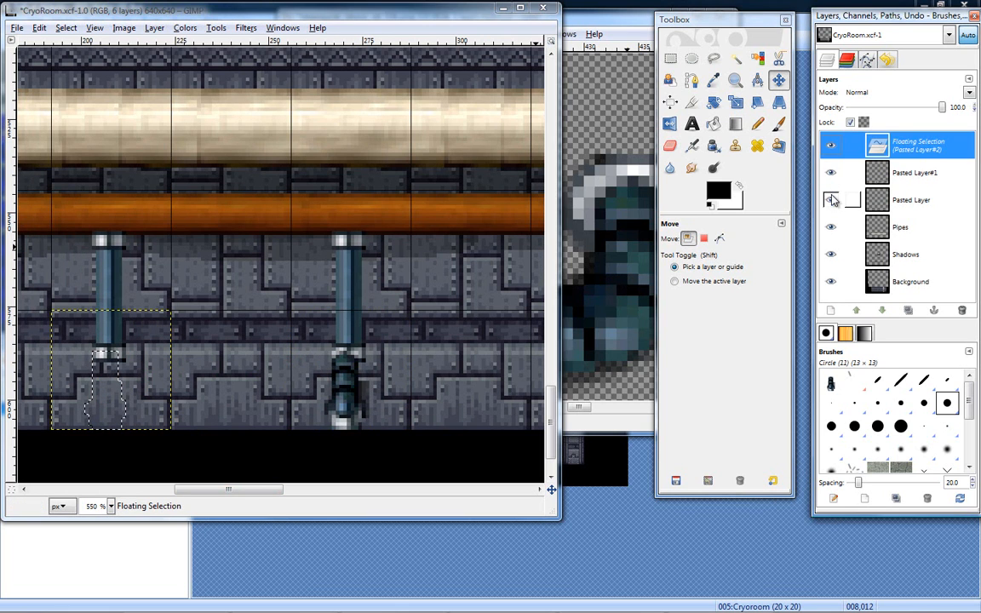
right_click(916, 150)
click(831, 179)
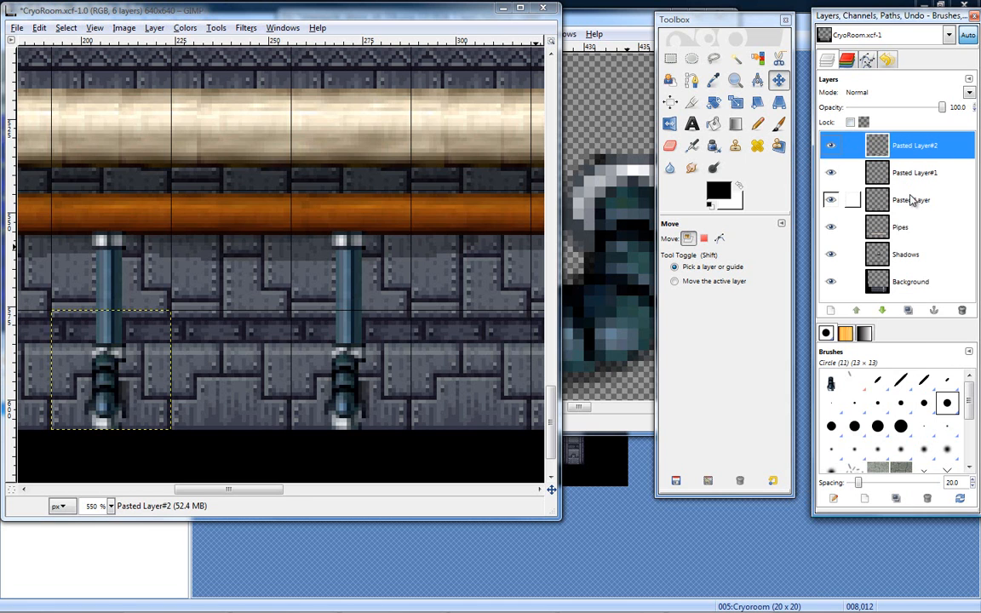
- Identify the pipes on Pasted Layer by toggling its visibility, and move that layer 1 px left and 1 px up
click(911, 201)
click(916, 180)
drag(901, 204, 838, 204)
click(834, 203)
click(834, 202)
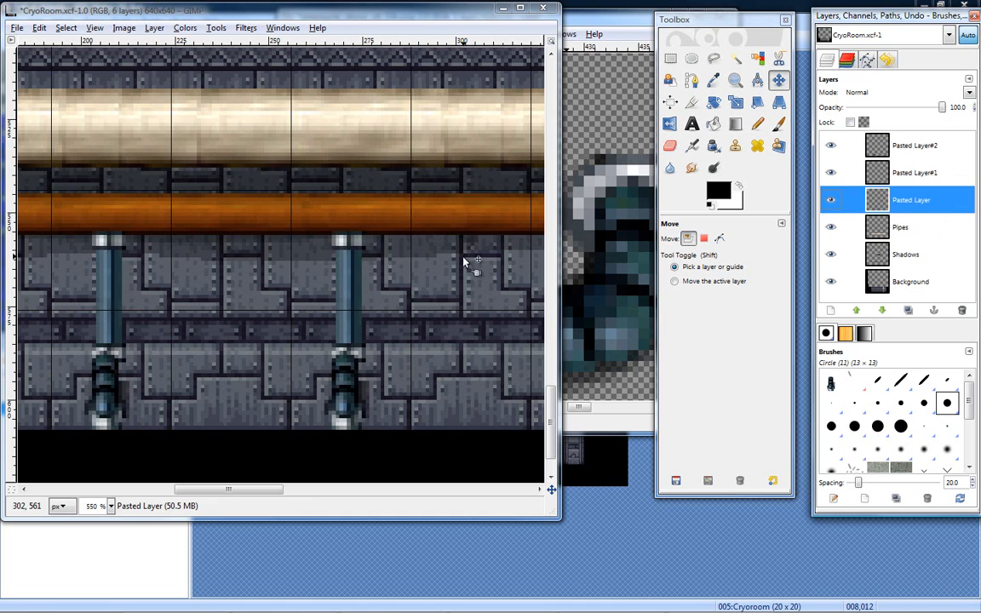
drag(356, 281, 349, 281)
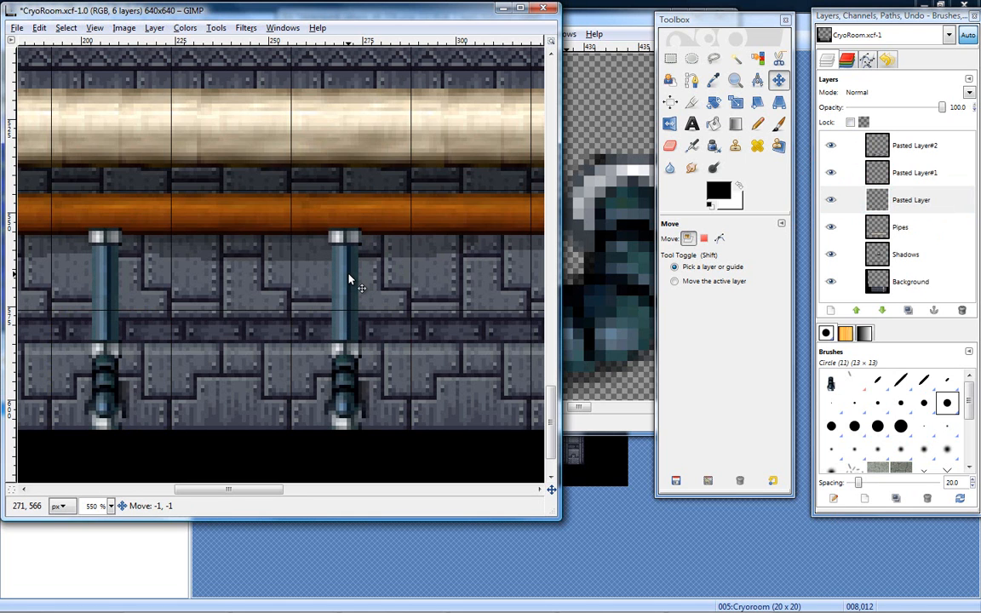
- Paste a lower fitting beneath the rightmost blue pipe and anchor it to Pasted Layer
drag(203, 496, 272, 480)
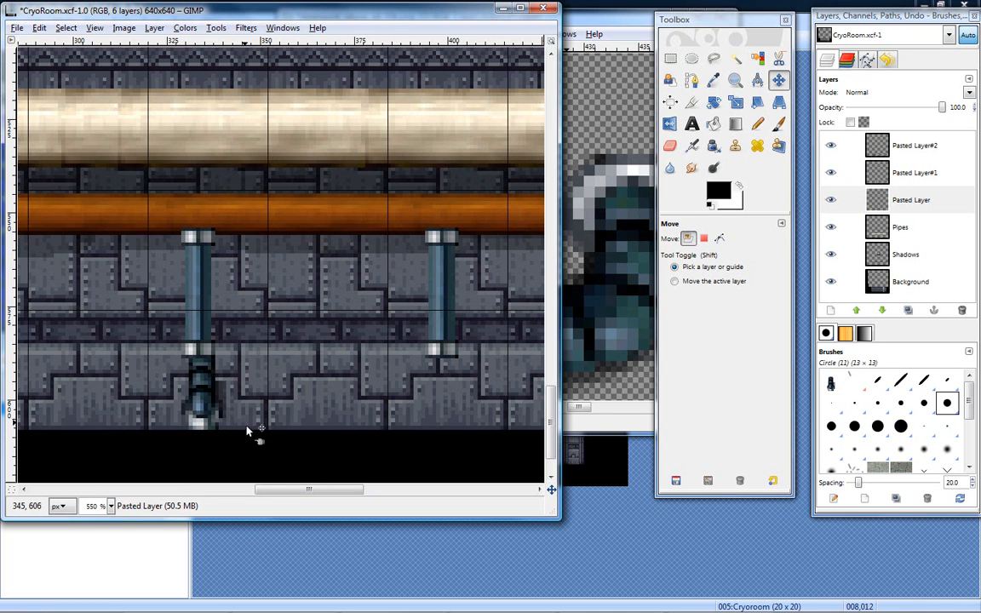
drag(295, 491, 247, 506)
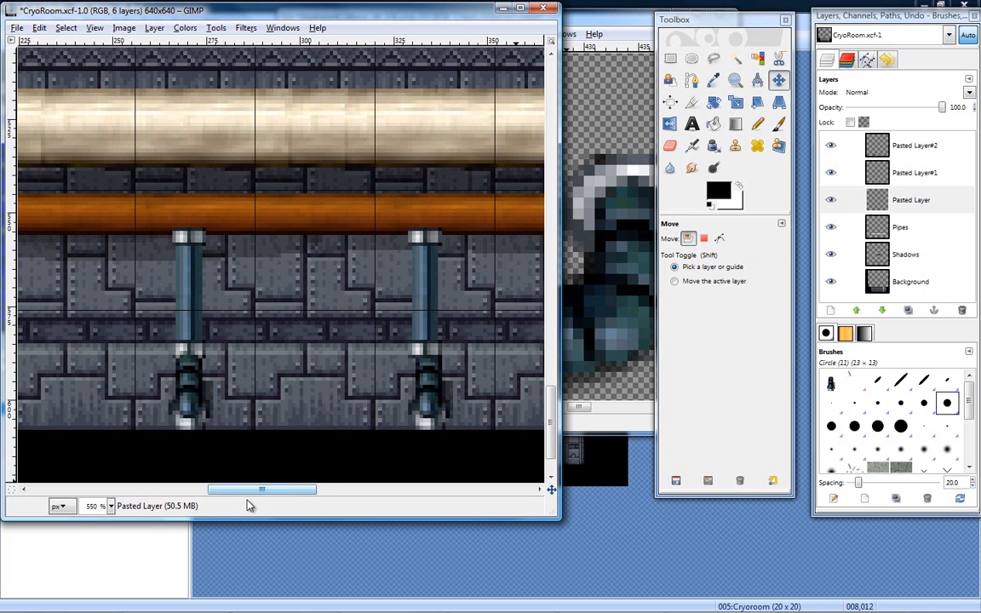
drag(247, 506, 240, 507)
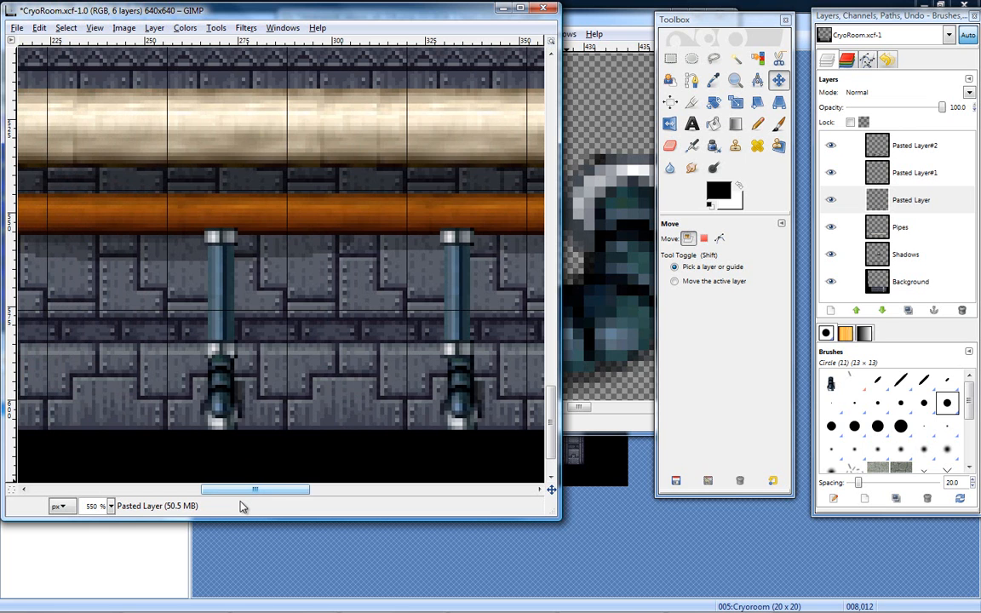
drag(240, 507, 303, 510)
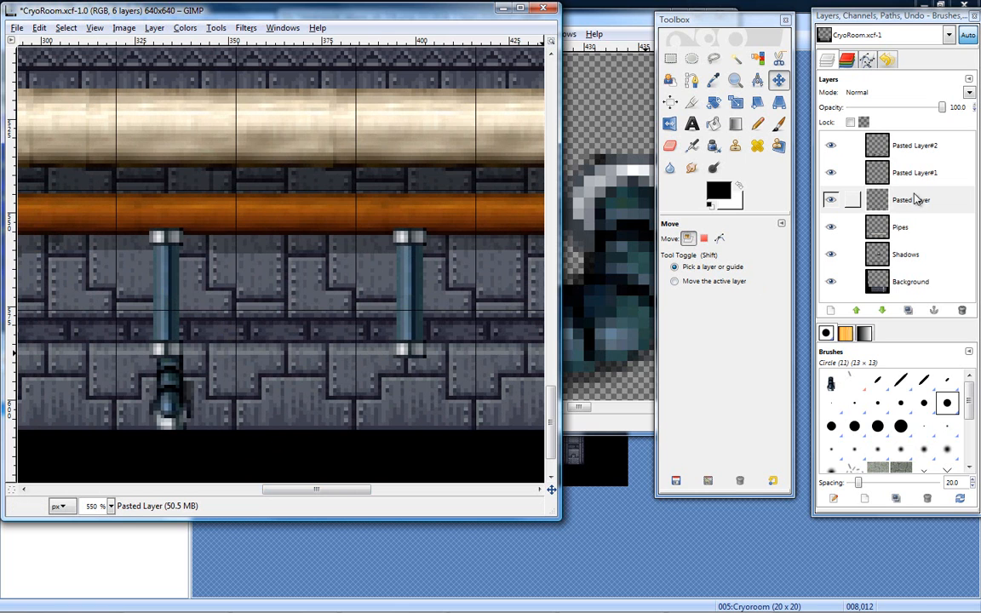
click(845, 201)
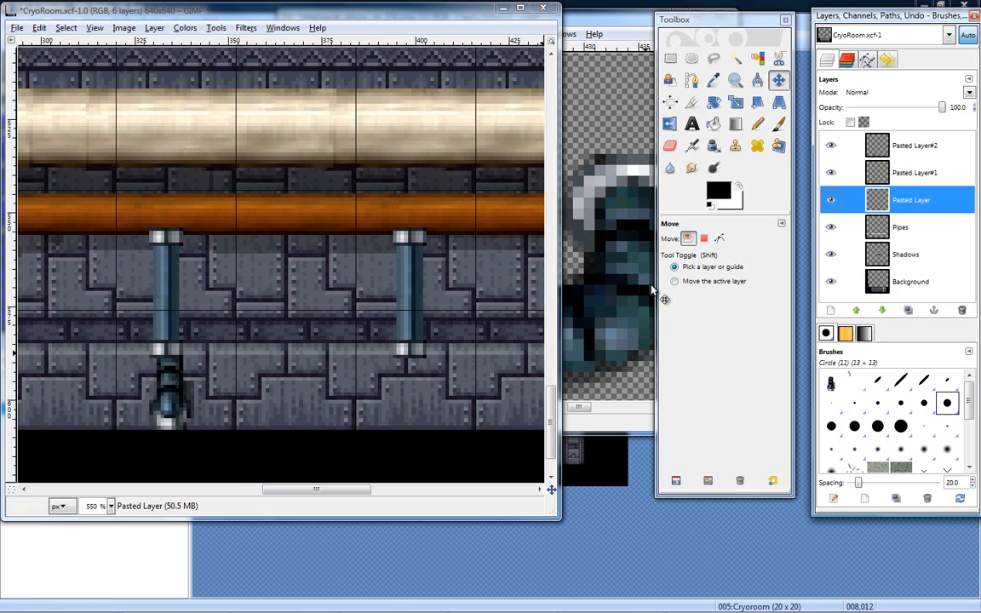
click(669, 61)
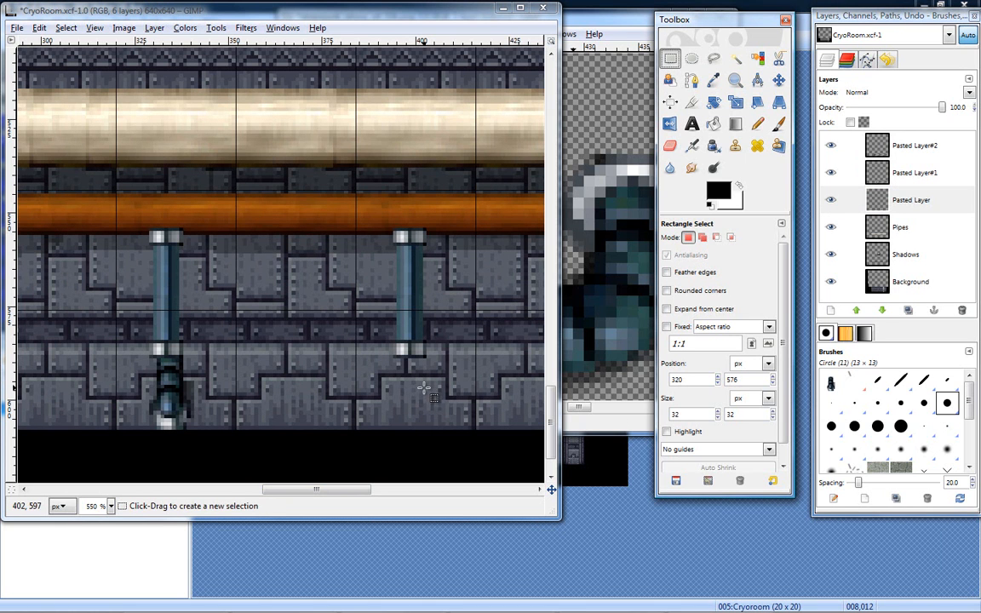
key(ctrl+v)
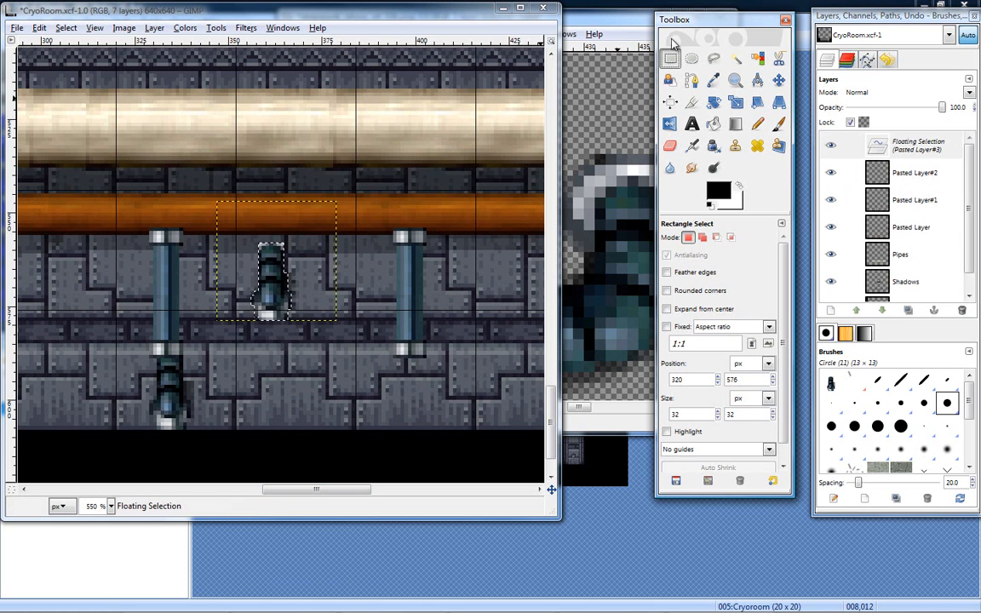
click(779, 81)
drag(270, 247, 416, 387)
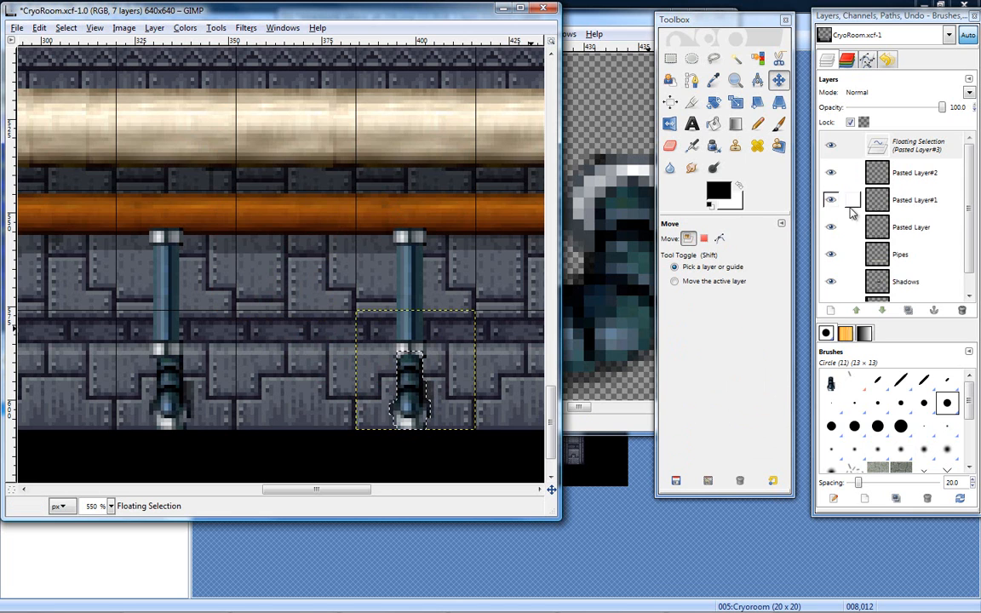
right_click(816, 147)
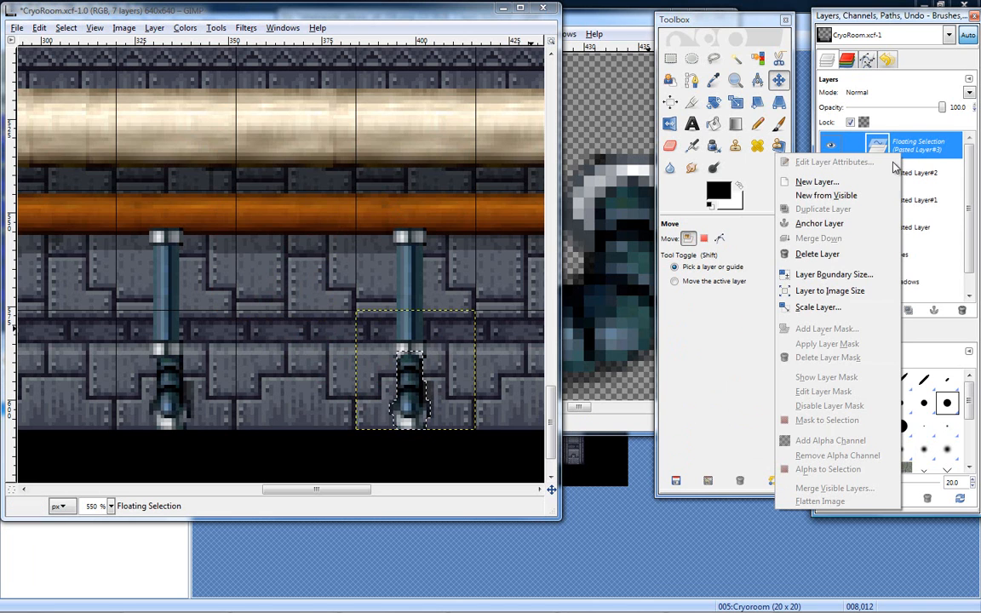
click(830, 226)
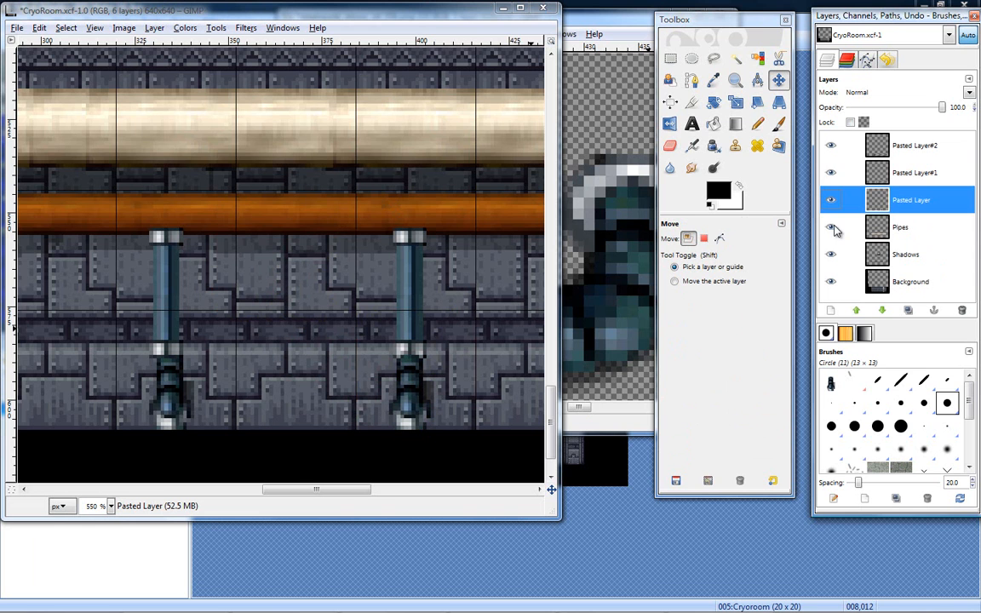
- Examine the whole row of pipes at 200% zoom and check which fittings the upper pasted layers hold
click(830, 149)
click(831, 148)
click(735, 79)
ctrl+click(296, 306)
ctrl+click(290, 305)
ctrl+click(290, 305)
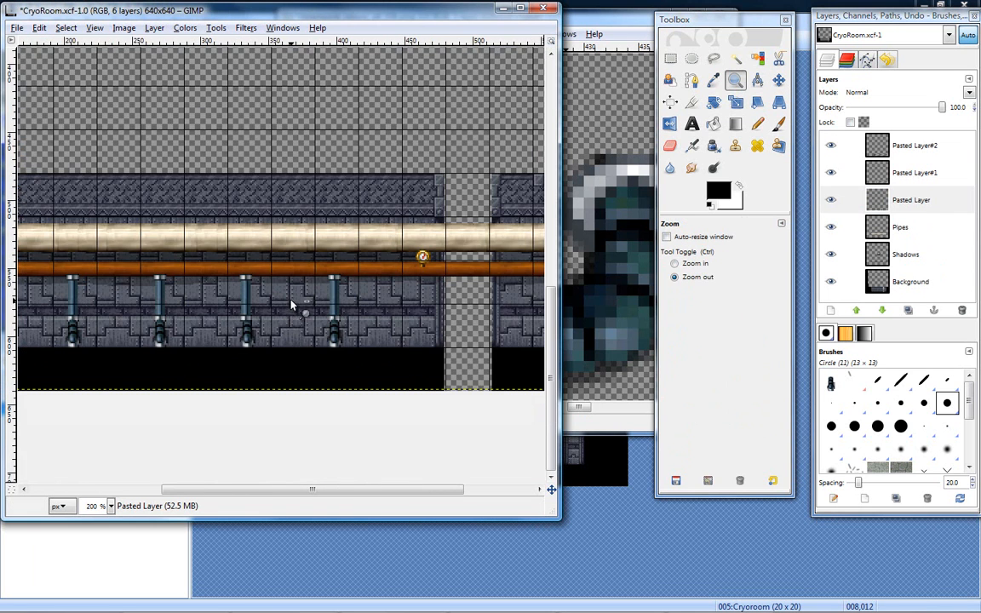
drag(349, 492, 285, 491)
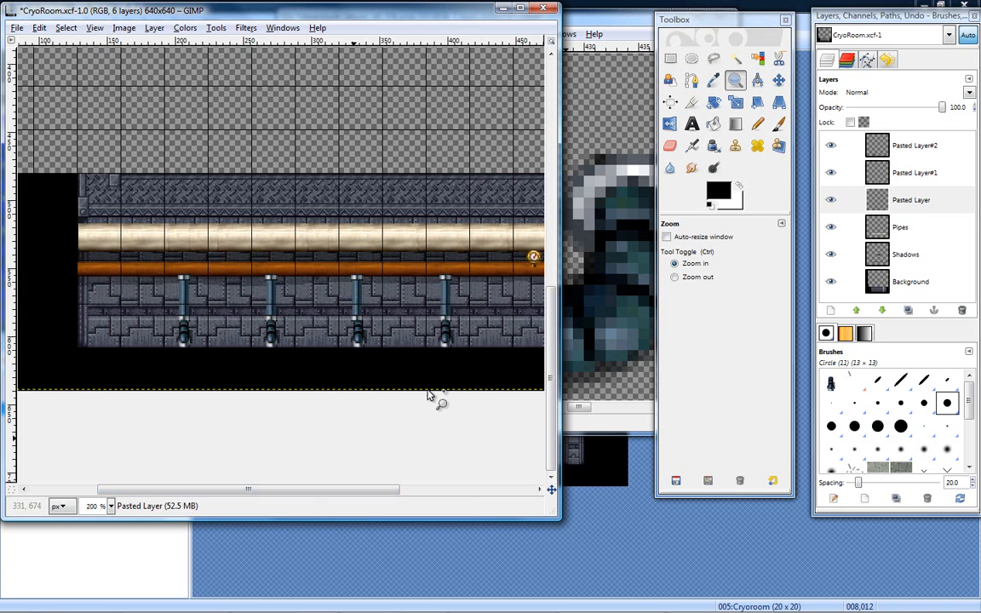
click(831, 146)
click(832, 173)
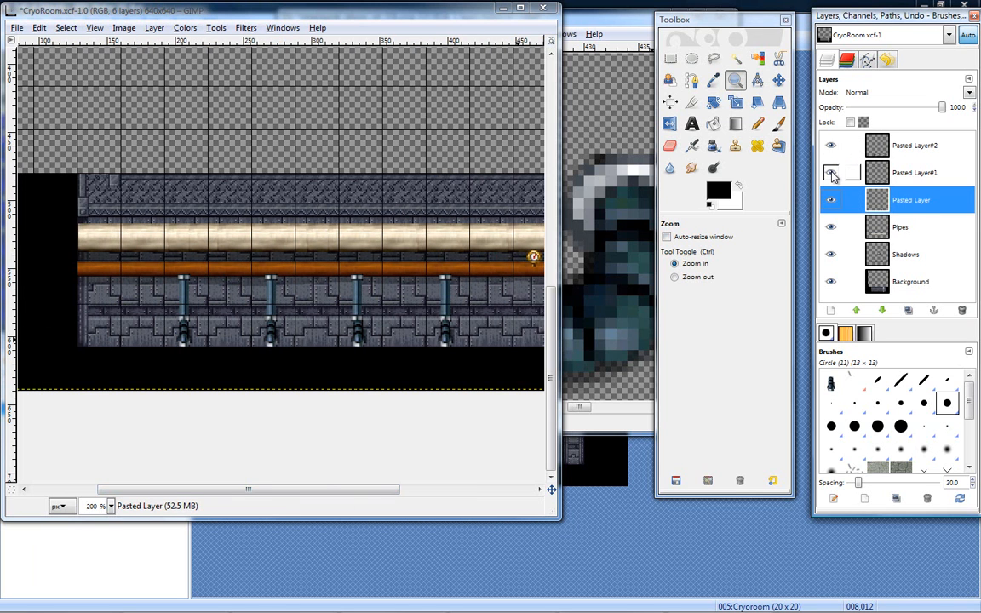
- Merge Pasted Layer#2 down into Pasted Layer#1 and toggle the visibility of the pasted layers to check their contents
right_click(821, 139)
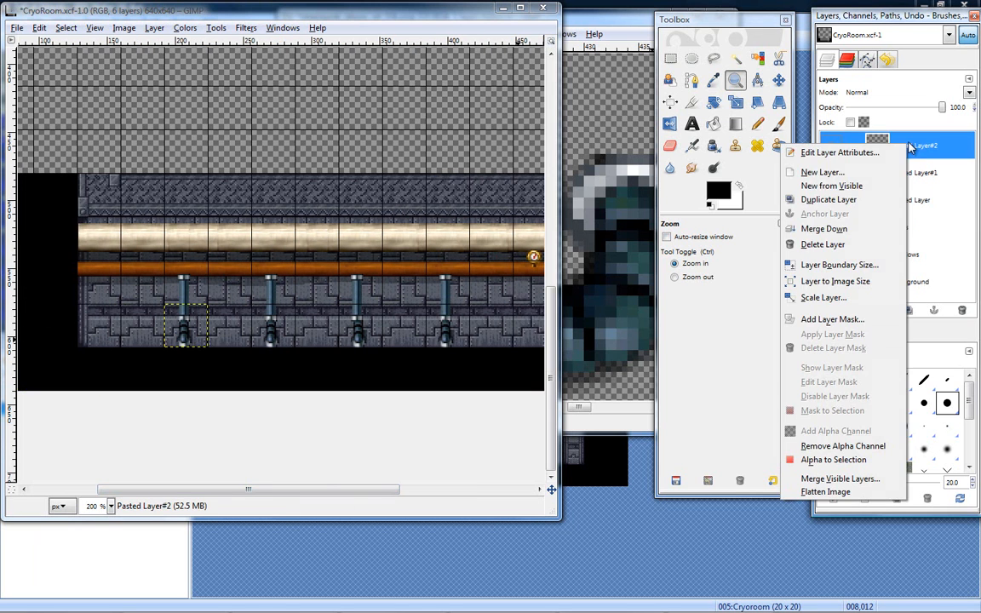
click(850, 245)
click(832, 147)
click(832, 146)
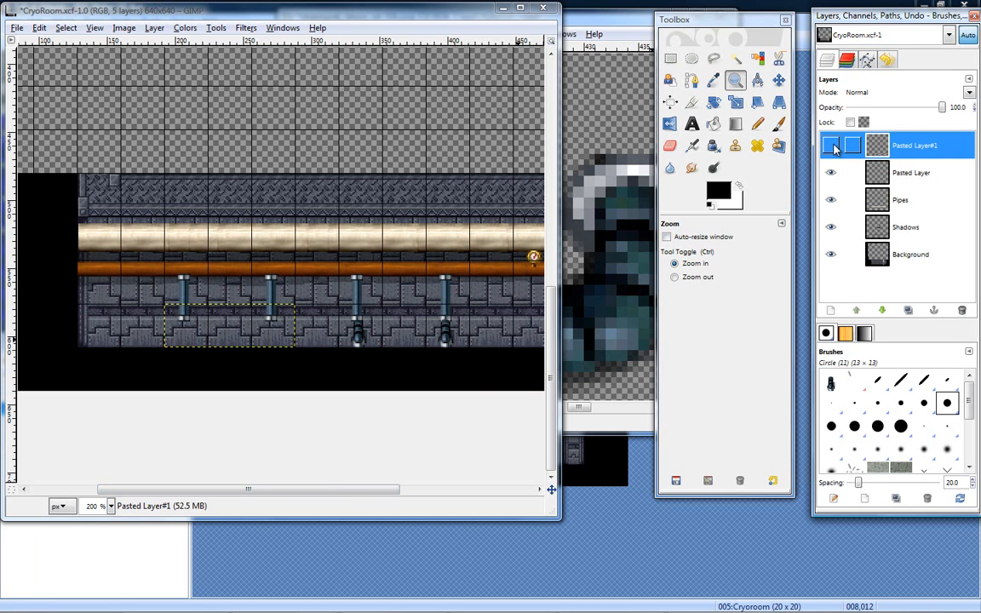
click(832, 174)
click(832, 174)
click(832, 174)
click(832, 174)
click(832, 173)
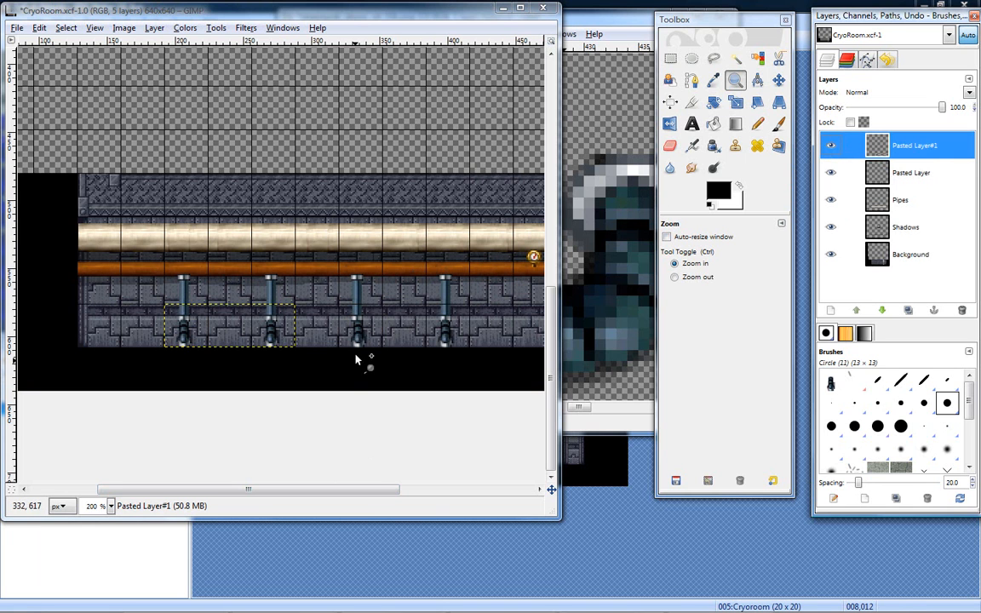
- On Pasted Layer, select the second visible pipe above its fitting with a 14 × 35 px rectangle at 327, 554
click(359, 302)
click(365, 307)
click(371, 303)
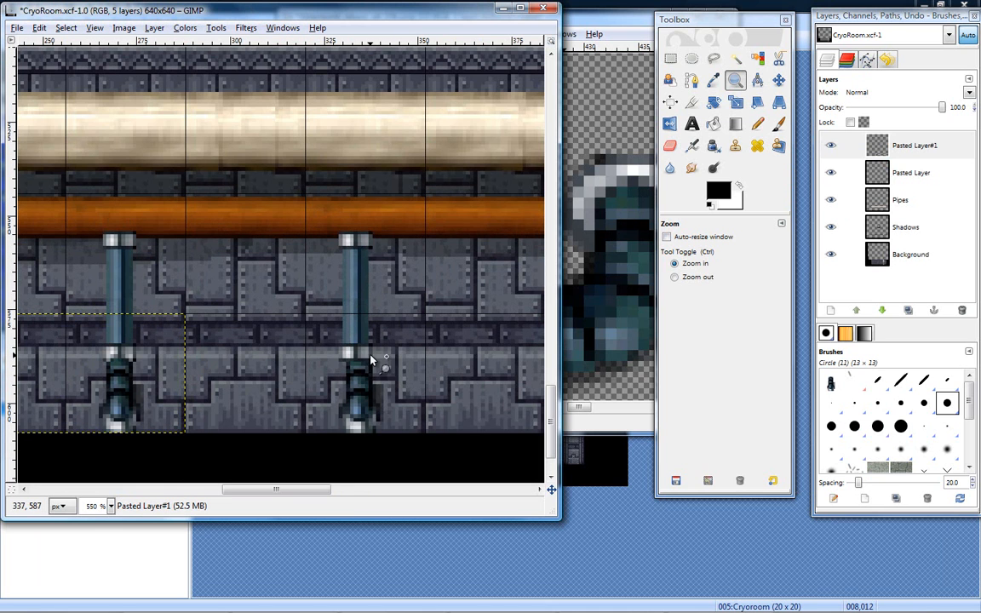
click(831, 172)
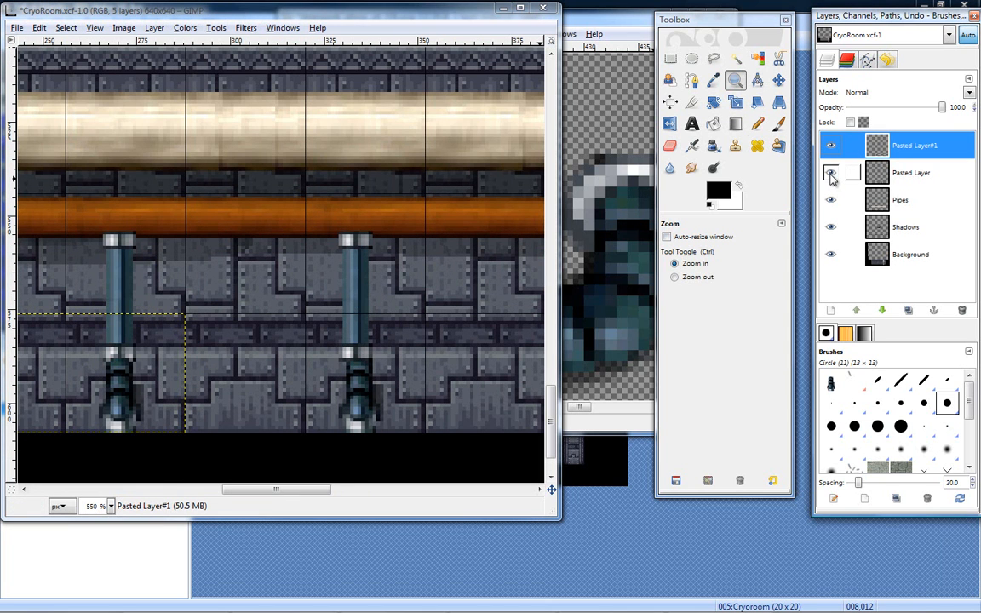
click(673, 61)
click(925, 174)
drag(332, 232, 384, 362)
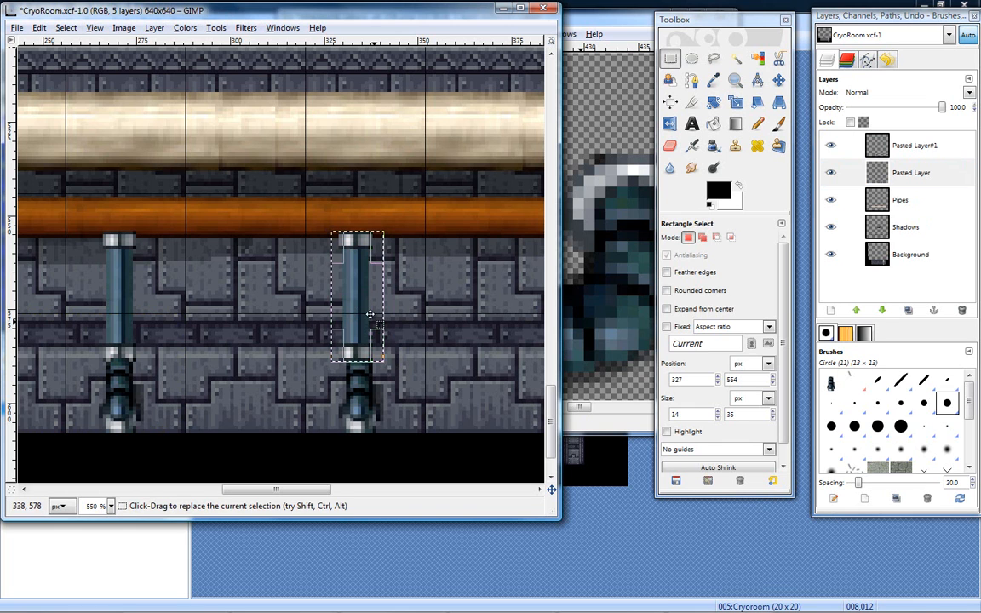
- Copy and paste the selected pipe, nudge the copy slightly right over its fitting, and make it a new layer
click(778, 81)
drag(351, 298, 352, 298)
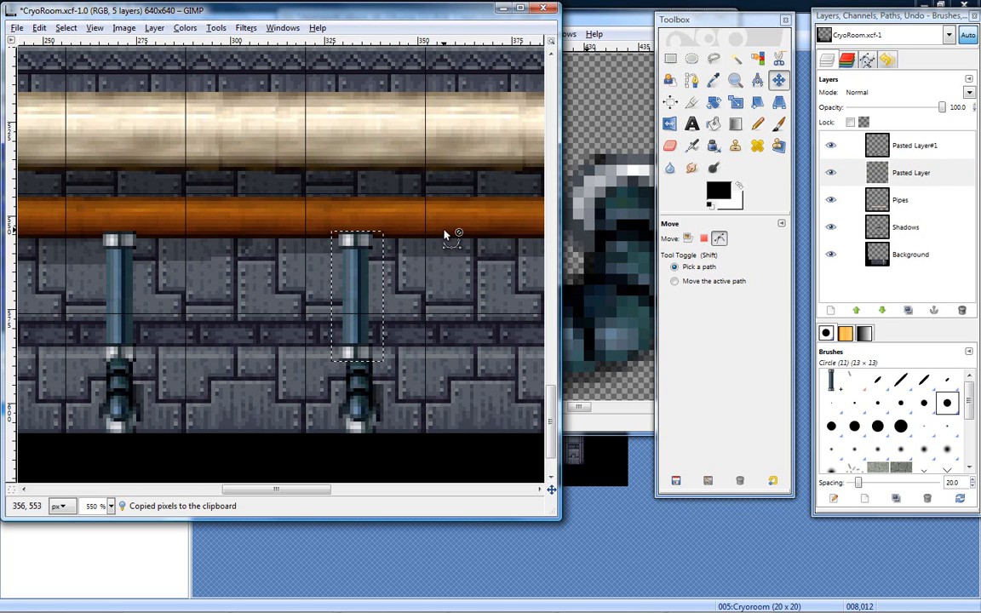
key(ctrl+c)
key(ctrl+v)
drag(352, 275, 357, 279)
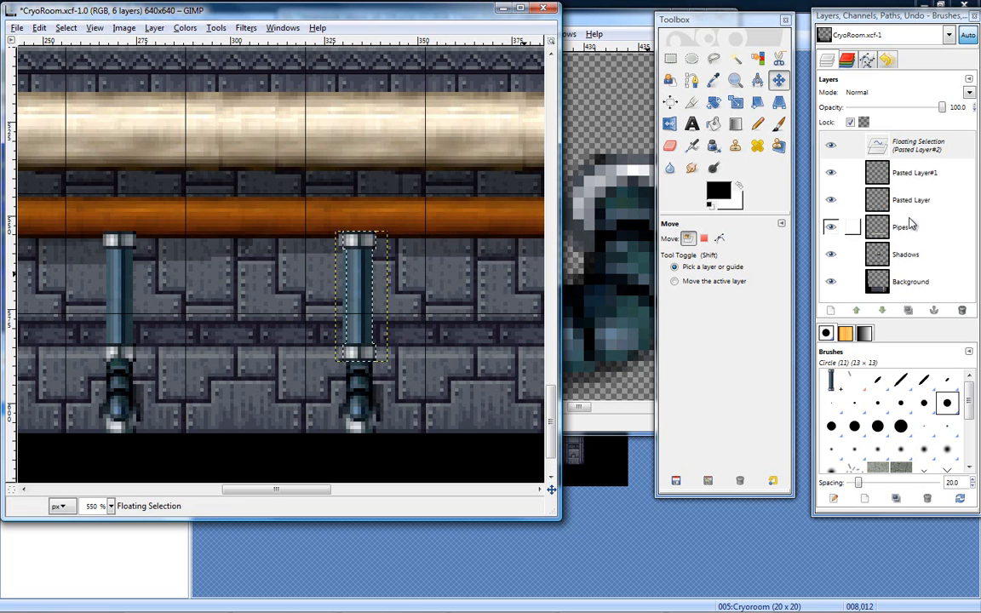
right_click(820, 147)
click(801, 173)
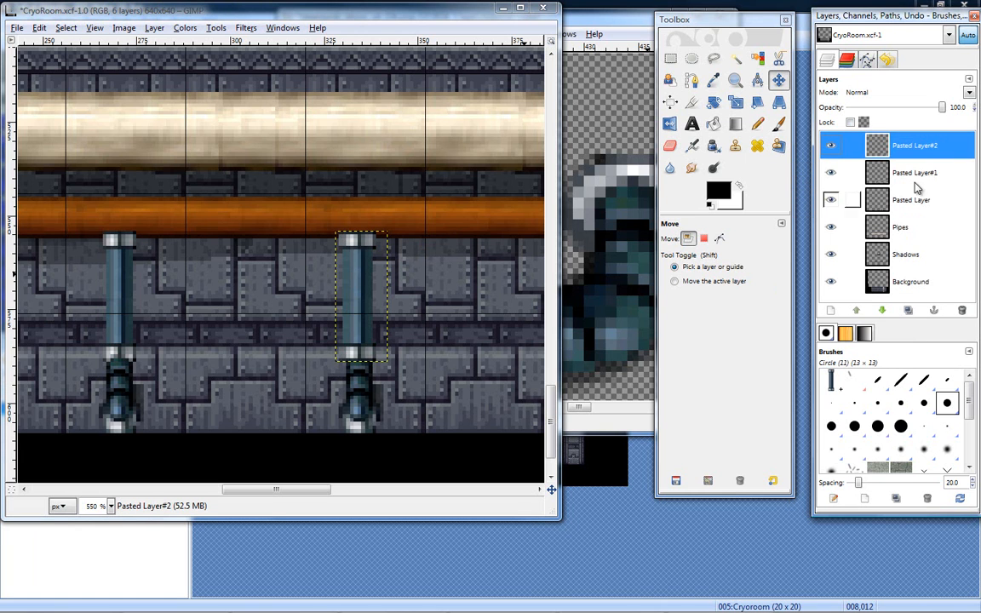
- Toggle the Pipes and Pasted Layer visibility as a check, and erase along the pasted pipe's left edge with the Eraser at scale 0.63
click(831, 226)
click(831, 226)
click(831, 201)
click(831, 200)
key(shift+e)
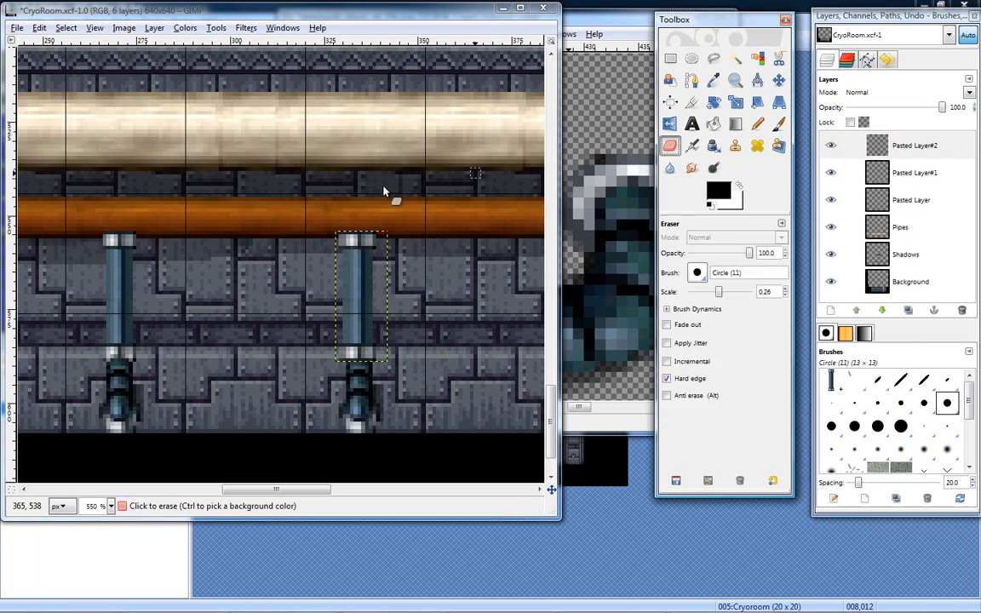
drag(719, 293, 726, 295)
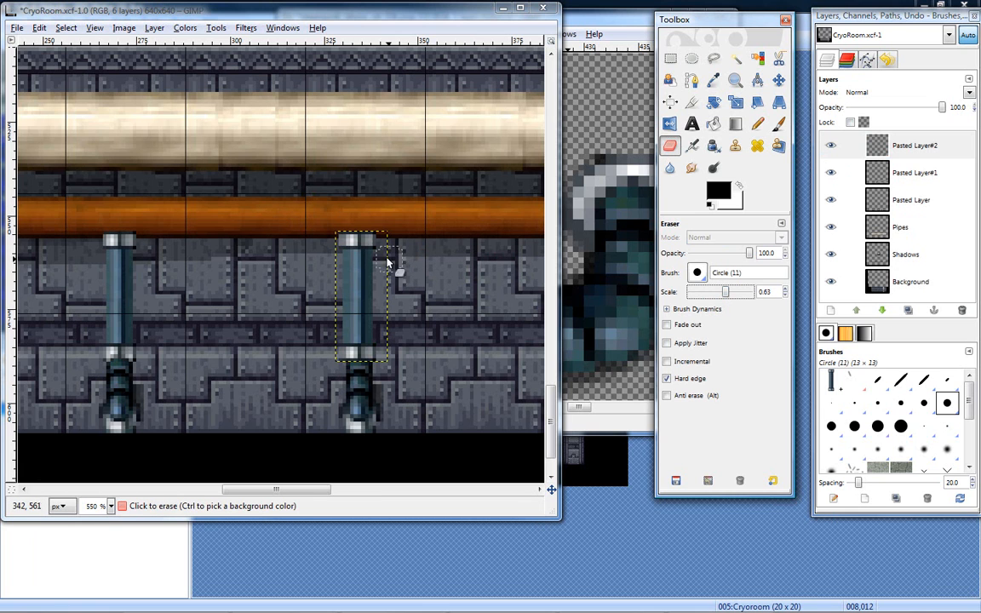
click(329, 249)
drag(338, 318, 346, 367)
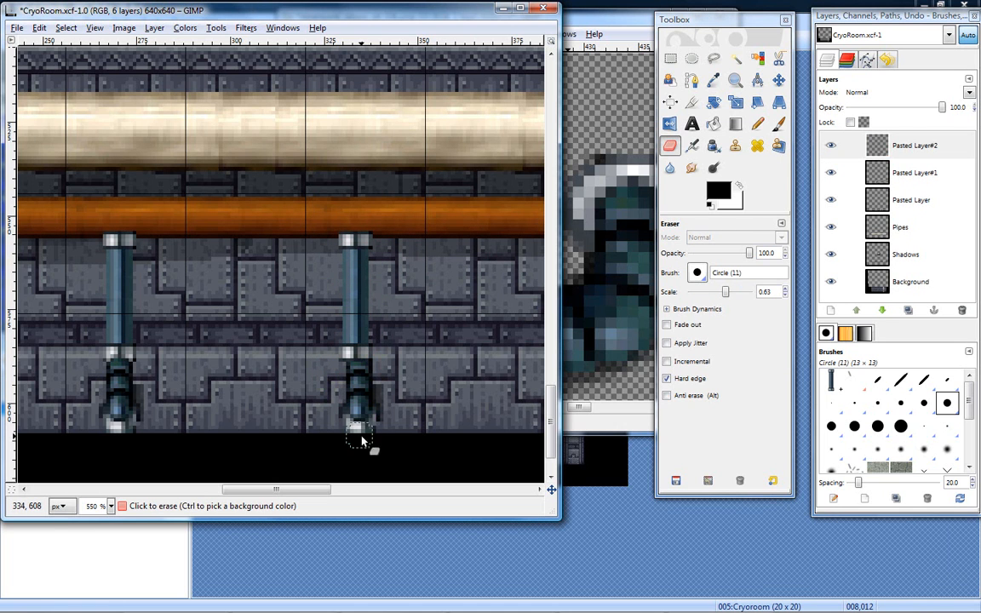
- Toggle Pasted Layer's visibility to compare the overlapping pipes, and erase the leftover edge left of the second visible pipe on that layer
click(833, 153)
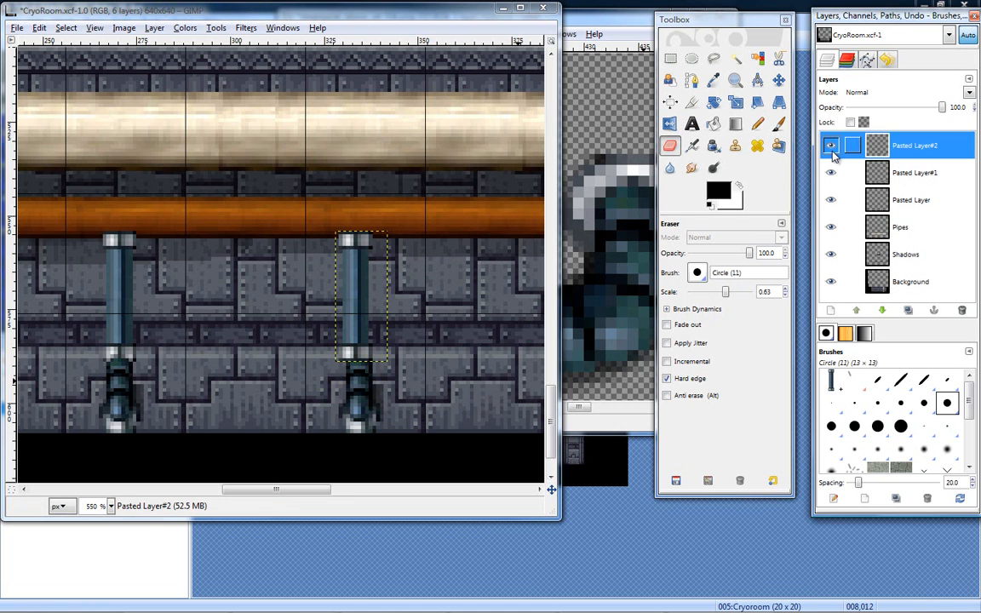
click(832, 199)
click(832, 201)
click(832, 200)
click(832, 200)
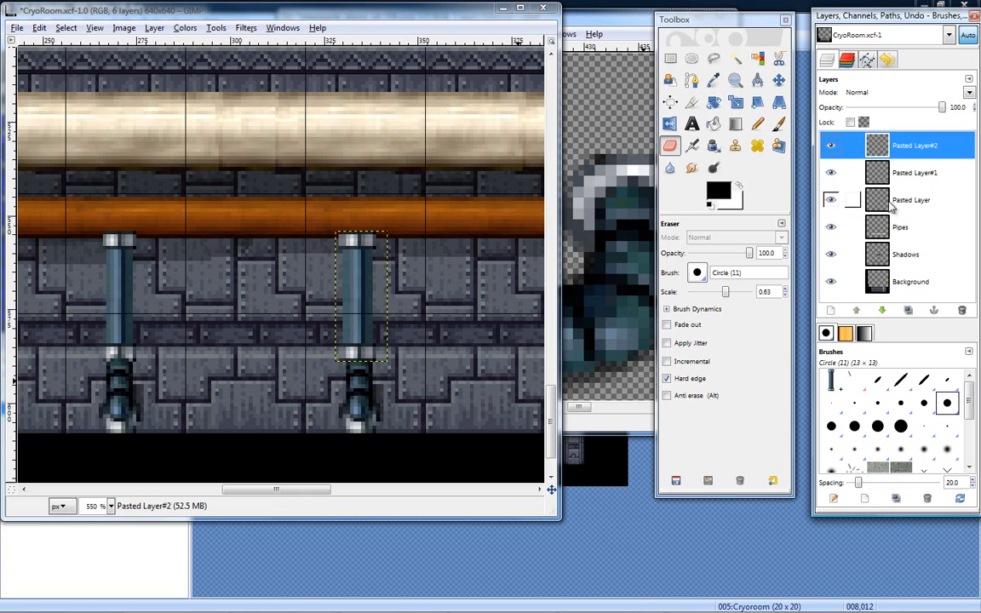
click(843, 201)
click(832, 200)
click(833, 200)
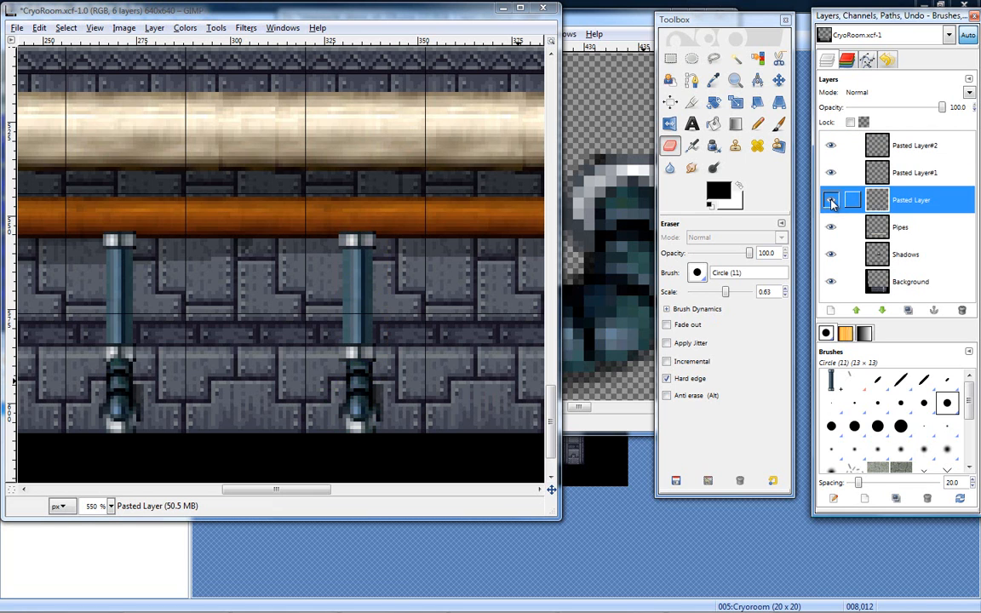
click(832, 200)
click(832, 201)
drag(329, 239, 340, 293)
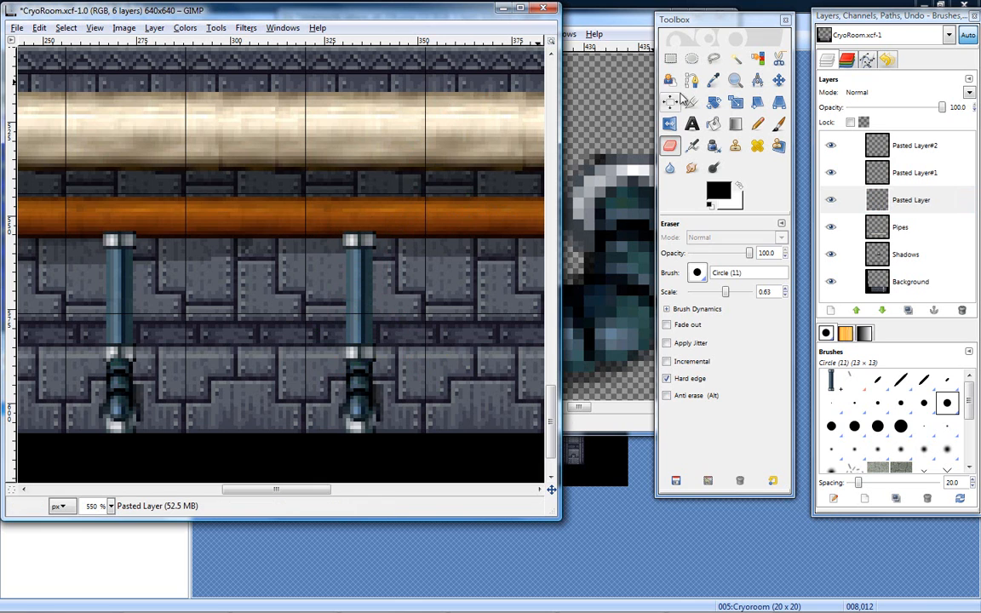
- Check the pipe on Pasted Layer#2 by toggling its visibility, and merge that layer down into Pasted Layer#1
click(735, 80)
click(346, 280)
click(348, 285)
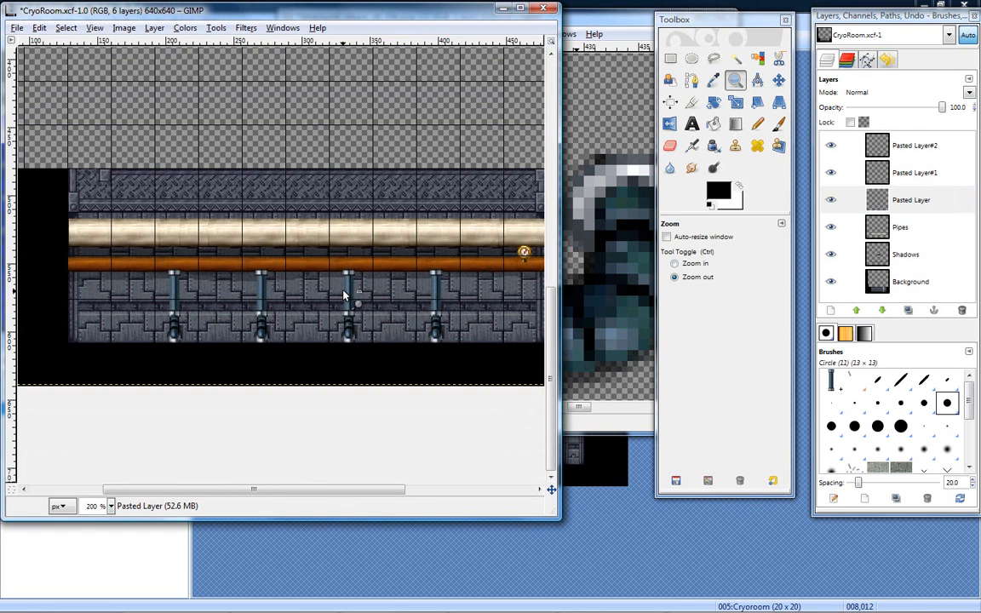
click(831, 145)
click(831, 146)
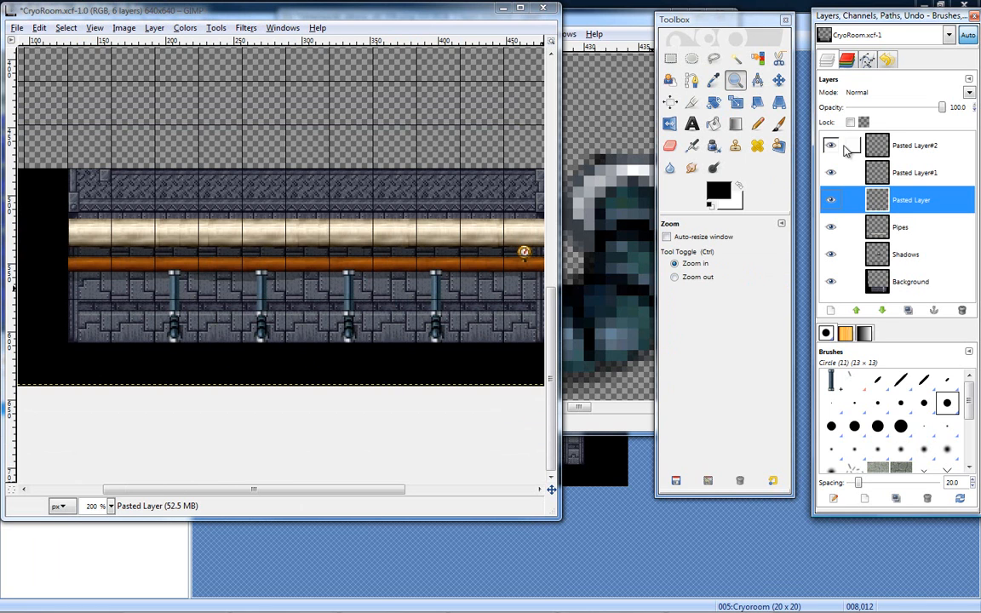
click(831, 146)
click(343, 337)
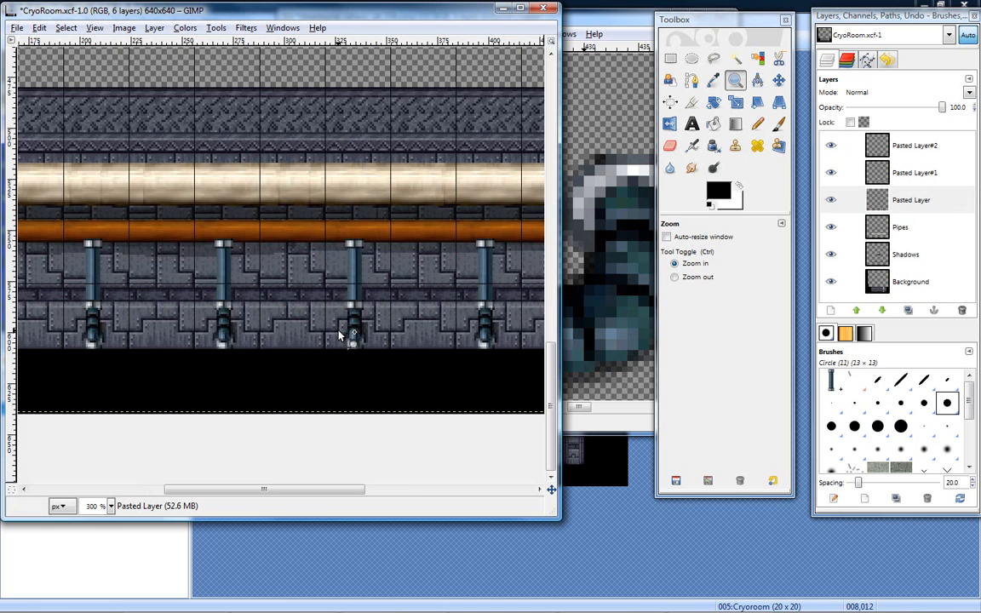
click(833, 146)
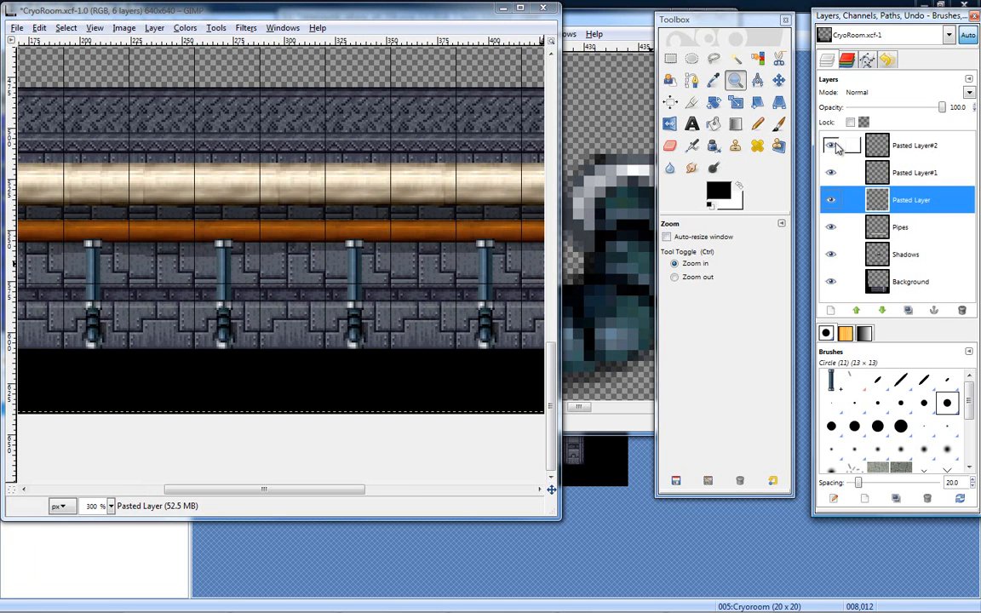
click(882, 150)
right_click(884, 153)
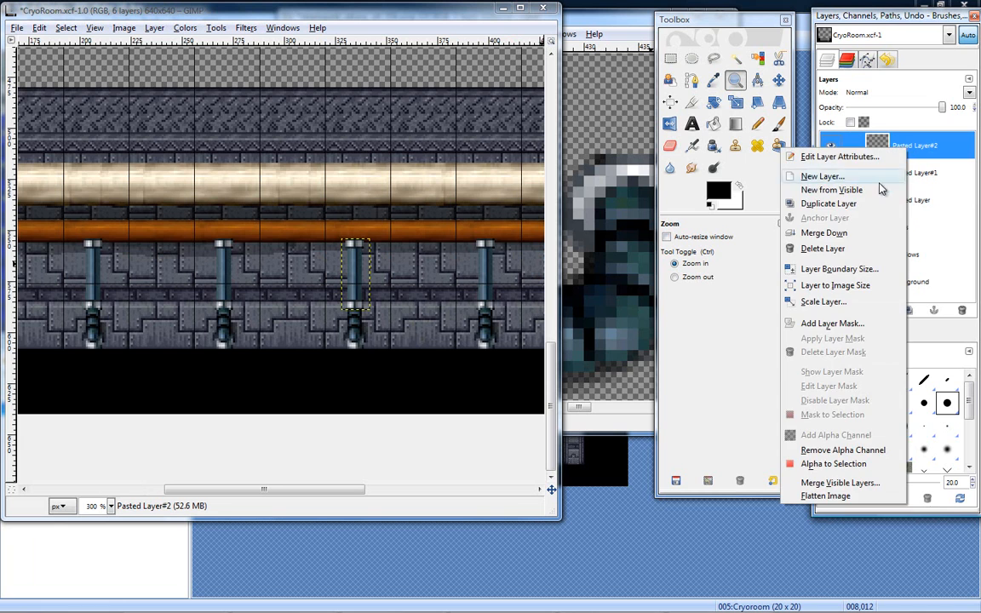
click(862, 234)
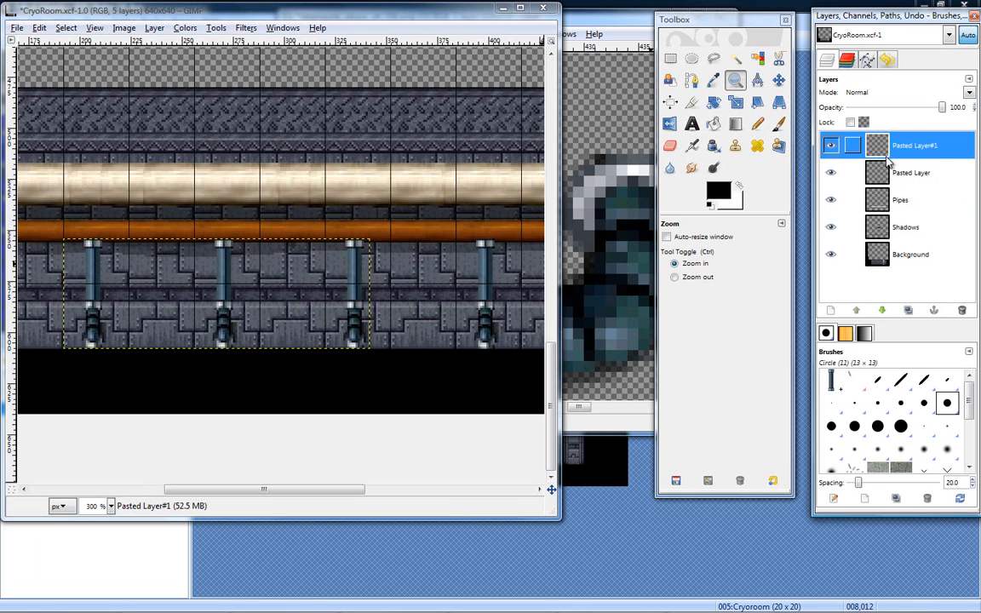
- Lower Pasted Layer#1 beneath Pasted Layer, and merge Pasted Layer down into it
drag(876, 148, 902, 166)
click(830, 176)
click(830, 175)
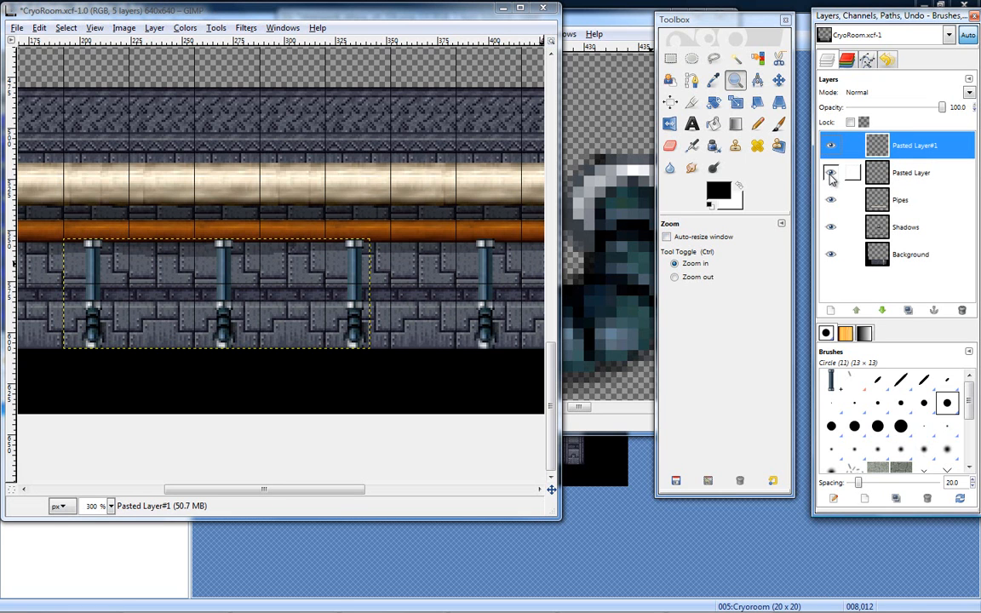
click(883, 312)
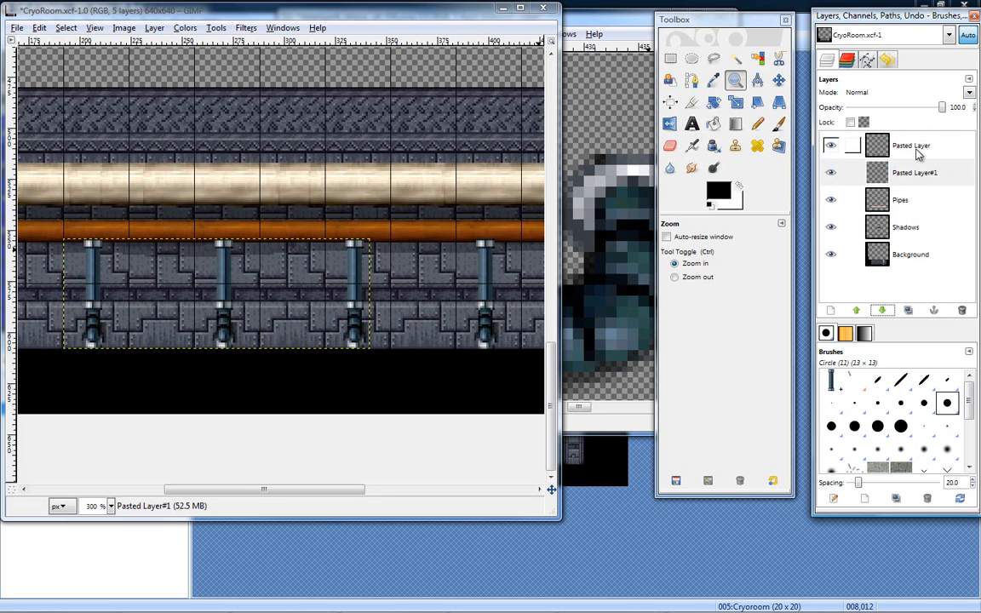
click(833, 146)
click(833, 146)
right_click(909, 143)
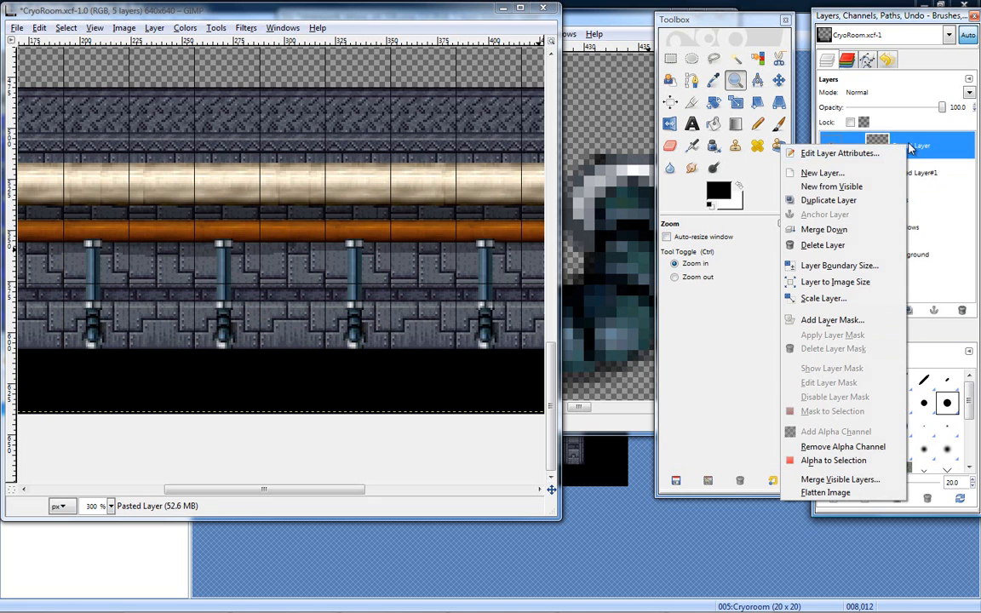
click(750, 212)
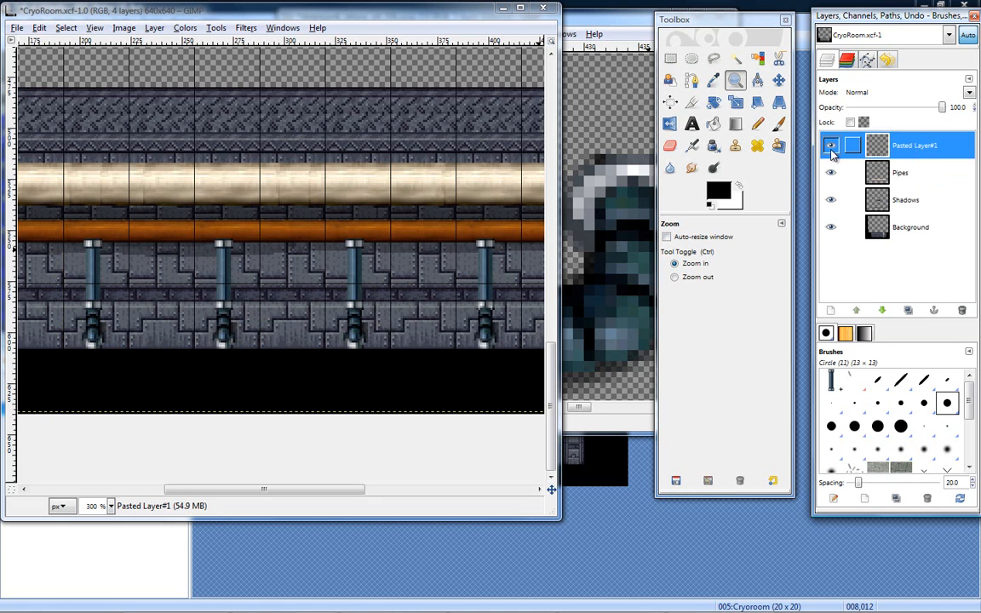
- Merge Pasted Layer#1 down into the Pipes layer, toggling layer visibility before and after as a check
click(831, 146)
click(831, 146)
click(831, 146)
click(831, 146)
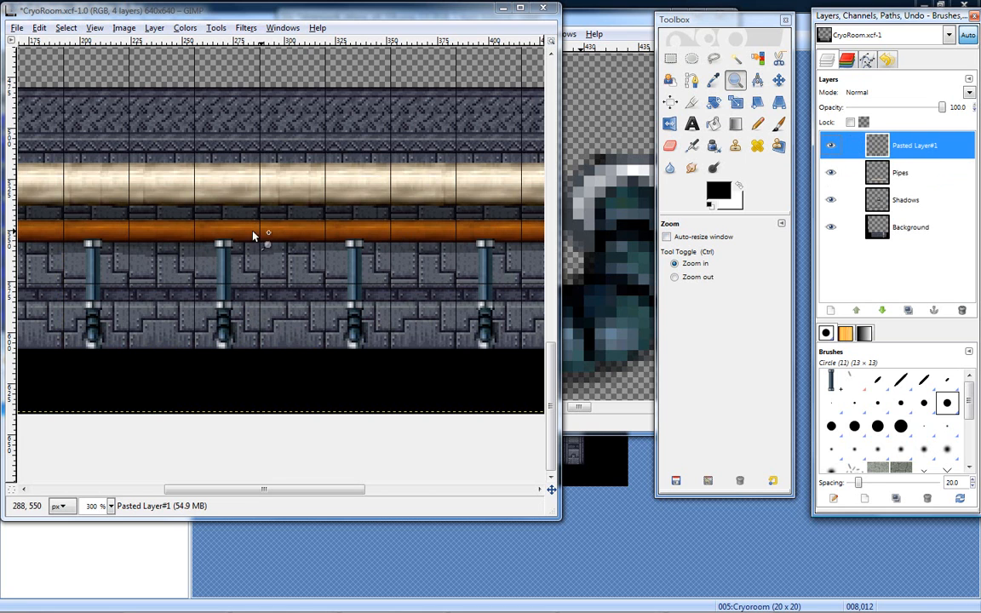
right_click(898, 145)
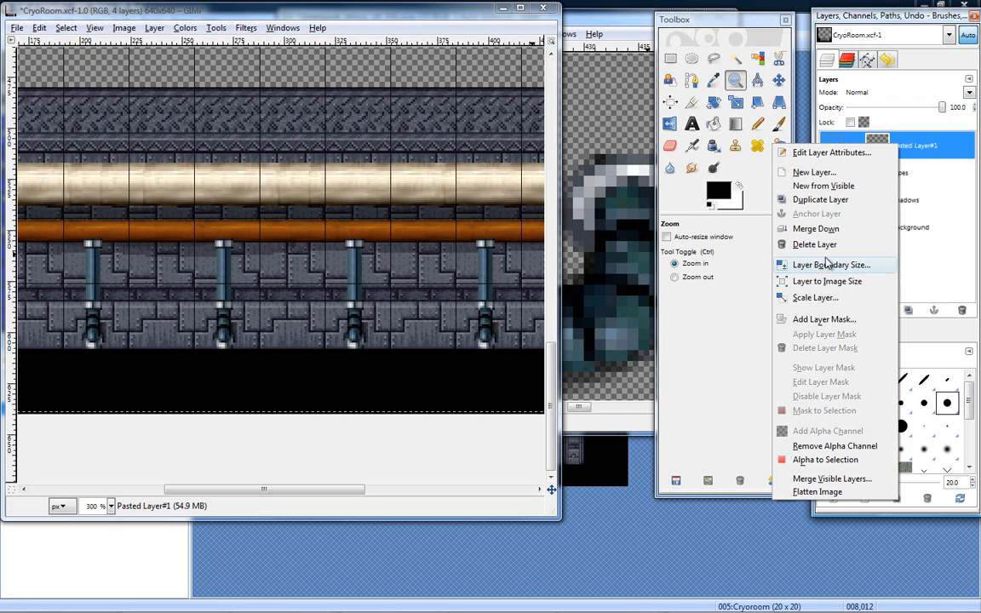
click(819, 228)
click(832, 146)
click(831, 146)
click(831, 146)
click(831, 145)
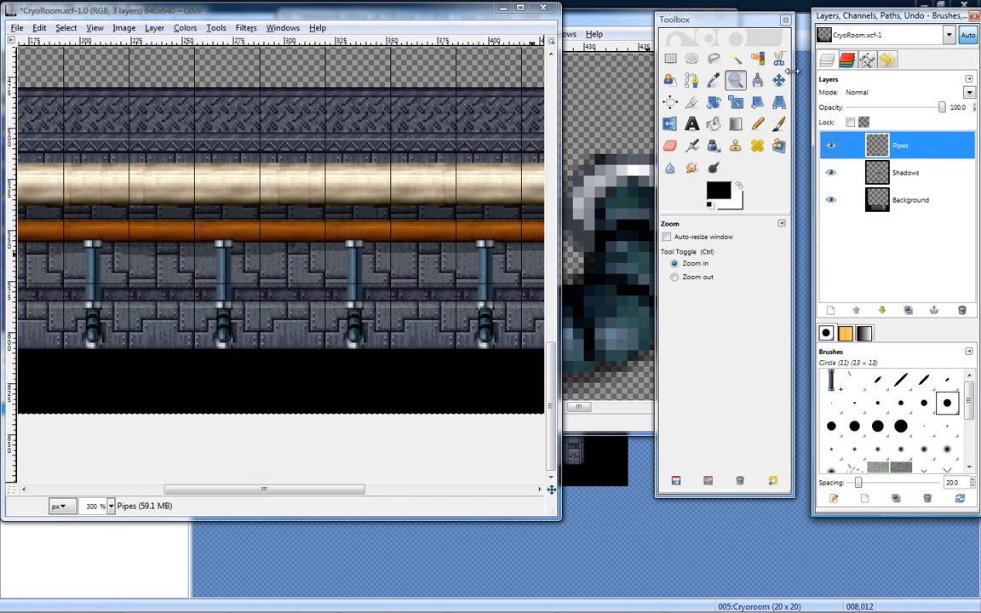
- Examine the row of pipes in the context of the whole CryoRoom image at 100% zoom
click(736, 81)
ctrl+click(420, 172)
ctrl+click(420, 171)
ctrl+click(419, 173)
ctrl+click(419, 174)
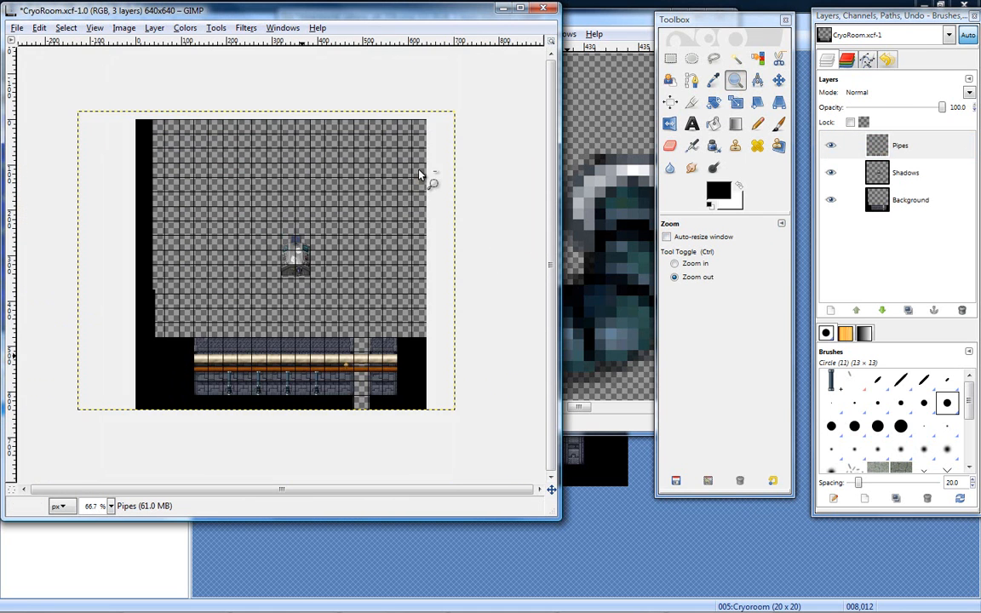
click(337, 323)
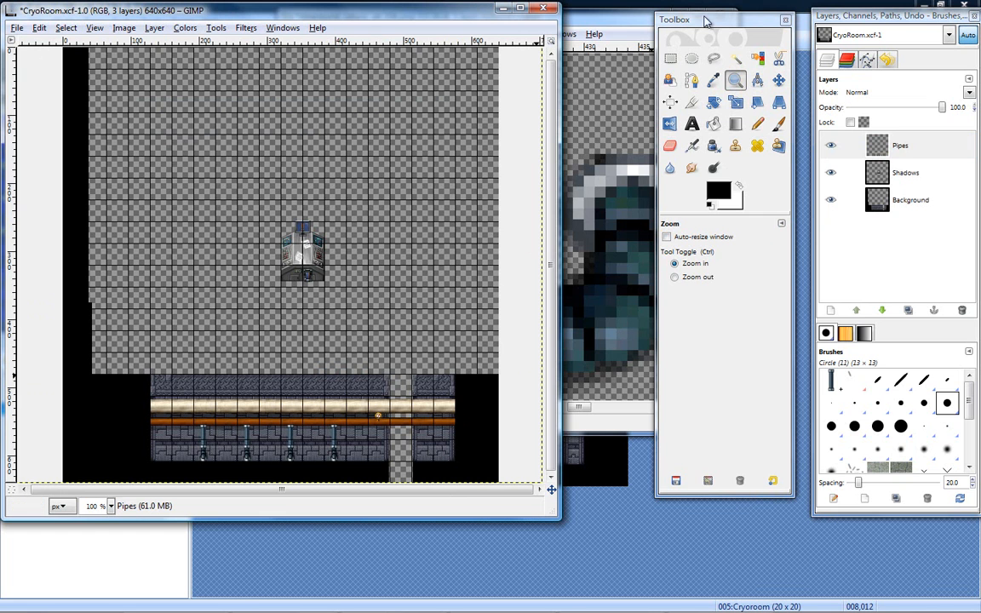
click(671, 570)
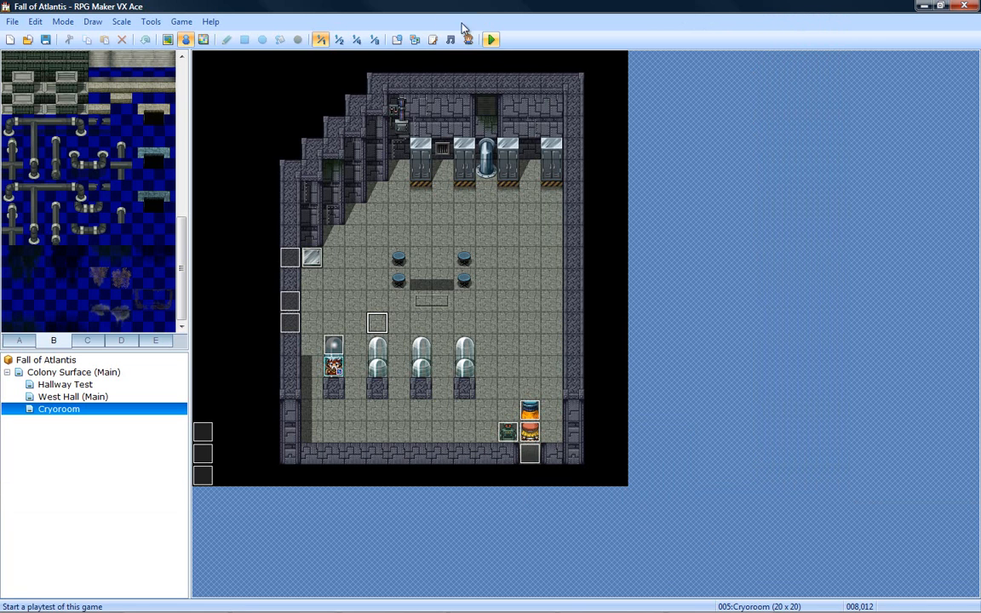
mouse_move(482, 608)
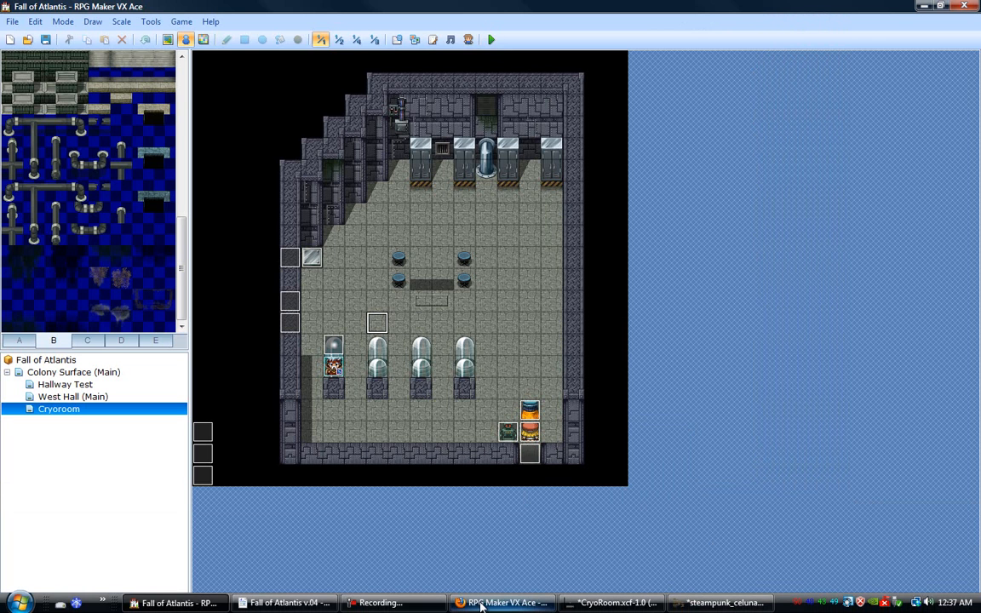
click(698, 607)
click(634, 605)
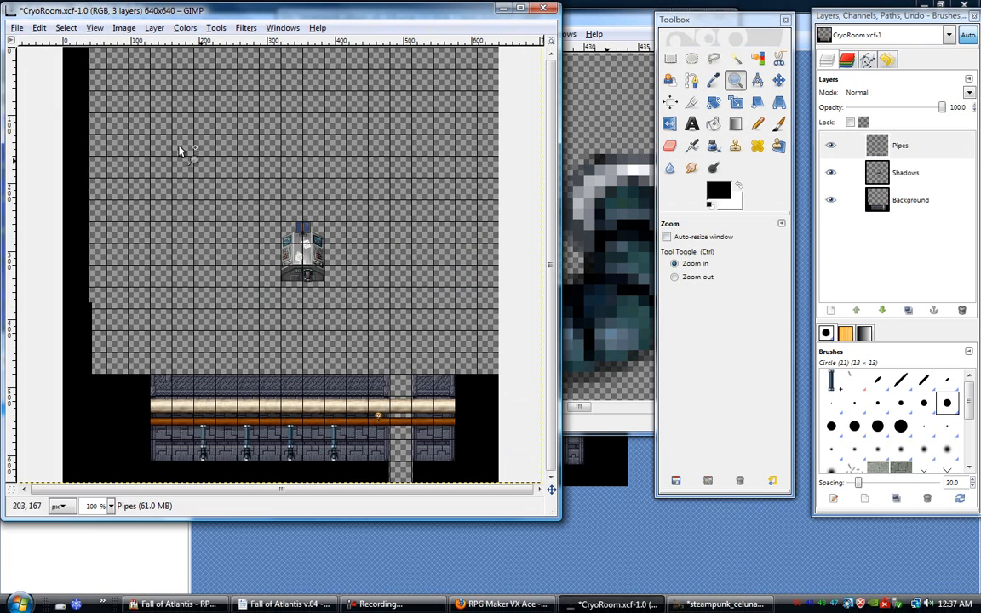
- Save the image over [Fixed]Test.png in the Pictures folder, exporting it with Merge Visible Layers
click(16, 27)
click(50, 151)
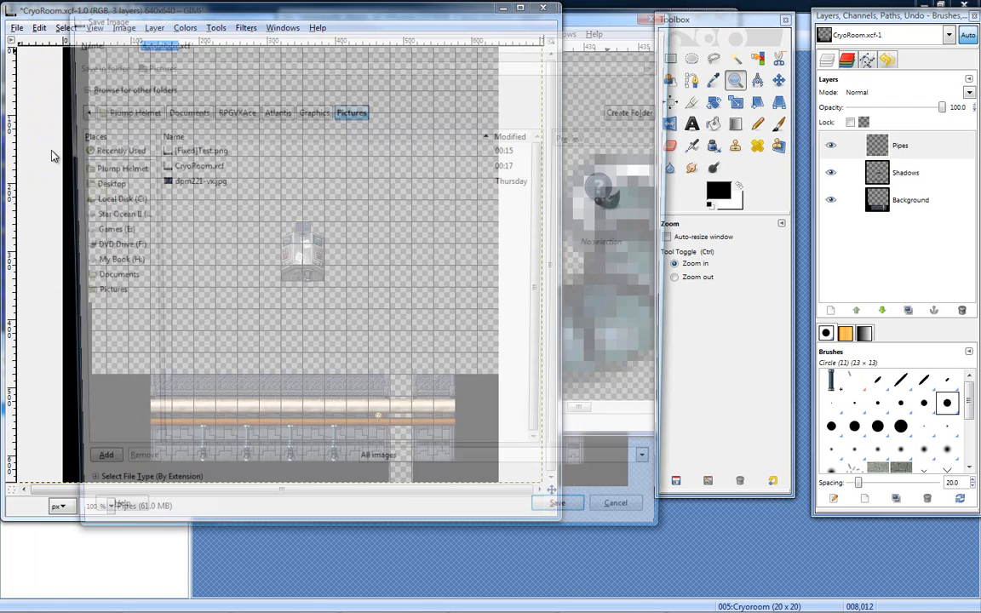
click(211, 153)
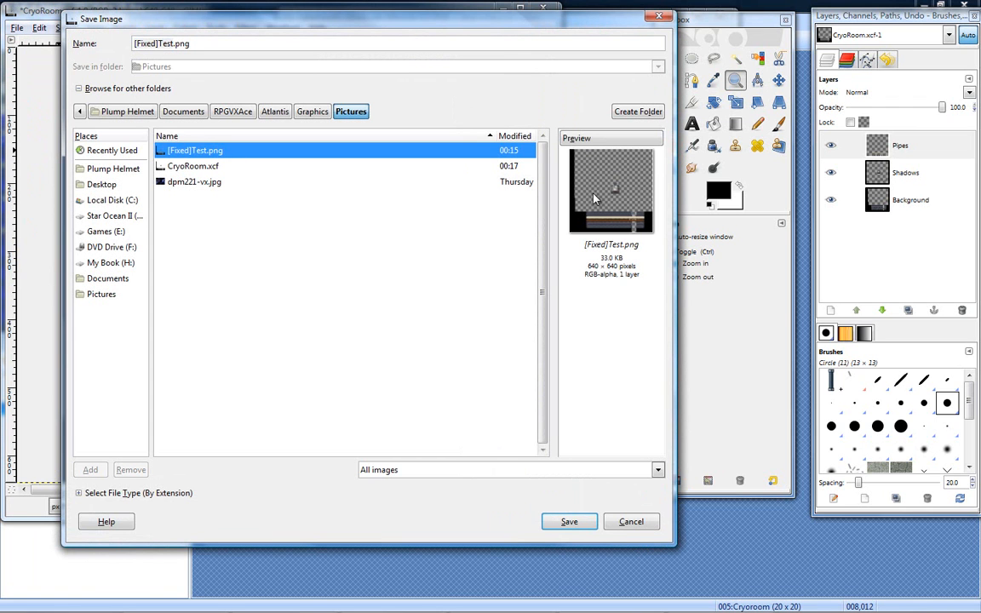
click(579, 529)
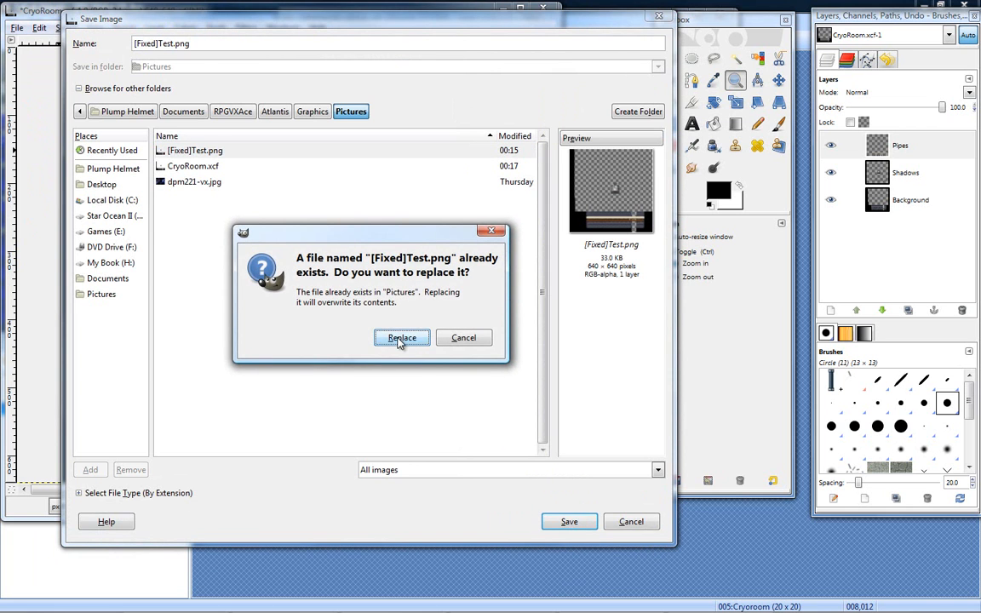
click(401, 338)
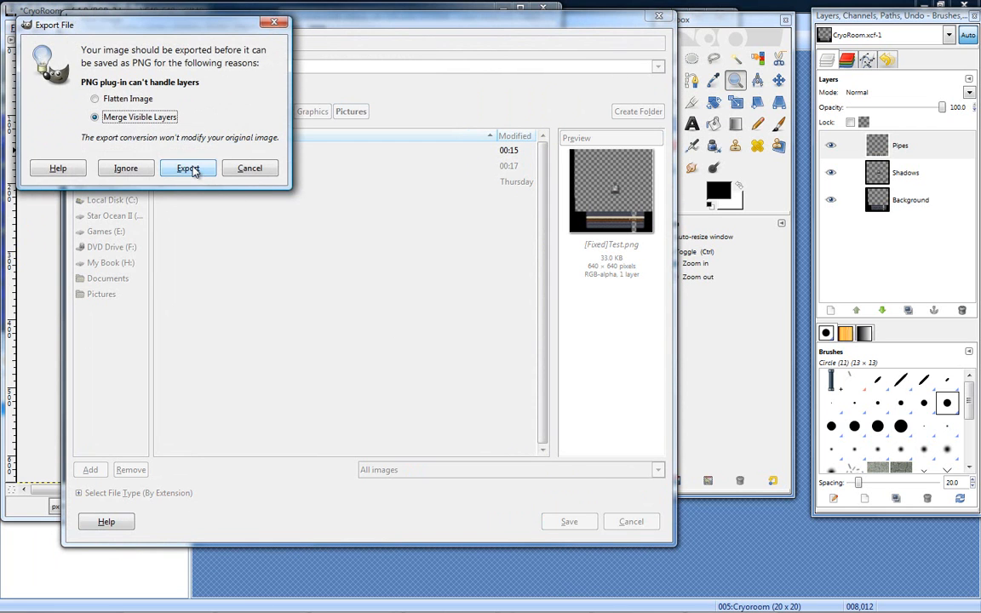
click(189, 169)
click(134, 252)
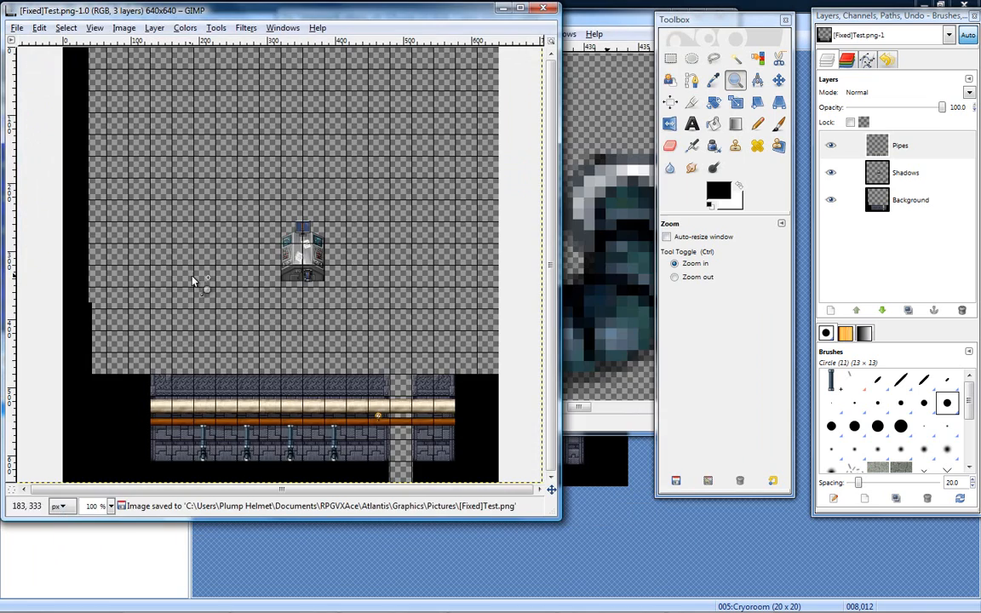
- Switch to RPG Maker VX Ace, start a playtest of Fall of Atlantis, and begin the game from the title screen
click(615, 524)
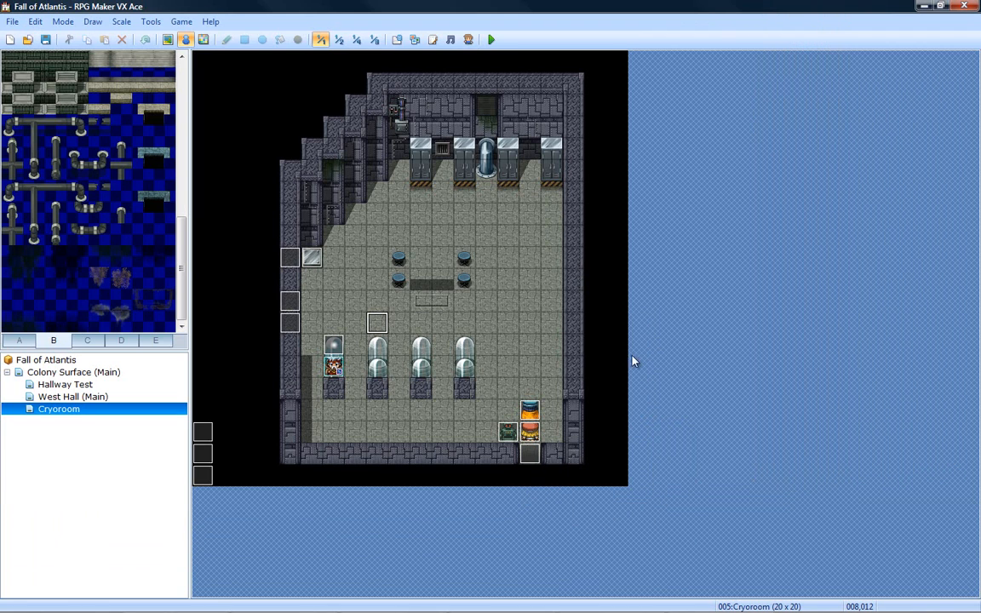
click(492, 40)
key(Return)
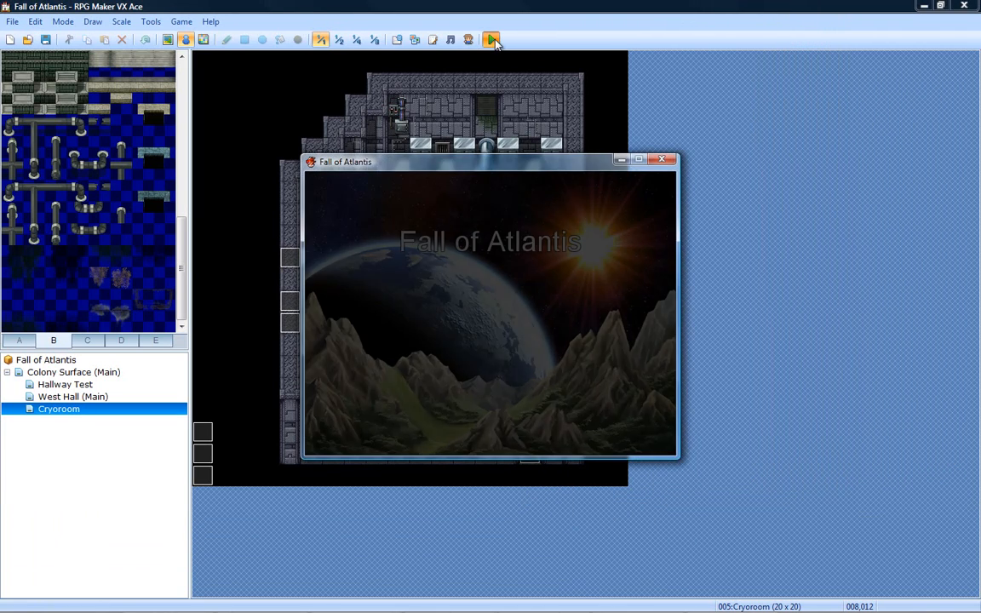
key(Return)
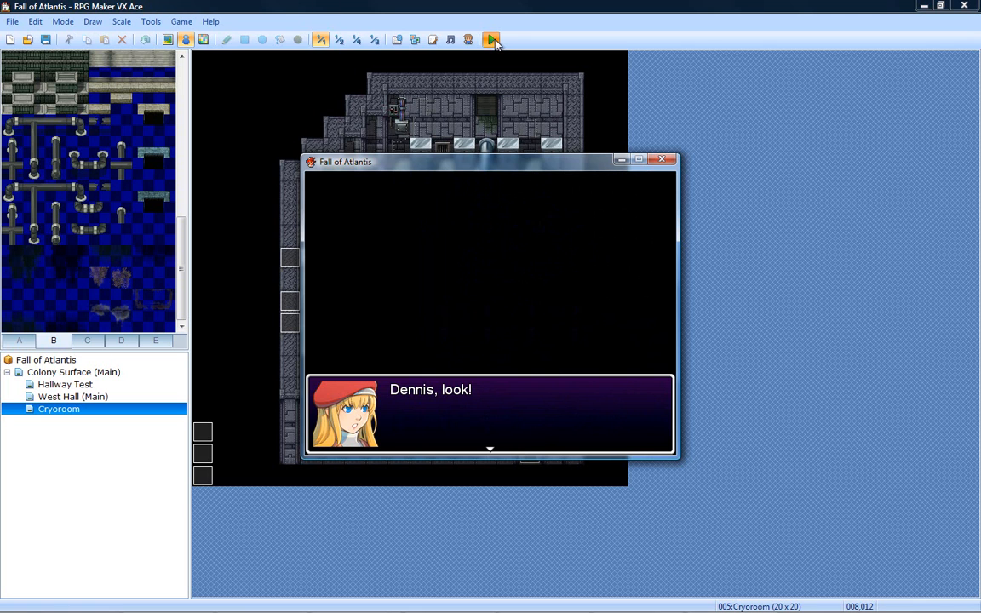
- Advance the opening cutscene dialogue up to the question about memories, rank, name and occupation
key(Return)
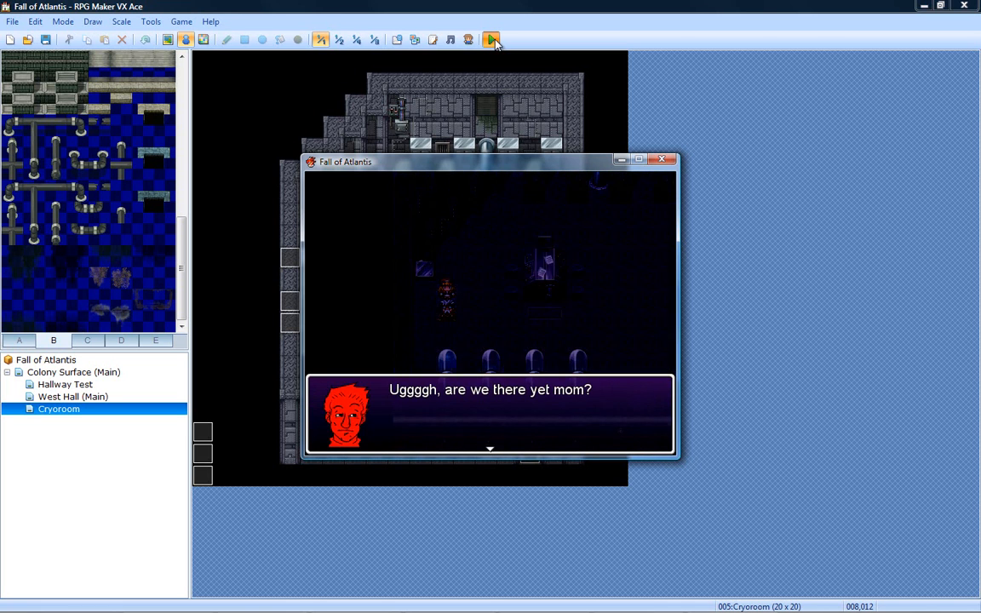
key(Return)
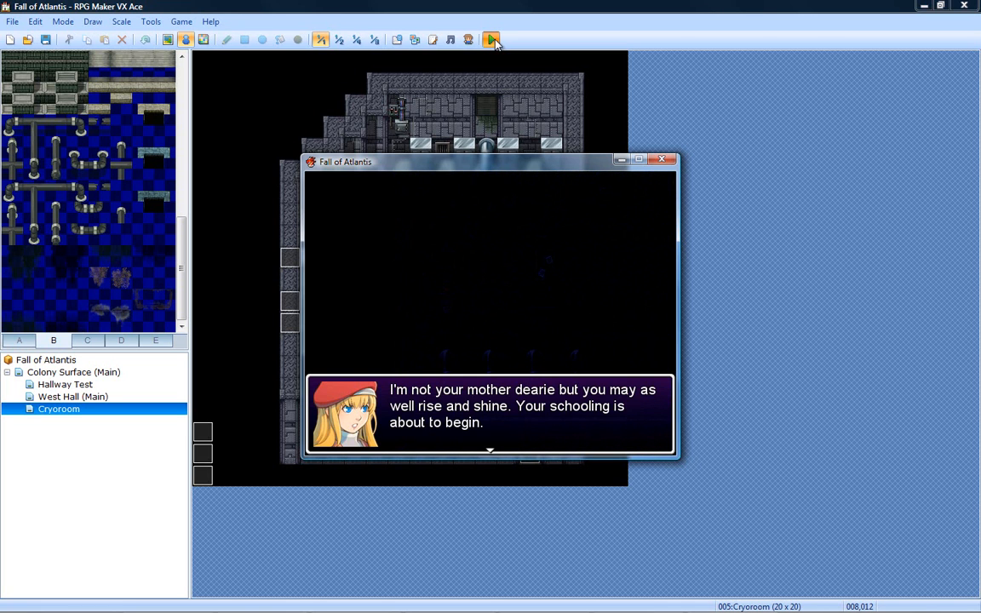
key(Return)
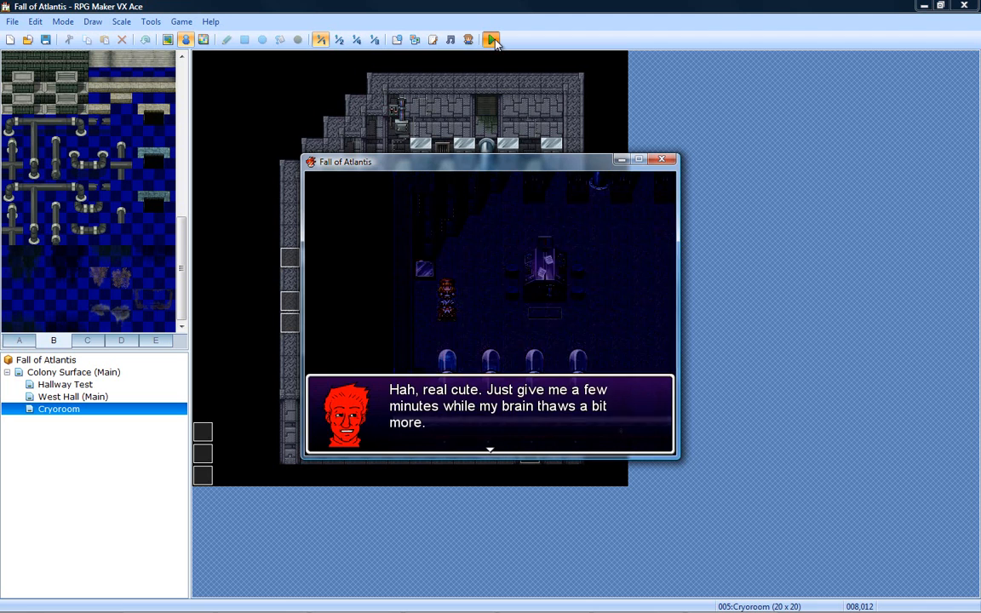
key(Return)
key(Return)
key(Return)
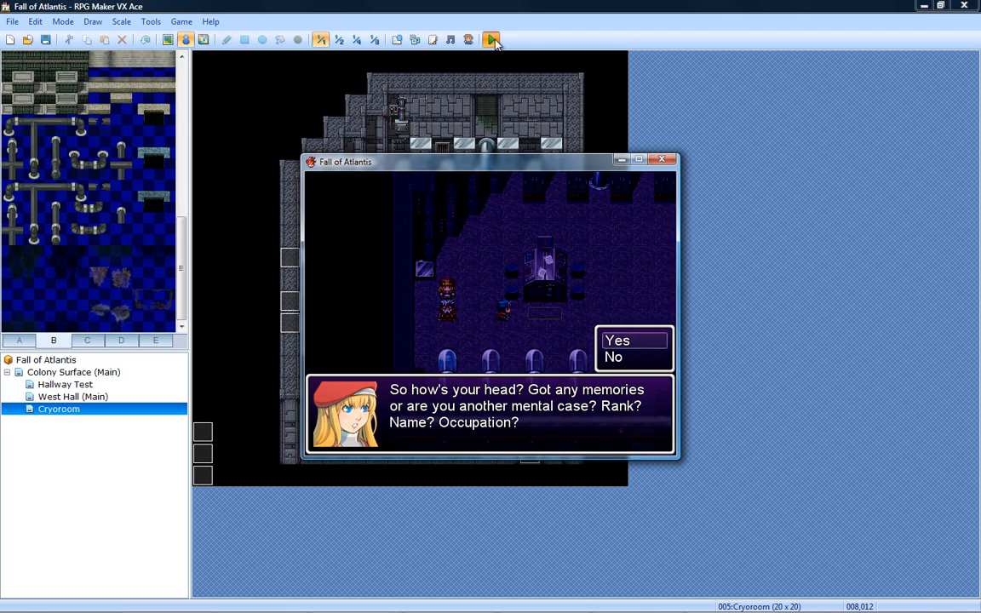
- Answer No to the memory question and advance the conversation until the cutscene ends
key(Down)
key(Return)
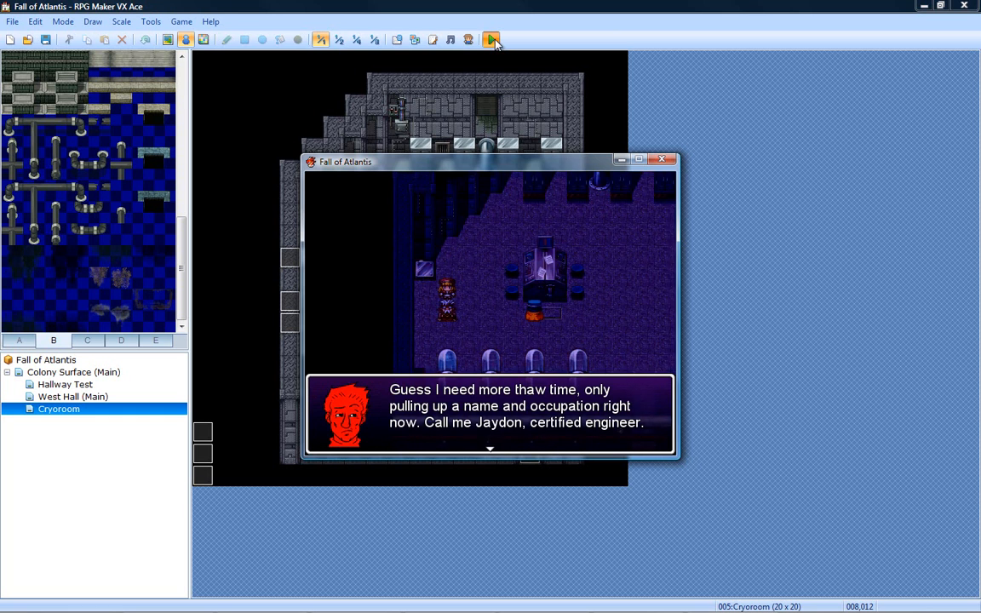
key(Return)
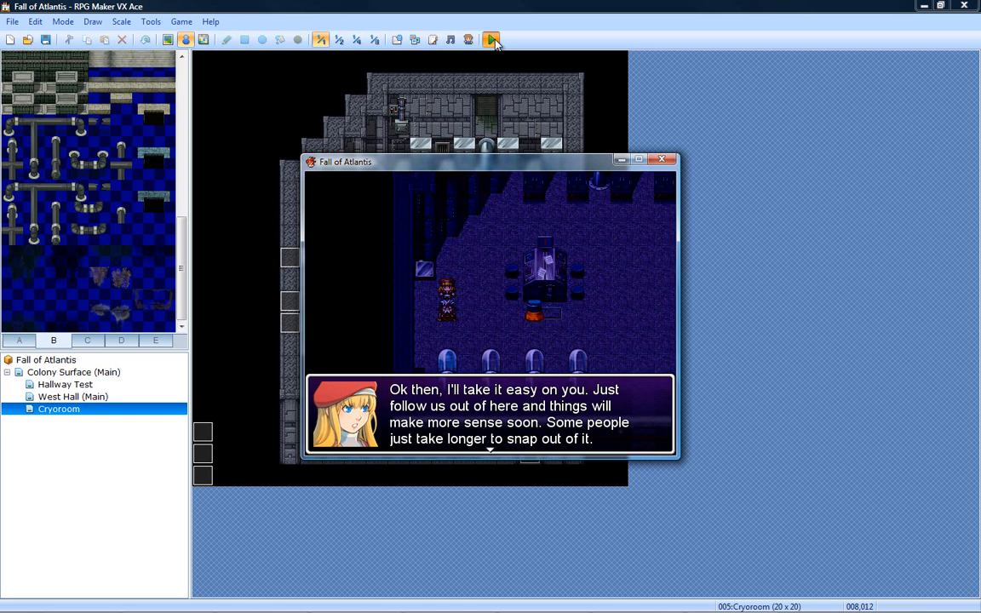
key(Return)
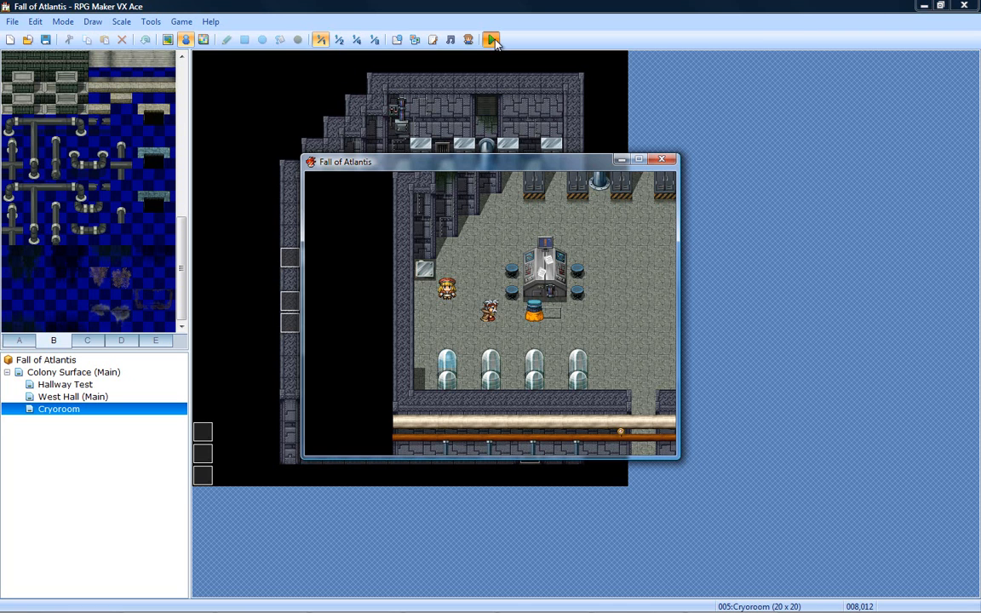
- Walk the character away from the central console, past the cryo pods and down toward the Cryoroom exit
key(Right)
key(Down)
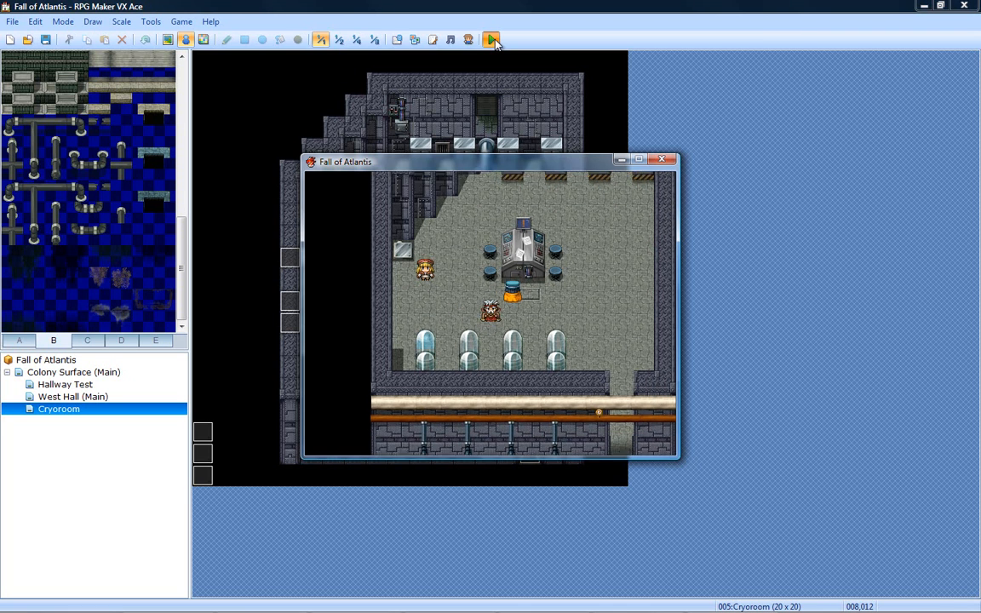
key(Up)
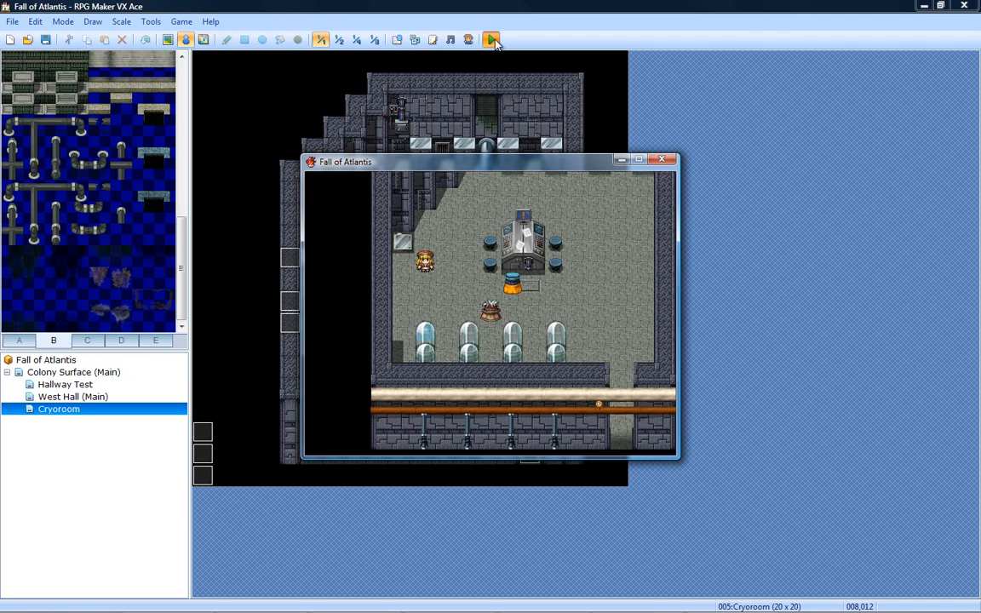
key(Down)
key(Right)
key(Down)
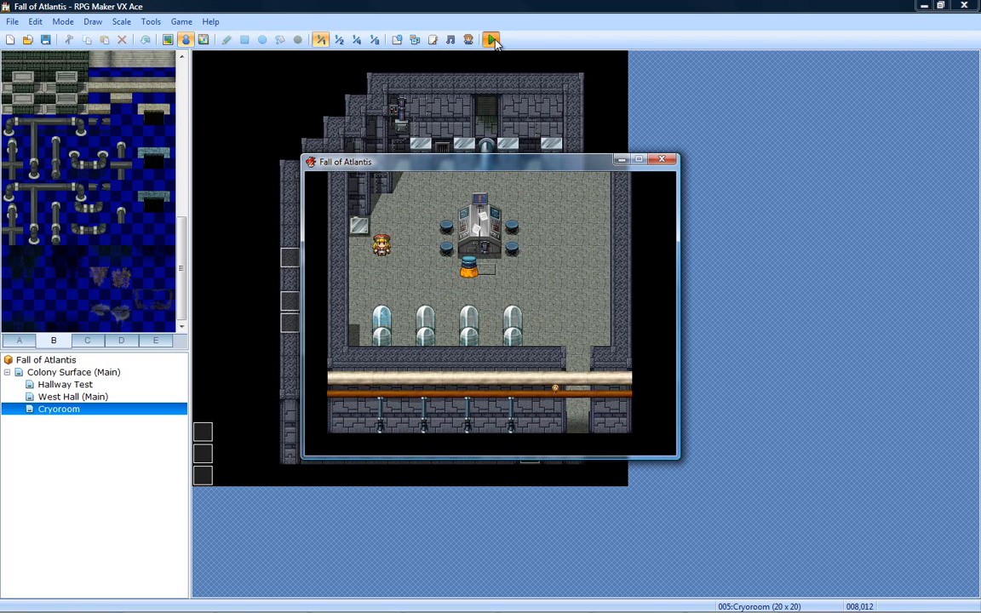
- Walk up and down through the exit passage to test how the character passes beneath the overhead pipes
key(Up)
key(Down)
key(Up)
key(Down)
key(Up)
key(Down)
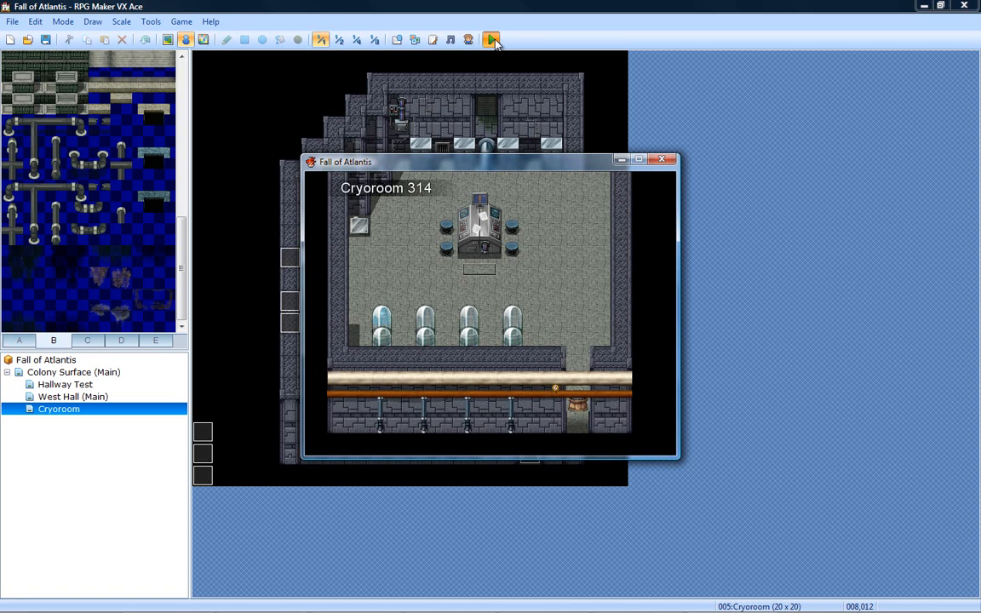
- Walk from the doorway up to the Cryoroom's central console and stand behind its upper end
key(Up)
key(Left)
key(Up)
key(Left)
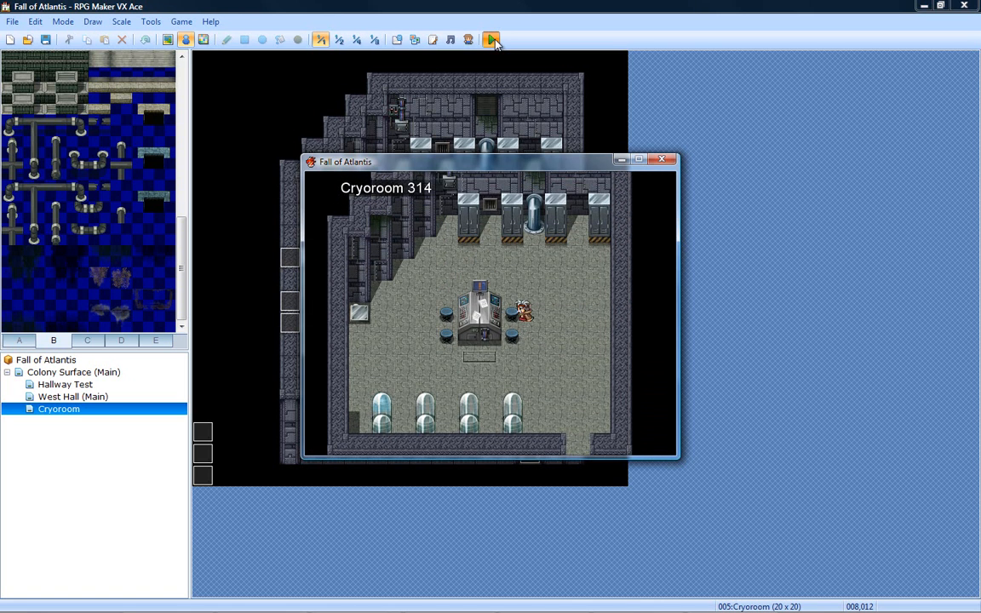
key(Up)
key(Left)
- Walk around the central console and its stools to test passability, ending beside the last cryo pod
key(Left)
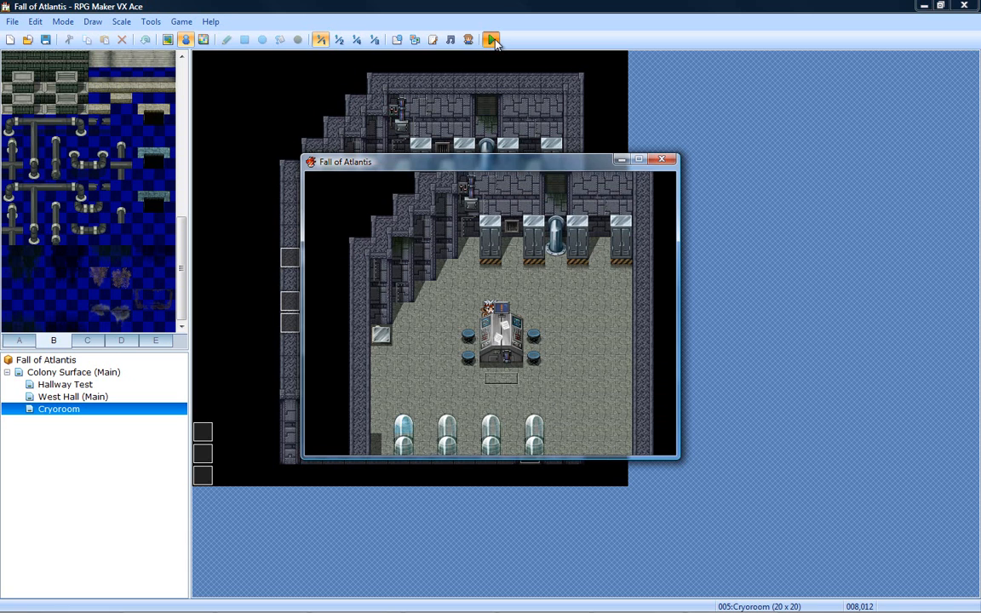
key(Down)
key(Right)
key(Down)
key(Up)
key(Right)
key(Up)
key(Left)
key(Down)
key(Left)
key(Down)
key(Down)
key(Right)
key(Down)
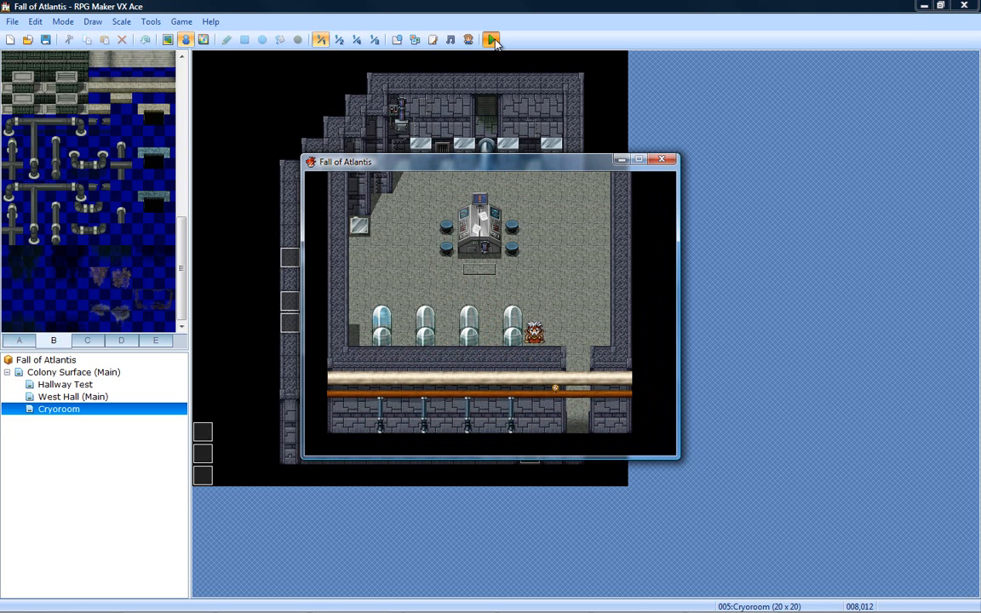
- Leave the Cryoroom through its lower exit and walk along the hallway to the vending machines
key(Right)
key(Down)
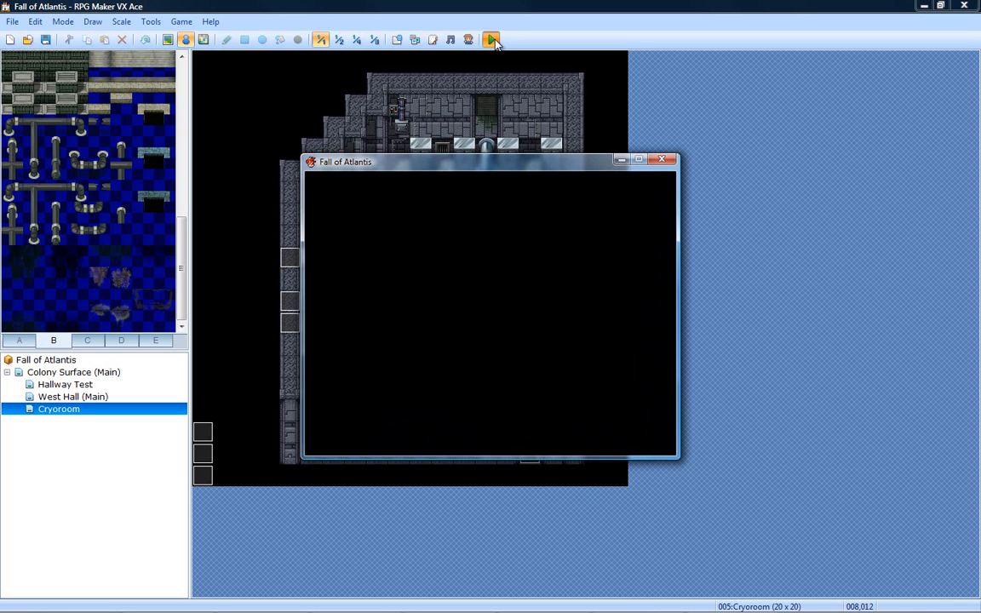
key(Down)
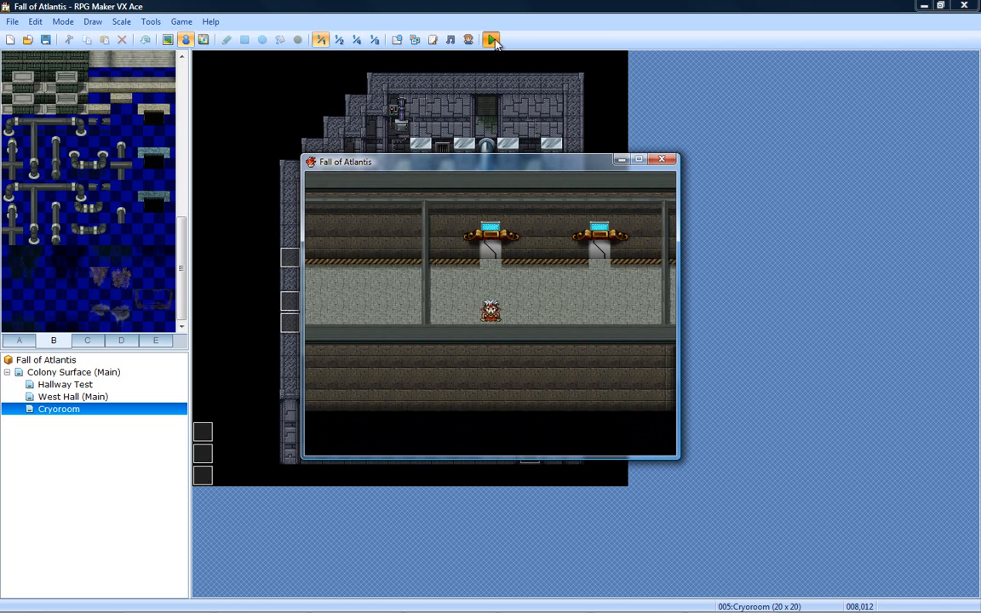
key(Right)
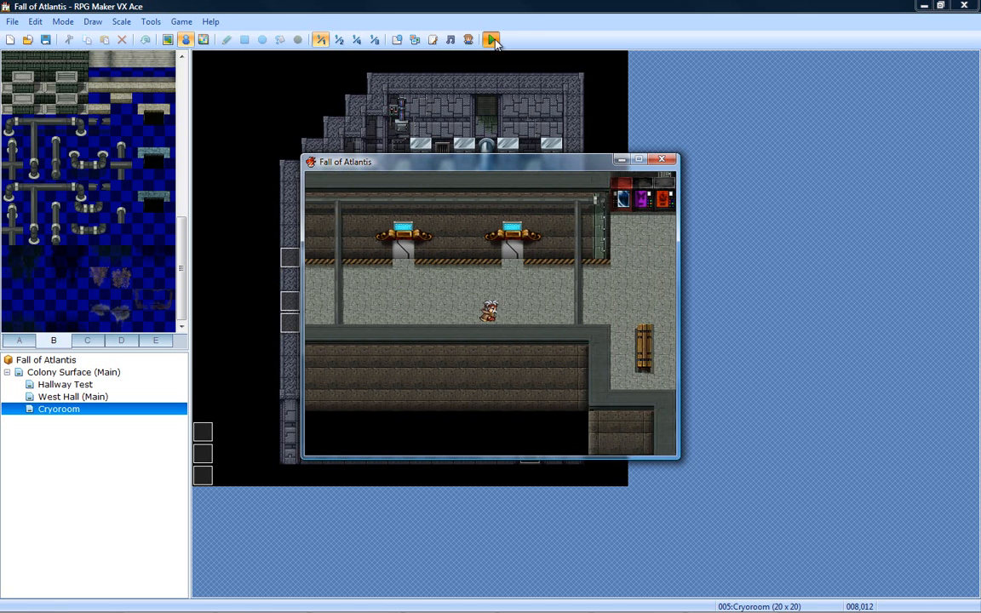
key(Up)
key(Up)
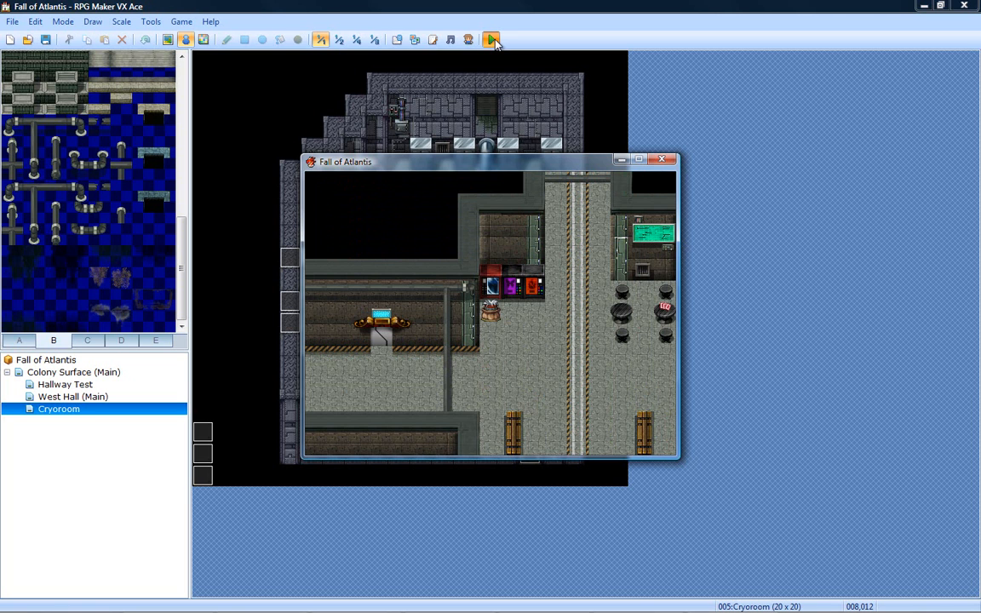
- Test walking beneath the hallway's support beam, then cross the plaza between the two wooden benches
key(Down)
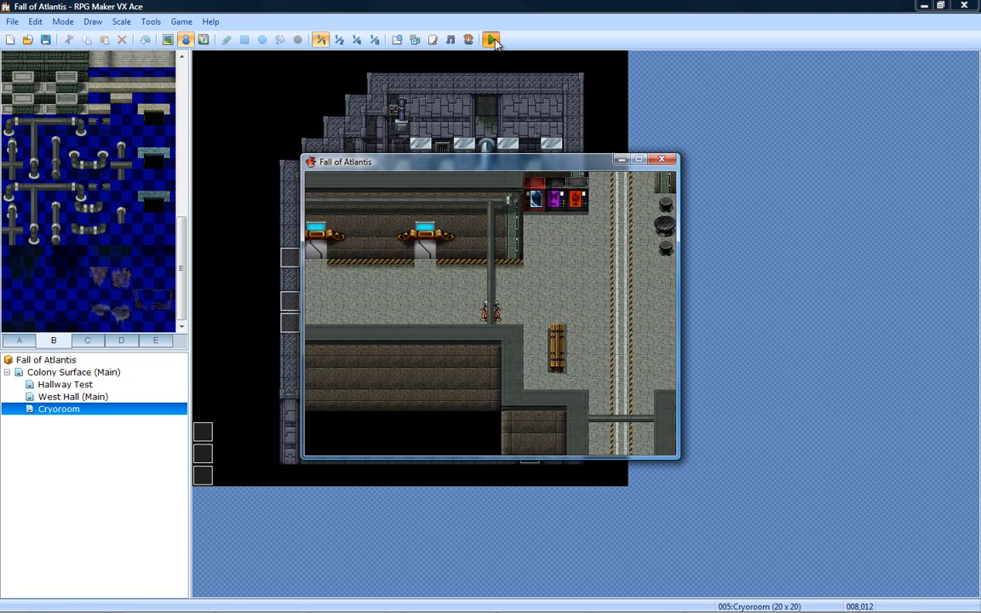
key(Left)
key(Left)
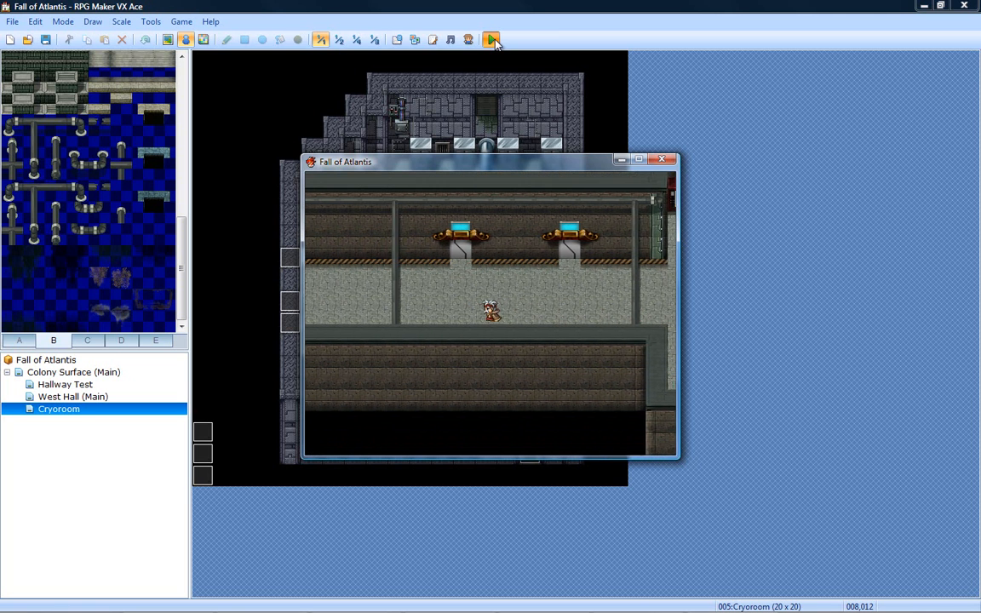
key(Right)
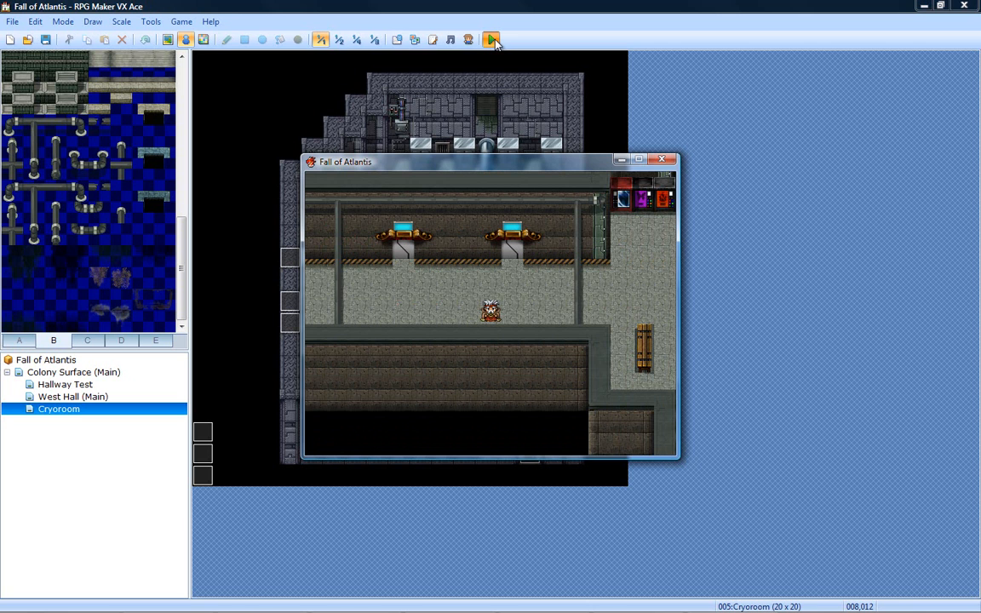
key(Right)
key(Down)
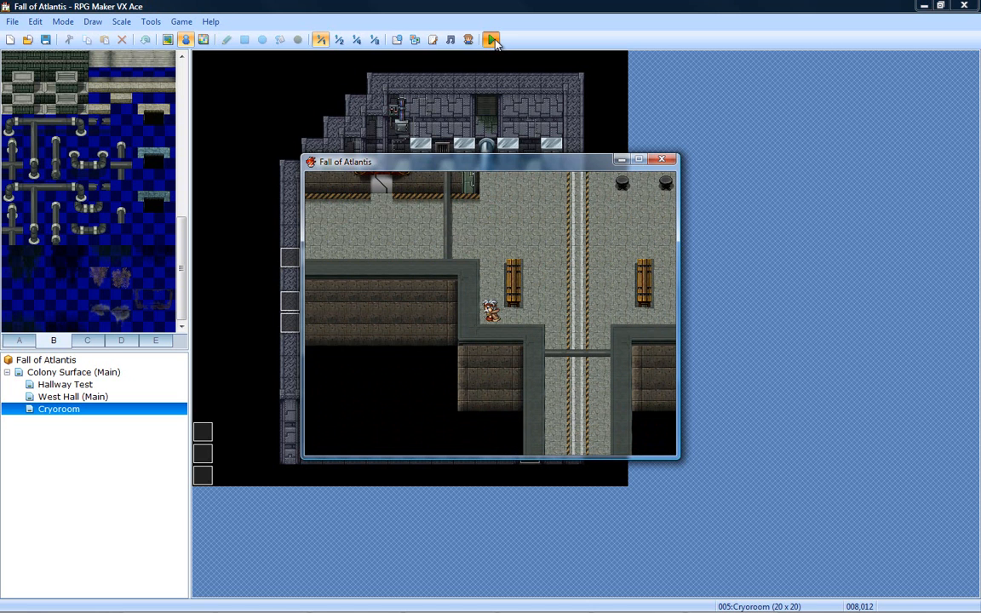
key(Right)
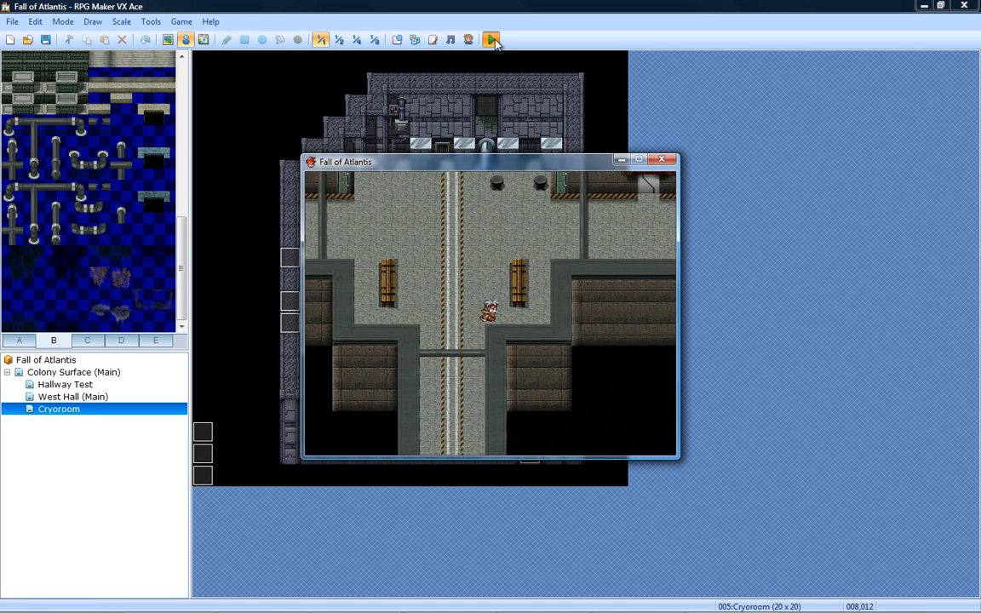
- Walk up around the plaza and back west along the hallway, passing under the support beams
key(Up)
key(Right)
key(Up)
key(Left)
key(Up)
key(Left)
key(Down)
key(Left)
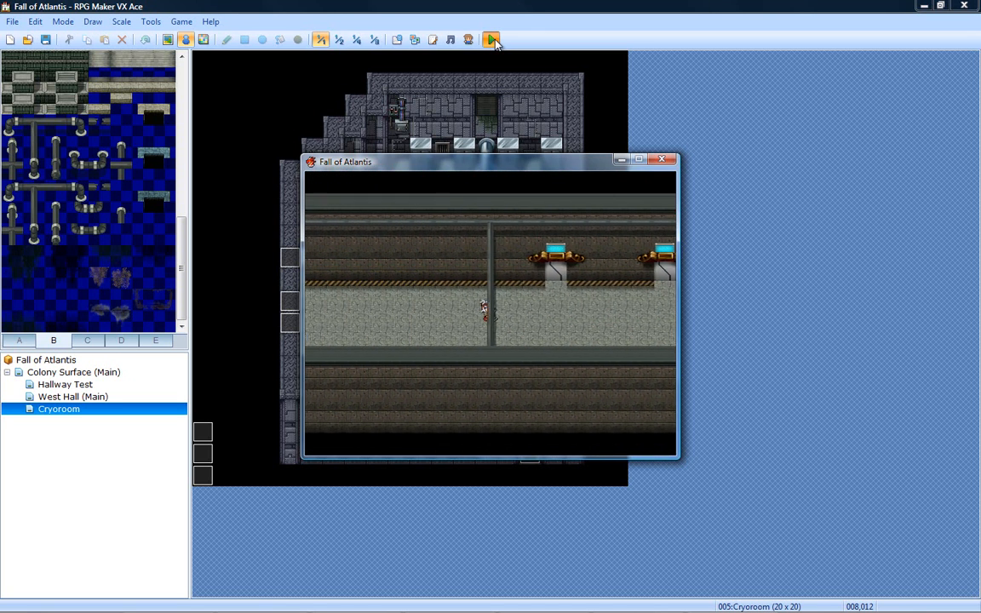
- Walk up to the hallway wall between the two computer terminals and step around in front of them
key(Right)
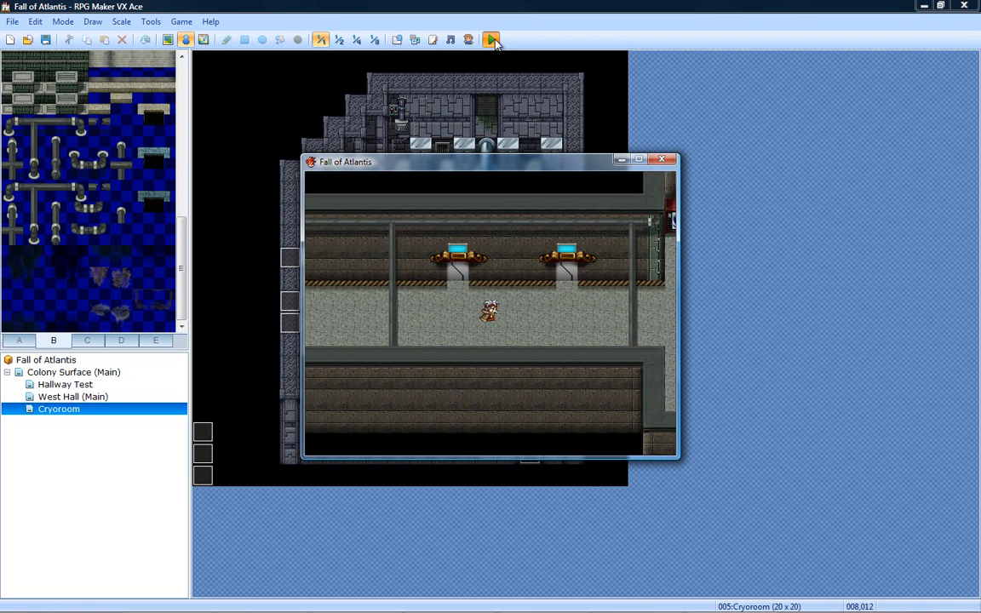
key(Up)
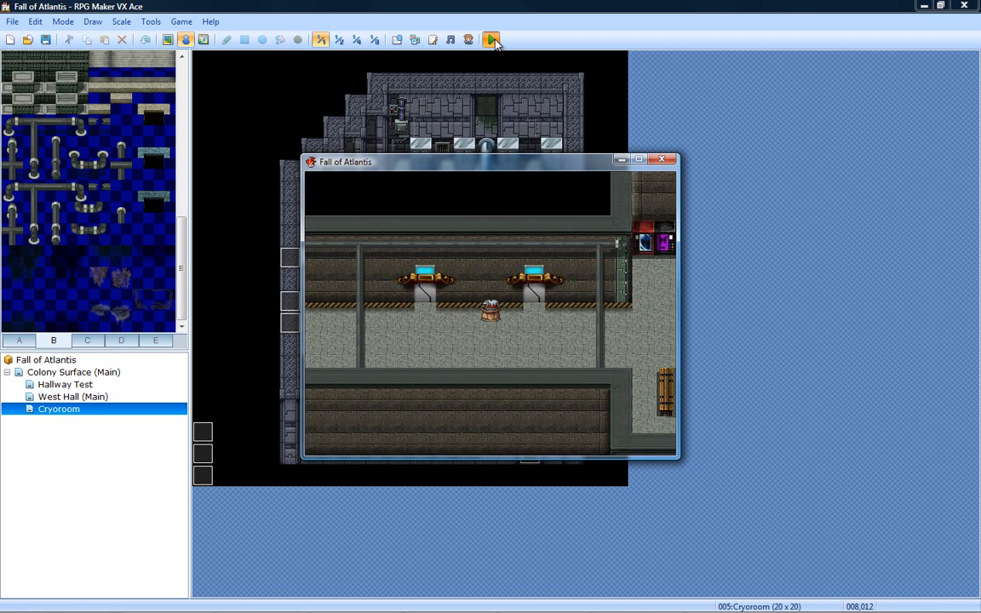
key(Left)
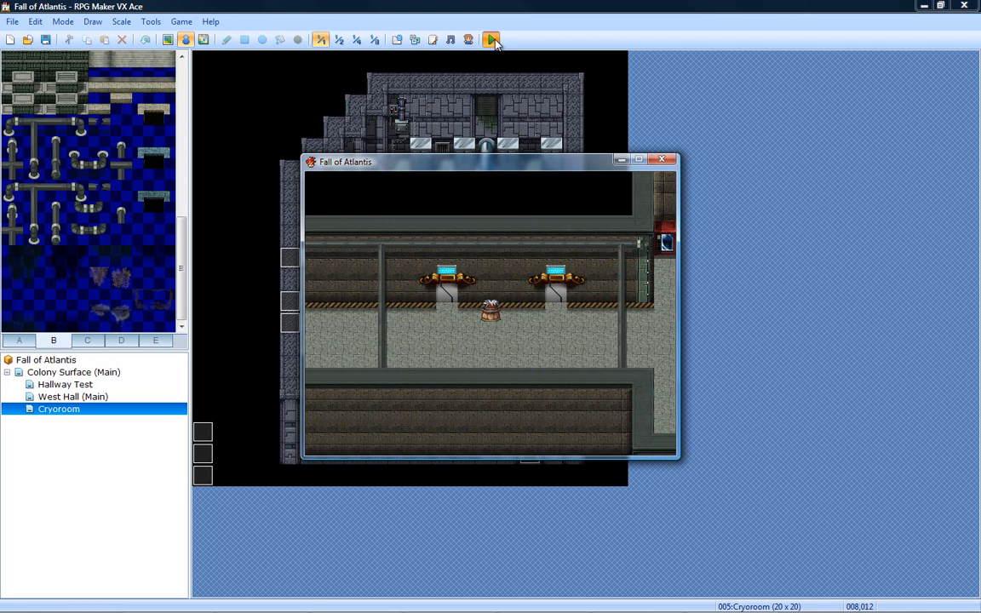
key(Right)
key(Down)
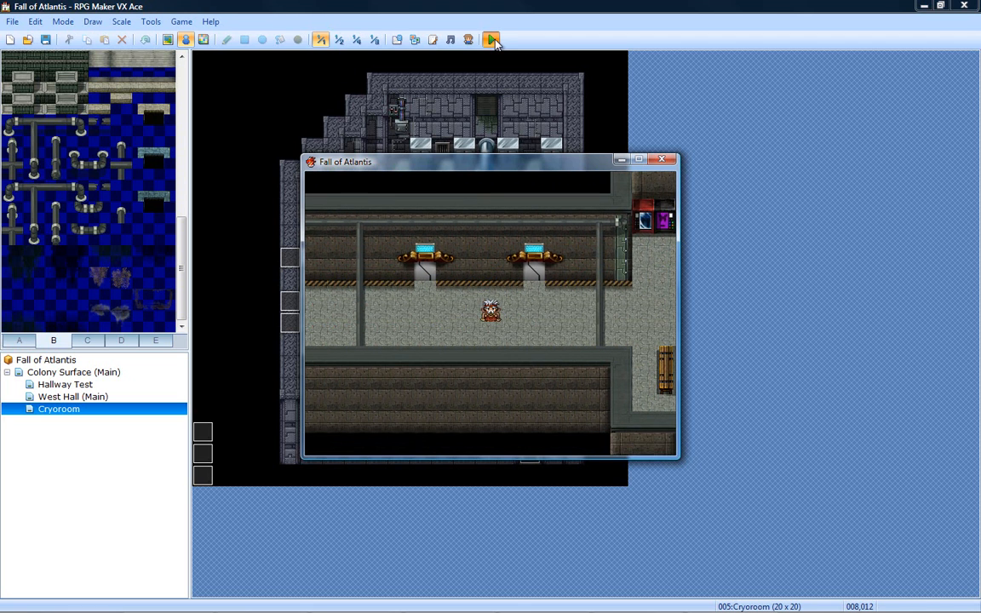
- Return from the hallway into the Cryoroom and end the Fall of Atlantis playtest
key(Left)
key(Up)
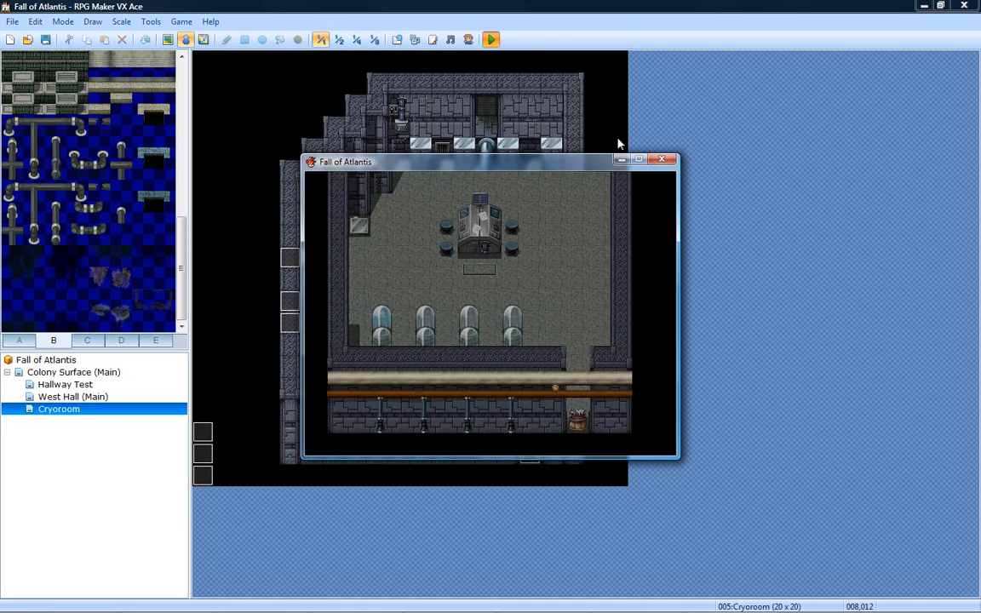
click(663, 162)
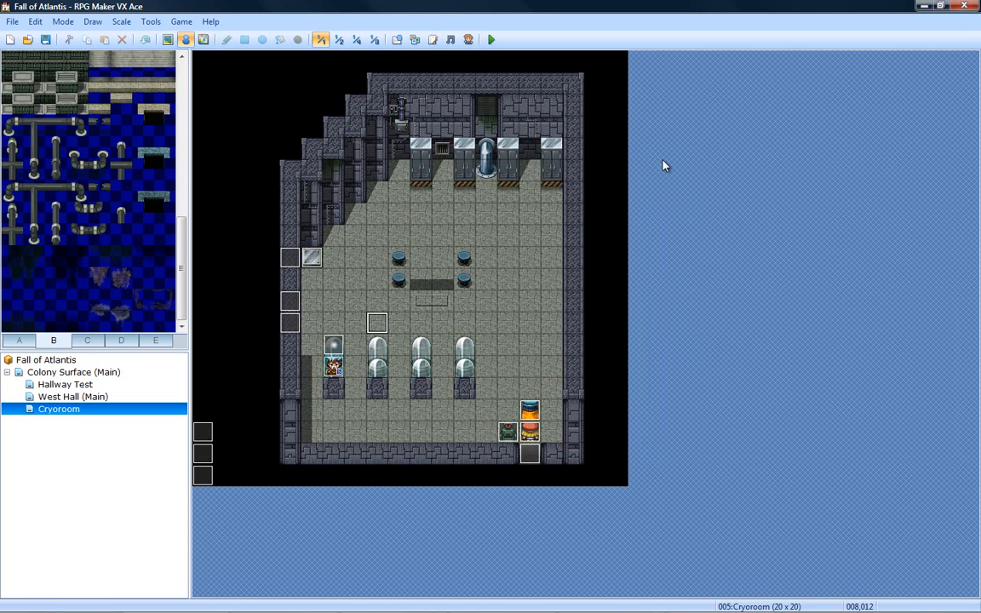